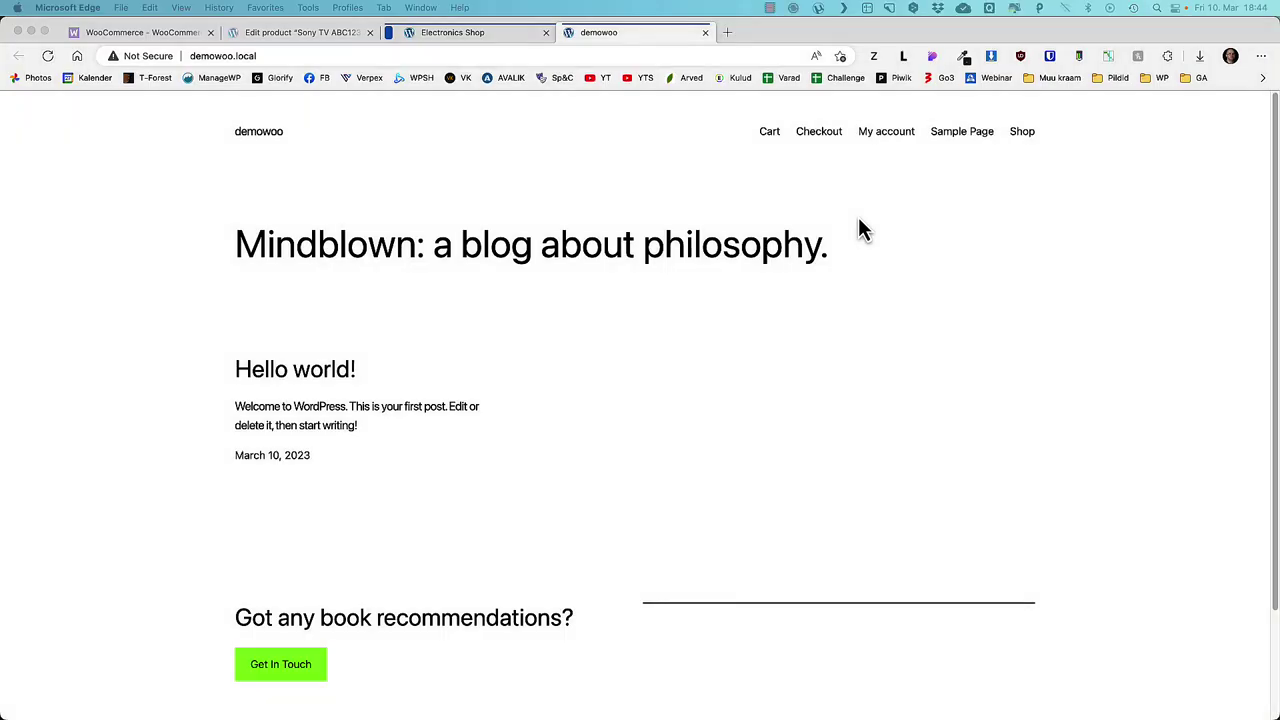
# - In the Electronics Shop storefront, add another Sony TV ABC123 to the cart from the Shop page
pyautogui.click(466, 32)
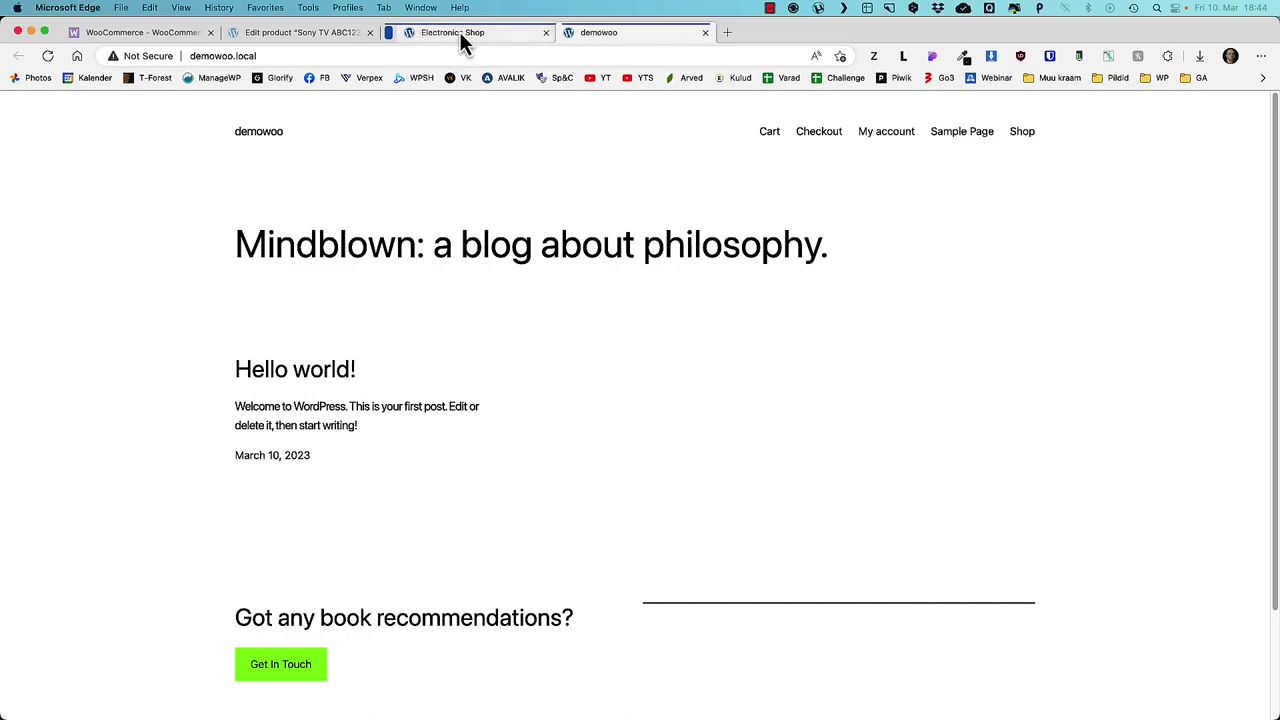
pyautogui.scroll(-15, 163, 320)
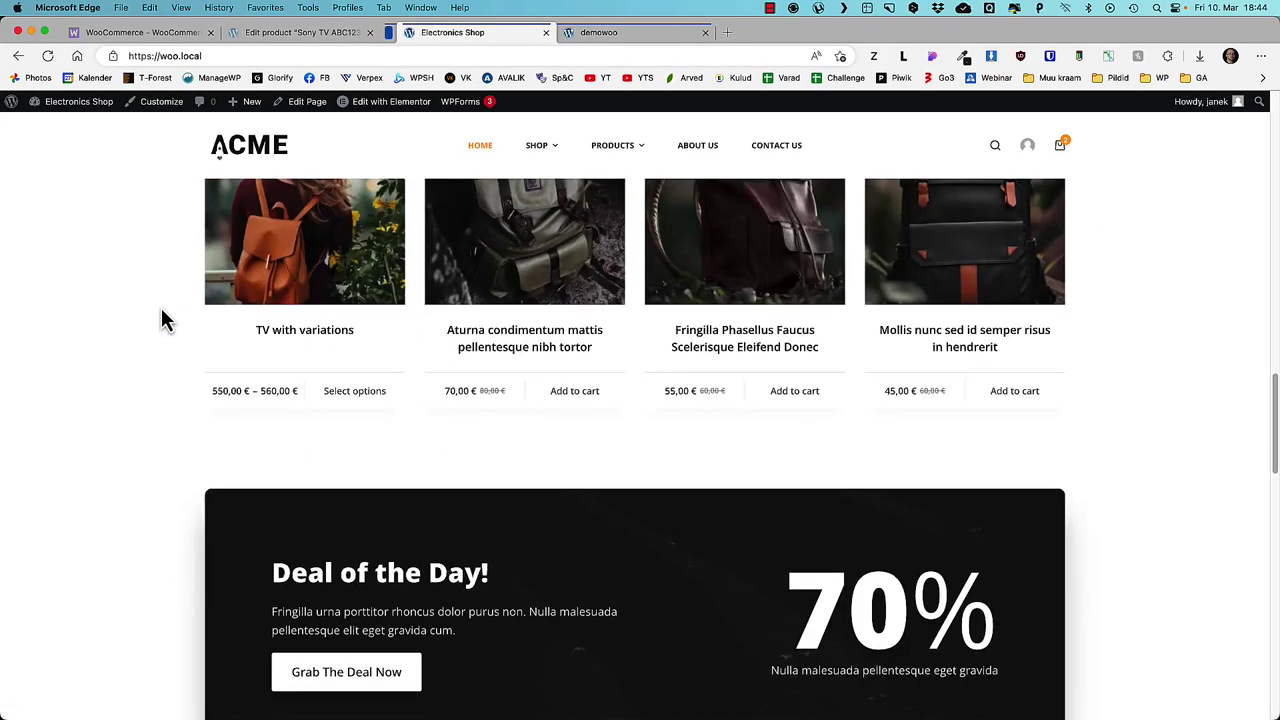
pyautogui.scroll(15, 163, 320)
pyautogui.click(546, 176)
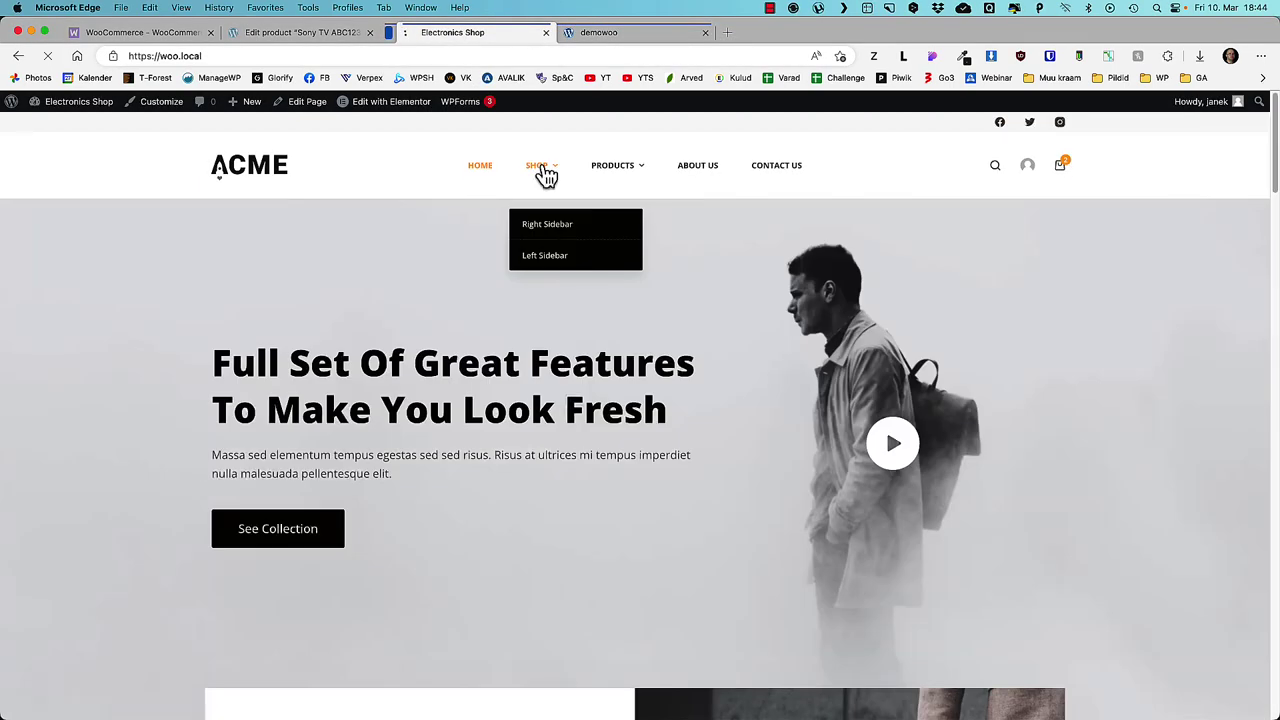
pyautogui.scroll(-5, 483, 311)
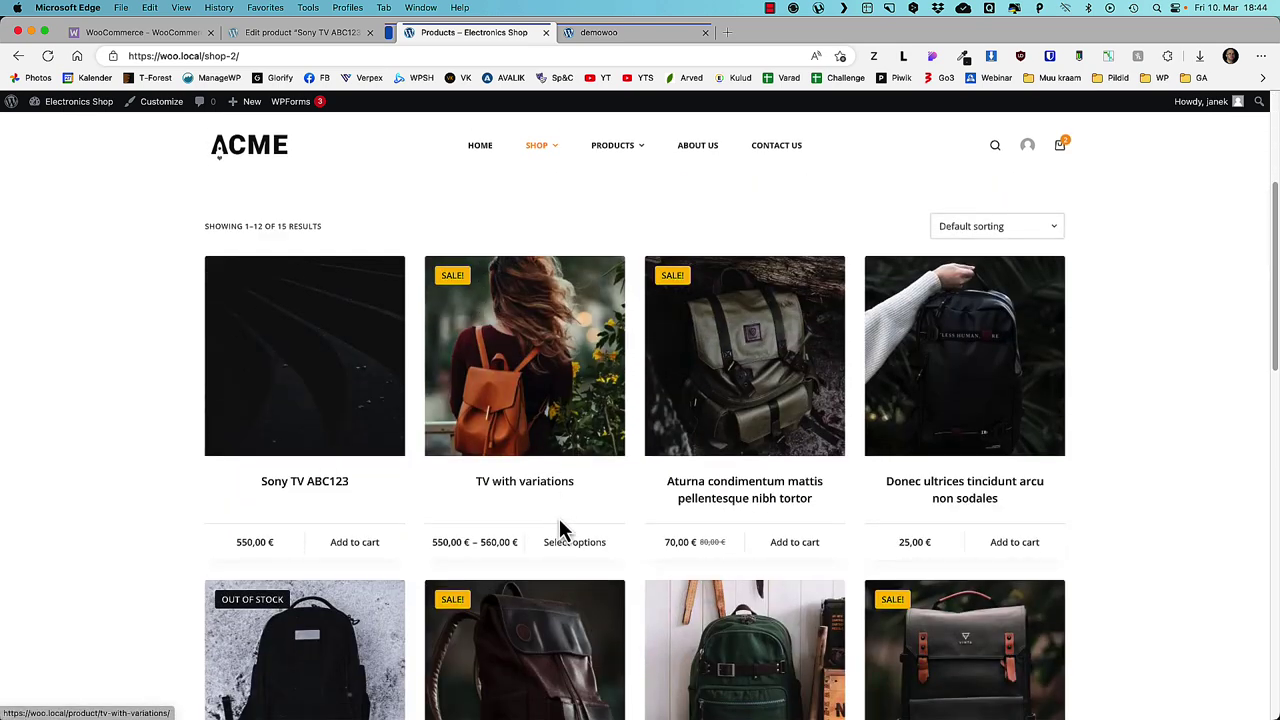
pyautogui.click(366, 546)
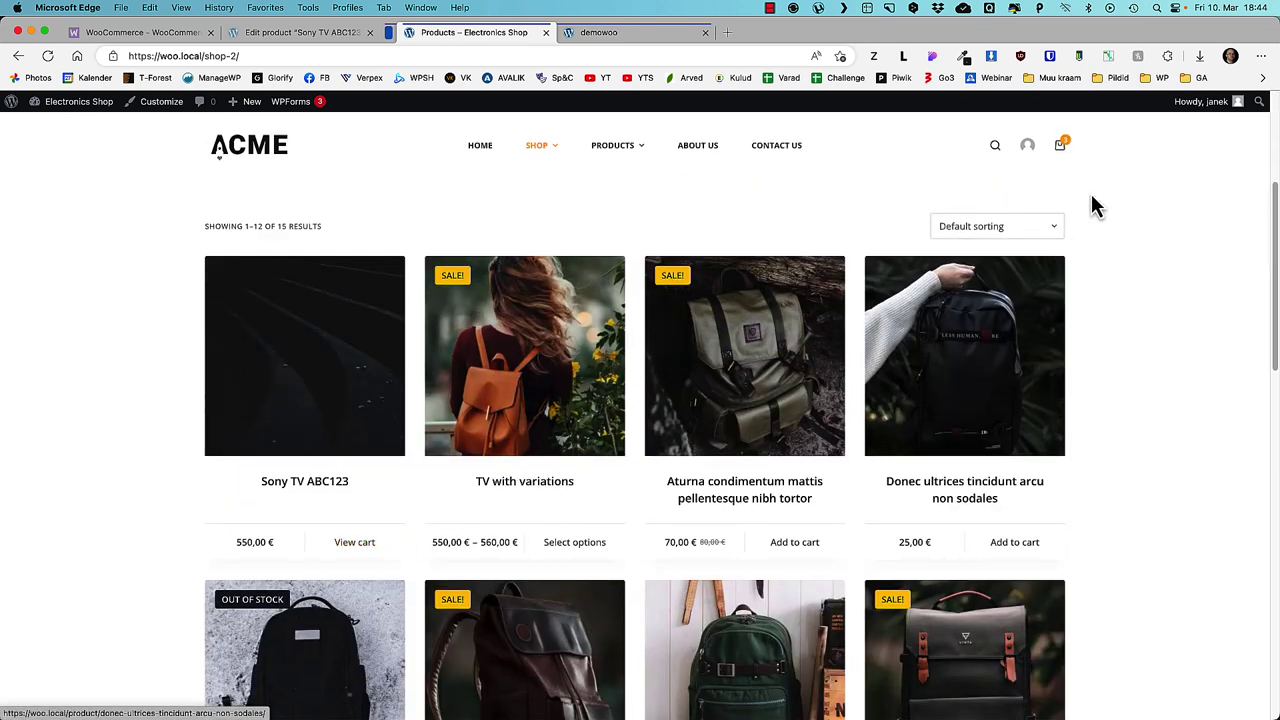
# - Proceed from the cart to checkout with three Sony TVs and shipping options shown
pyautogui.moveTo(1062, 148)
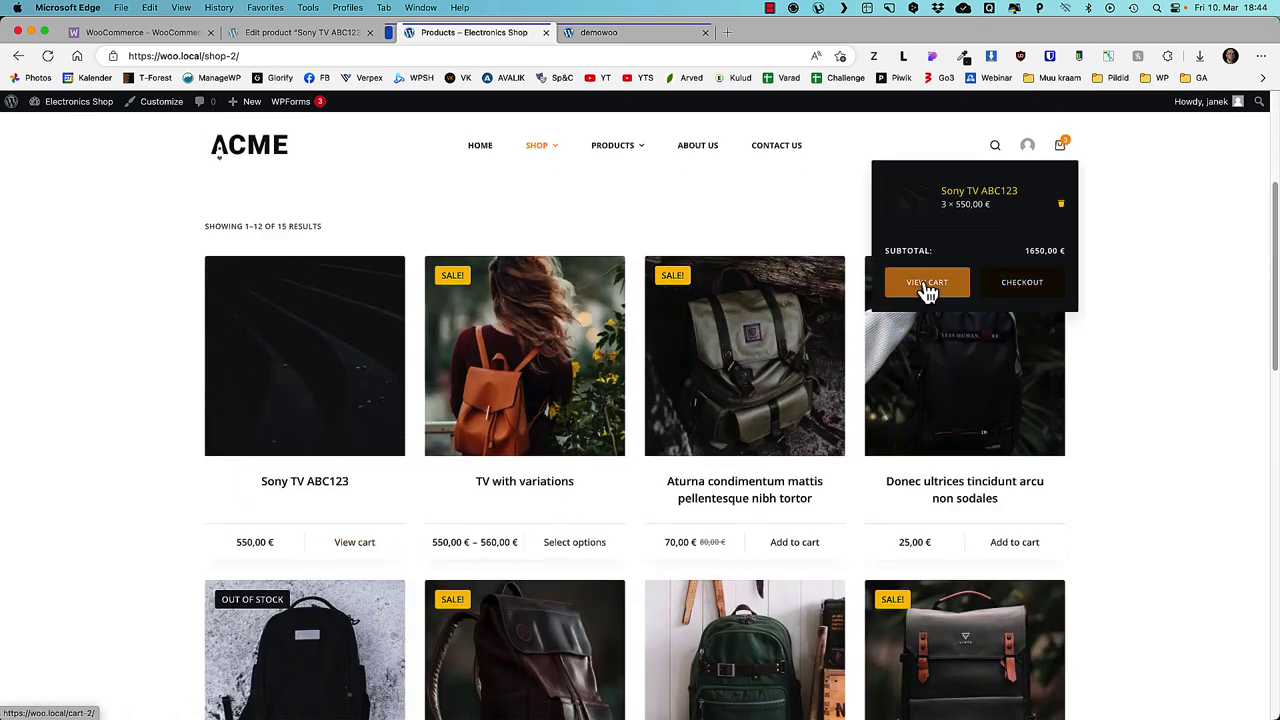
pyautogui.click(927, 284)
pyautogui.scroll(-1, 961, 582)
pyautogui.click(927, 621)
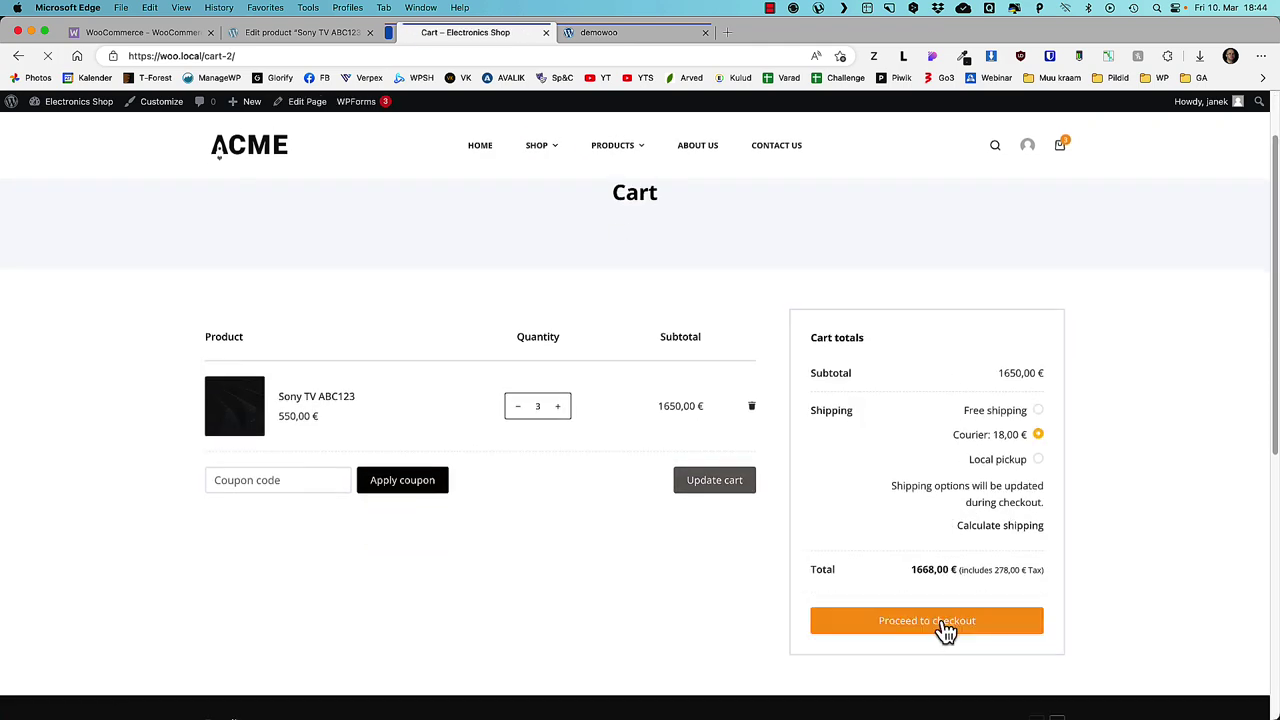
# - Activate the WooCommerce plugin so its setup wizard opens at Store Details
pyautogui.moveTo(555, 165)
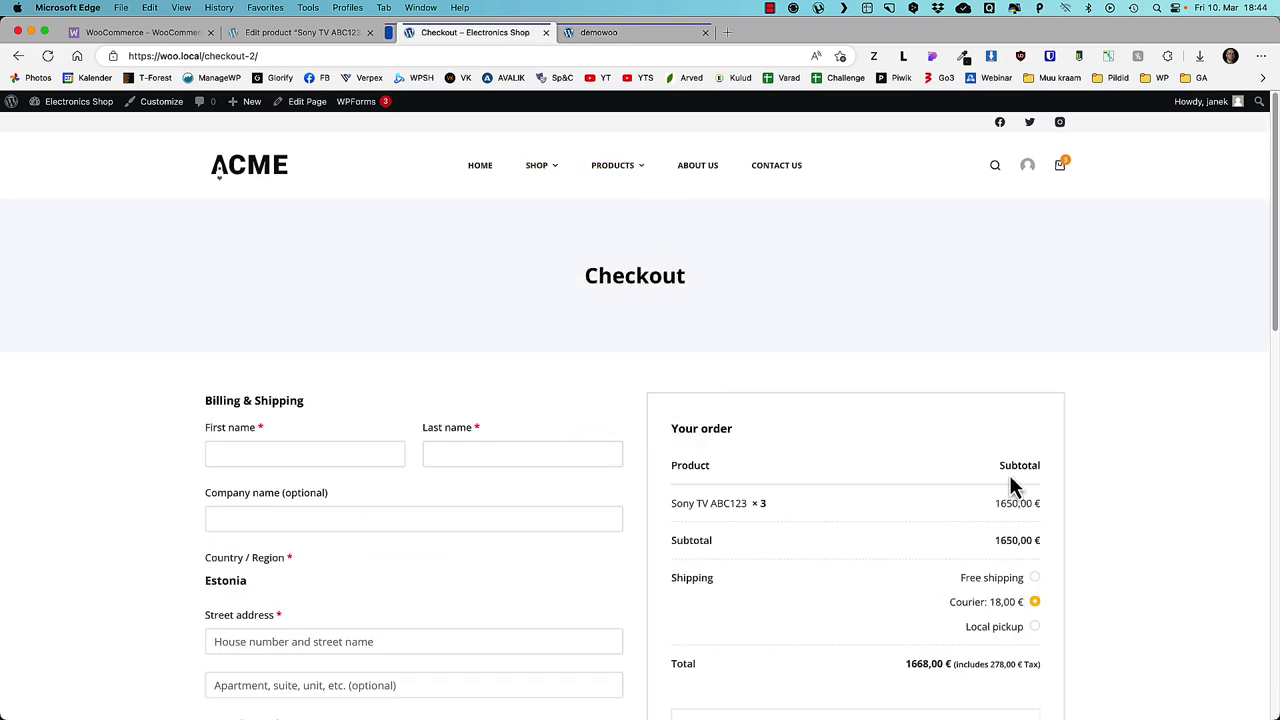
pyautogui.click(272, 178)
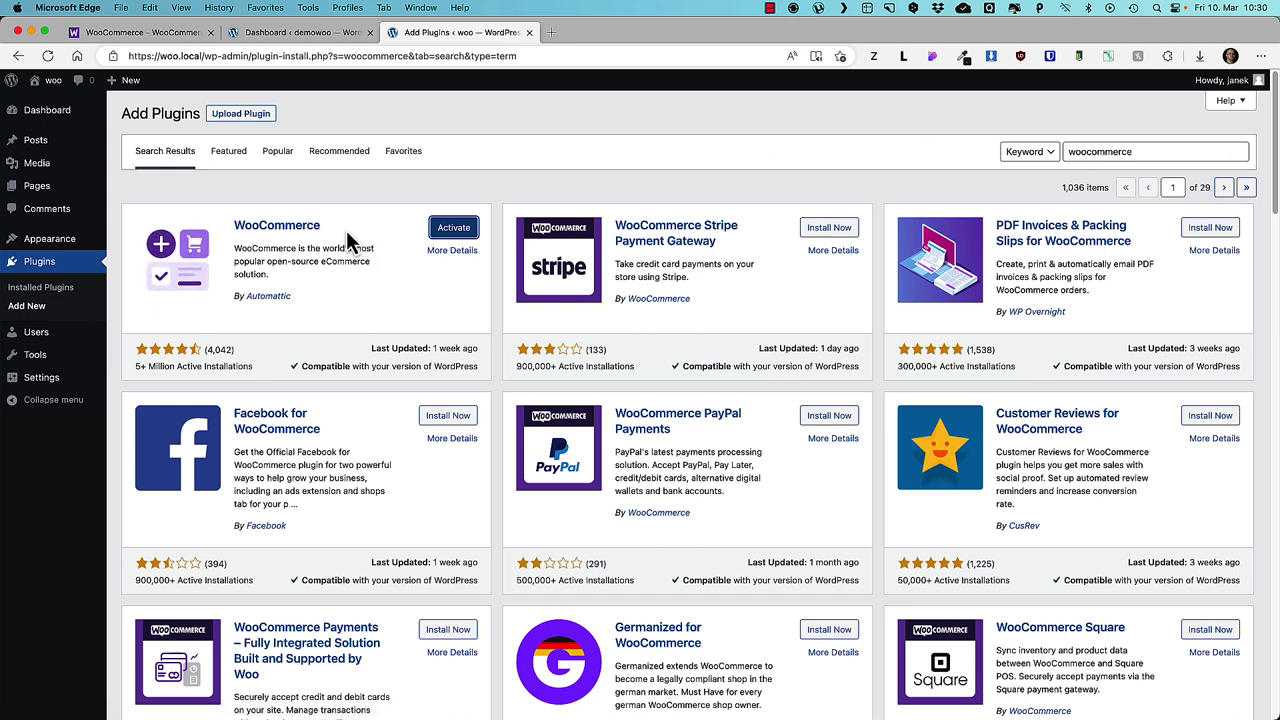
pyautogui.click(455, 232)
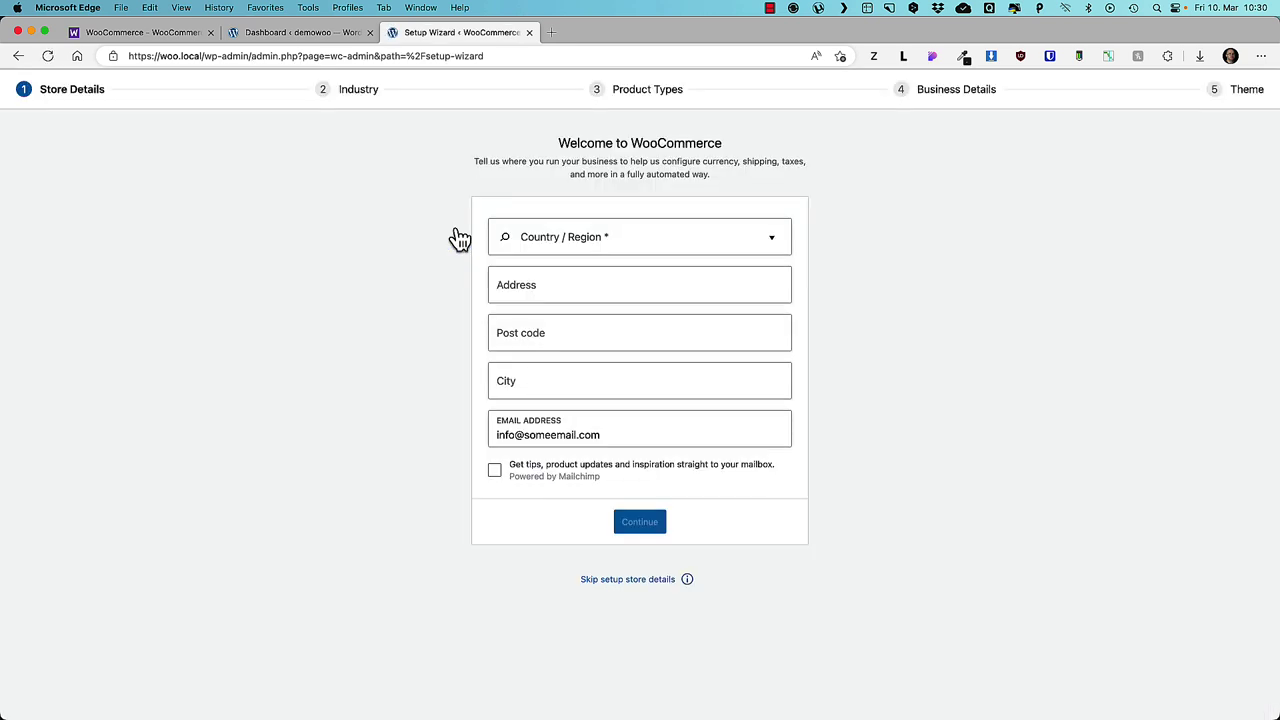
# - Enter store details with Estonia, a street address, post code and city Tallinn, then decline tracking
pyautogui.click(598, 240)
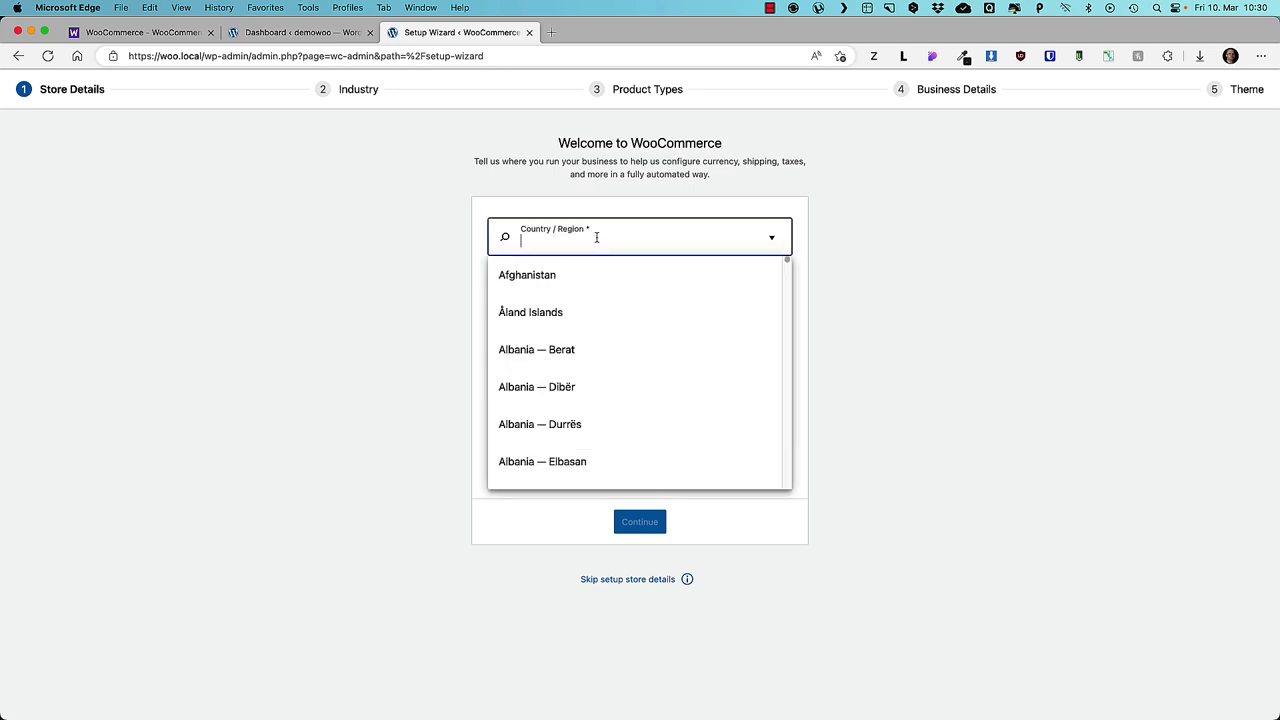
pyautogui.write('esto')
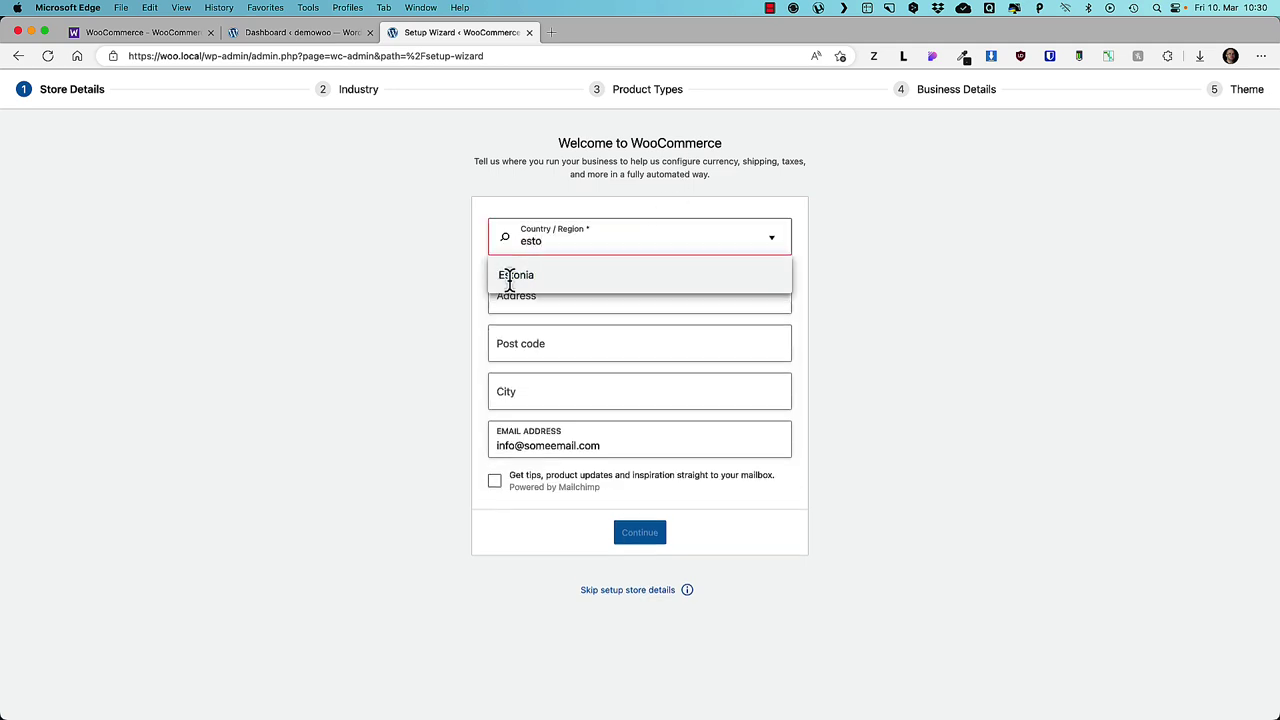
pyautogui.click(510, 275)
pyautogui.click(536, 285)
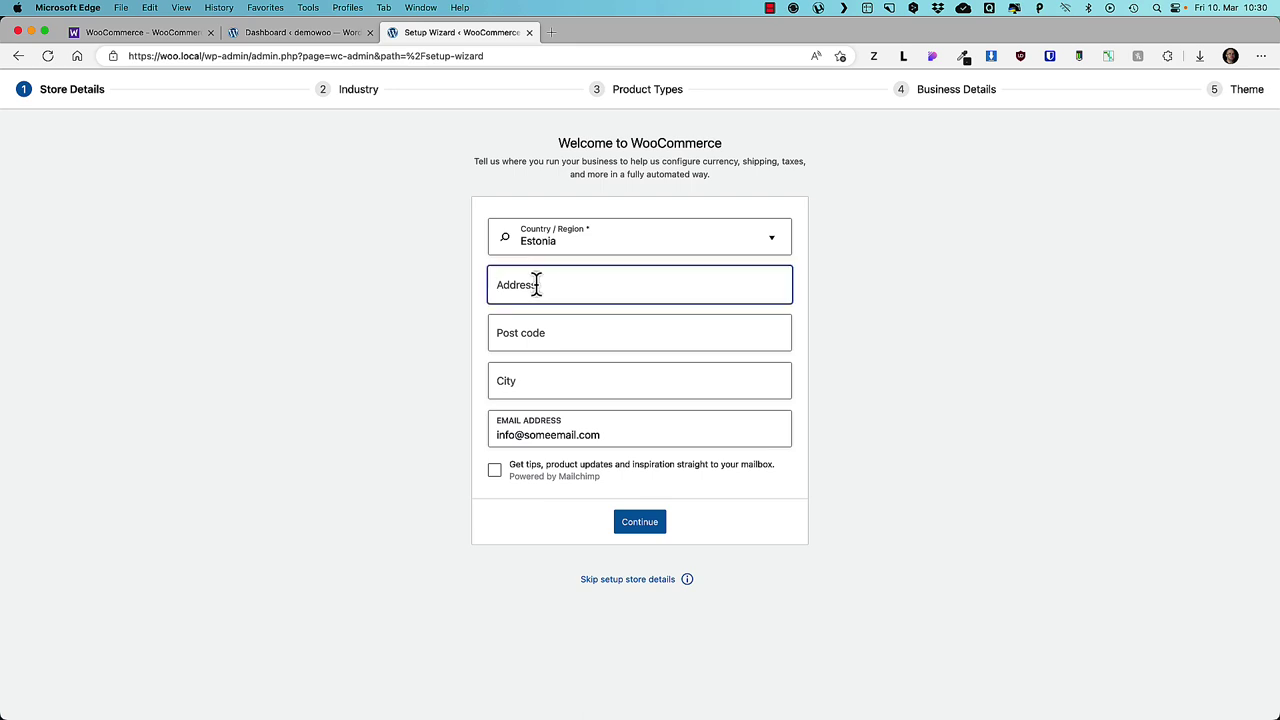
pyautogui.write('Some address')
pyautogui.click(526, 331)
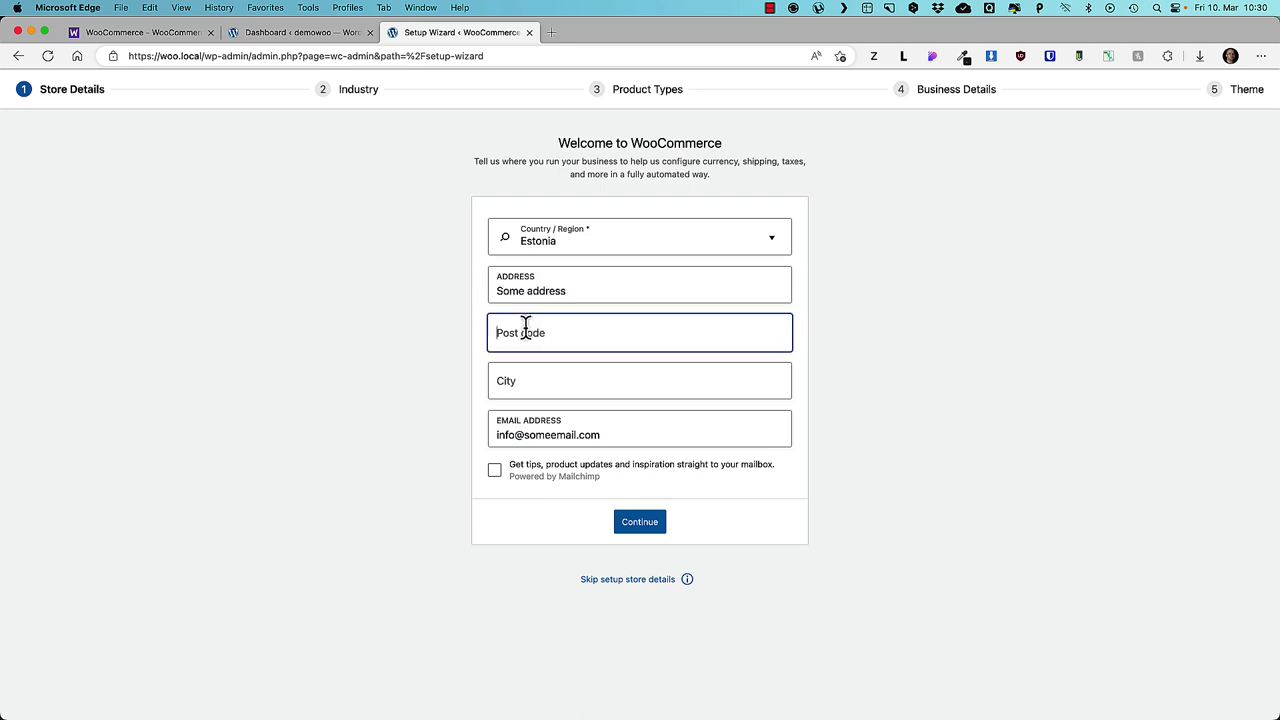
pyautogui.write('667676767')
pyautogui.click(513, 388)
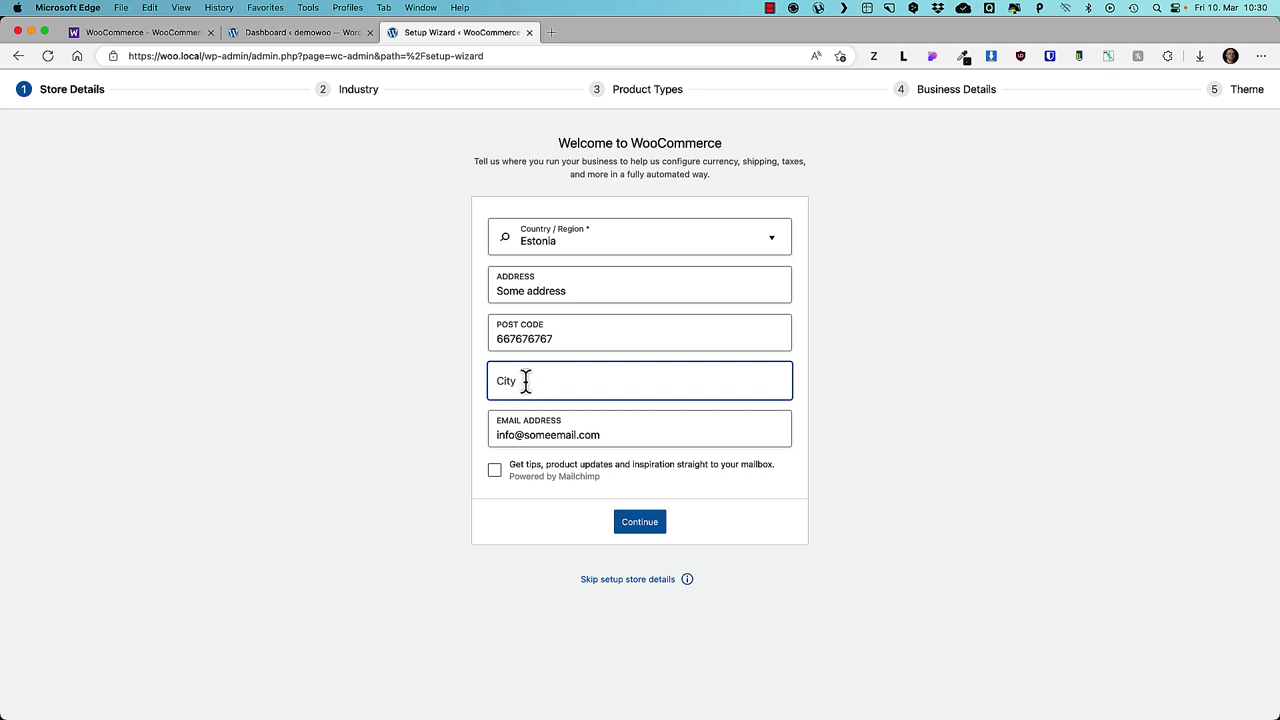
pyautogui.write('Tallinn')
pyautogui.click(648, 532)
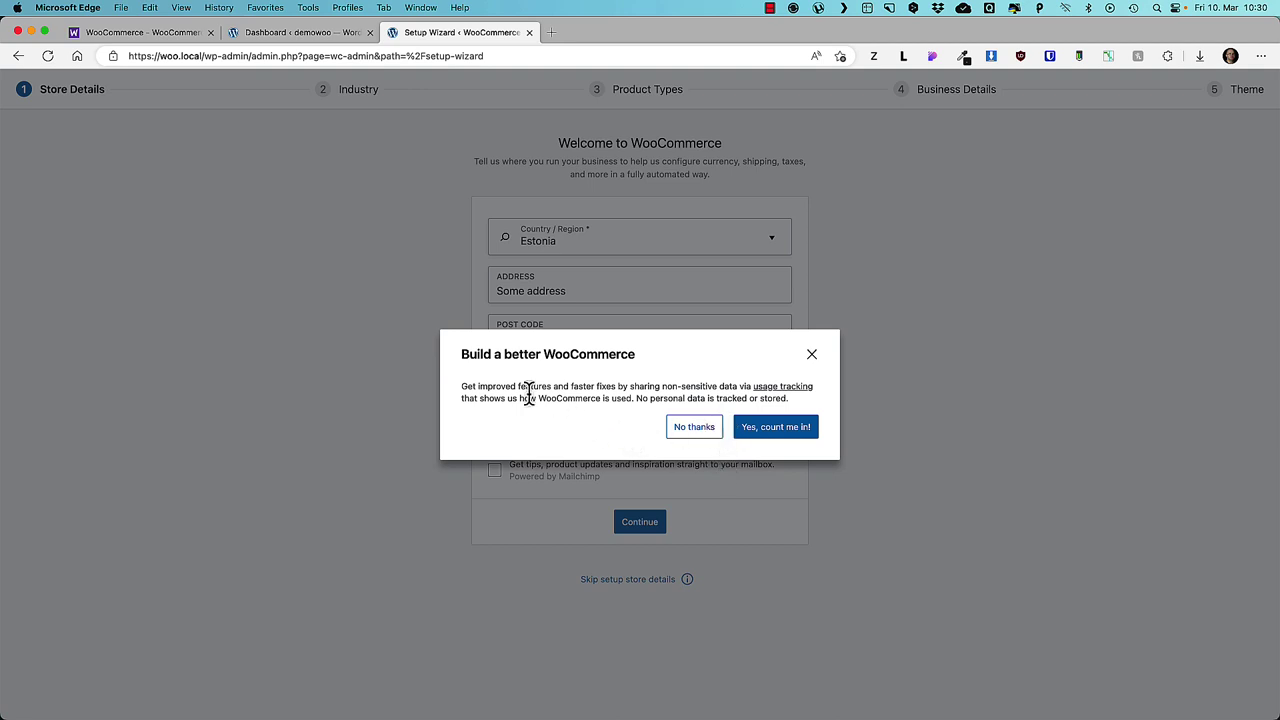
pyautogui.click(690, 430)
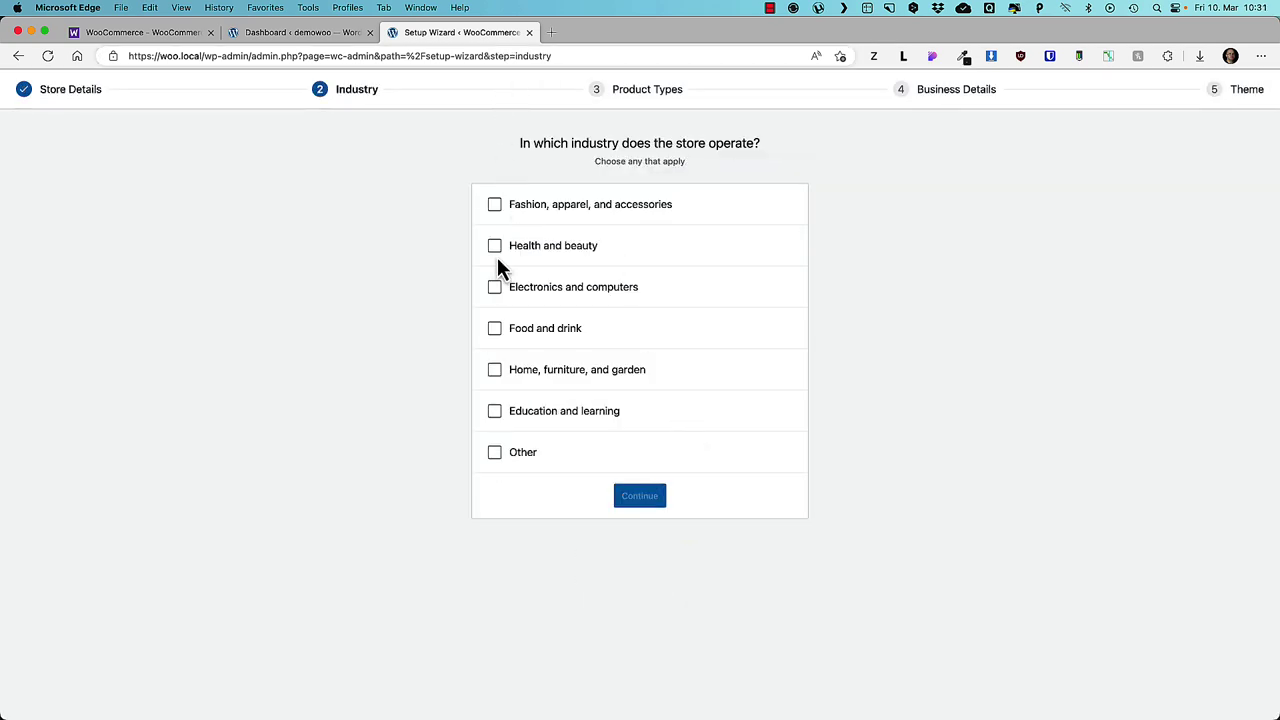
# - Choose Electronics and computers as the industry and keep Physical products
pyautogui.click(495, 288)
pyautogui.click(636, 500)
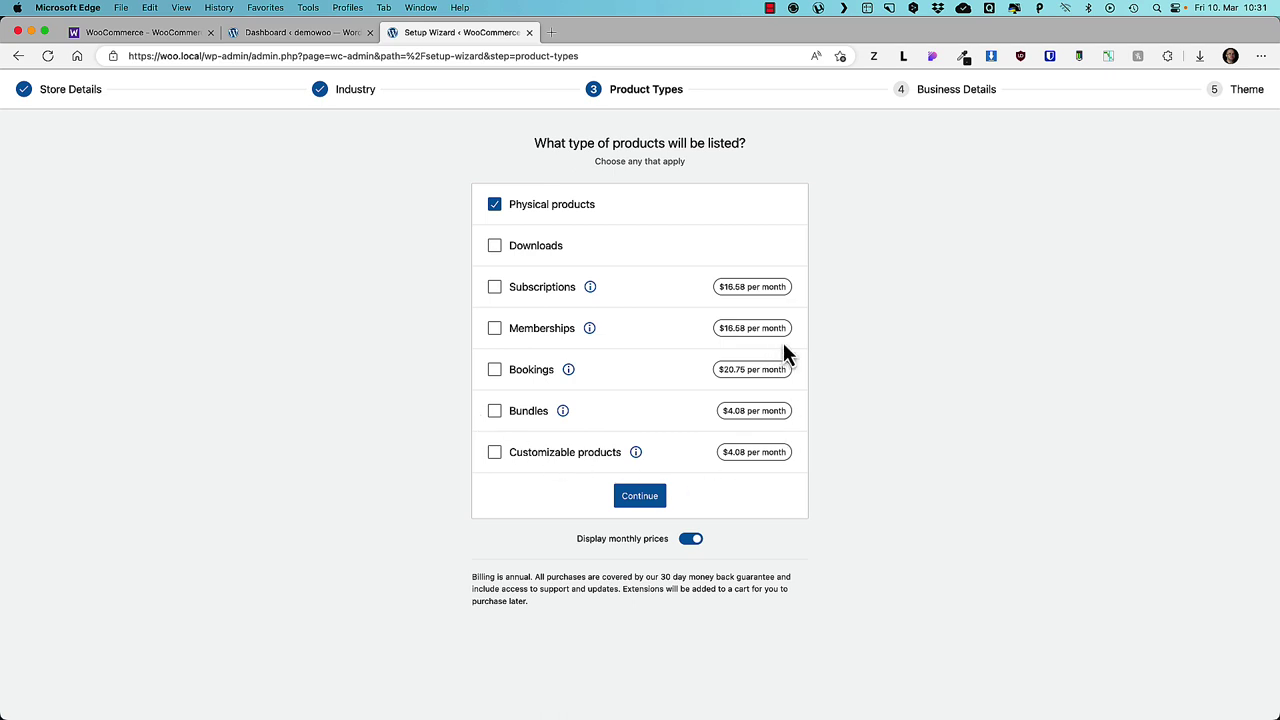
pyautogui.click(641, 497)
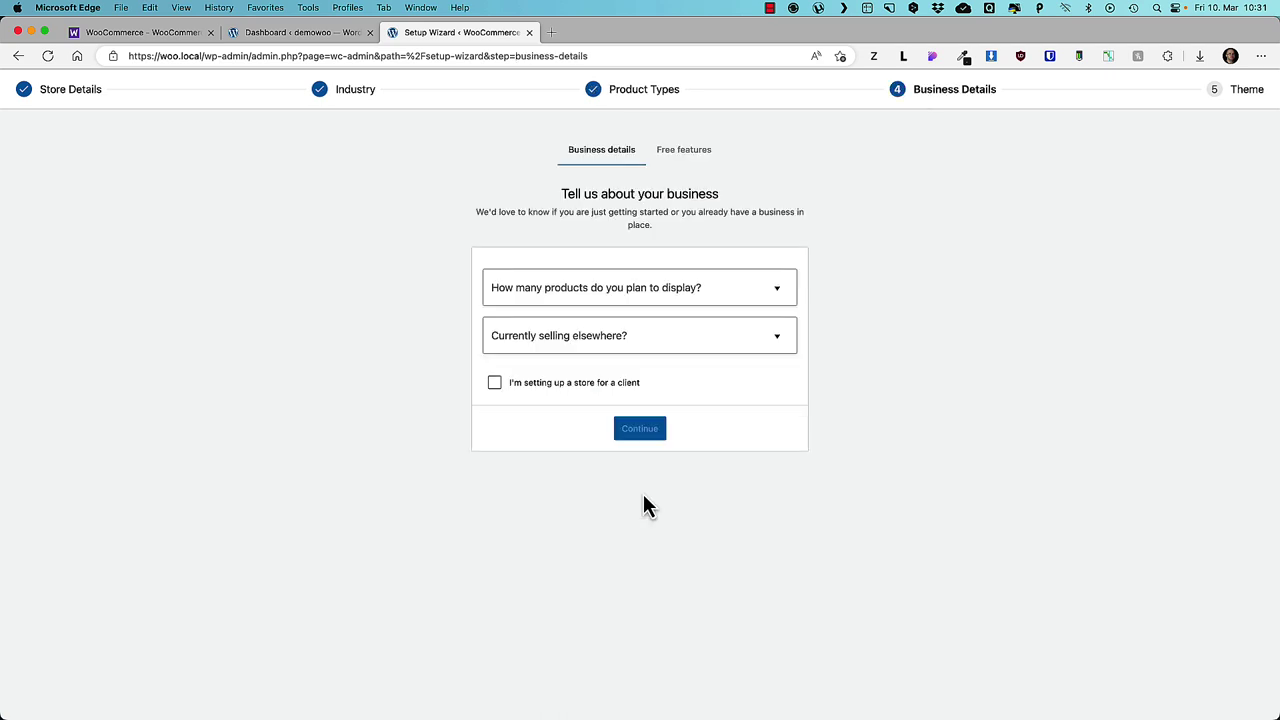
# - Set business details to 11 - 100 products and not selling elsewhere
pyautogui.click(597, 288)
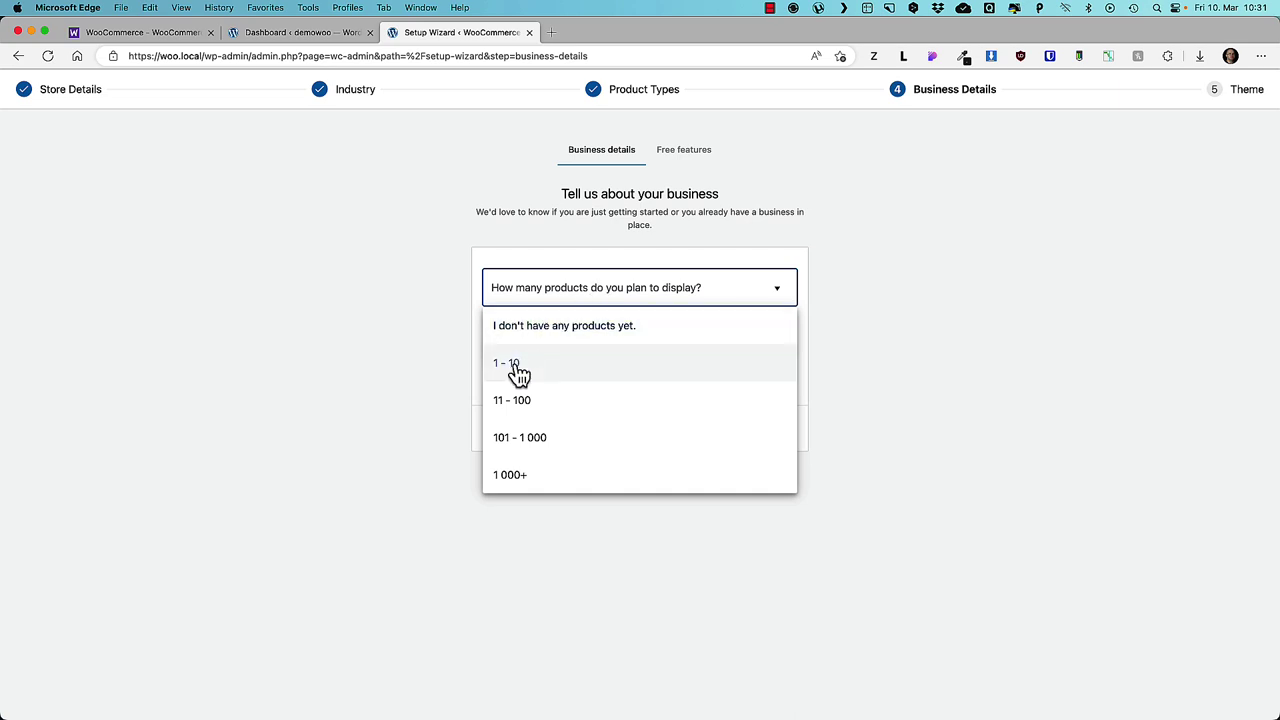
pyautogui.click(521, 400)
pyautogui.click(590, 343)
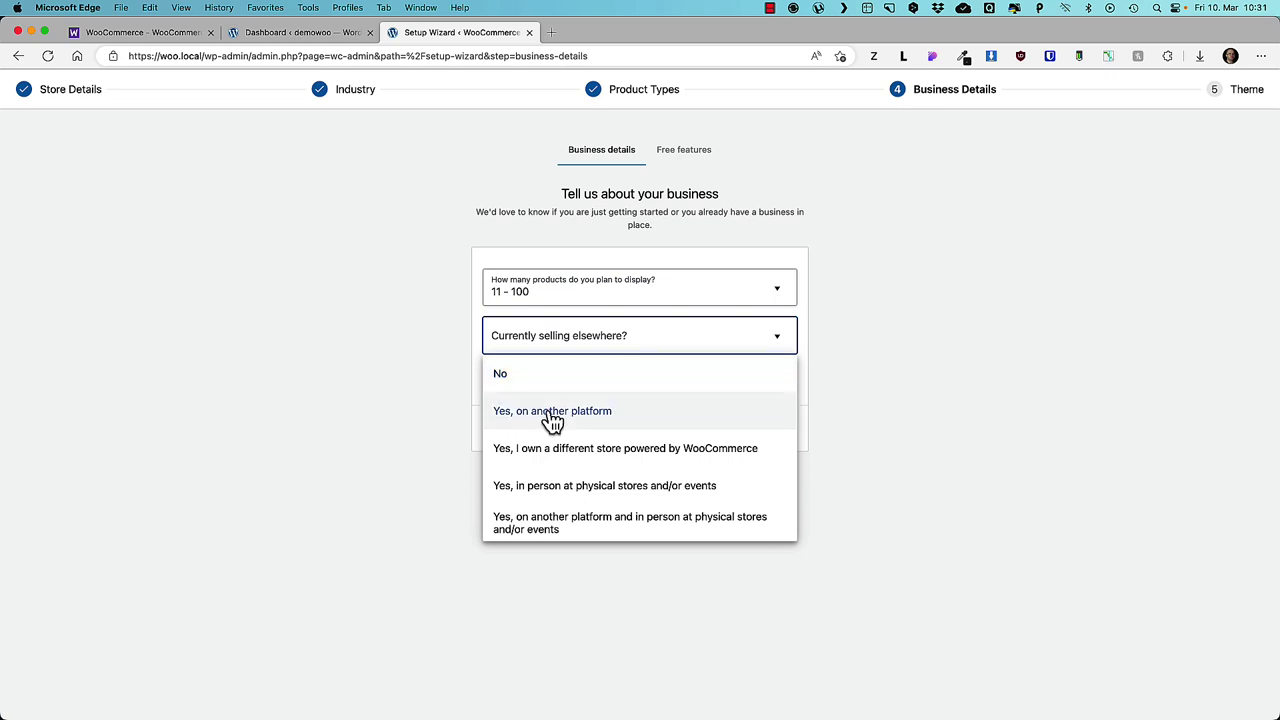
pyautogui.click(521, 383)
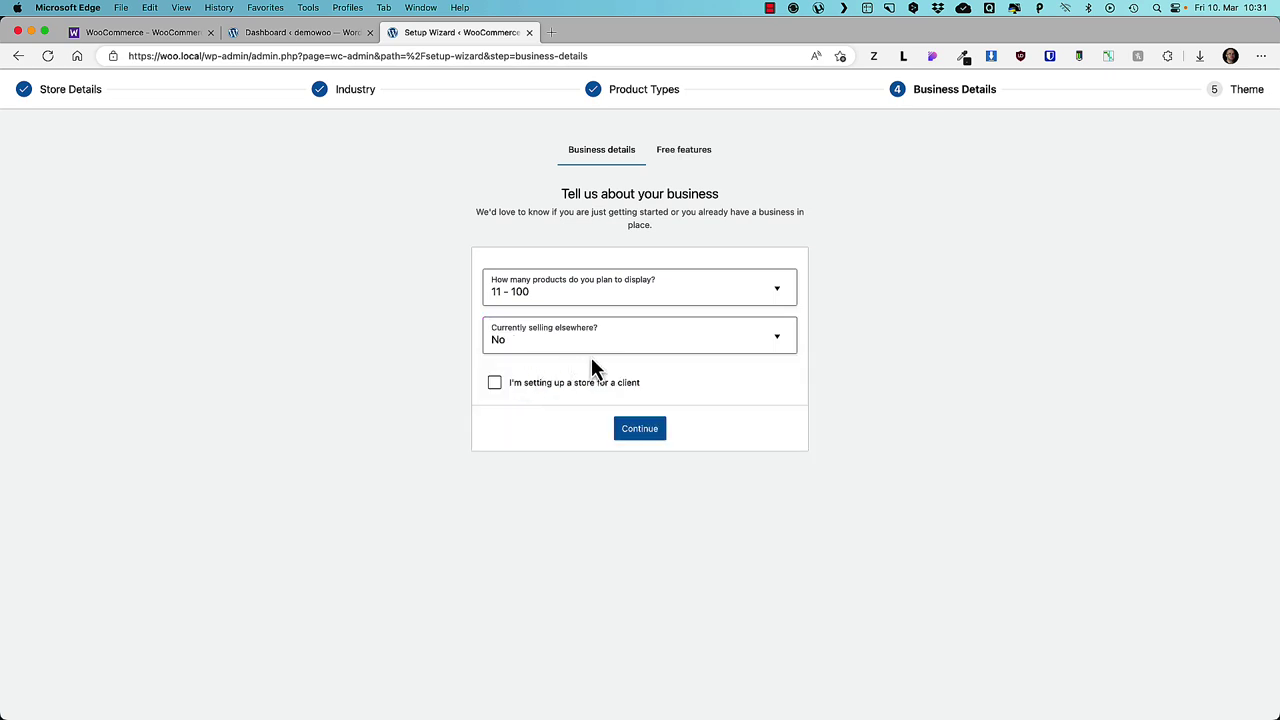
pyautogui.click(638, 430)
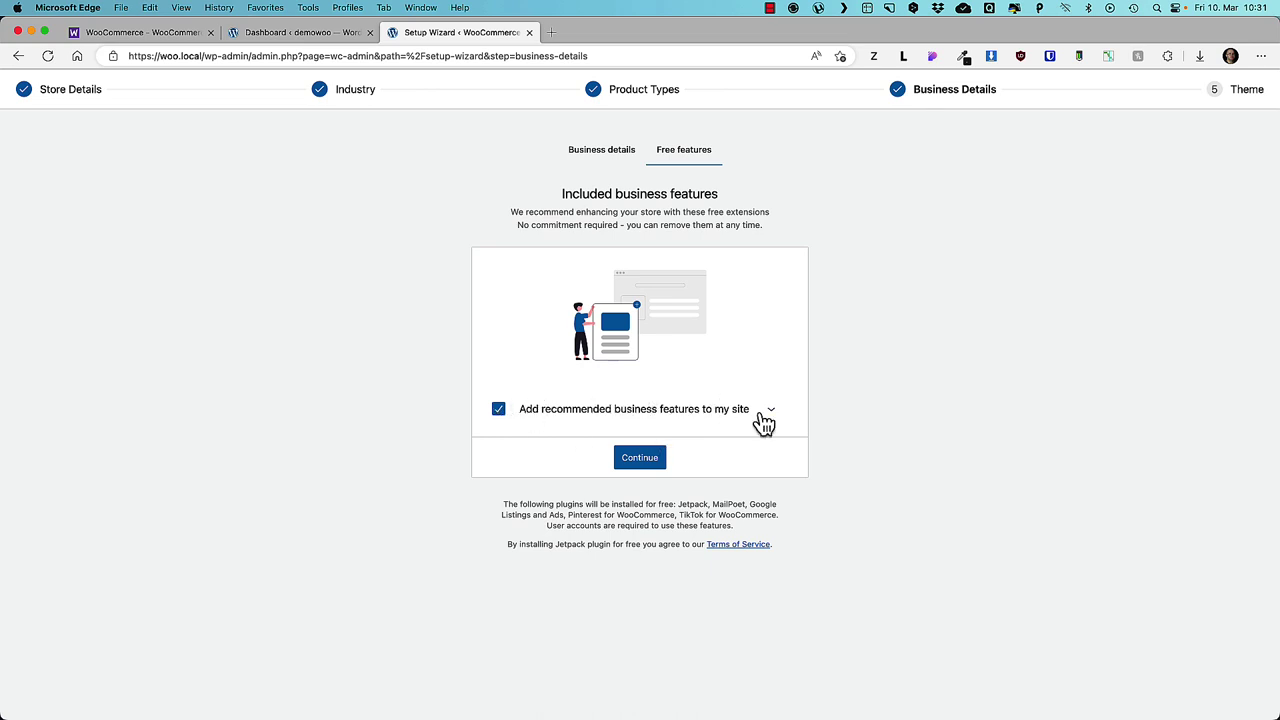
# - Decline all recommended business features and skip the theme step
pyautogui.click(772, 410)
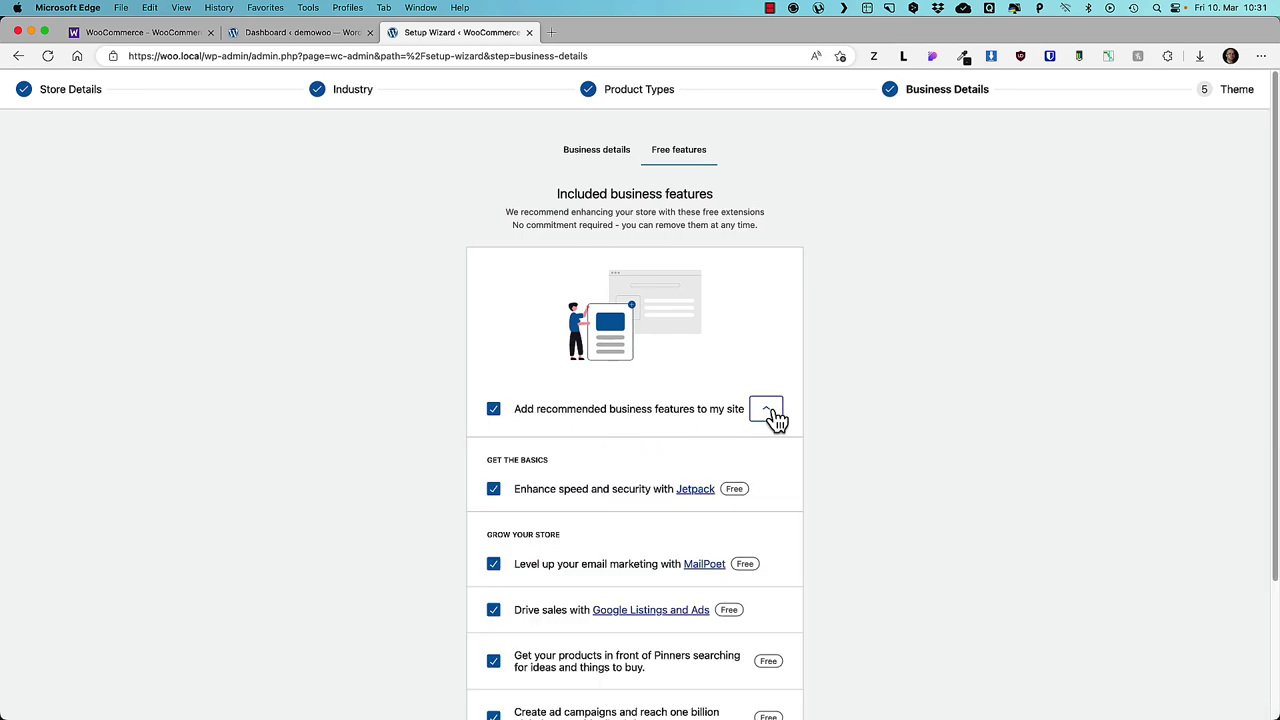
pyautogui.scroll(-3, 866, 409)
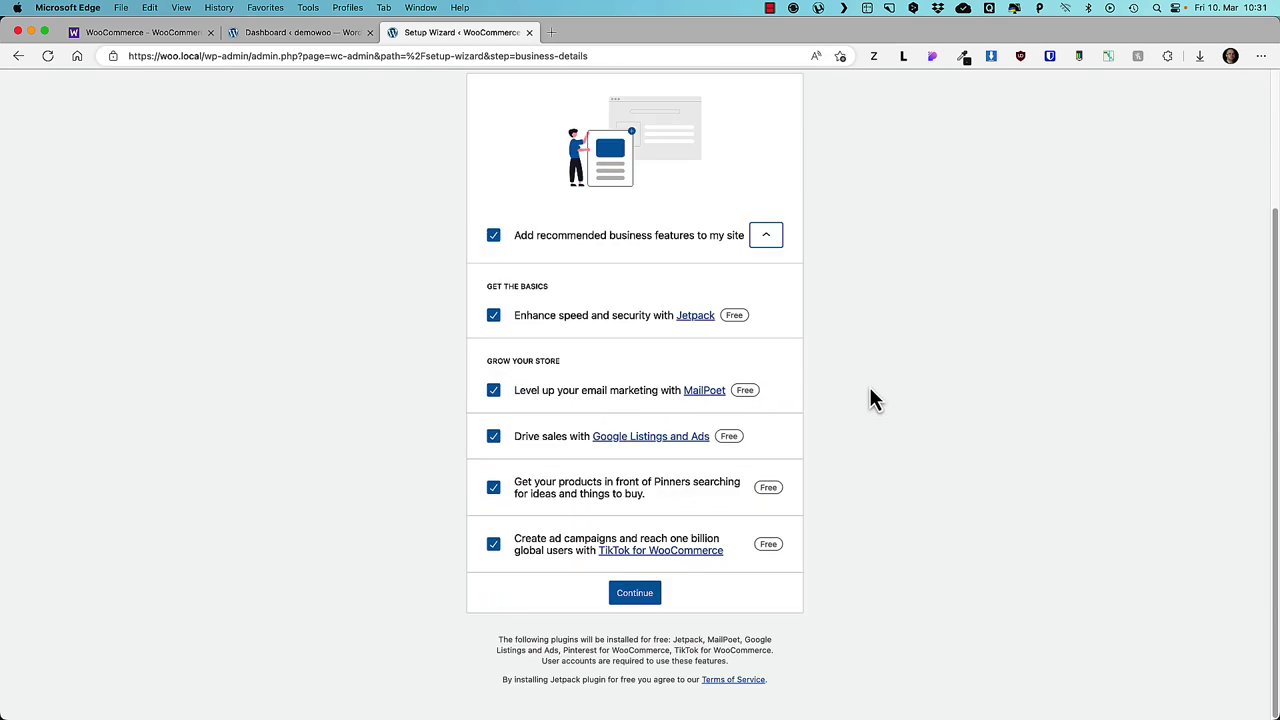
pyautogui.click(493, 235)
pyautogui.scroll(2, 678, 432)
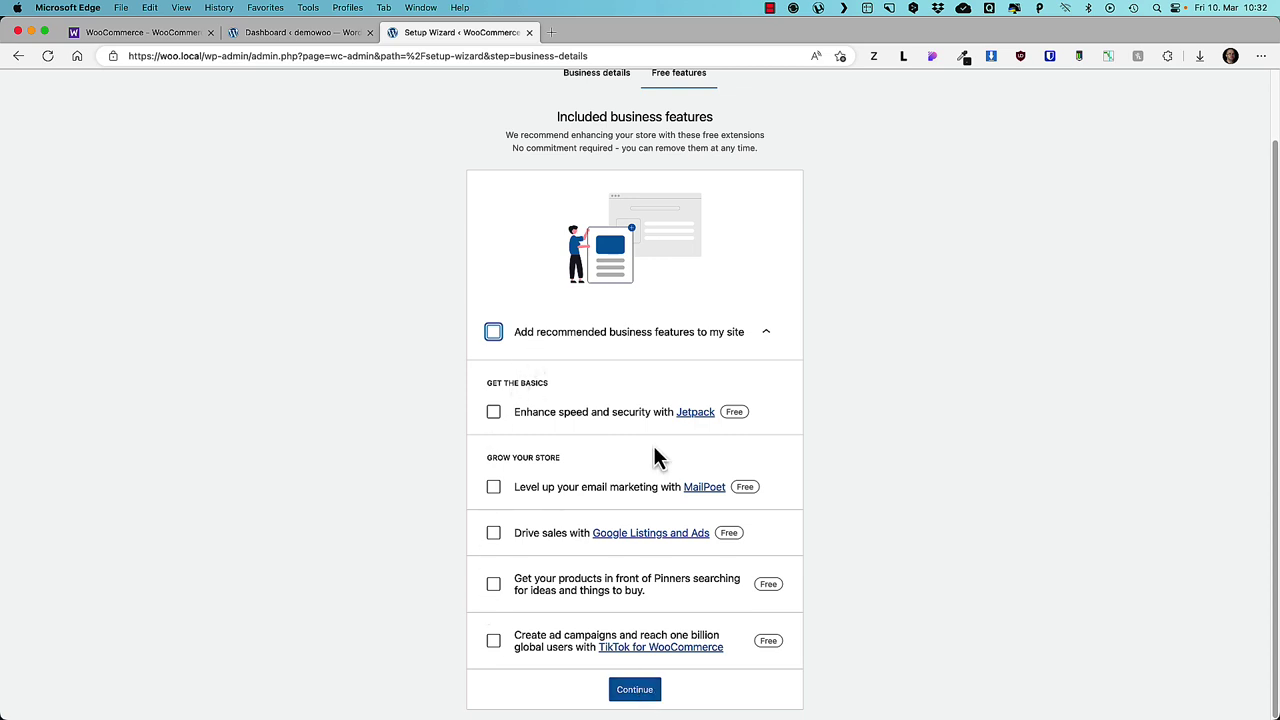
pyautogui.click(634, 695)
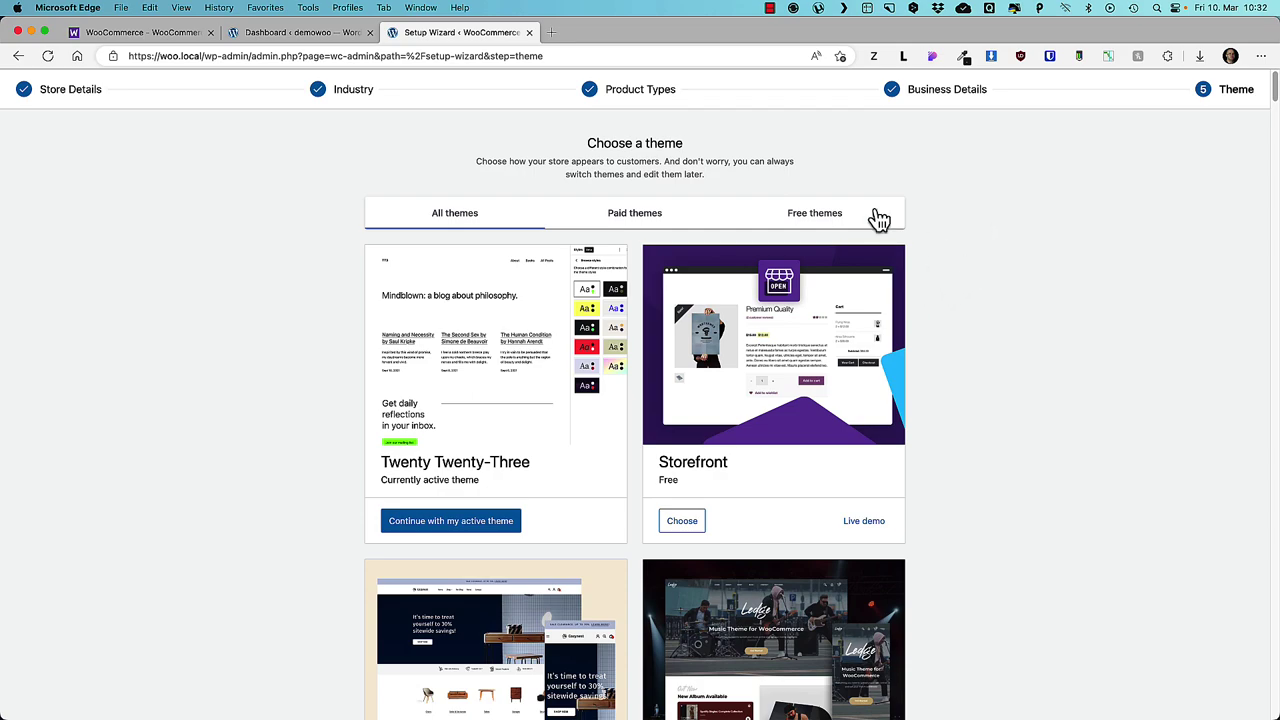
pyautogui.scroll(-20, 870, 300)
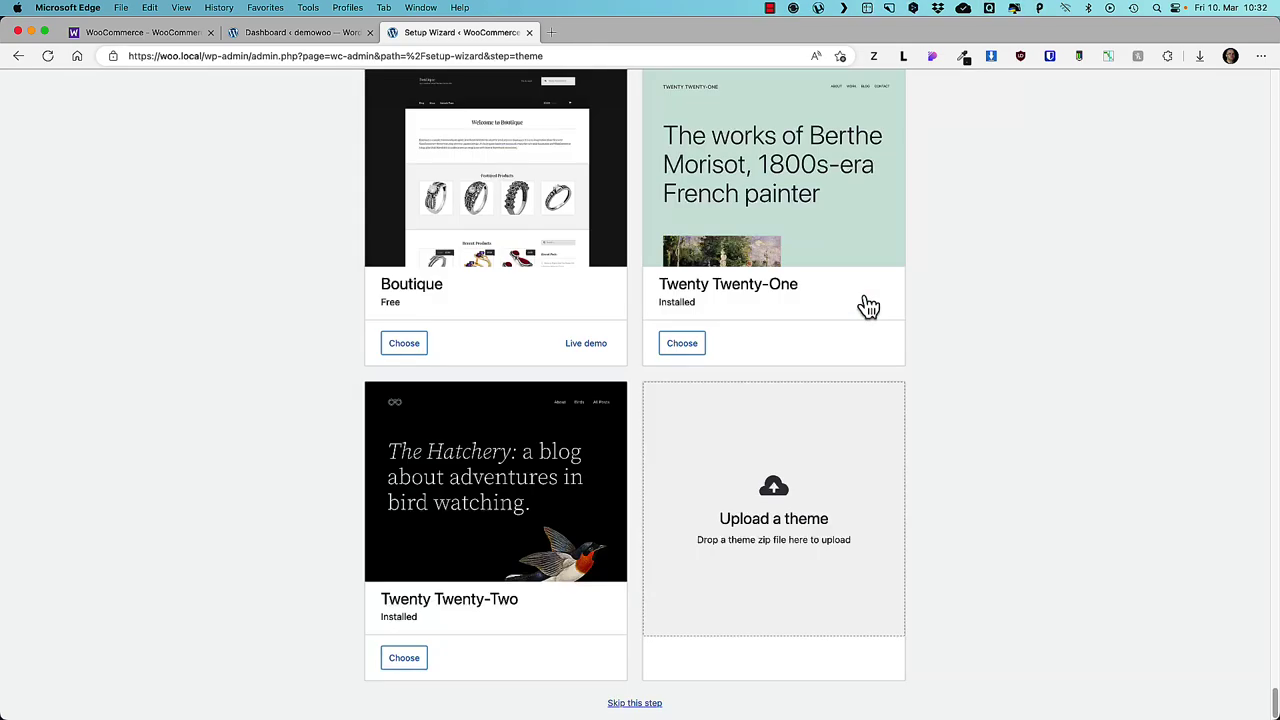
pyautogui.click(635, 703)
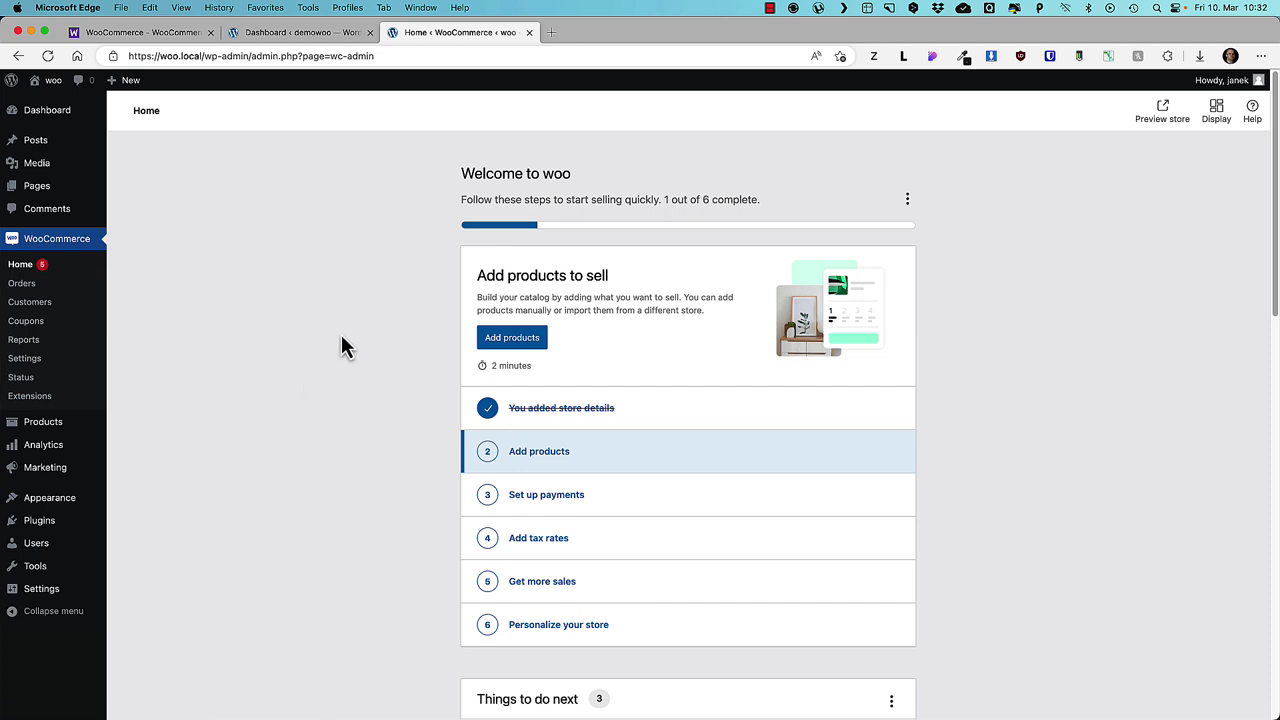
# - Rename the site title to Electronics Shop in General Settings
pyautogui.moveTo(54, 592)
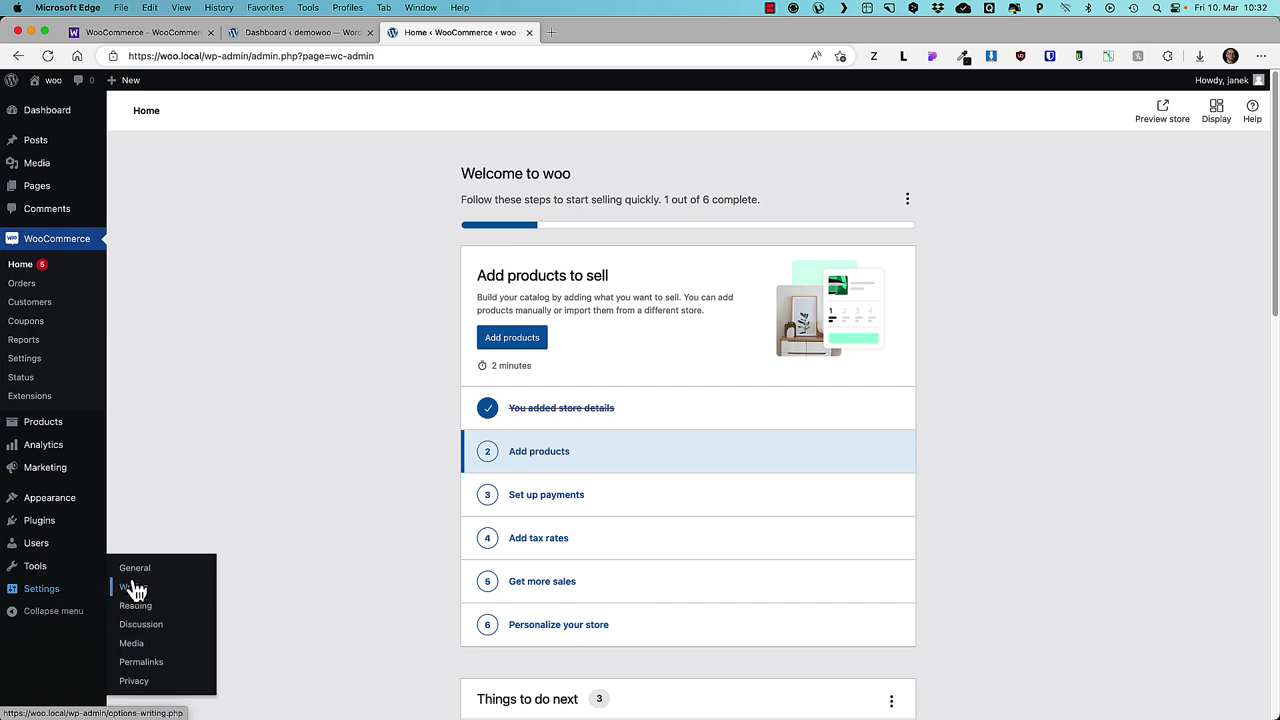
pyautogui.click(135, 570)
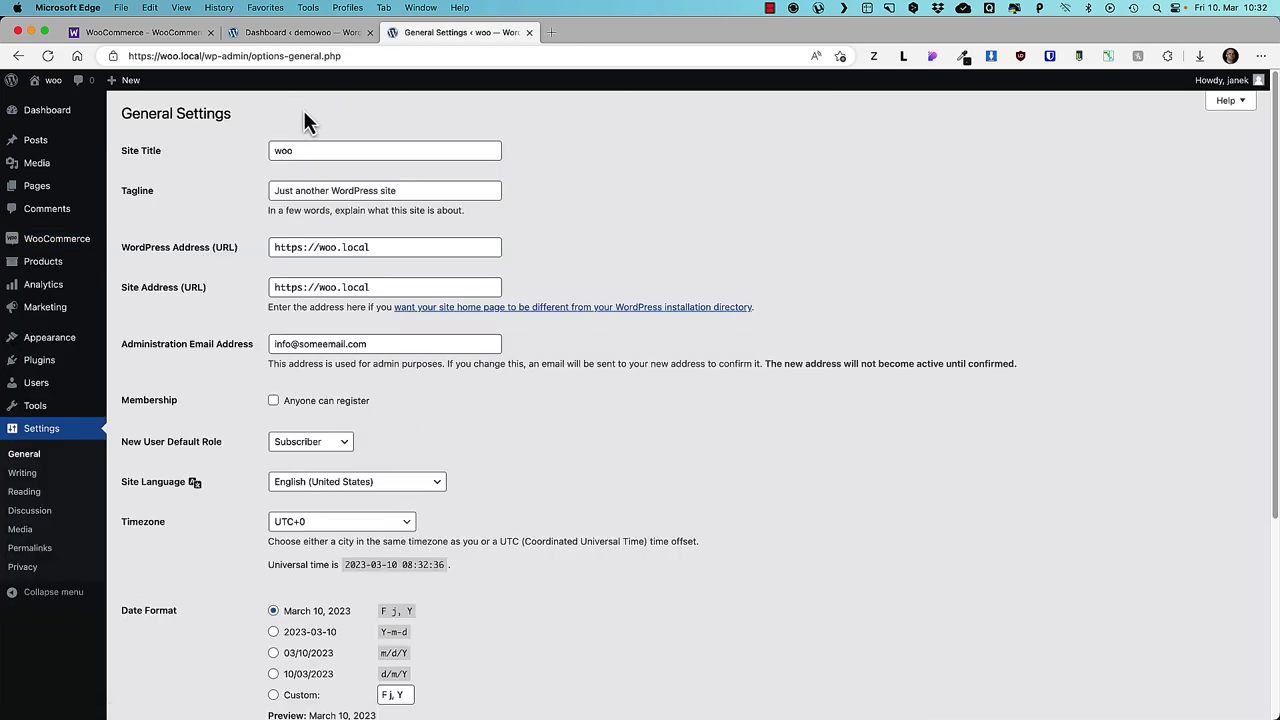
pyautogui.moveTo(300, 148); pyautogui.dragTo(218, 156)
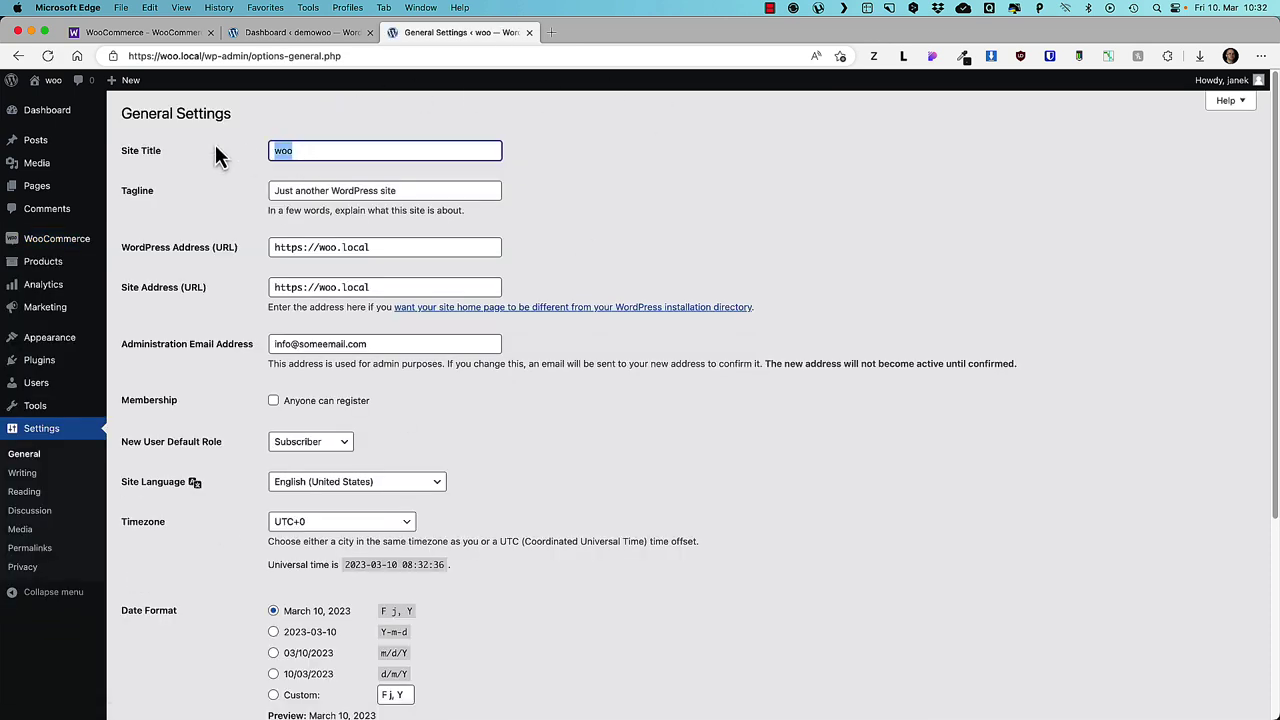
pyautogui.write('Electronics Shop')
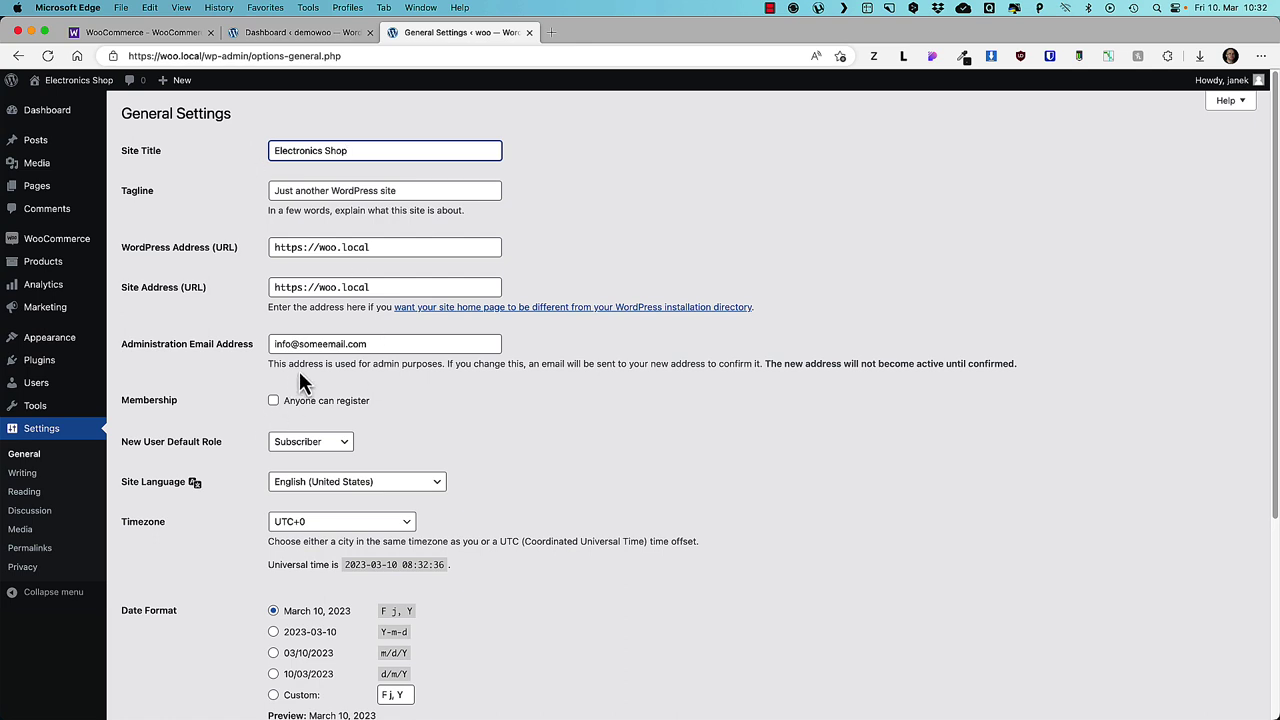
# - Set default role Customer, Tallinn timezone and d/m/Y date format, then save
pyautogui.scroll(-2, 313, 320)
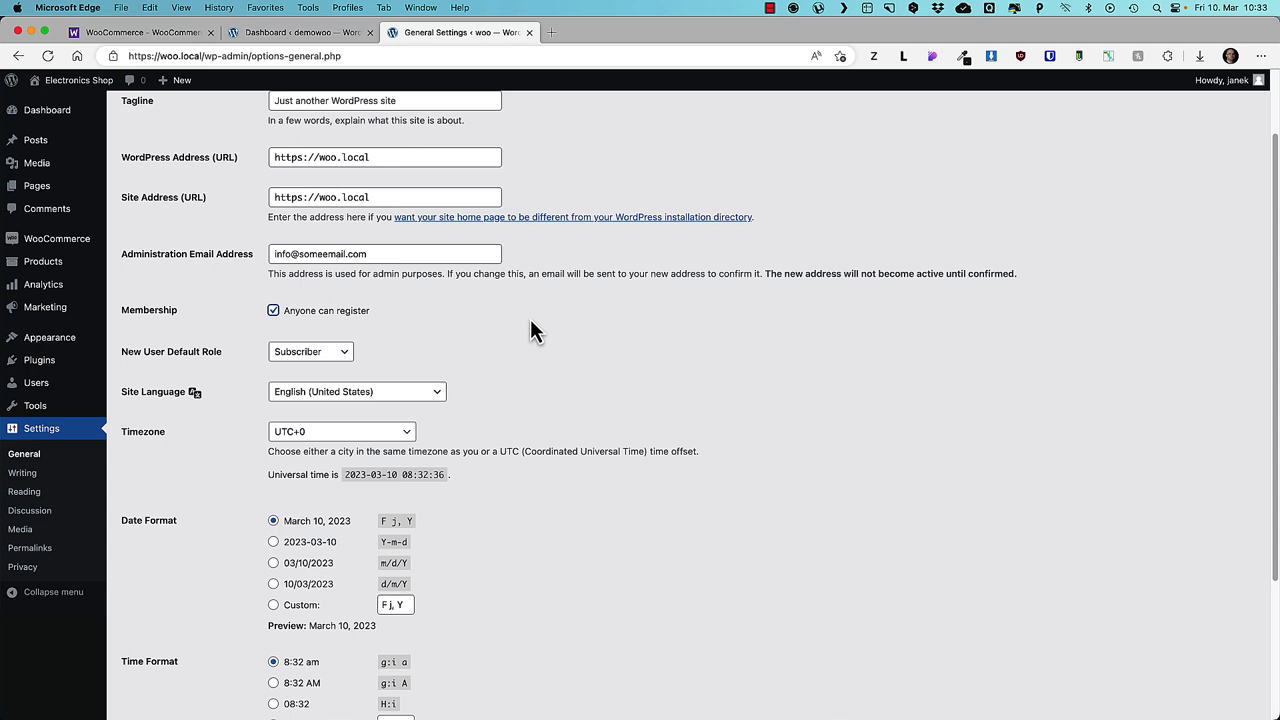
pyautogui.click(305, 355)
pyautogui.click(320, 337)
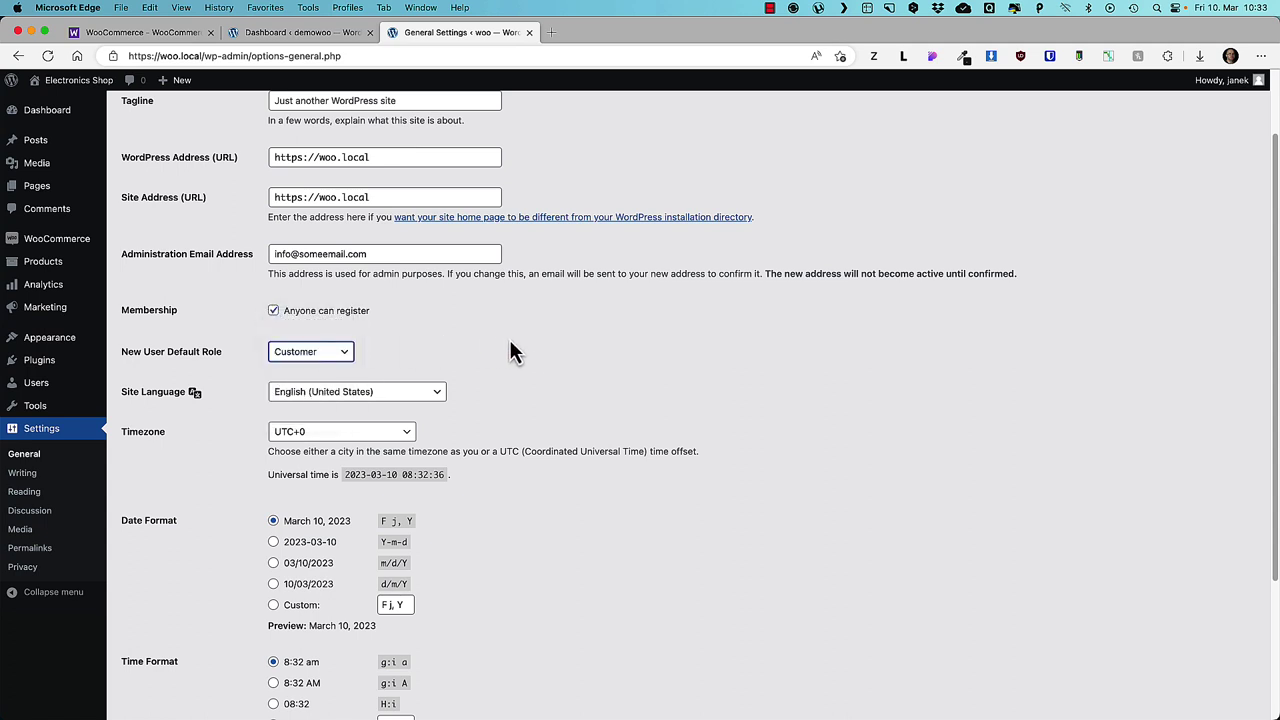
pyautogui.click(327, 433)
pyautogui.write('tal')
pyautogui.press('Return')
pyautogui.scroll(-3, 699, 398)
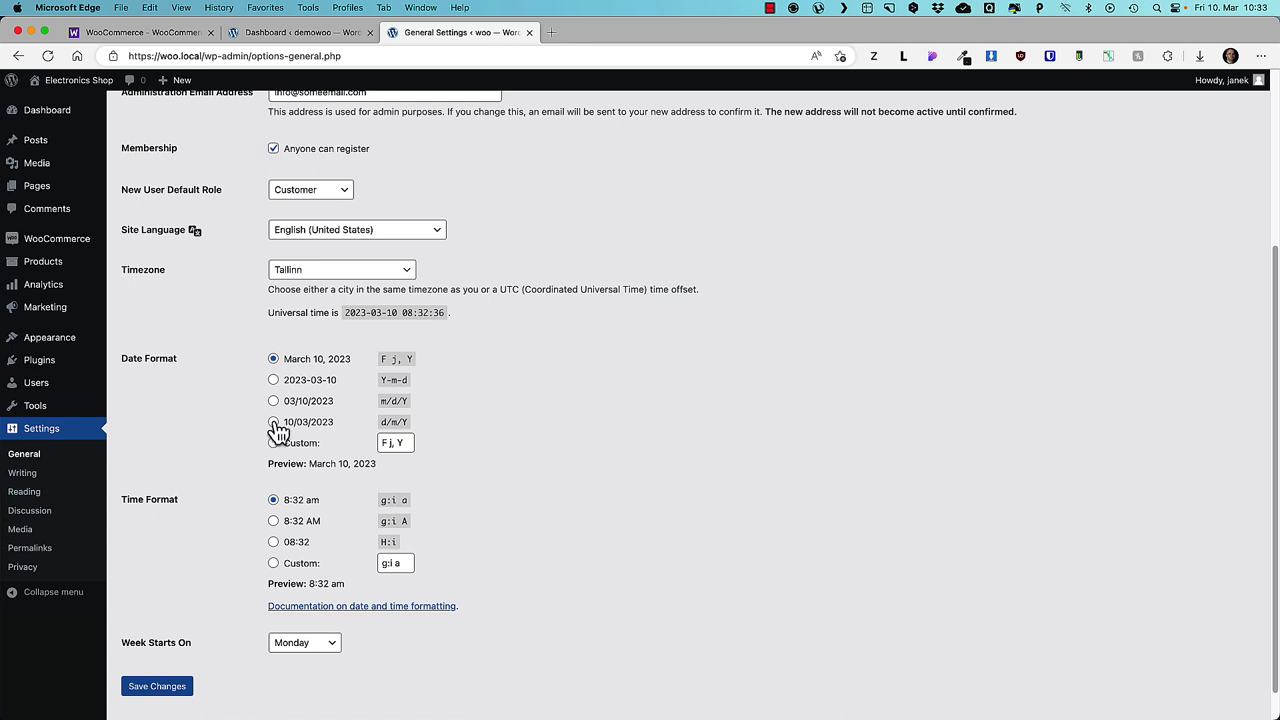
pyautogui.click(273, 421)
pyautogui.scroll(-1, 290, 525)
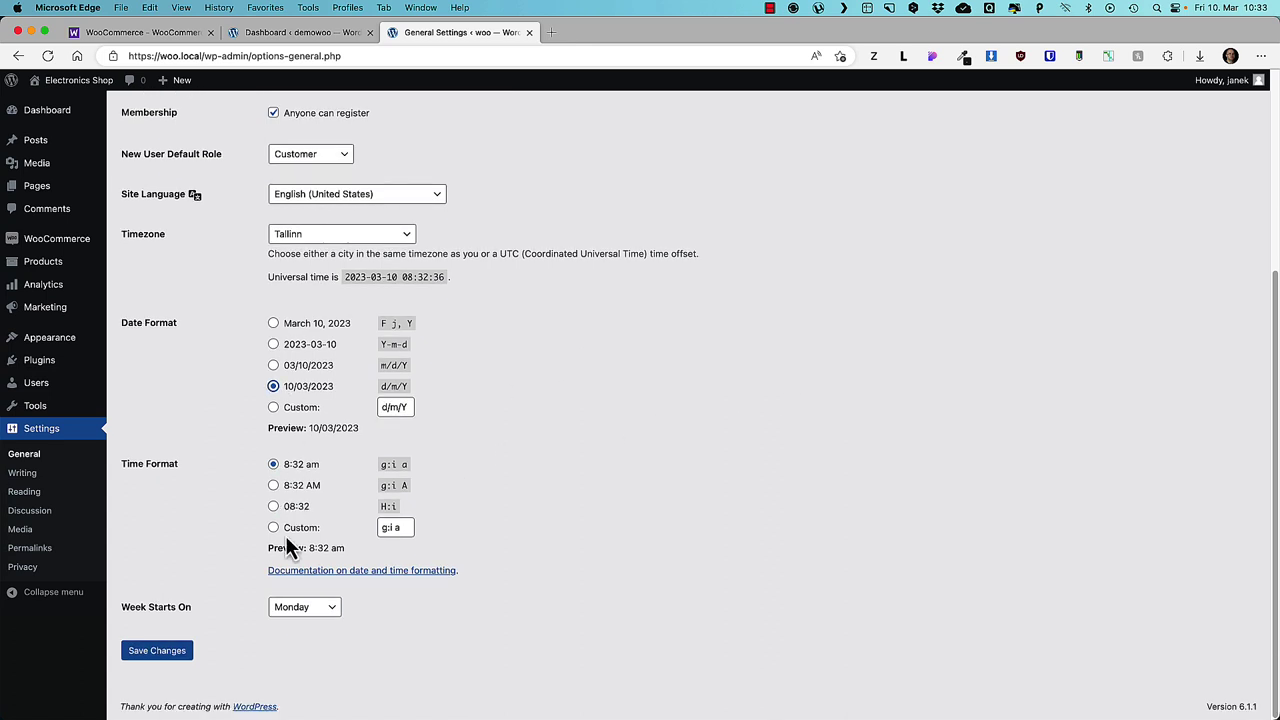
pyautogui.click(176, 652)
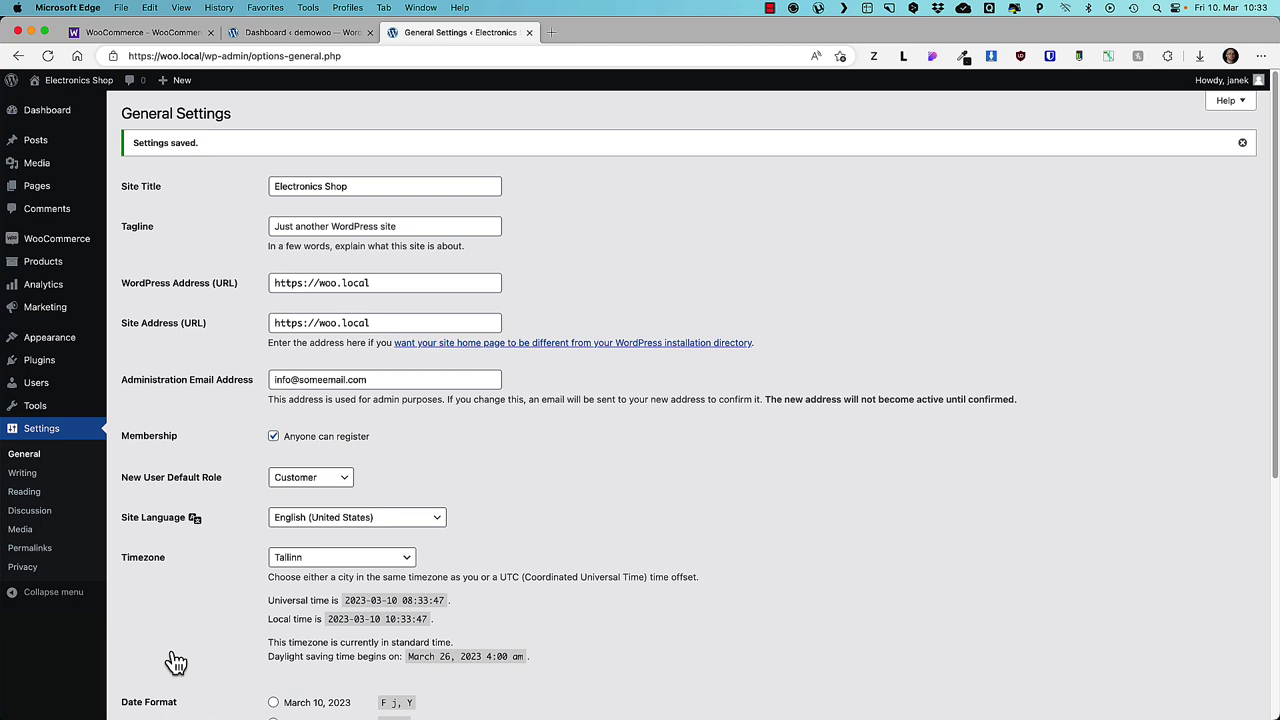
# - Go to Reading Settings and preview the Electronics Shop storefront in a second tab
pyautogui.click(28, 492)
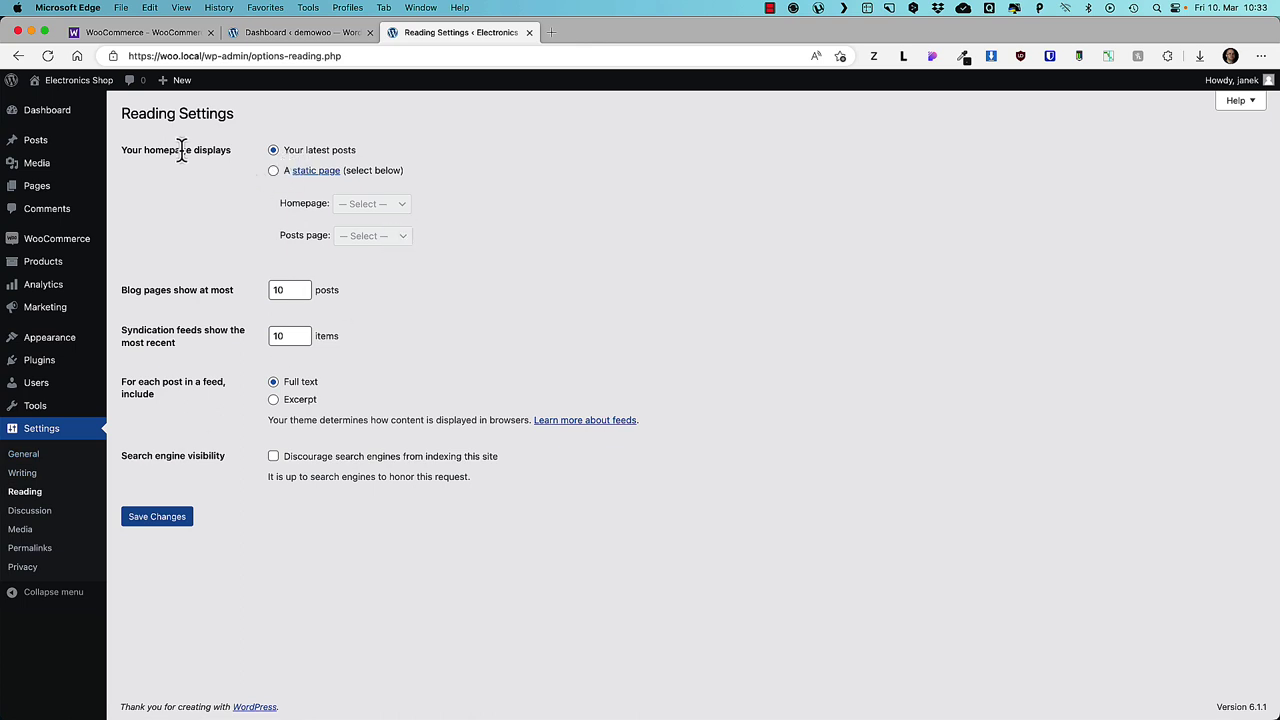
pyautogui.keyDown('super'); pyautogui.click(75, 82); pyautogui.keyUp('super')
pyautogui.click(612, 36)
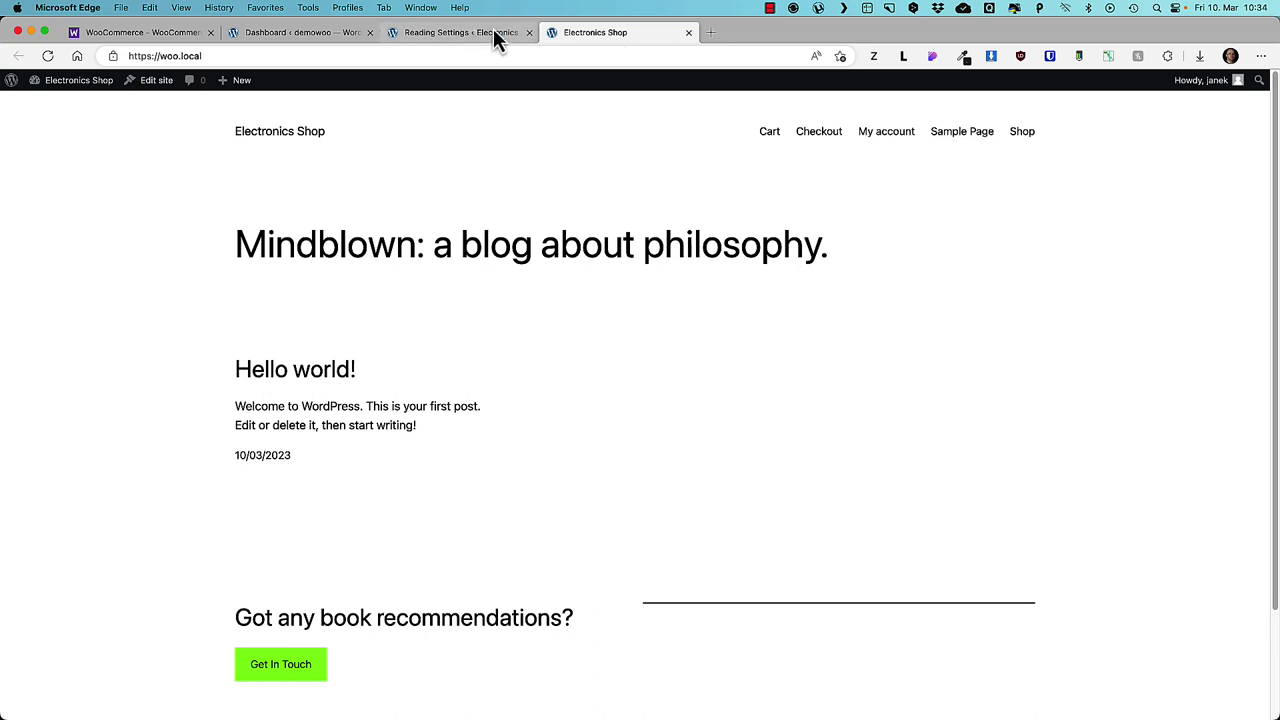
pyautogui.click(462, 36)
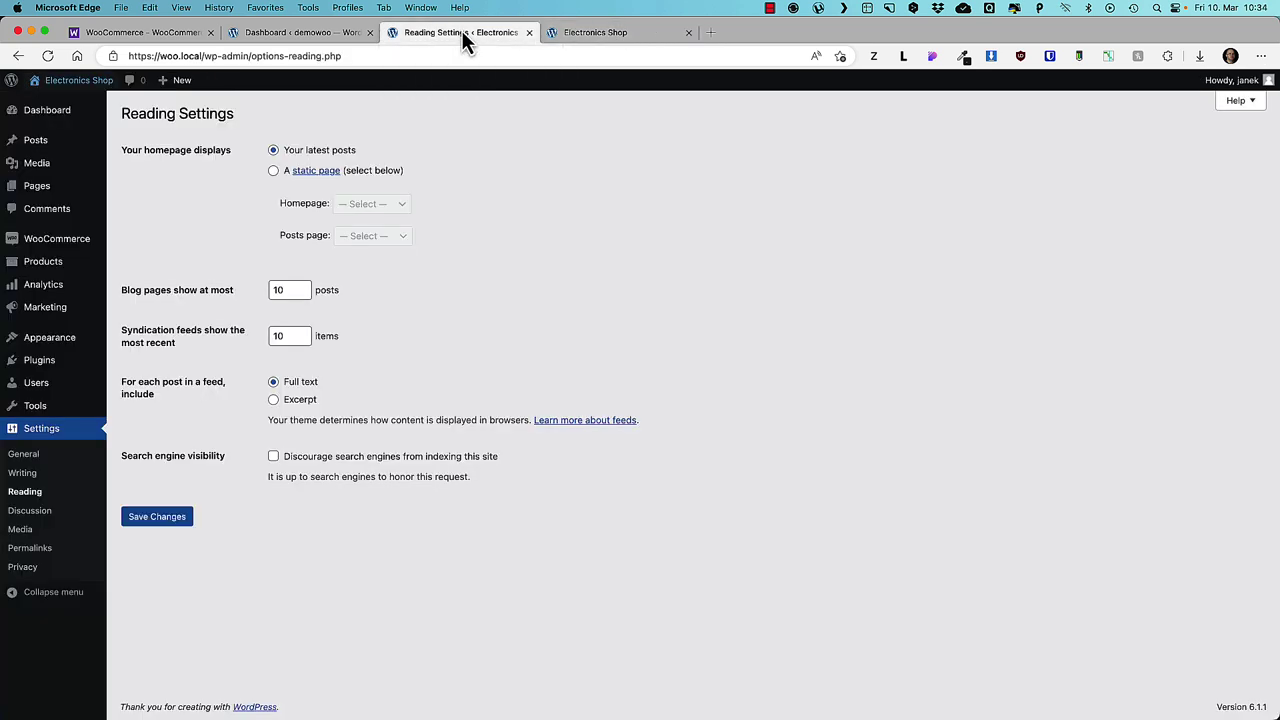
# - Create and publish an empty page titled Home
pyautogui.click(142, 188)
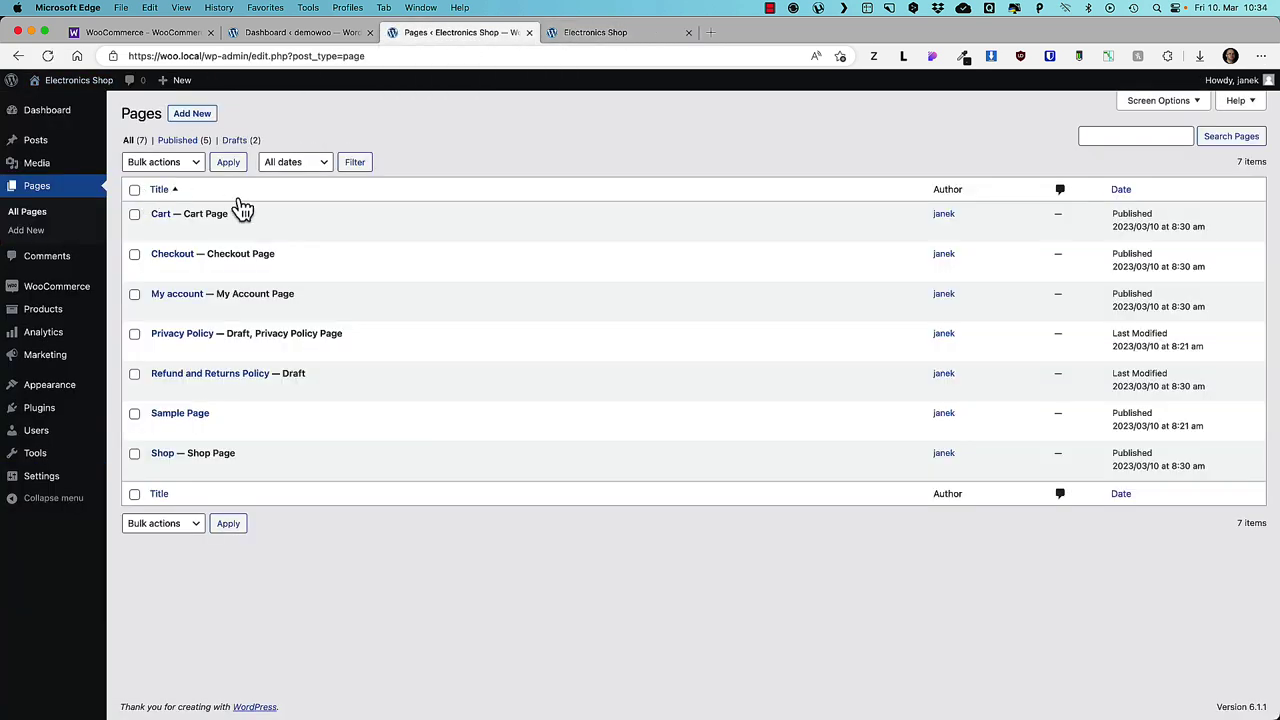
pyautogui.moveTo(157, 223)
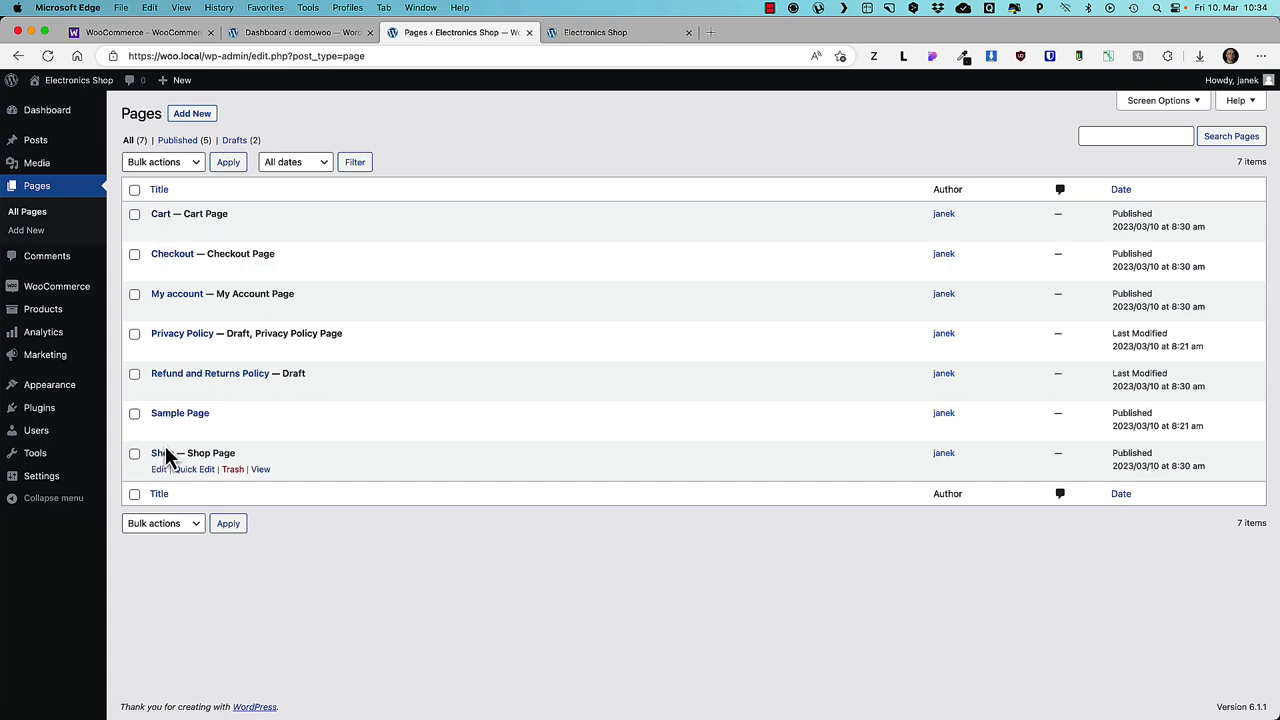
pyautogui.click(200, 118)
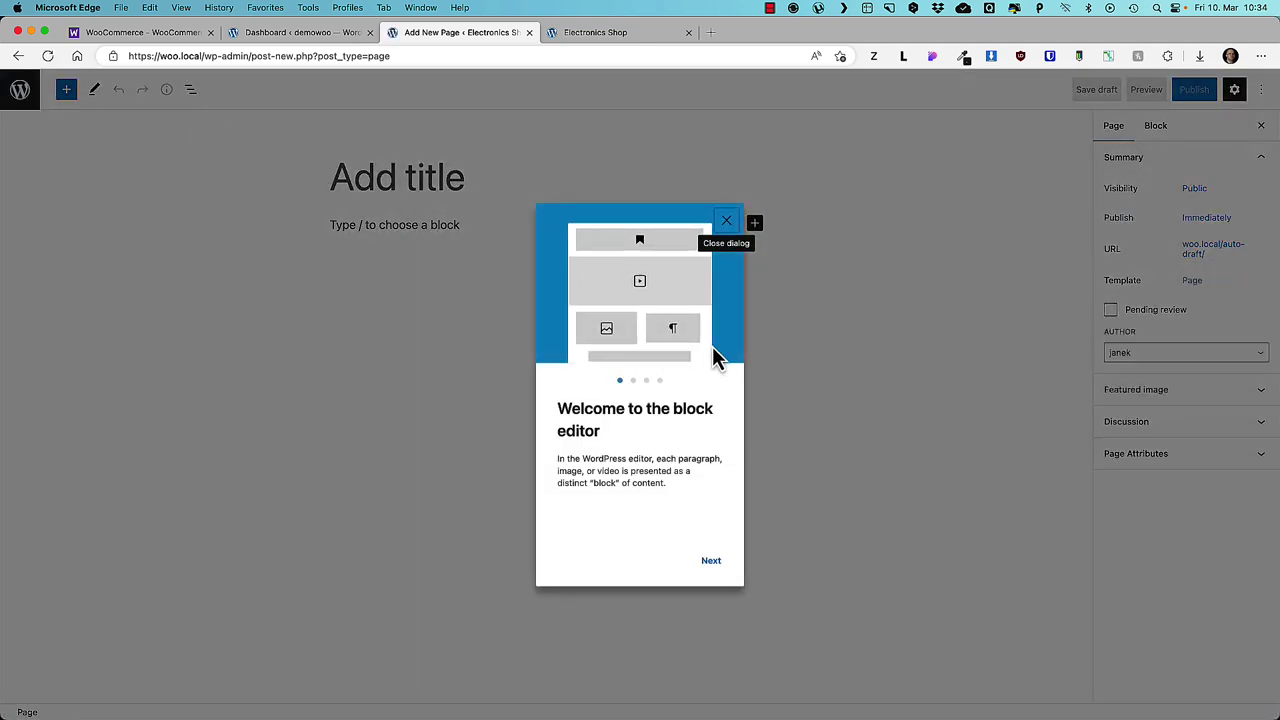
pyautogui.click(726, 221)
pyautogui.click(420, 176)
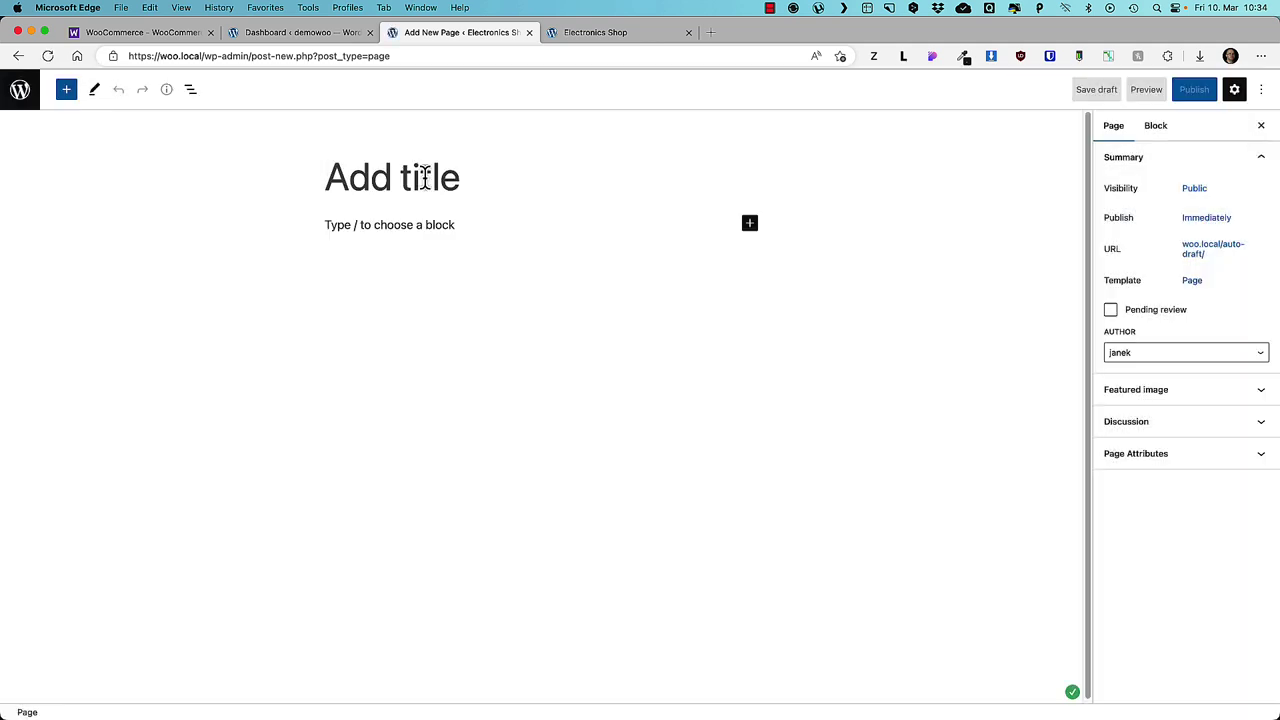
pyautogui.write('Home')
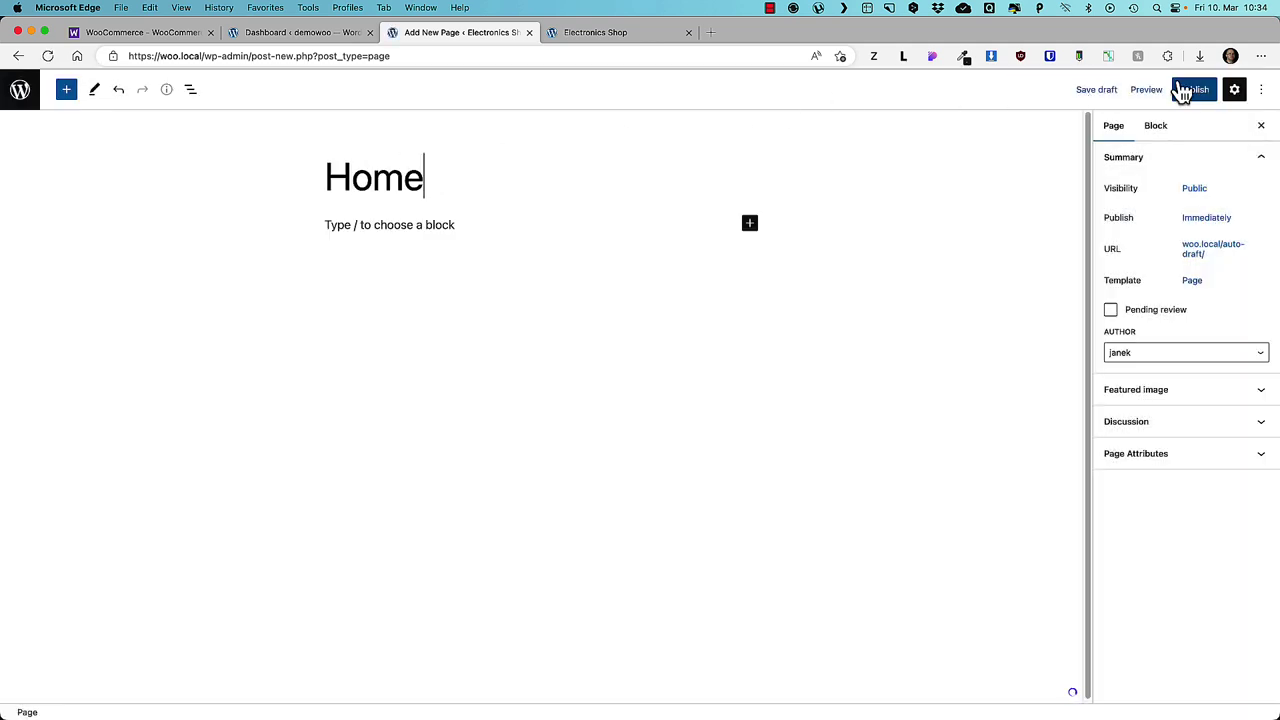
pyautogui.click(1185, 90)
pyautogui.click(1143, 90)
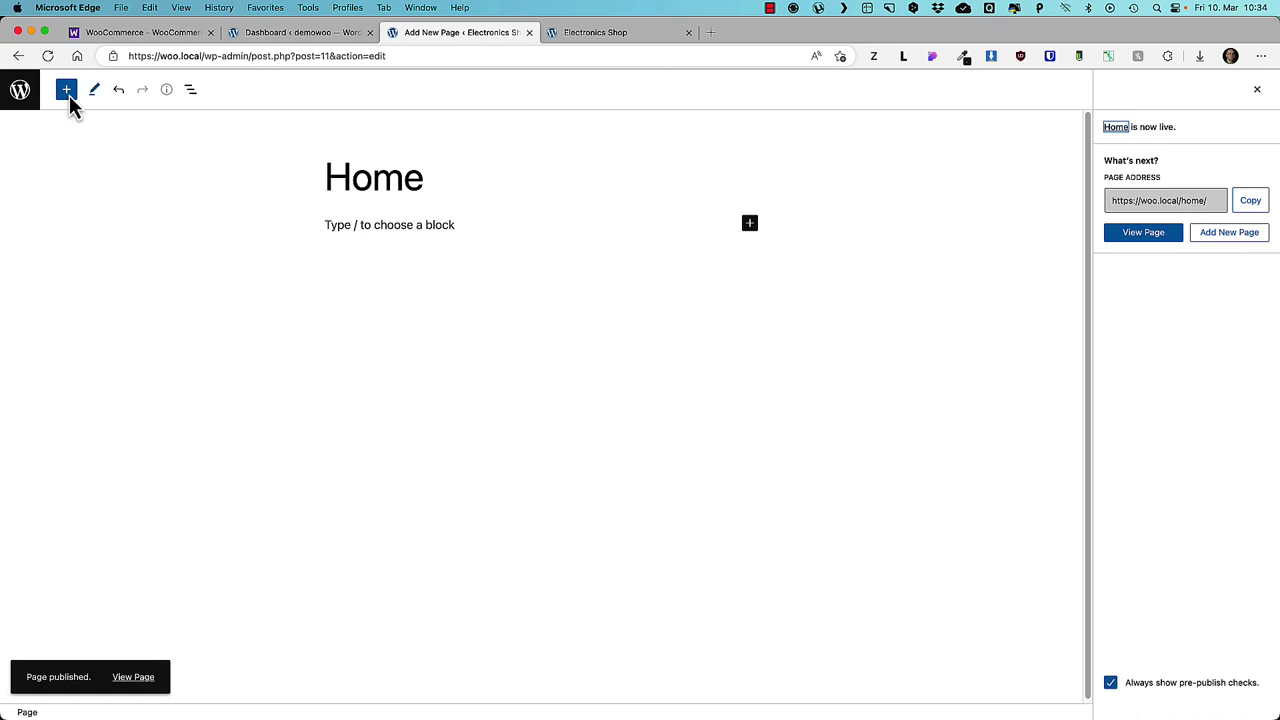
# - Create and publish an empty page titled Blog, returning to the Pages list
pyautogui.click(19, 92)
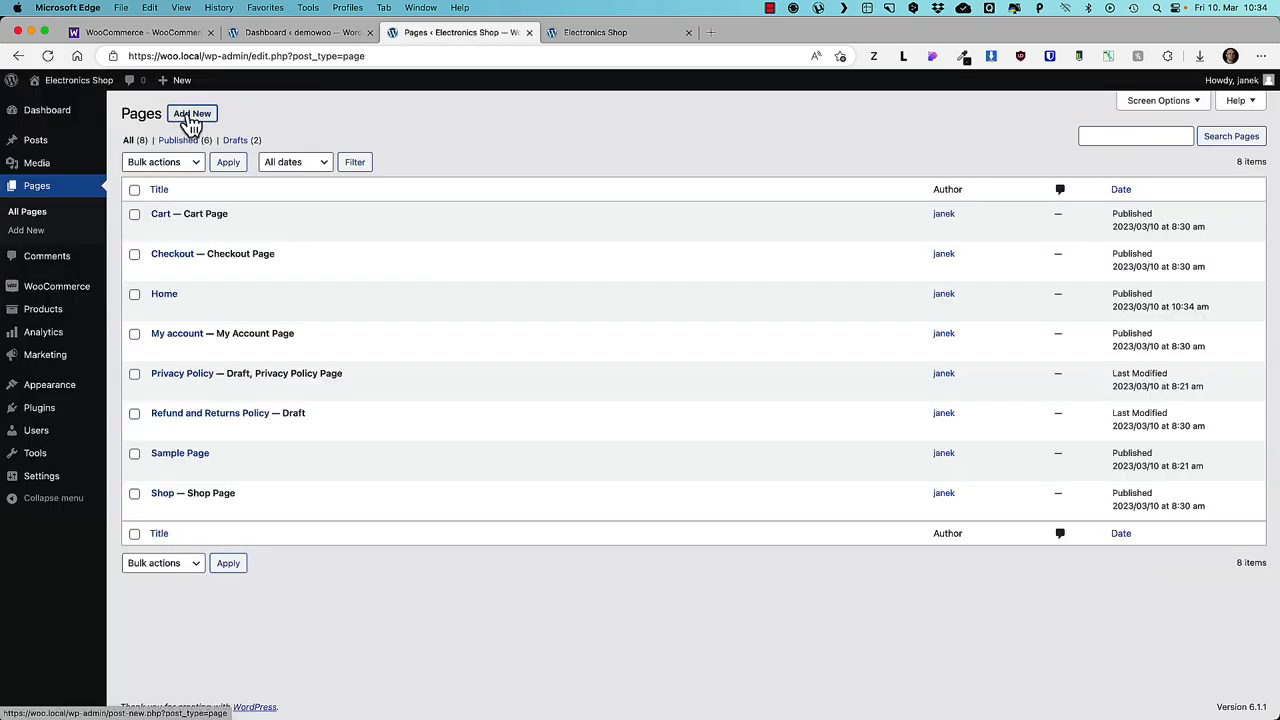
pyautogui.click(190, 113)
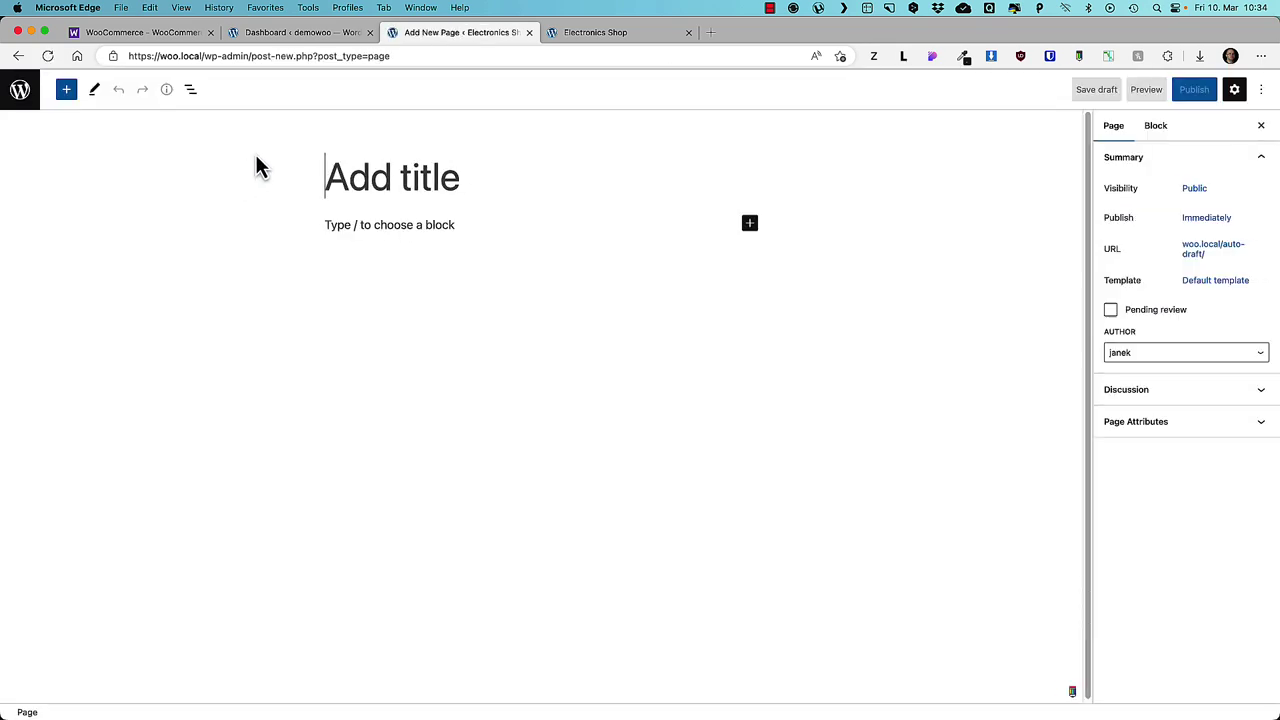
pyautogui.write('Blog')
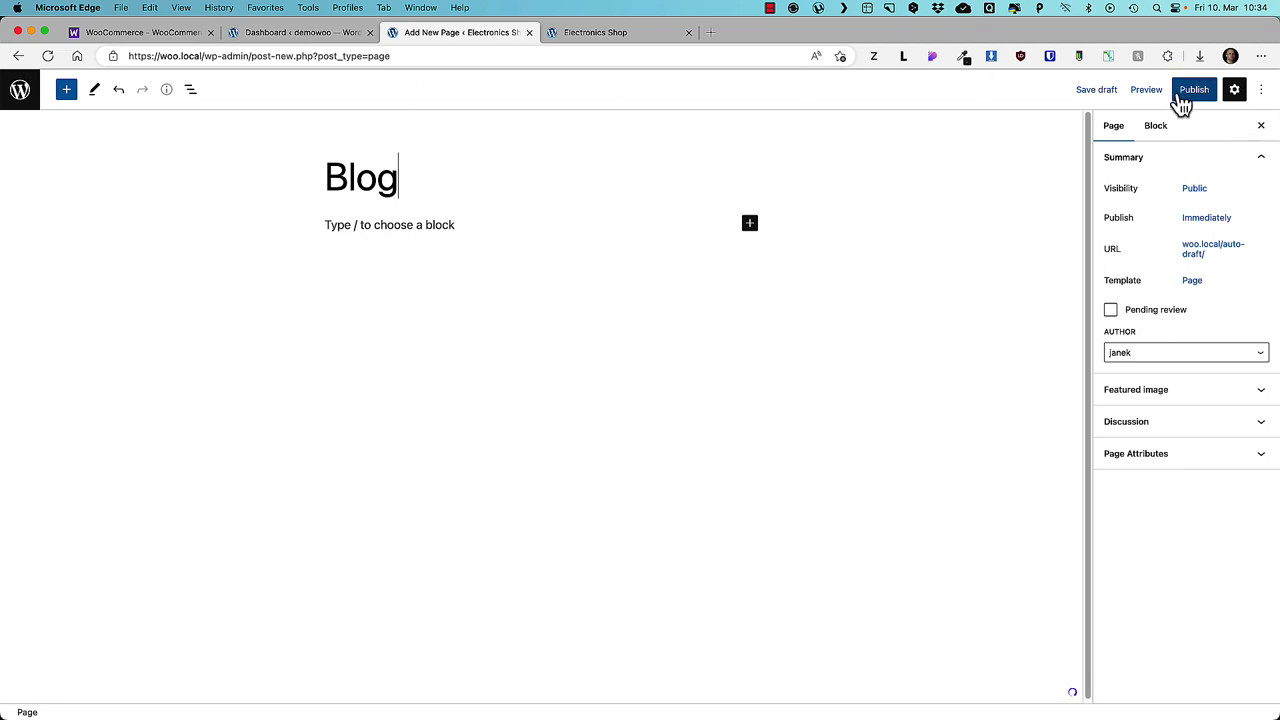
pyautogui.click(1181, 100)
pyautogui.click(1180, 91)
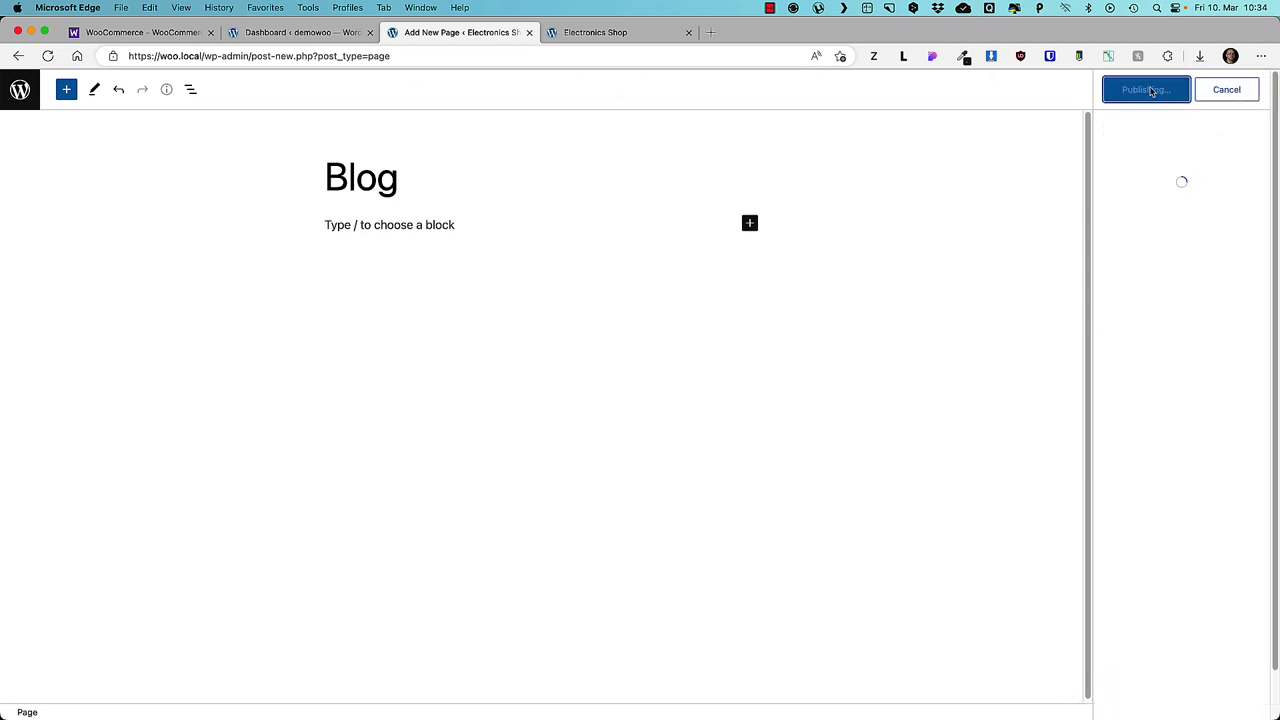
pyautogui.click(32, 92)
# - Make Home the static homepage and Blog the posts page, keep indexing allowed, and save
pyautogui.moveTo(60, 485)
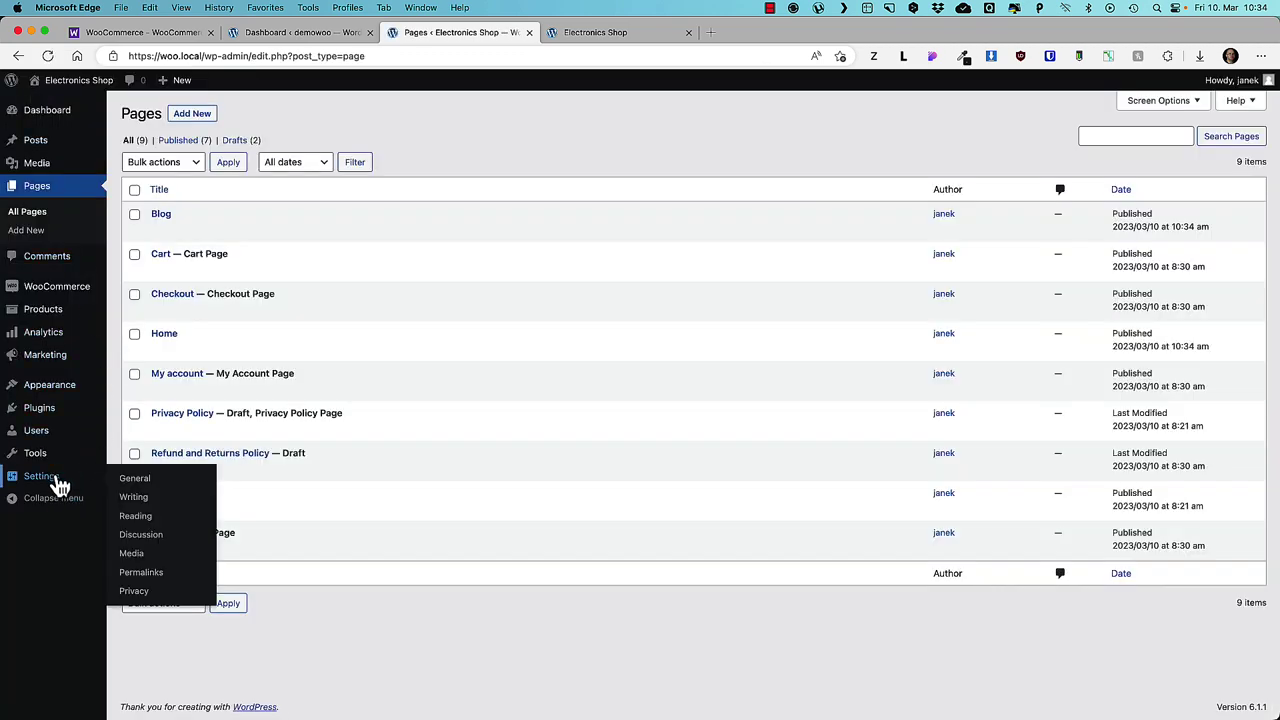
pyautogui.click(138, 518)
pyautogui.click(273, 171)
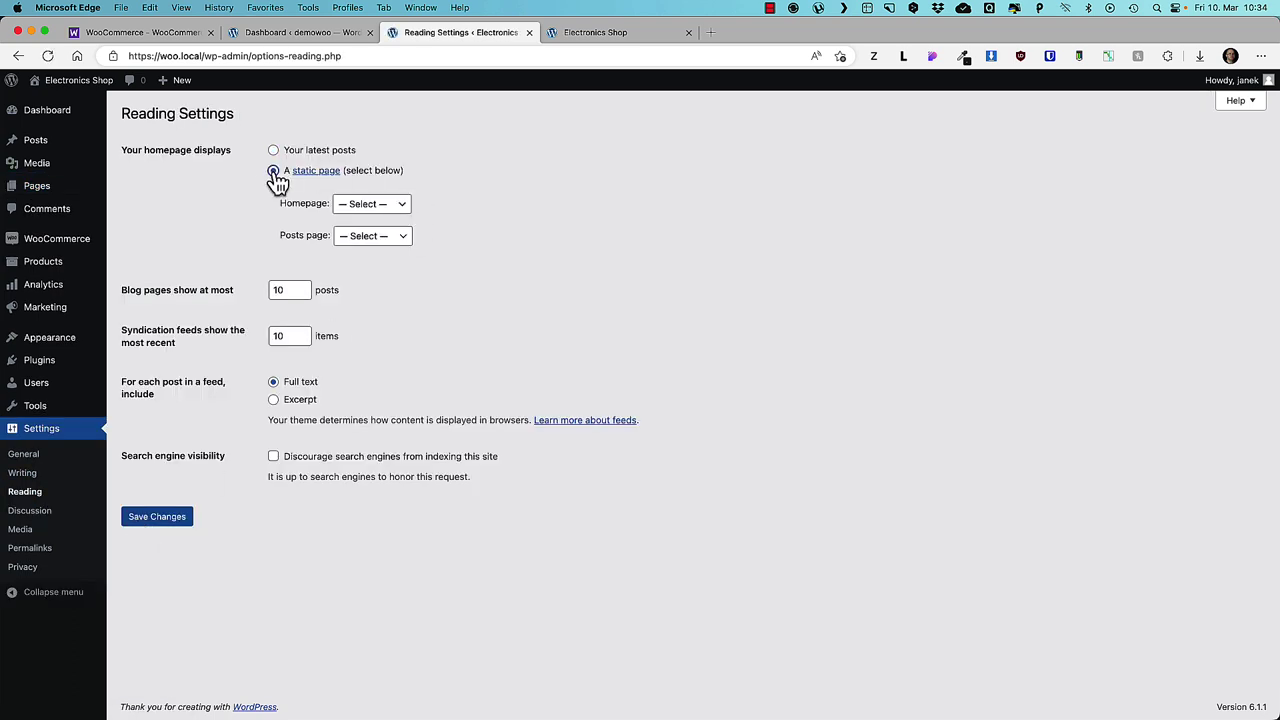
pyautogui.click(385, 205)
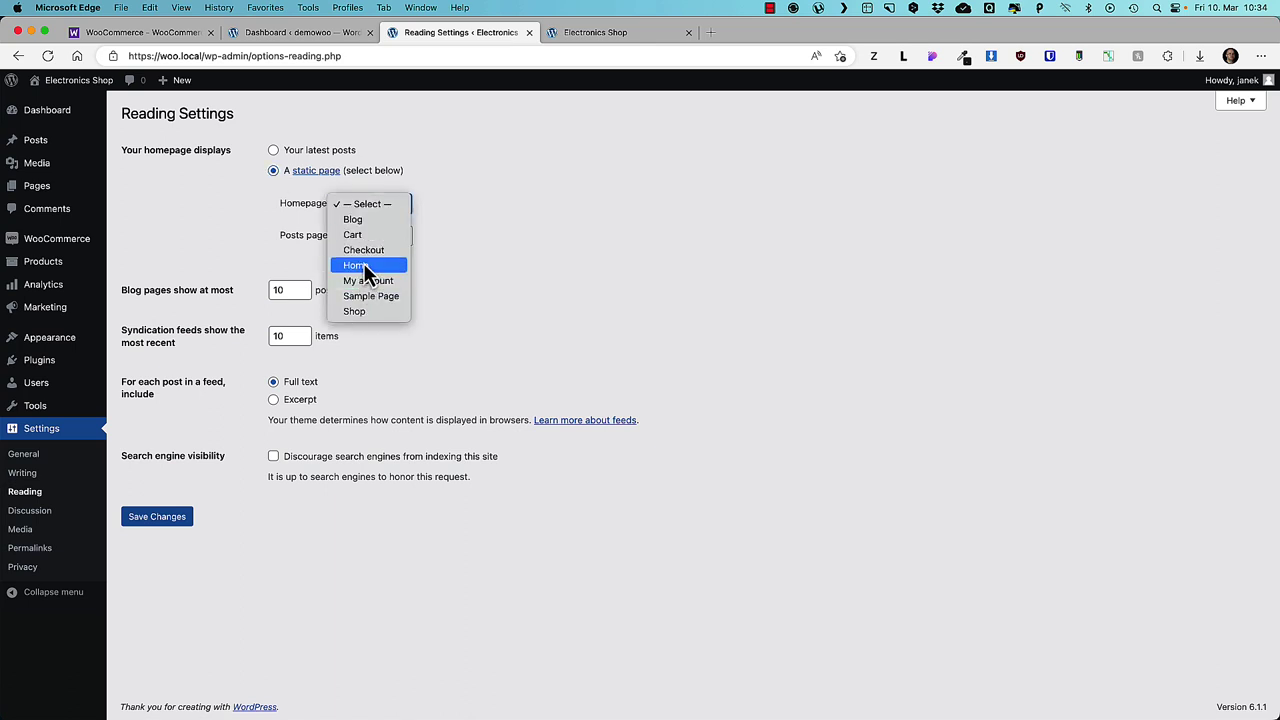
pyautogui.click(363, 265)
pyautogui.click(381, 240)
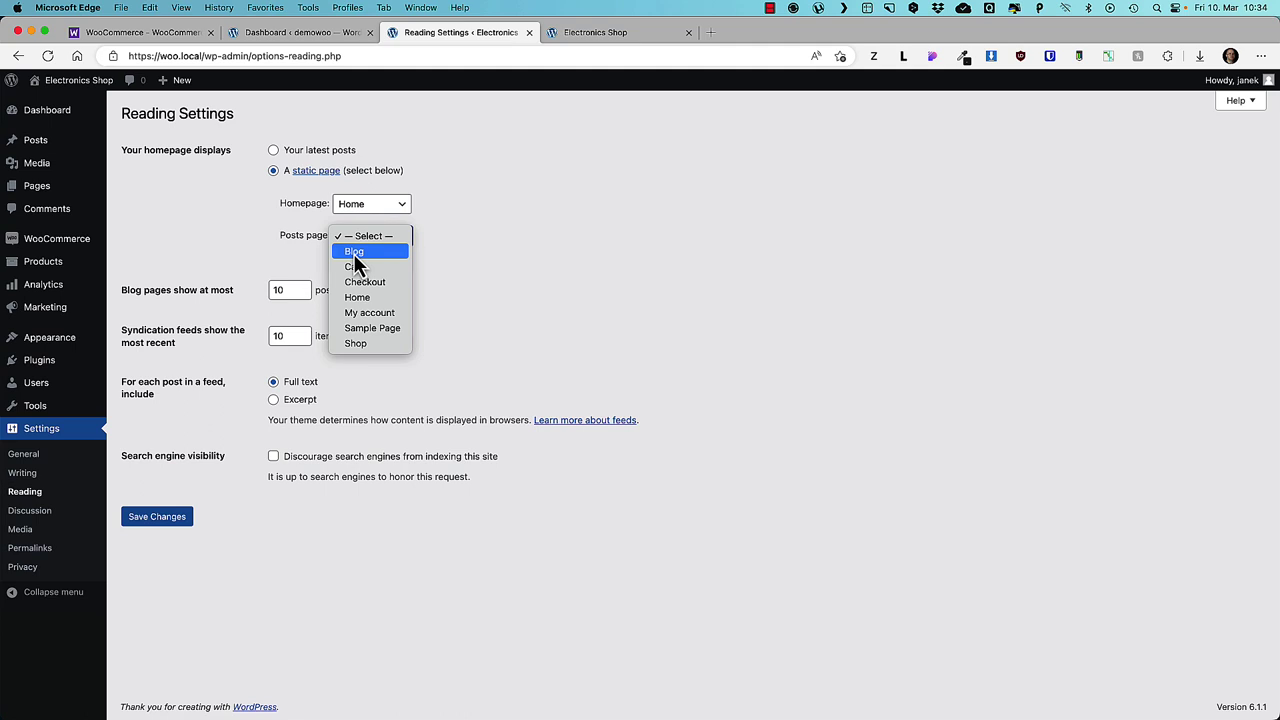
pyautogui.click(354, 253)
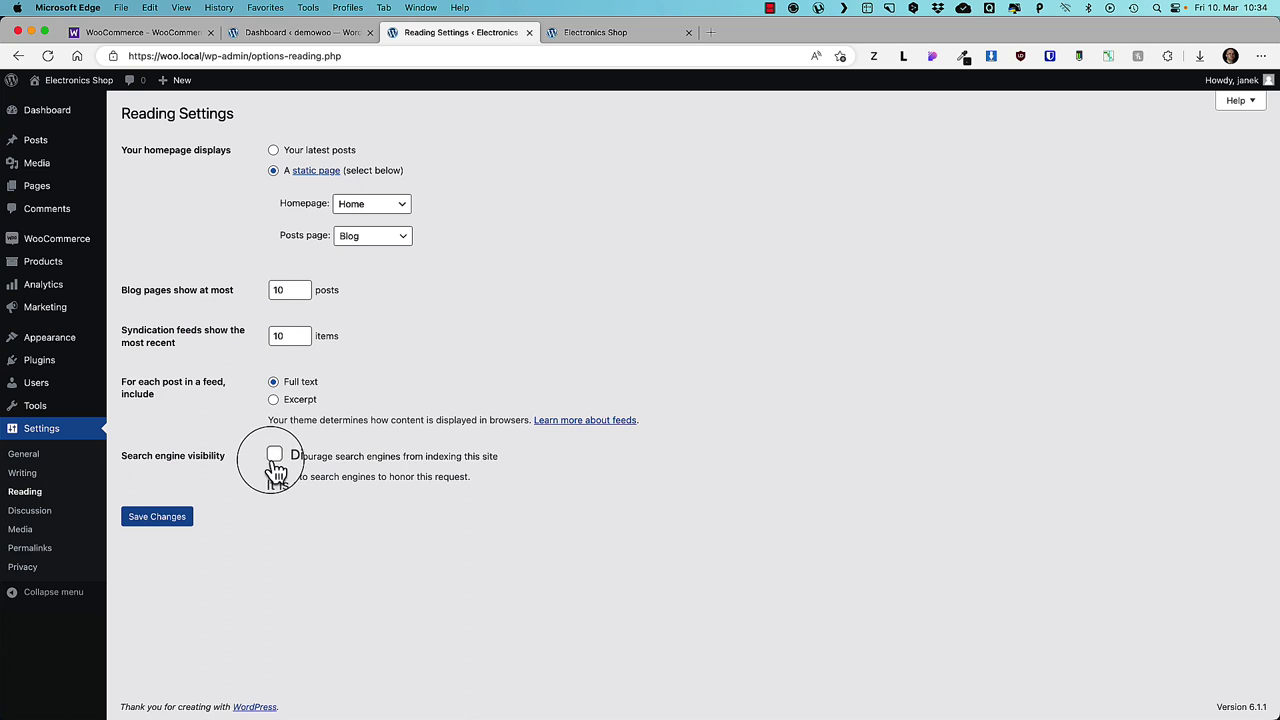
pyautogui.click(275, 459)
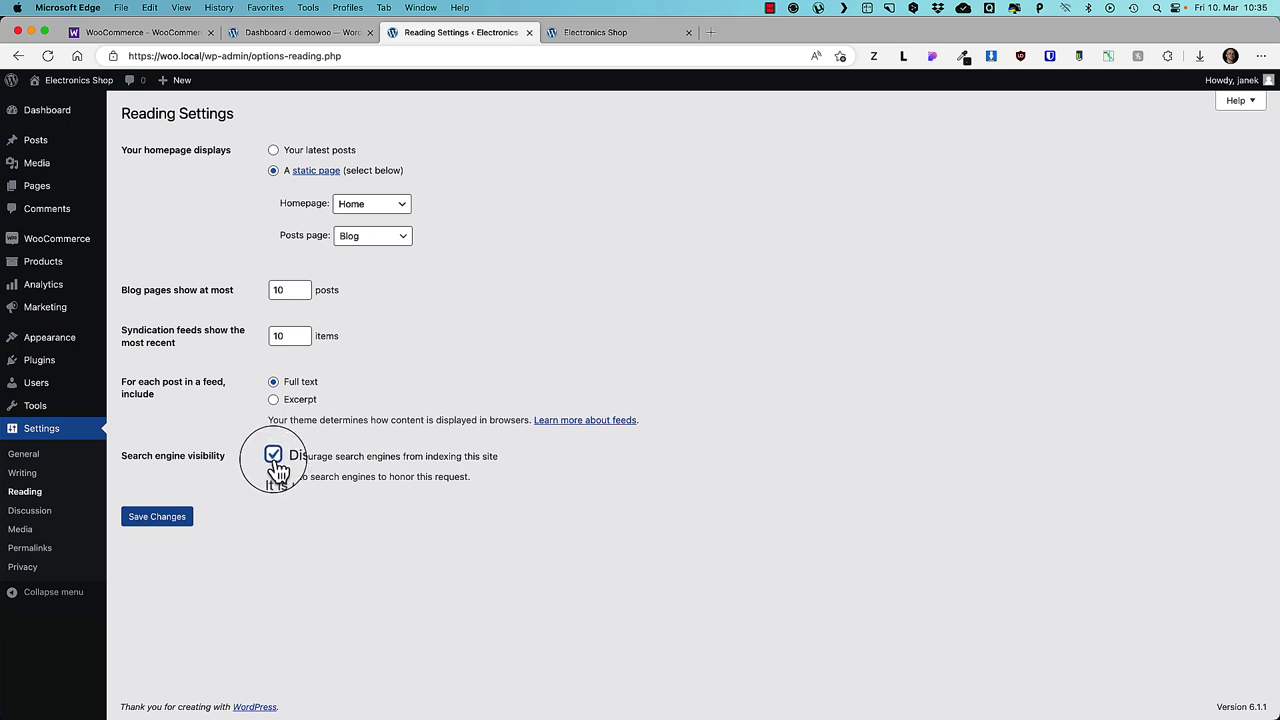
pyautogui.click(275, 460)
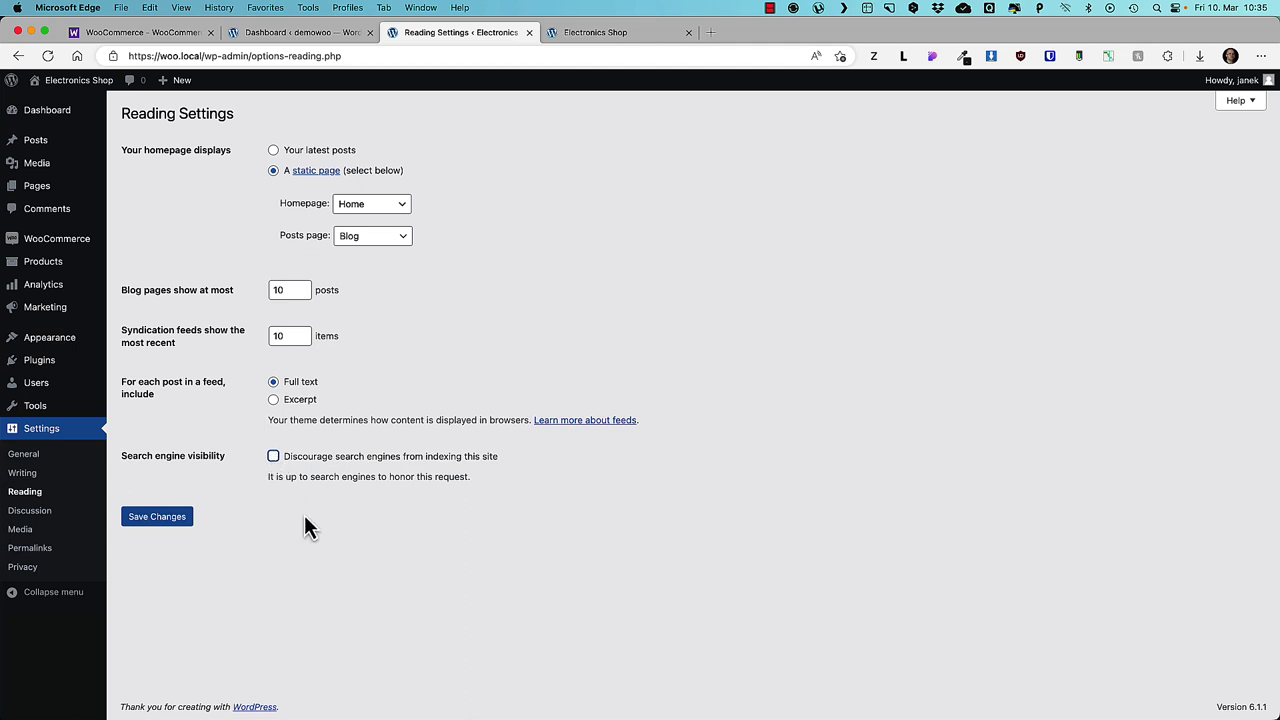
pyautogui.click(155, 520)
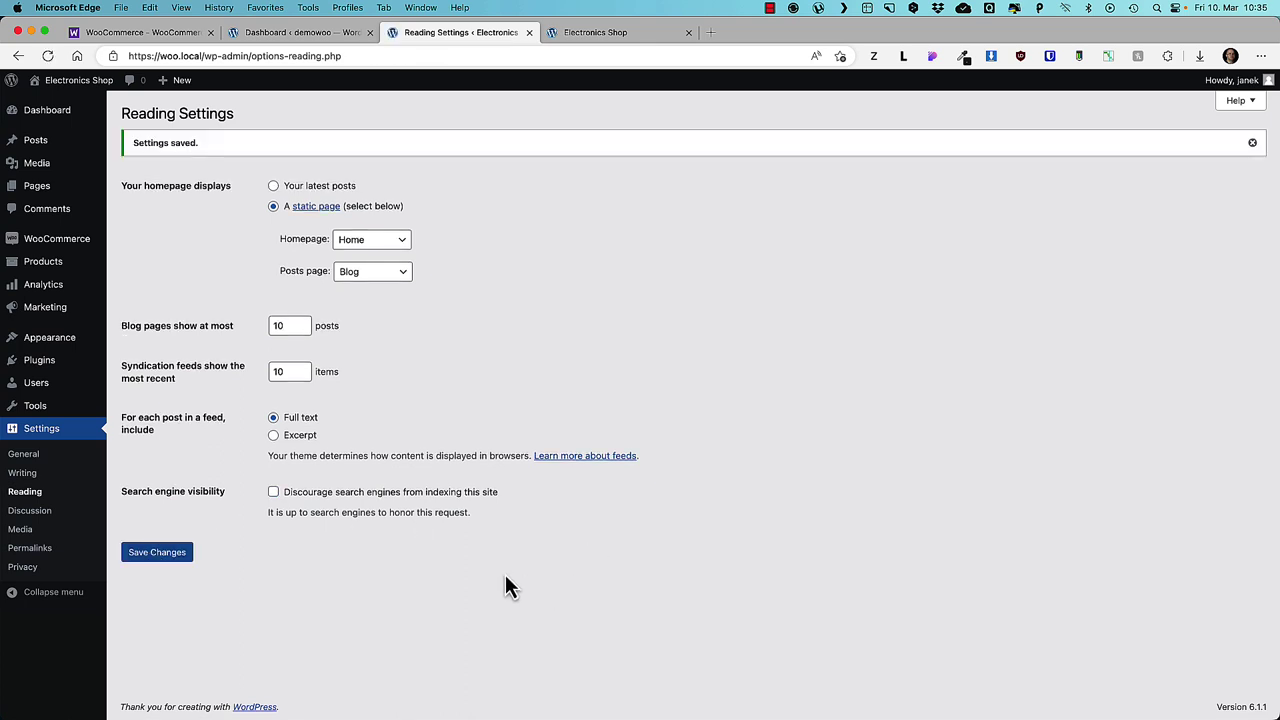
pyautogui.click(30, 558)
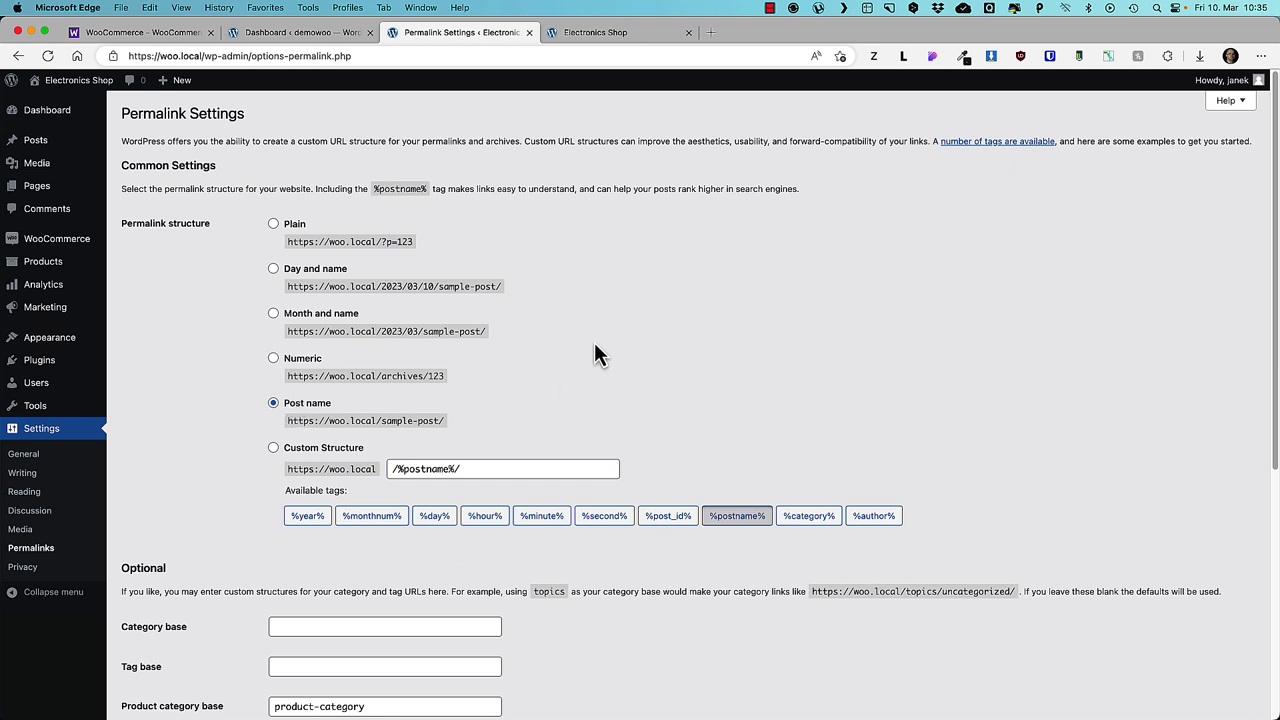
# - Review the product category, tag and product base values, then save the permalinks
pyautogui.scroll(-5, 356, 283)
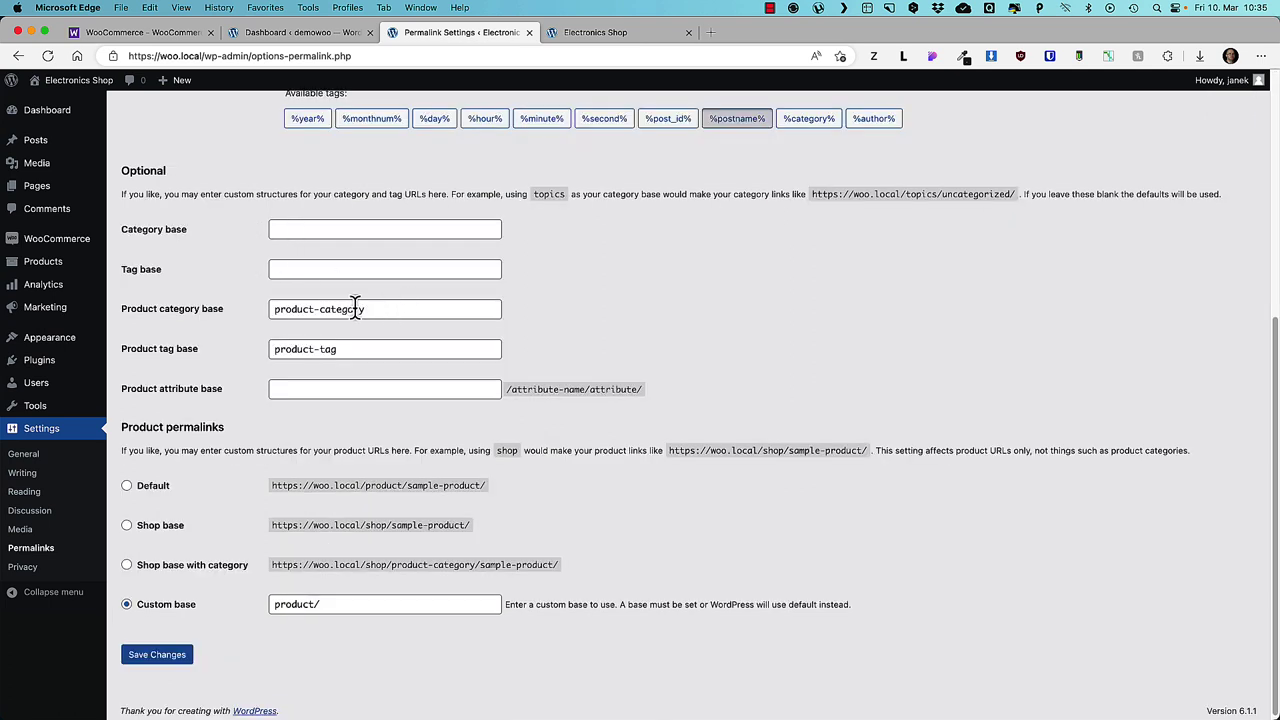
pyautogui.moveTo(371, 306); pyautogui.dragTo(262, 314)
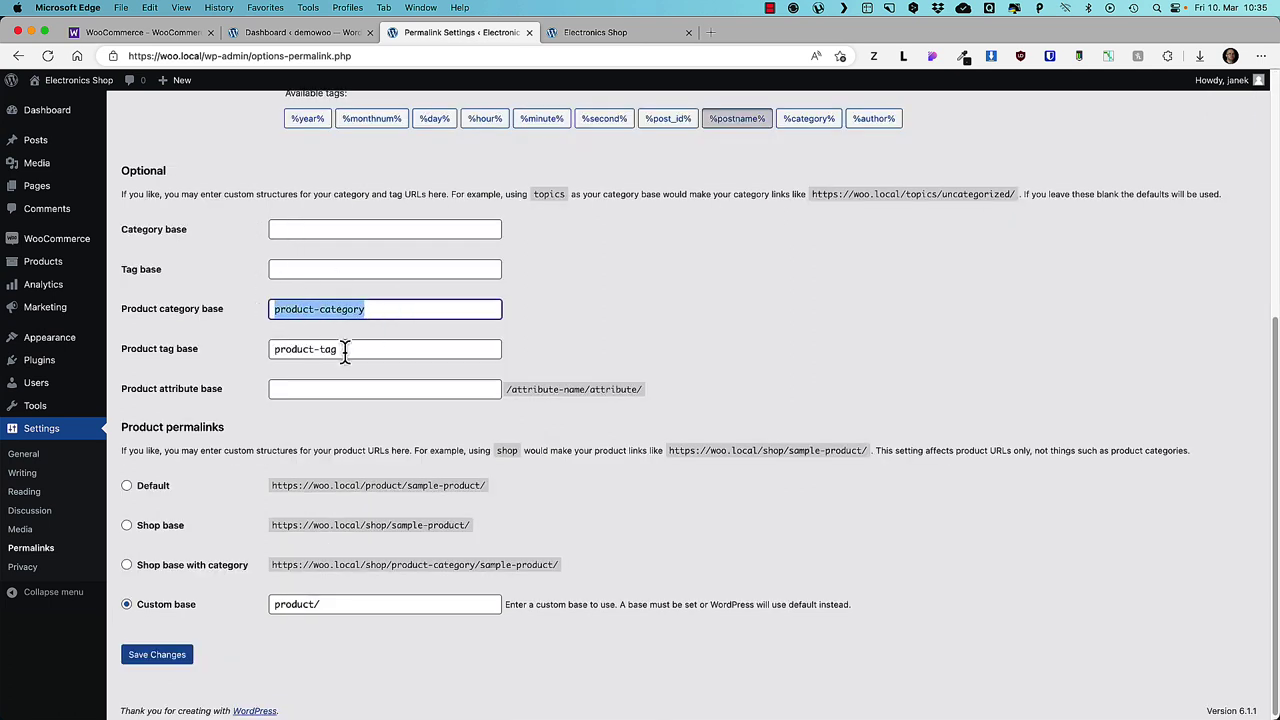
pyautogui.moveTo(357, 347); pyautogui.dragTo(243, 349)
pyautogui.click(680, 306)
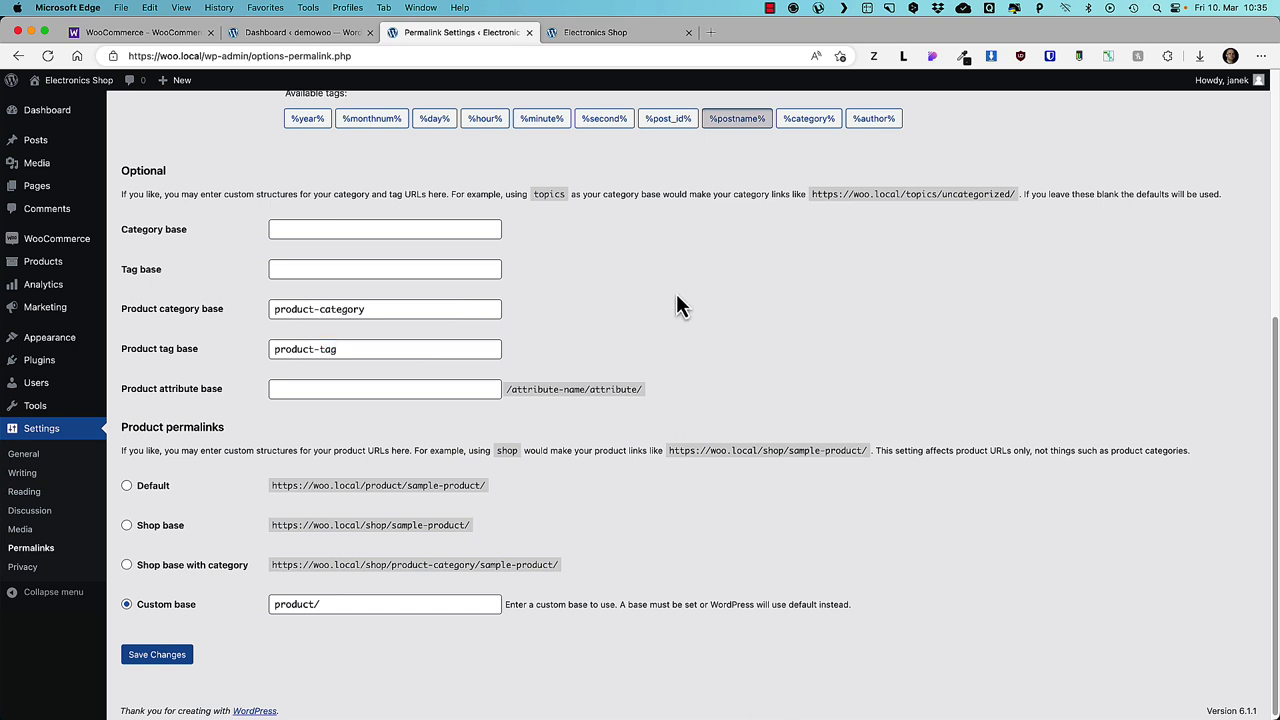
pyautogui.moveTo(343, 604); pyautogui.dragTo(229, 603)
pyautogui.click(731, 540)
pyautogui.click(163, 657)
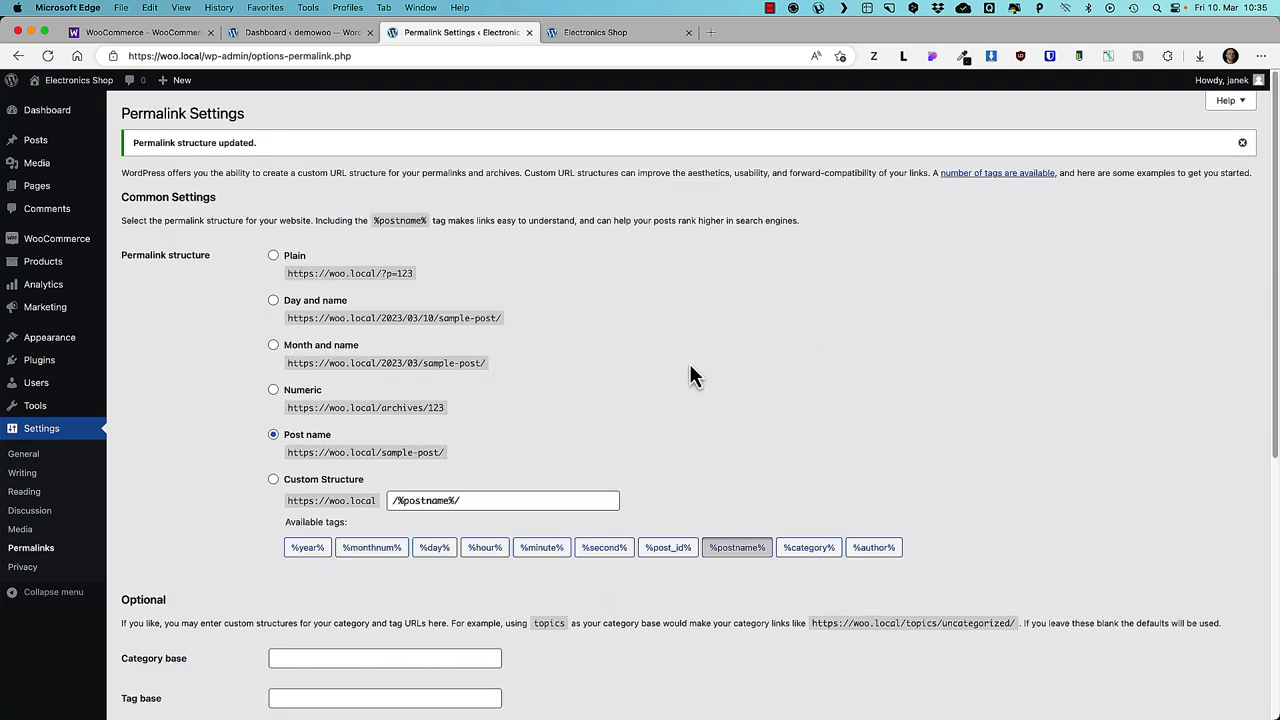
# - Open WooCommerce Settings, then switch to the WooCommerce documentation tab
pyautogui.moveTo(48, 248)
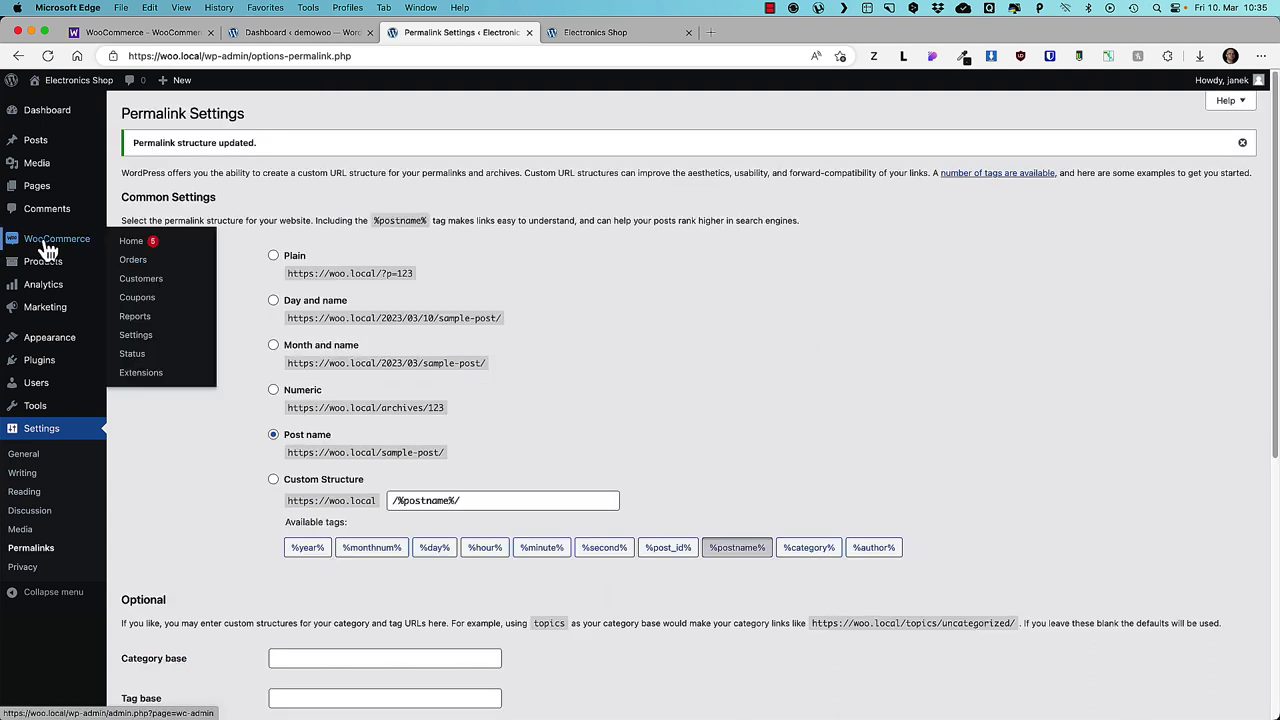
pyautogui.click(140, 338)
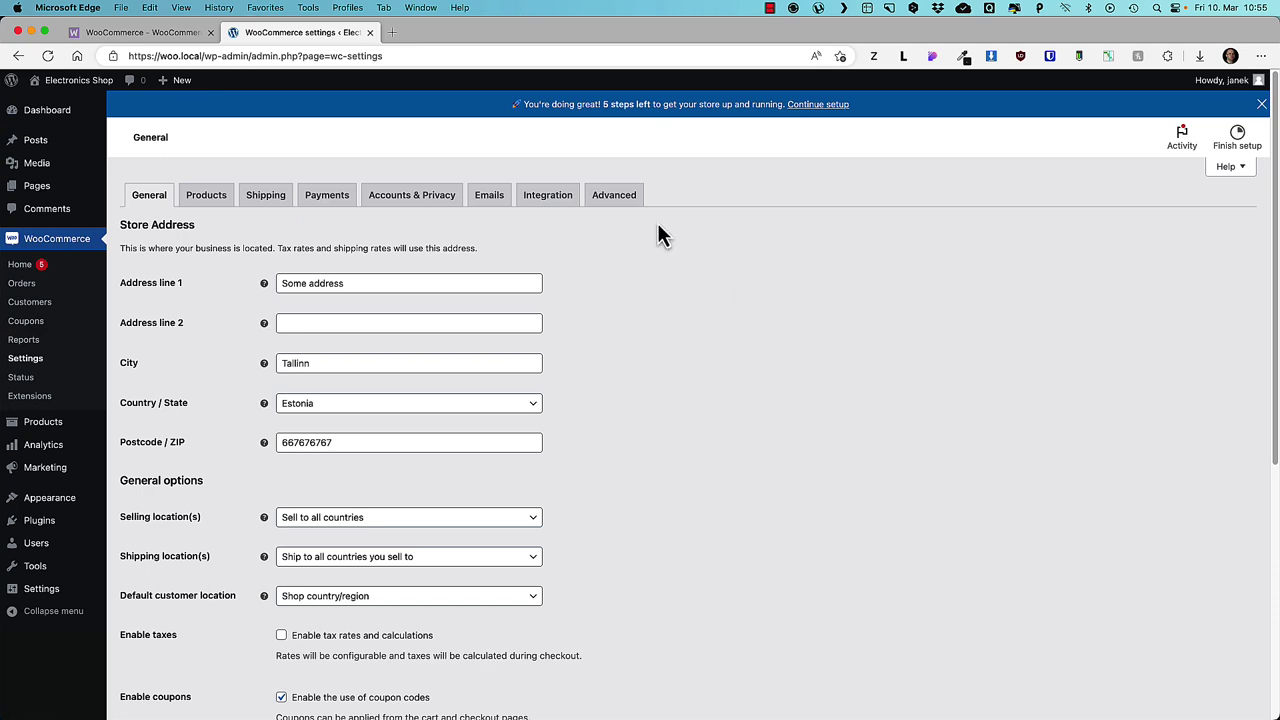
pyautogui.click(139, 36)
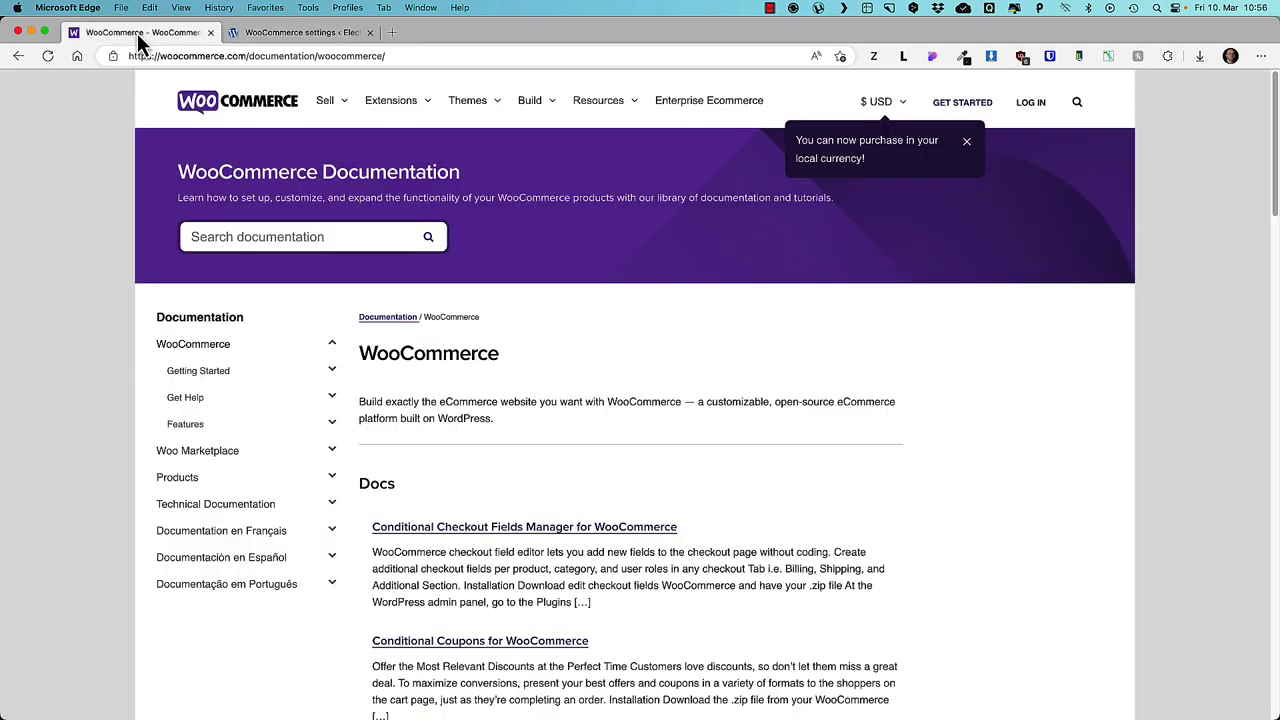
# - Scroll through the WooCommerce documentation, then return to the WooCommerce General settings tab
pyautogui.click(405, 57)
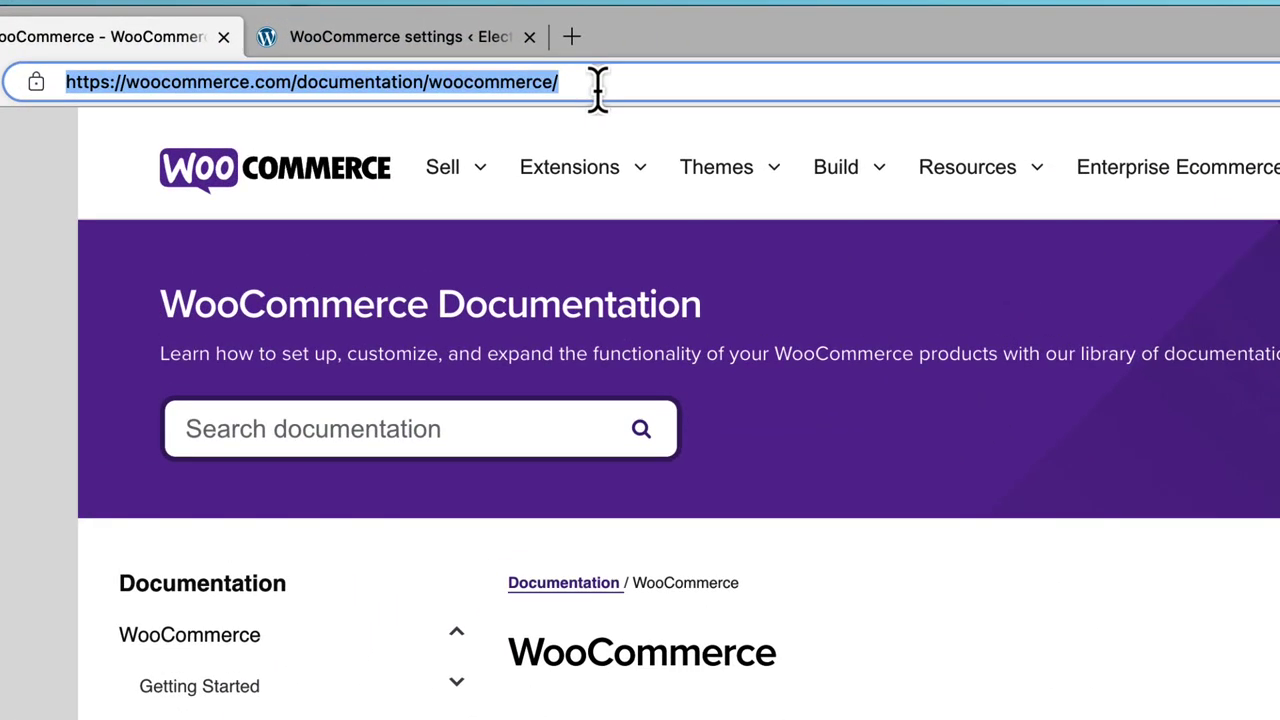
pyautogui.press('Escape')
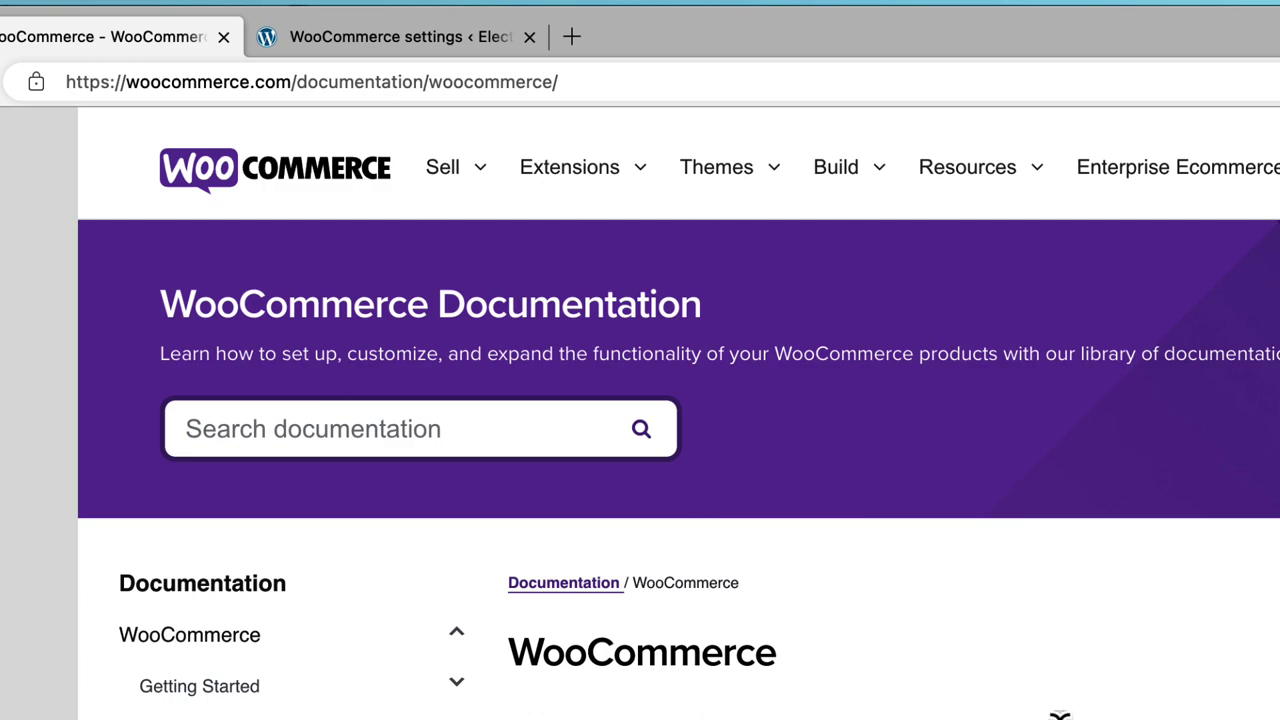
pyautogui.scroll(-5, 739, 474)
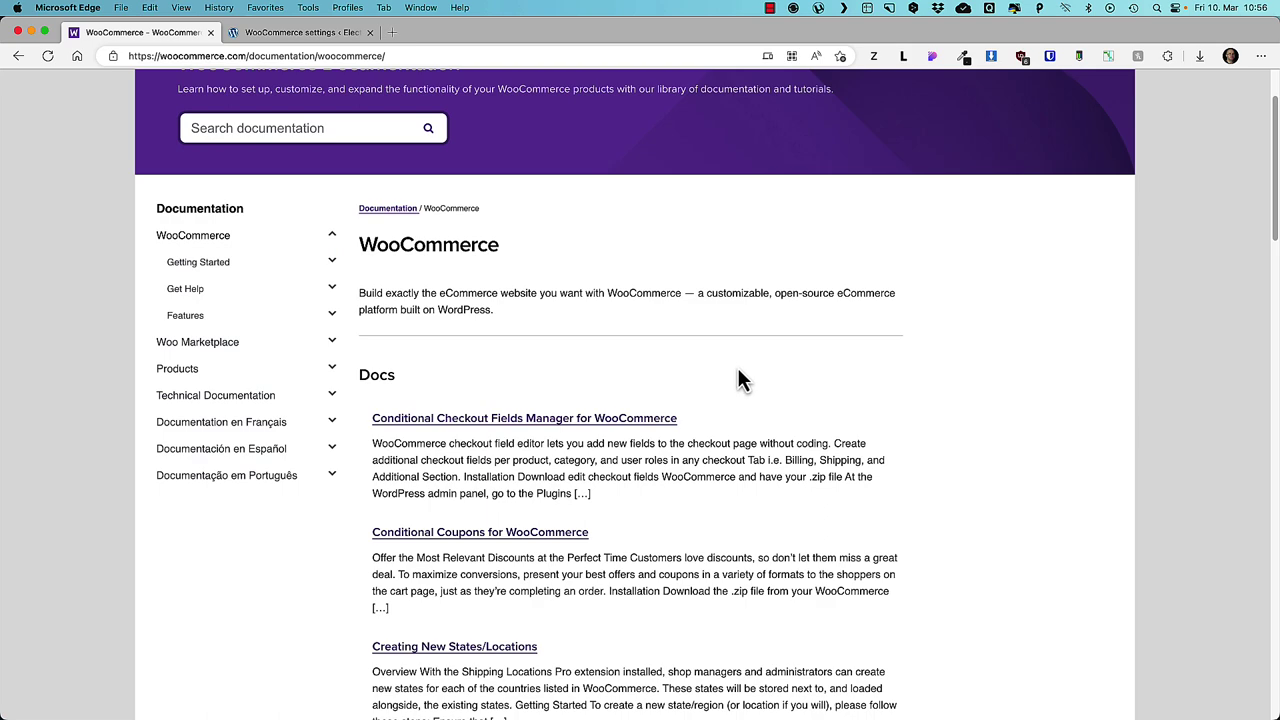
pyautogui.click(300, 33)
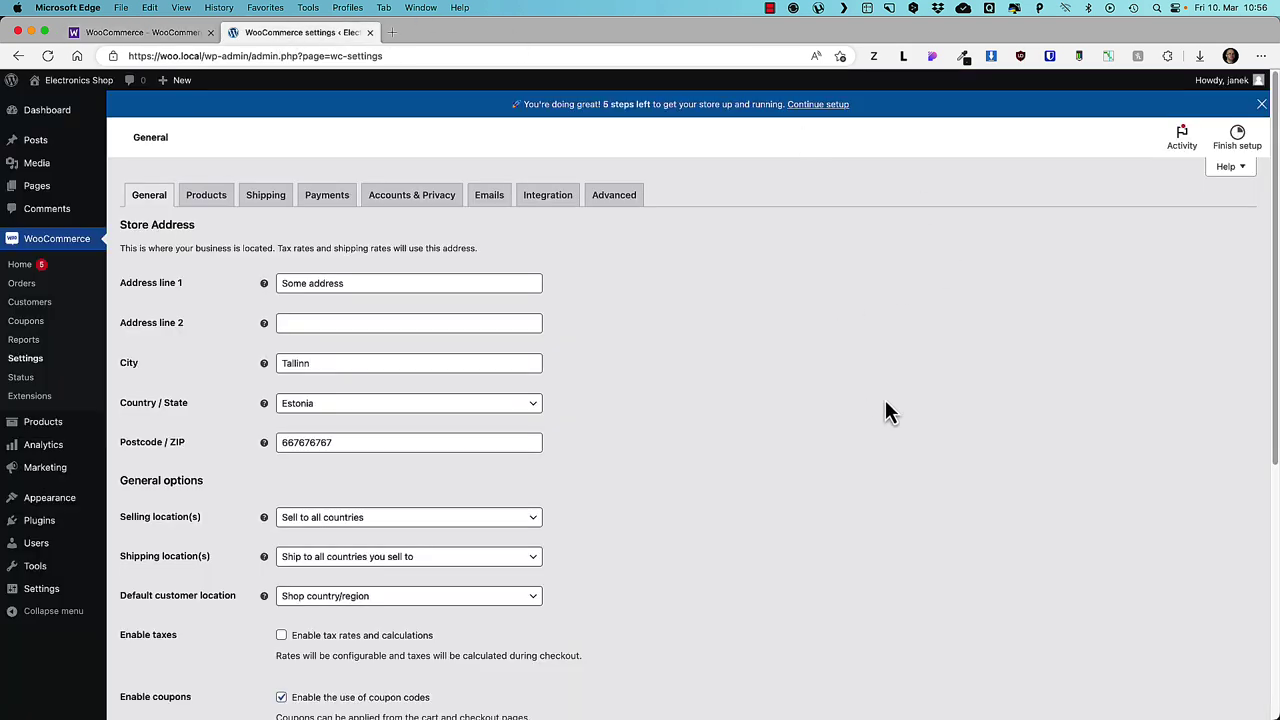
# - Try selling to all countries except Algeria, then remove Algeria from the exclusions
pyautogui.scroll(-1, 741, 349)
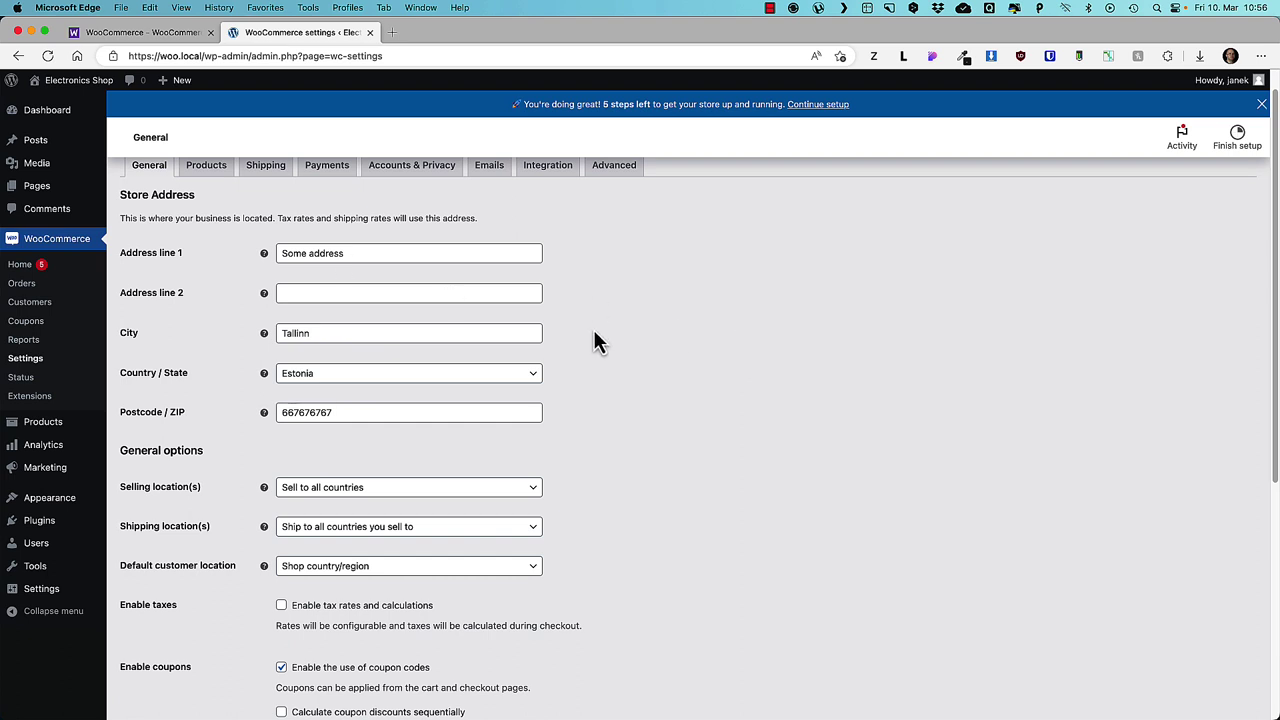
pyautogui.scroll(-5, 736, 309)
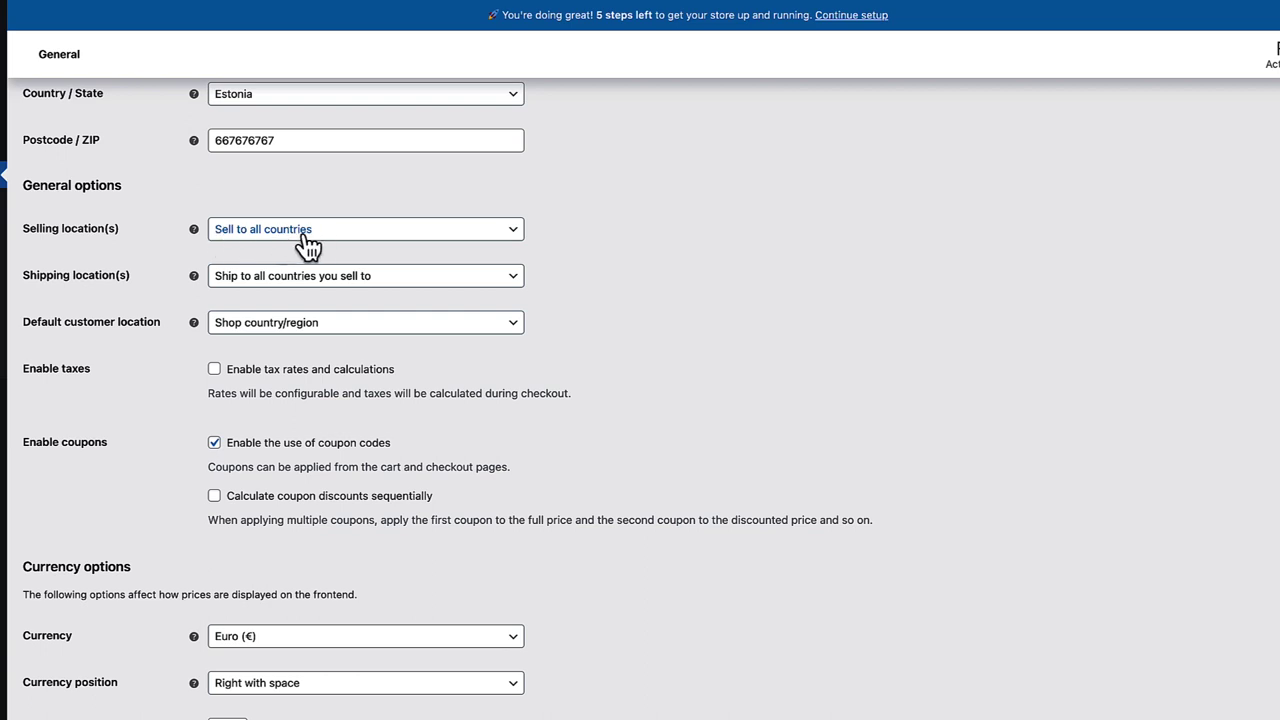
pyautogui.click(300, 238)
pyautogui.click(271, 289)
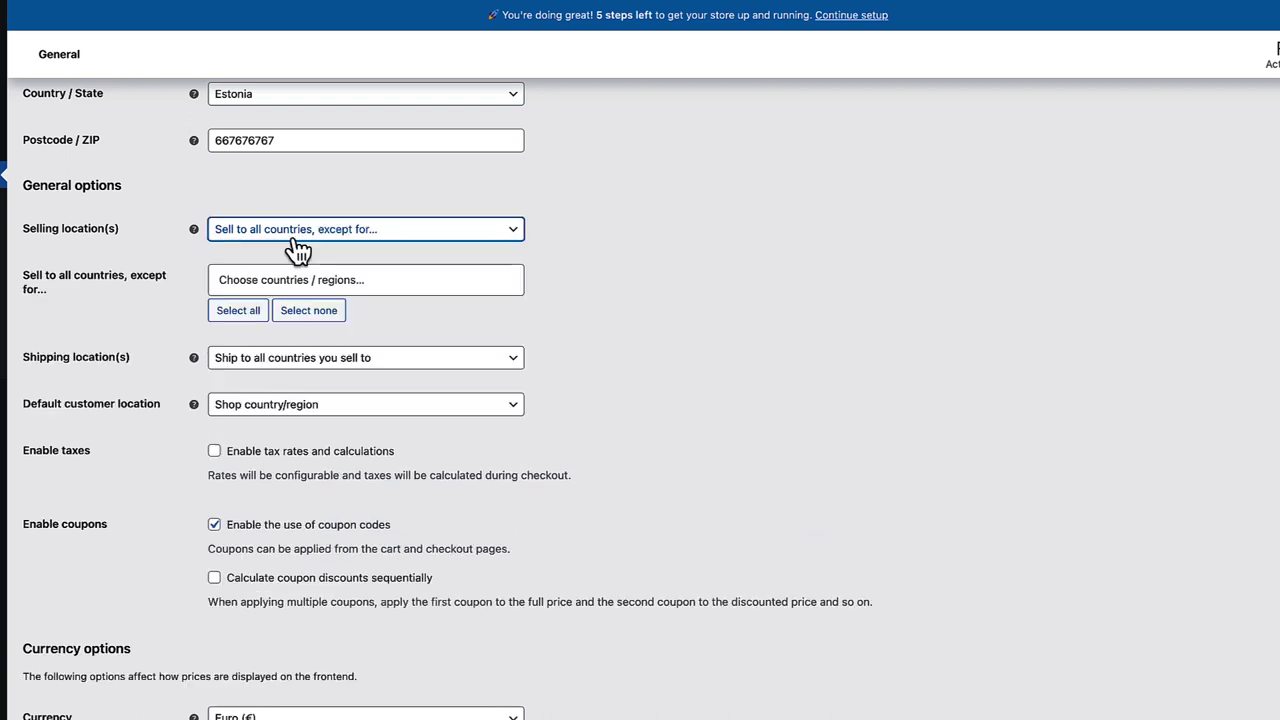
pyautogui.click(264, 278)
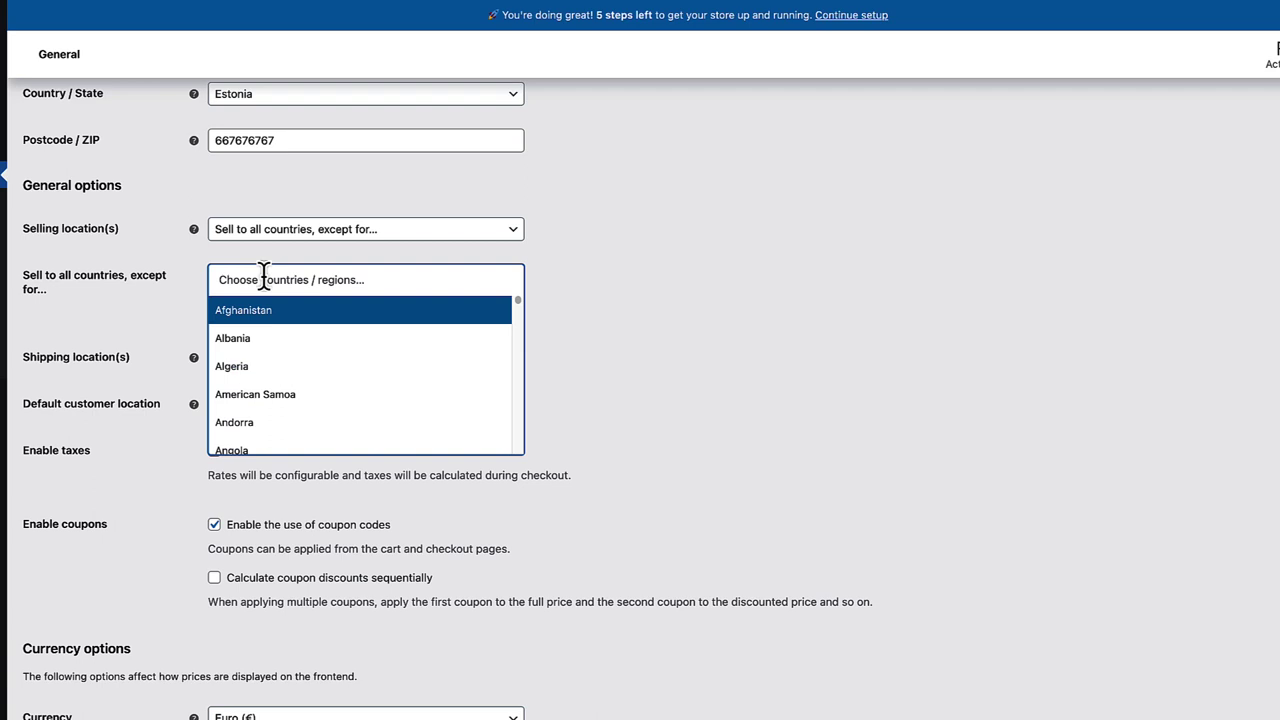
pyautogui.click(238, 366)
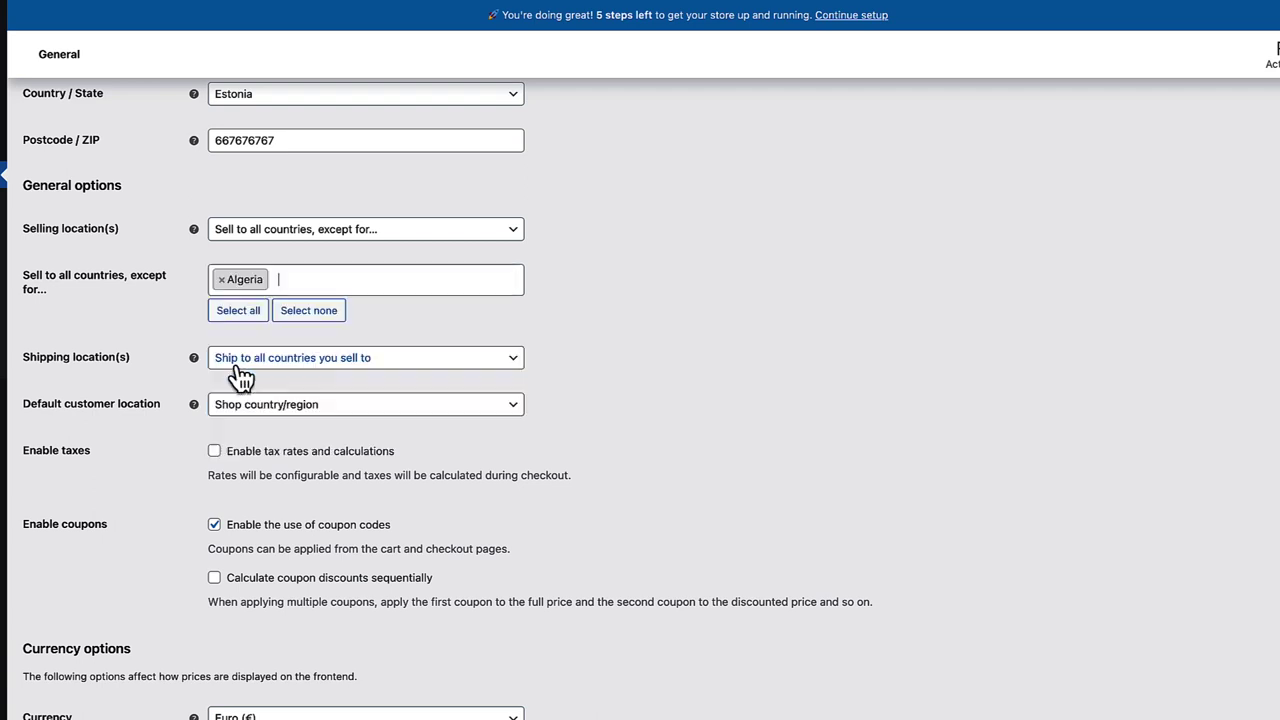
pyautogui.click(221, 281)
# - Set selling locations to specific countries, choosing only Estonia
pyautogui.click(289, 240)
pyautogui.click(292, 243)
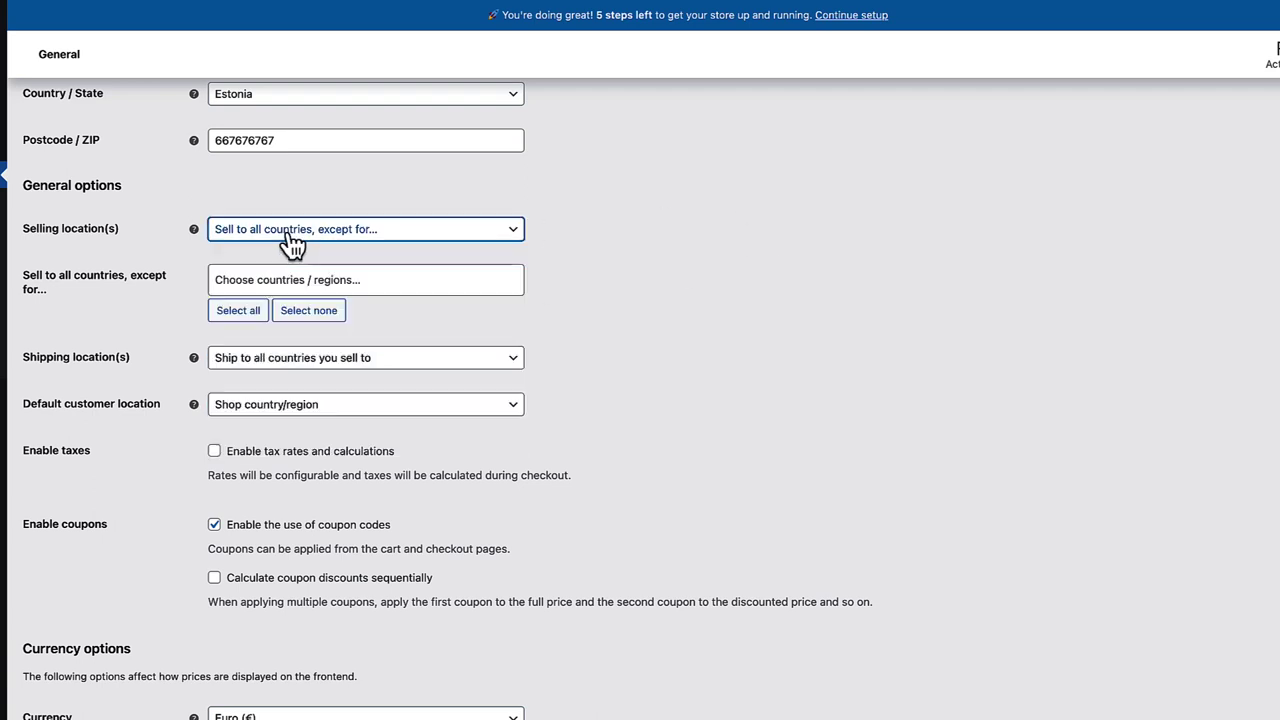
pyautogui.click(292, 243)
pyautogui.click(263, 307)
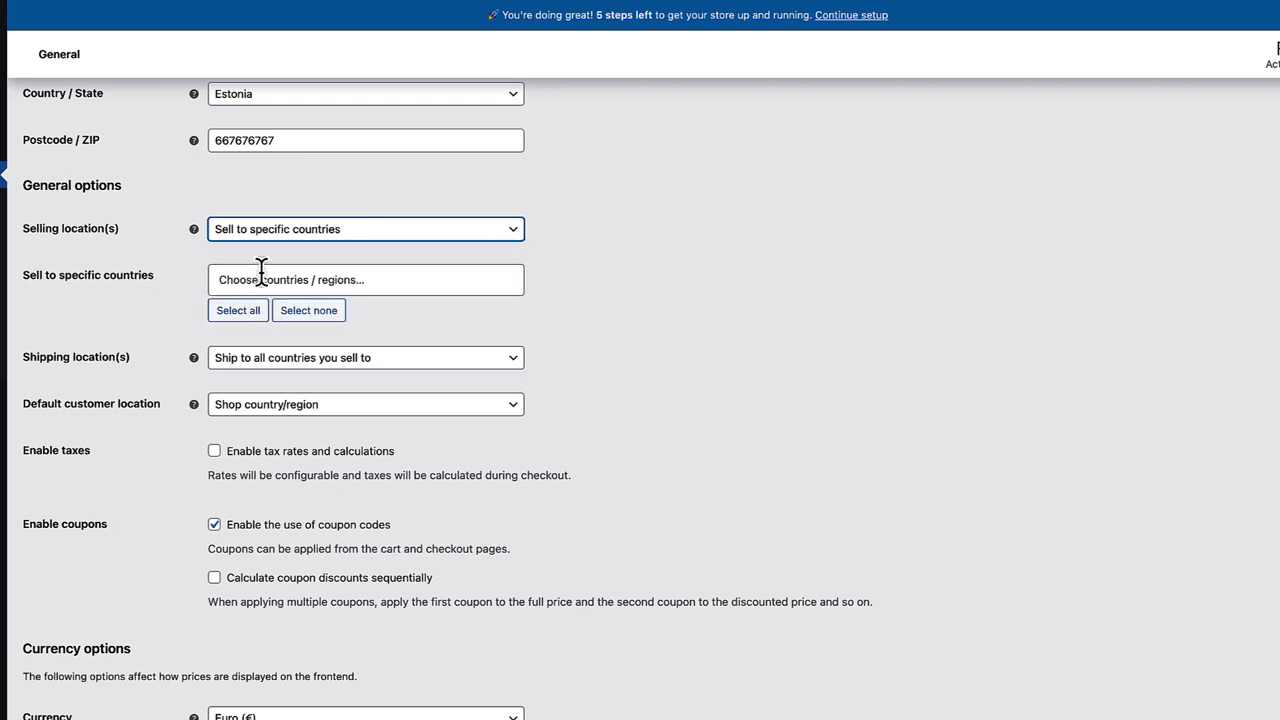
pyautogui.click(261, 275)
pyautogui.write('est')
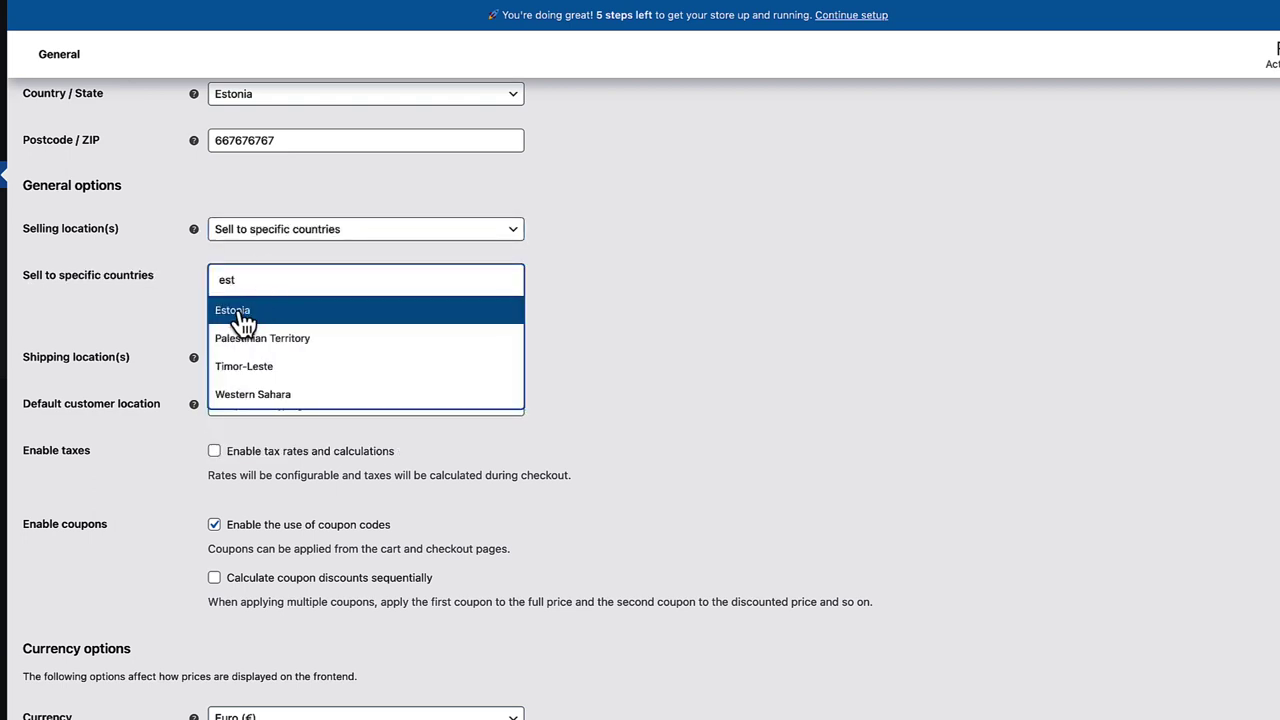
pyautogui.click(240, 312)
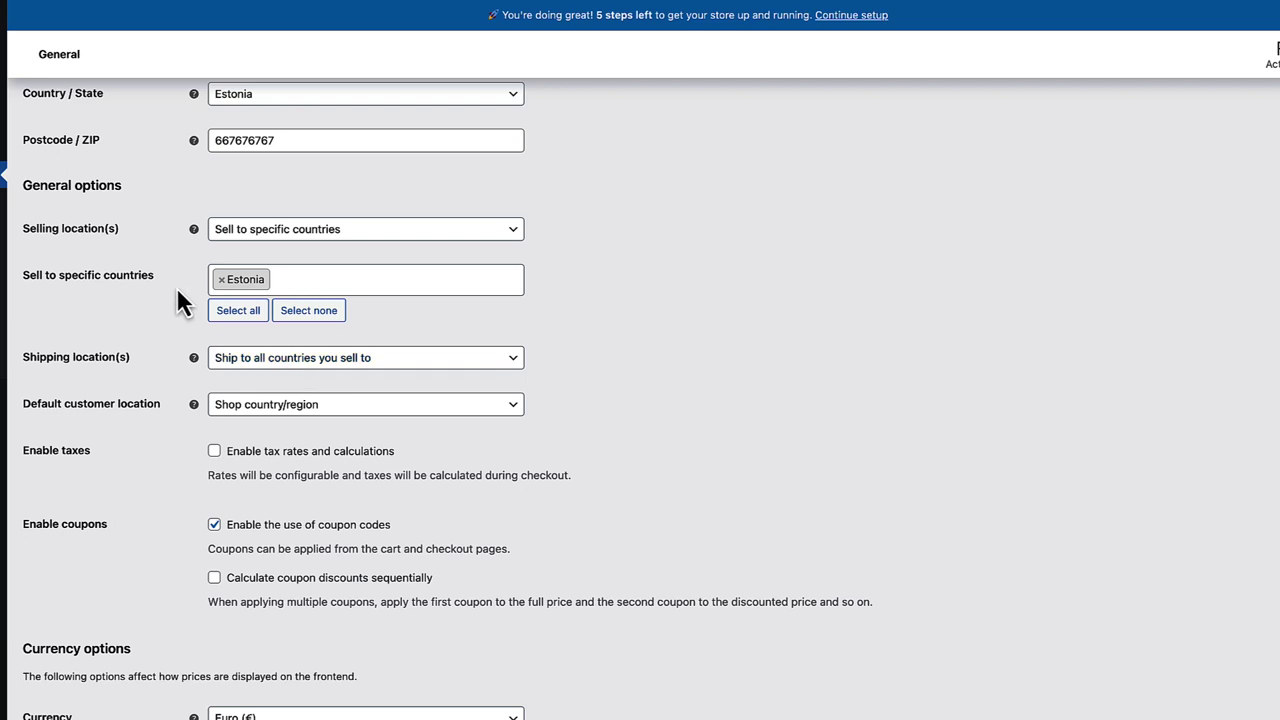
# - Leave shipping locations unchanged and keep the default customer location as Shop country/region
pyautogui.click(277, 362)
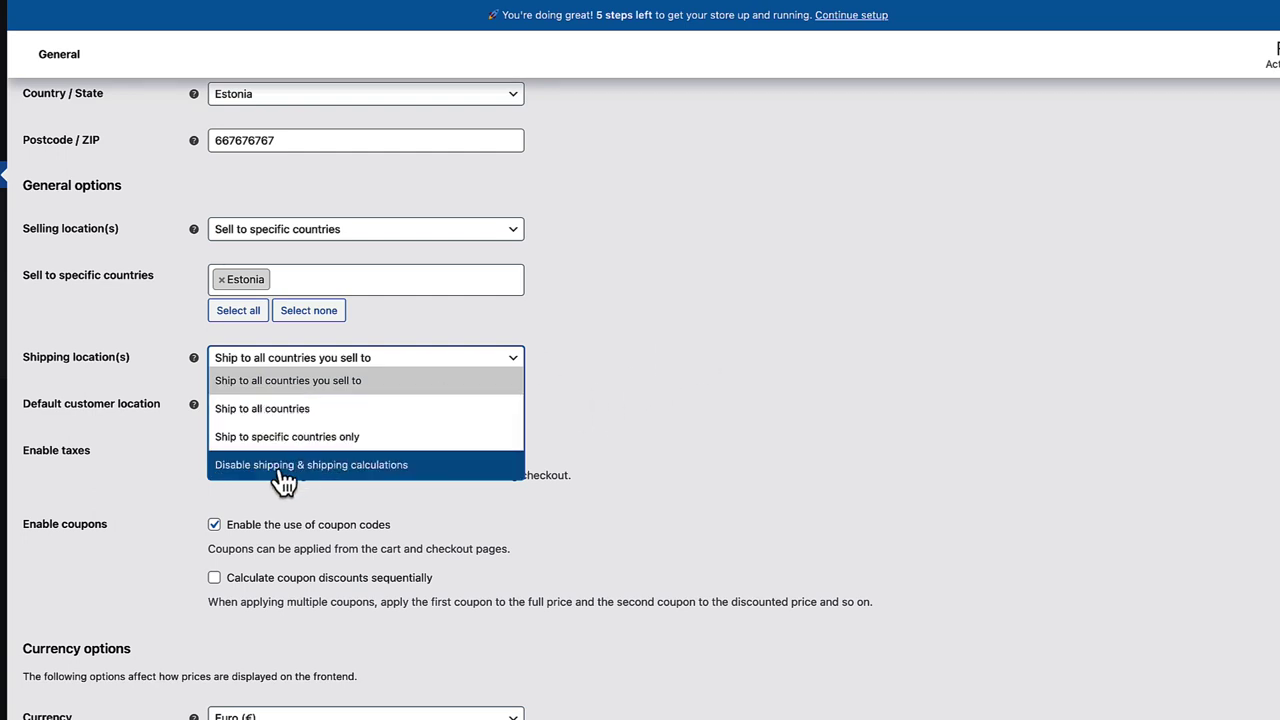
pyautogui.click(633, 397)
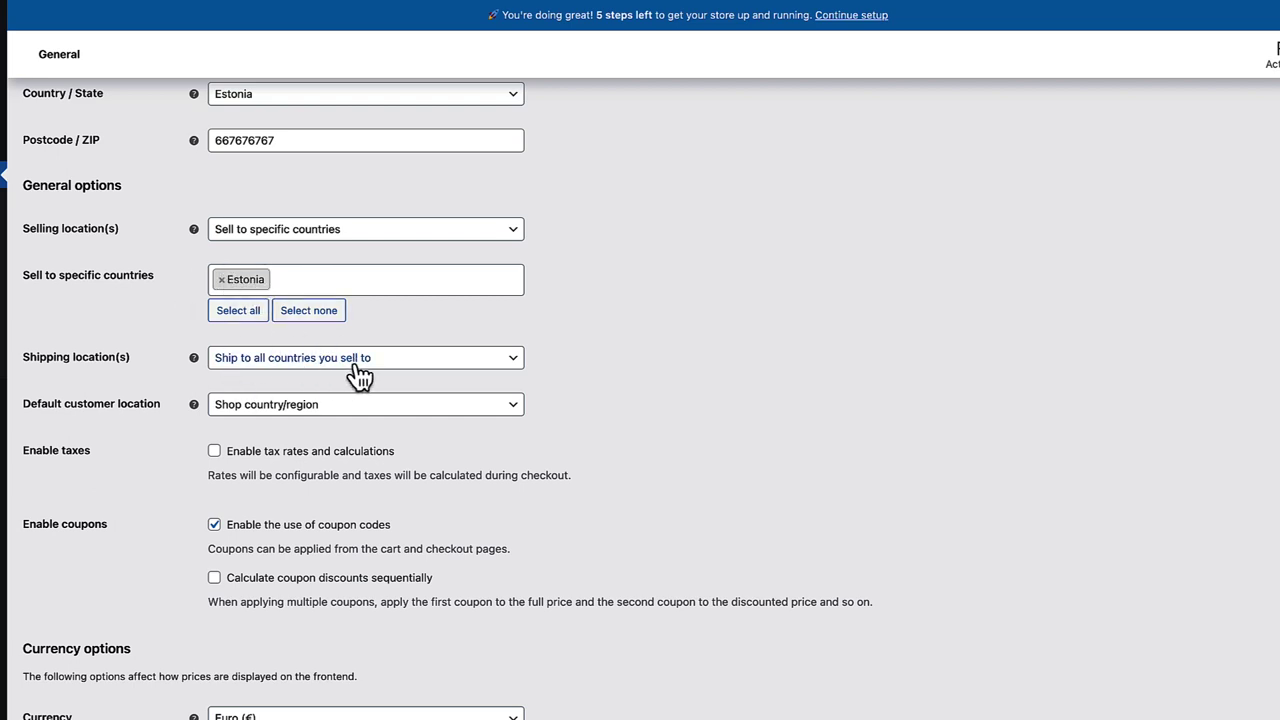
pyautogui.scroll(-2, 629, 330)
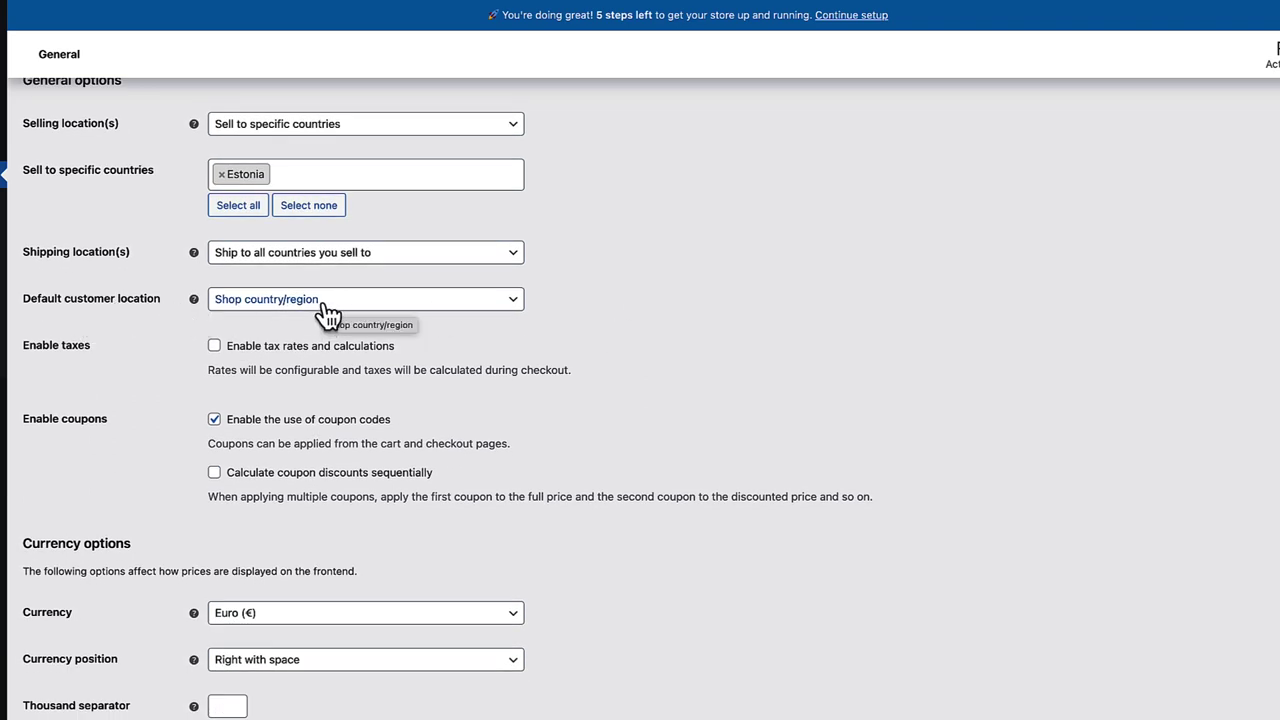
pyautogui.scroll(6, 328, 314)
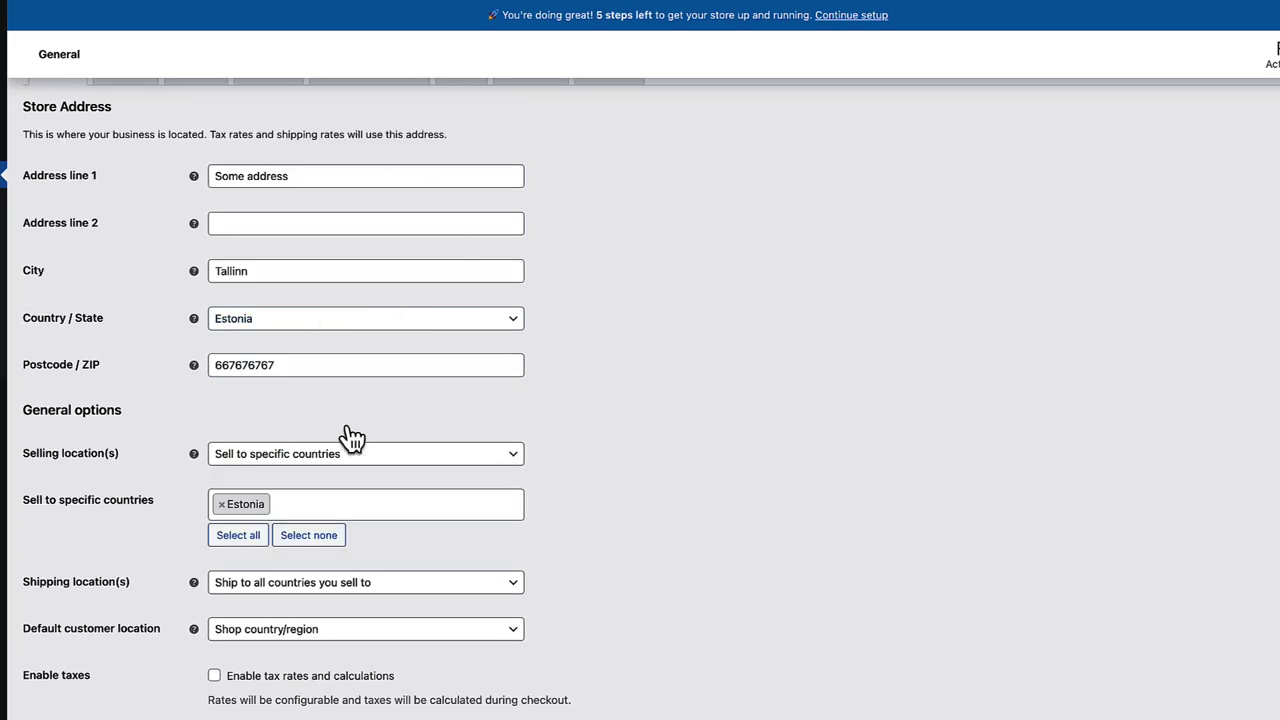
pyautogui.scroll(-3, 583, 349)
pyautogui.click(300, 485)
pyautogui.click(259, 557)
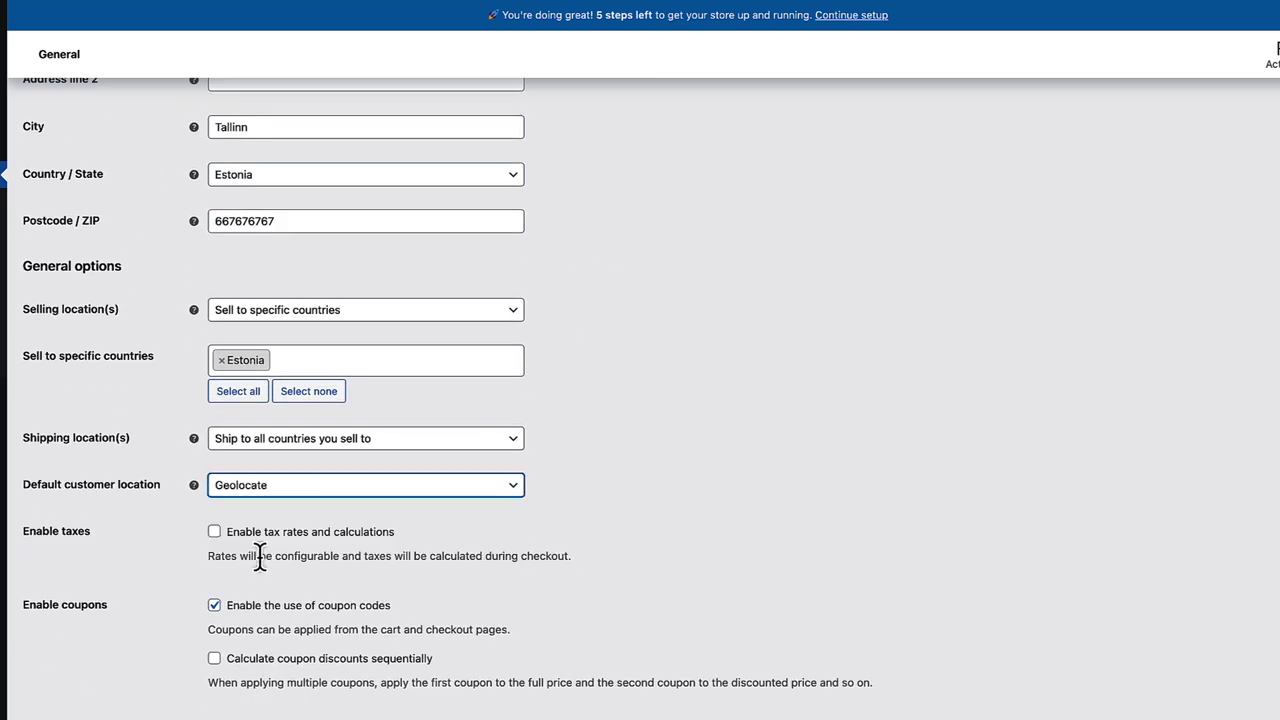
pyautogui.scroll(-3, 695, 397)
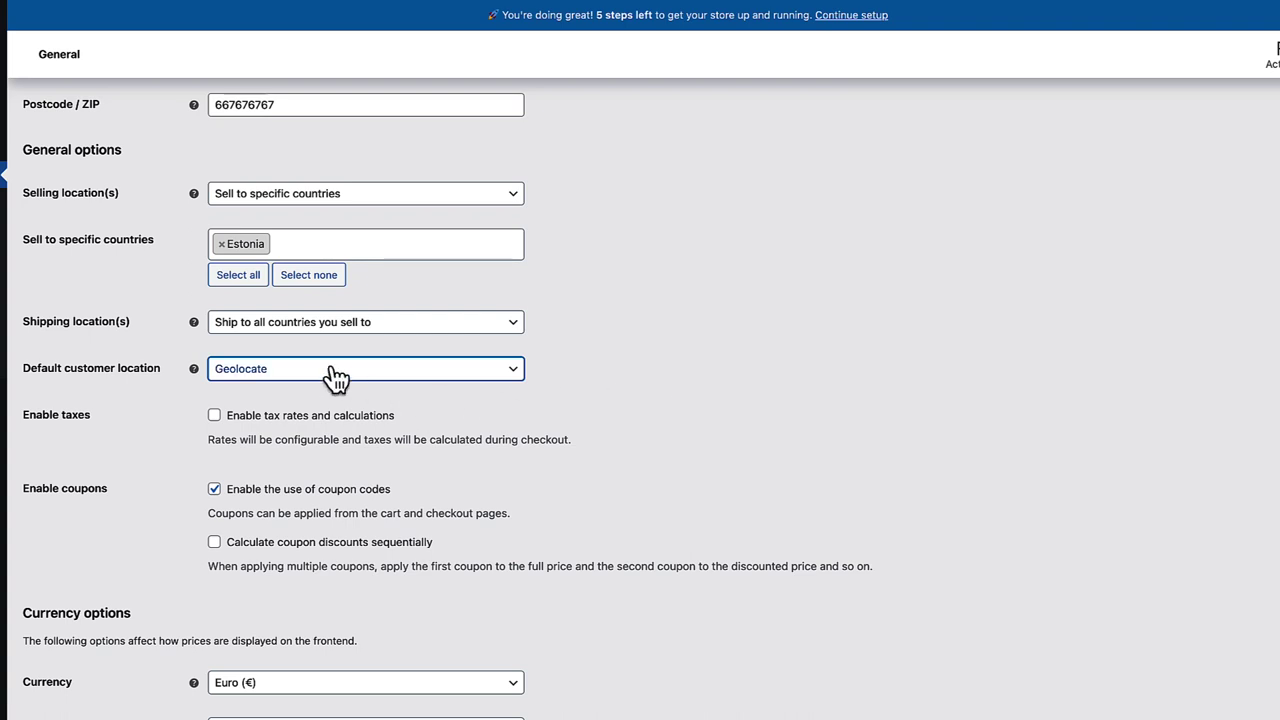
pyautogui.click(333, 372)
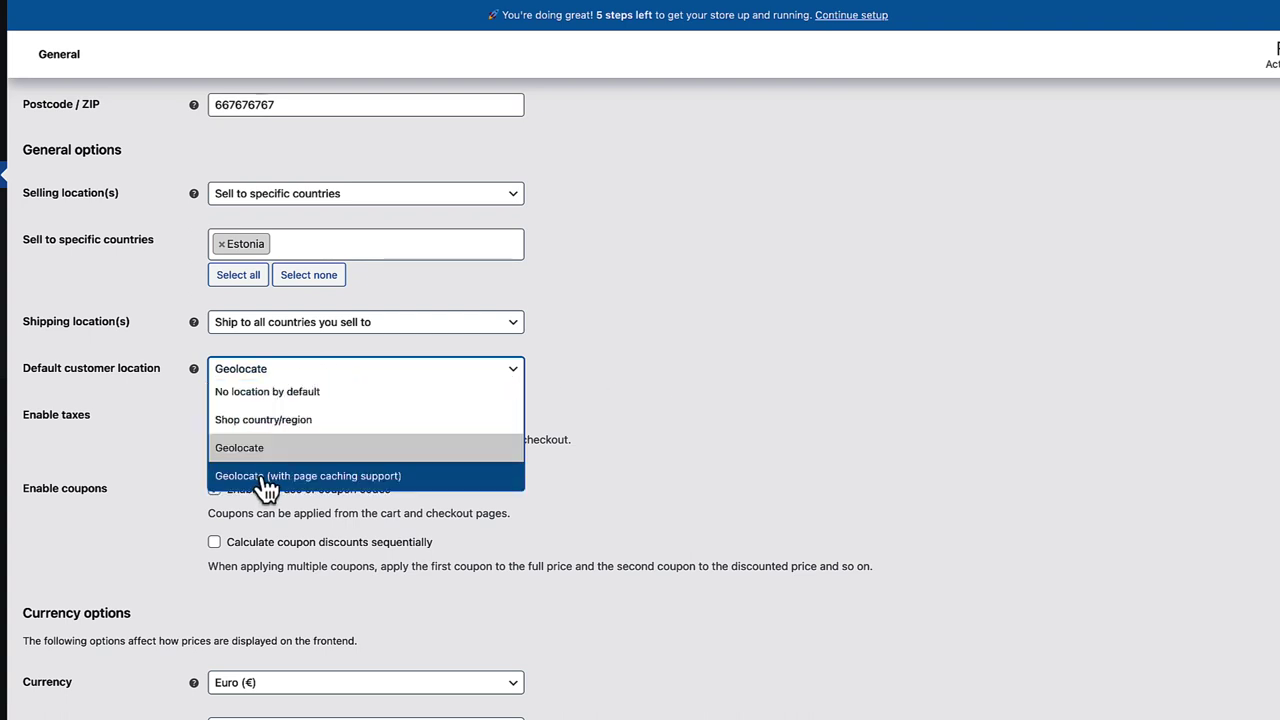
pyautogui.click(259, 424)
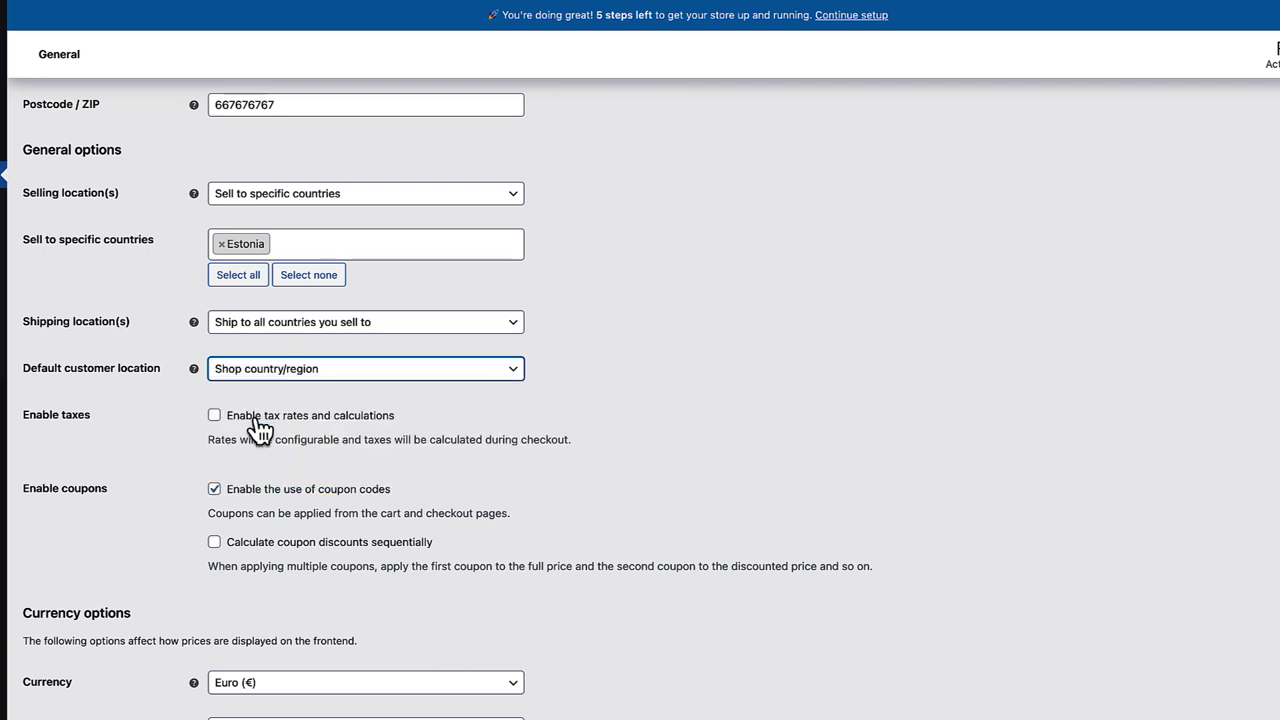
pyautogui.click(725, 350)
# - Tick 'Enable tax rates and calculations' and save the General settings
pyautogui.scroll(-3, 725, 350)
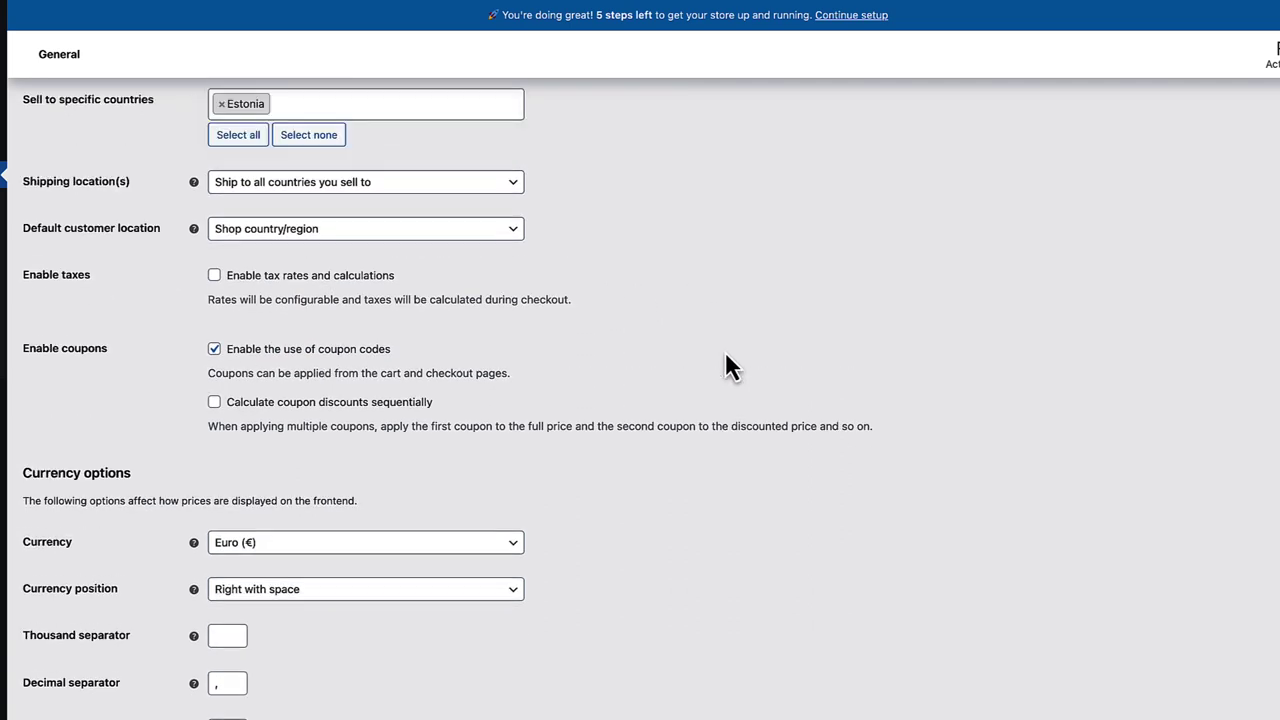
pyautogui.scroll(-1, 725, 351)
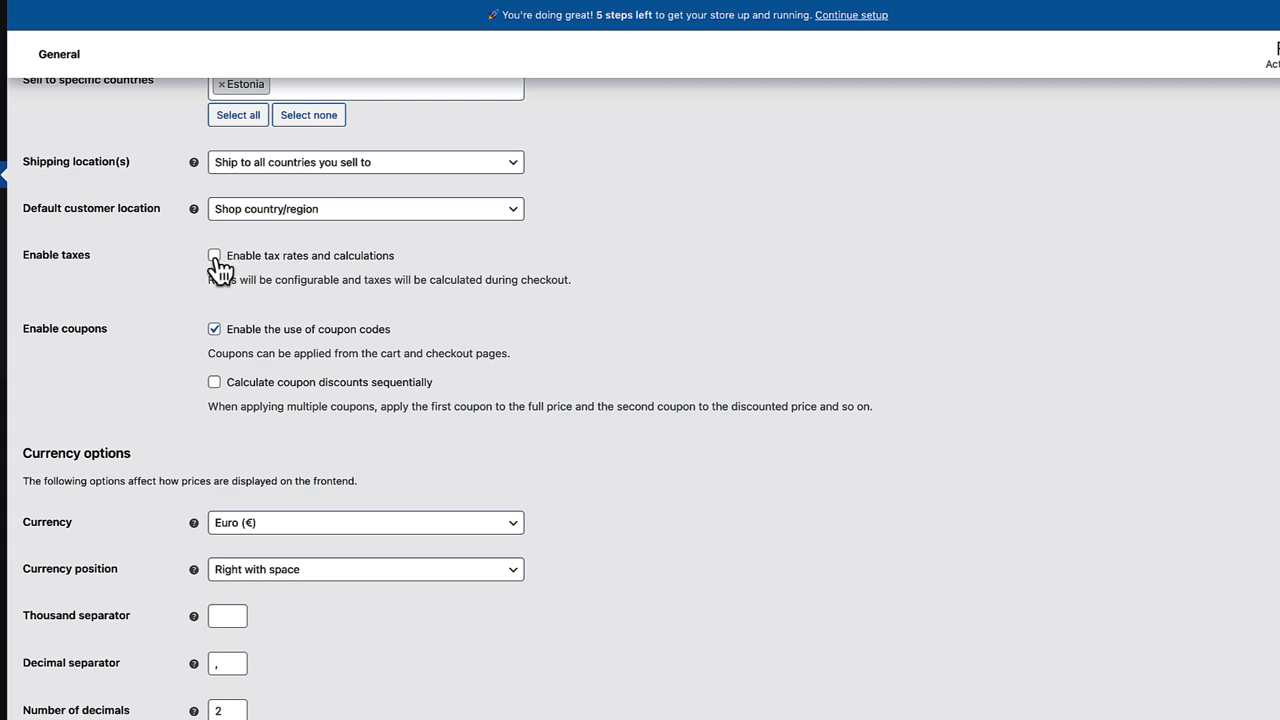
pyautogui.scroll(5, 414, 300)
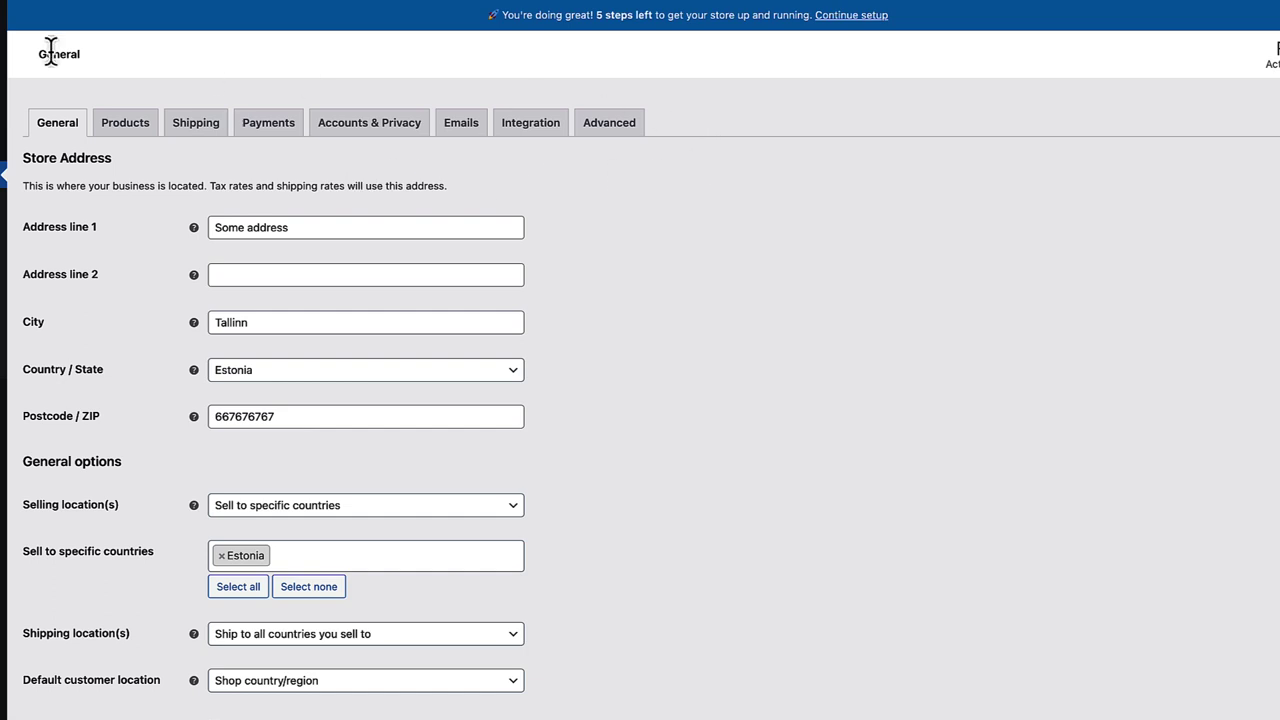
pyautogui.scroll(-5, 786, 225)
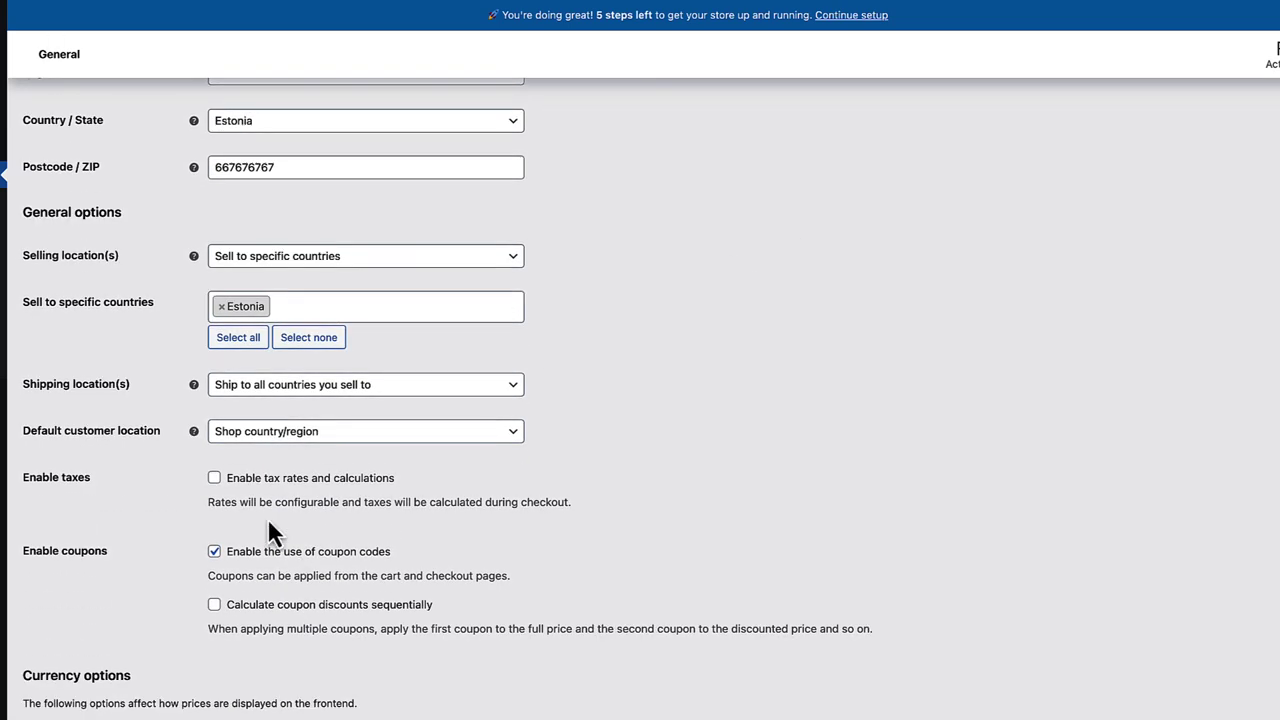
pyautogui.click(215, 479)
pyautogui.scroll(-1, 213, 482)
pyautogui.scroll(-5, 215, 490)
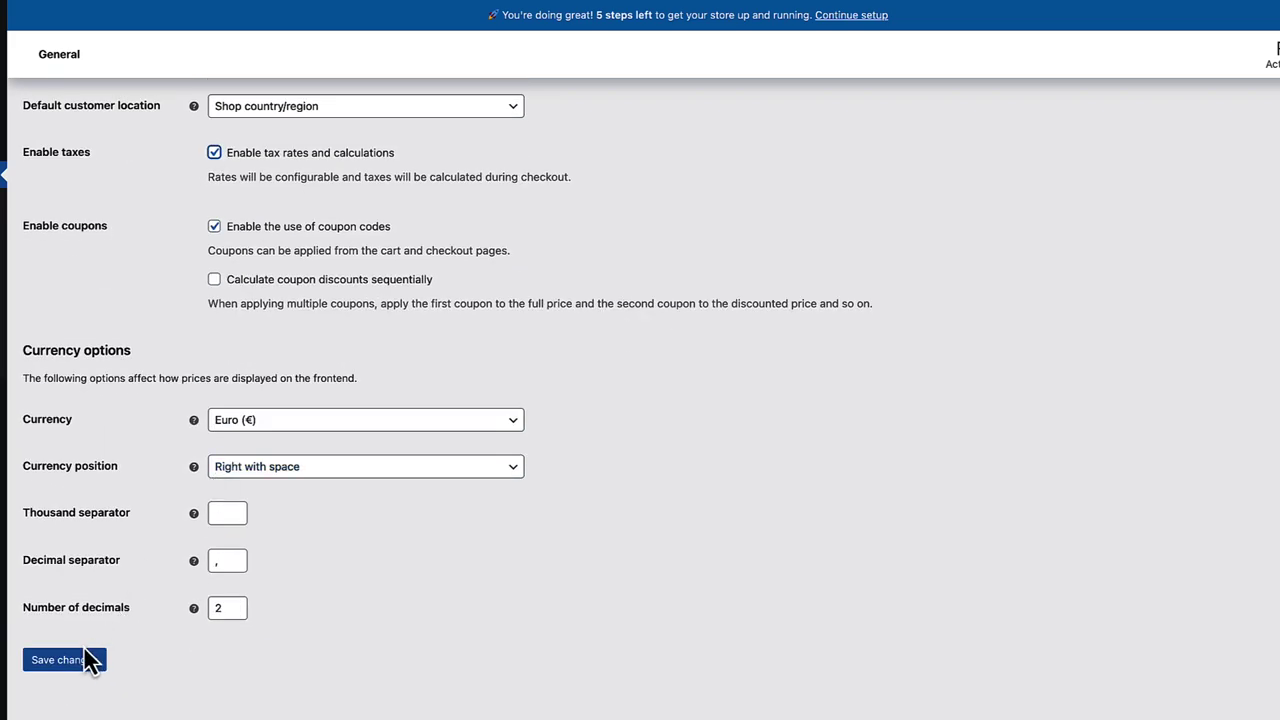
pyautogui.click(82, 663)
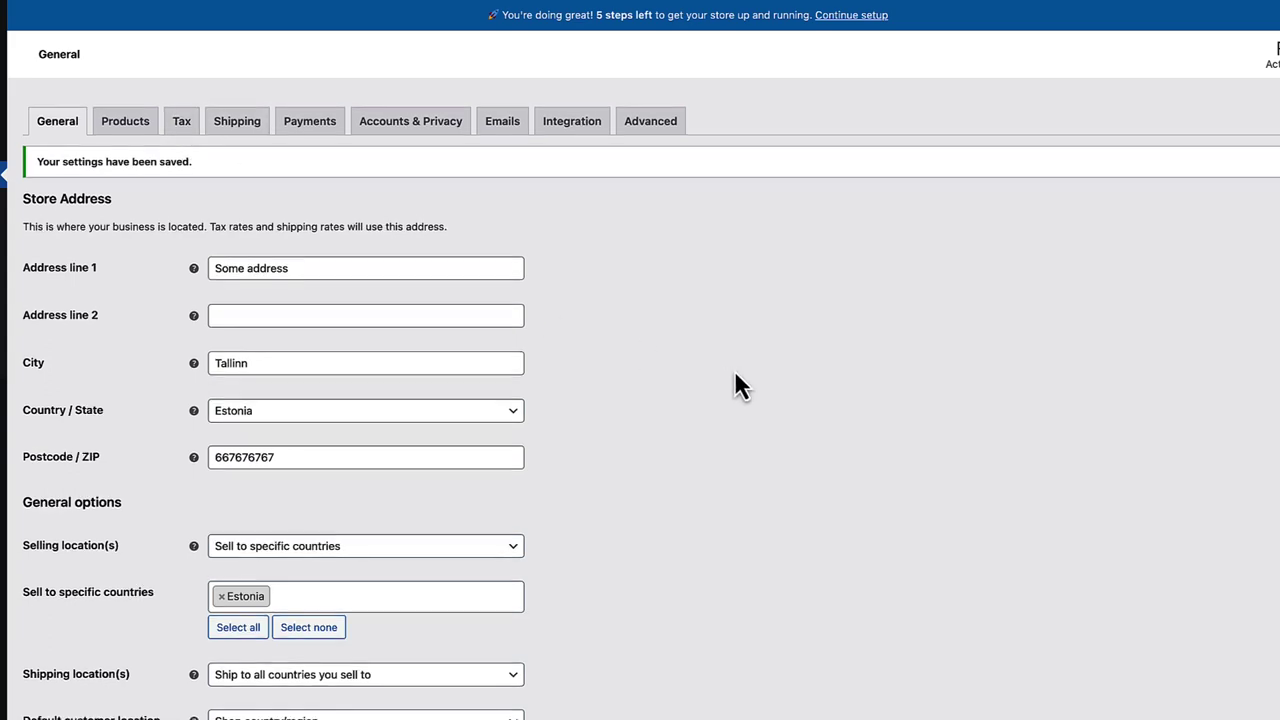
pyautogui.scroll(-10, 736, 378)
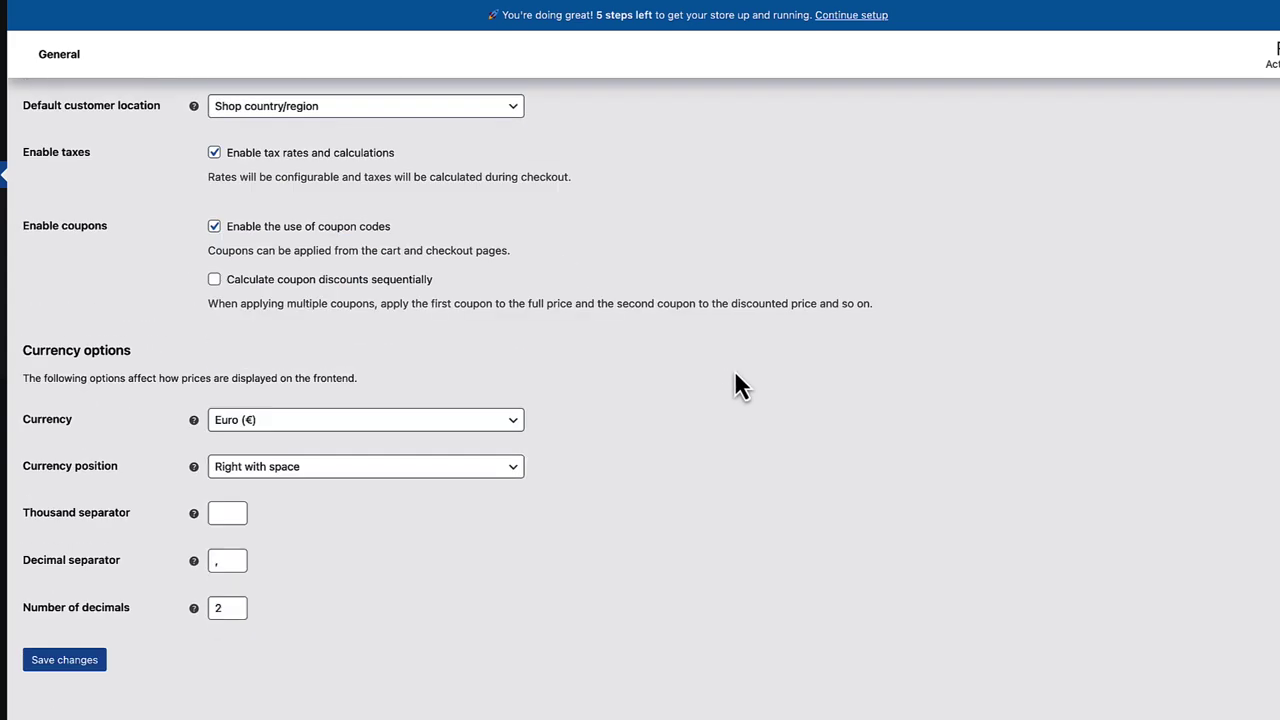
pyautogui.scroll(1, 734, 374)
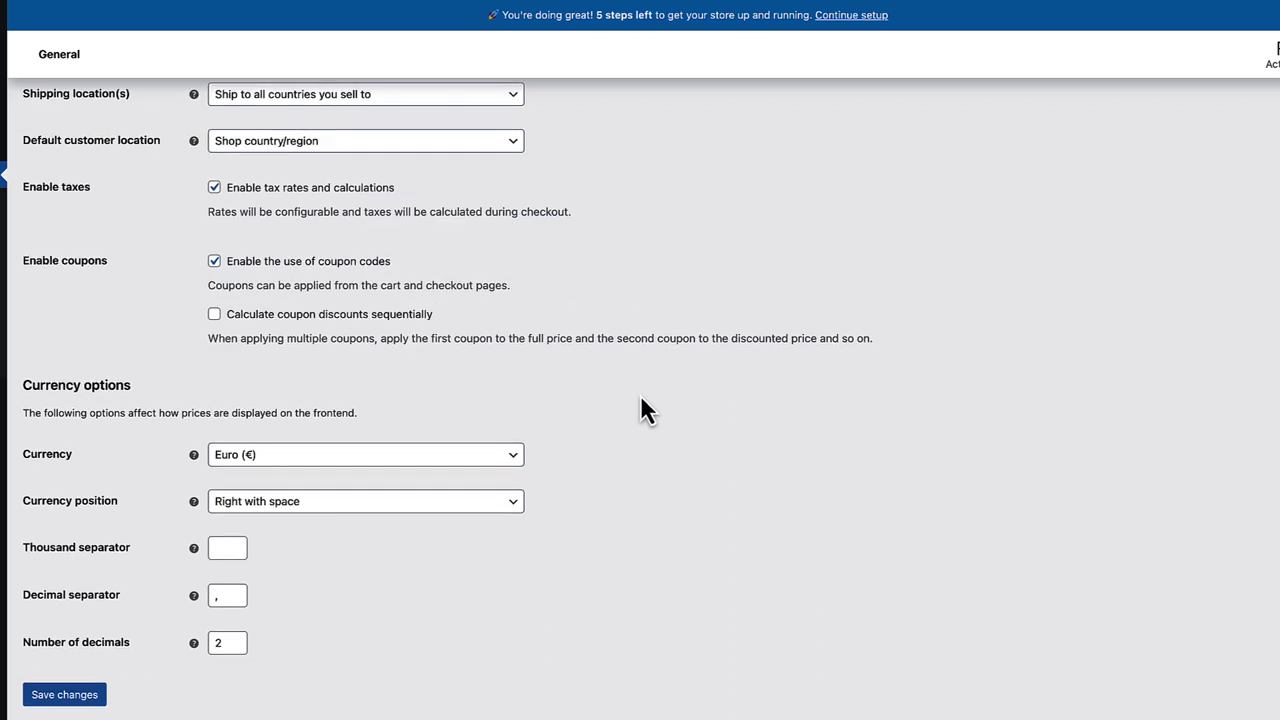
pyautogui.scroll(-1, 647, 410)
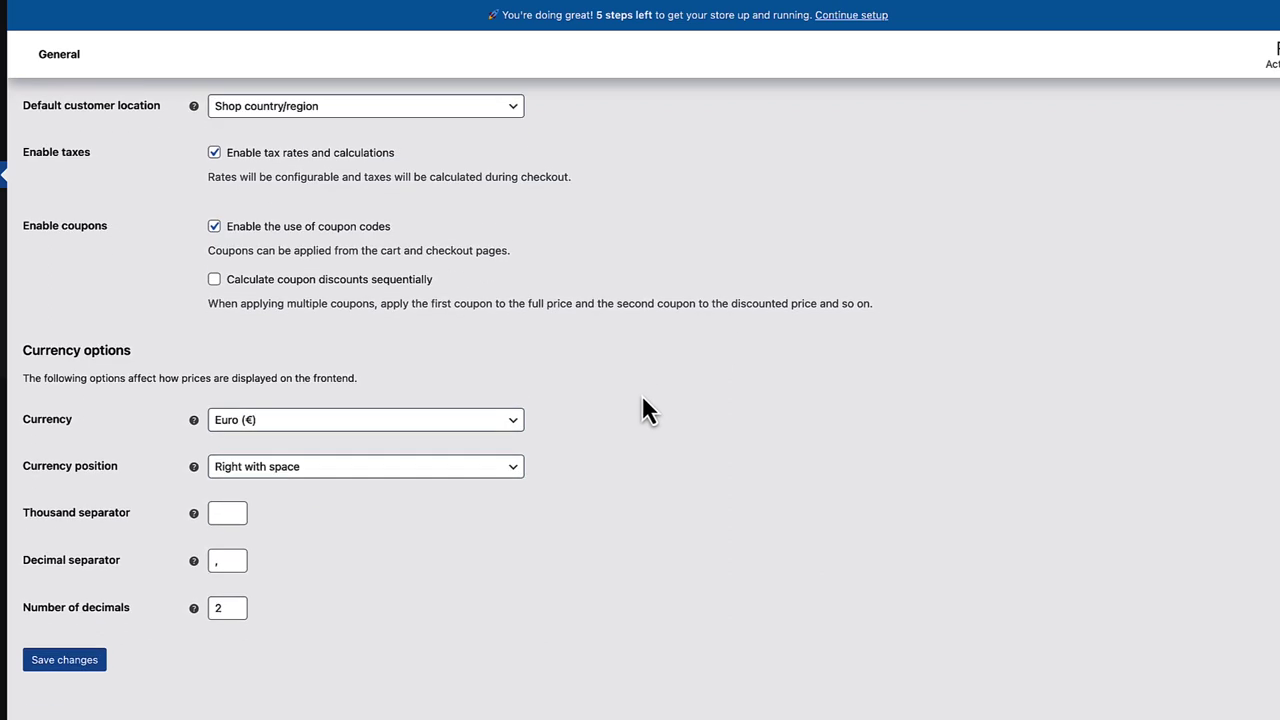
pyautogui.click(291, 437)
pyautogui.click(286, 424)
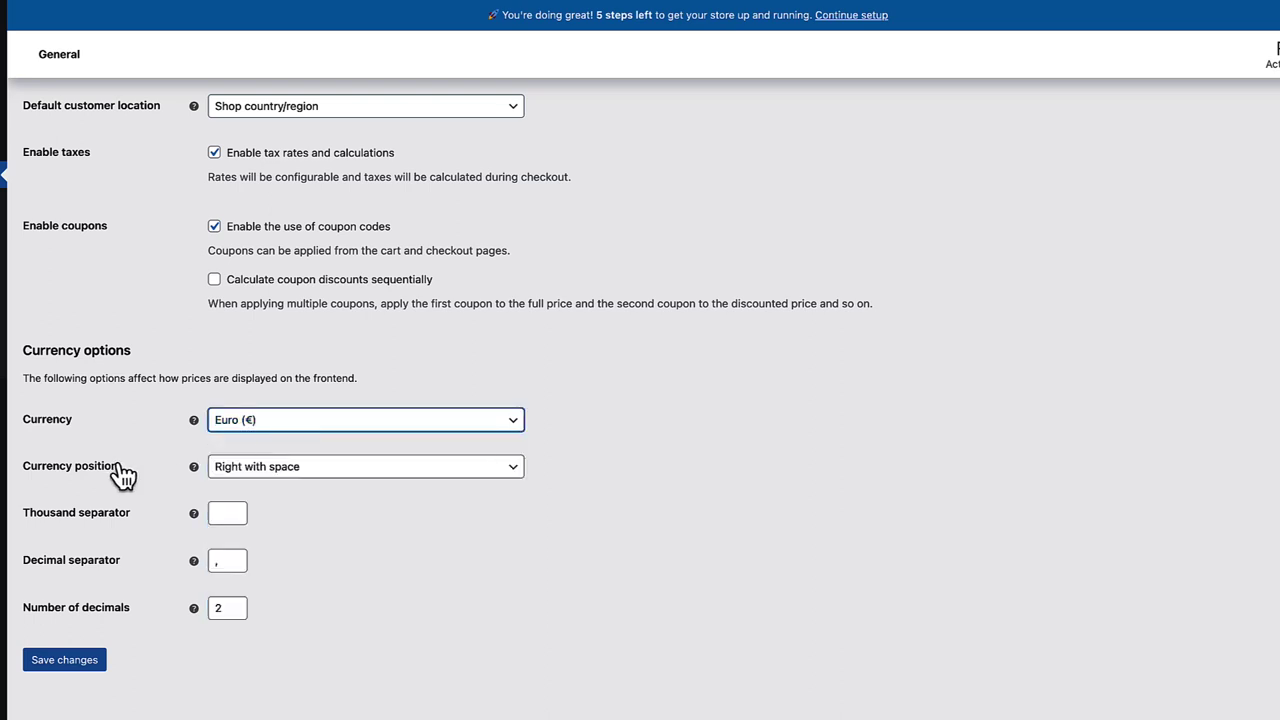
pyautogui.click(277, 472)
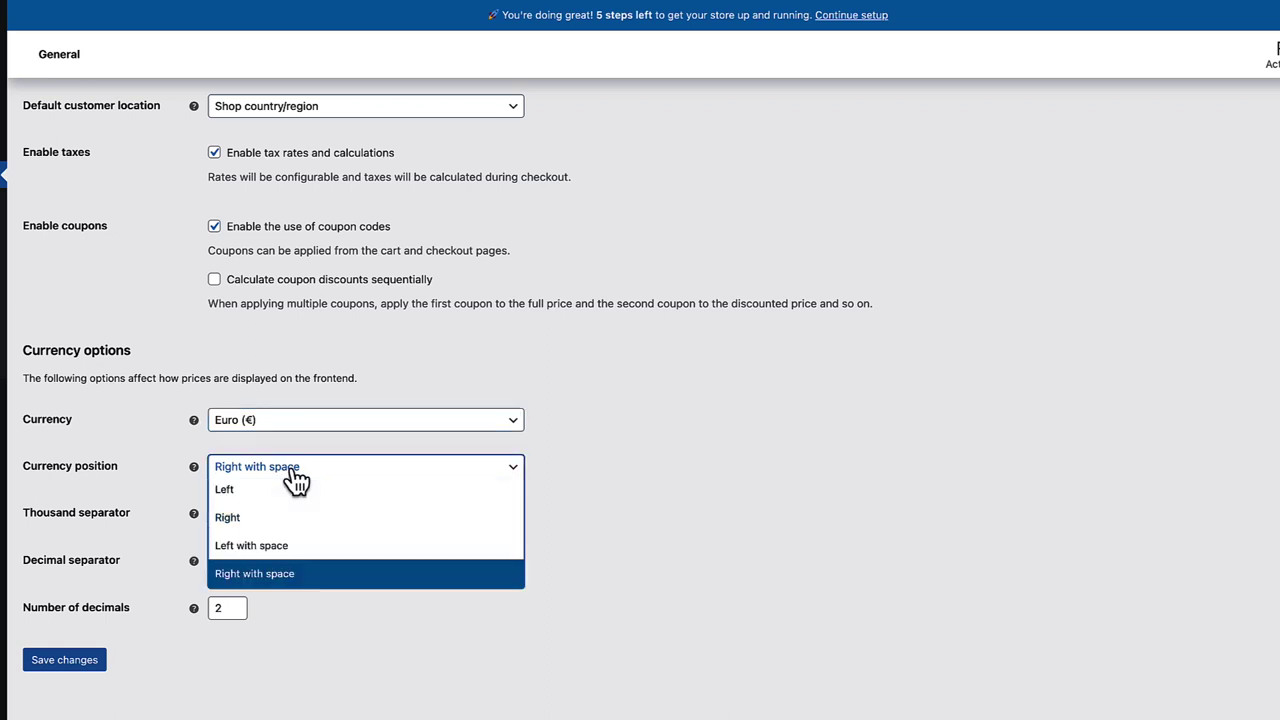
pyautogui.click(599, 421)
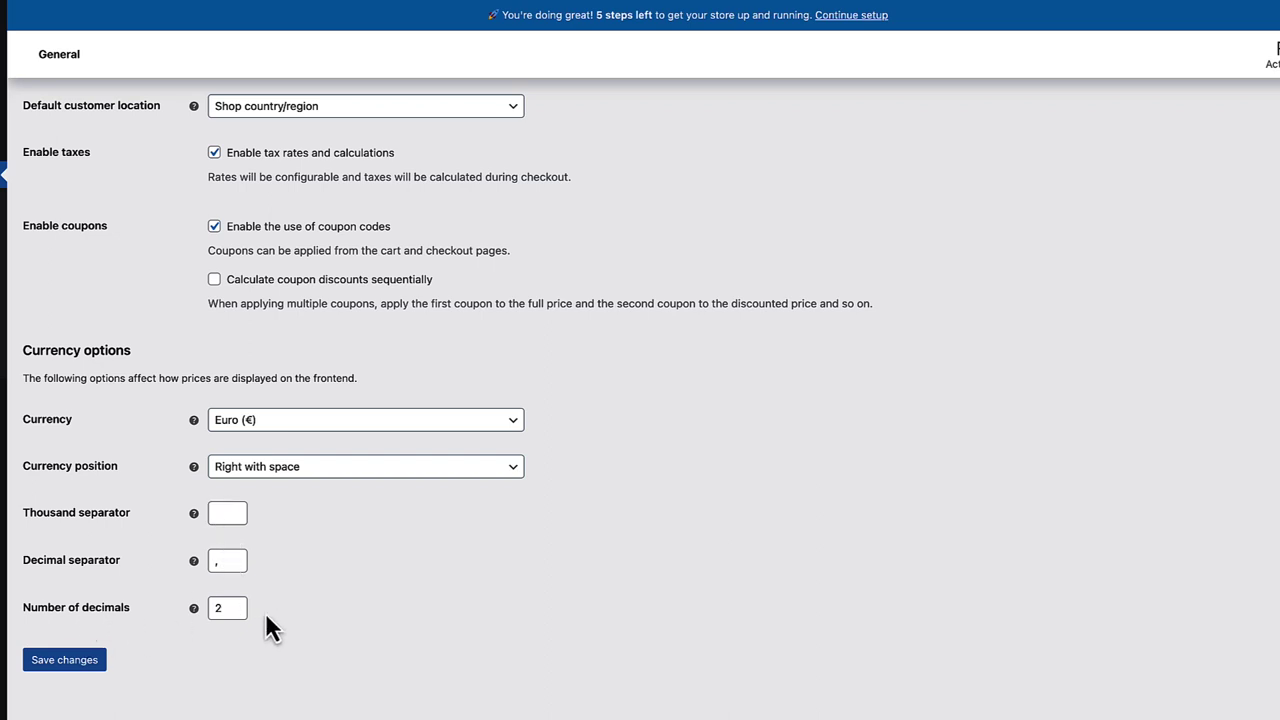
pyautogui.click(91, 668)
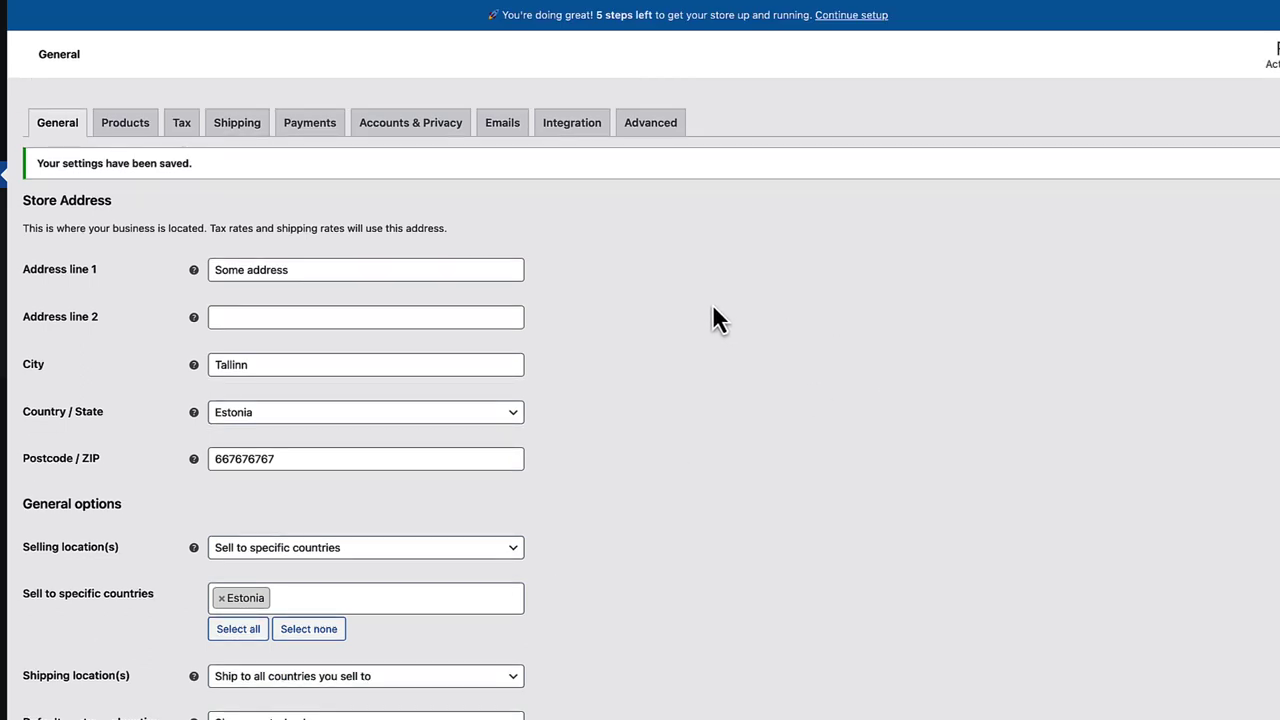
# - Keep kg as the weight unit, turn off product reviews and save the Products settings
pyautogui.click(126, 128)
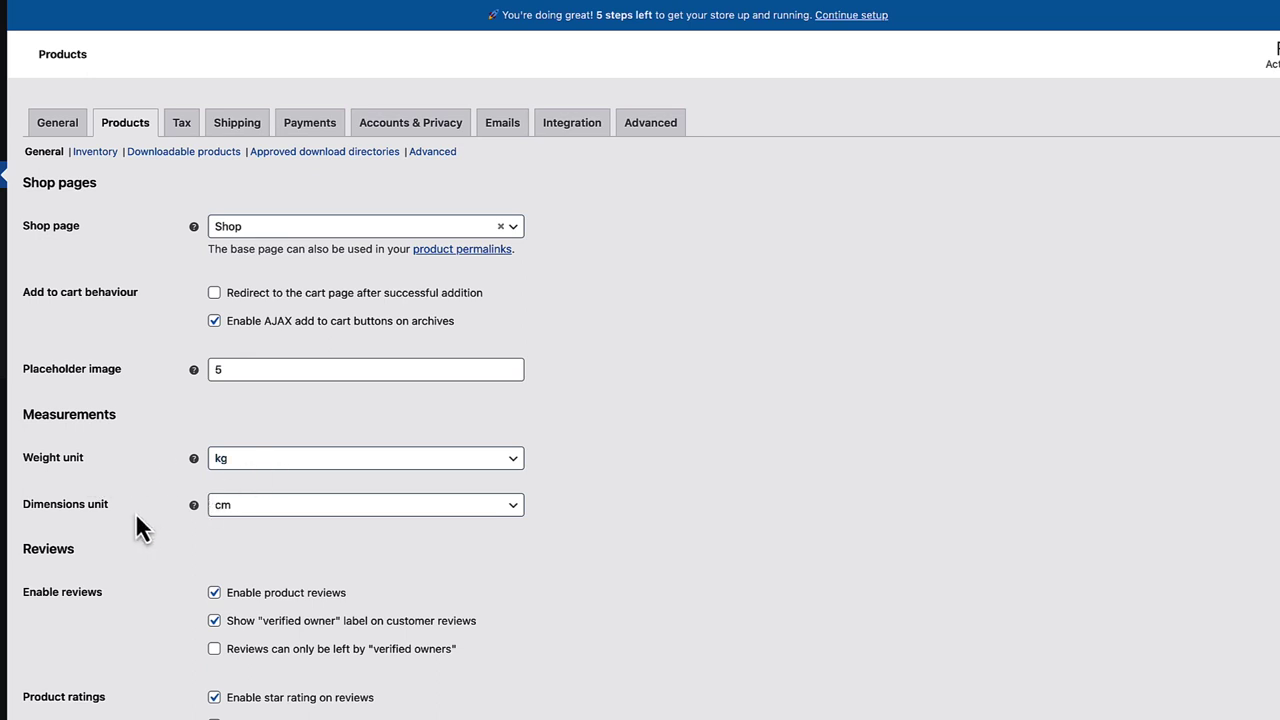
pyautogui.click(284, 462)
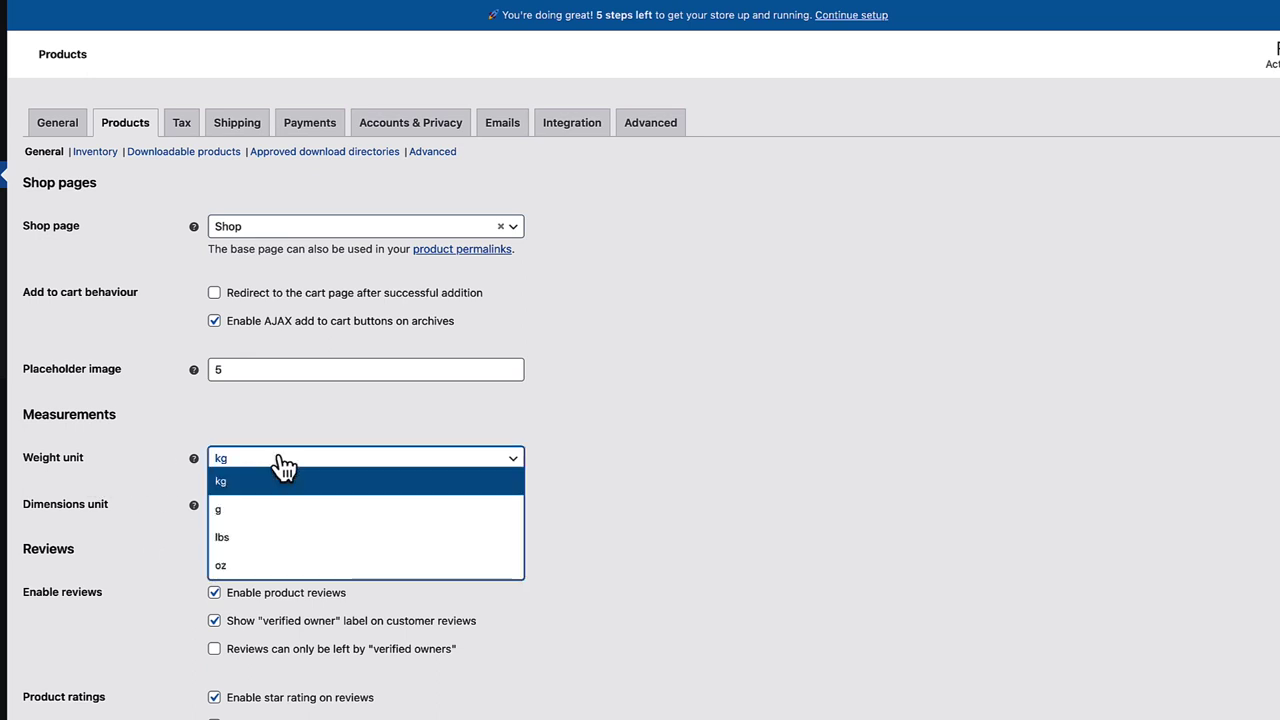
pyautogui.click(294, 443)
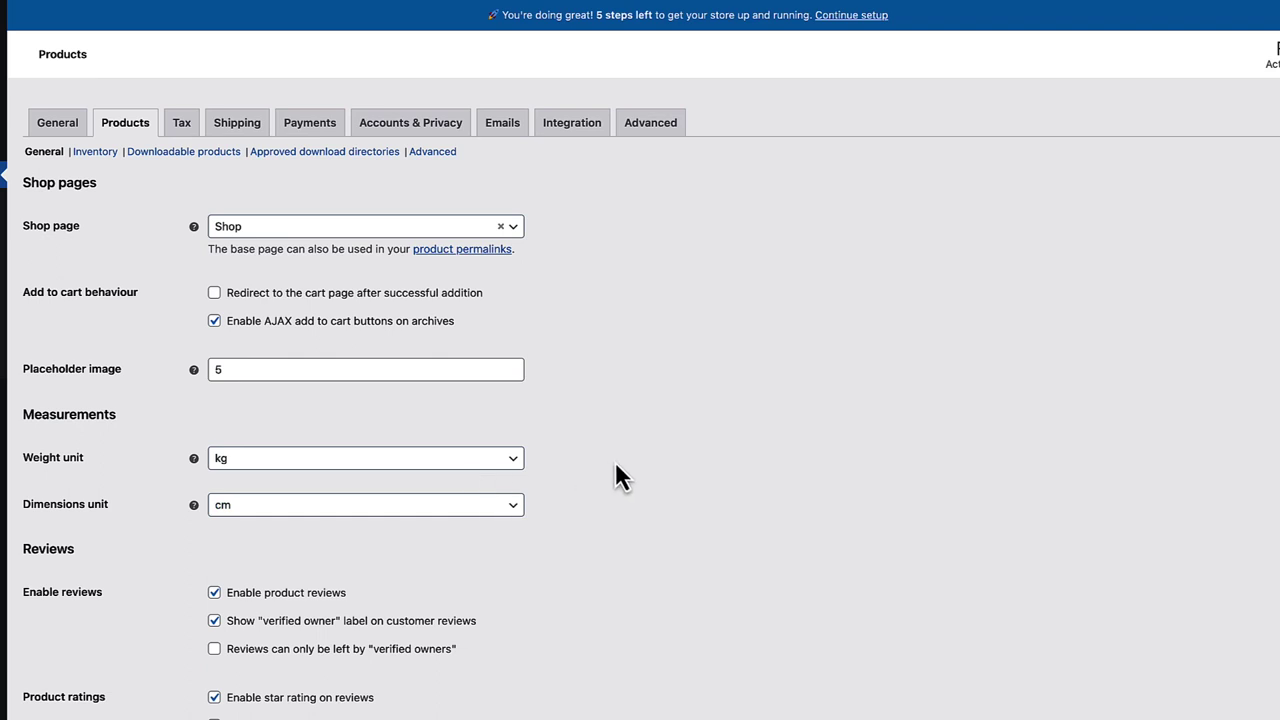
pyautogui.scroll(-2, 616, 464)
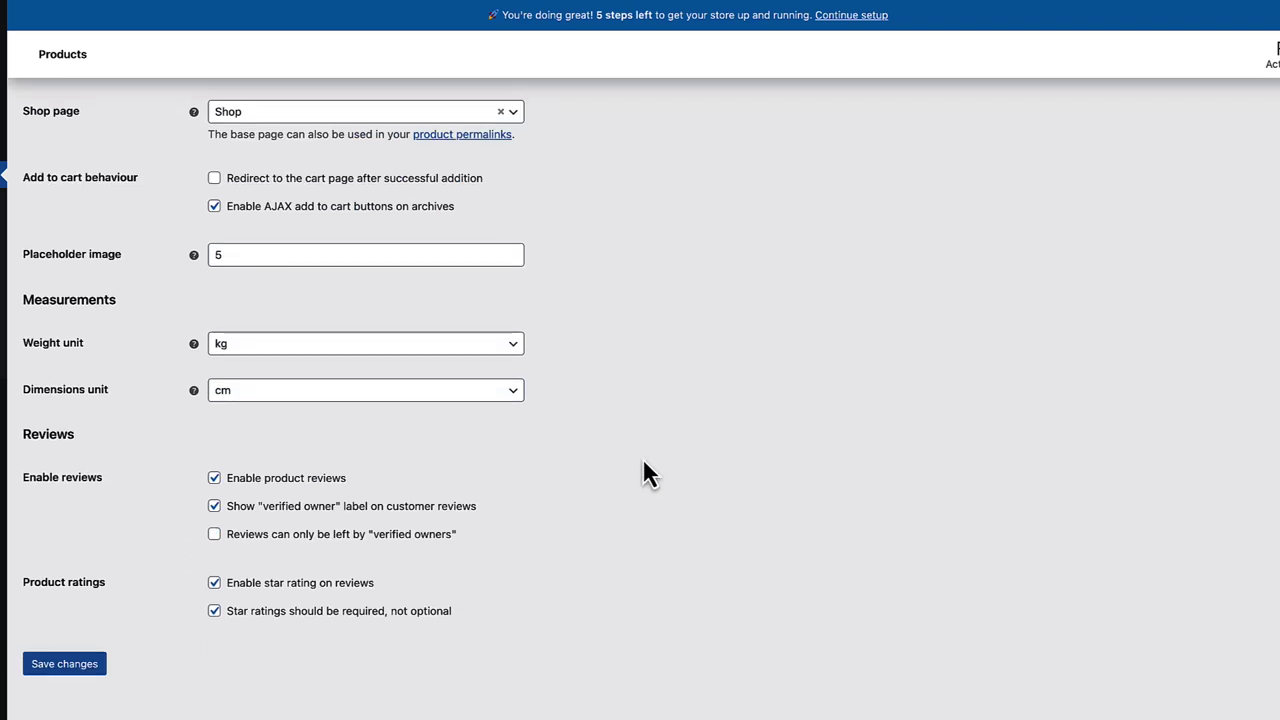
pyautogui.click(215, 479)
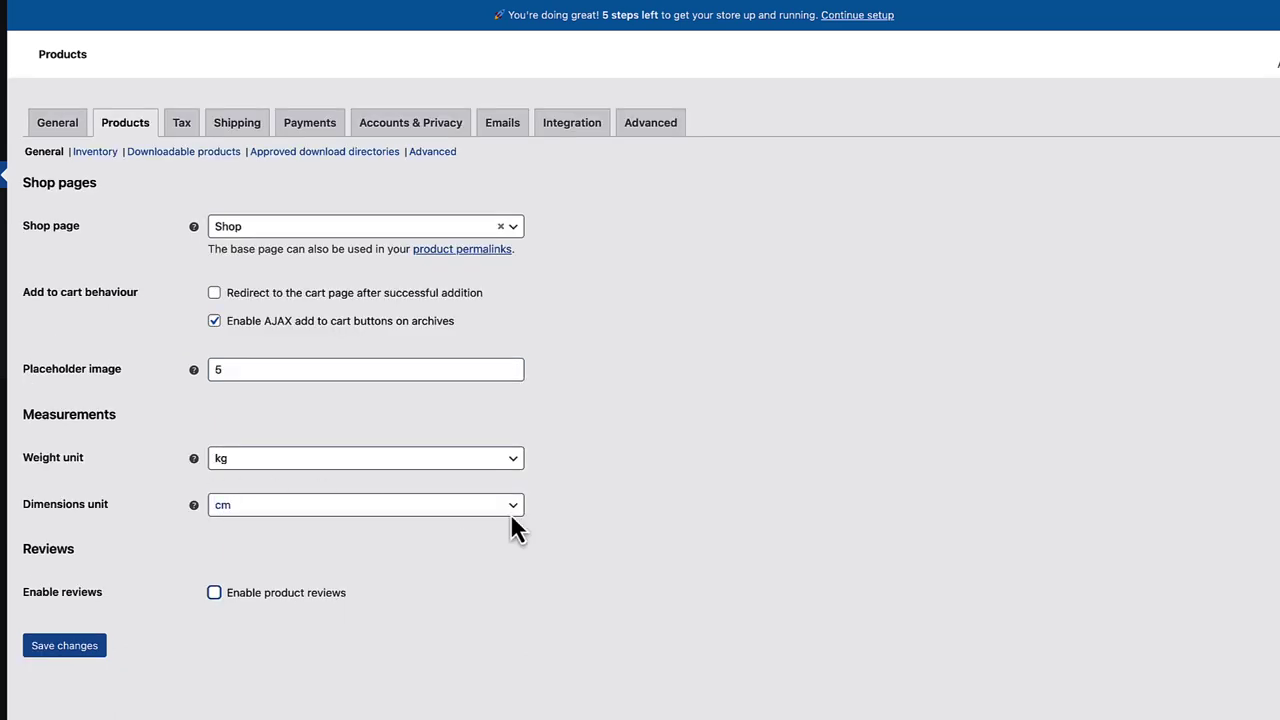
pyautogui.click(70, 650)
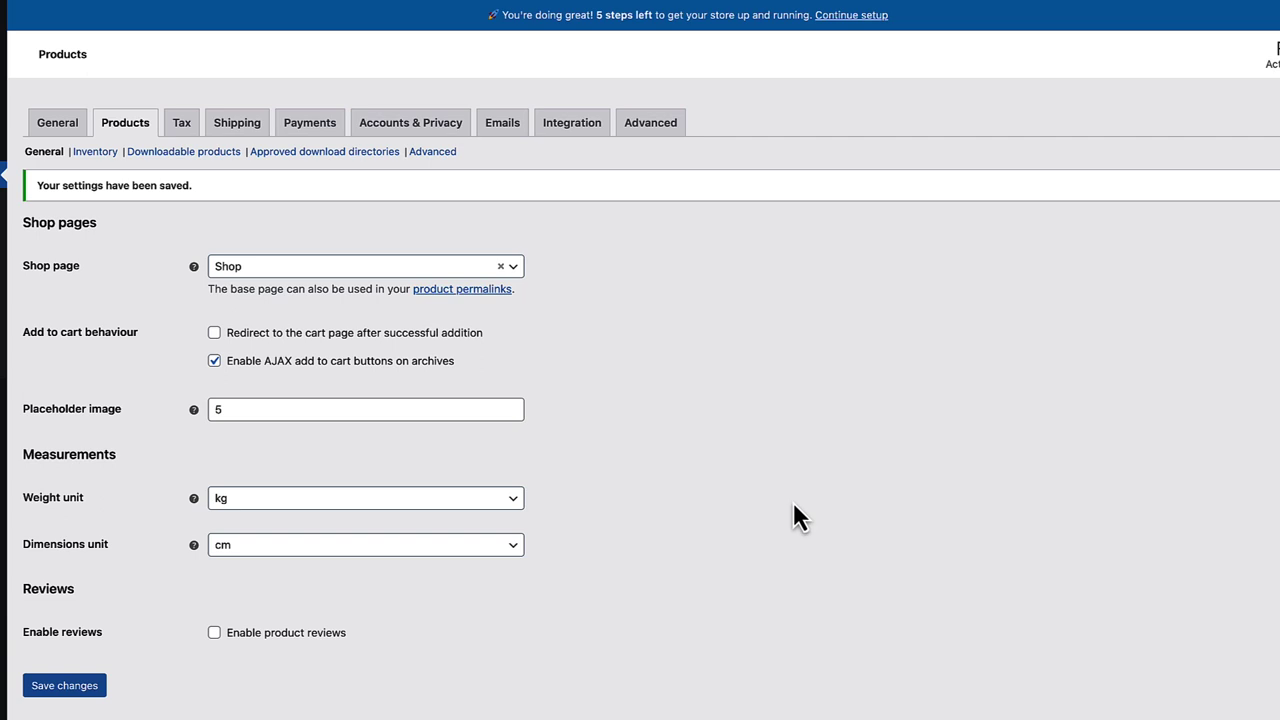
# - In Inventory settings, disable stock management and save, then re-enable stock management
pyautogui.click(92, 152)
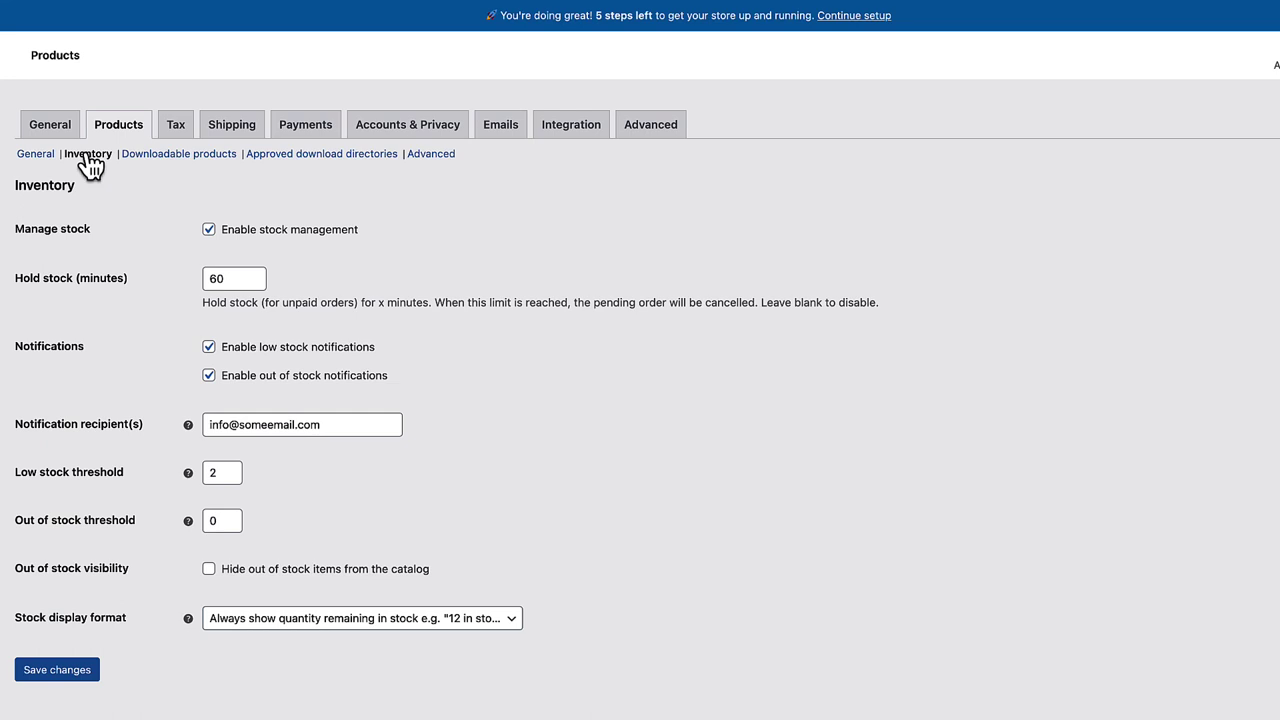
pyautogui.click(209, 230)
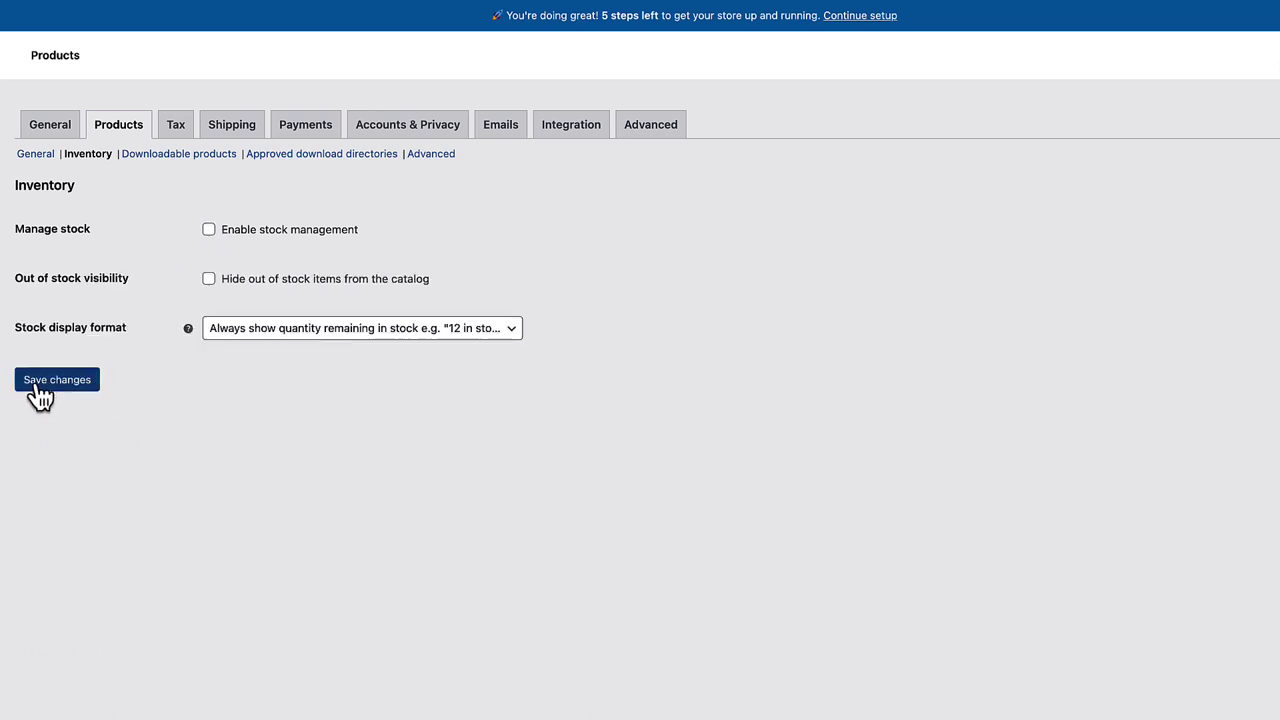
pyautogui.click(34, 392)
pyautogui.click(209, 270)
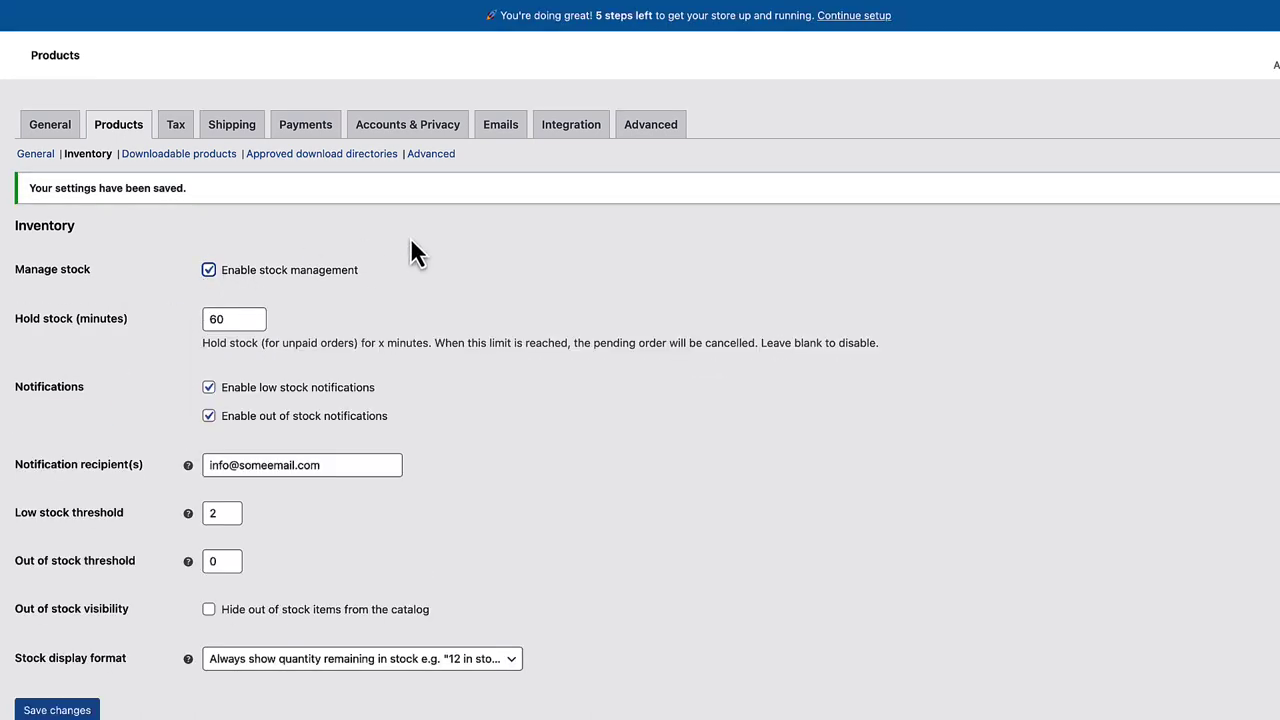
pyautogui.scroll(-1, 530, 260)
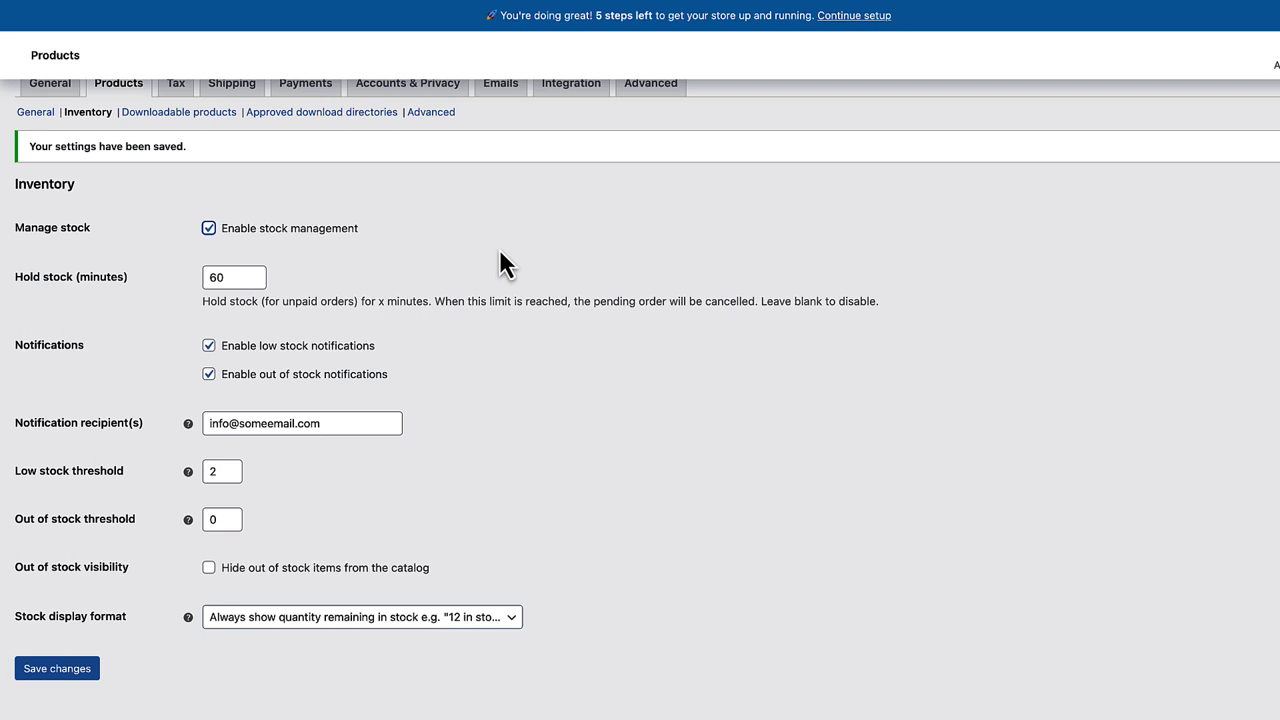
pyautogui.click(500, 258)
# - Inspect low stock threshold 2 and out of stock threshold 0, then tick 'Hide out of stock items'
pyautogui.moveTo(212, 471); pyautogui.dragTo(205, 471)
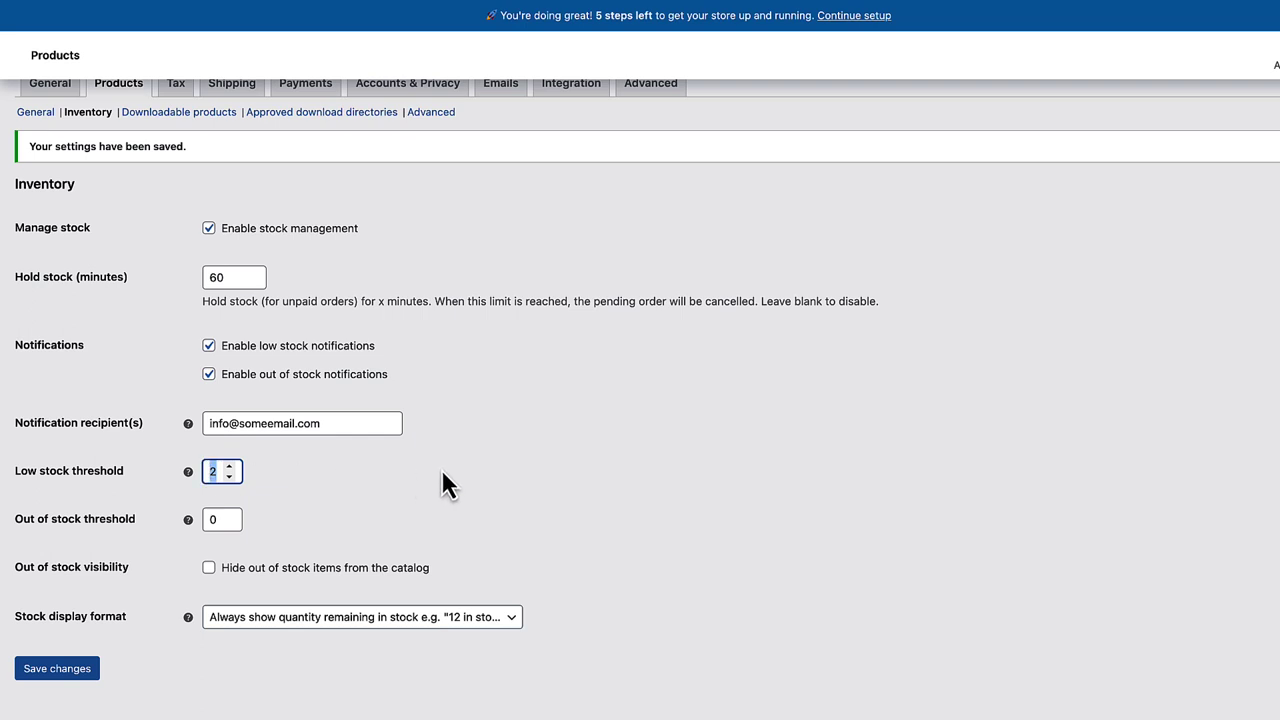
pyautogui.click(402, 475)
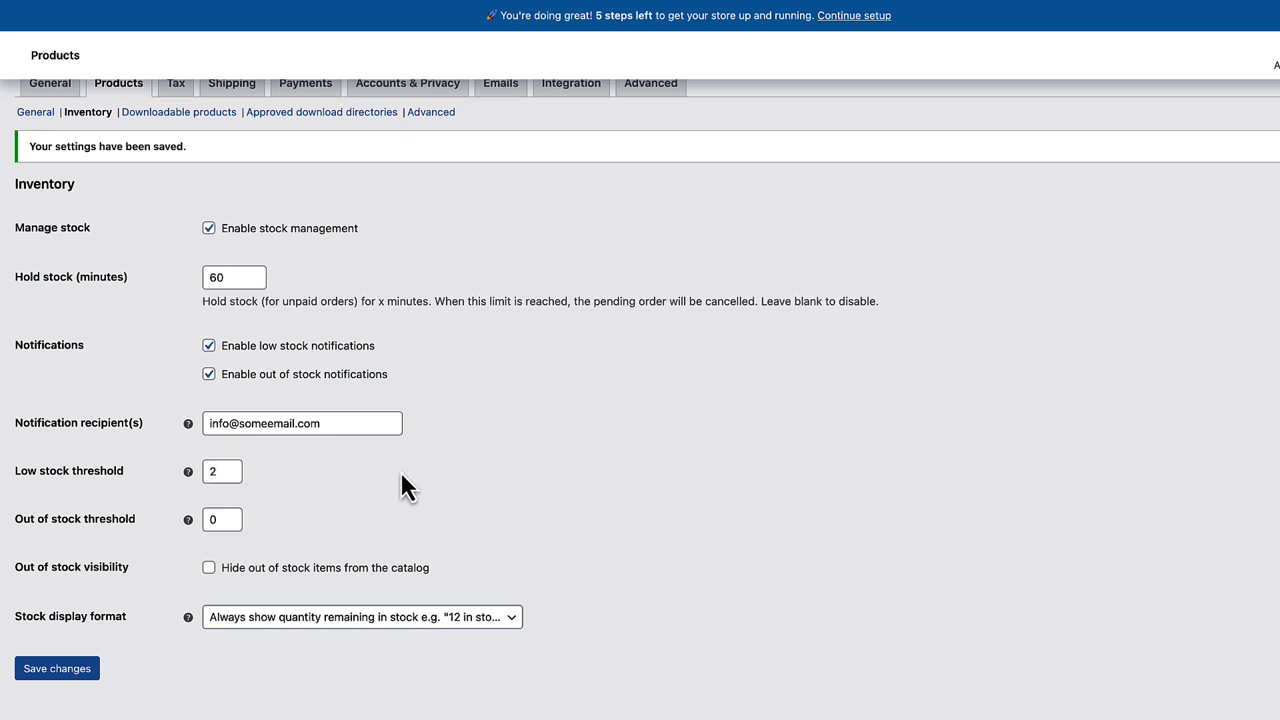
pyautogui.doubleClick(213, 471)
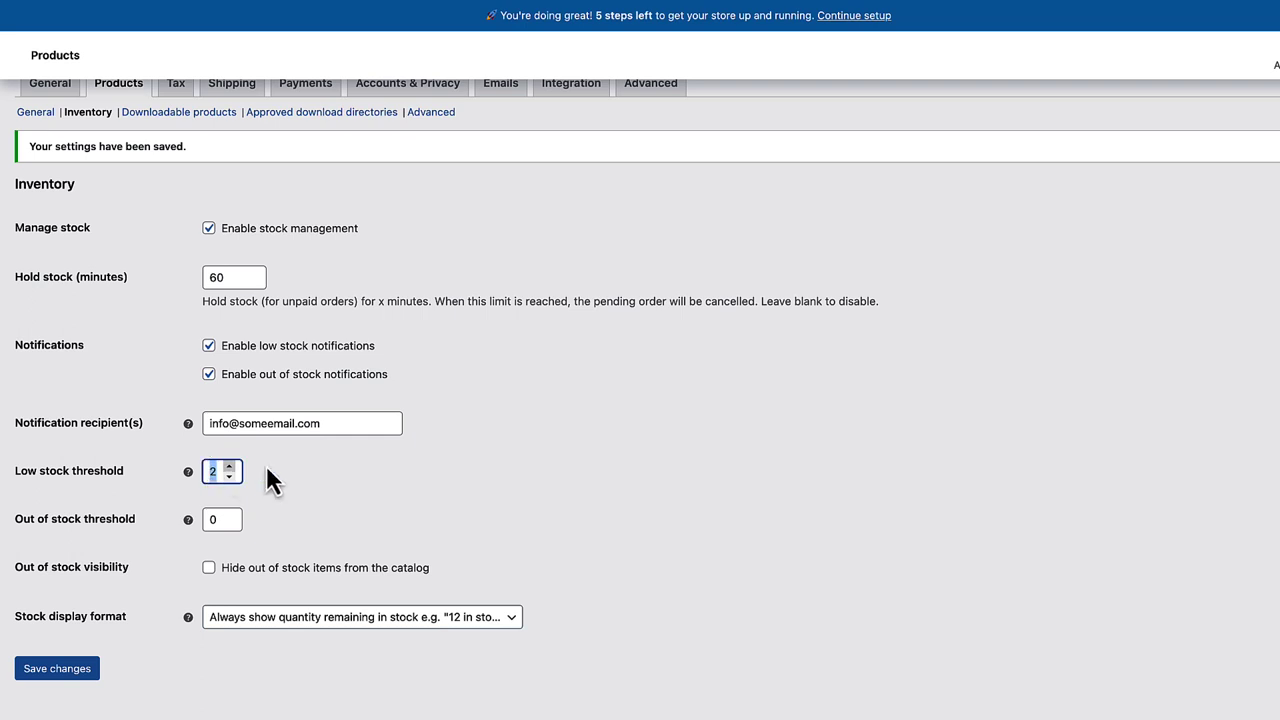
pyautogui.click(329, 468)
pyautogui.moveTo(325, 423); pyautogui.dragTo(177, 429)
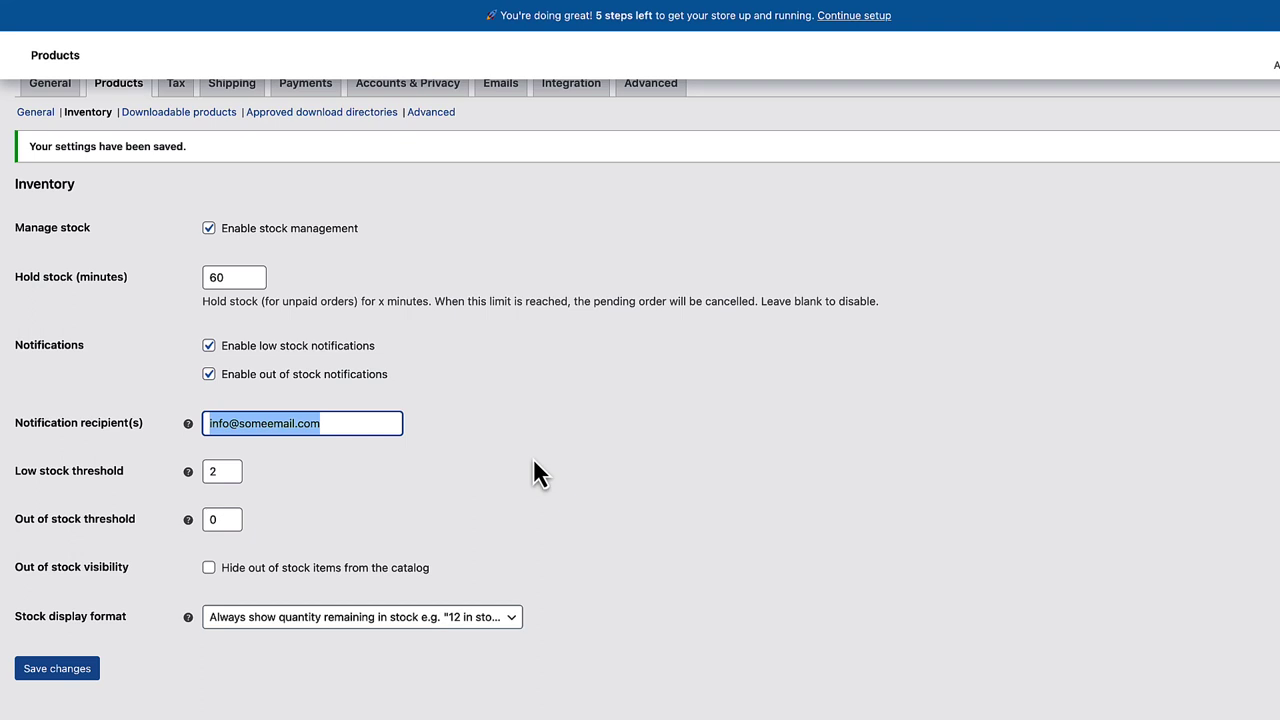
pyautogui.doubleClick(216, 519)
pyautogui.click(458, 512)
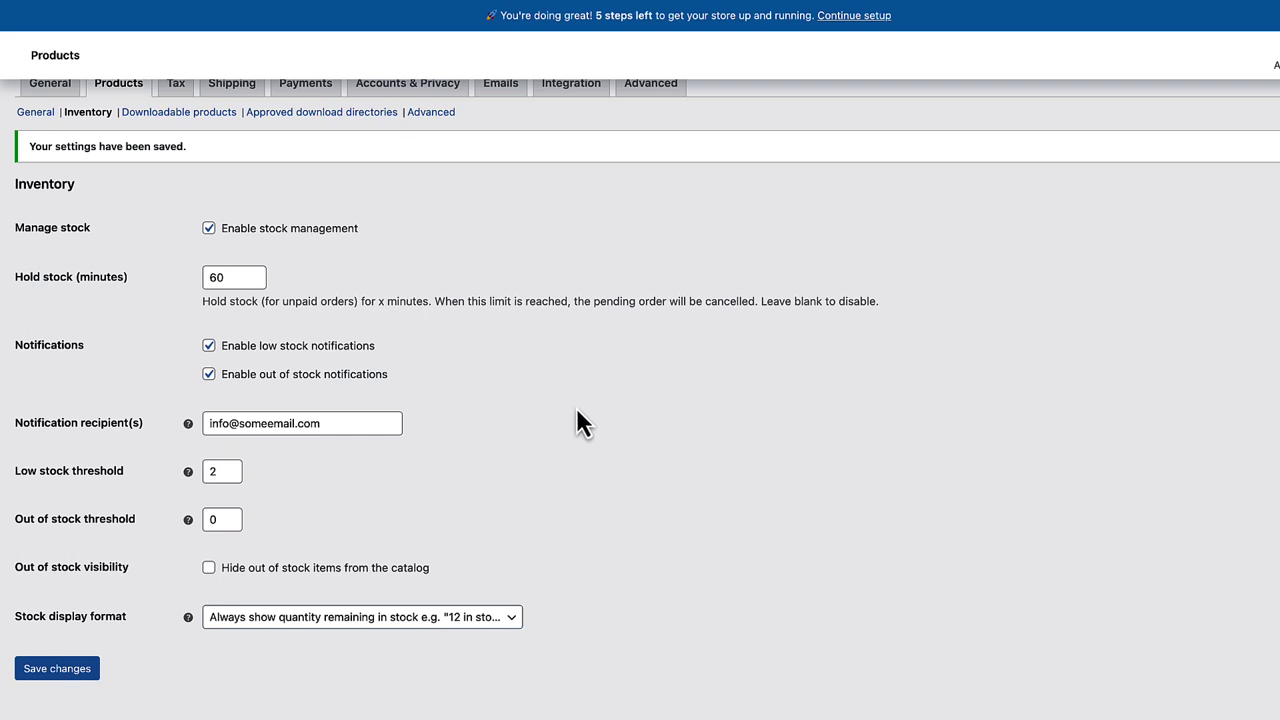
pyautogui.click(209, 569)
# - Untick 'Hide out of stock items' and highlight the storefront's '23 in stock' text
pyautogui.click(209, 568)
pyautogui.click(318, 620)
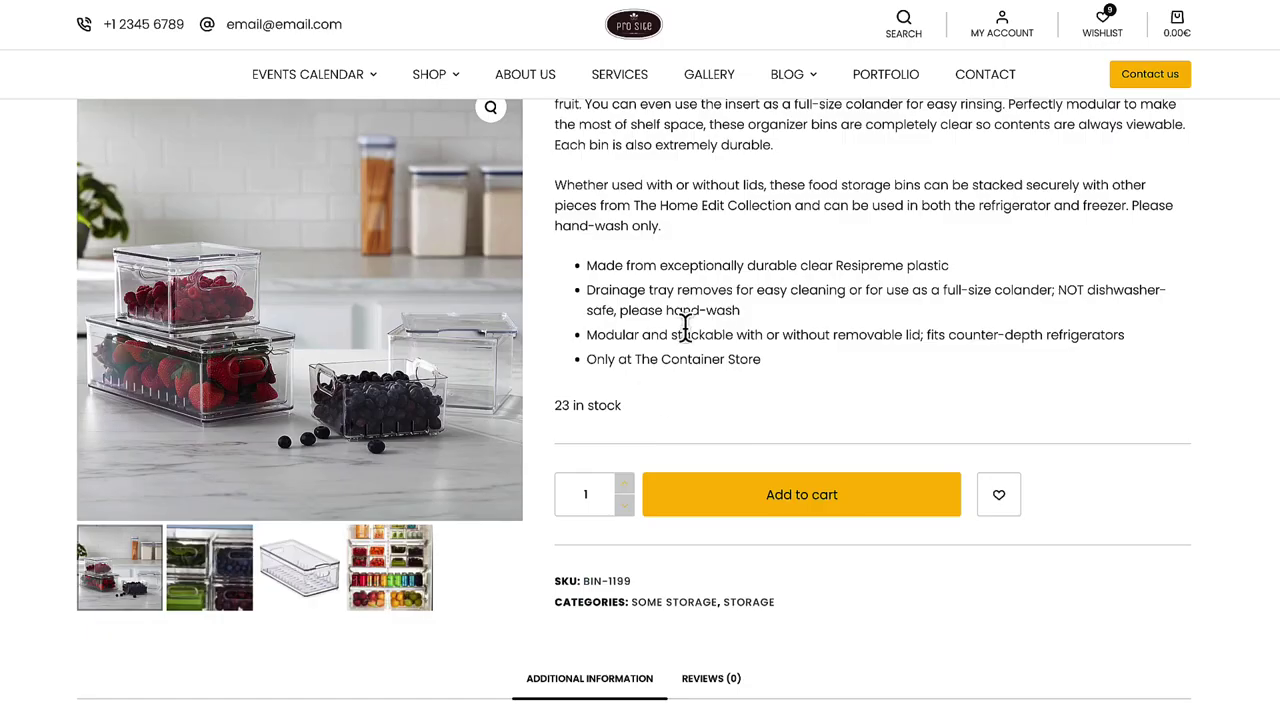
pyautogui.moveTo(622, 406); pyautogui.dragTo(552, 407)
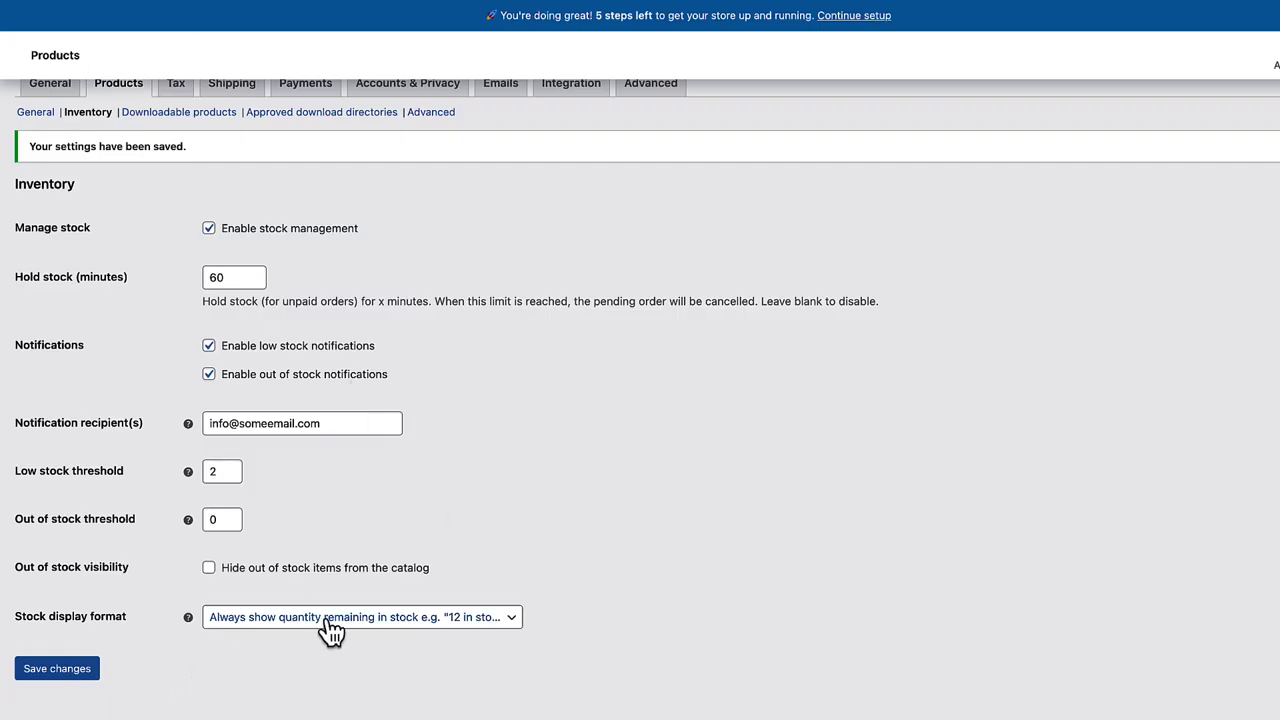
# - Change stock display format to 'Always show quantity remaining in stock' and save Inventory settings
pyautogui.click(331, 628)
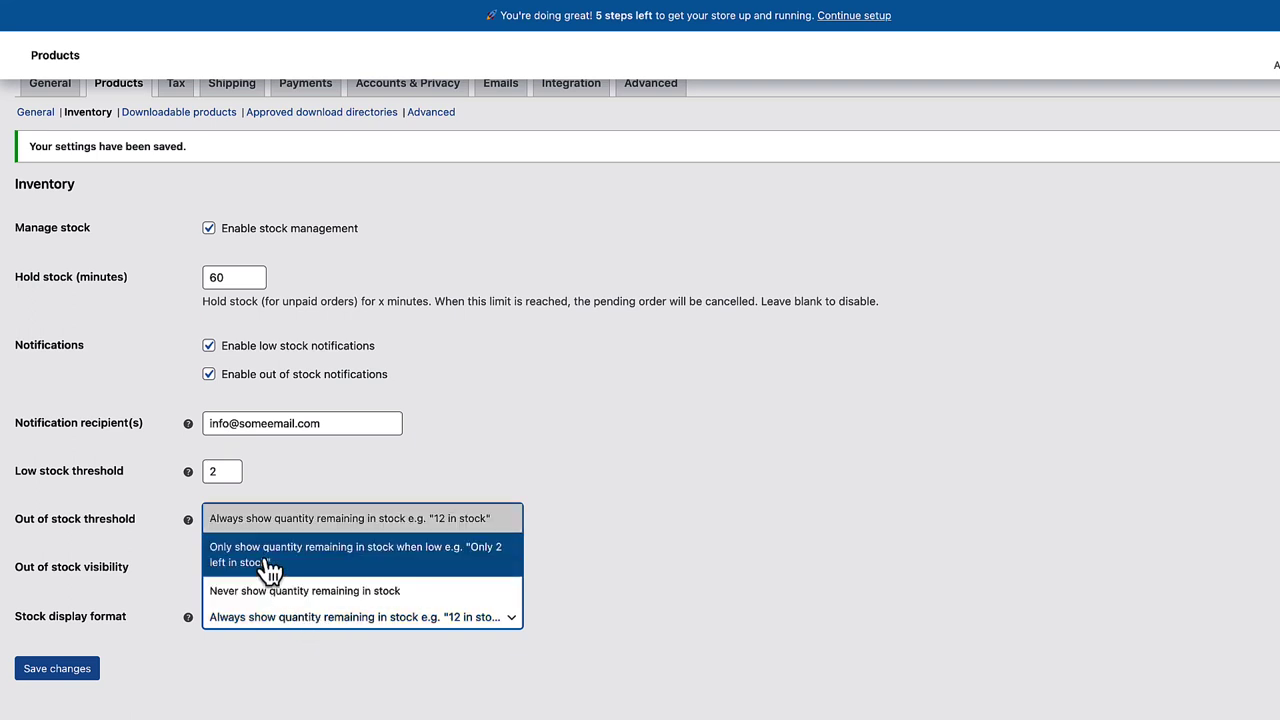
pyautogui.click(415, 565)
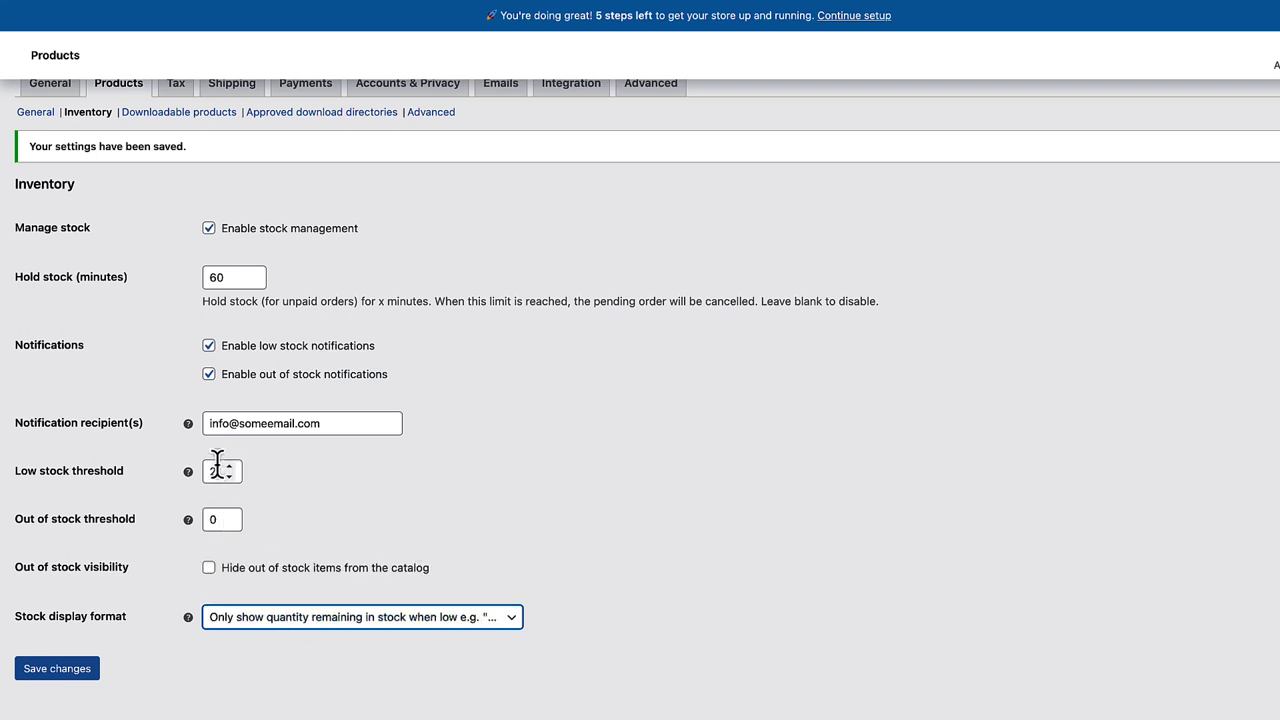
pyautogui.moveTo(133, 484); pyautogui.dragTo(15, 478)
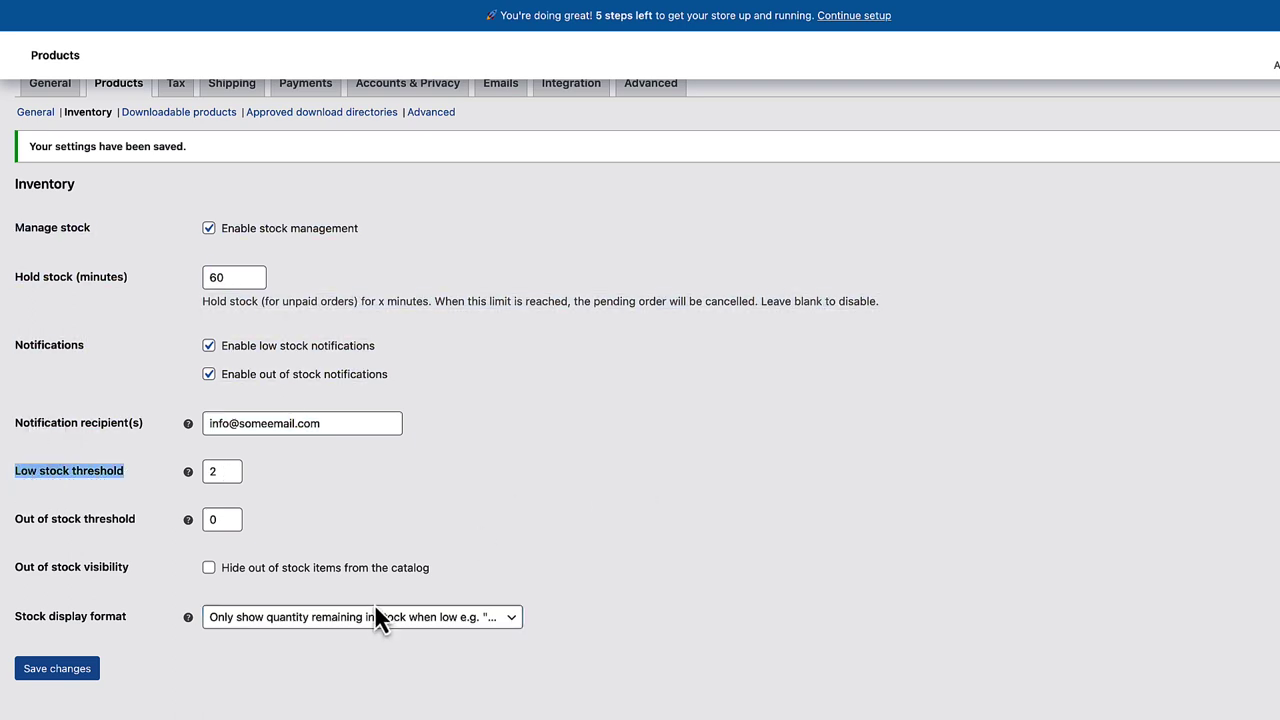
pyautogui.click(348, 620)
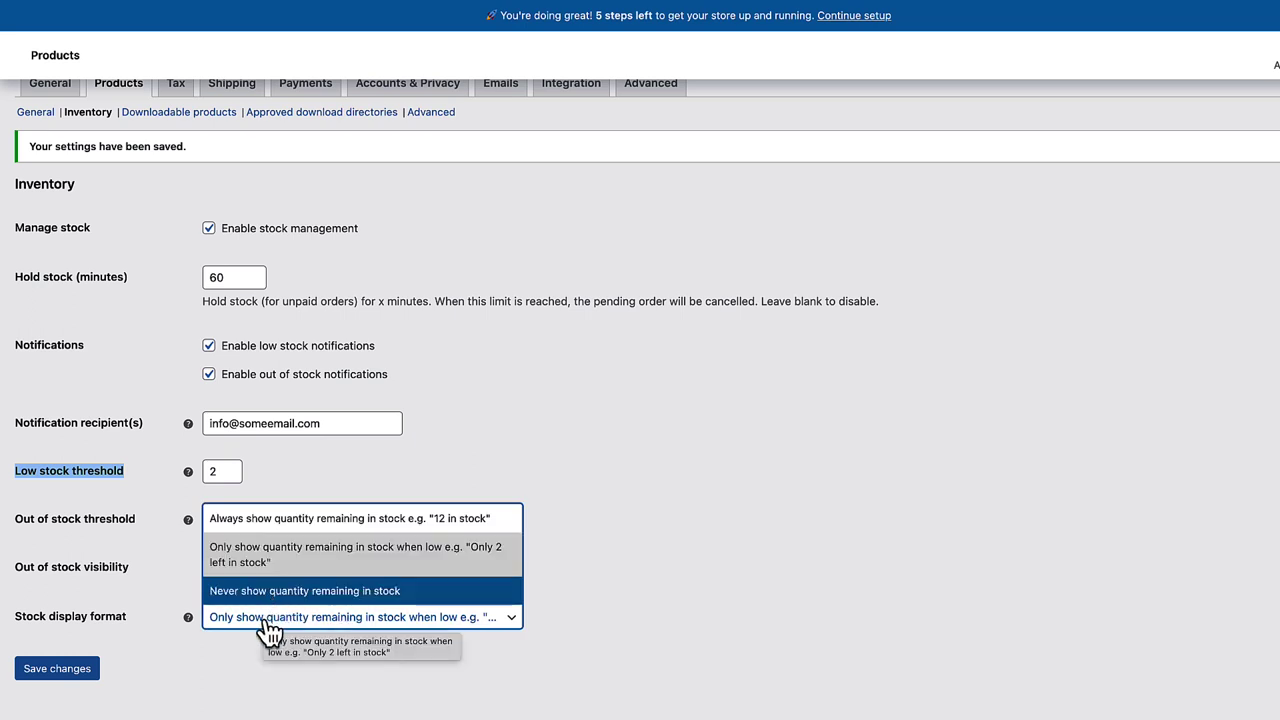
pyautogui.click(286, 518)
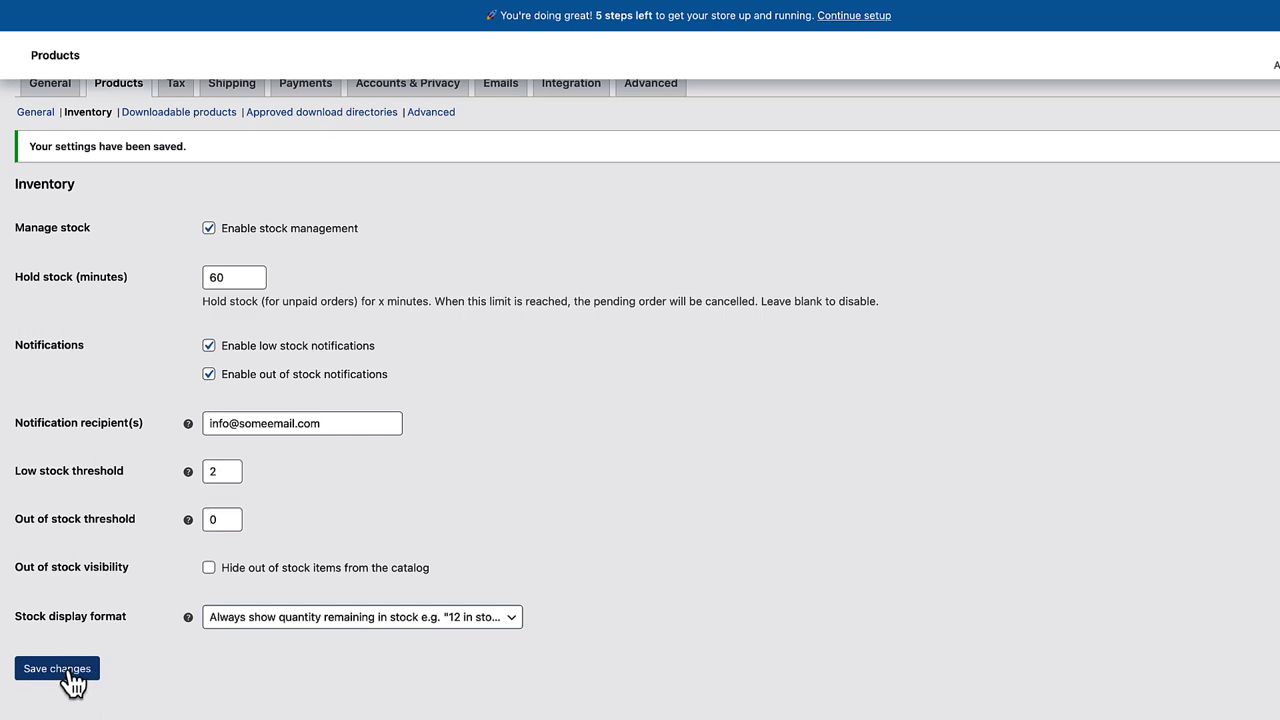
pyautogui.click(60, 669)
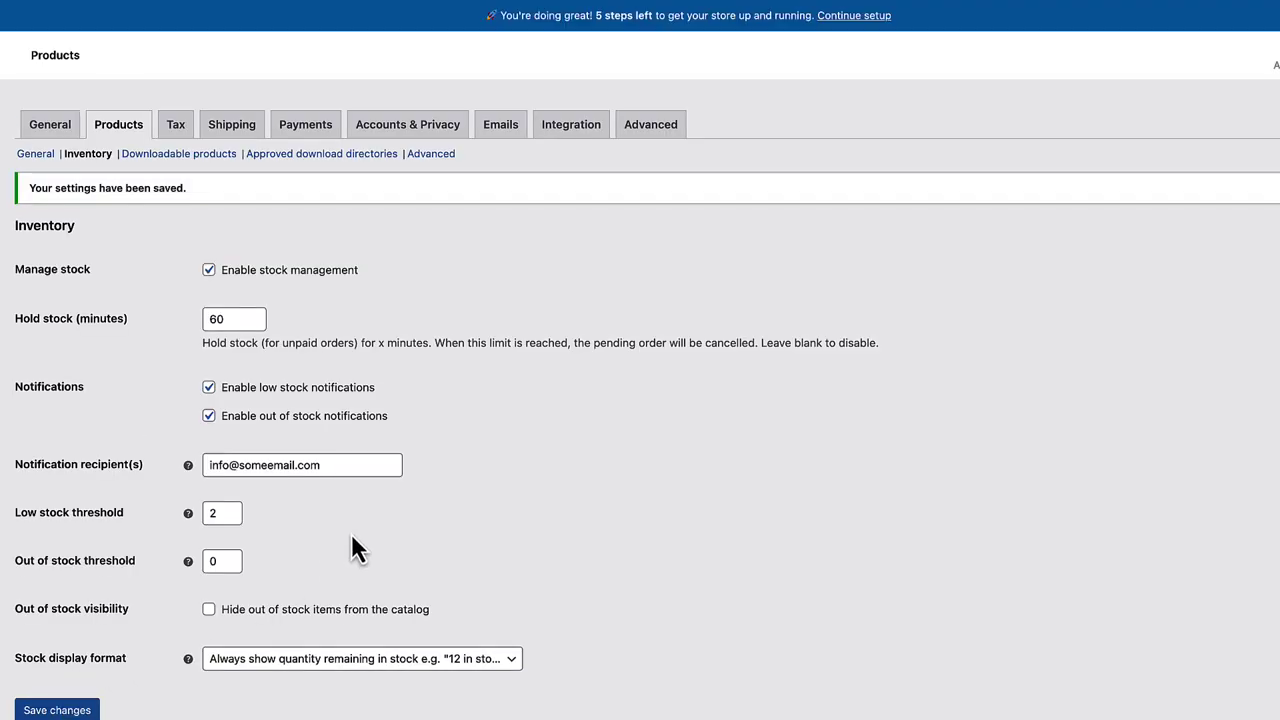
pyautogui.click(178, 154)
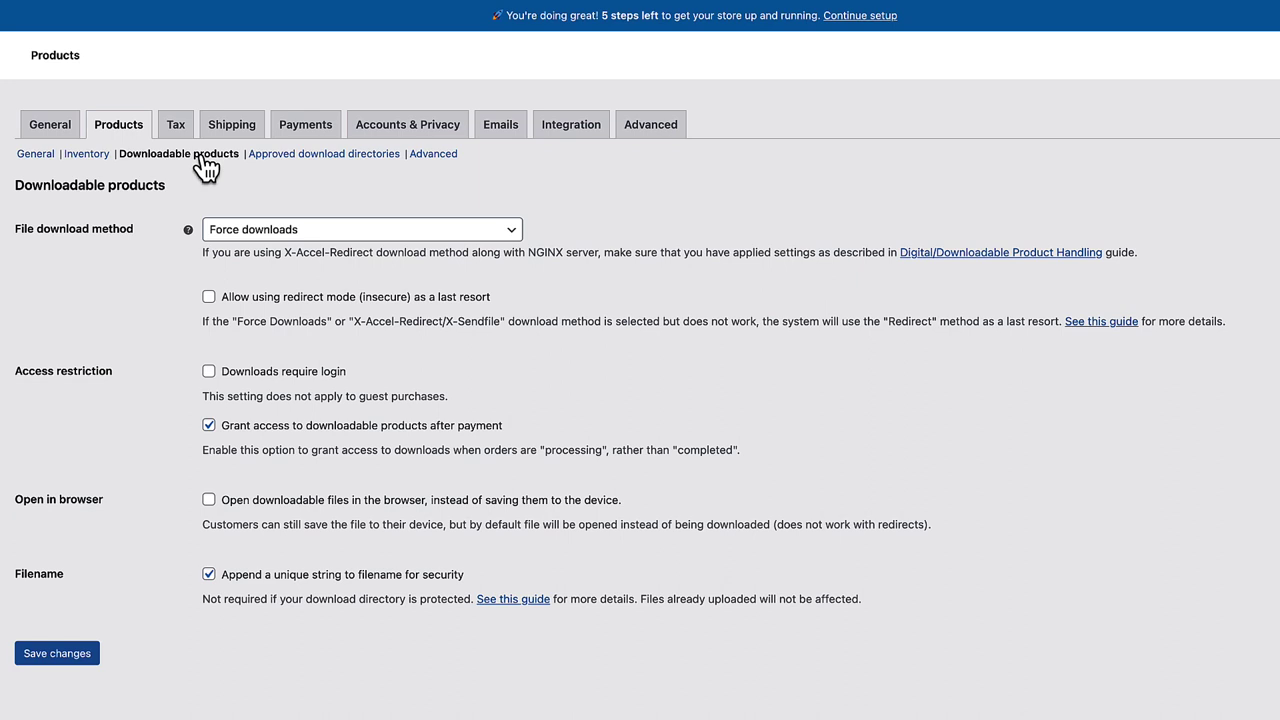
# - Keep Force downloads as the file download method and tick the login requirement for downloads
pyautogui.click(288, 233)
pyautogui.click(376, 202)
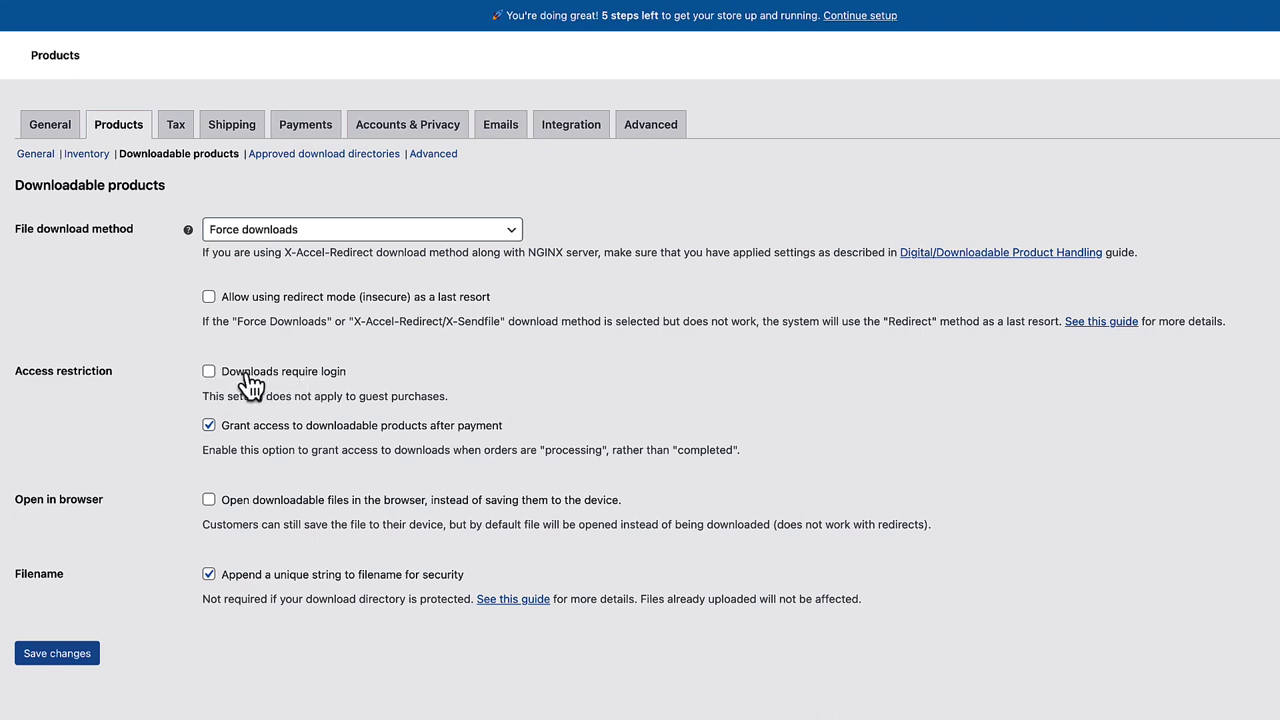
pyautogui.click(209, 372)
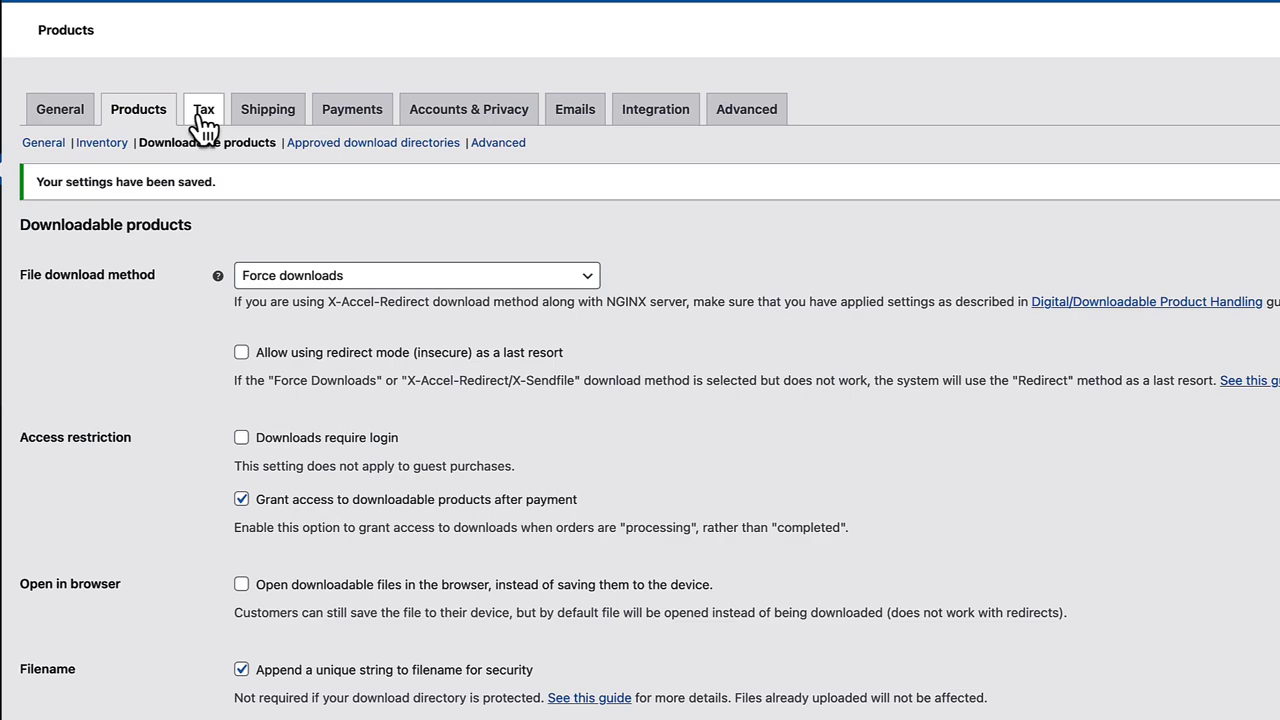
# - Confirm 'Enable tax rates and calculations' is ticked in General settings, then go to Tax options
pyautogui.click(55, 115)
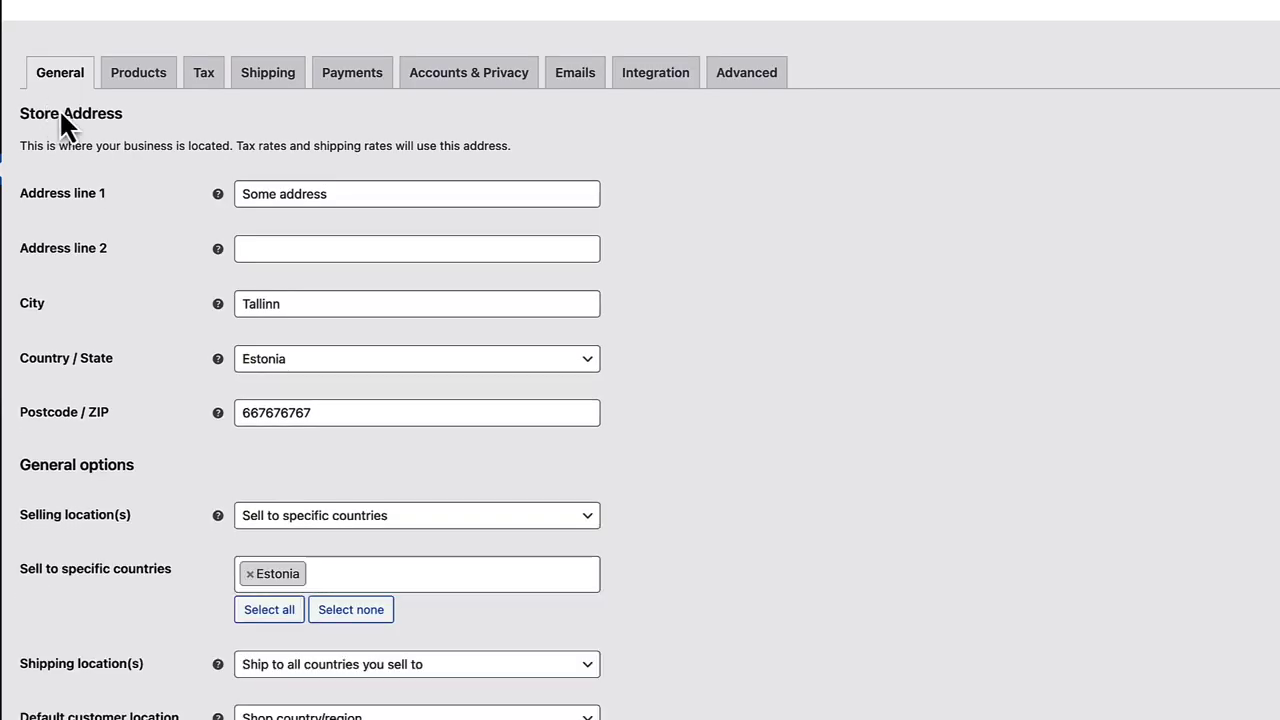
pyautogui.scroll(-2, 287, 454)
pyautogui.scroll(-3, 287, 454)
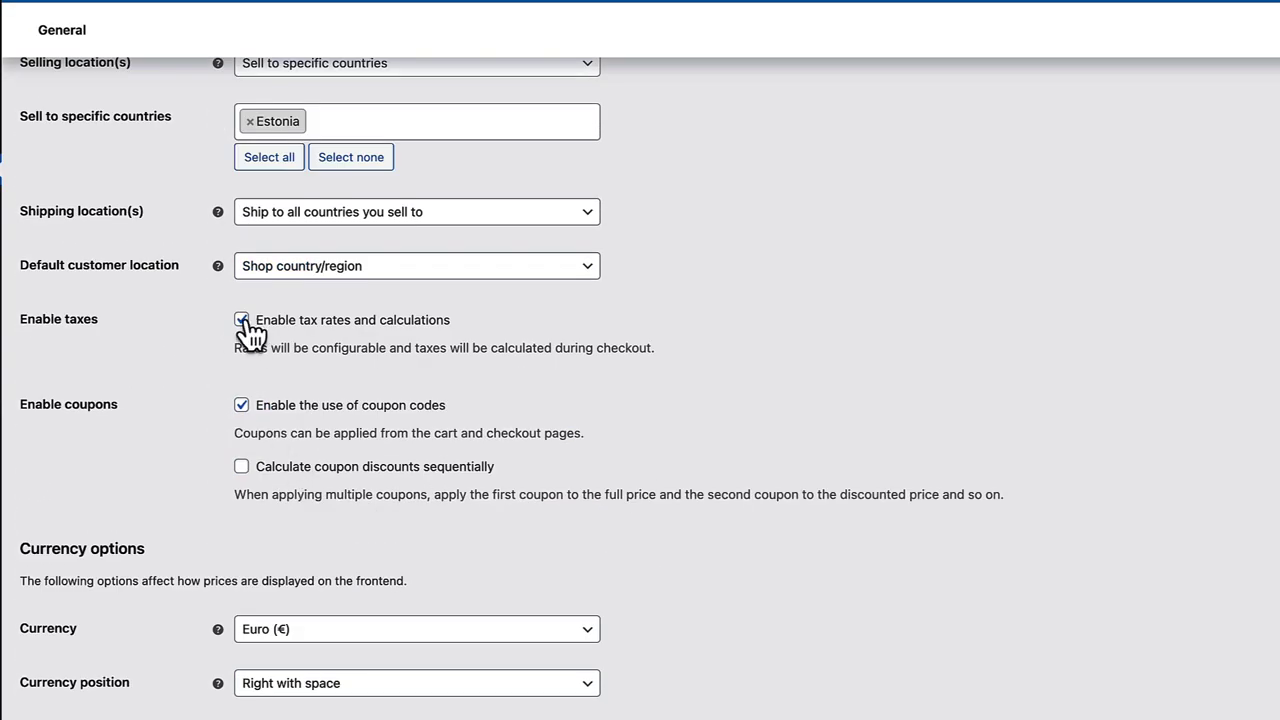
pyautogui.scroll(5, 371, 340)
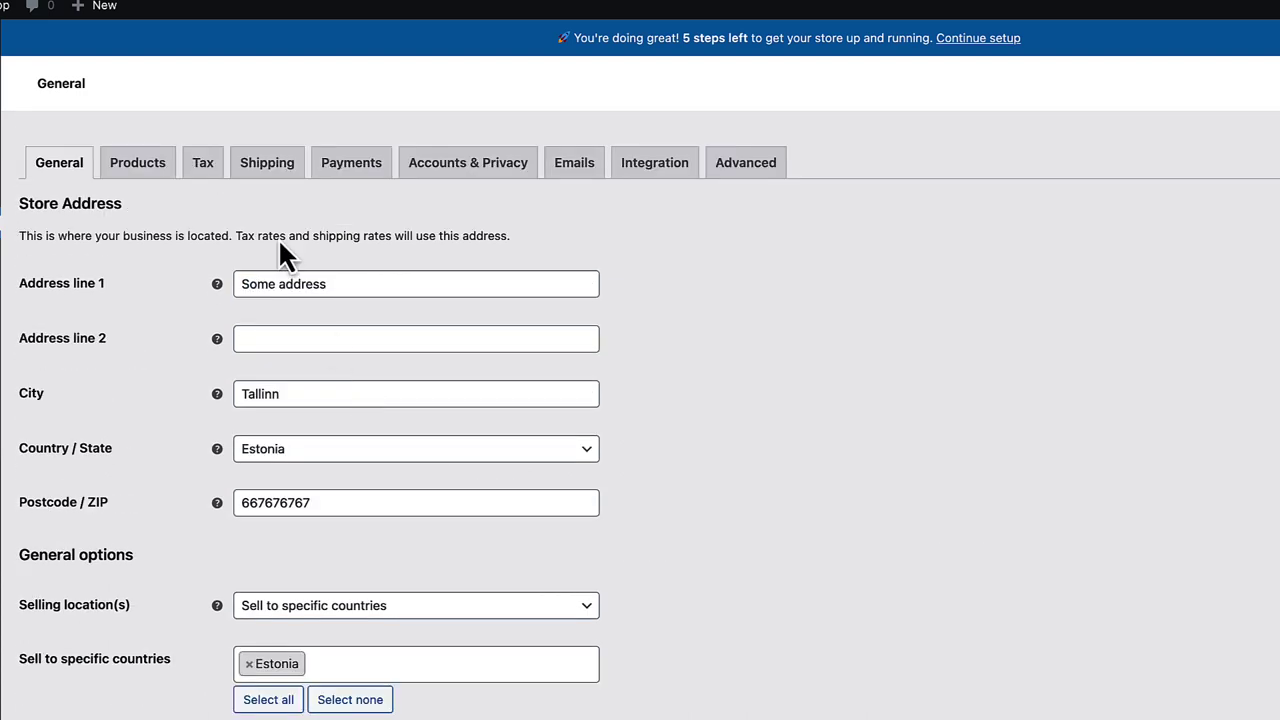
pyautogui.click(205, 178)
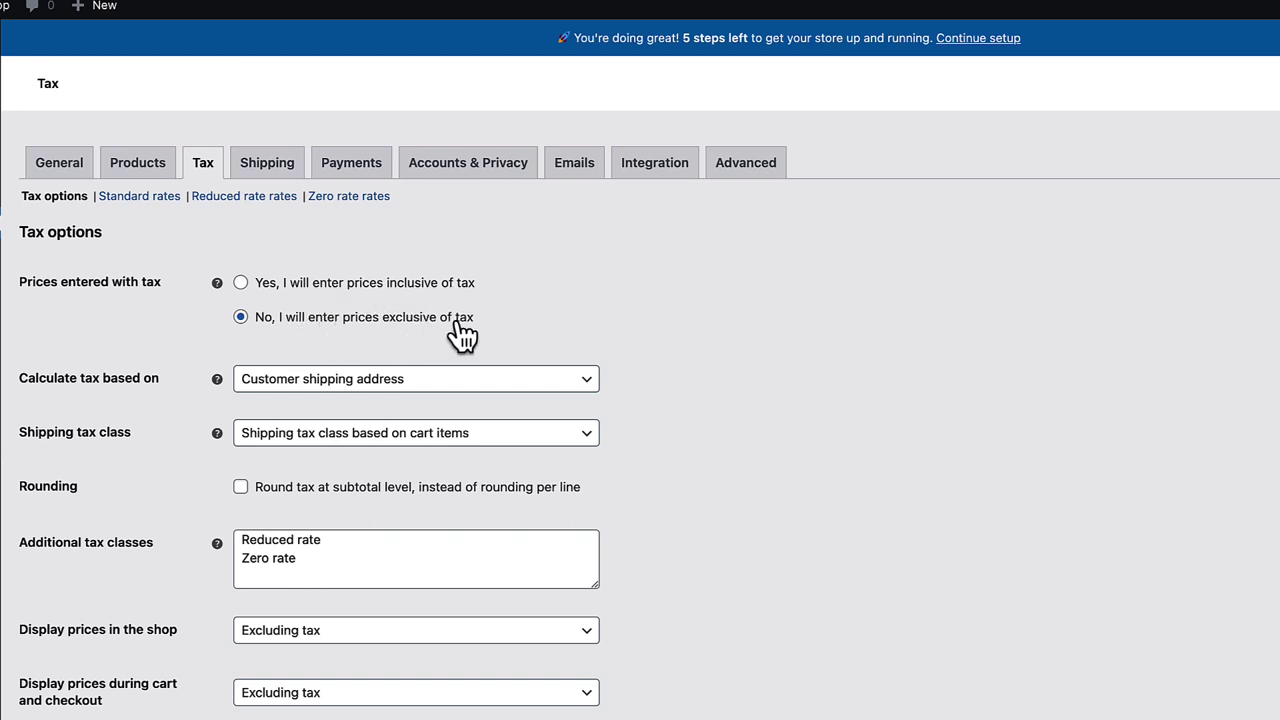
# - Enter prices inclusive of tax, base tax on Shop base address, and use Standard shipping tax class
pyautogui.click(256, 283)
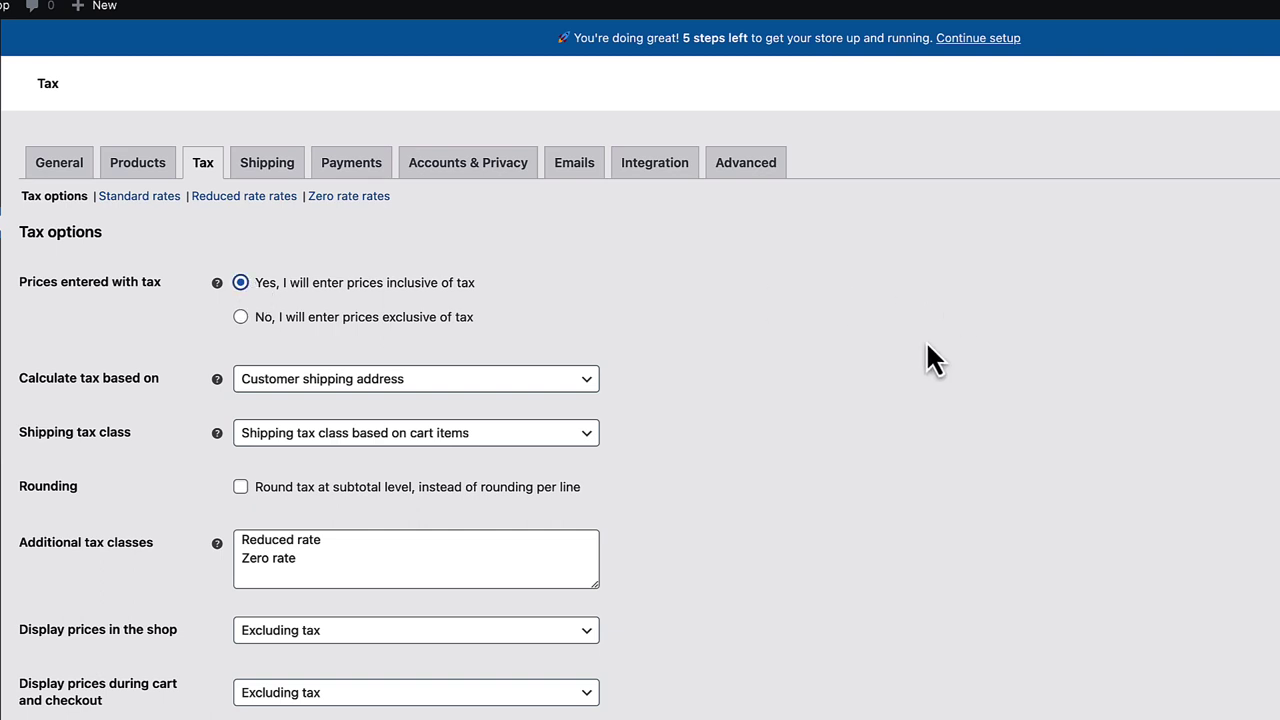
pyautogui.scroll(-2, 929, 357)
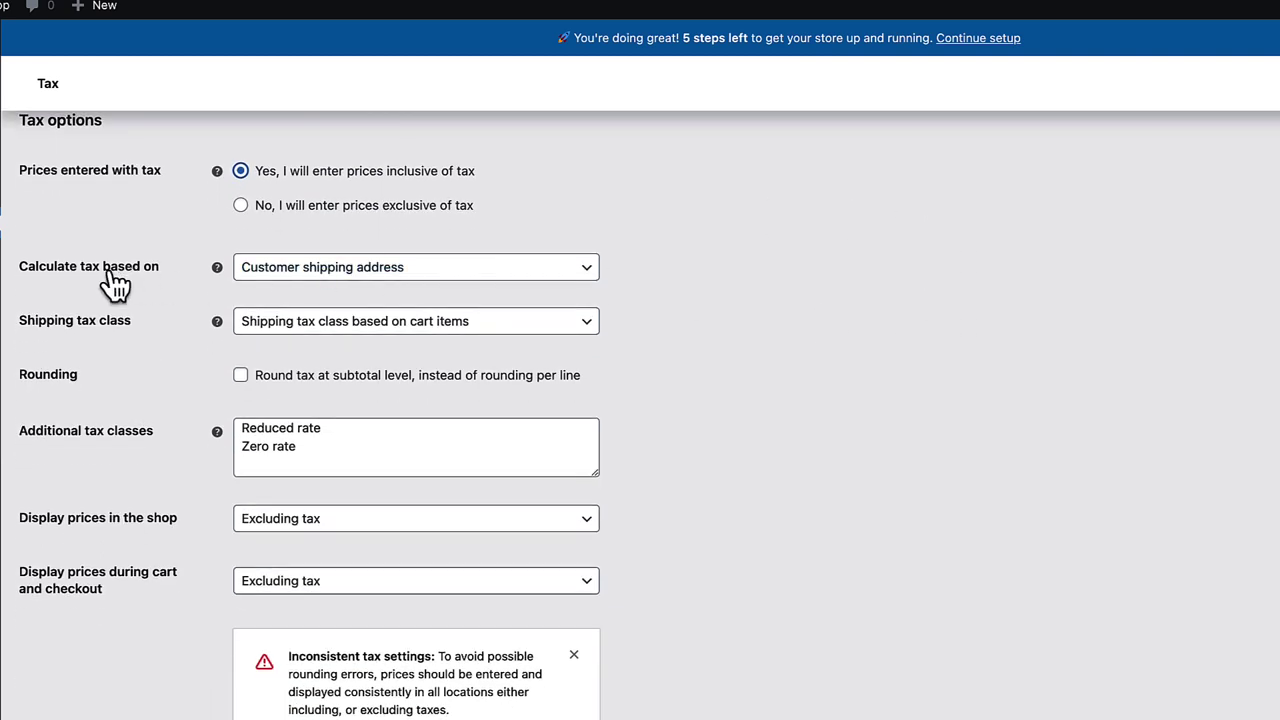
pyautogui.click(366, 278)
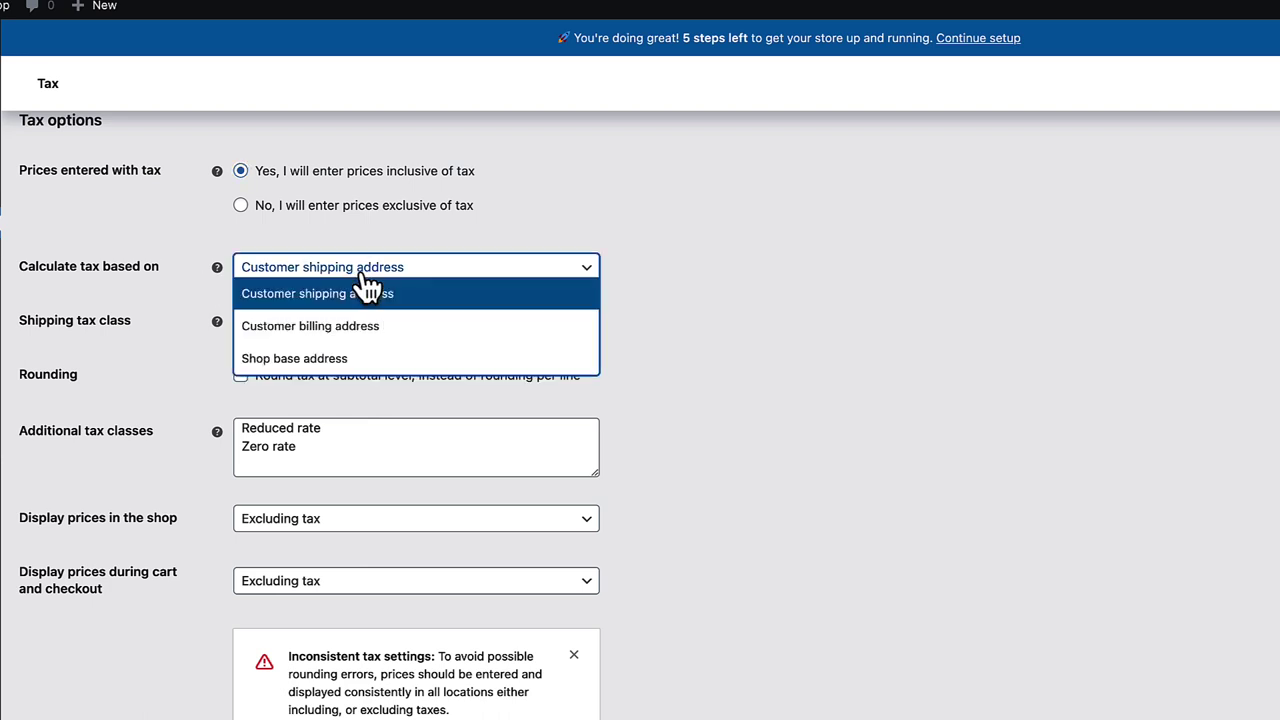
pyautogui.click(300, 362)
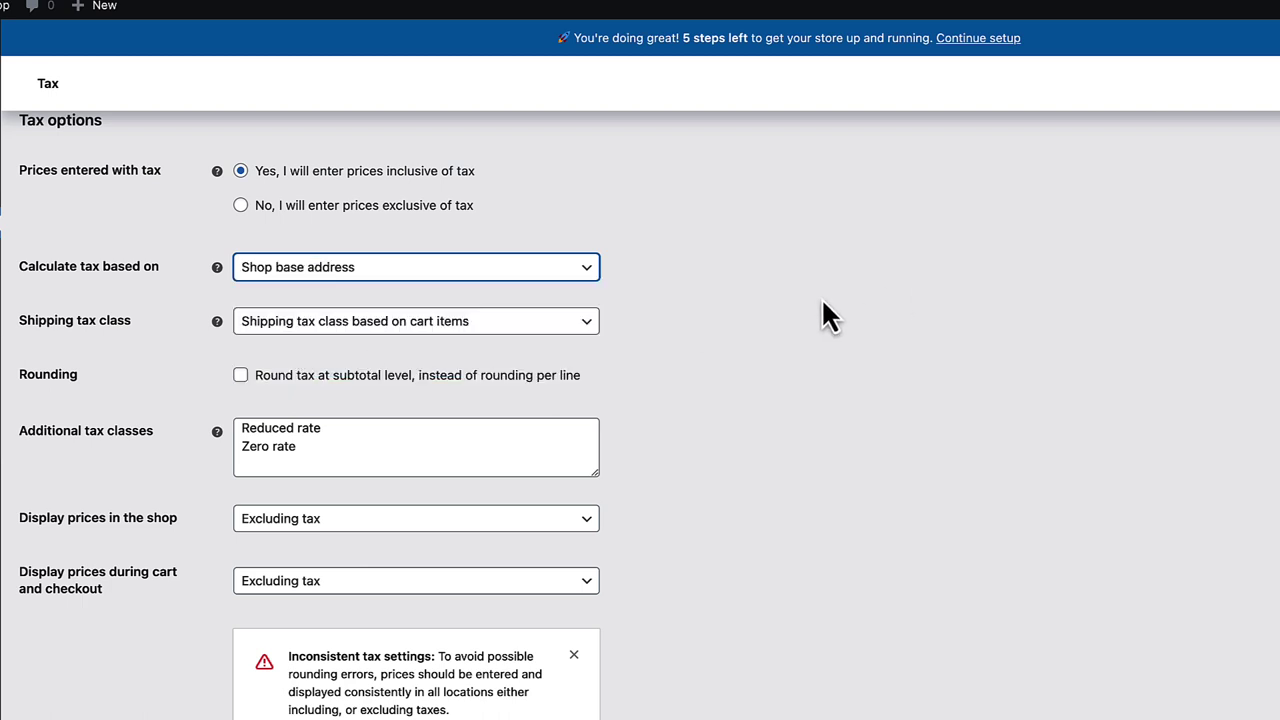
pyautogui.click(362, 322)
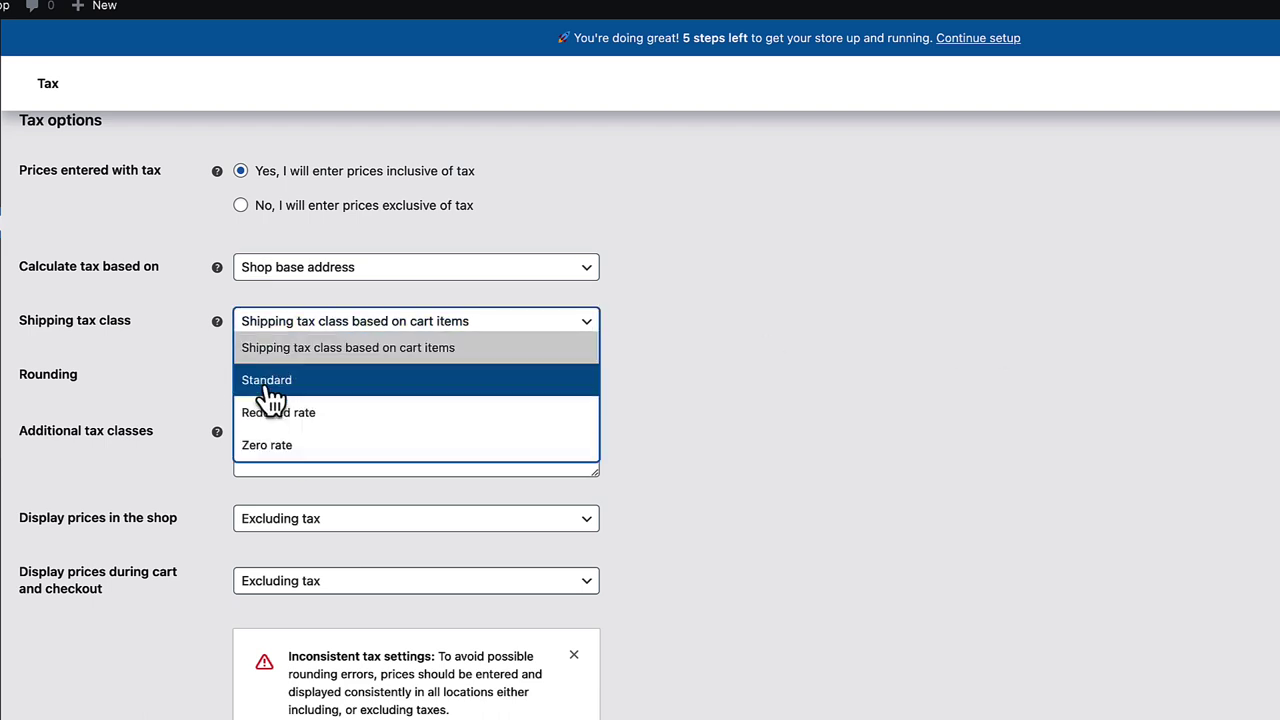
pyautogui.click(270, 390)
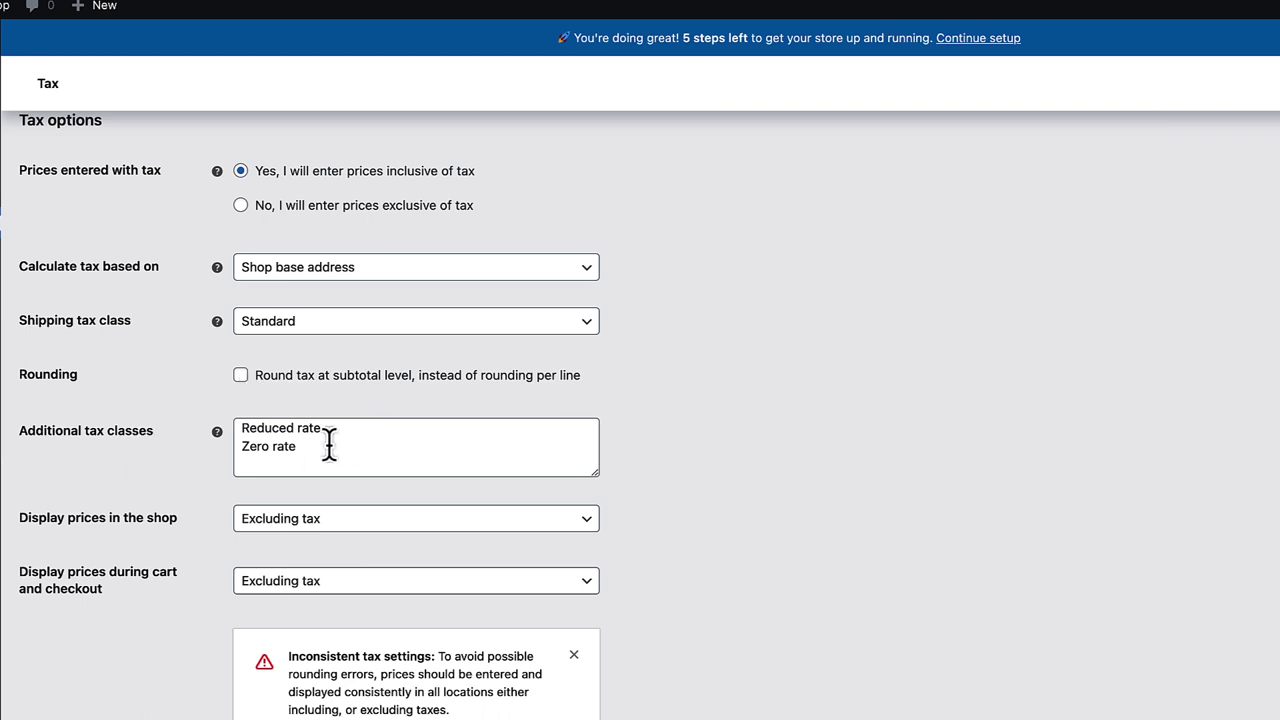
# - Replace the Additional tax classes list with just 'Books'
pyautogui.moveTo(331, 443); pyautogui.dragTo(216, 424)
pyautogui.press('BackSpace')
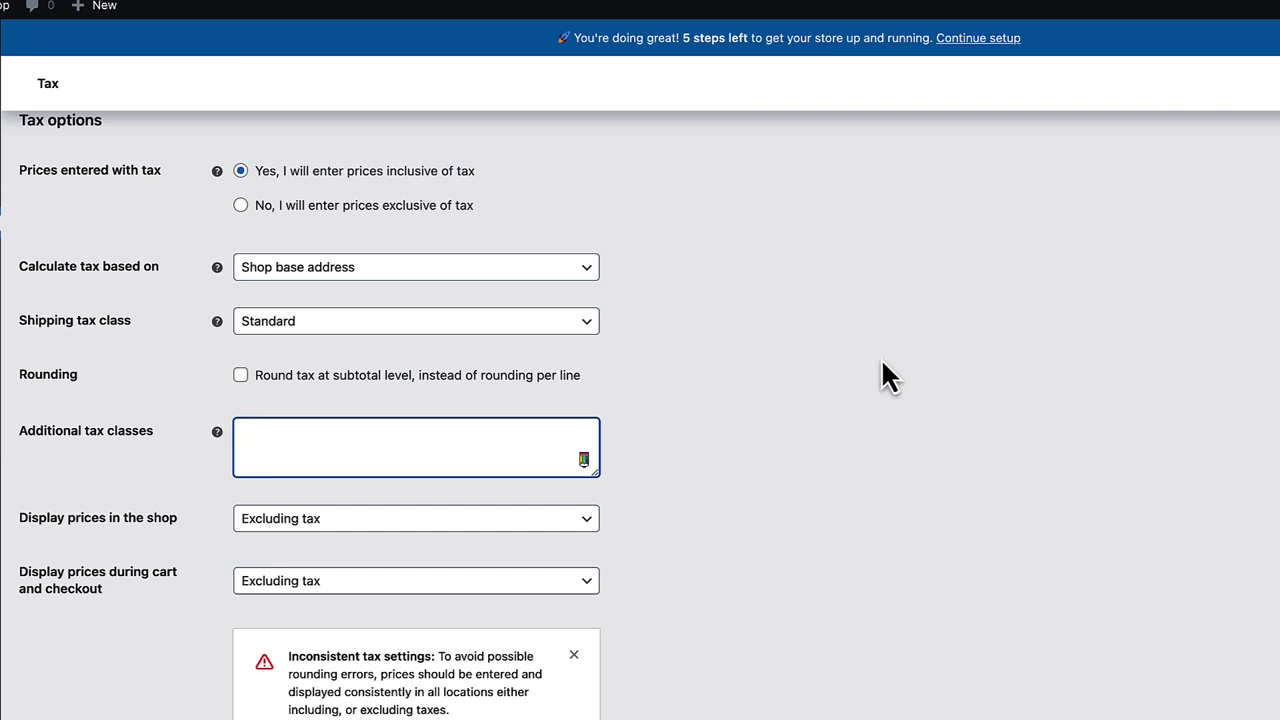
pyautogui.write('Books')
pyautogui.click(776, 389)
# - Display prices including tax in the shop and during cart and checkout
pyautogui.scroll(-2, 806, 372)
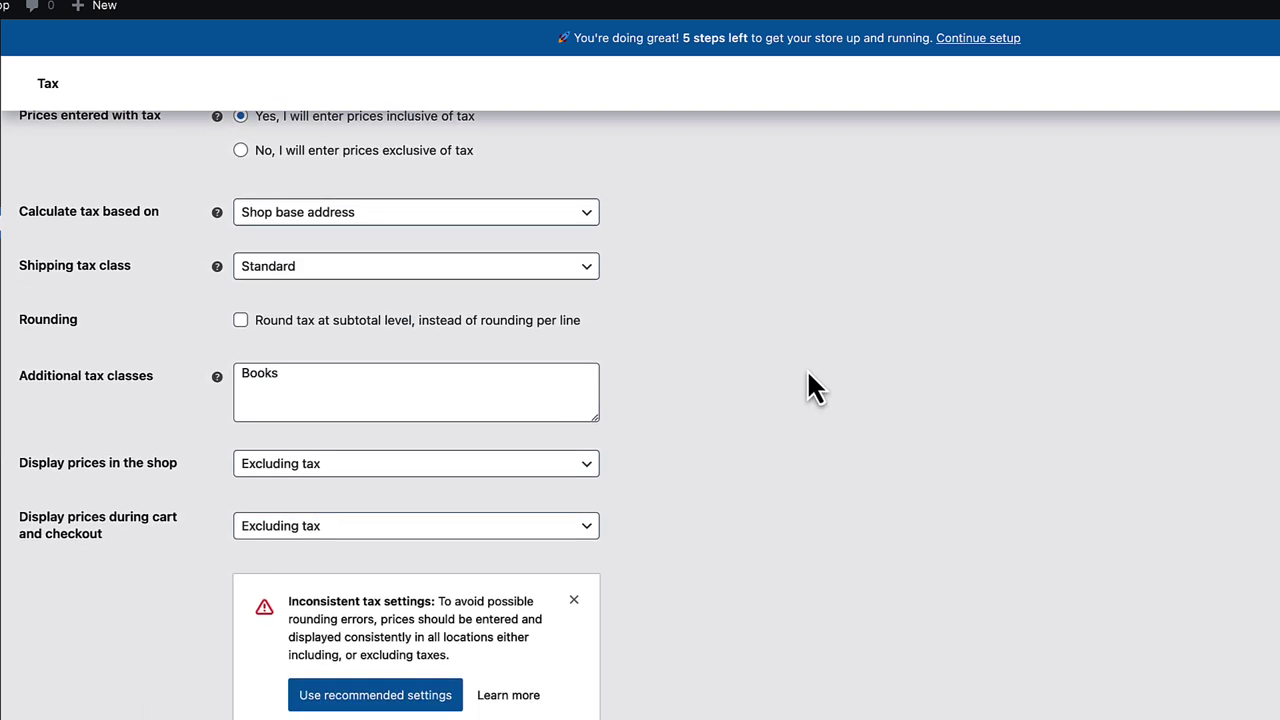
pyautogui.scroll(-3, 808, 373)
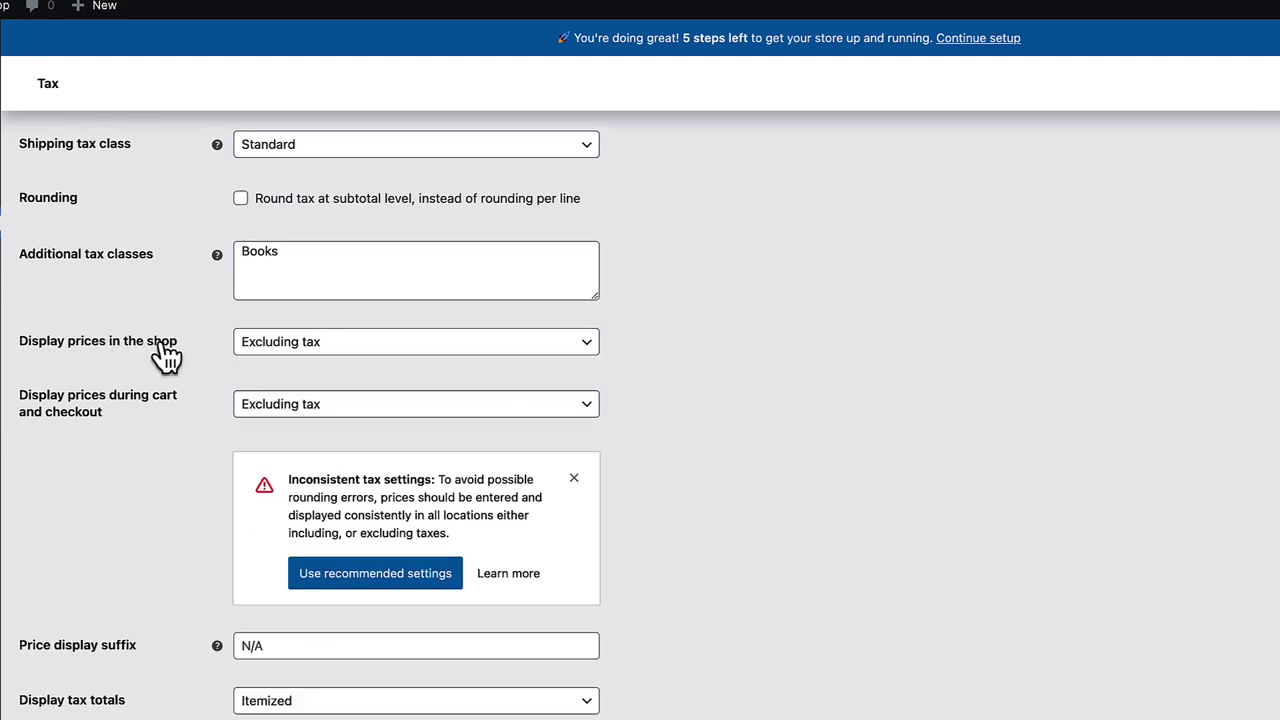
pyautogui.click(357, 350)
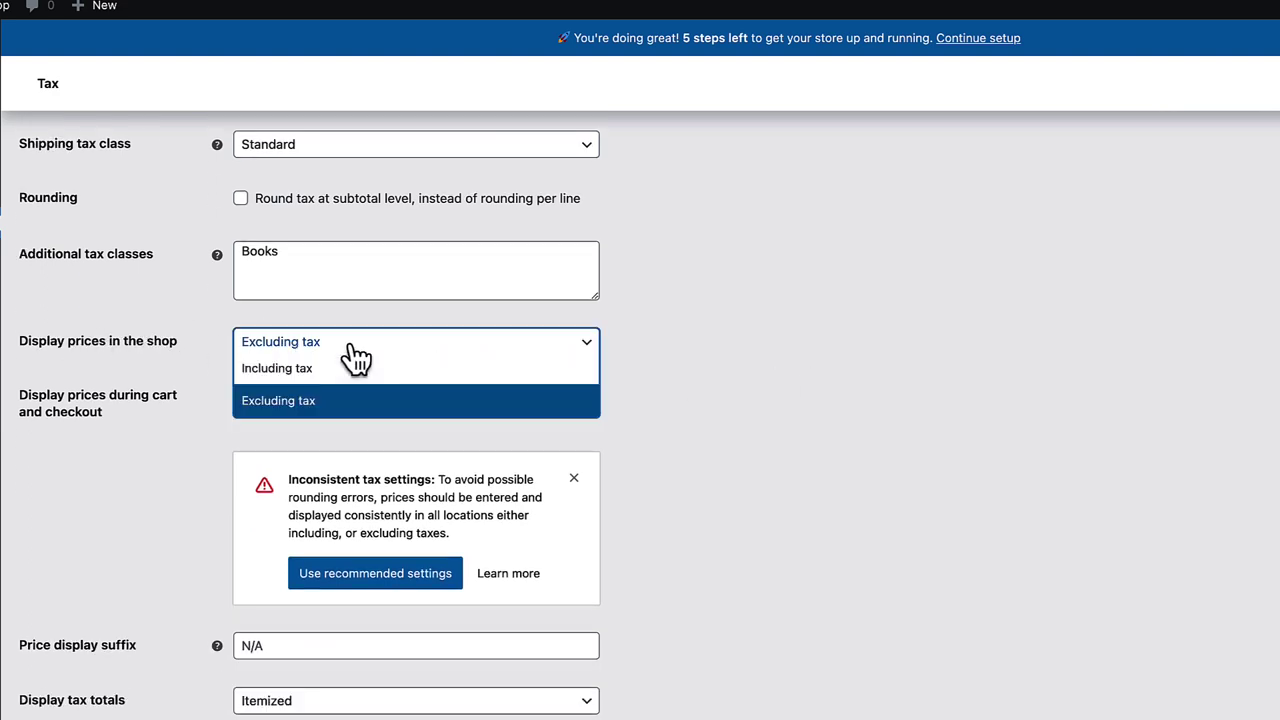
pyautogui.click(281, 364)
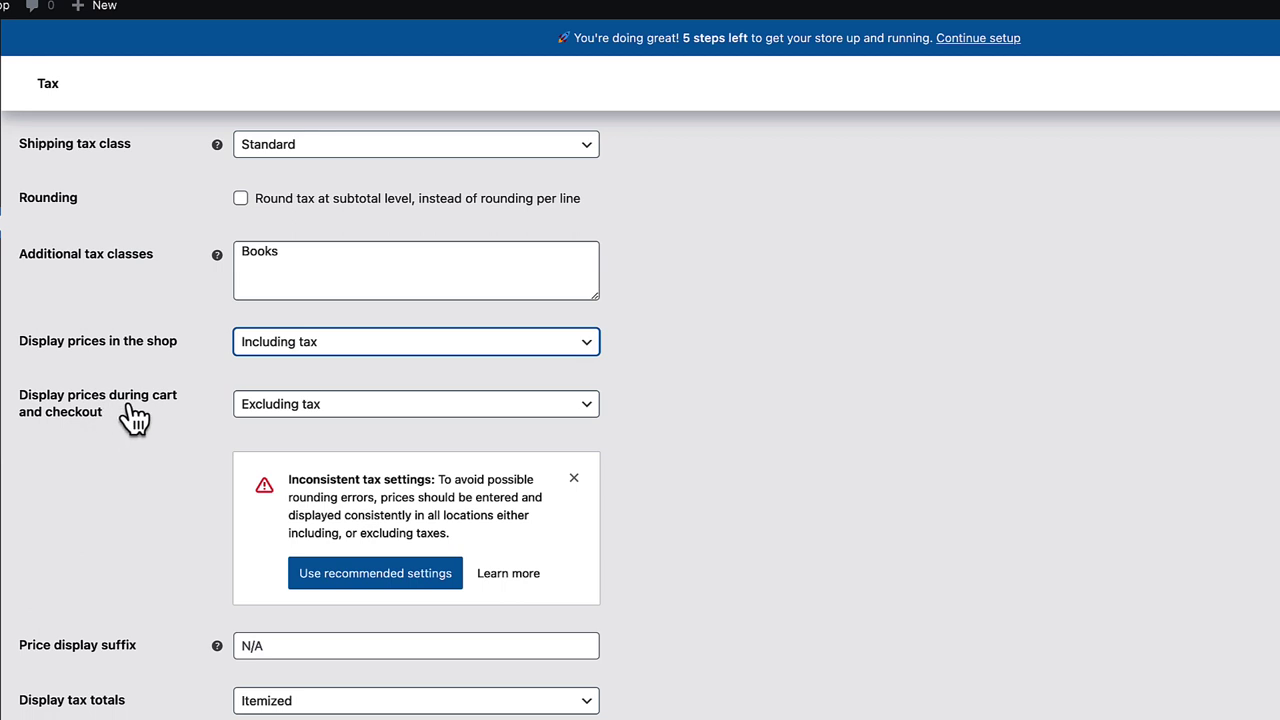
pyautogui.click(340, 410)
pyautogui.click(335, 428)
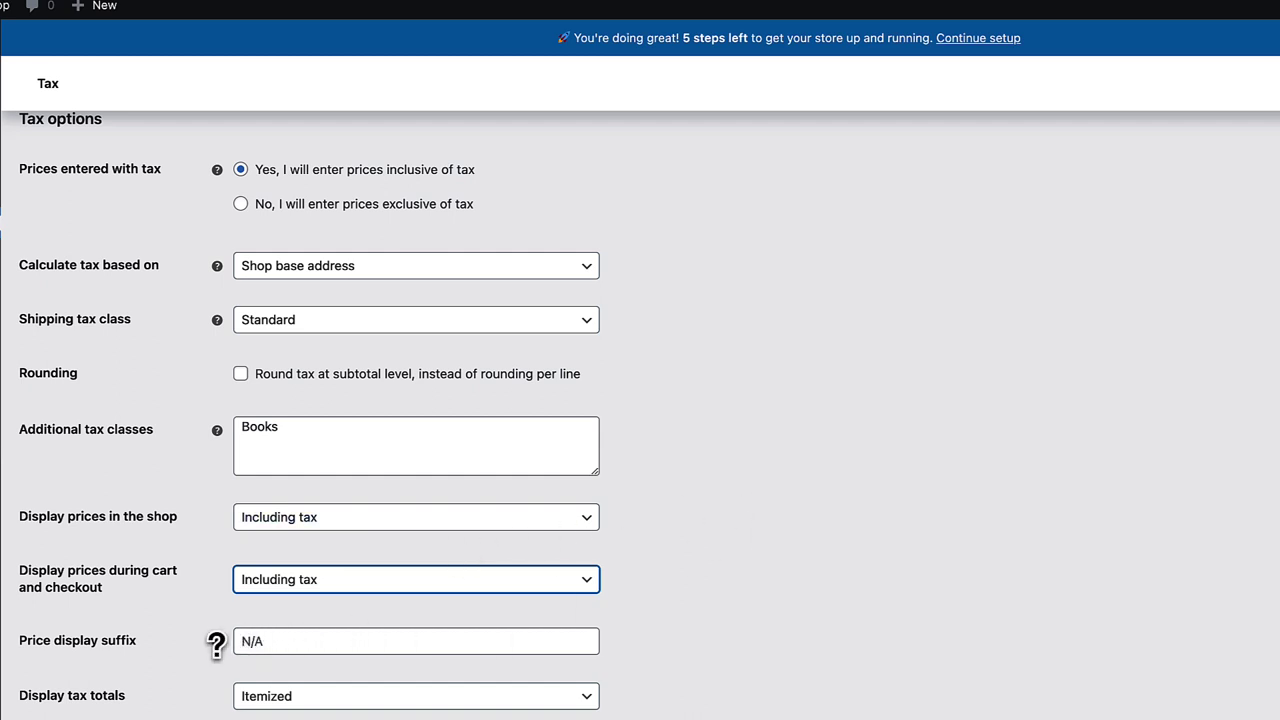
pyautogui.moveTo(217, 641)
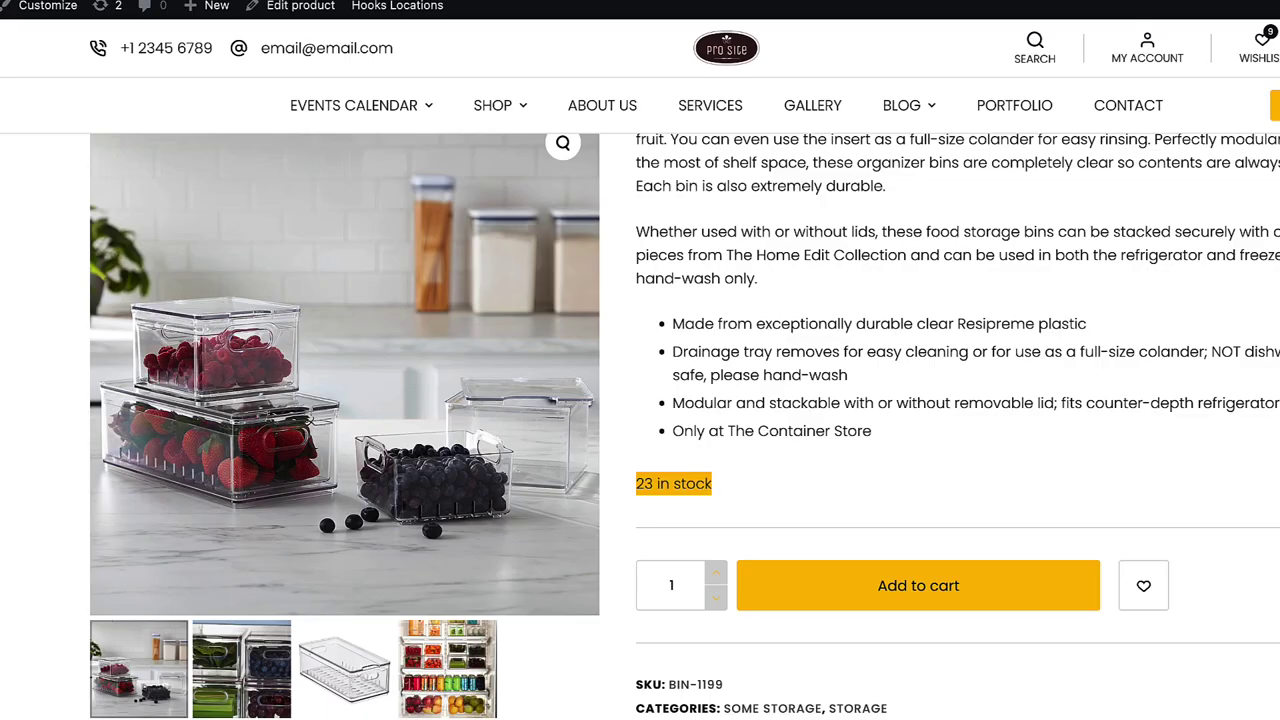
pyautogui.scroll(4, 800, 191)
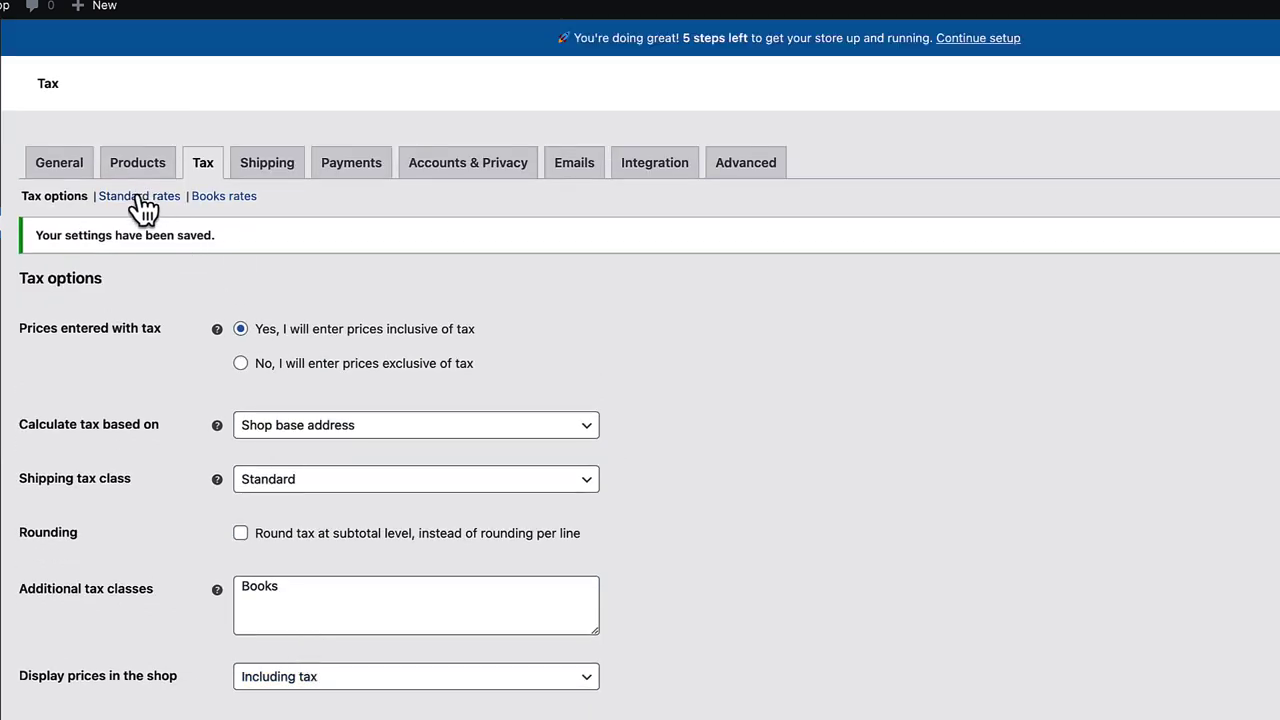
# - Add an EE row with a 20% rate to the Standard tax rates
pyautogui.click(141, 197)
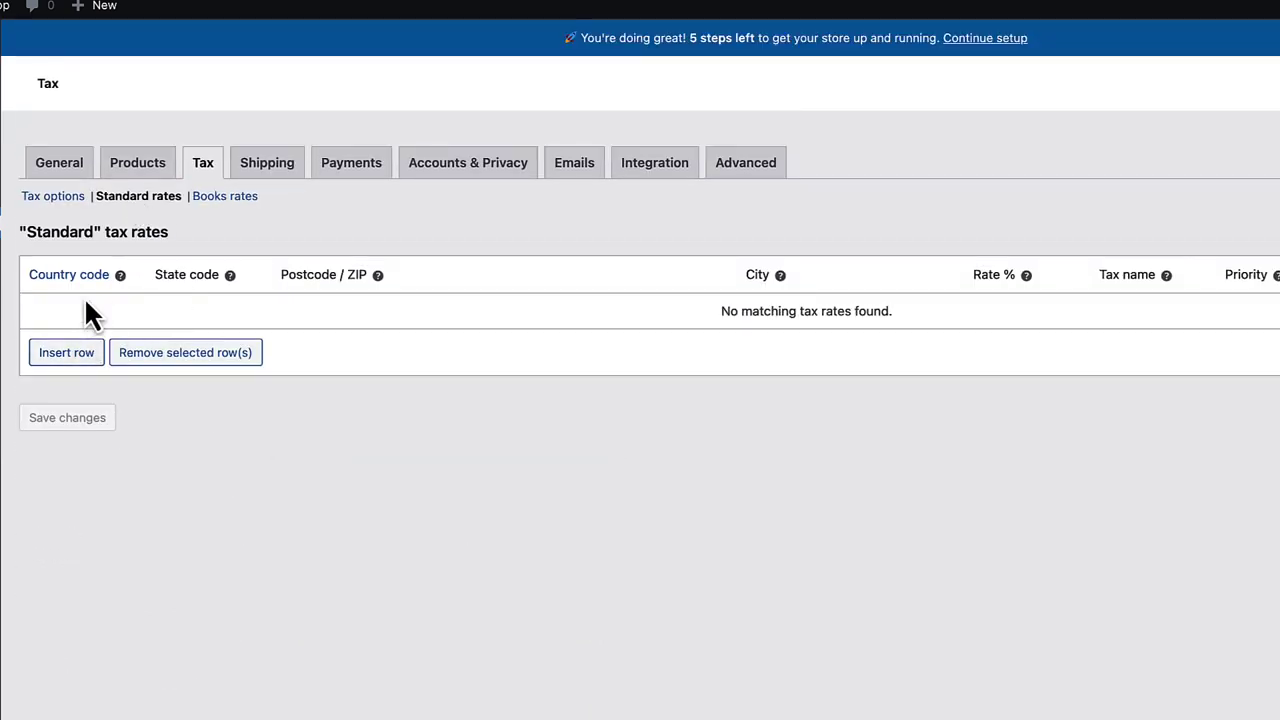
pyautogui.click(66, 352)
pyautogui.click(73, 312)
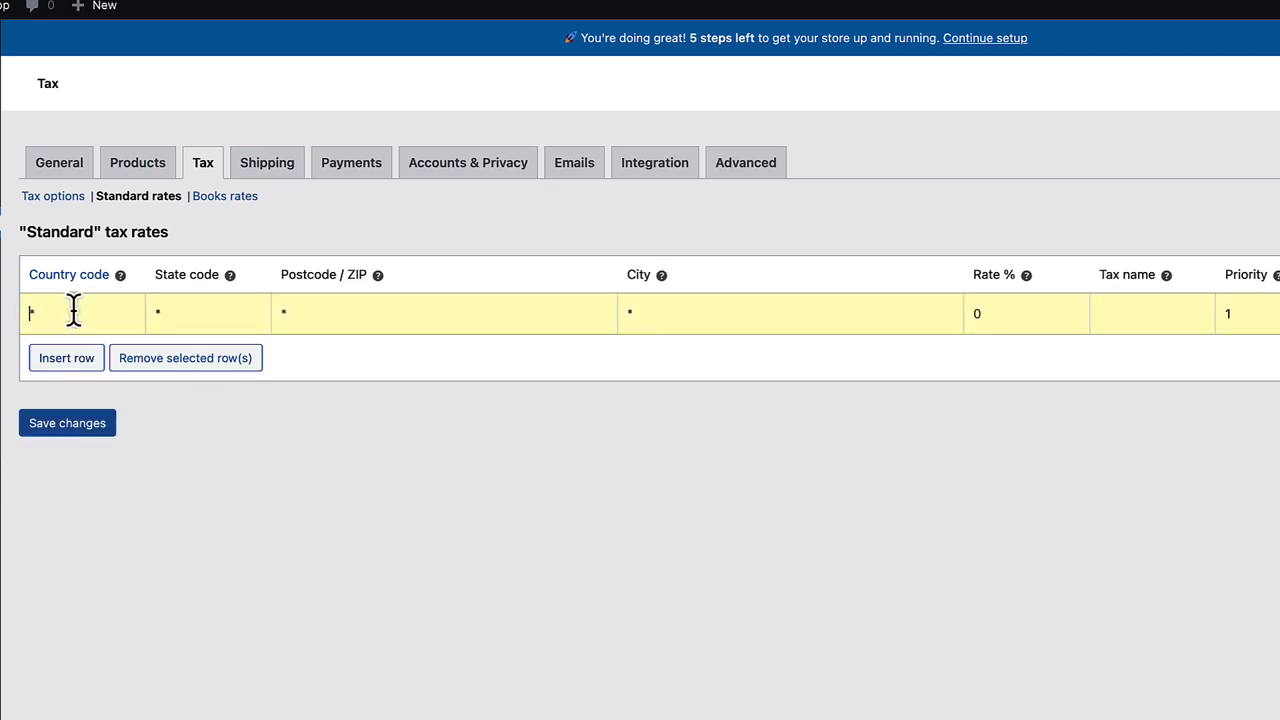
pyautogui.write('EE')
pyautogui.click(994, 318)
pyautogui.write('20')
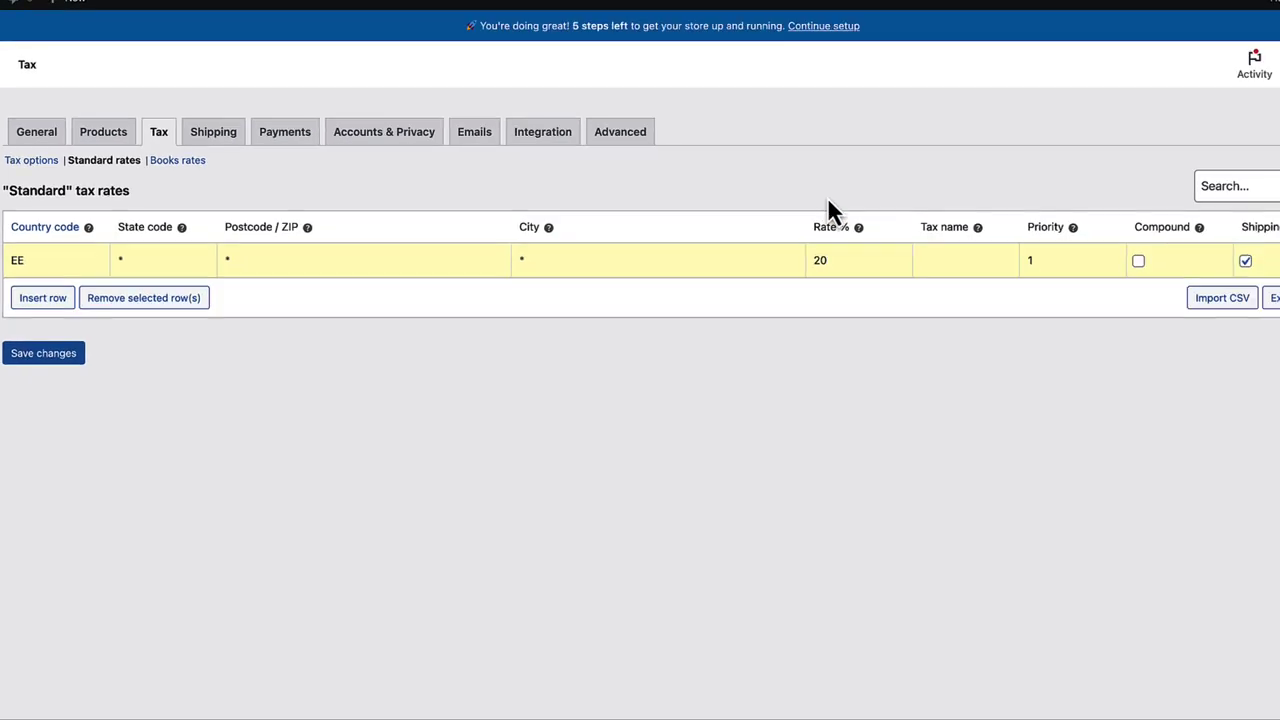
# - Add an FI row at 0%, save the Standard rates, and show the Books rates
pyautogui.click(62, 358)
pyautogui.click(29, 296)
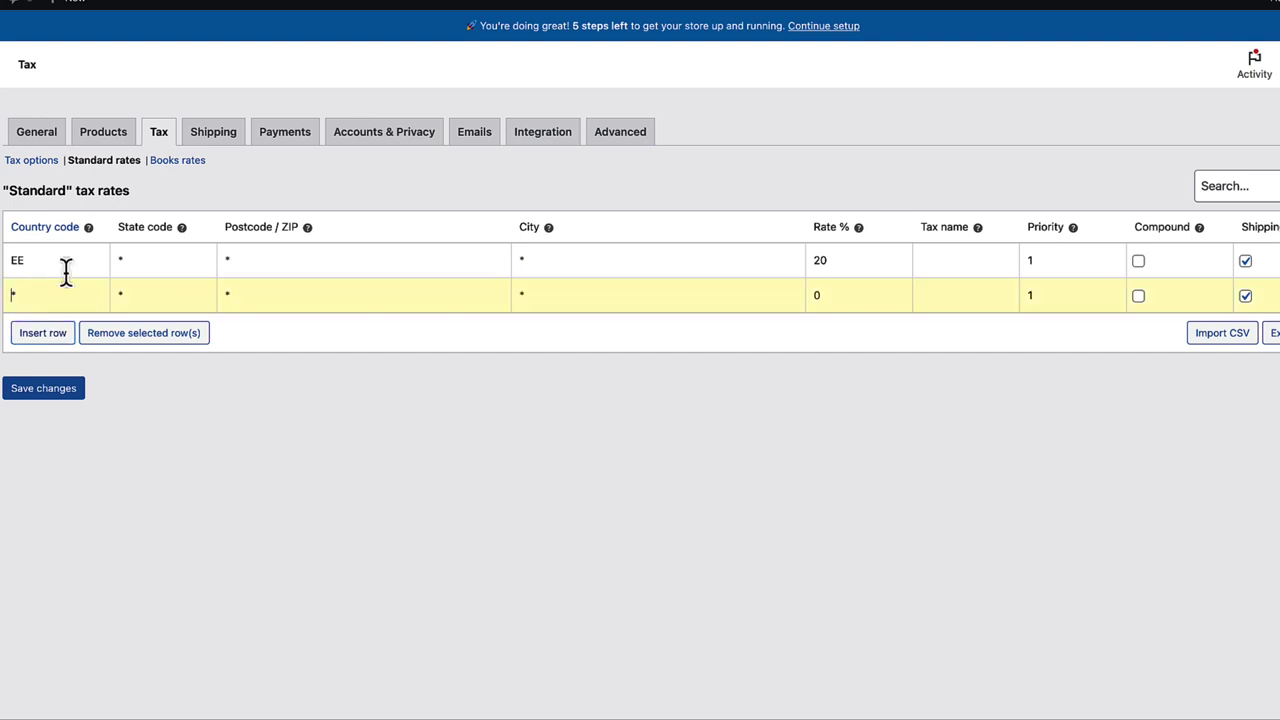
pyautogui.write('FI')
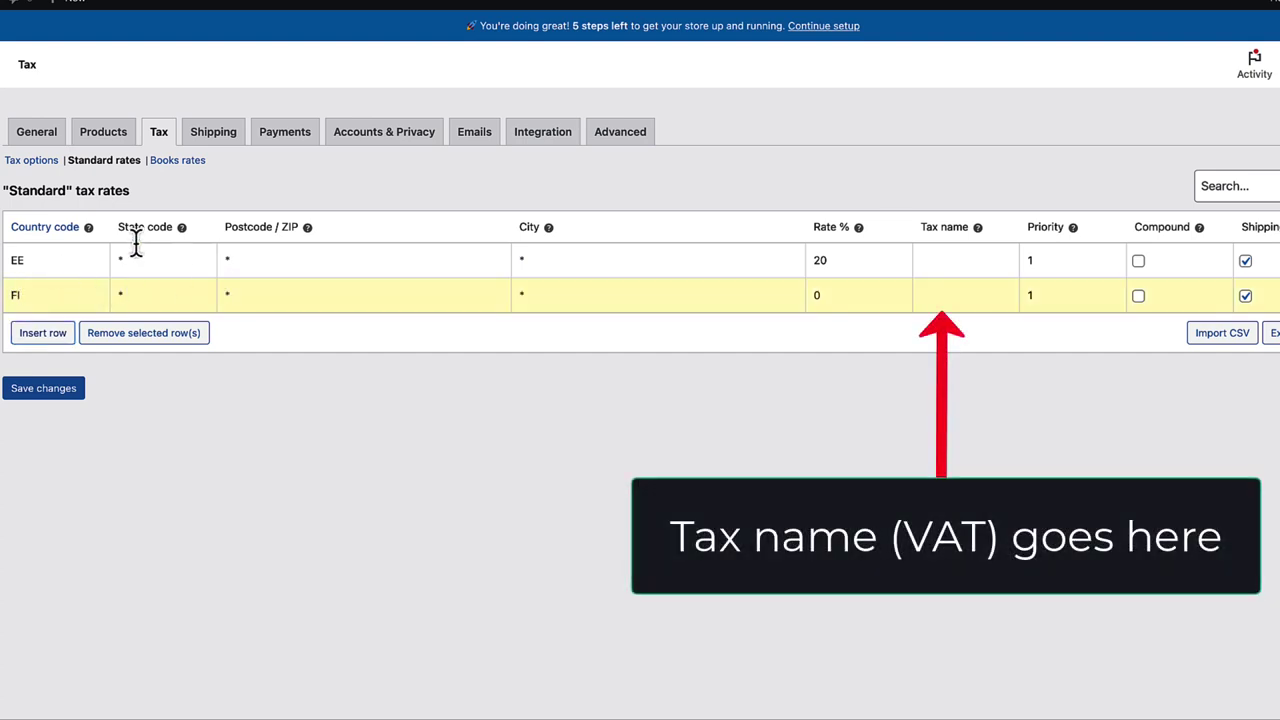
pyautogui.click(808, 294)
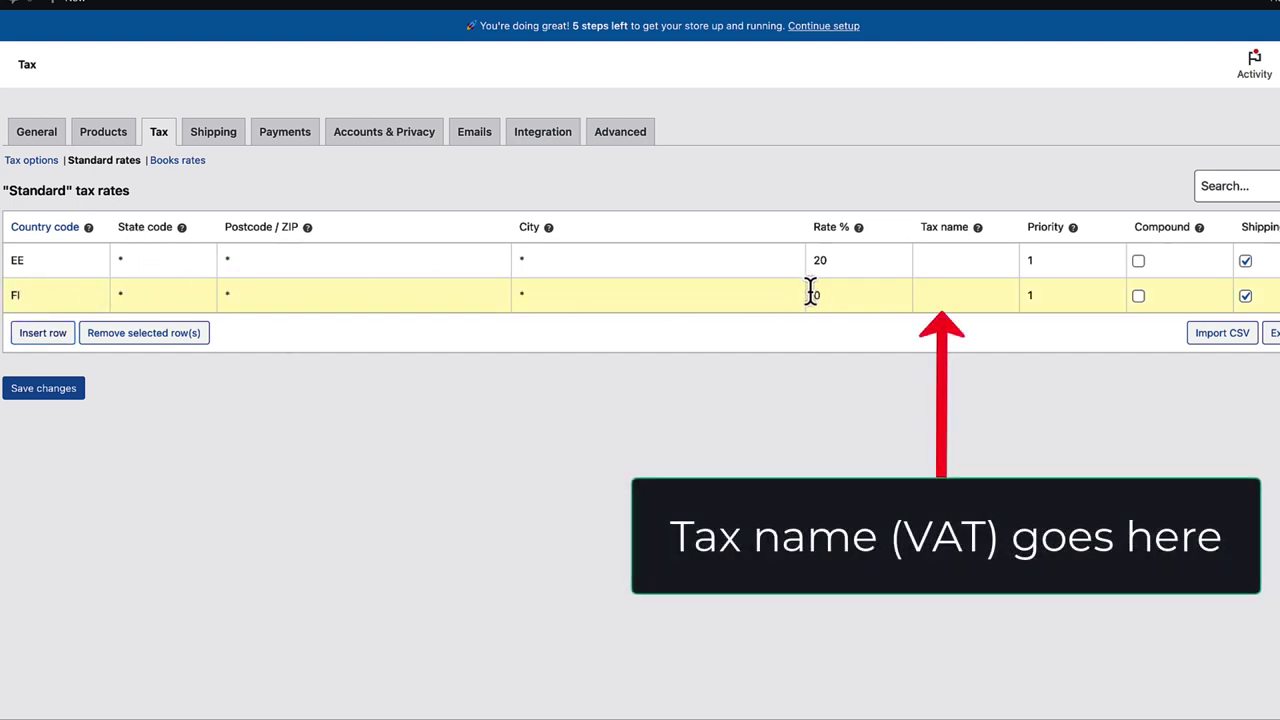
pyautogui.write('0')
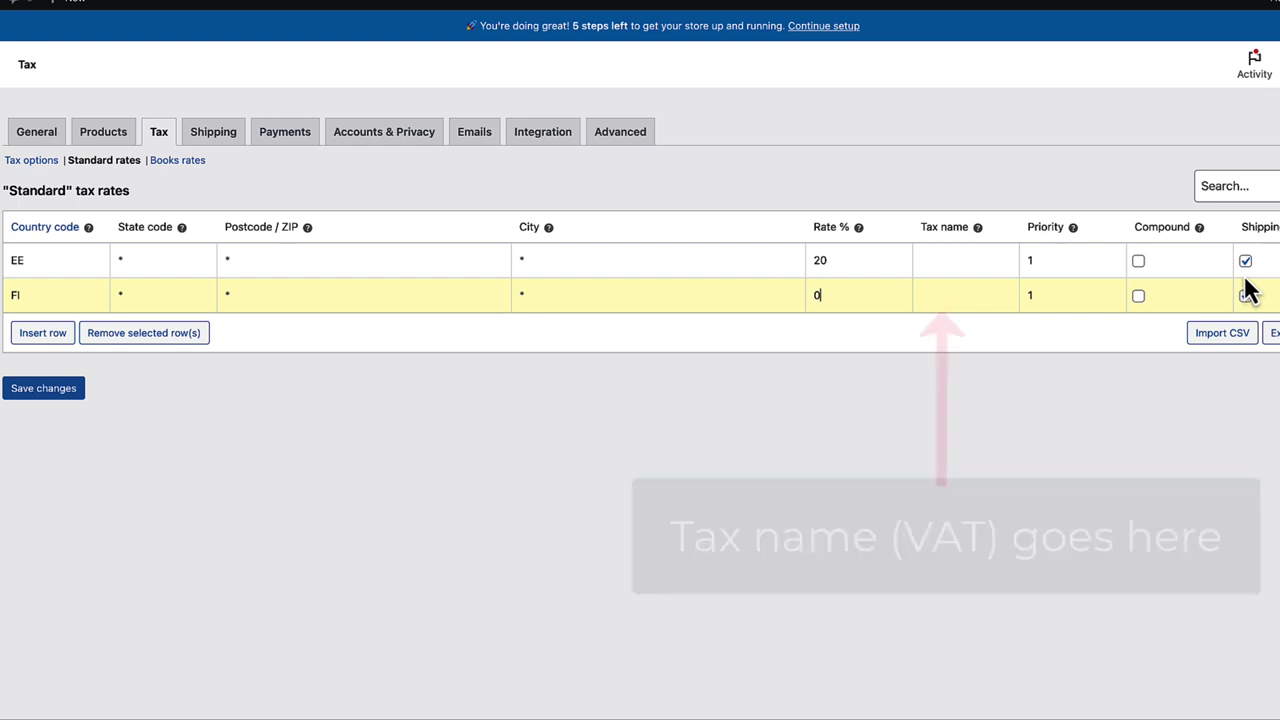
pyautogui.click(44, 389)
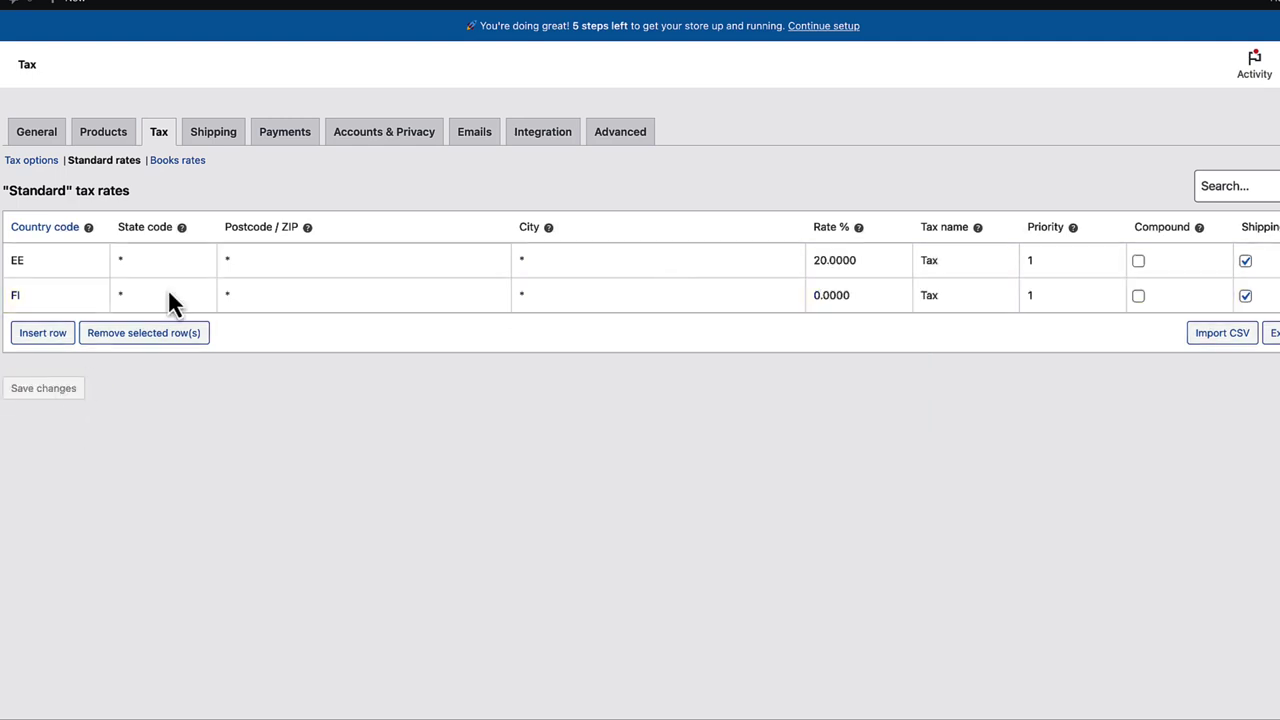
pyautogui.click(171, 166)
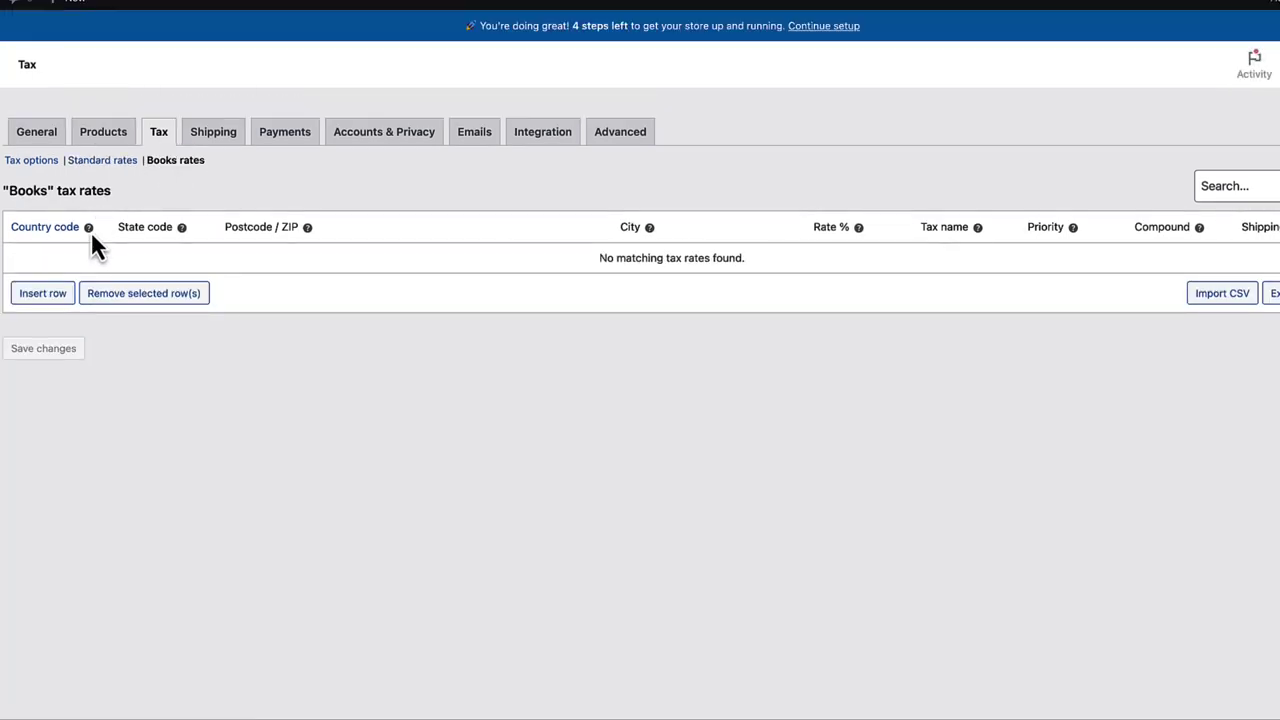
# - Add Books tax rate rows for EE at 9% and FI at 0%, and save them
pyautogui.click(42, 293)
pyautogui.click(34, 258)
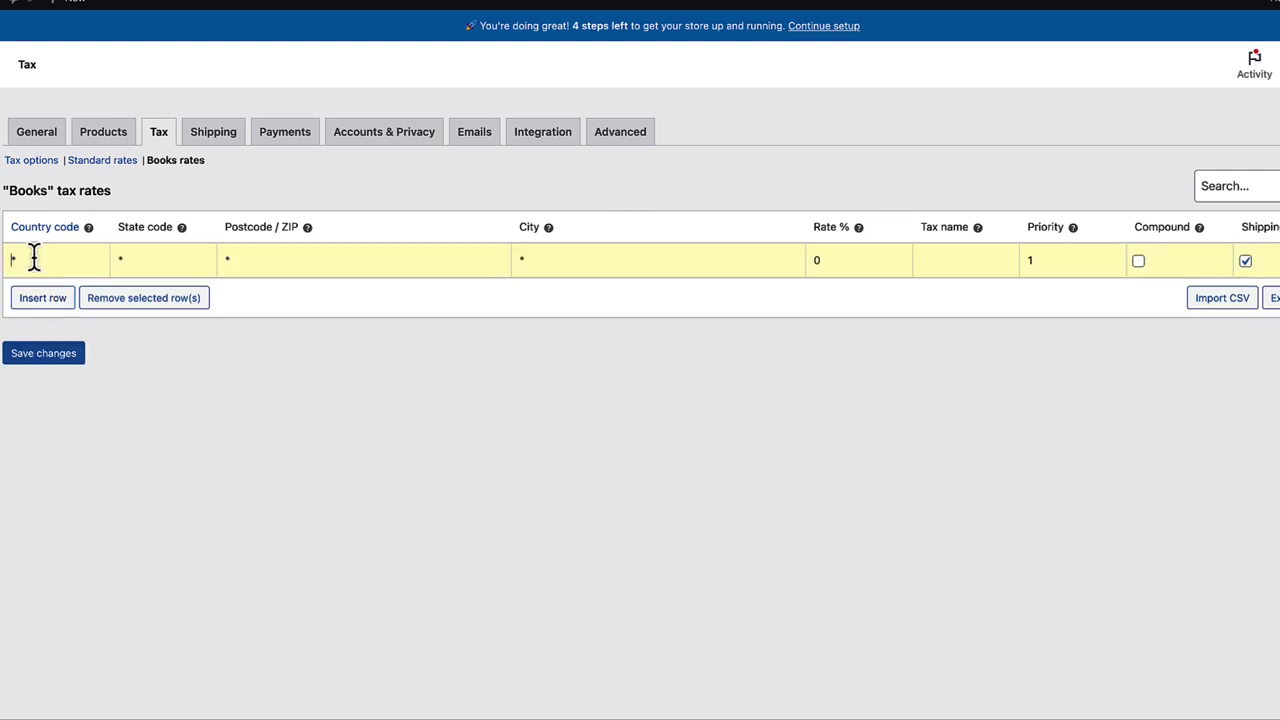
pyautogui.write('EE')
pyautogui.click(816, 260)
pyautogui.click(43, 298)
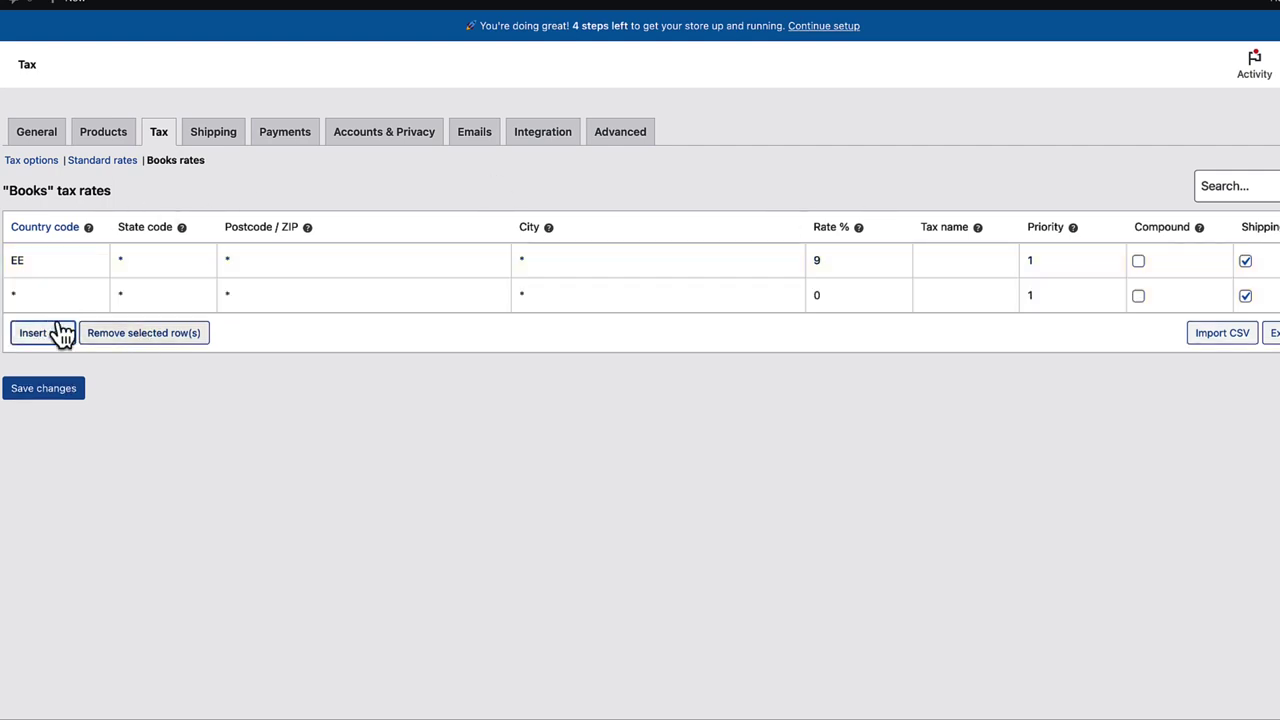
pyautogui.click(36, 290)
pyautogui.write('FI')
pyautogui.click(818, 295)
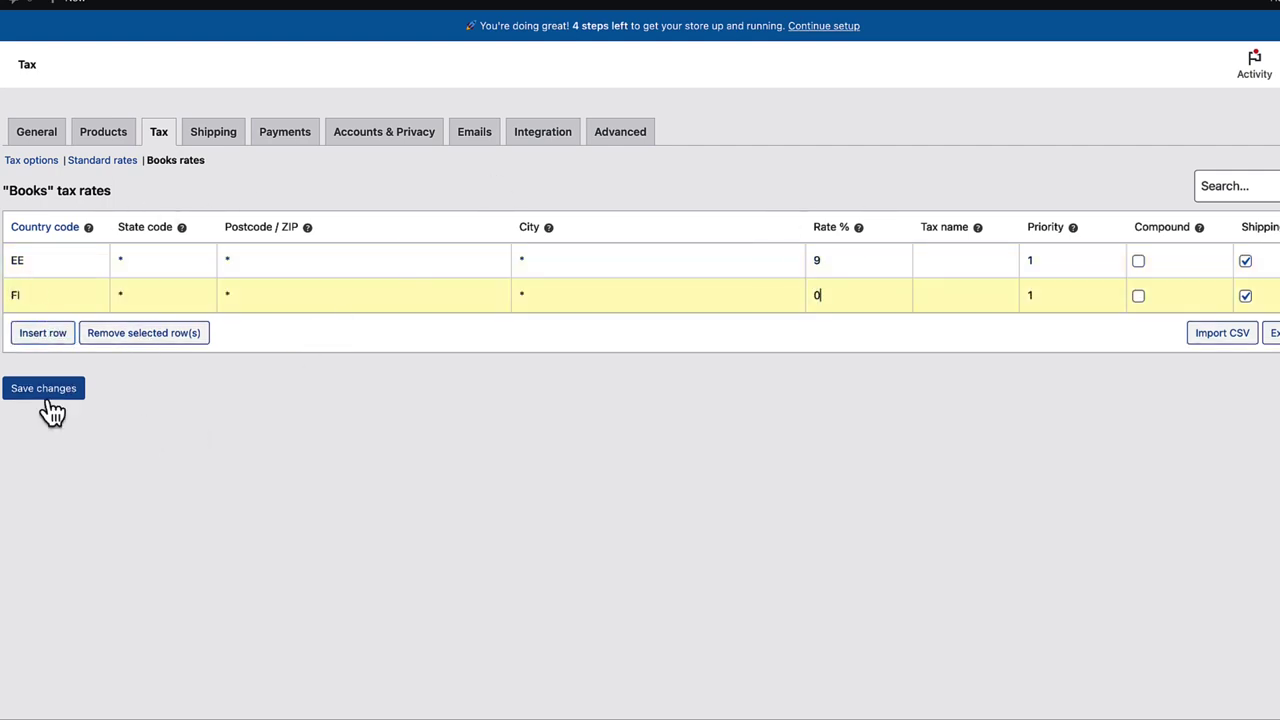
pyautogui.click(44, 389)
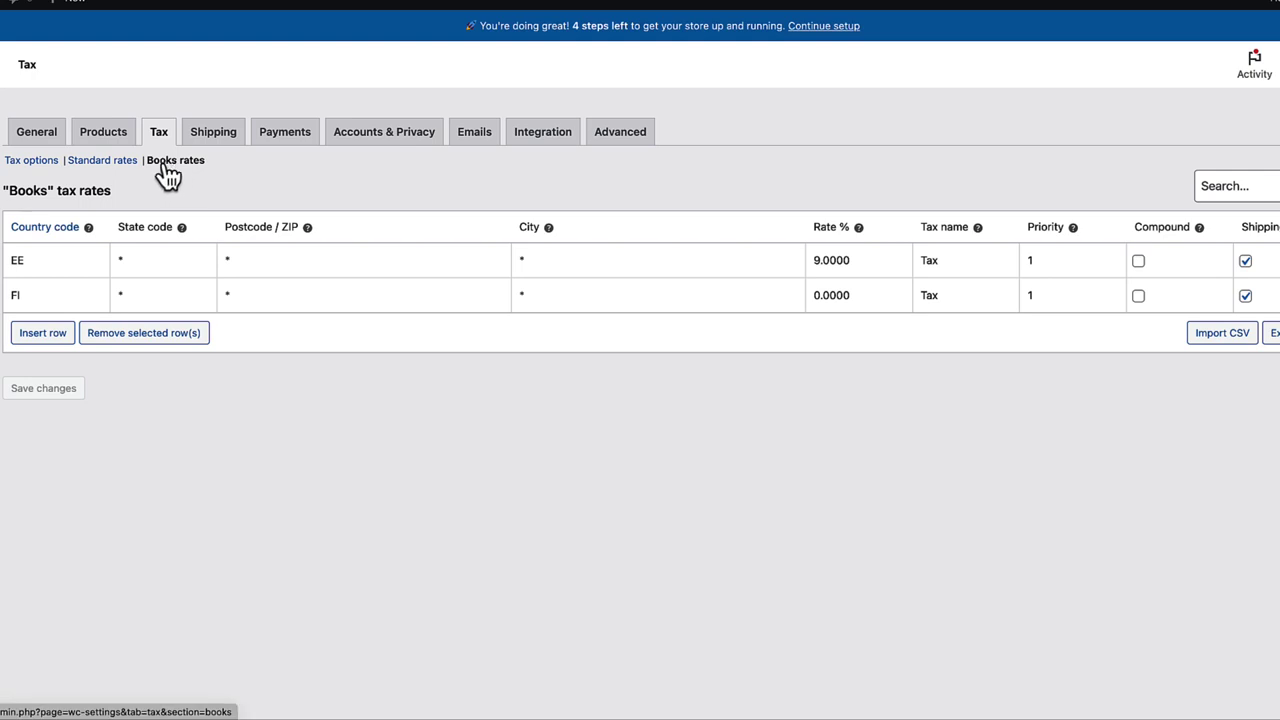
# - Start a new product and set its tax class to Books
pyautogui.moveTo(1, 392)
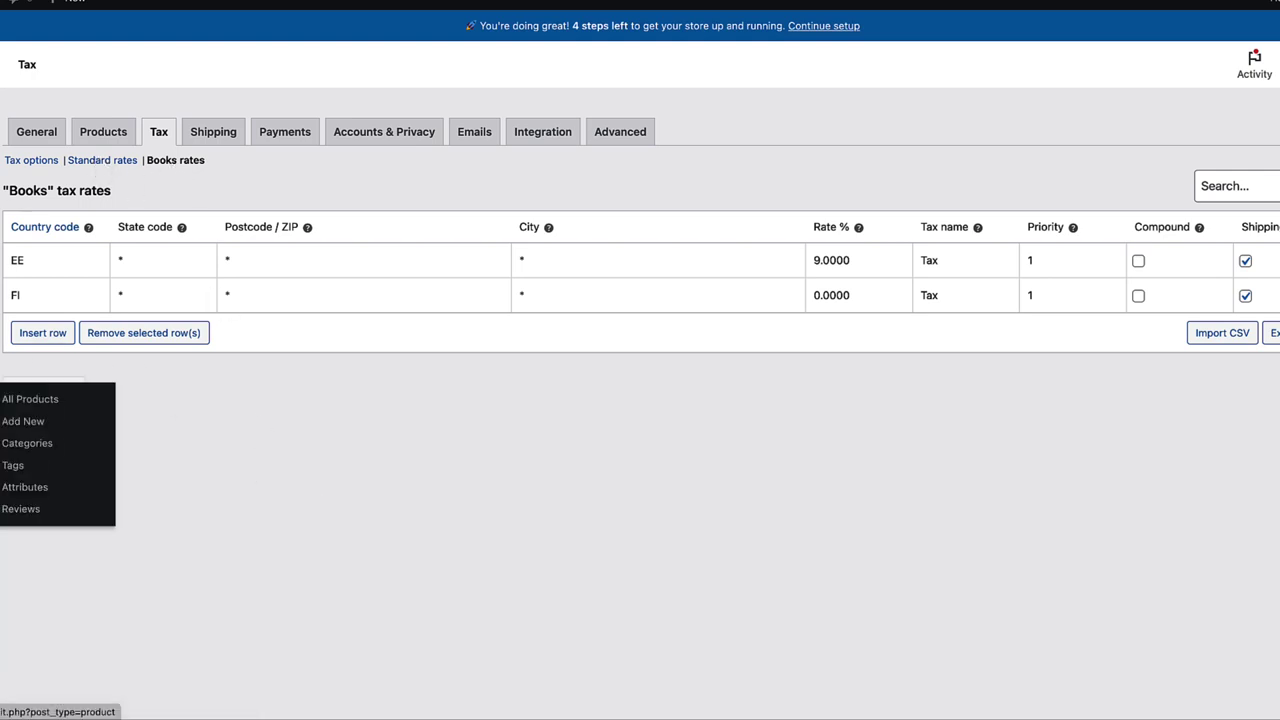
pyautogui.click(34, 425)
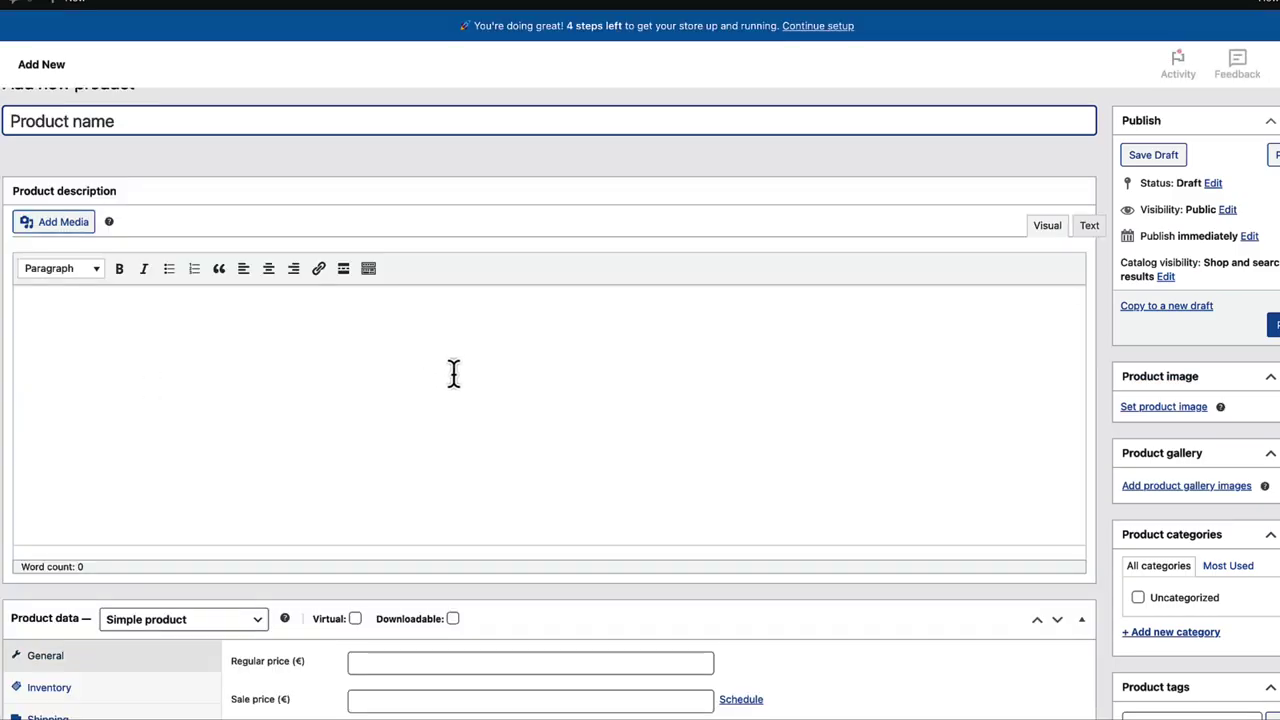
pyautogui.scroll(-3, 451, 371)
pyautogui.click(395, 510)
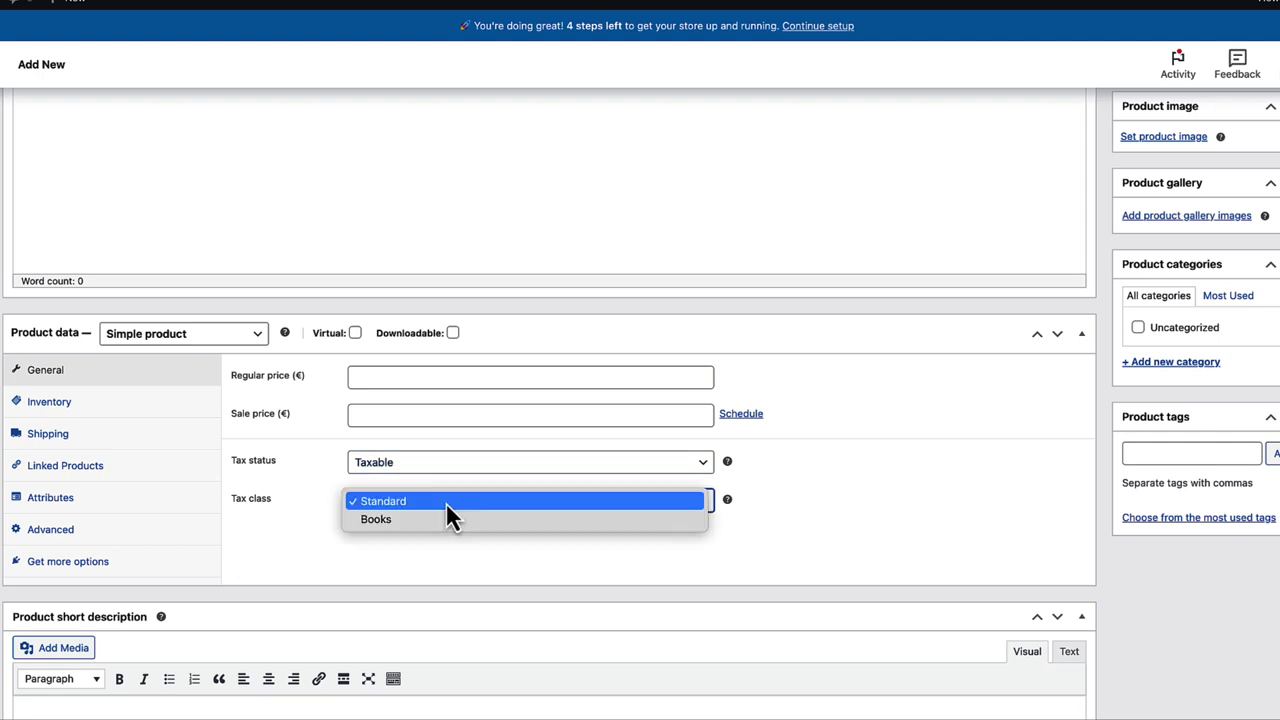
pyautogui.click(373, 521)
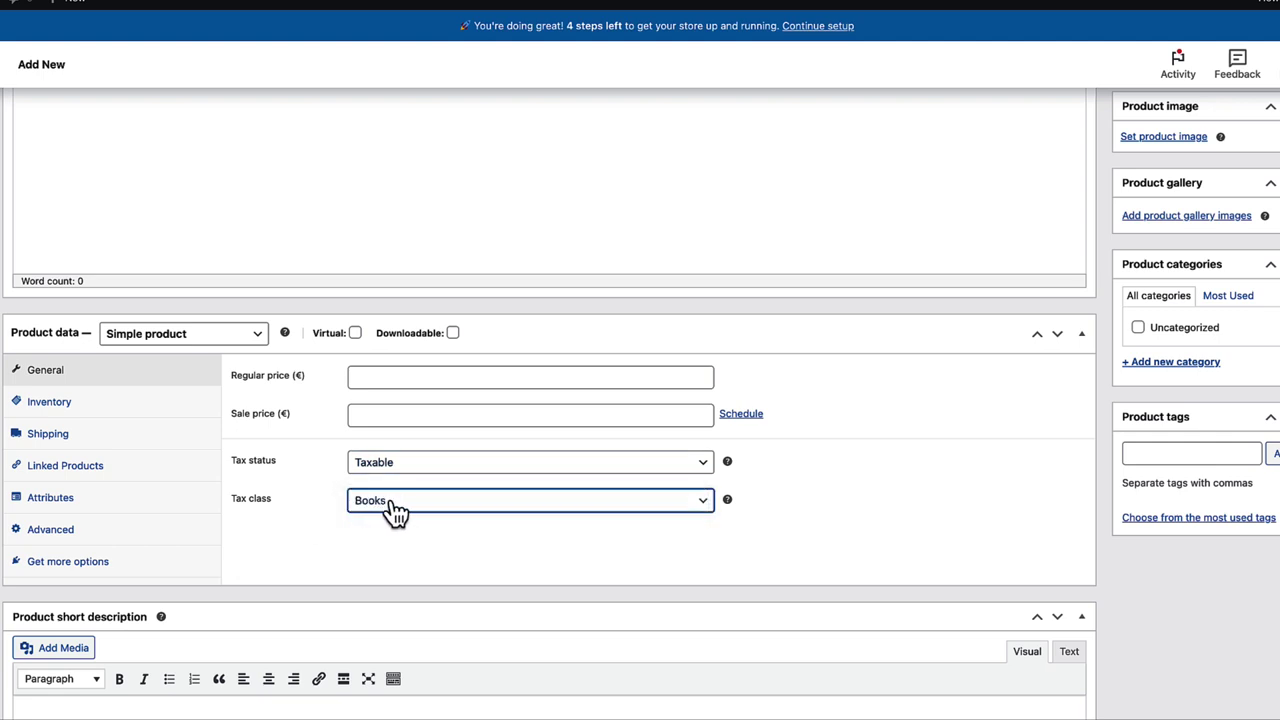
pyautogui.click(388, 500)
pyautogui.click(390, 500)
# - Name the product 'Game of thrones' and confirm its Books tax class
pyautogui.scroll(5, 340, 480)
pyautogui.click(70, 155)
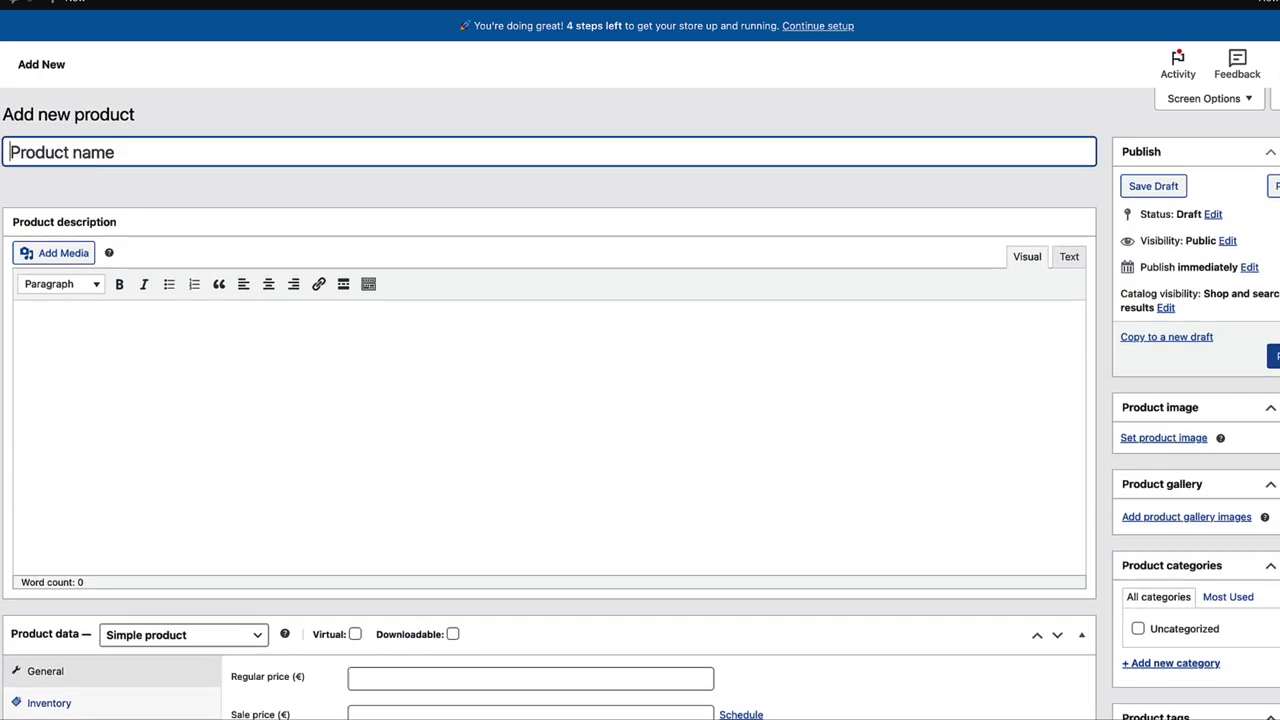
pyautogui.write('Game of thrones')
pyautogui.scroll(-3, 578, 315)
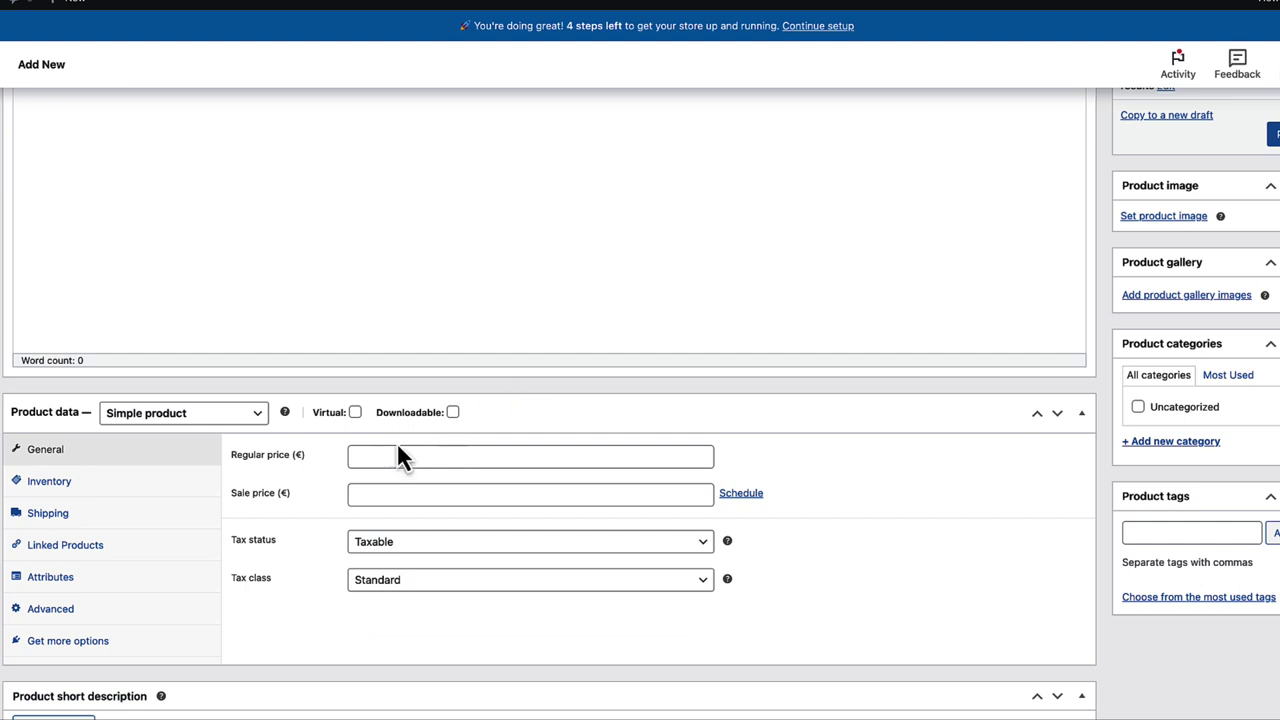
pyautogui.click(405, 582)
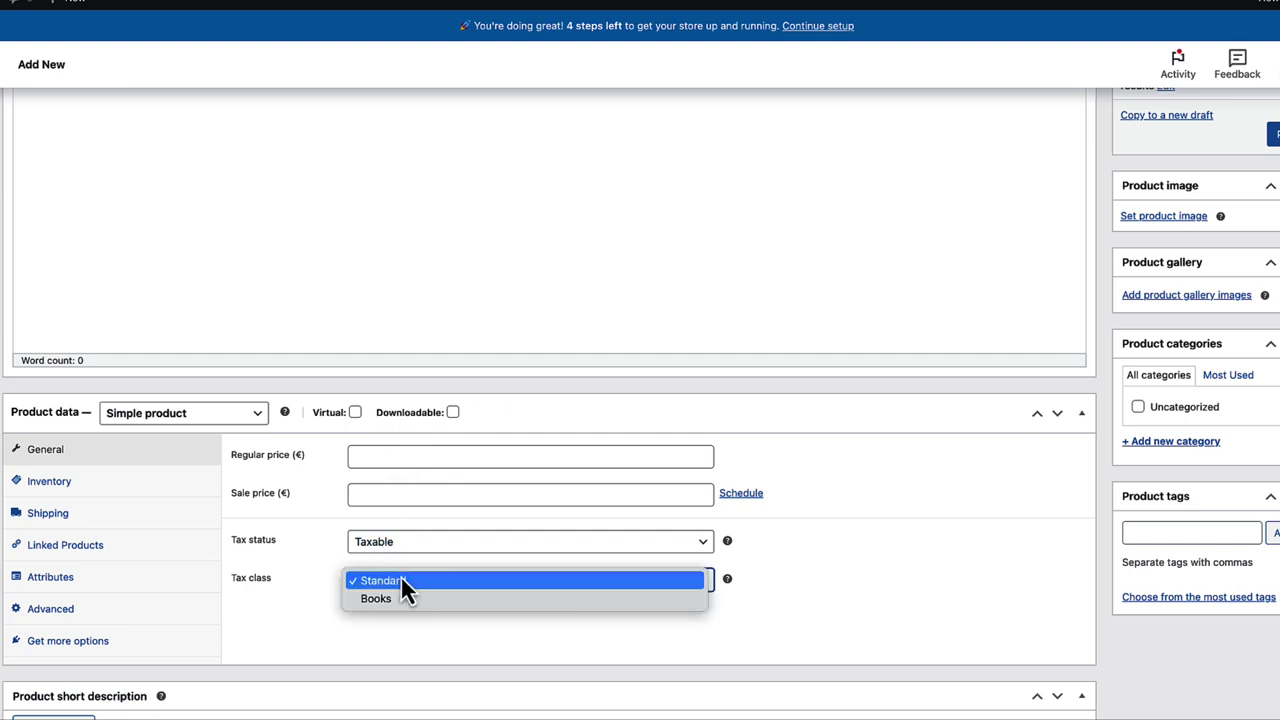
pyautogui.click(398, 606)
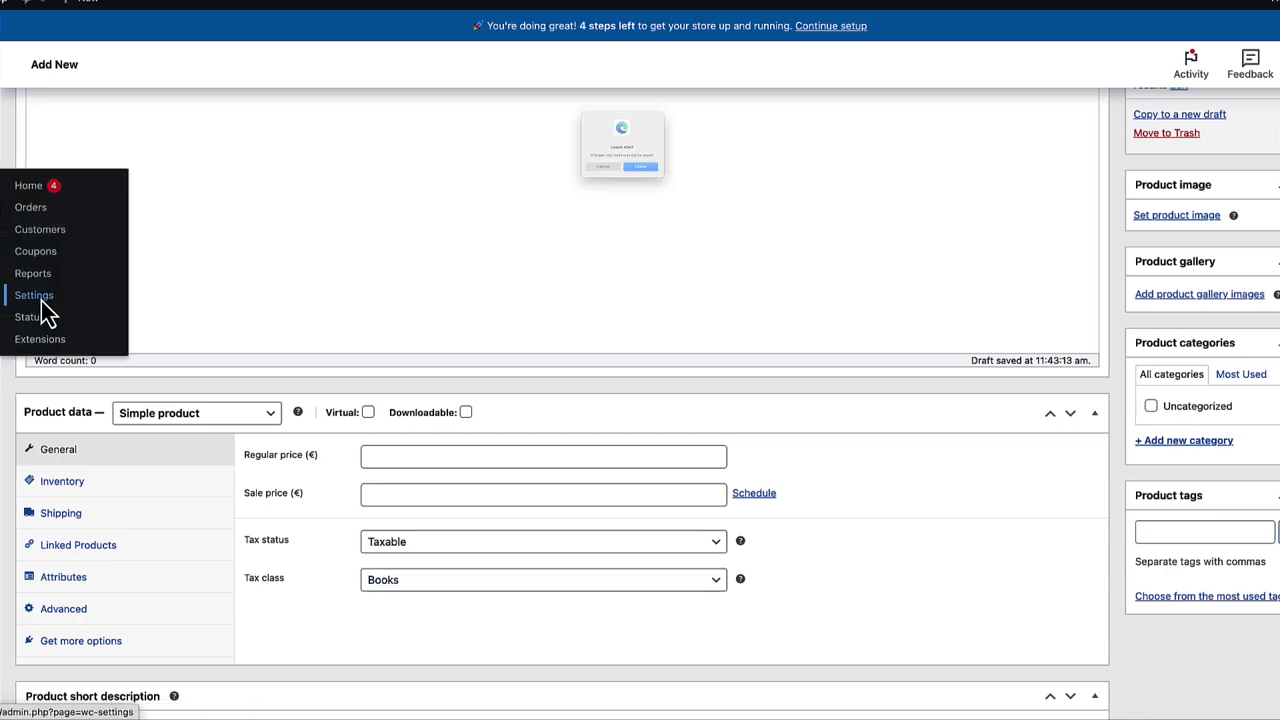
# - Leave the product editor, review the Estonia zone's Free shipping, and show Shipping options
pyautogui.click(38, 297)
pyautogui.click(672, 201)
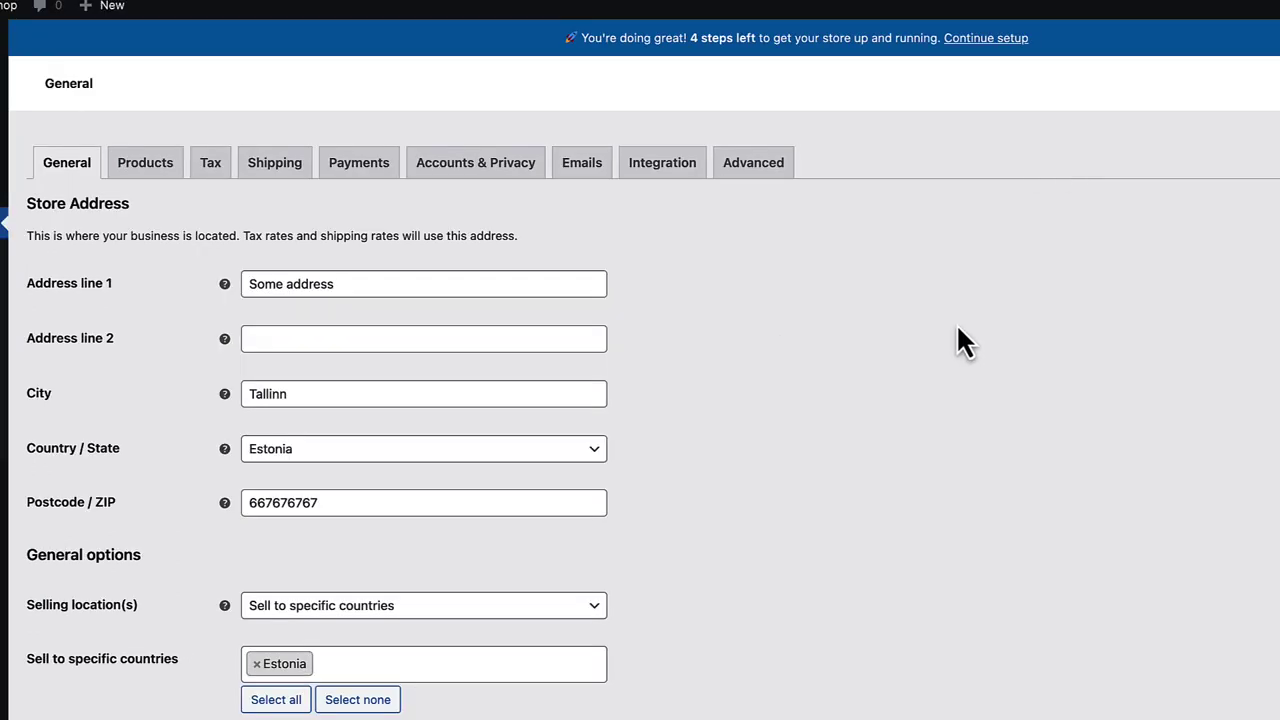
pyautogui.click(272, 170)
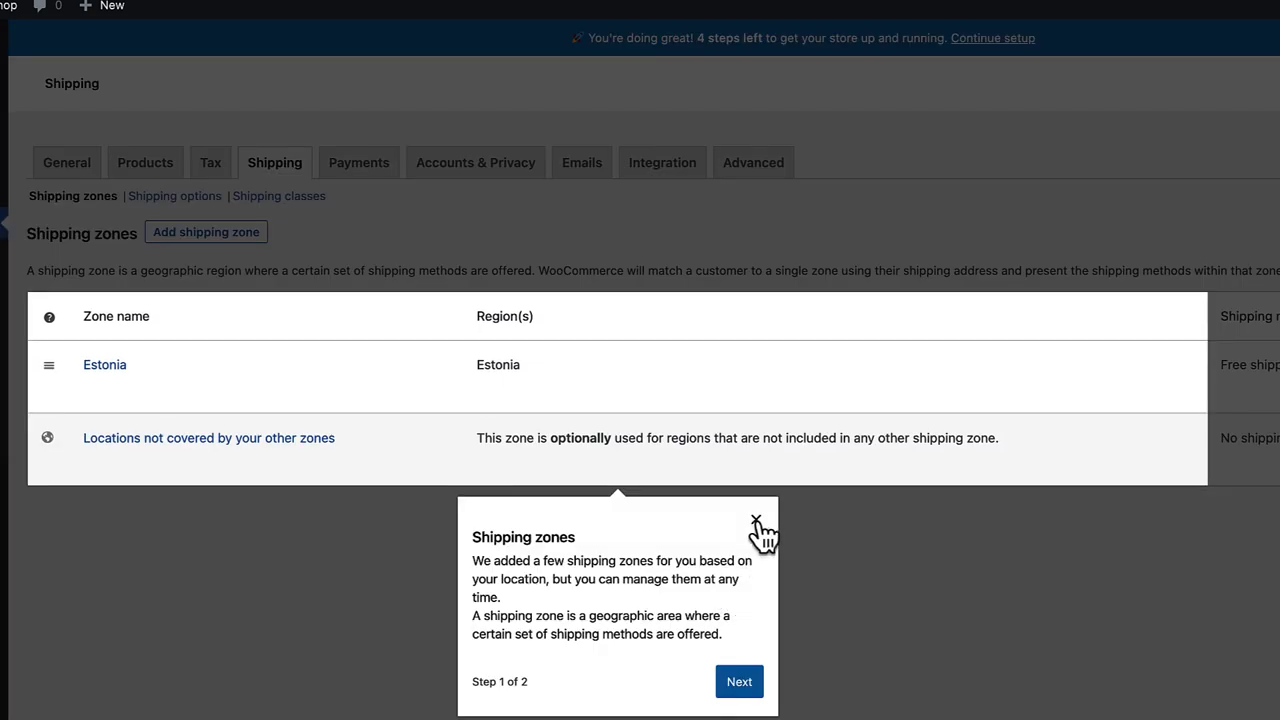
pyautogui.click(756, 521)
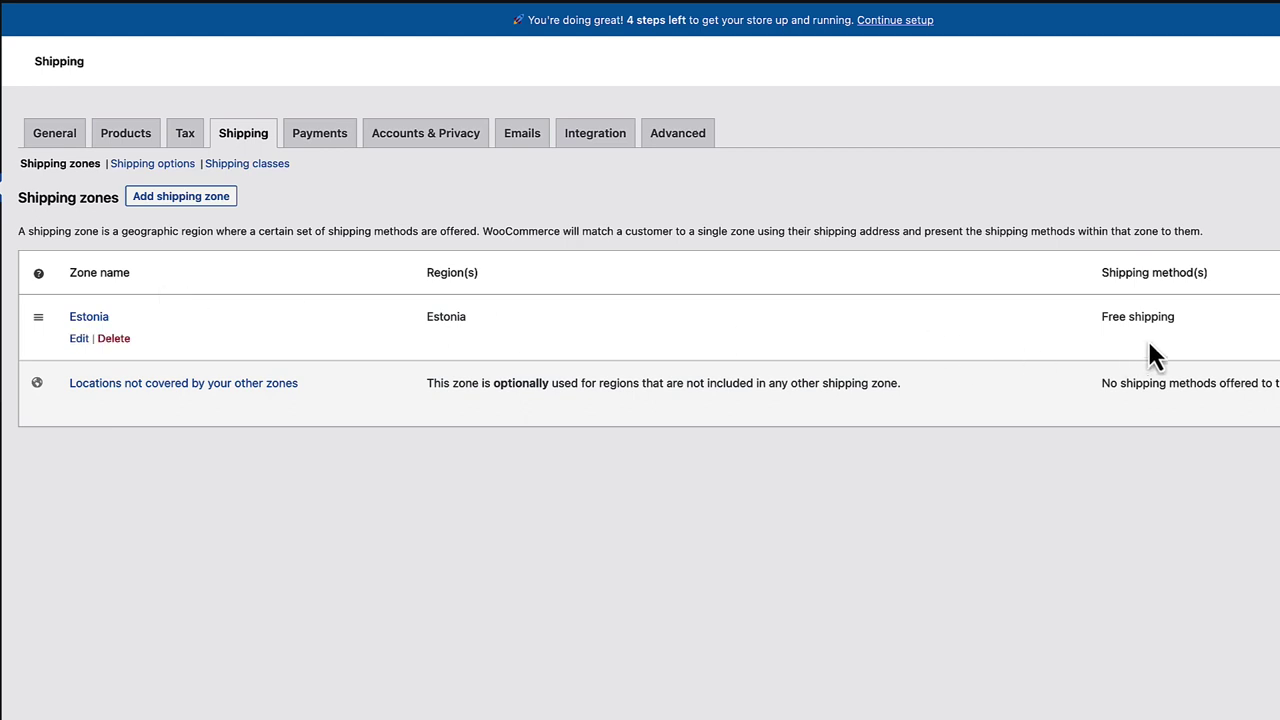
pyautogui.moveTo(1186, 316); pyautogui.dragTo(1098, 313)
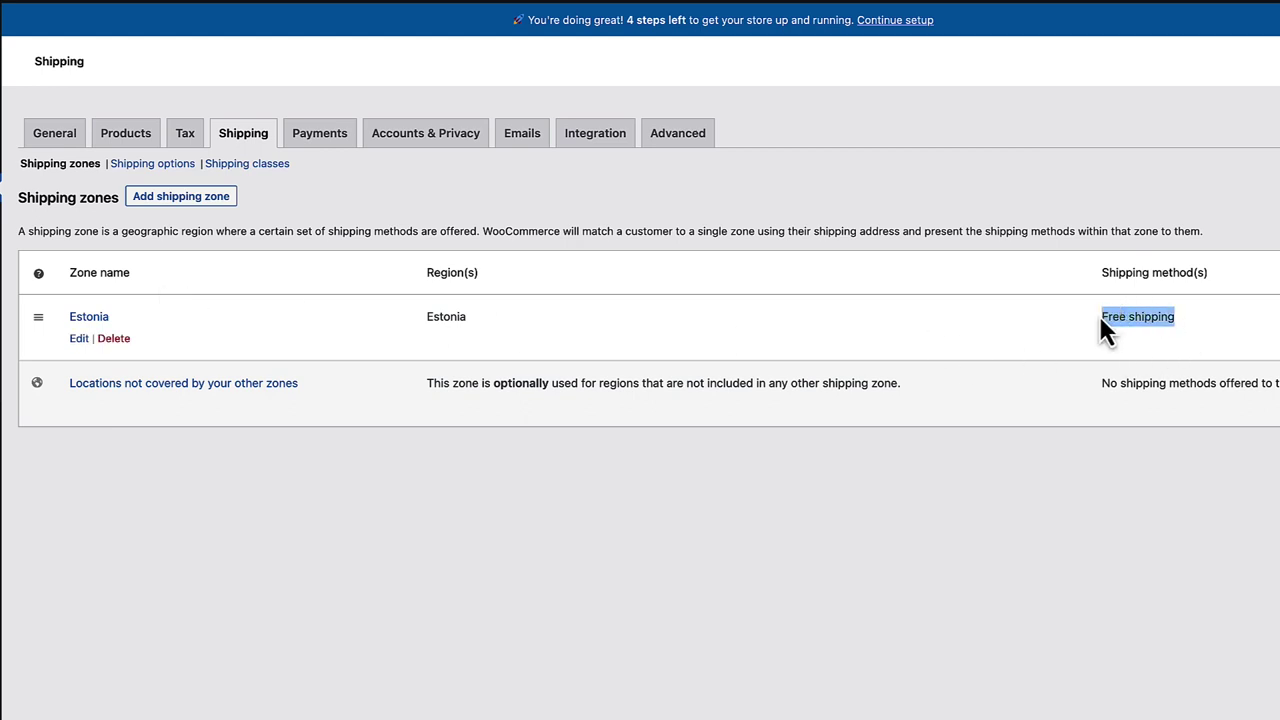
pyautogui.click(989, 552)
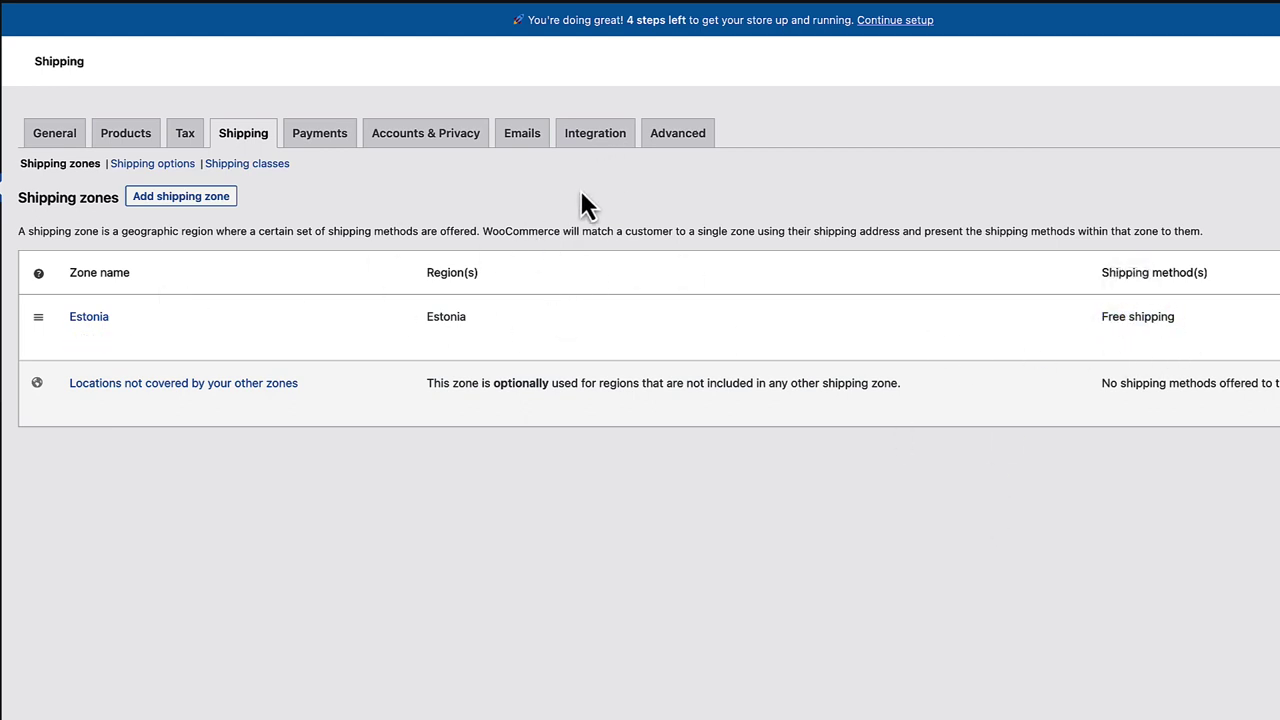
pyautogui.click(153, 165)
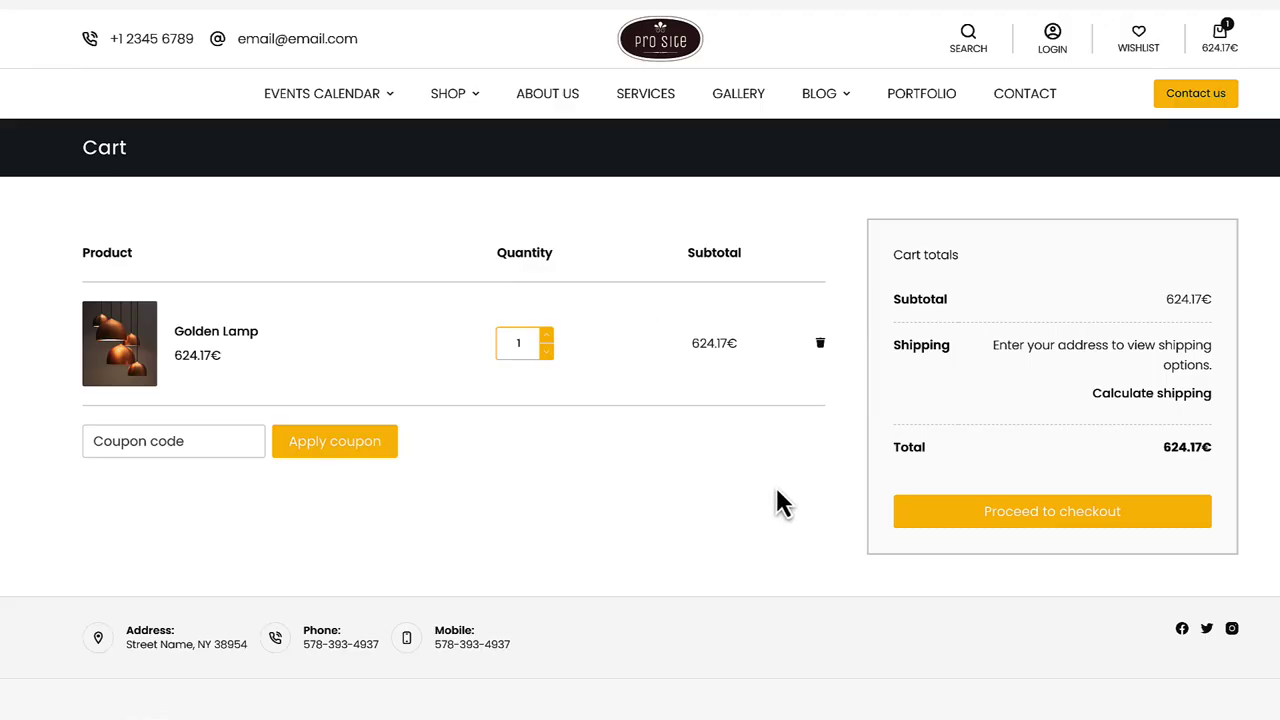
# - Recalculate cart shipping for Estonia, city Tallinn, postcode 10001
pyautogui.click(1131, 400)
pyautogui.click(1098, 432)
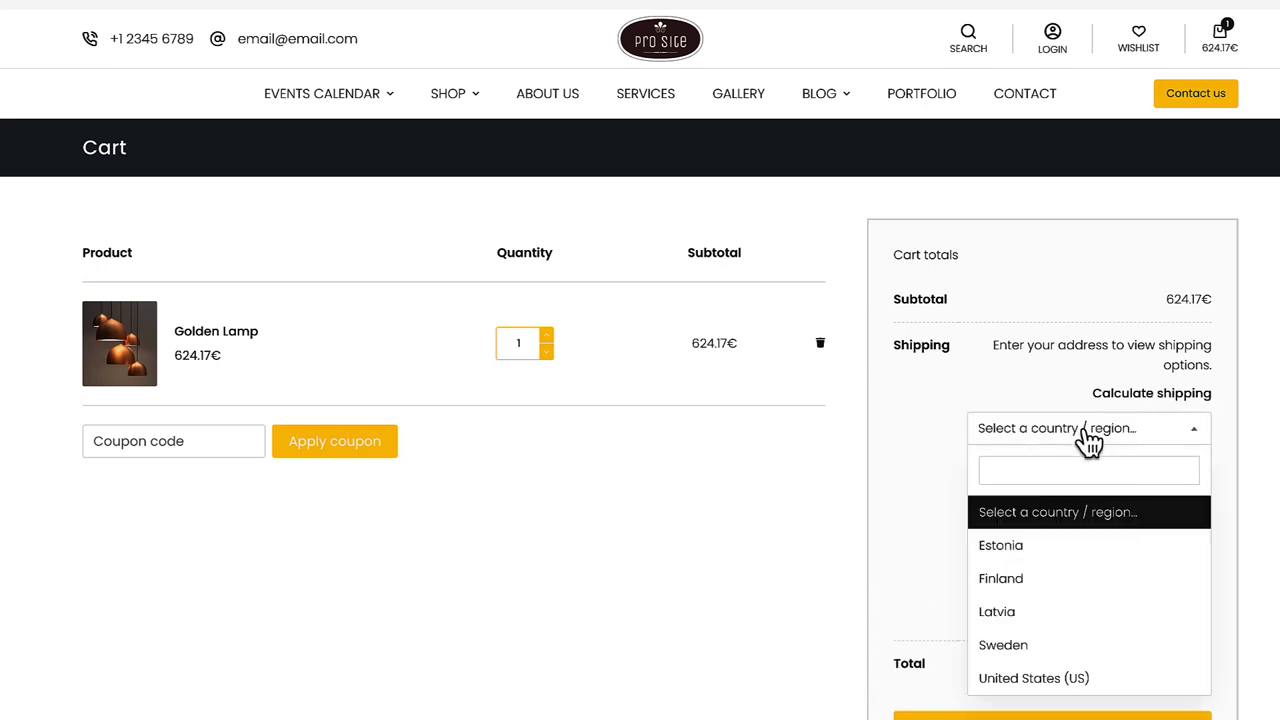
pyautogui.click(1018, 552)
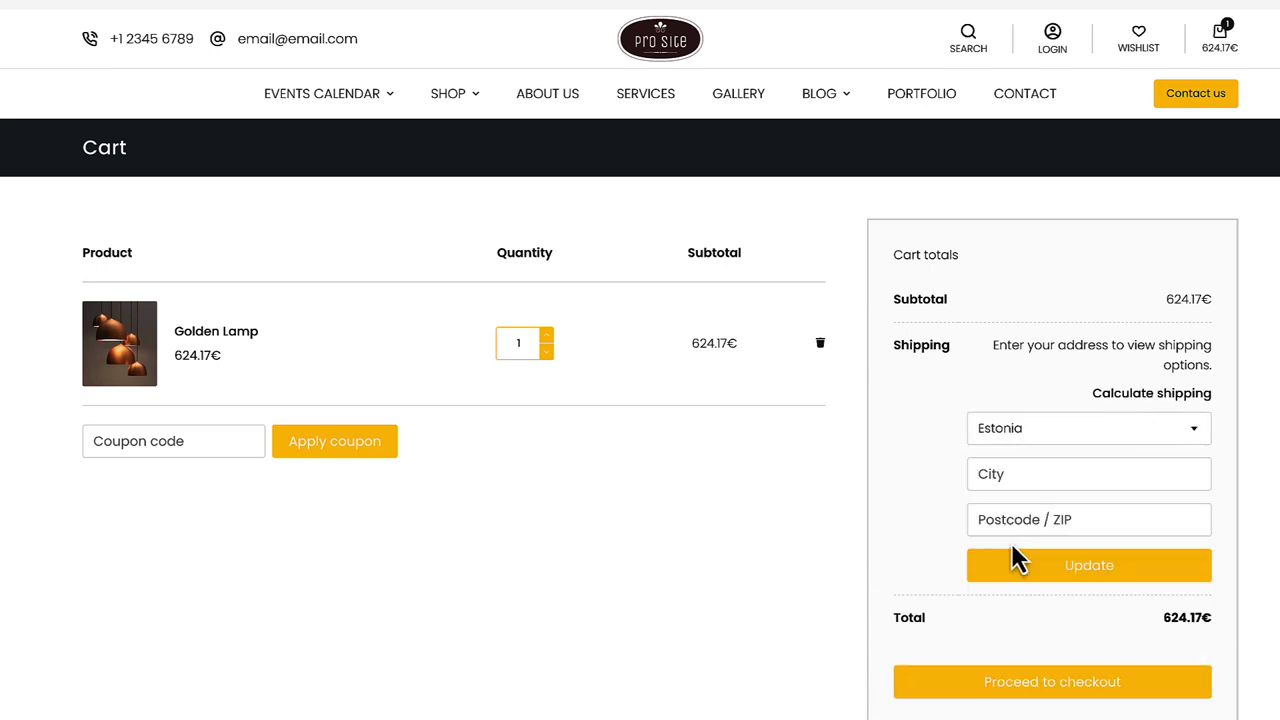
pyautogui.click(1020, 474)
pyautogui.write('Tallinn')
pyautogui.press('Tab')
pyautogui.write('10001')
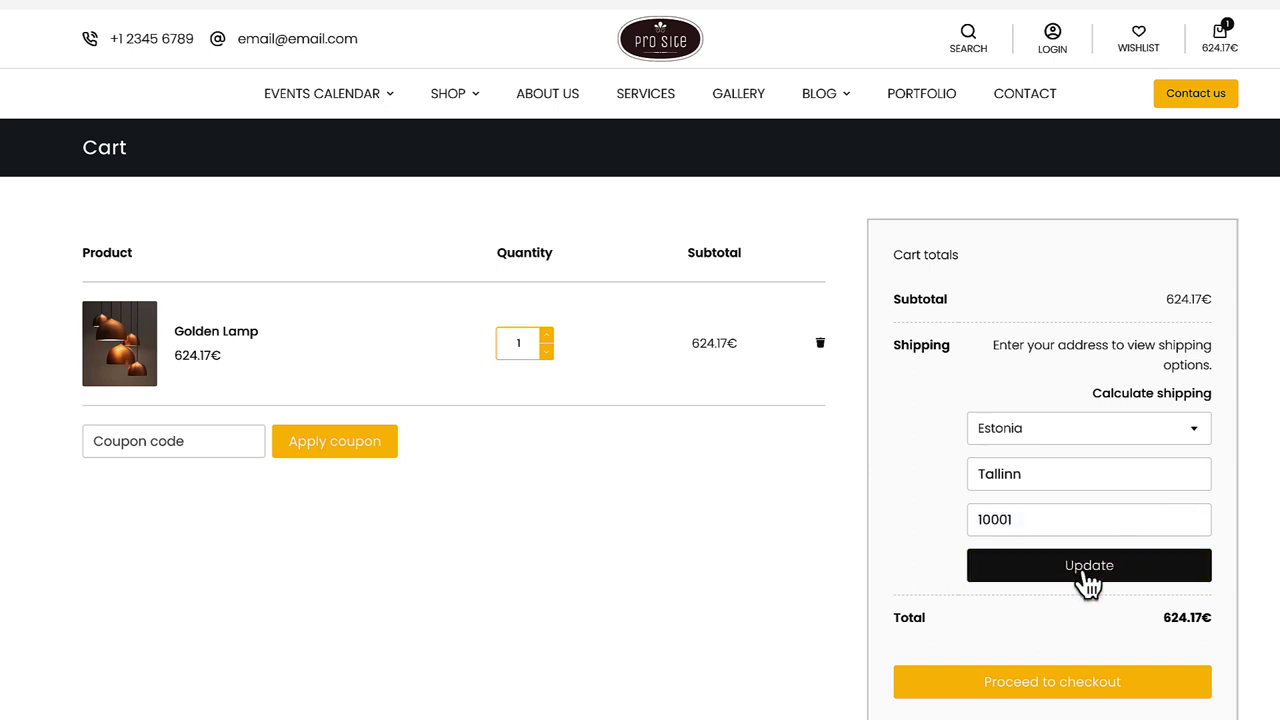
pyautogui.click(1090, 568)
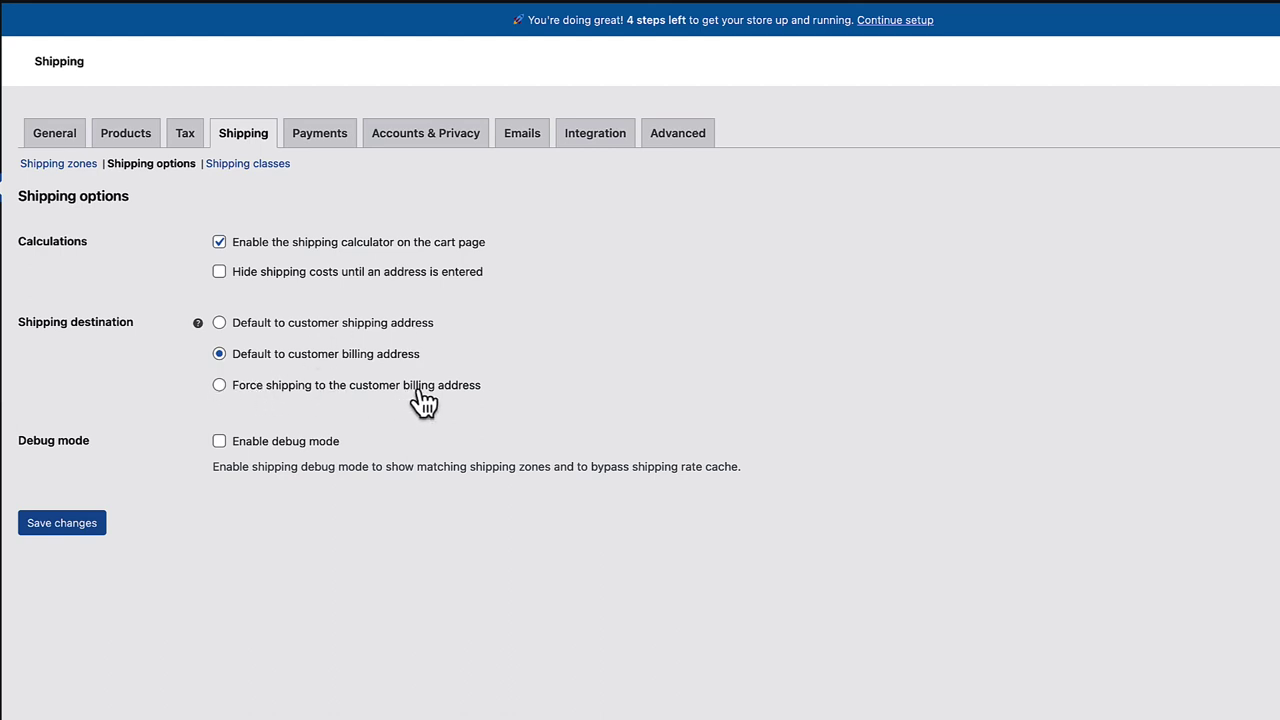
# - Force shipping to the customer billing address and save the shipping options
pyautogui.click(219, 386)
pyautogui.click(76, 524)
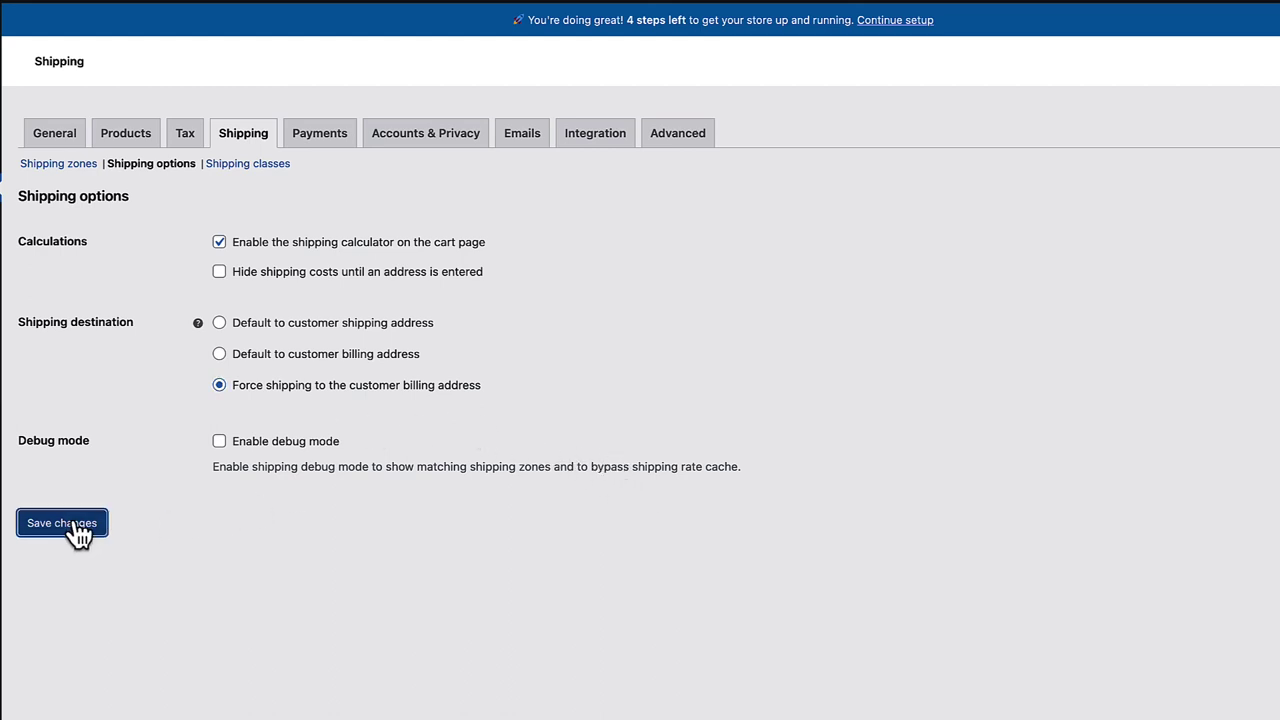
pyautogui.click(247, 163)
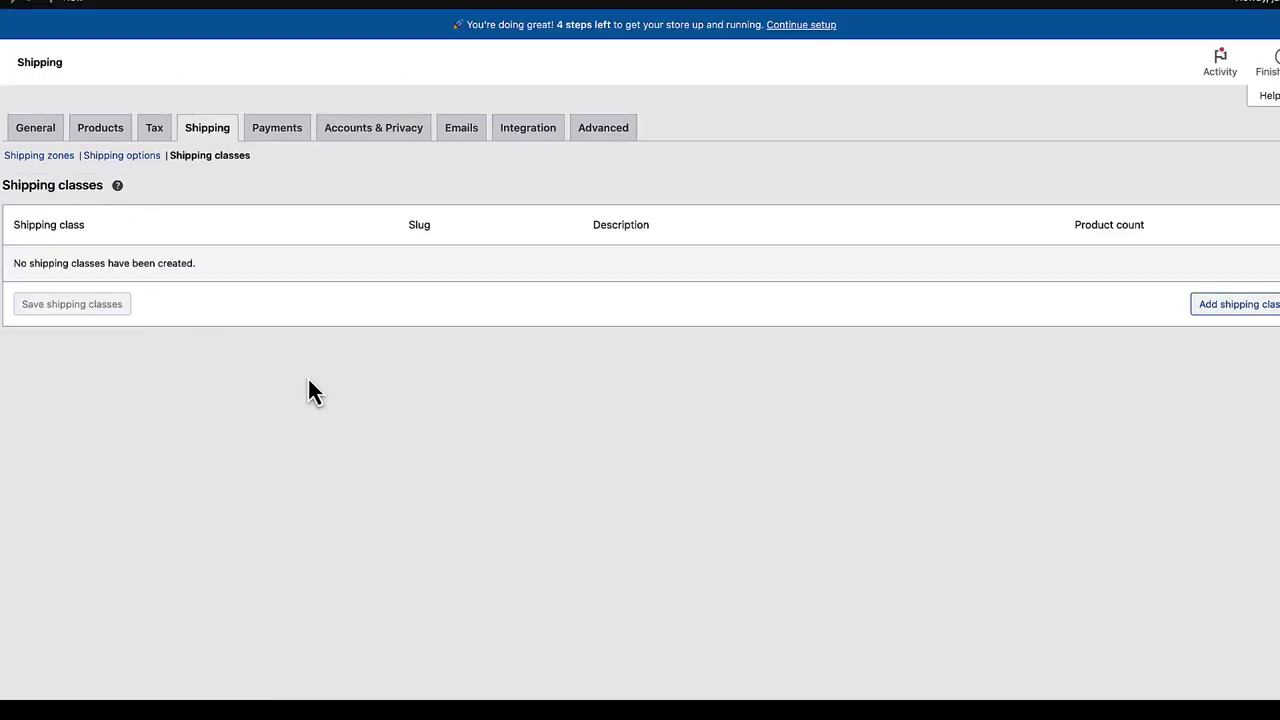
# - Create a shipping class named 'Demo class' and return to the Shipping zones list
pyautogui.click(1222, 305)
pyautogui.click(99, 260)
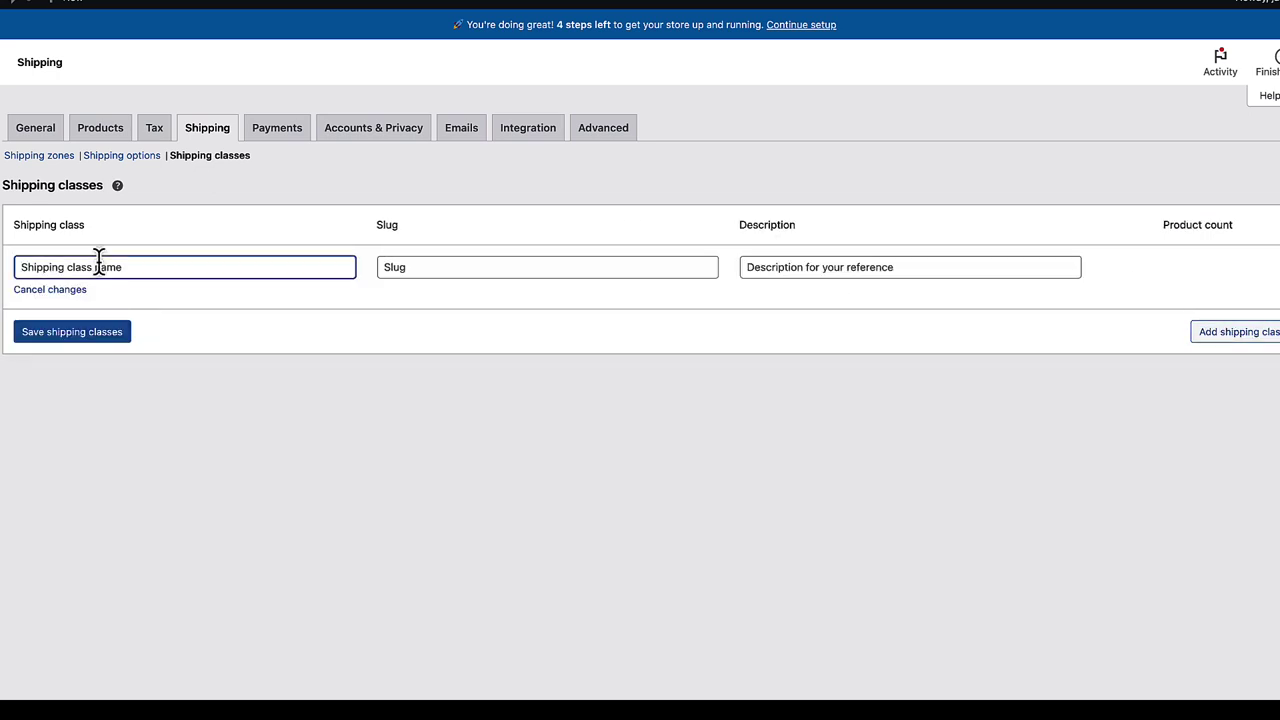
pyautogui.write('Demo class')
pyautogui.click(92, 338)
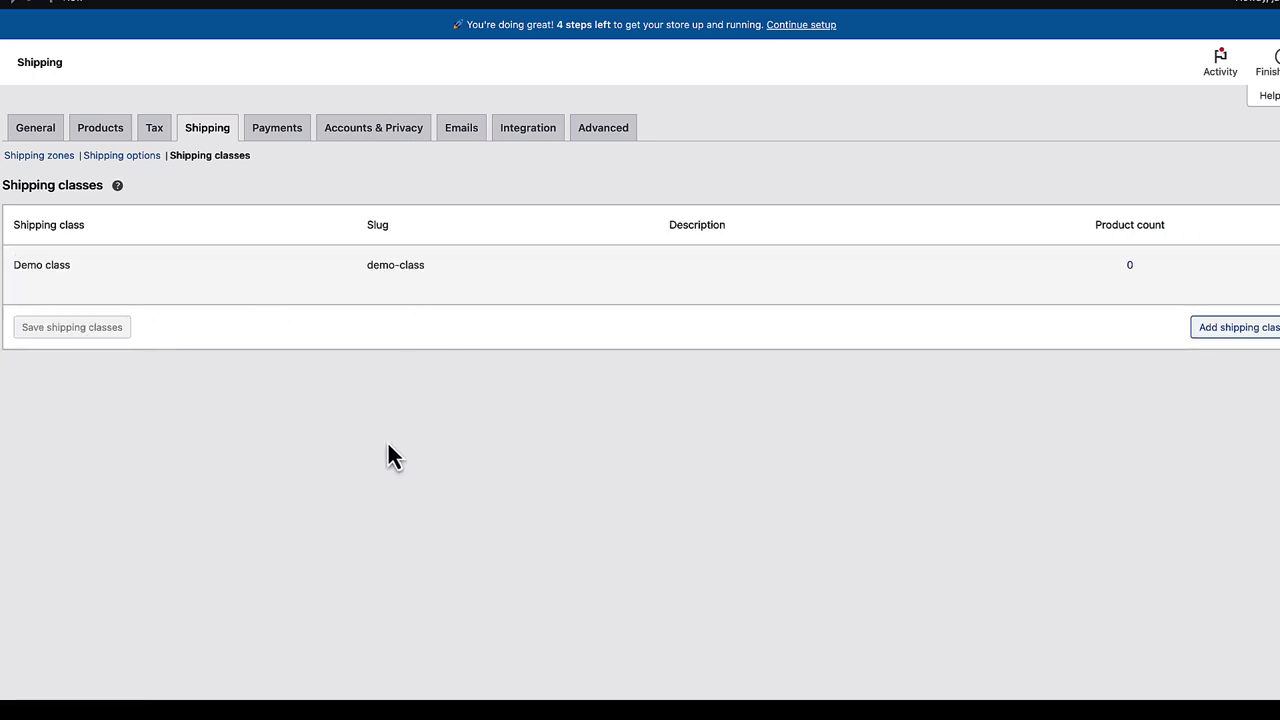
pyautogui.click(40, 158)
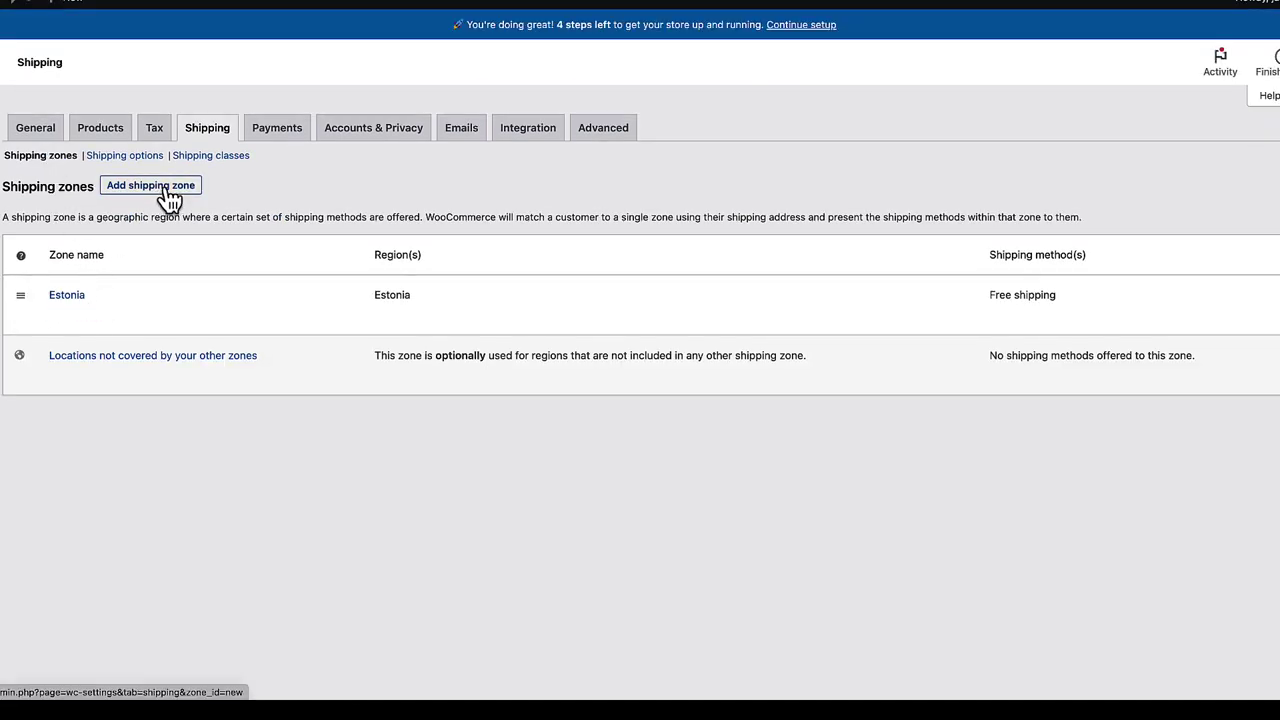
# - Open the Estonia zone, review its regions, and add a Flat rate method
pyautogui.click(67, 297)
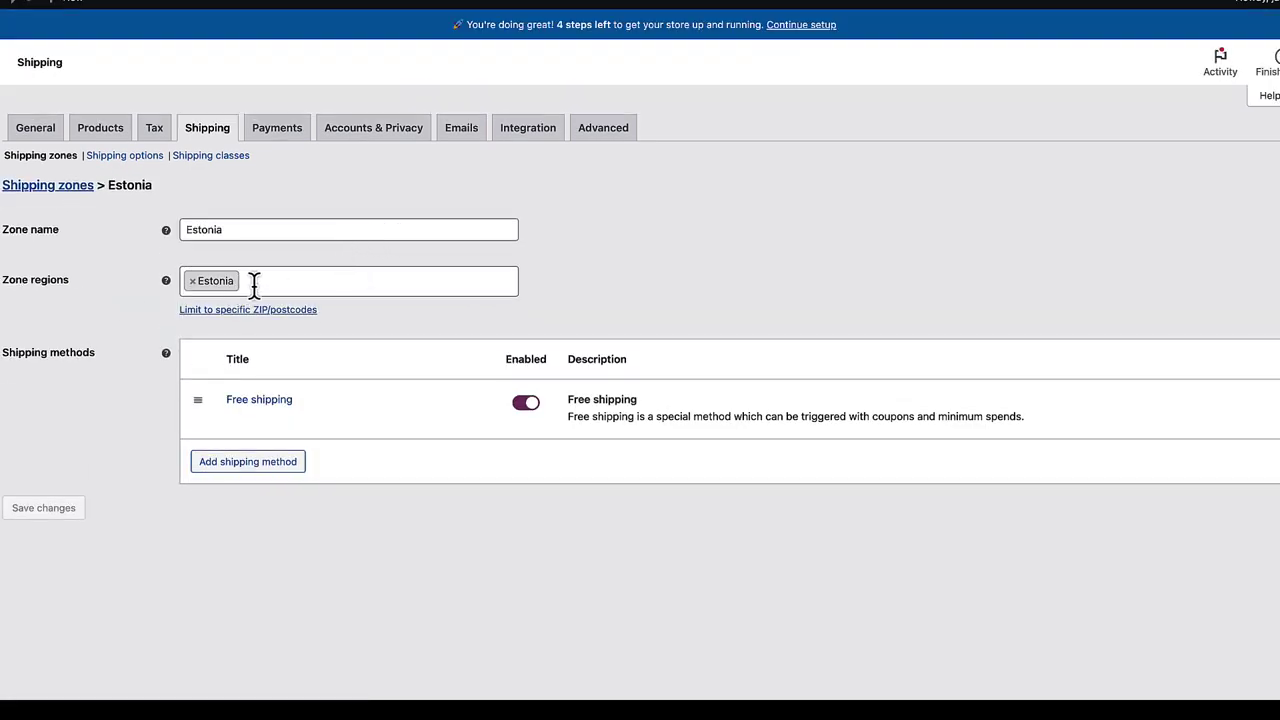
pyautogui.click(269, 281)
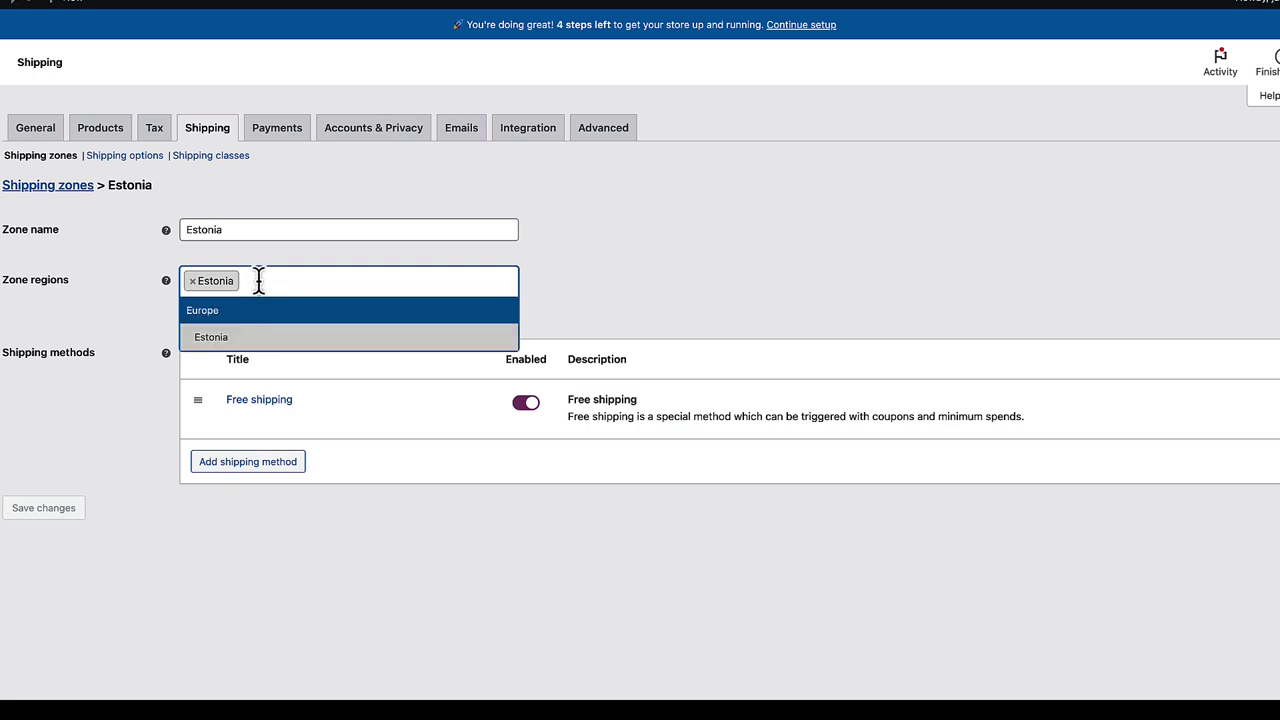
pyautogui.click(863, 268)
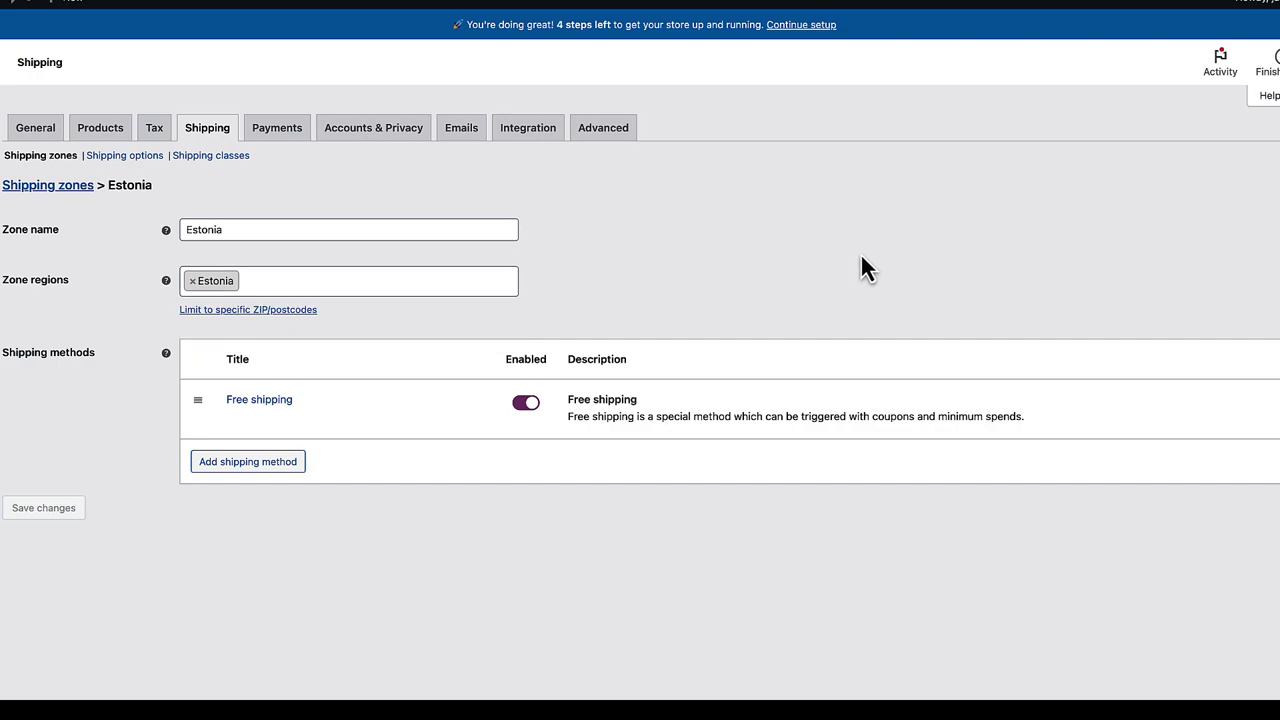
pyautogui.click(258, 468)
pyautogui.click(441, 350)
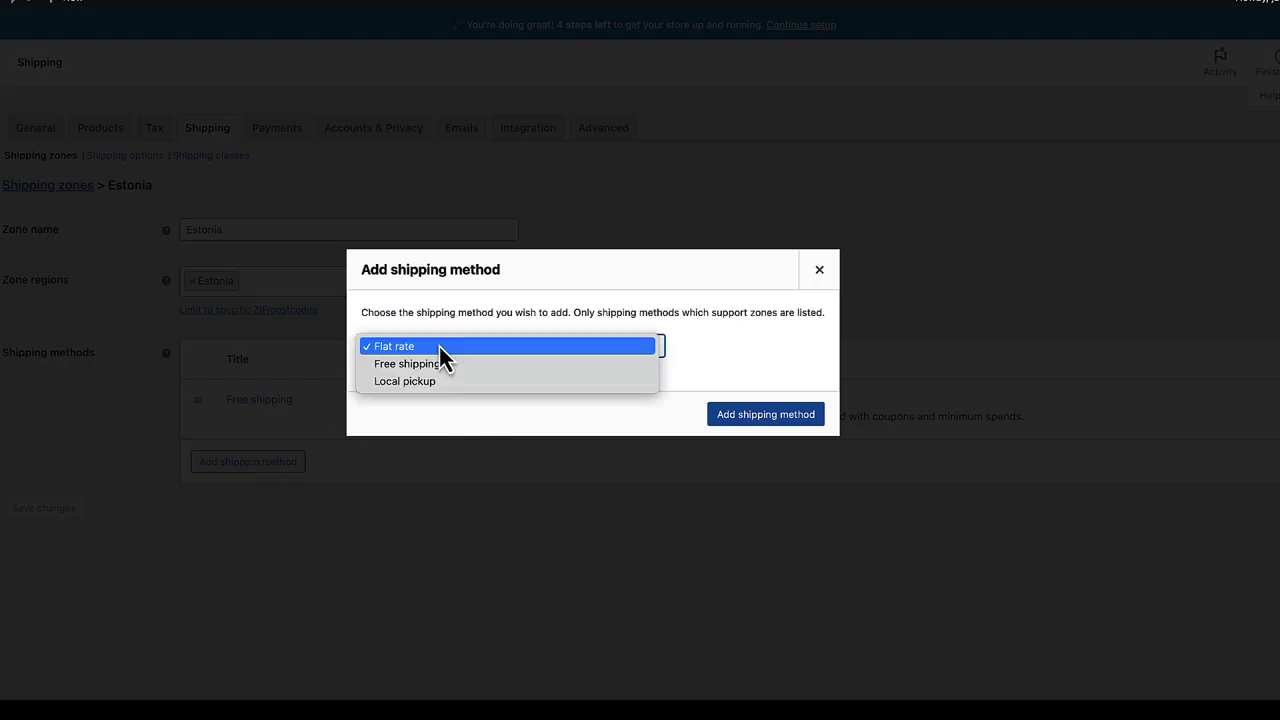
pyautogui.click(439, 346)
pyautogui.click(737, 414)
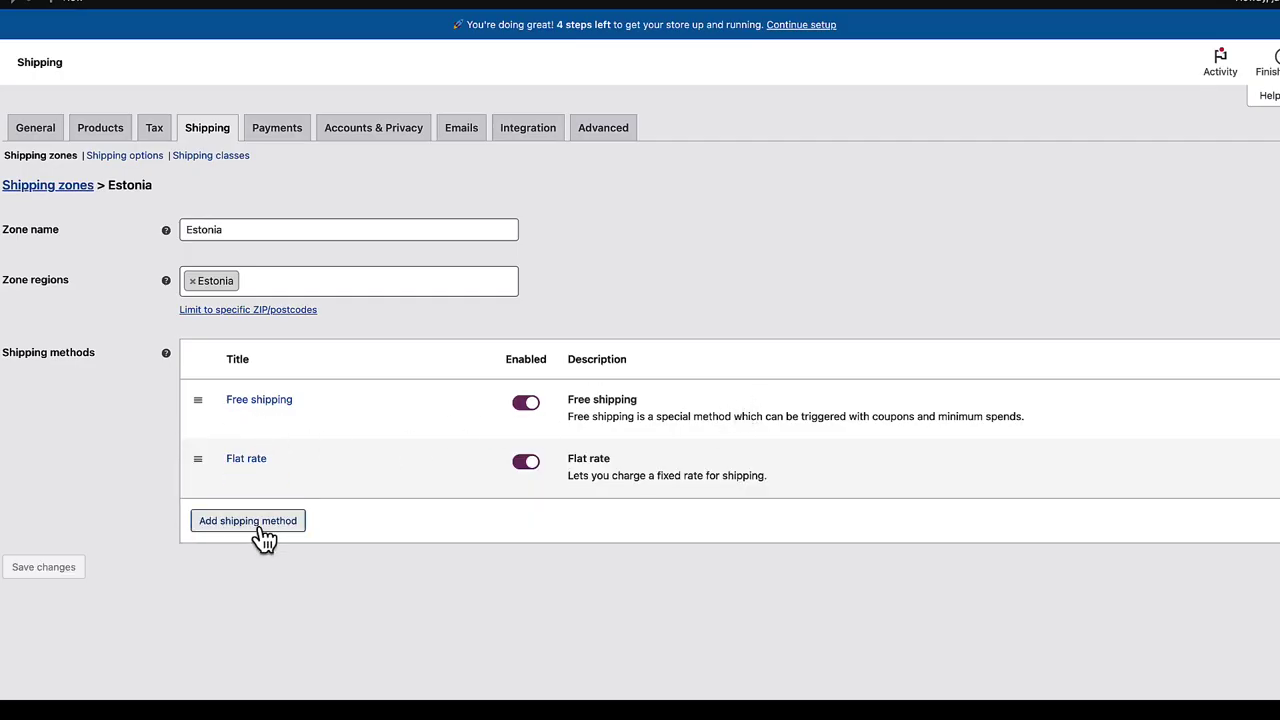
# - Add Local pickup as another shipping method in the Estonia zone
pyautogui.click(258, 530)
pyautogui.click(443, 346)
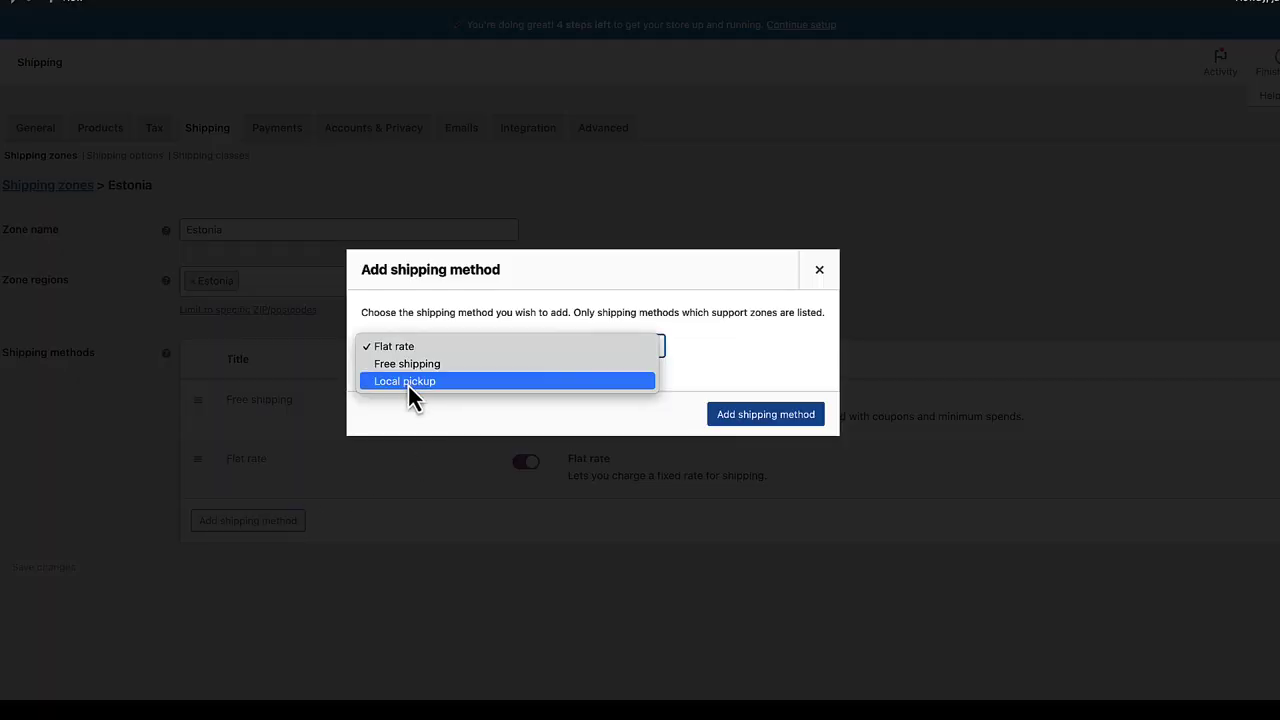
pyautogui.click(408, 386)
pyautogui.click(851, 420)
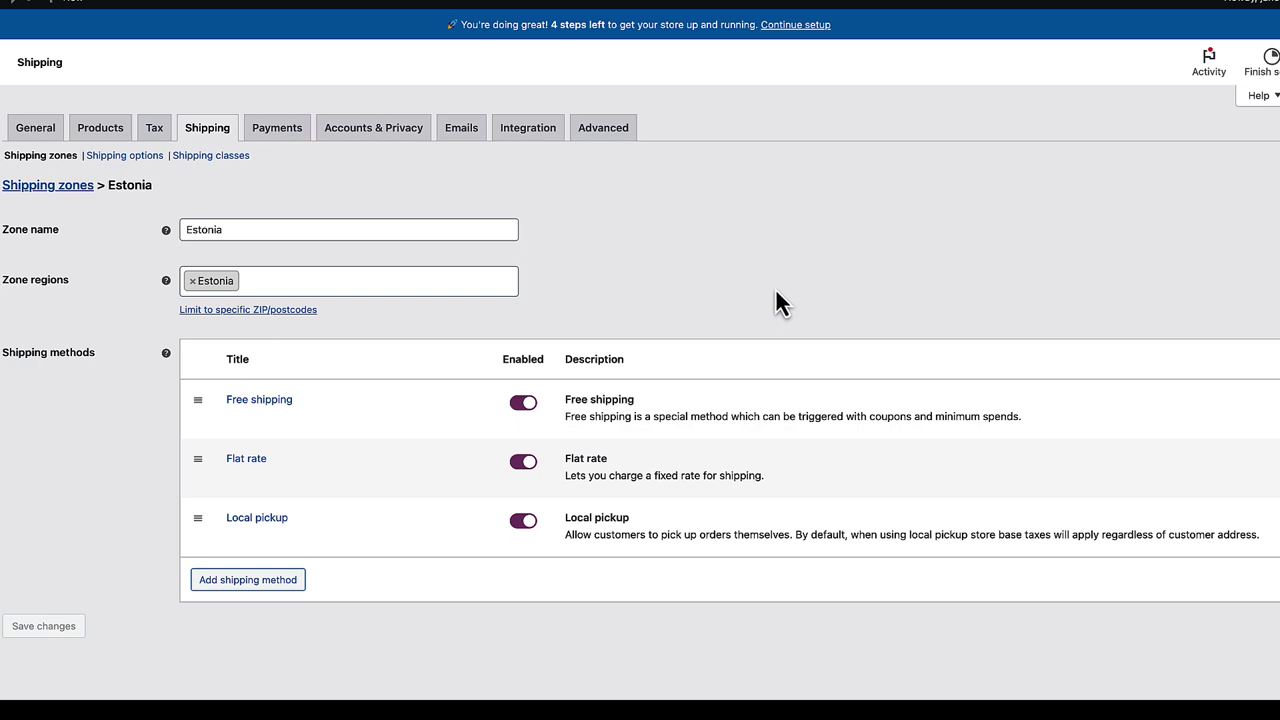
# - Make Estonia's Free shipping require a minimum order amount of 100
pyautogui.click(275, 399)
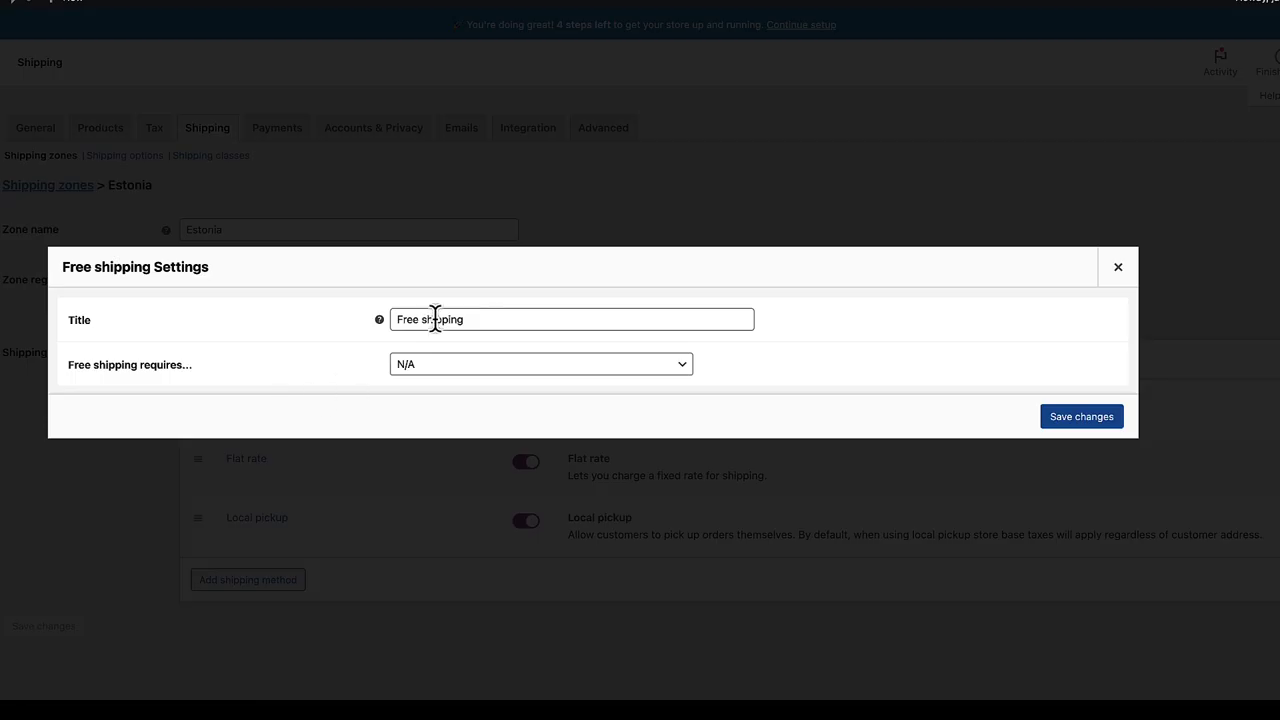
pyautogui.click(408, 365)
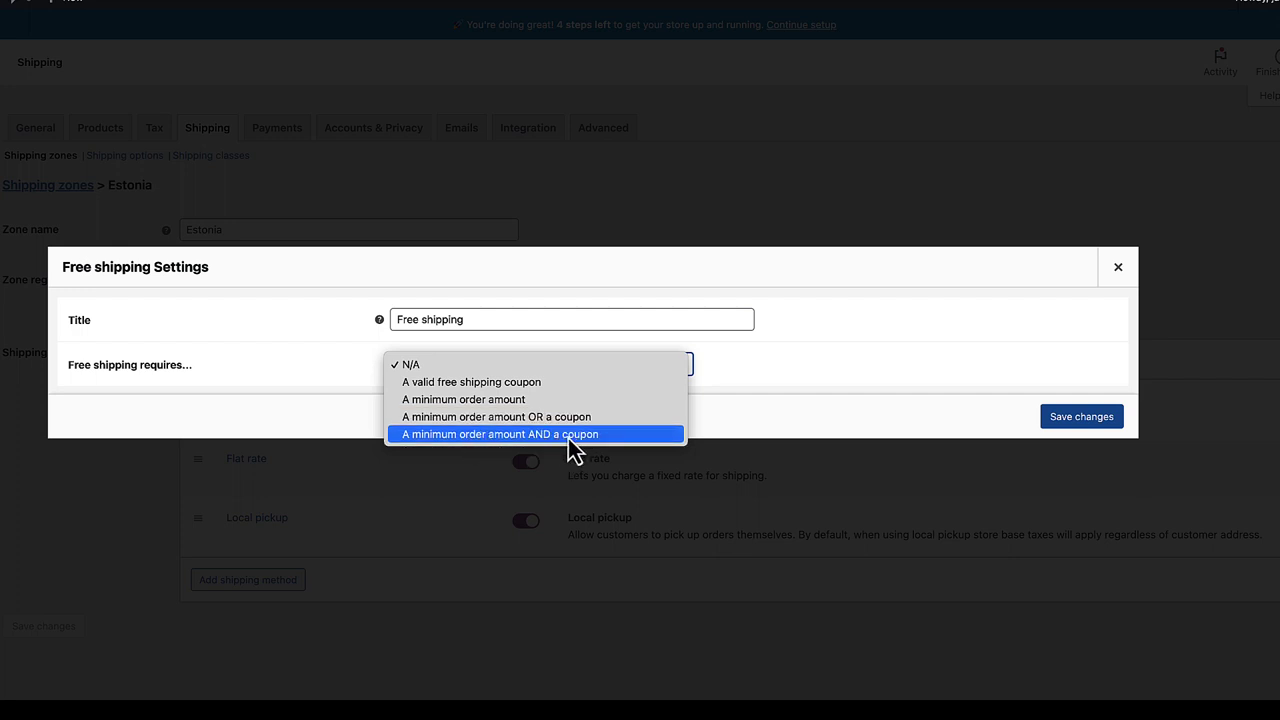
pyautogui.click(463, 399)
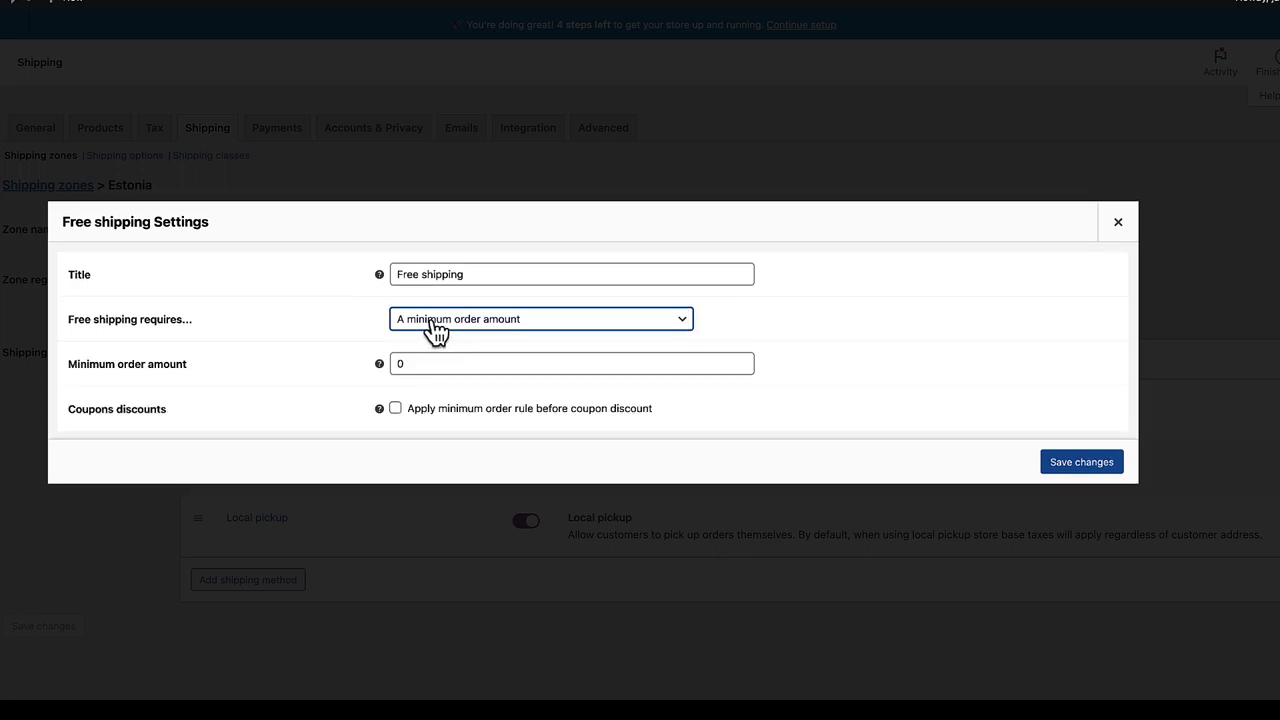
pyautogui.click(392, 363)
pyautogui.press('Delete')
pyautogui.write('100')
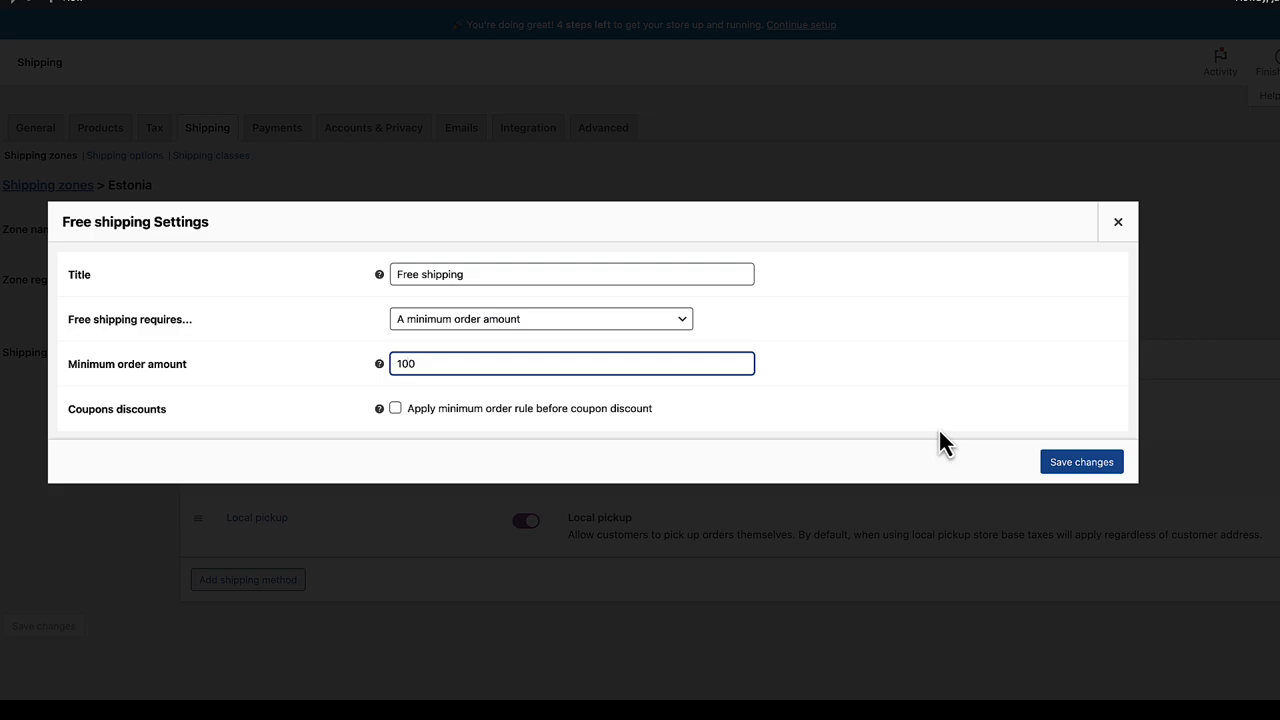
pyautogui.click(1090, 466)
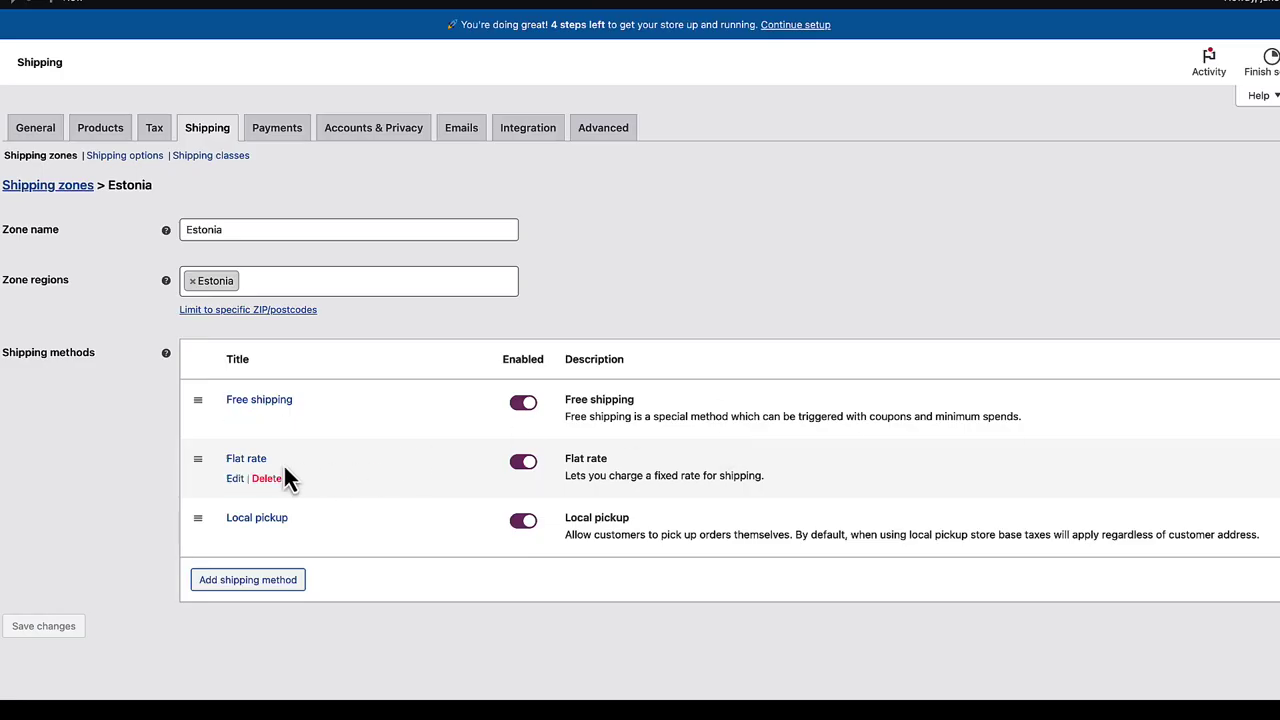
# - Rename the flat rate to Courier with cost 10 and Demo class cost 5
pyautogui.click(250, 460)
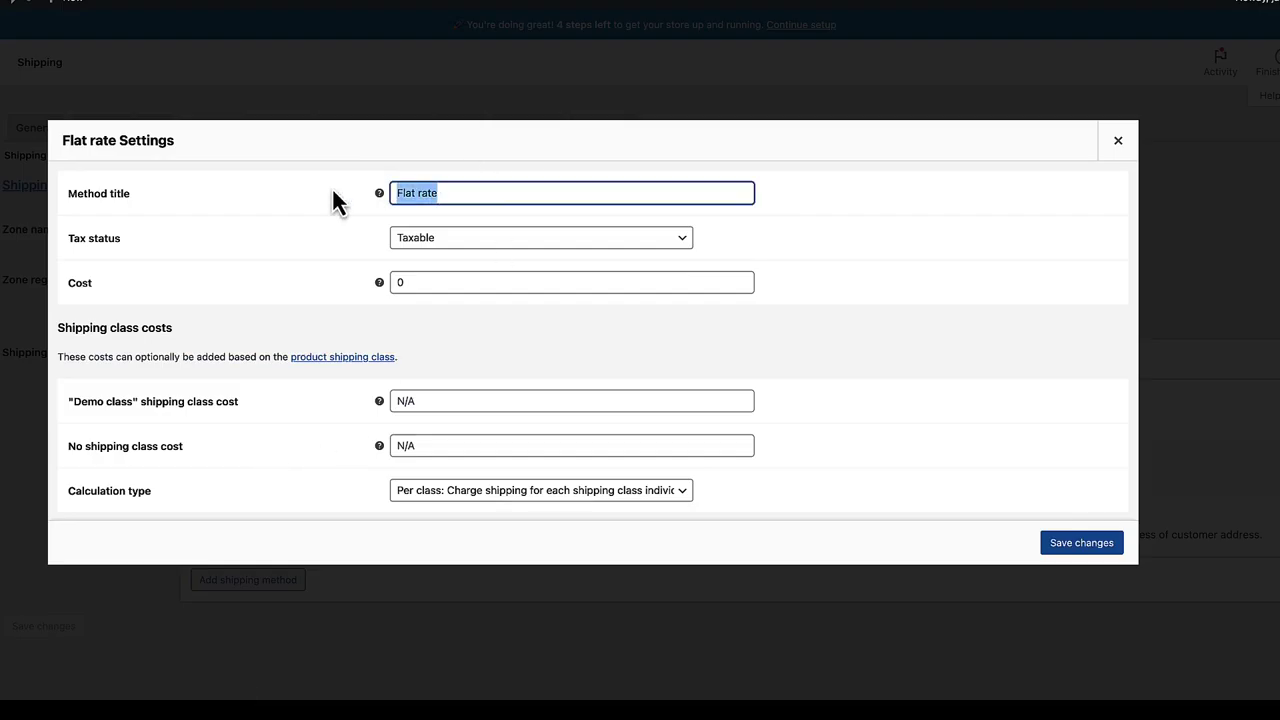
pyautogui.write('Courie')
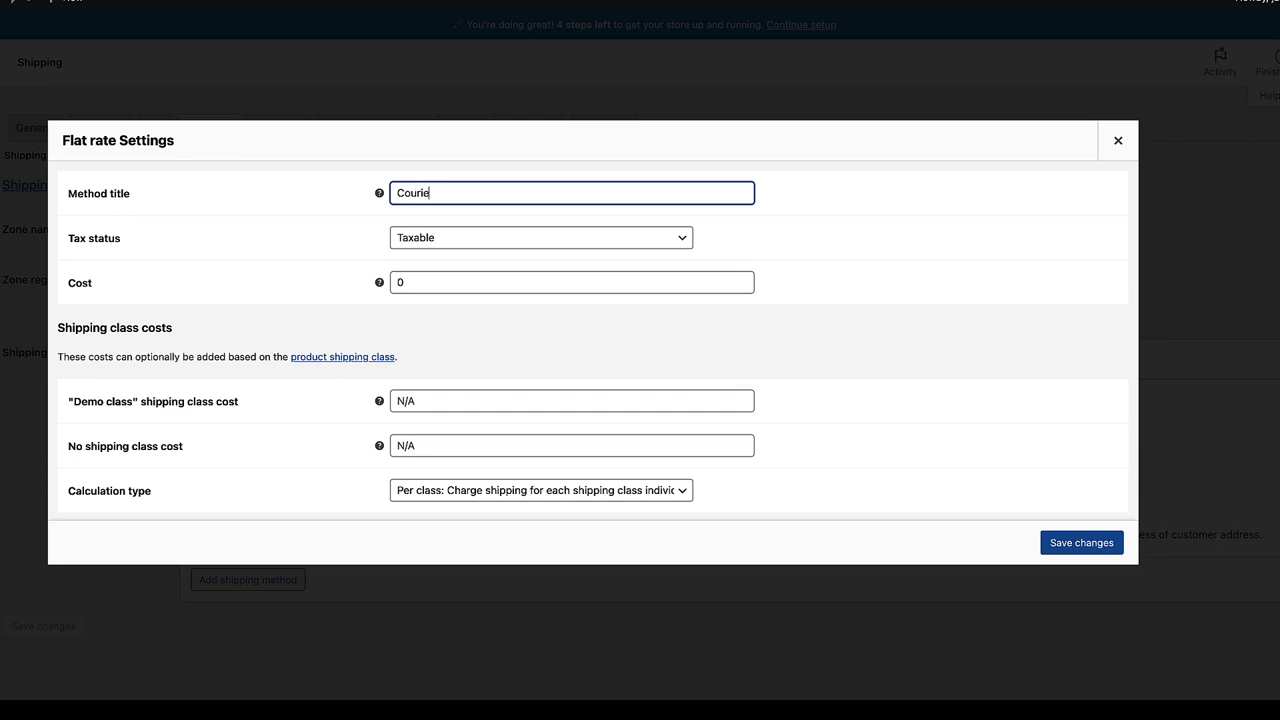
pyautogui.write('r')
pyautogui.click(398, 279)
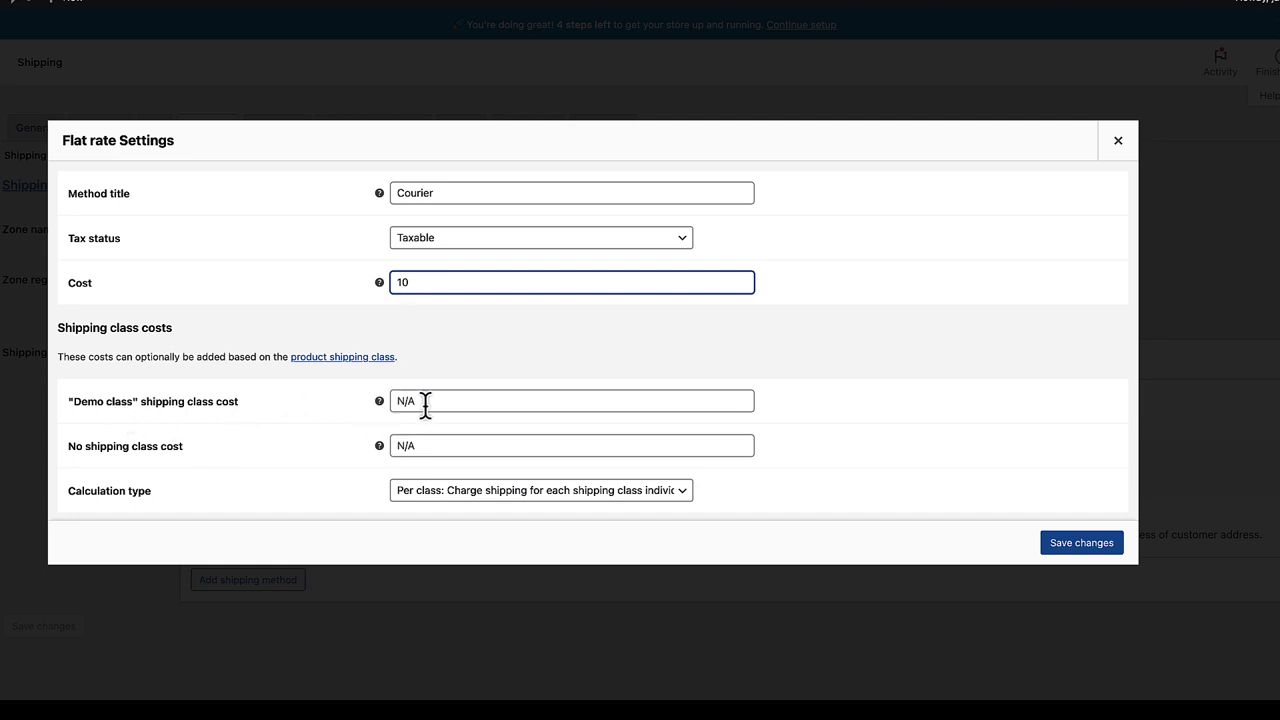
pyautogui.click(398, 400)
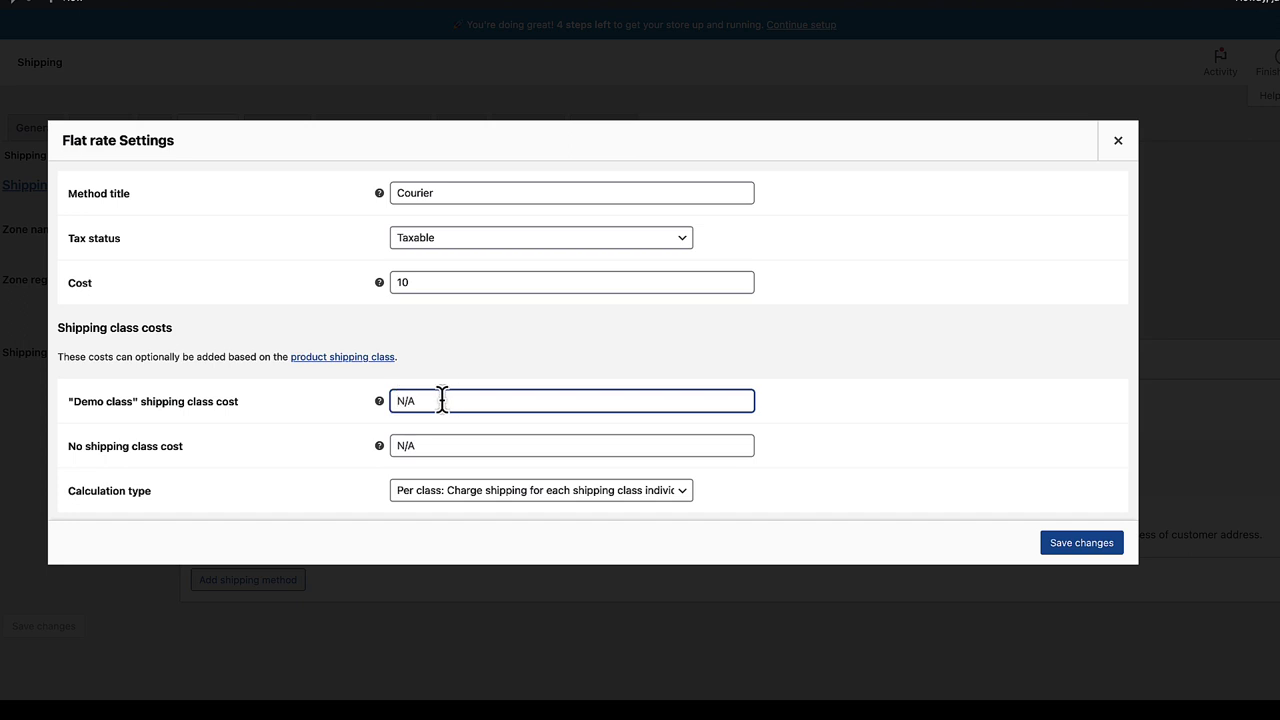
pyautogui.write('5')
pyautogui.click(1090, 545)
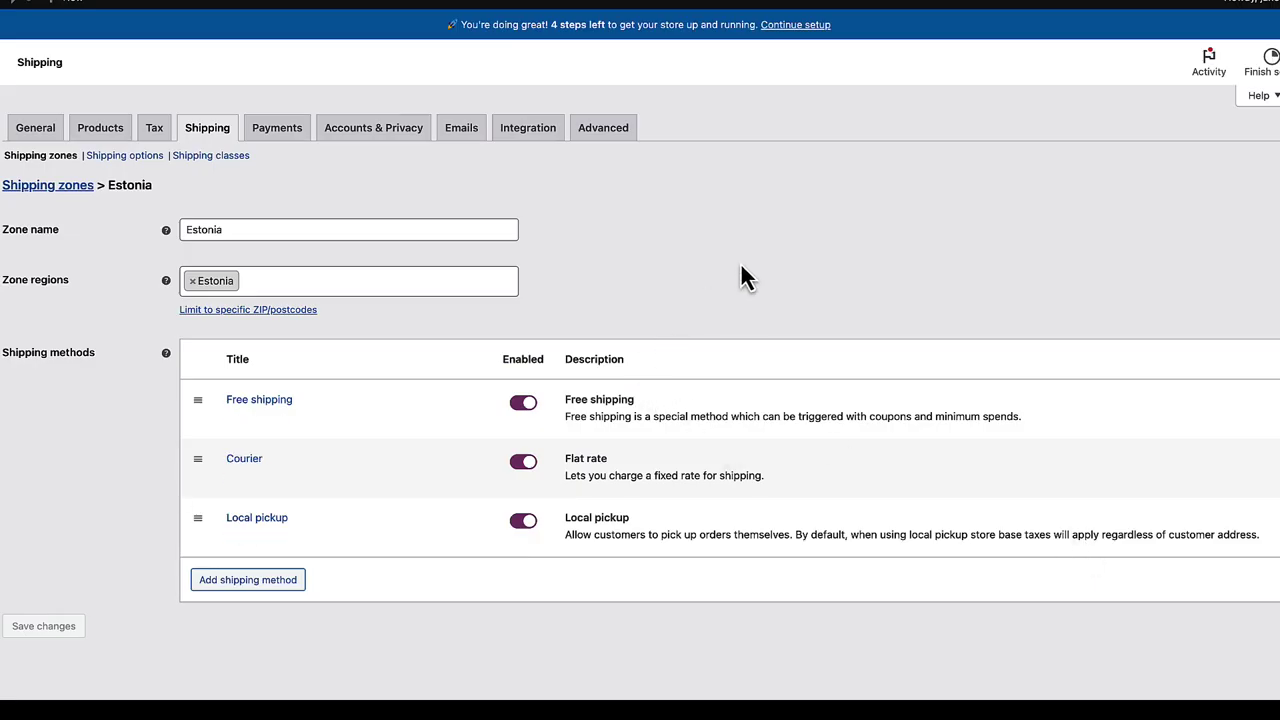
# - Save the Local pickup method with a cost of 0
pyautogui.click(248, 532)
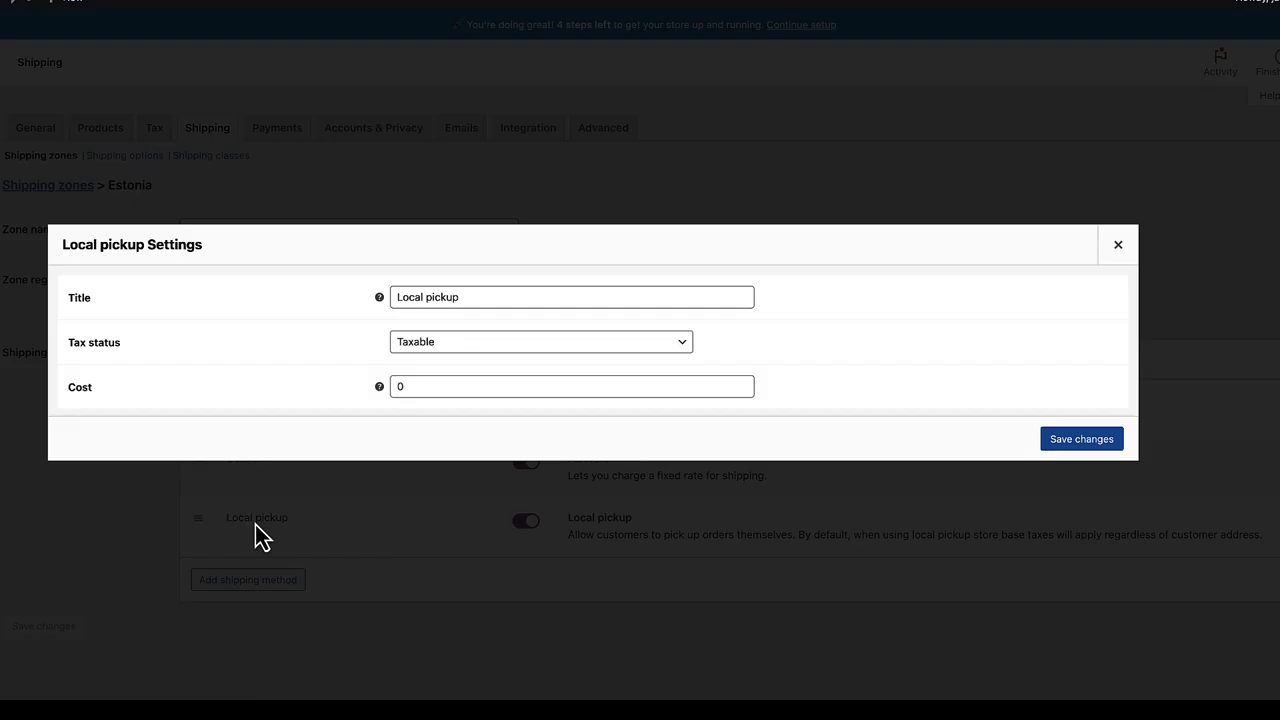
pyautogui.click(396, 386)
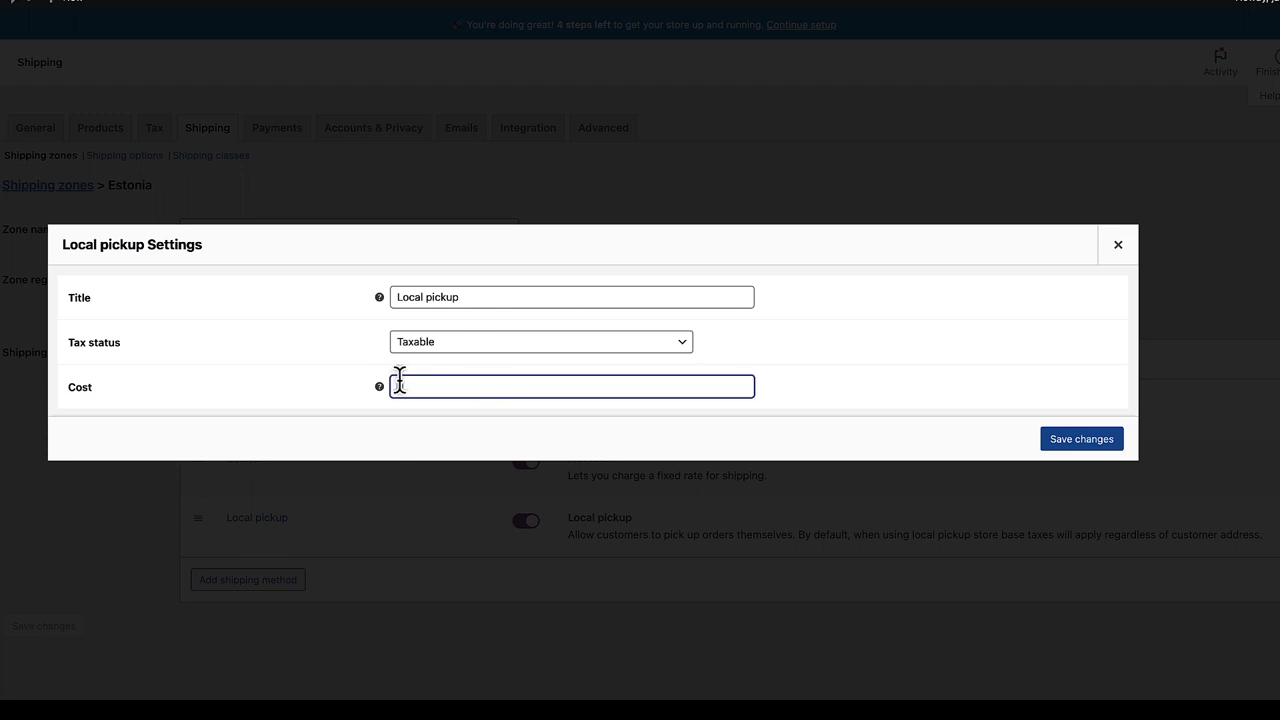
pyautogui.click(1081, 440)
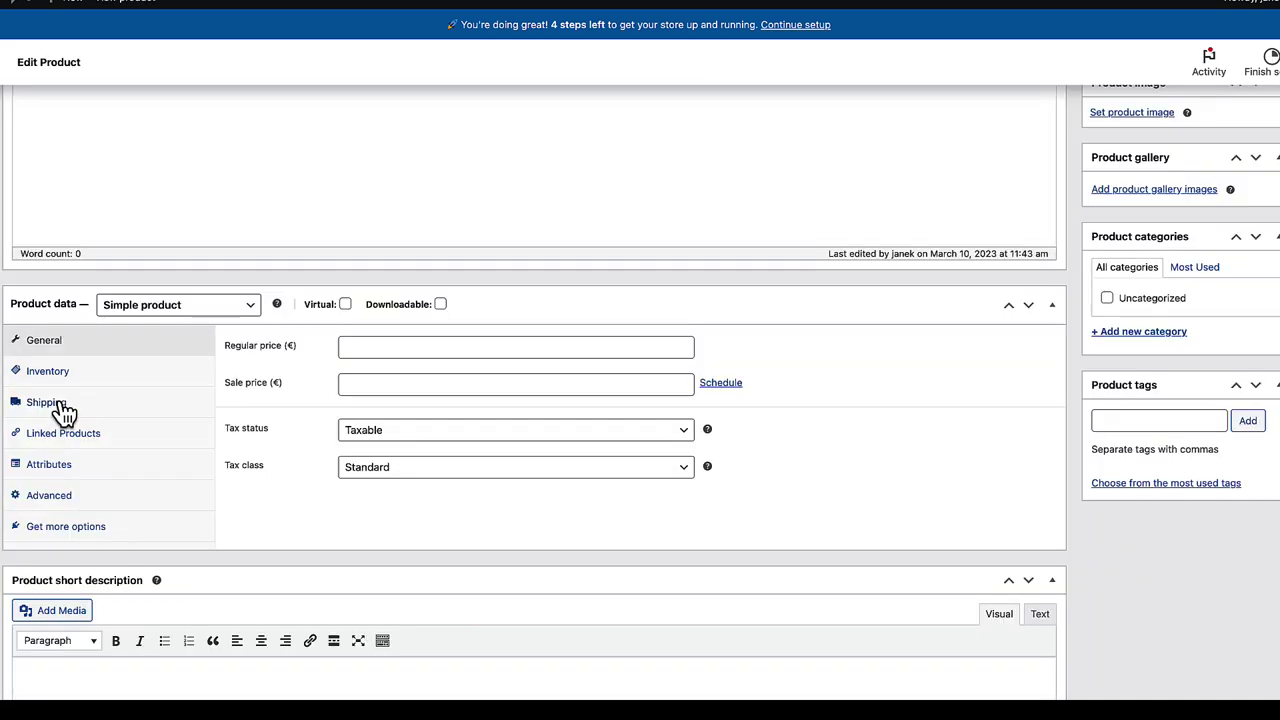
# - Assign Demo class as the product's shipping class
pyautogui.click(50, 404)
pyautogui.click(435, 440)
pyautogui.click(373, 447)
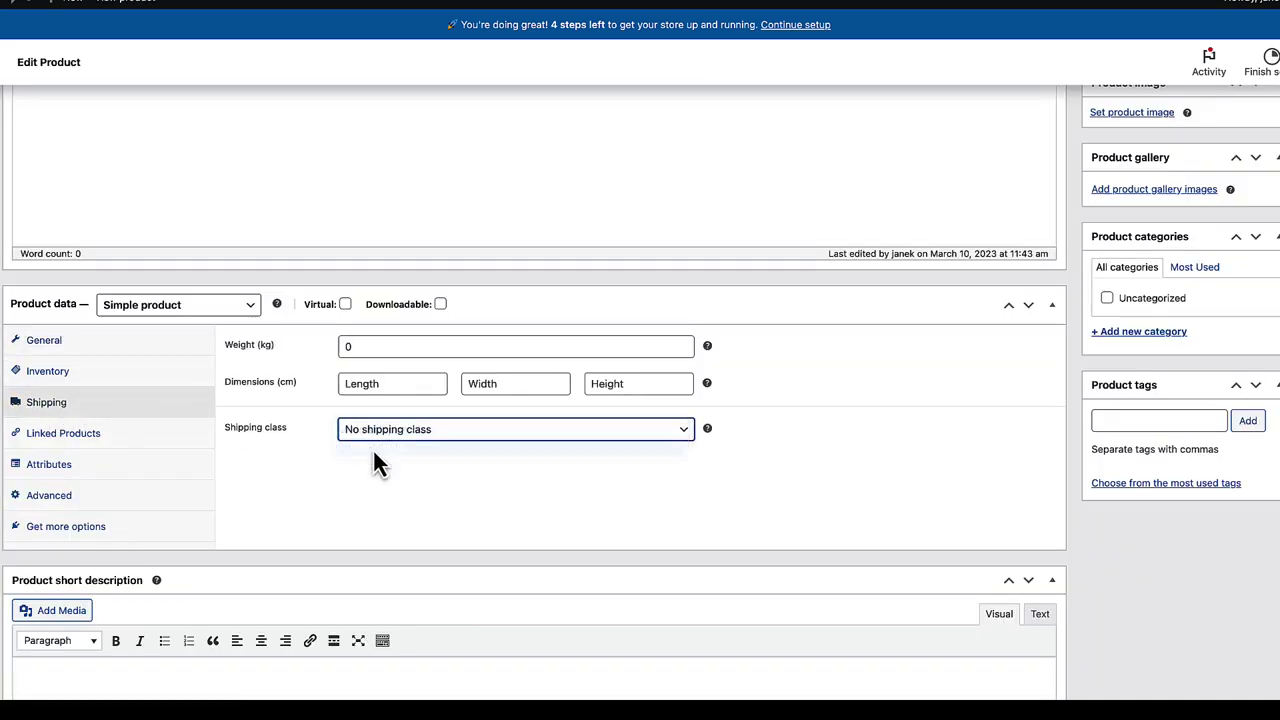
pyautogui.scroll(2, 537, 399)
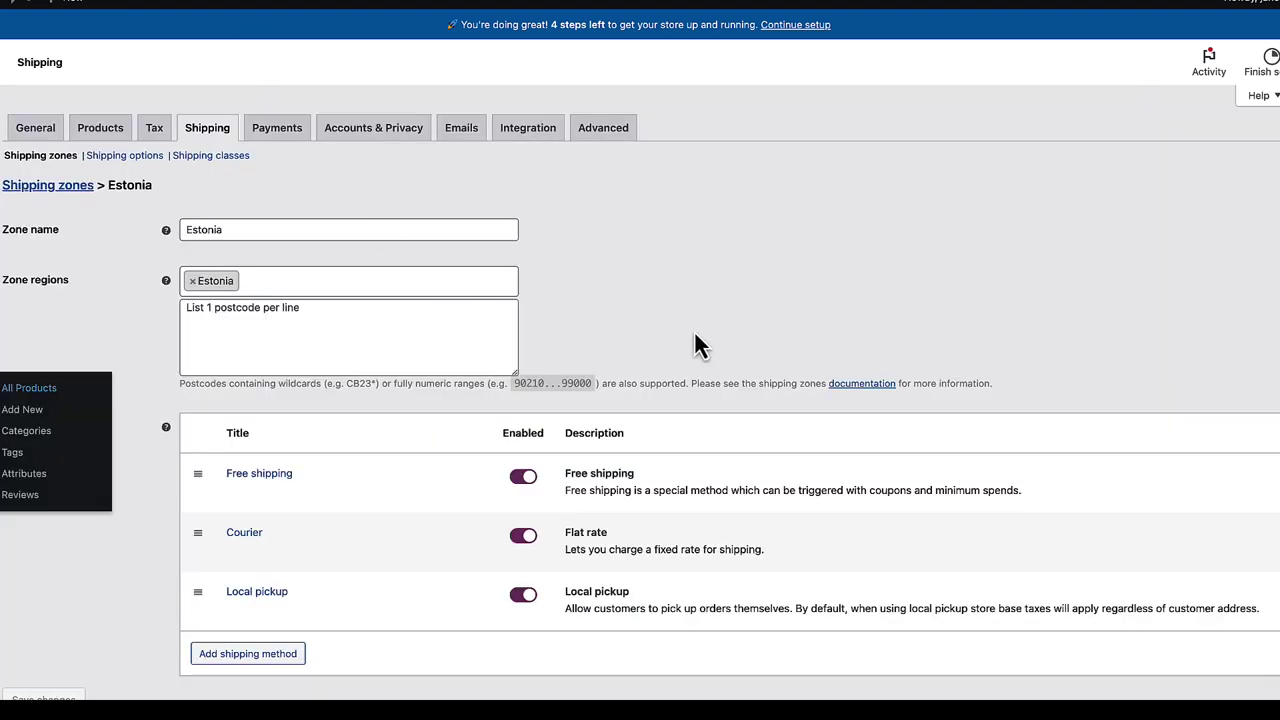
# - Review Courier's costs (10, Demo class 5) and close its settings unchanged
pyautogui.moveTo(228, 562)
pyautogui.click(249, 537)
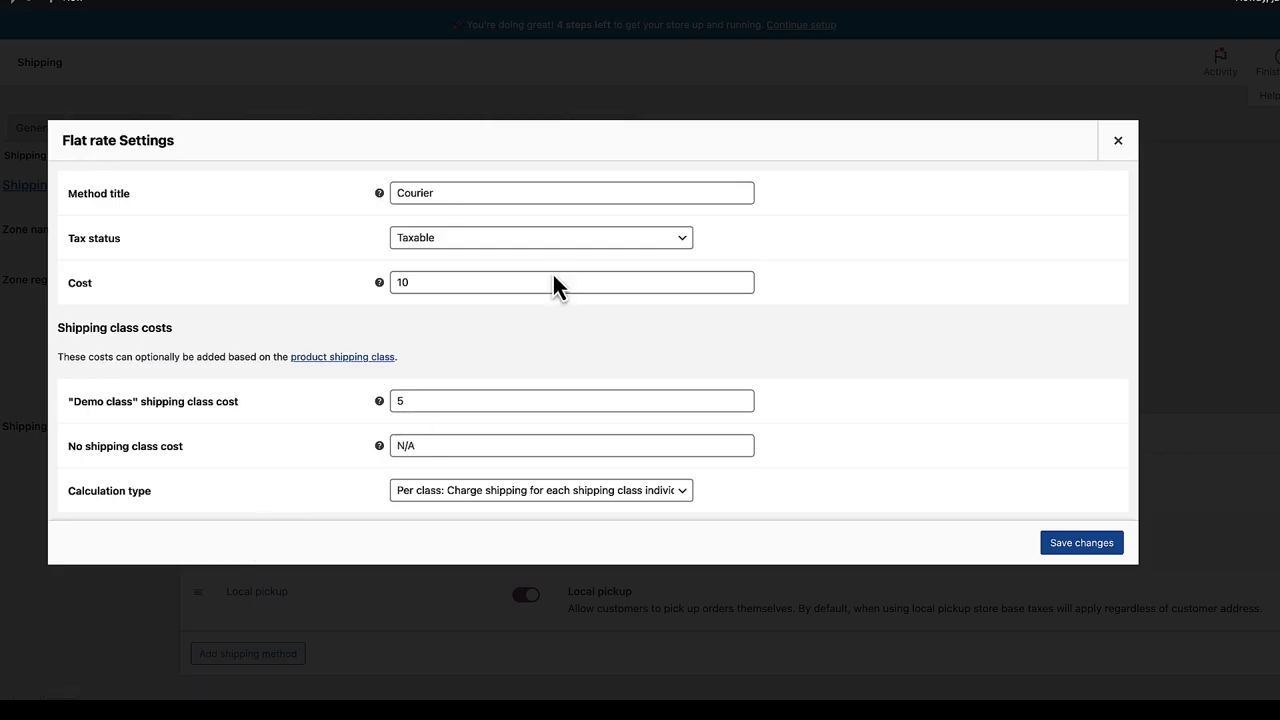
pyautogui.doubleClick(413, 283)
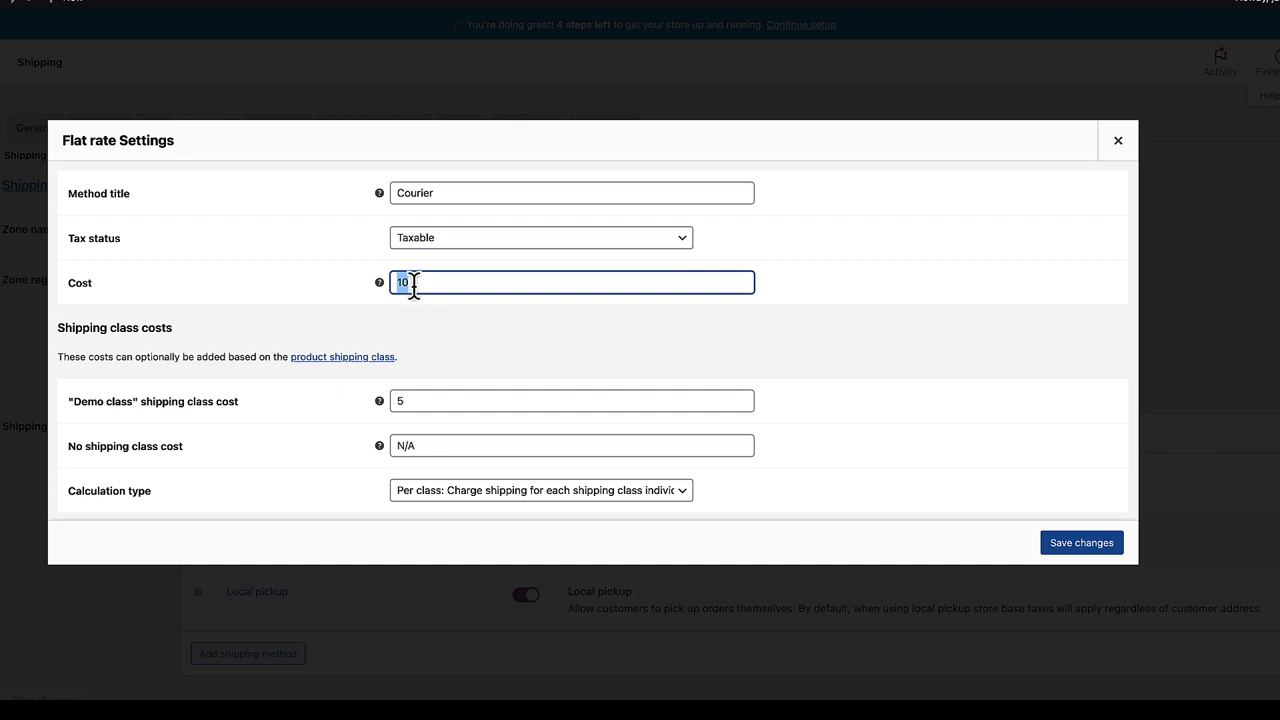
pyautogui.doubleClick(404, 401)
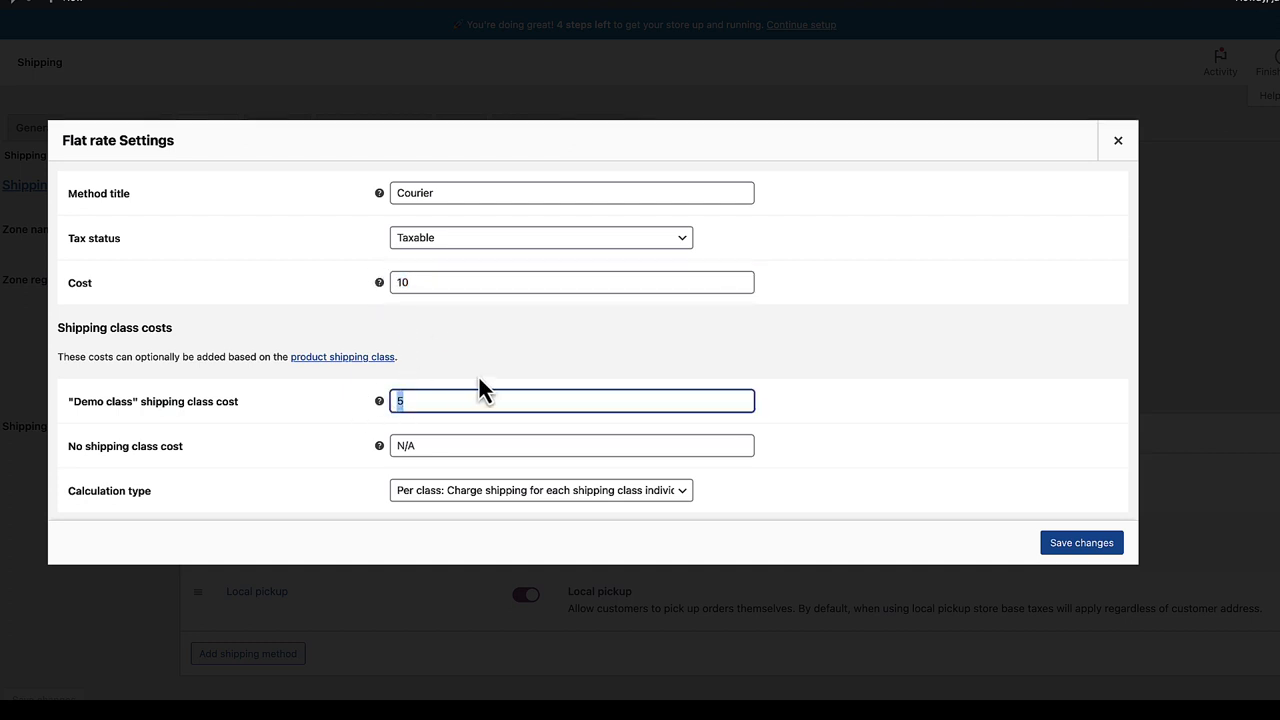
pyautogui.click(1116, 142)
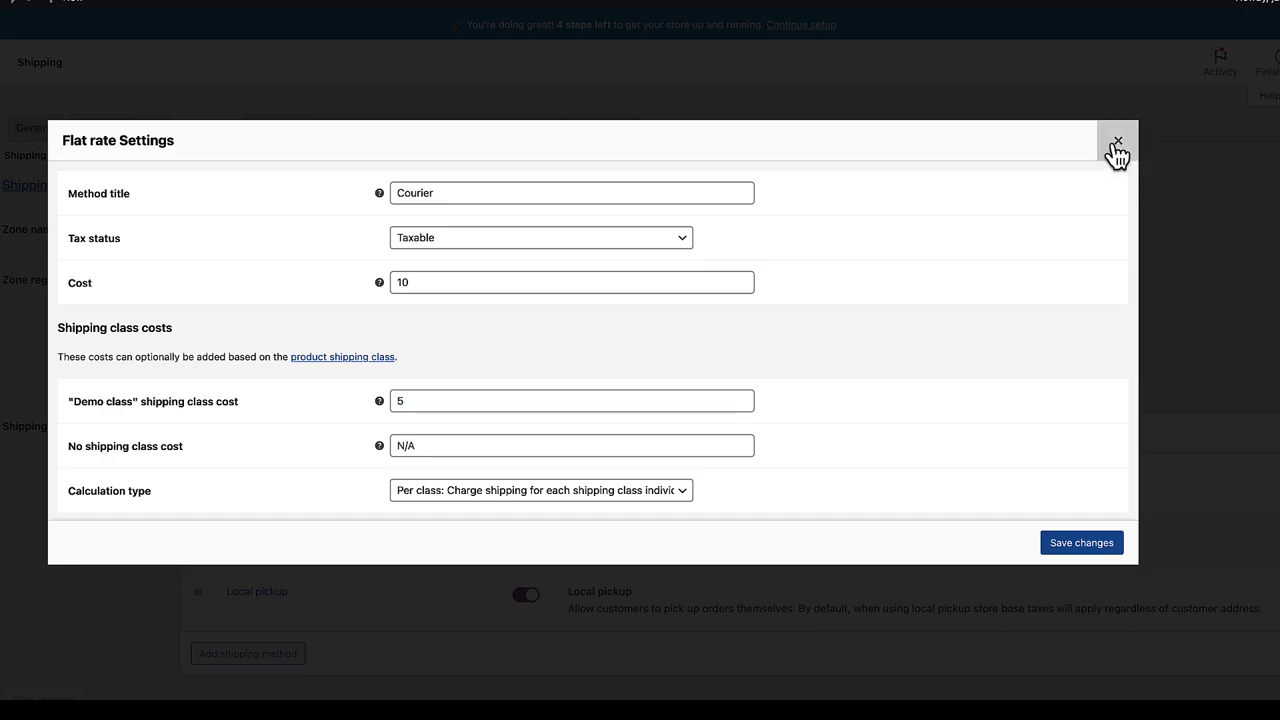
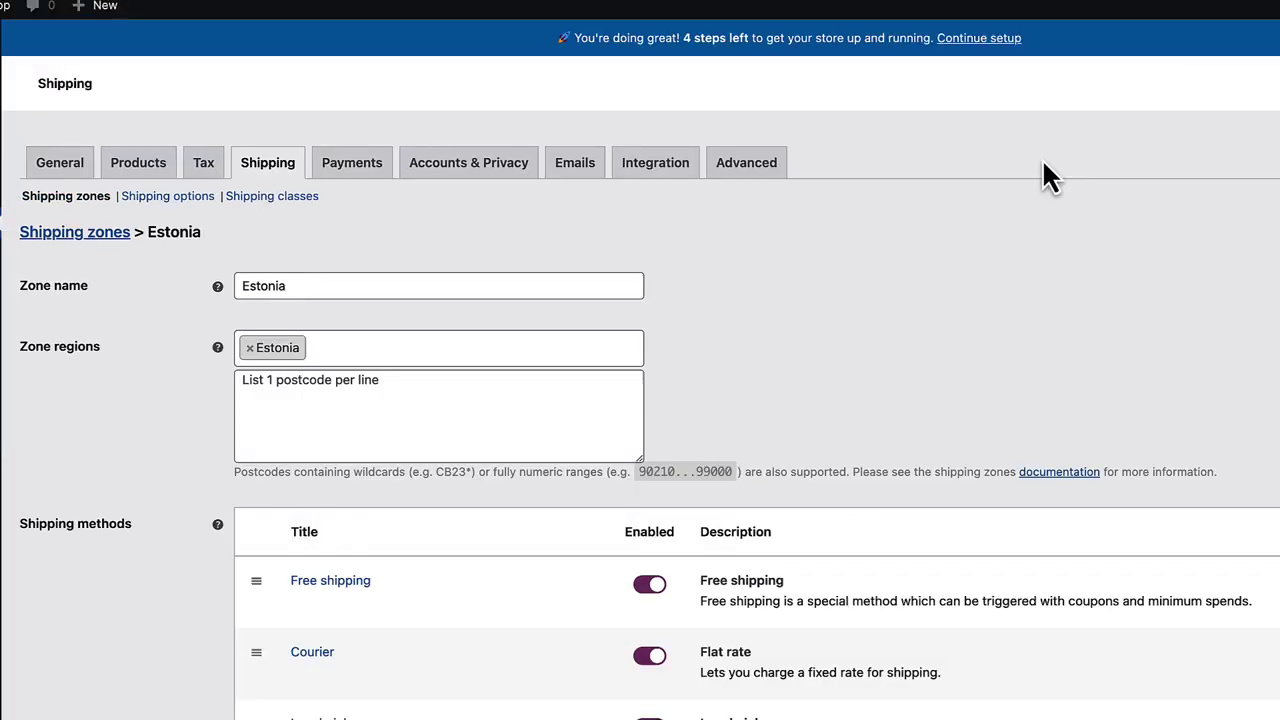
# - Enable Direct bank transfer and Cash on delivery, move Cash on delivery above Check payments, and save
pyautogui.click(352, 164)
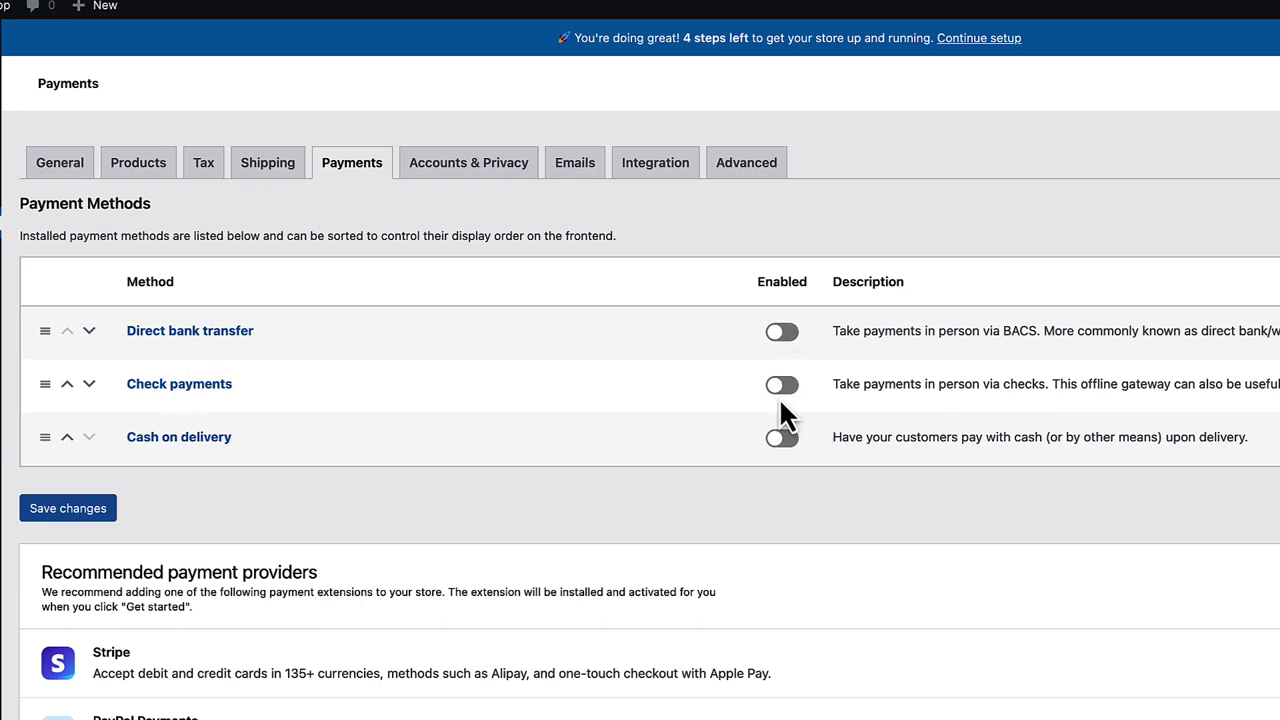
pyautogui.click(785, 336)
pyautogui.click(782, 438)
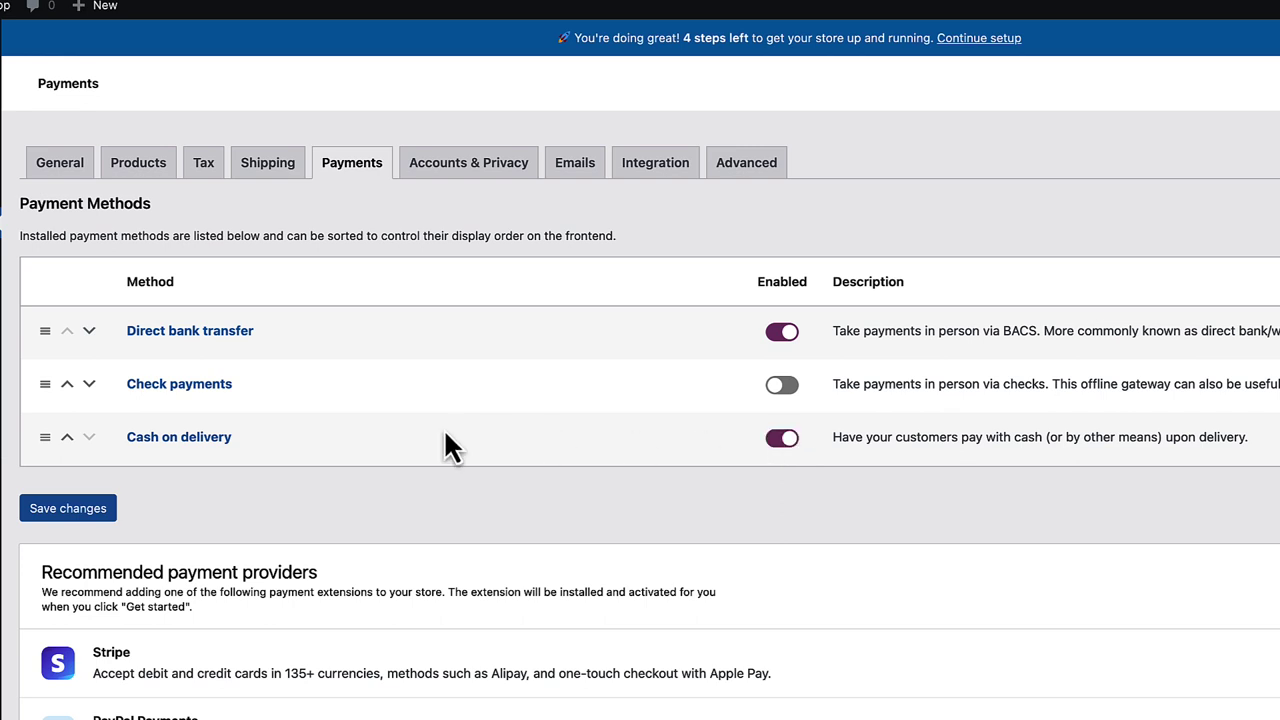
pyautogui.moveTo(44, 440); pyautogui.dragTo(51, 403)
pyautogui.click(42, 562)
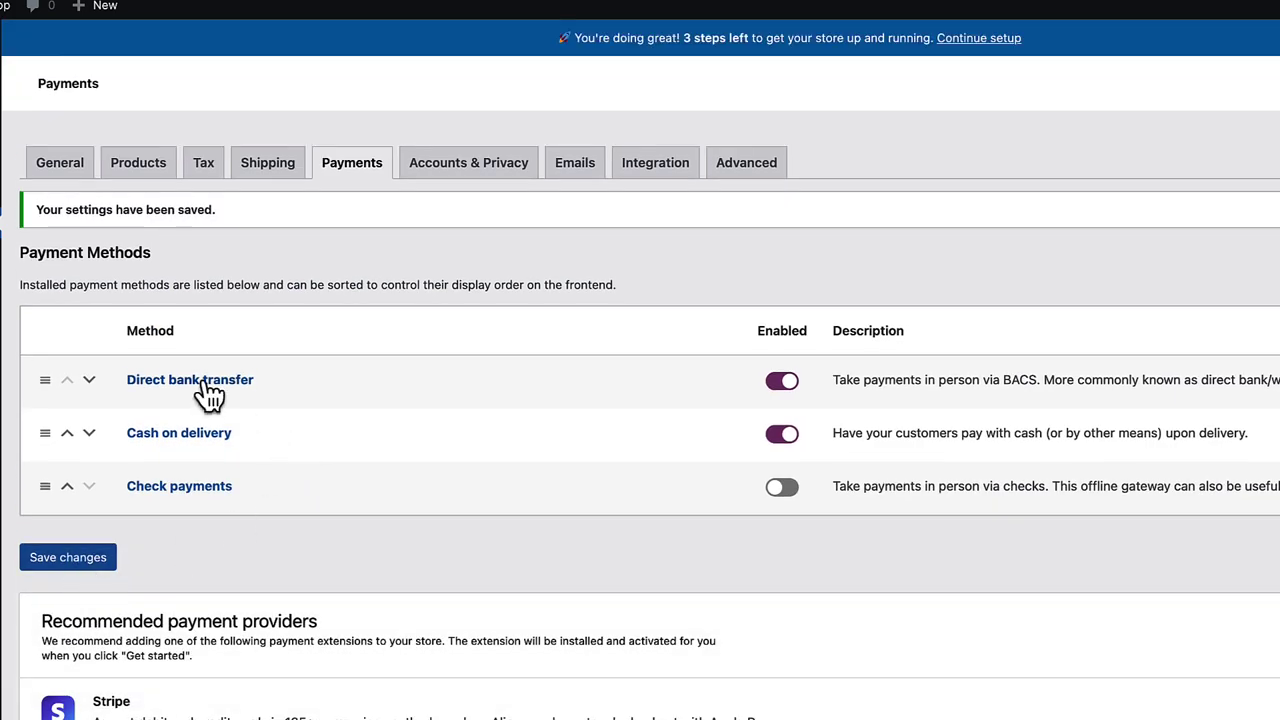
pyautogui.click(207, 384)
# - Review the Direct bank transfer title and description, including how it appears at checkout
pyautogui.moveTo(372, 341); pyautogui.dragTo(200, 343)
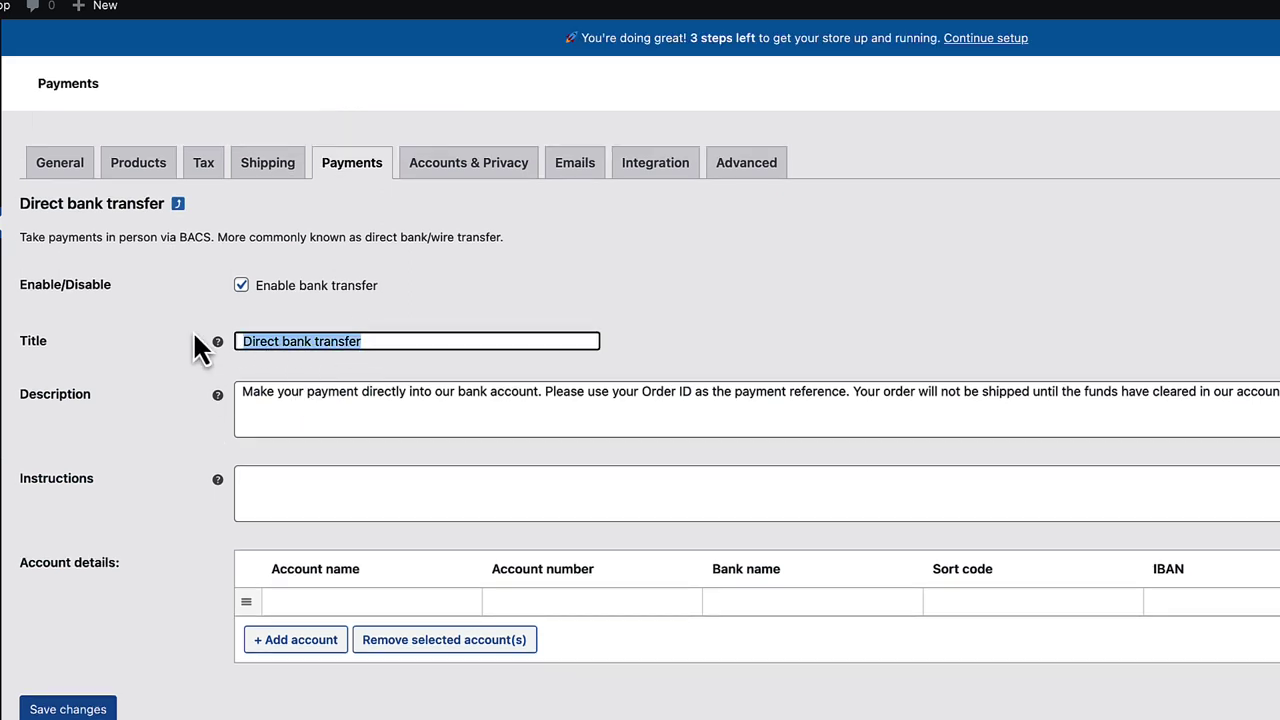
pyautogui.moveTo(243, 391); pyautogui.dragTo(1279, 392)
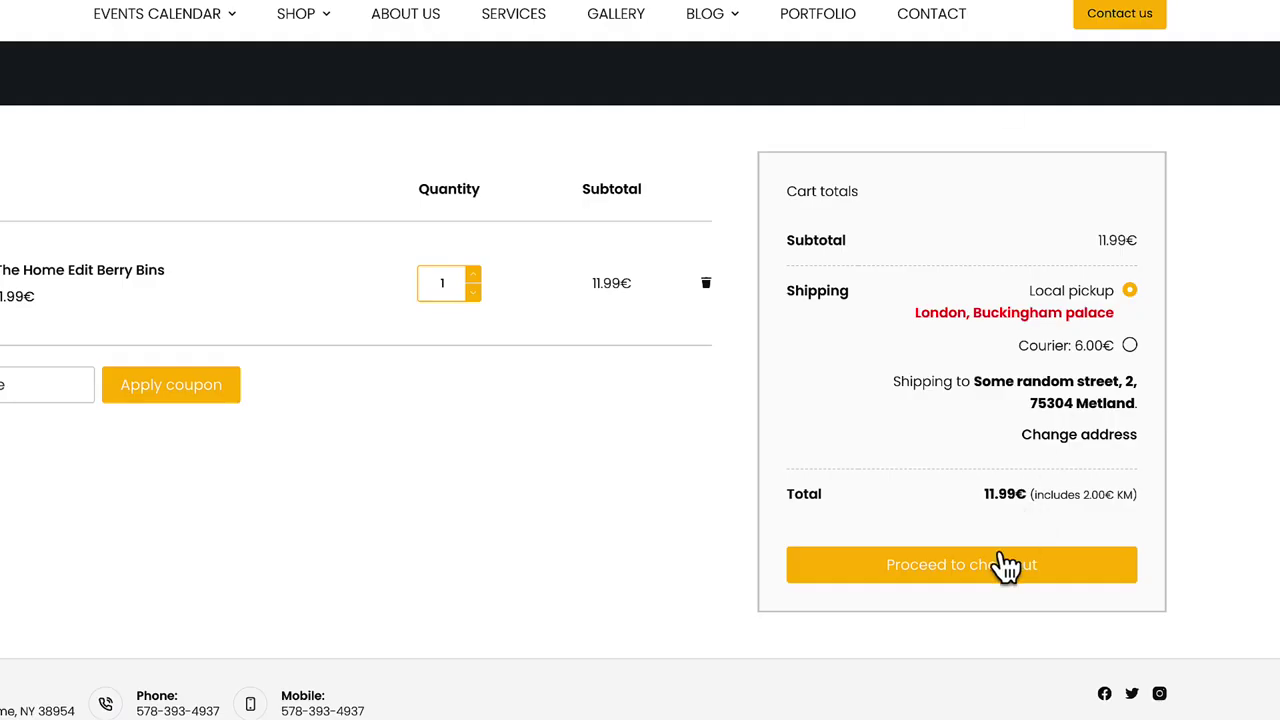
pyautogui.click(1006, 563)
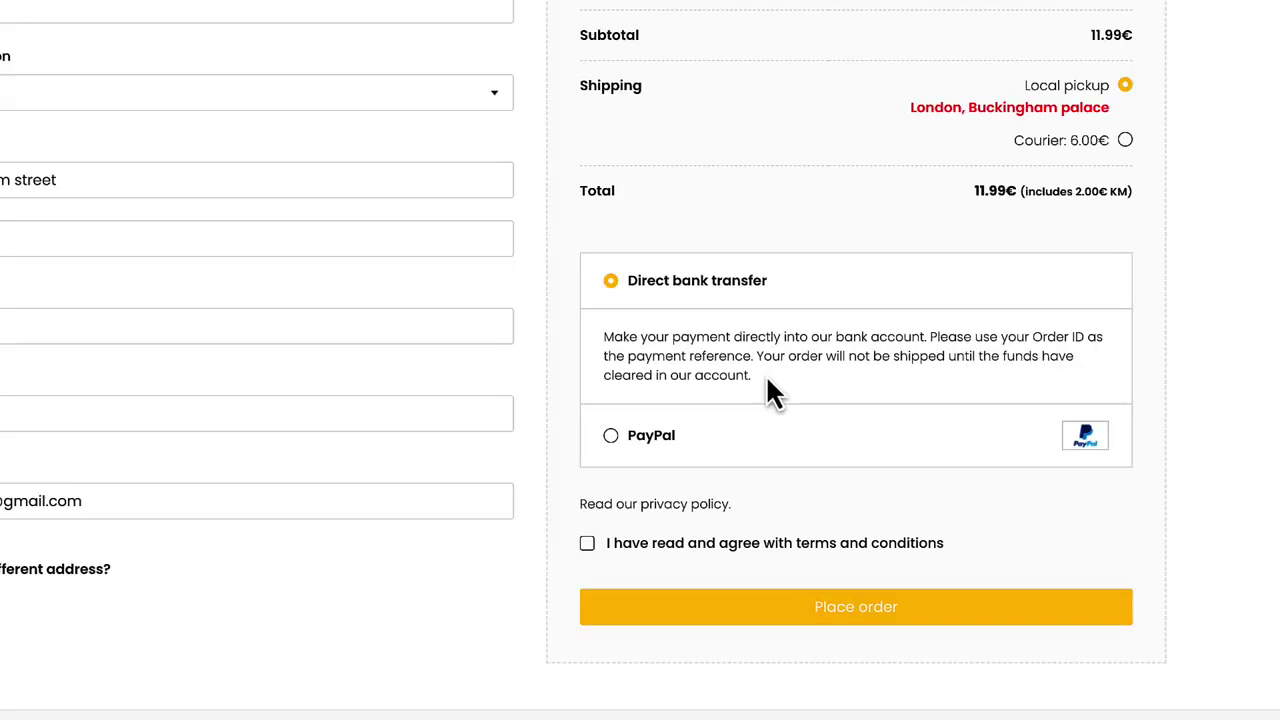
pyautogui.moveTo(766, 378); pyautogui.dragTo(590, 345)
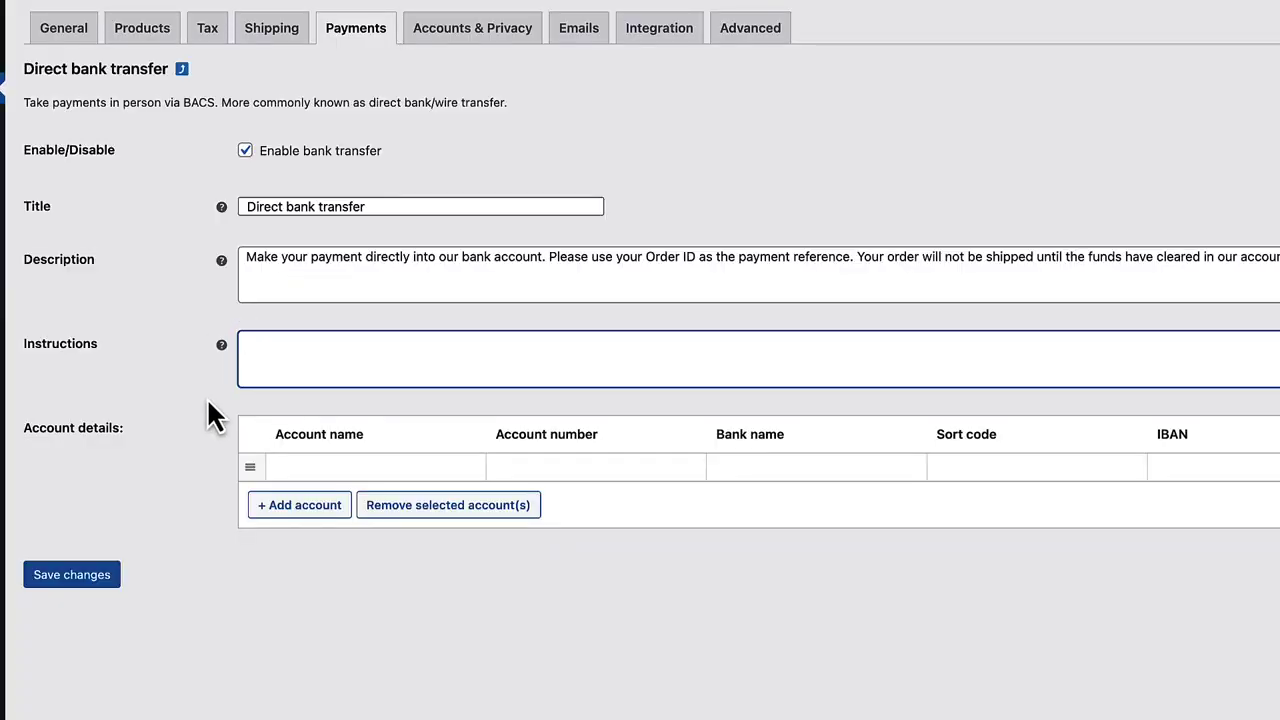
# - Leave the bank account fields empty, add three blank account rows, and save the settings
pyautogui.click(314, 466)
pyautogui.click(552, 466)
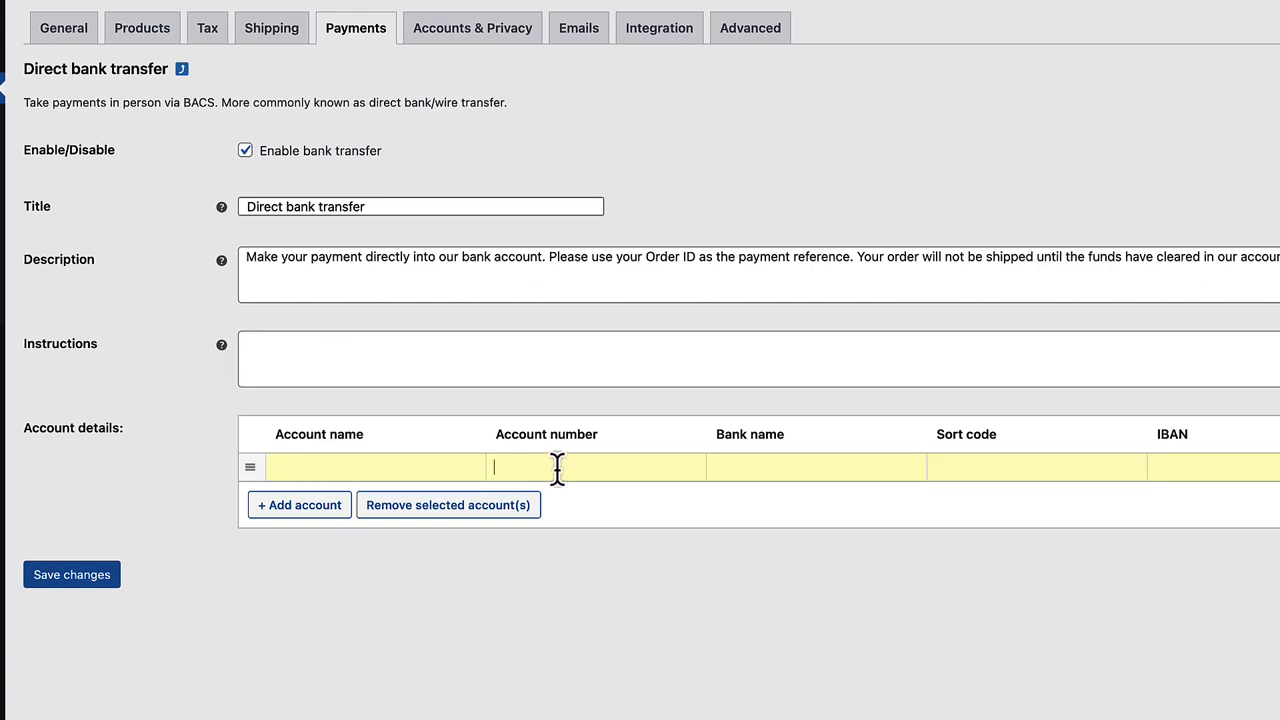
pyautogui.click(772, 460)
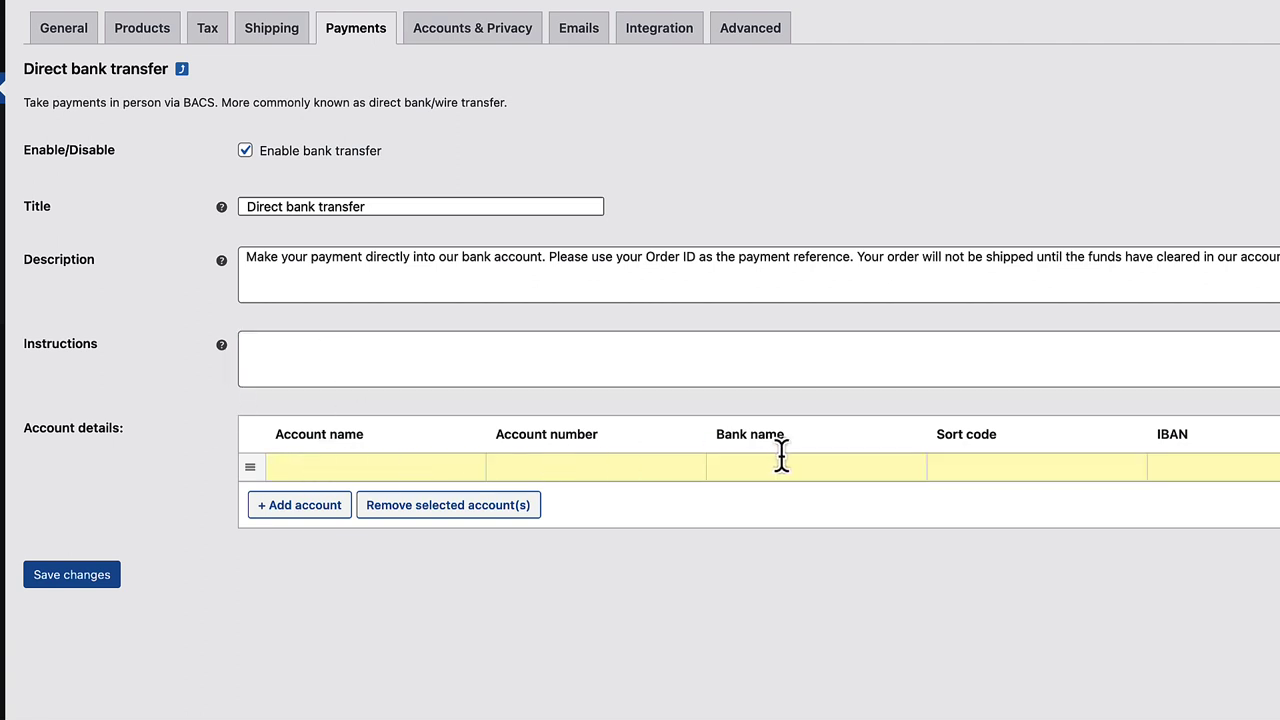
pyautogui.click(1000, 465)
pyautogui.click(1195, 465)
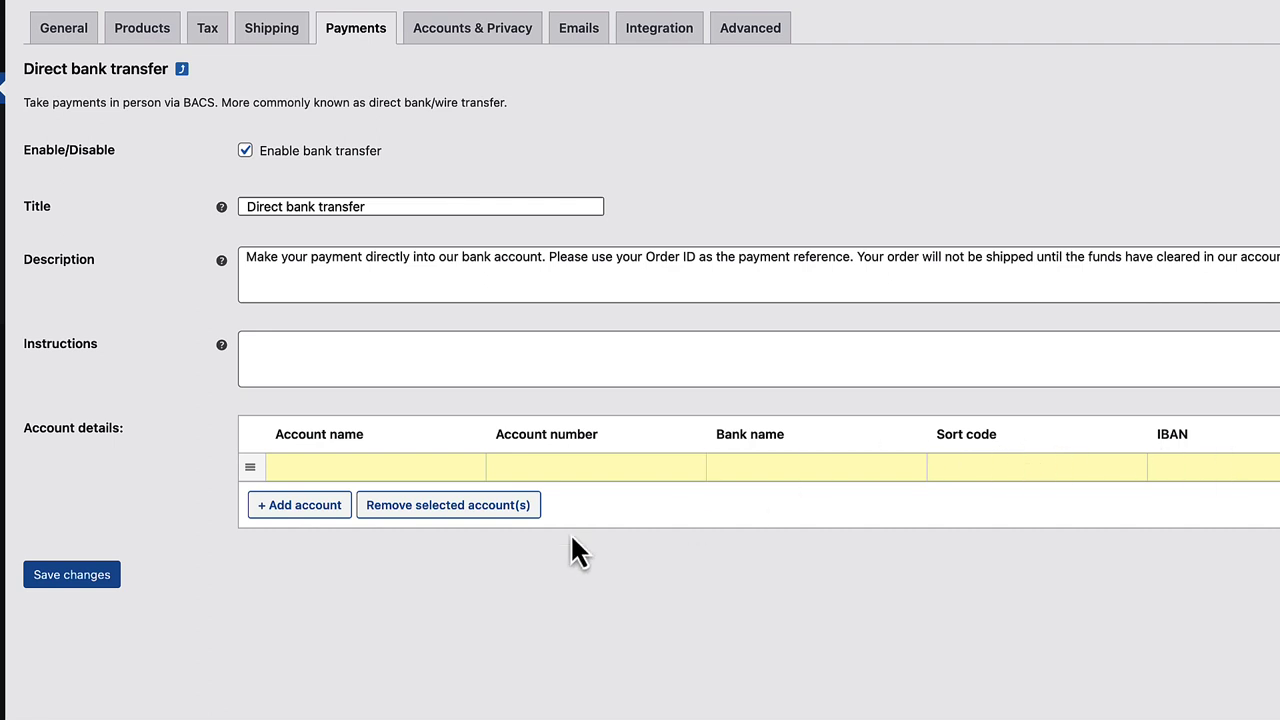
pyautogui.click(290, 512)
pyautogui.click(305, 540)
pyautogui.click(318, 564)
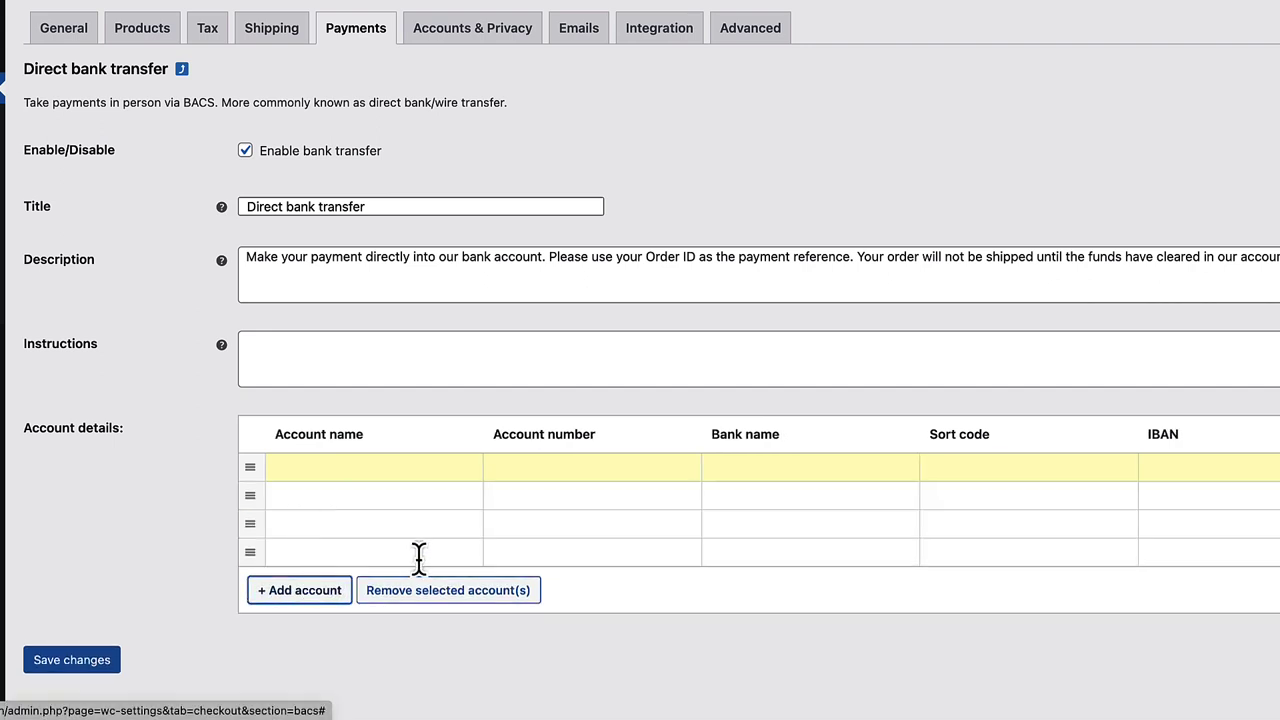
pyautogui.click(90, 672)
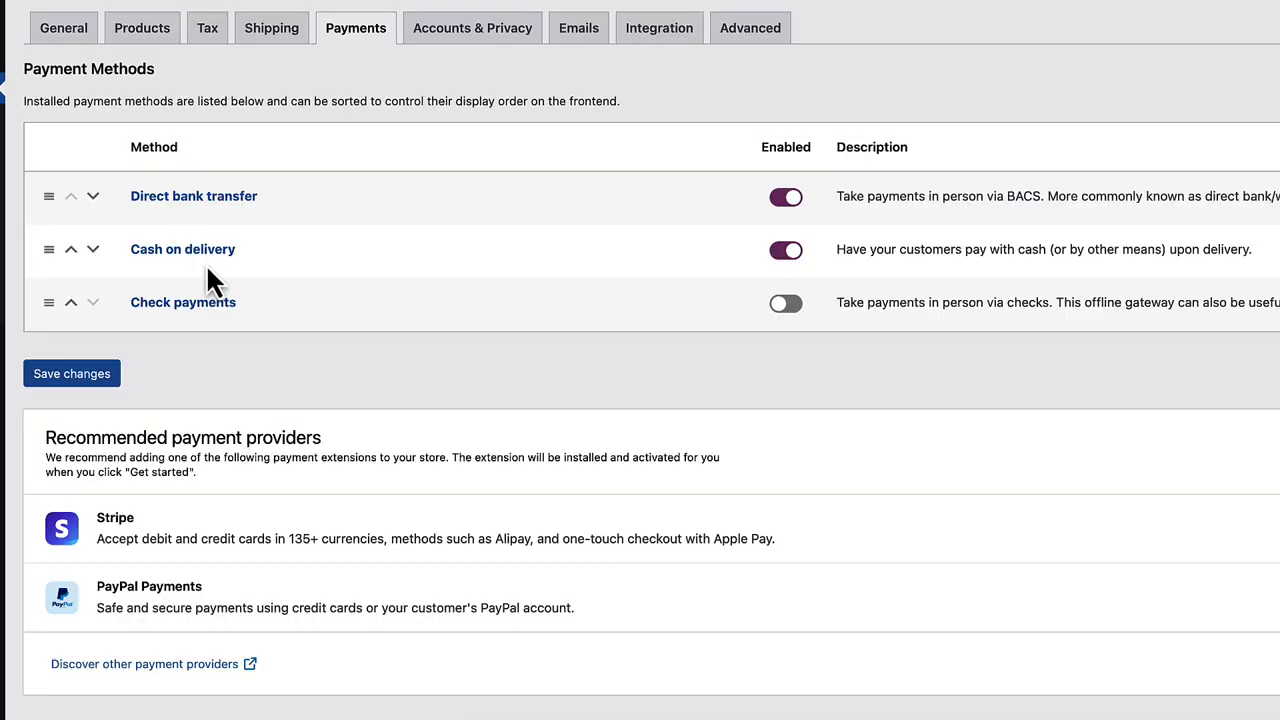
# - Restrict Cash on delivery to Any "Flat rate" shipping method
pyautogui.click(137, 257)
pyautogui.scroll(1, 203, 257)
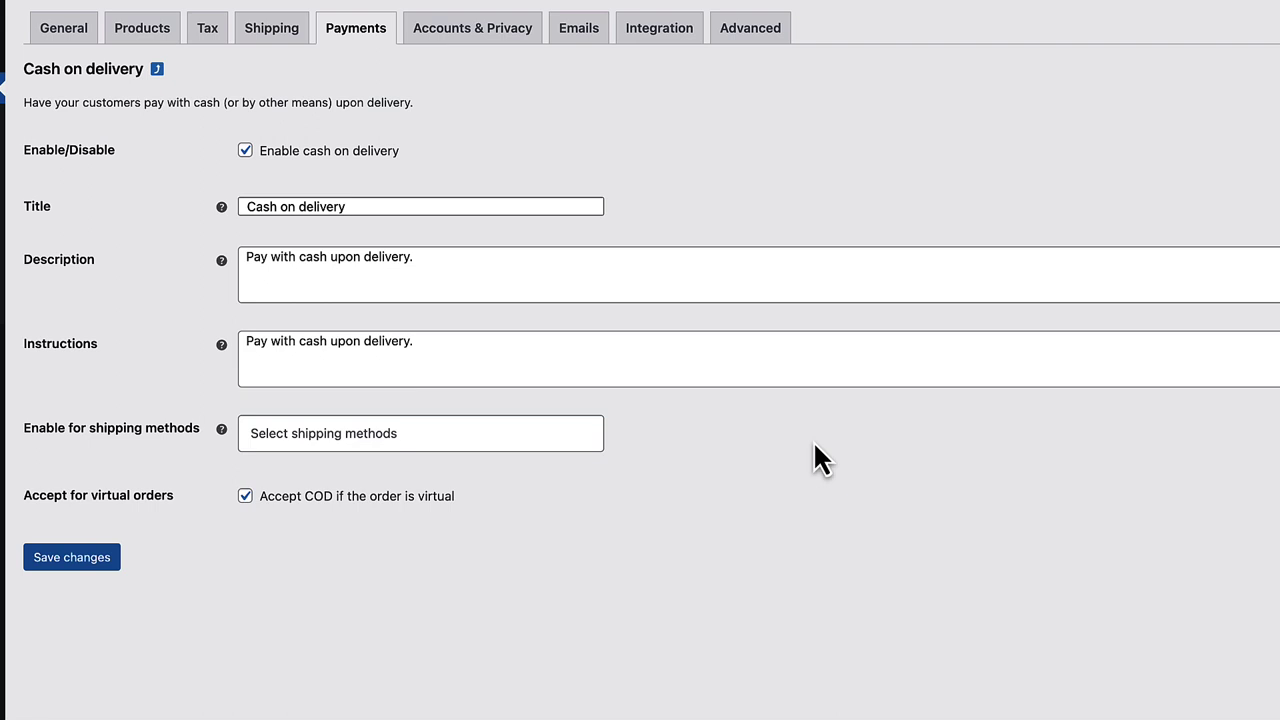
pyautogui.click(440, 433)
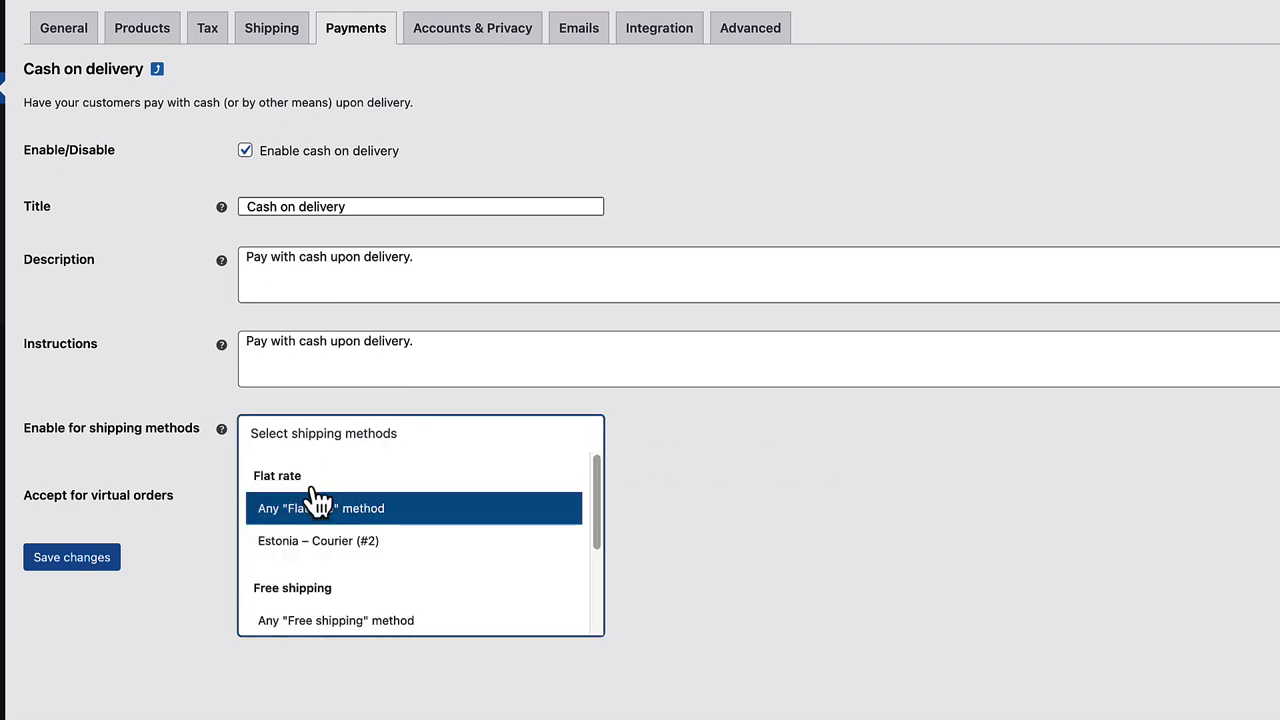
pyautogui.click(302, 508)
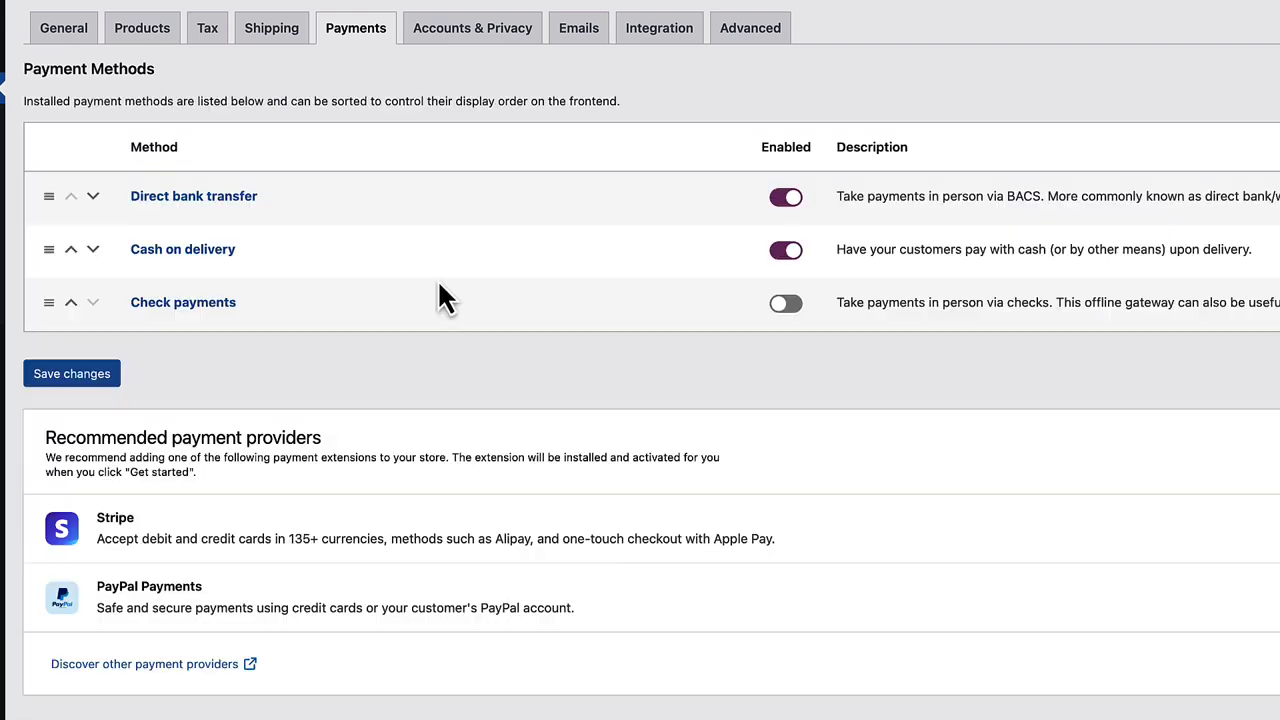
pyautogui.scroll(-1, 439, 279)
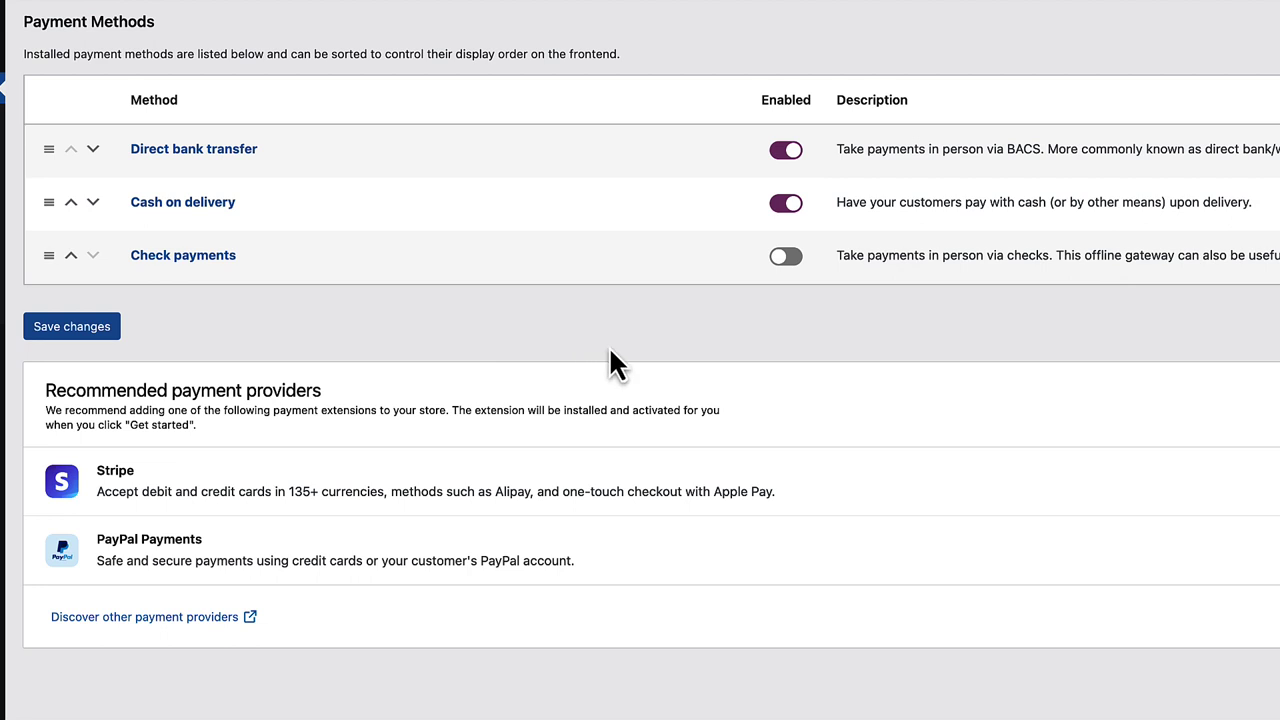
pyautogui.scroll(1, 600, 360)
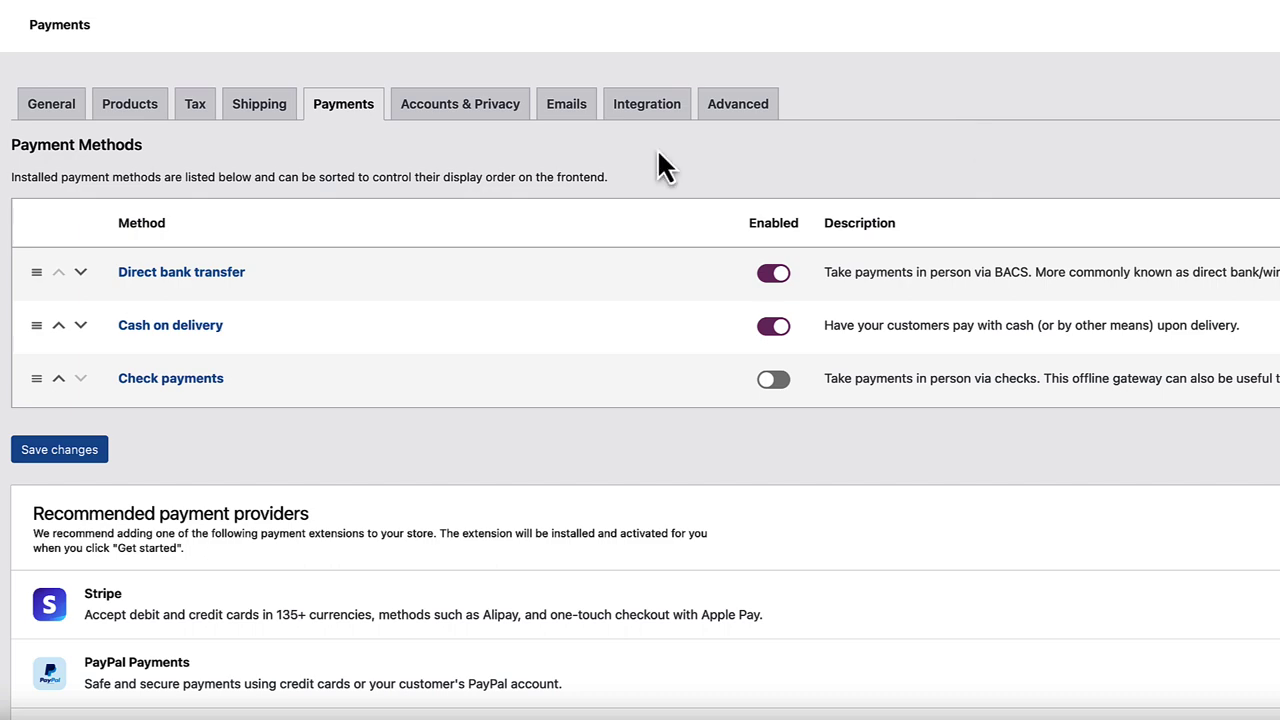
# - Allow guest checkout, login at checkout, and account creation at checkout and on My account
pyautogui.click(480, 108)
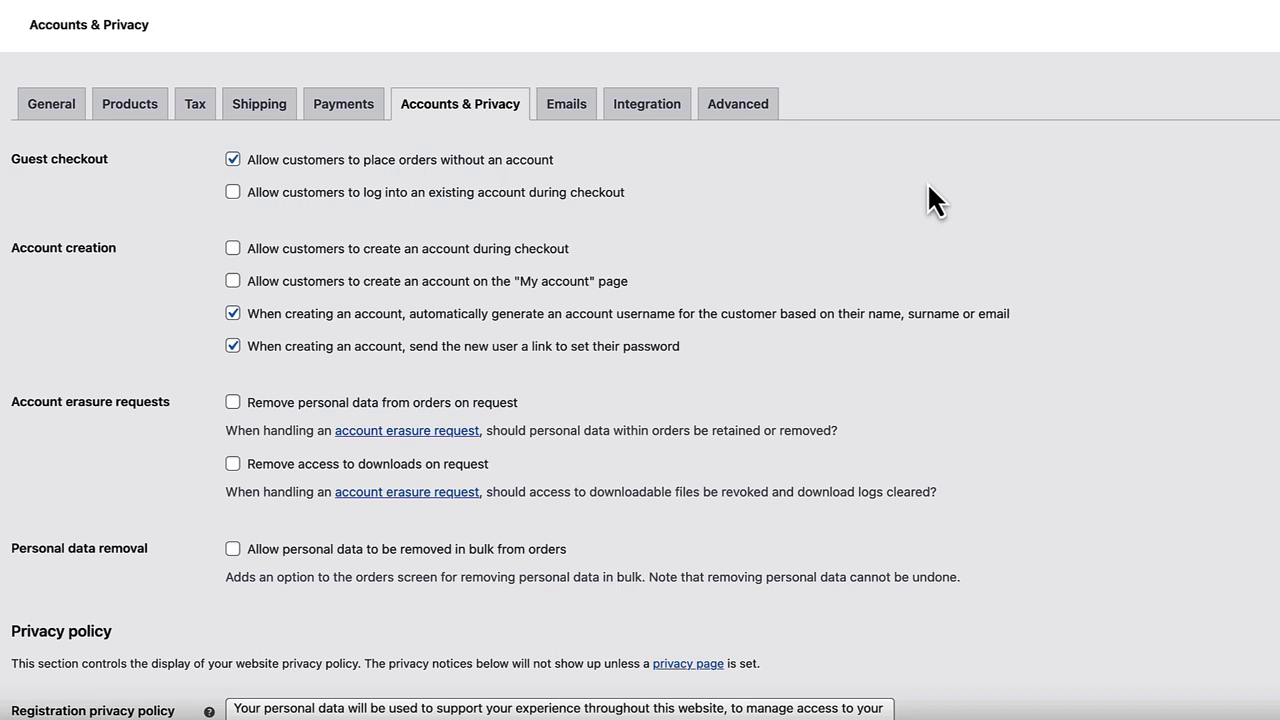
pyautogui.click(233, 162)
pyautogui.click(233, 162)
pyautogui.click(233, 193)
pyautogui.click(233, 249)
pyautogui.scroll(-1, 880, 230)
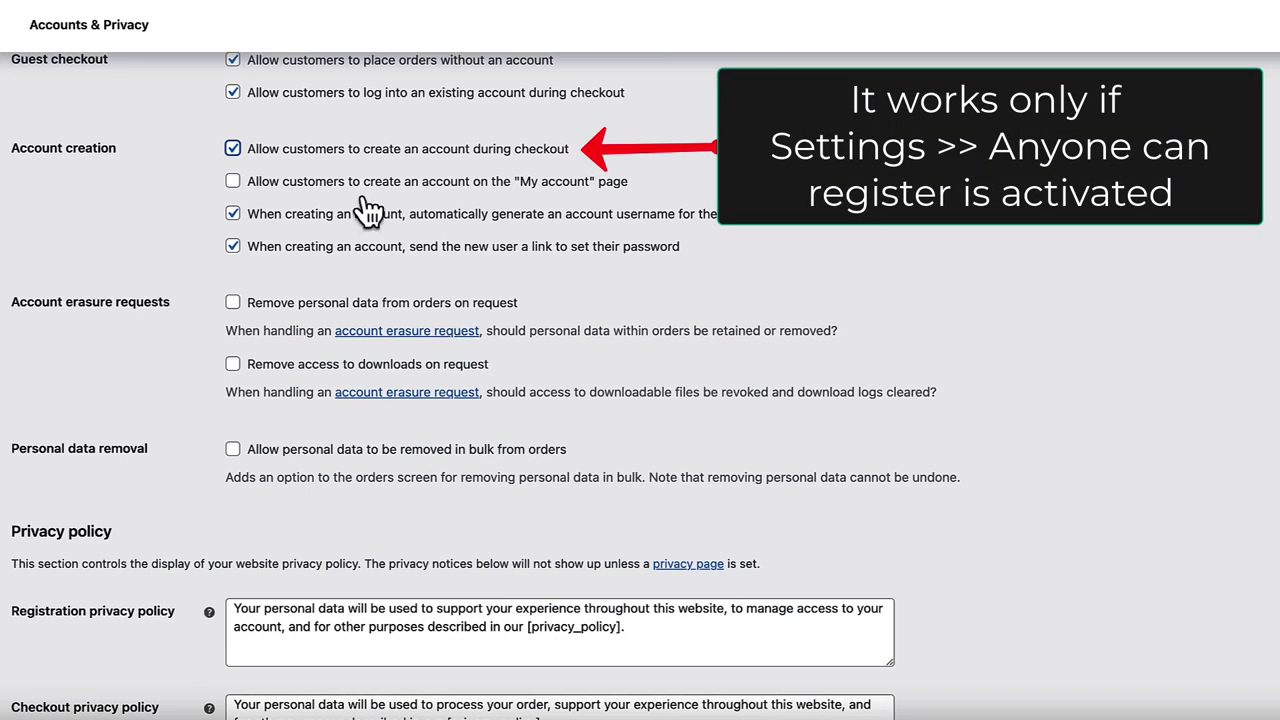
pyautogui.click(233, 181)
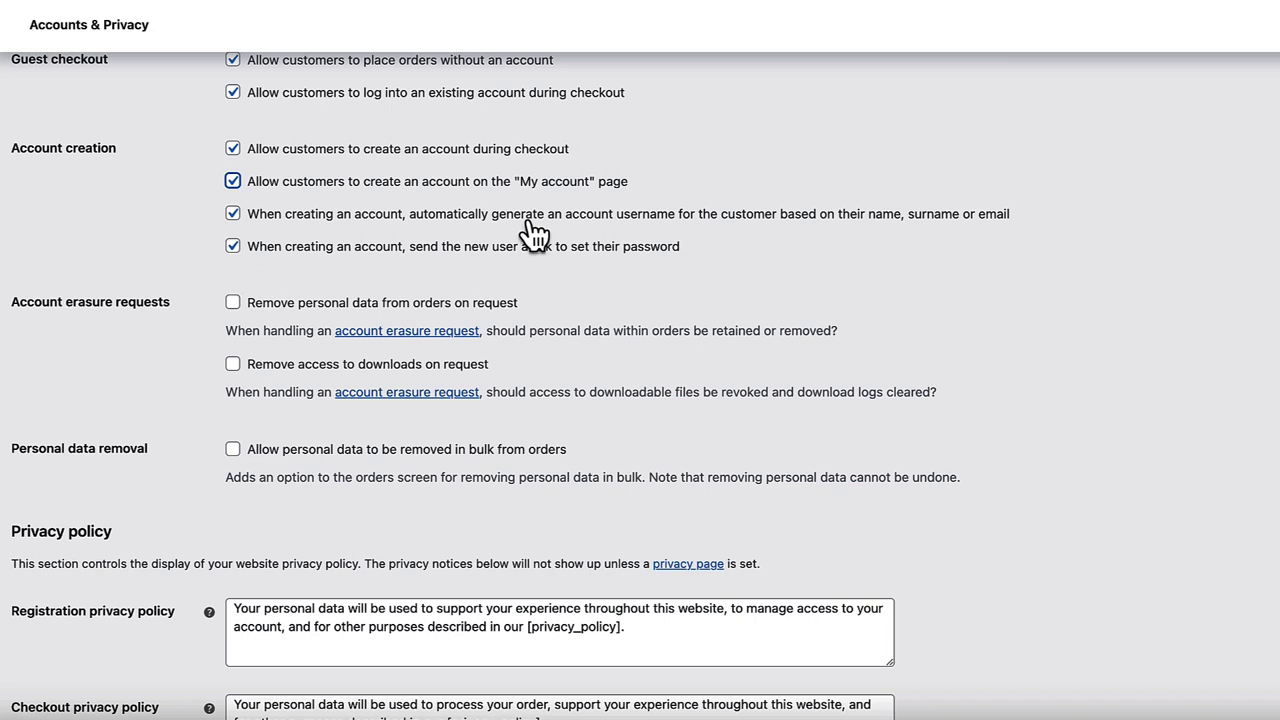
pyautogui.click(391, 268)
pyautogui.scroll(-2, 107, 295)
pyautogui.scroll(-1, 223, 172)
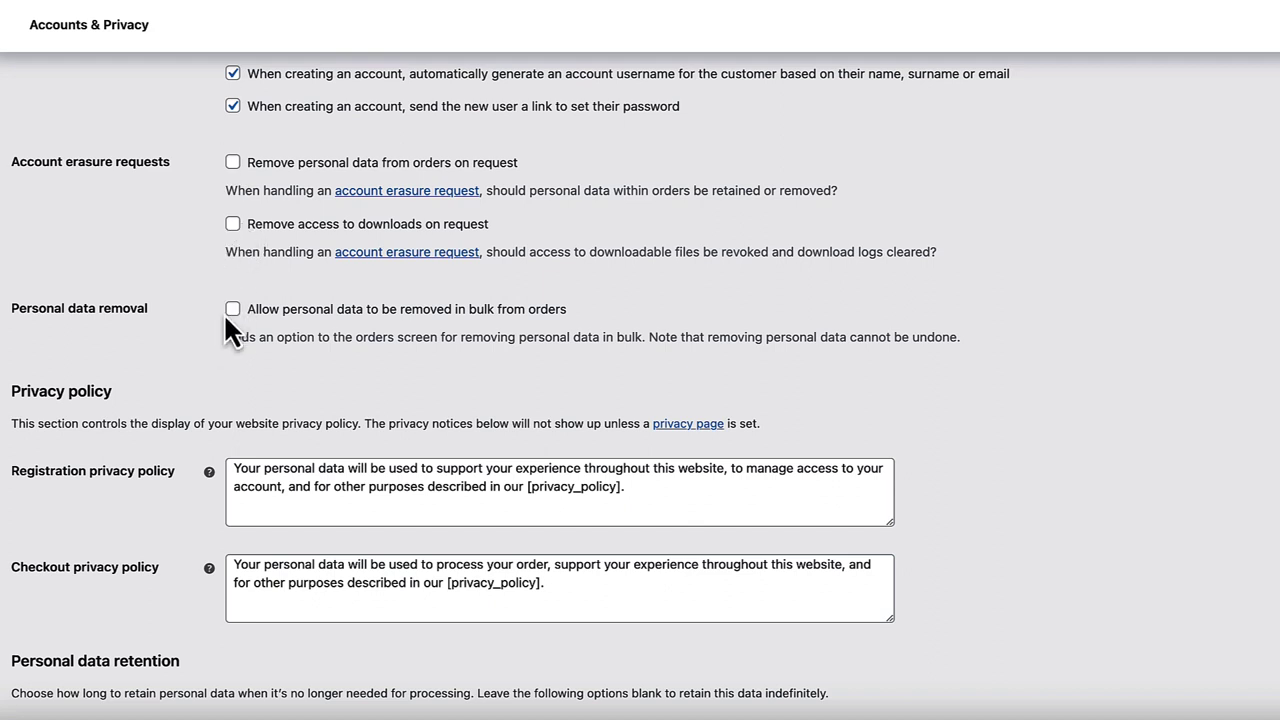
# - Keep the default registration and checkout privacy policy texts and save the Accounts & Privacy settings
pyautogui.scroll(-5, 300, 371)
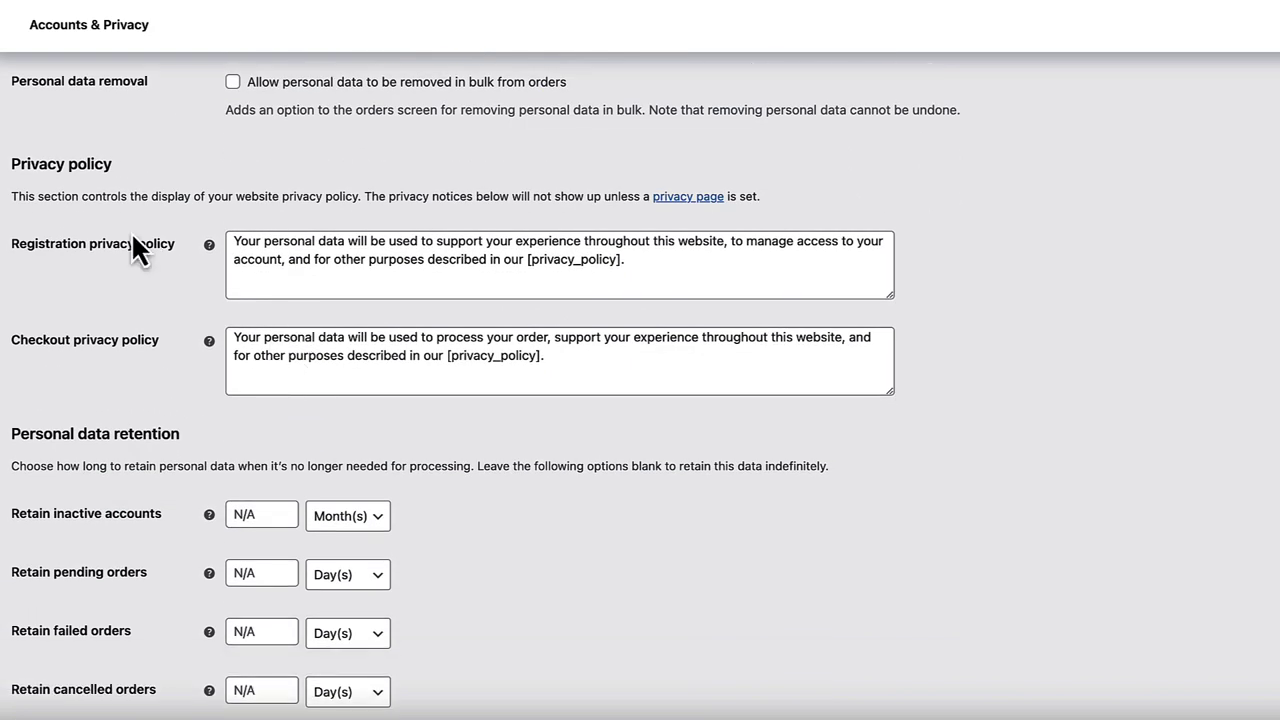
pyautogui.scroll(-1, 142, 278)
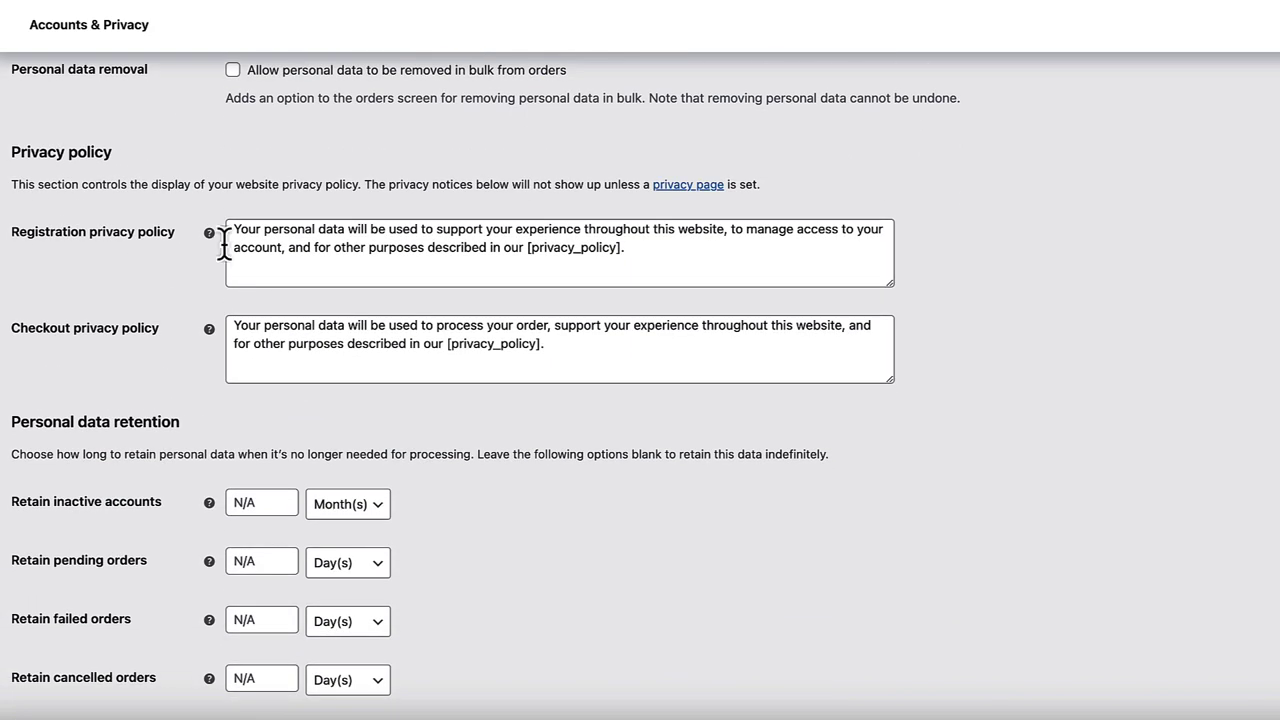
pyautogui.tripleClick(449, 229)
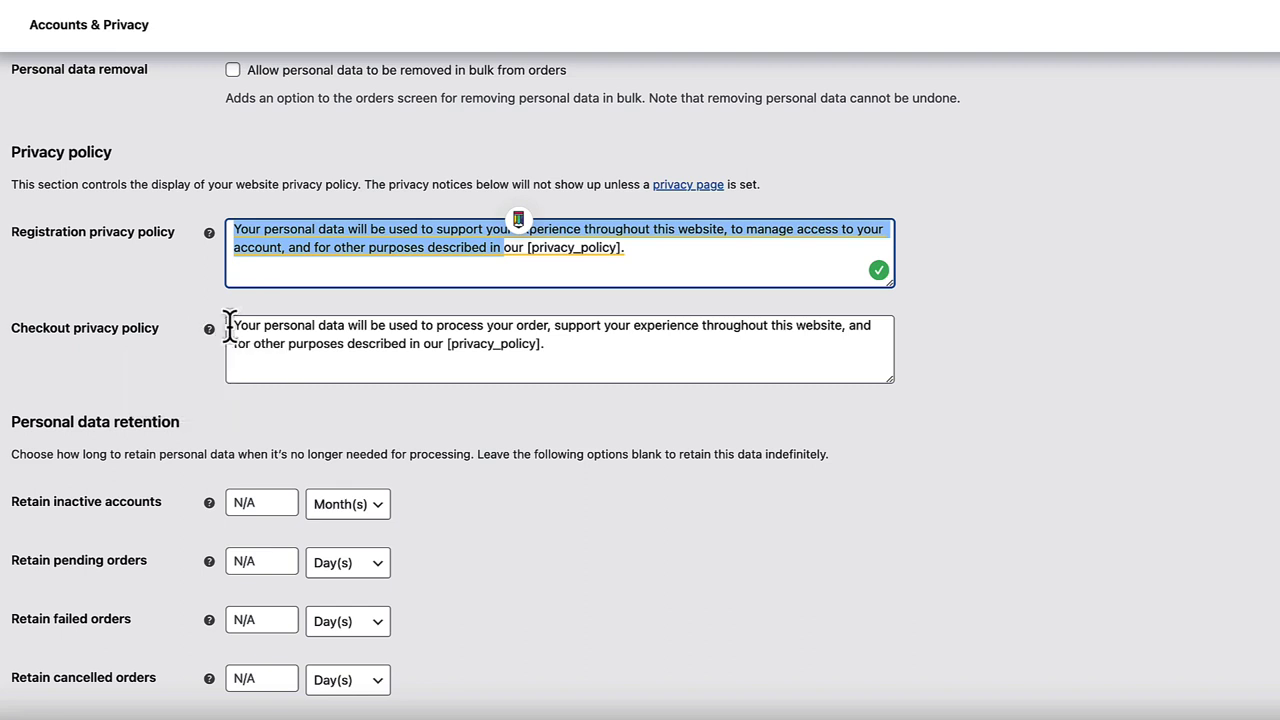
pyautogui.moveTo(233, 325); pyautogui.dragTo(393, 343)
pyautogui.click(1130, 372)
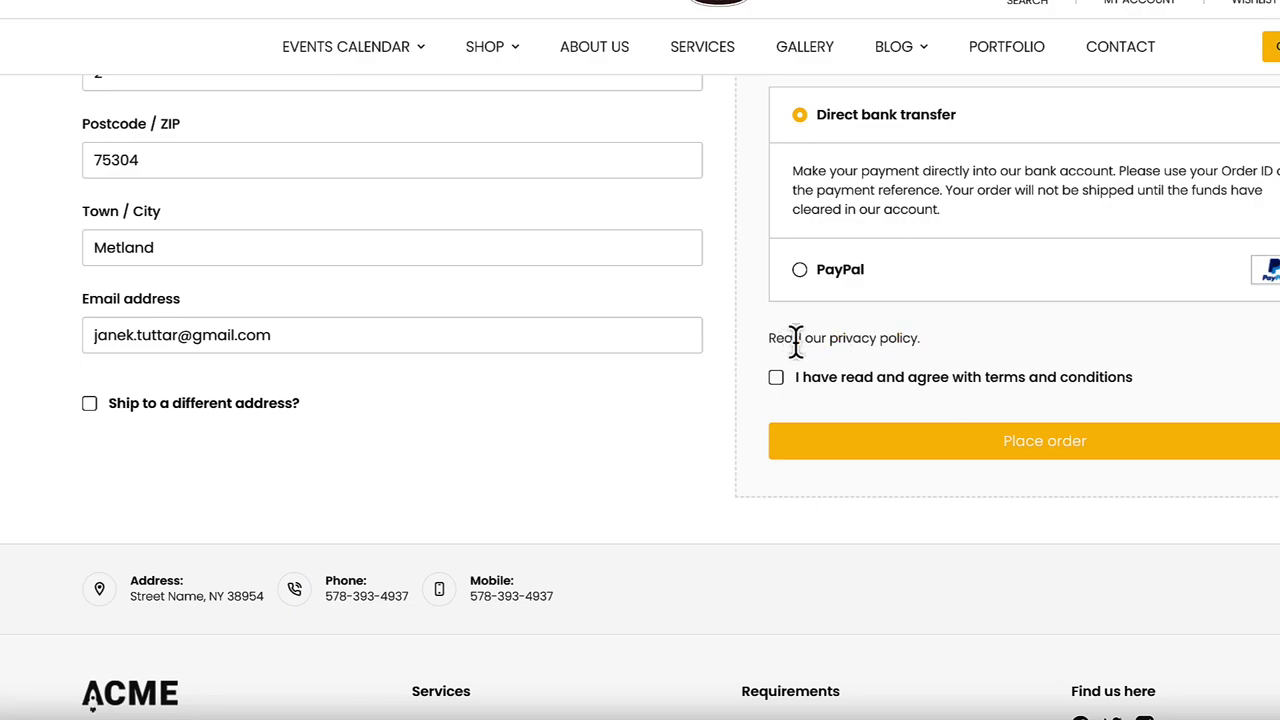
pyautogui.click(862, 340)
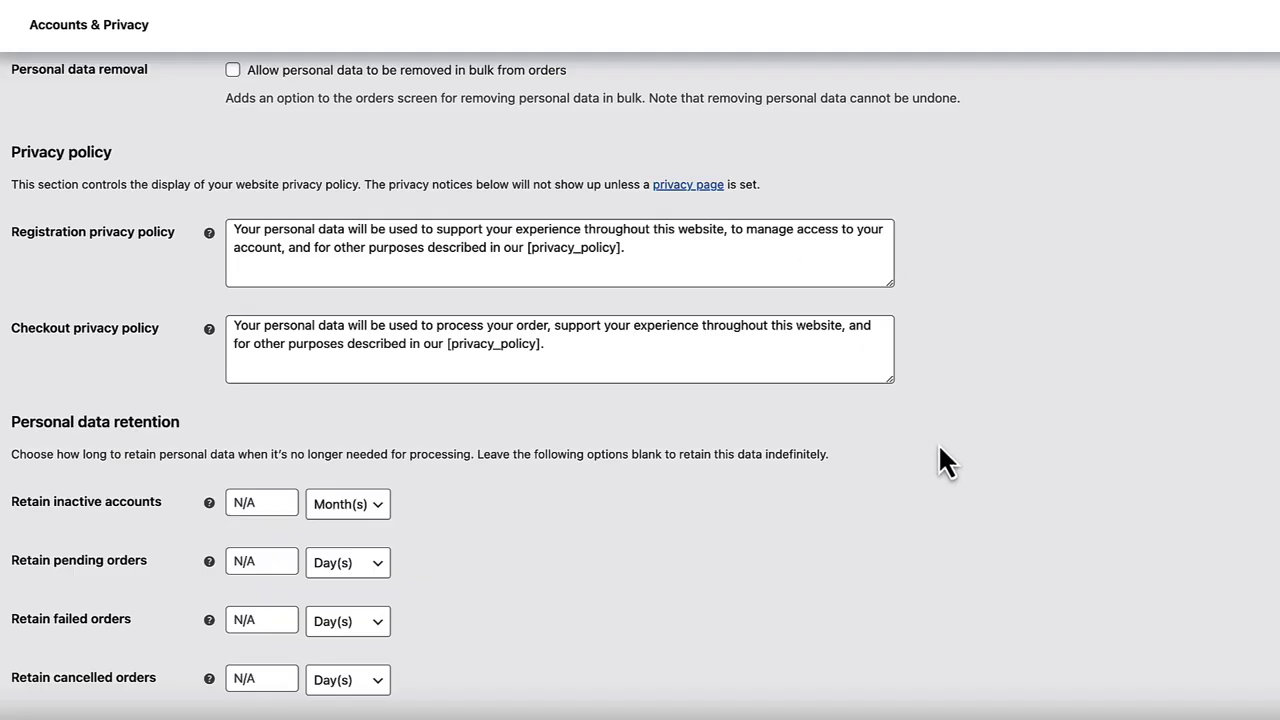
pyautogui.scroll(-3, 863, 468)
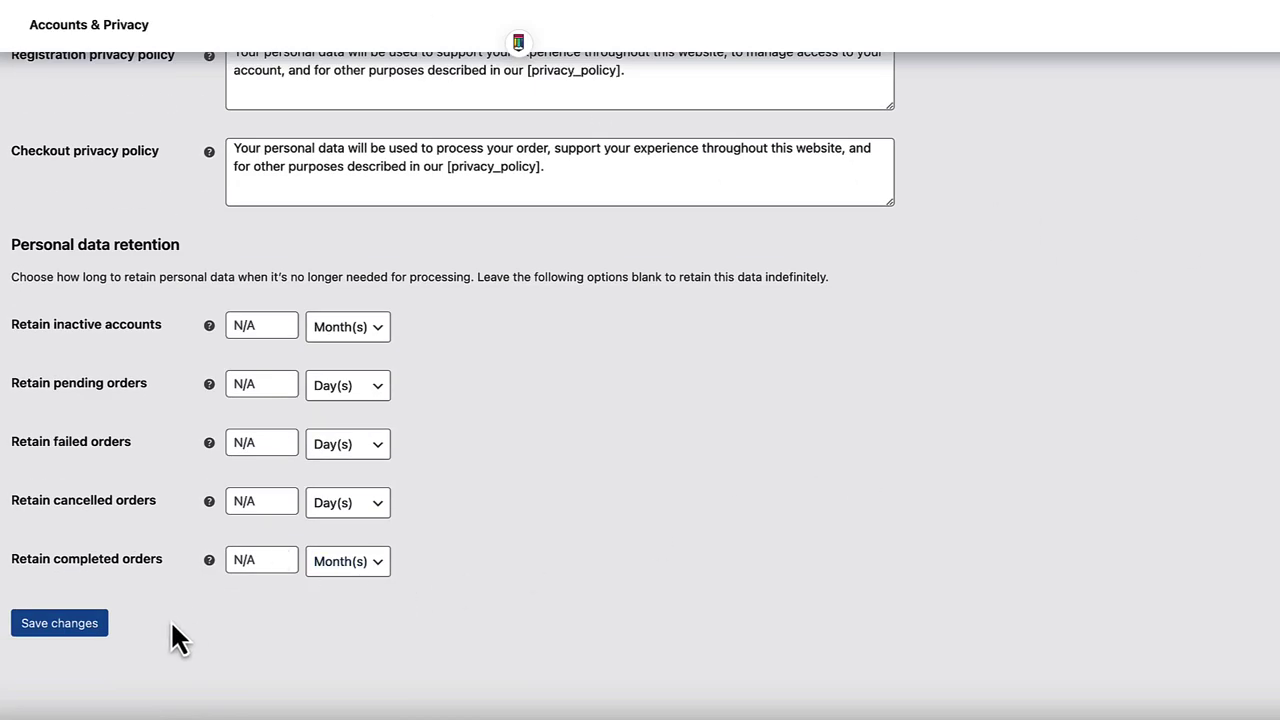
pyautogui.click(45, 628)
pyautogui.scroll(-7, 697, 455)
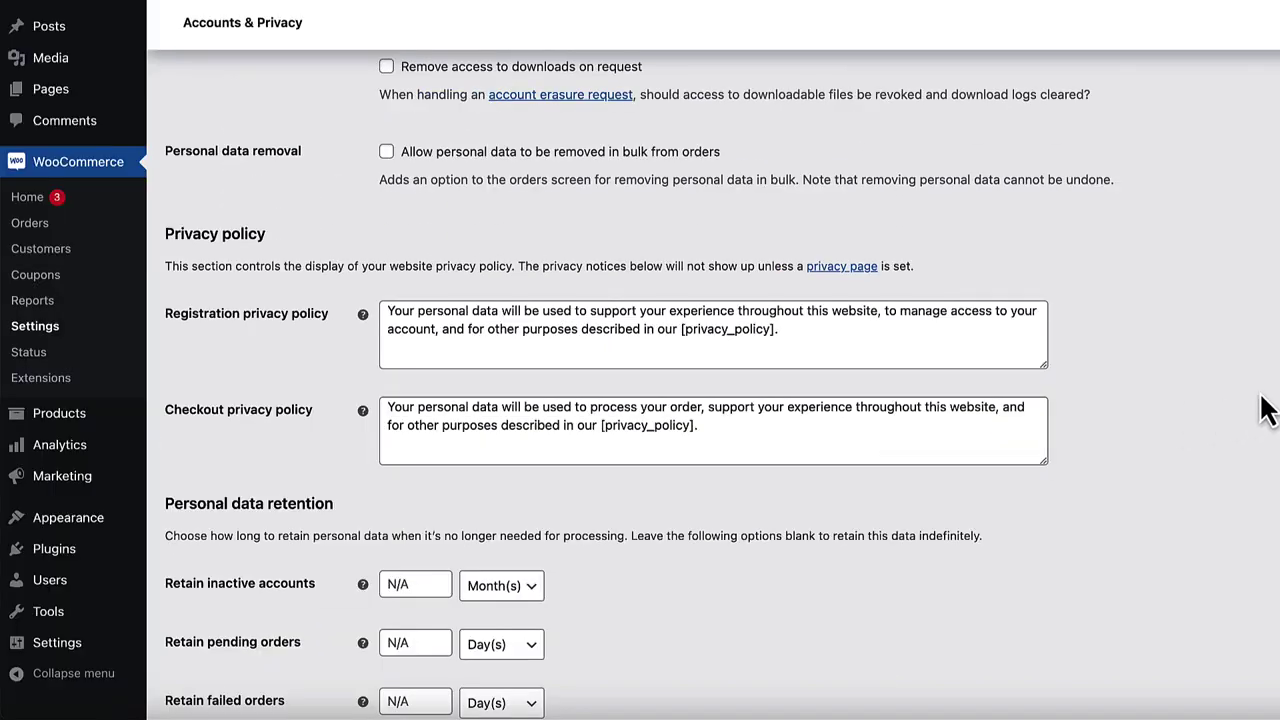
# - Confirm Privacy Policy as the site's privacy policy page in Settings > Privacy
pyautogui.click(837, 268)
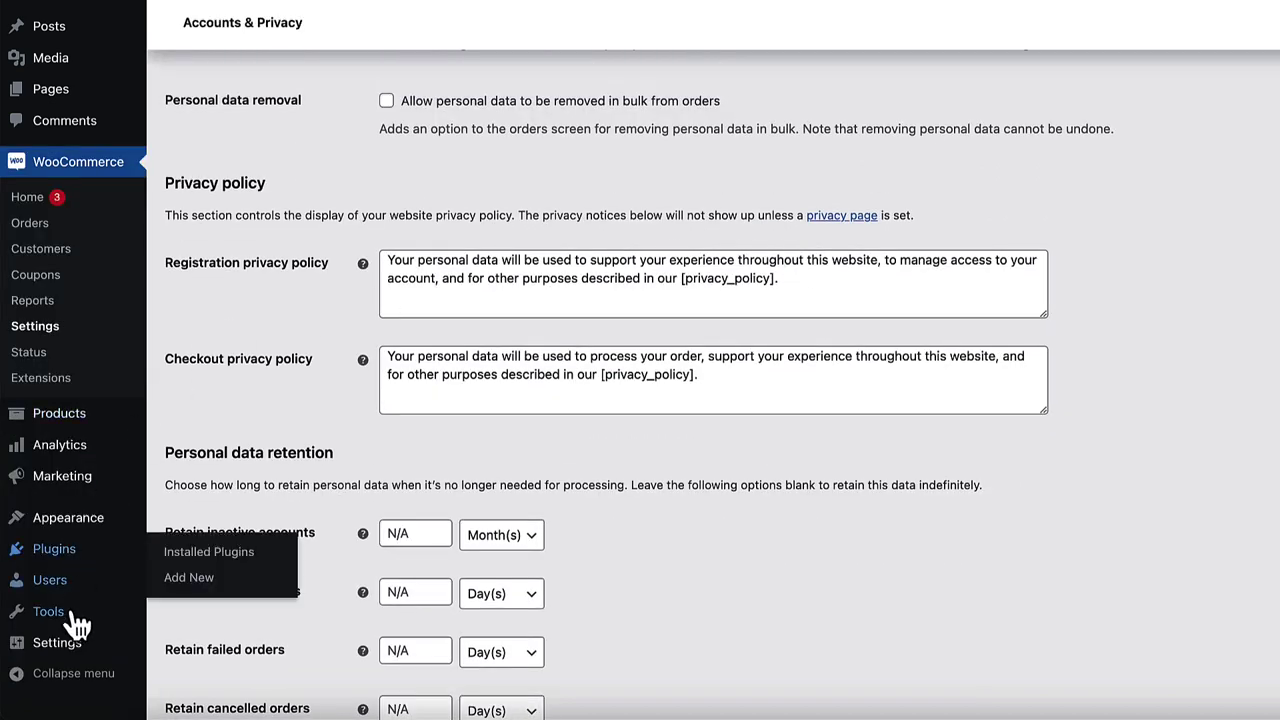
pyautogui.moveTo(75, 650)
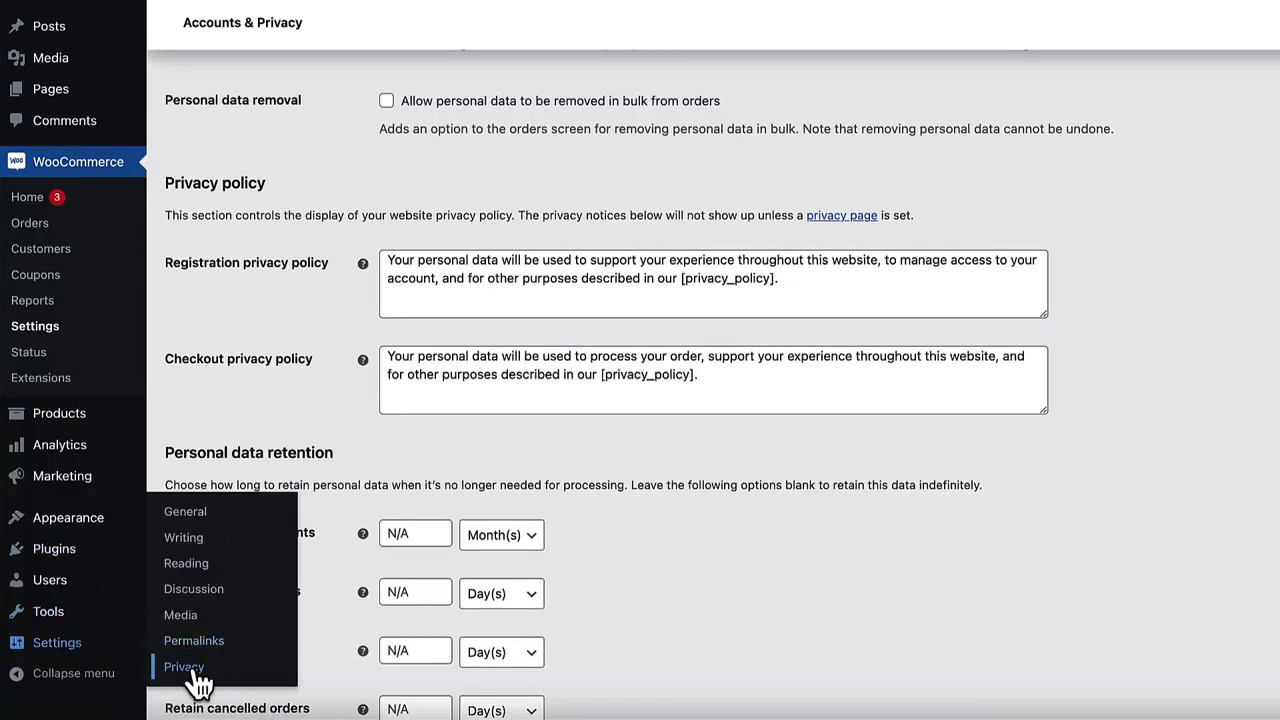
pyautogui.click(190, 667)
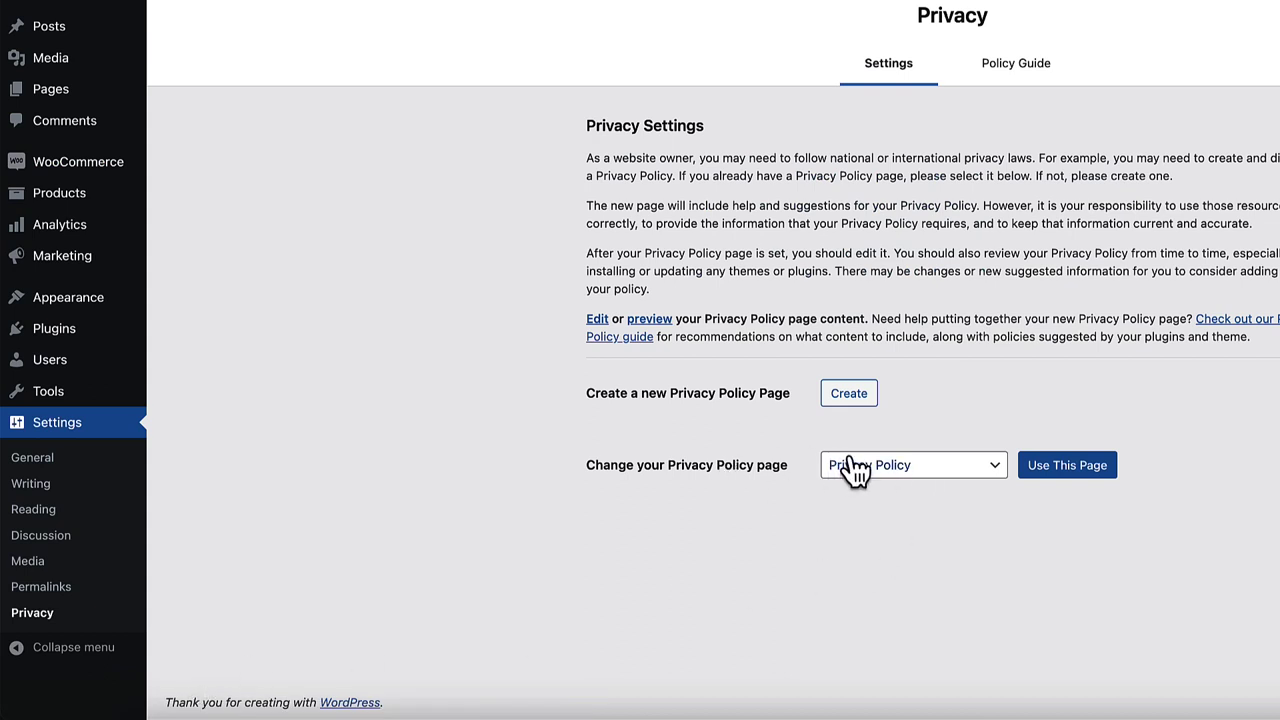
pyautogui.click(937, 470)
pyautogui.click(1234, 443)
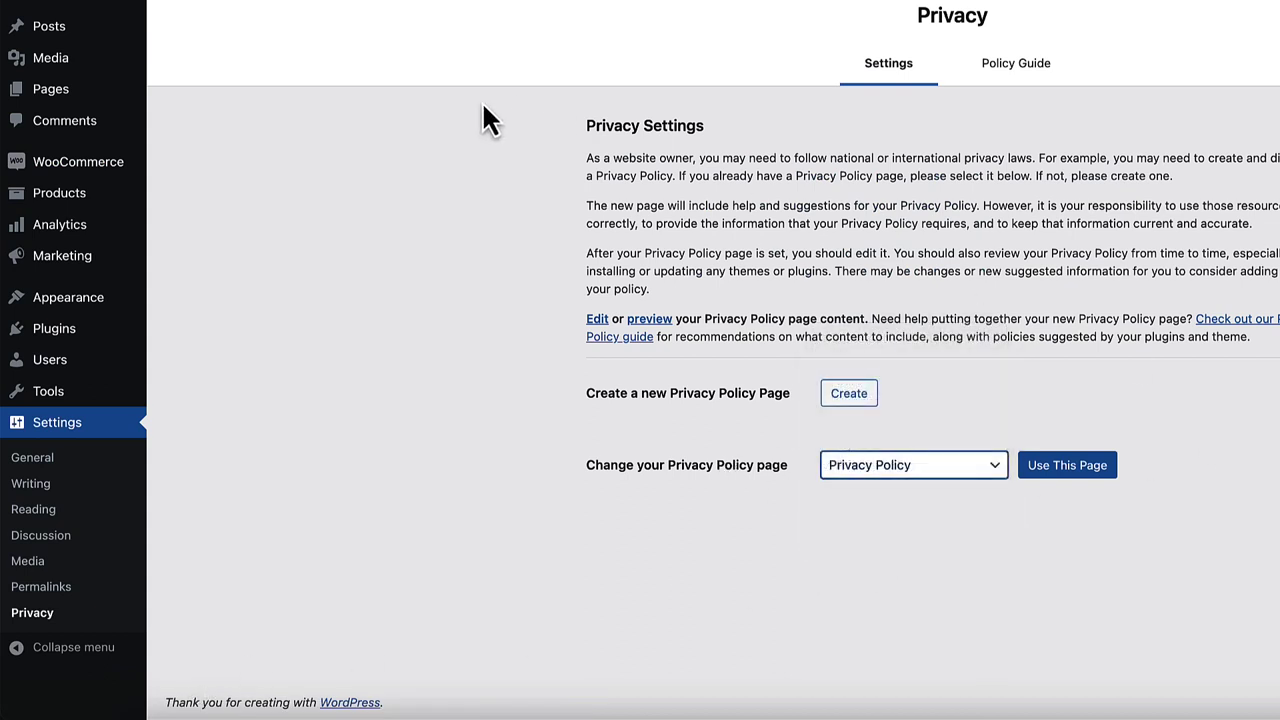
pyautogui.moveTo(55, 98)
pyautogui.click(1067, 467)
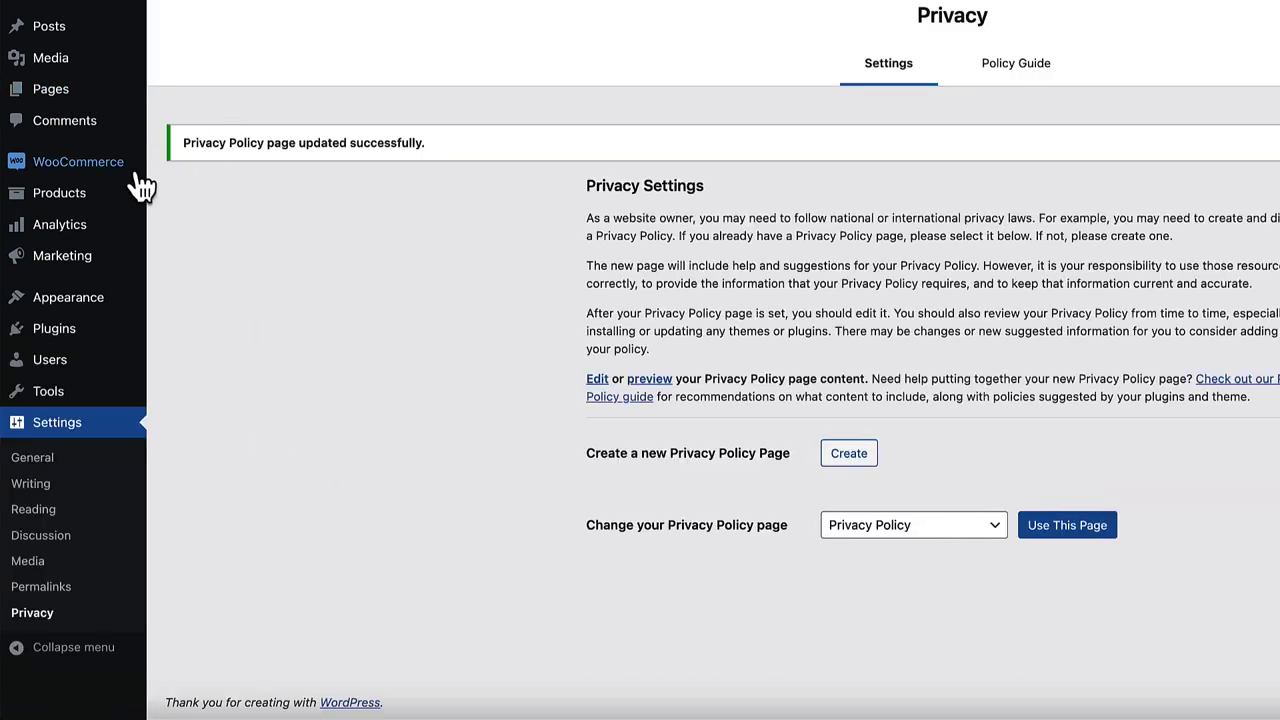
# - Return to WooCommerce's Accounts & Privacy settings and review them
pyautogui.moveTo(145, 188)
pyautogui.click(186, 294)
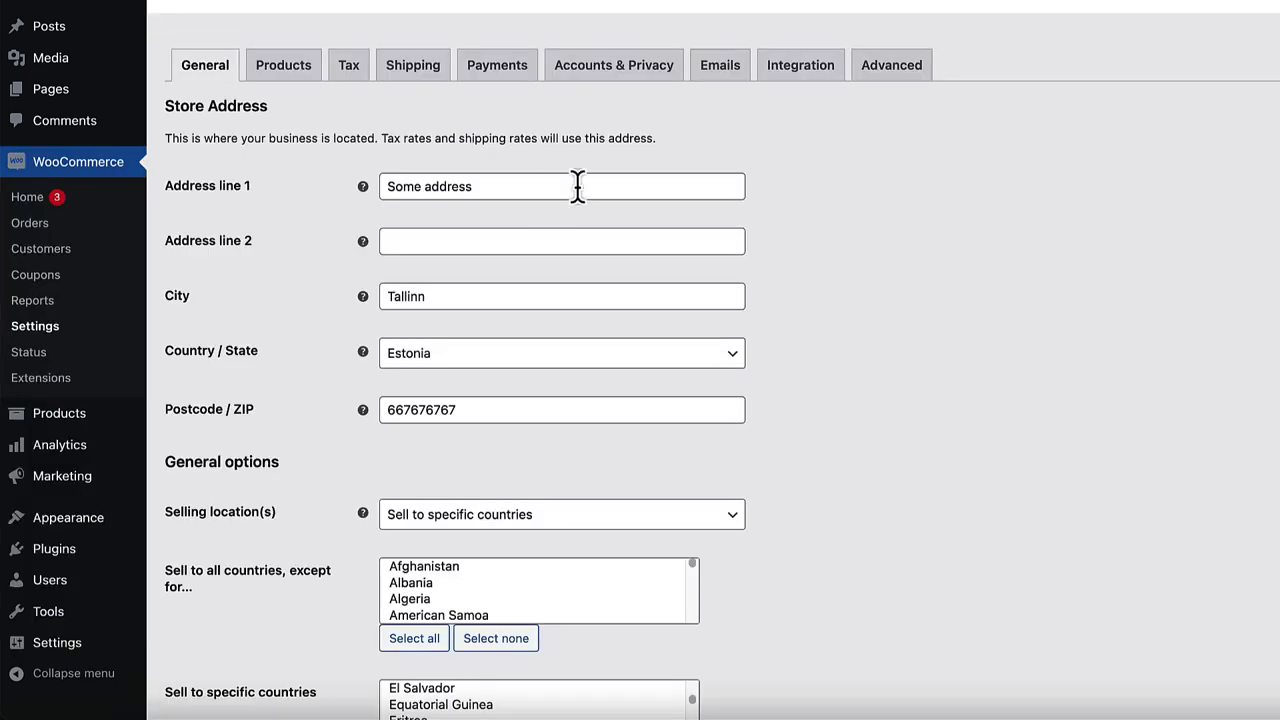
pyautogui.click(619, 106)
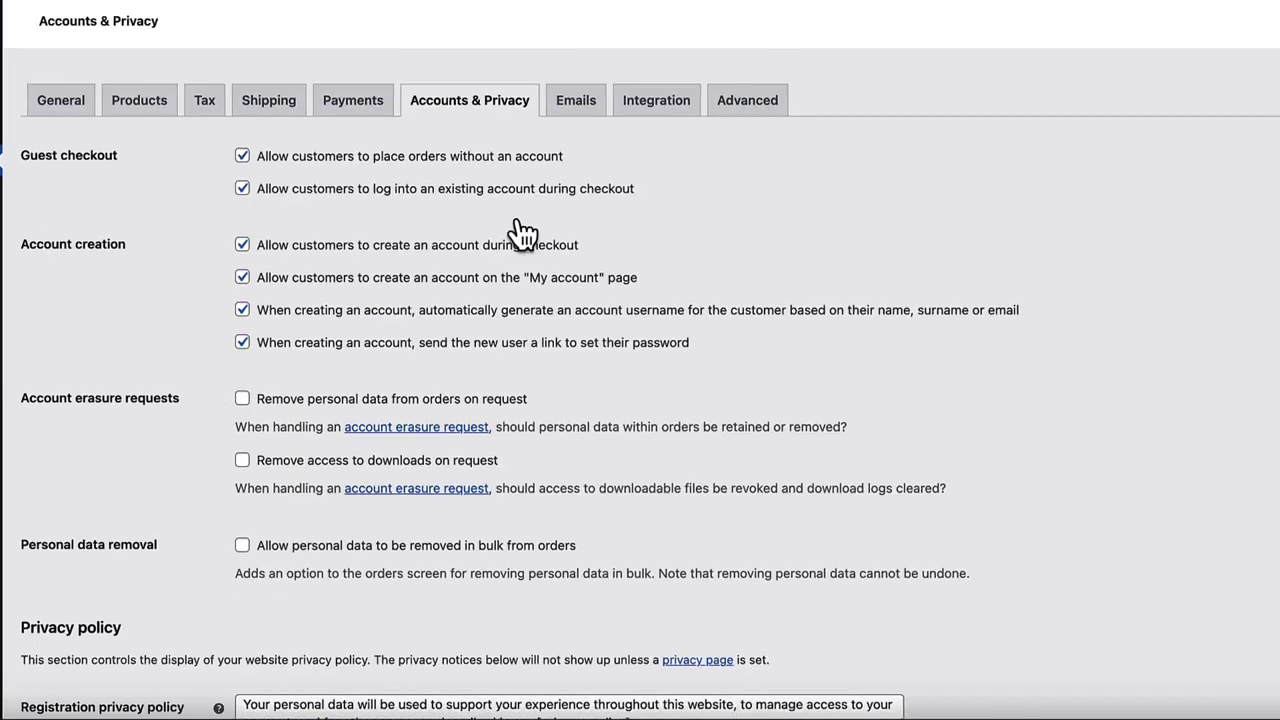
pyautogui.scroll(-3, 680, 280)
pyautogui.scroll(-1, 595, 308)
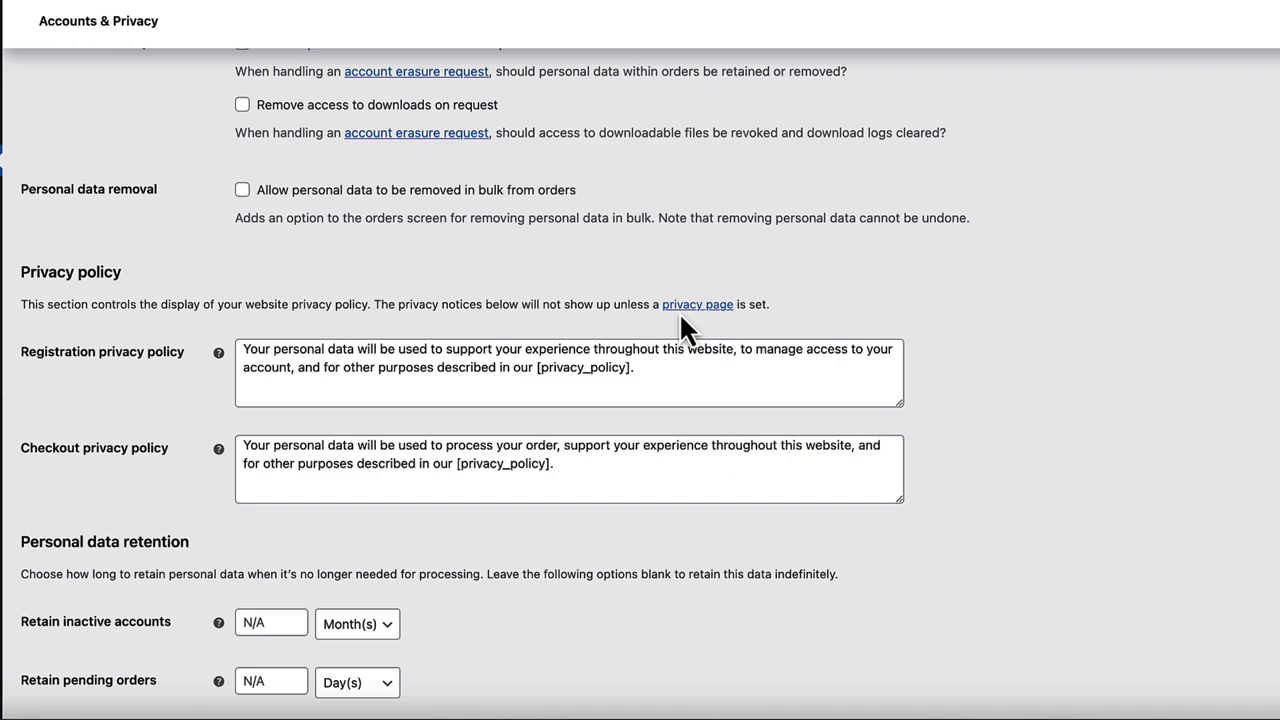
pyautogui.scroll(-4, 665, 328)
pyautogui.scroll(8, 647, 338)
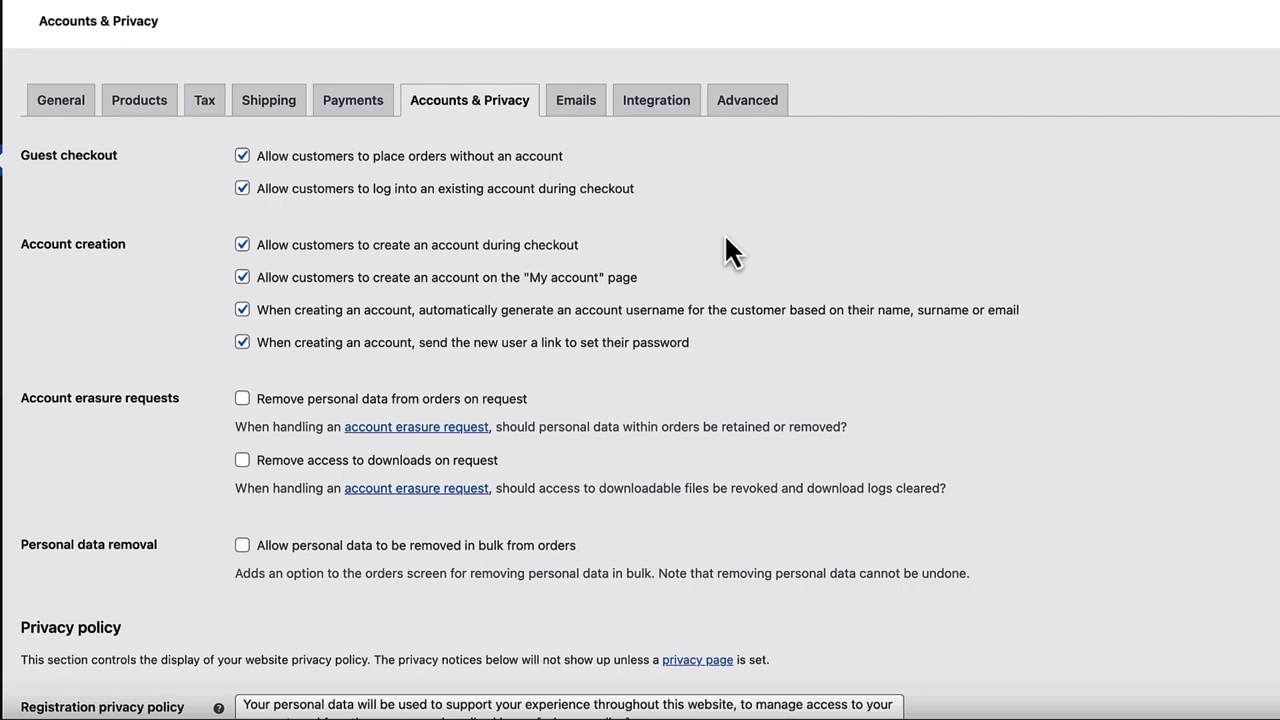
pyautogui.click(580, 104)
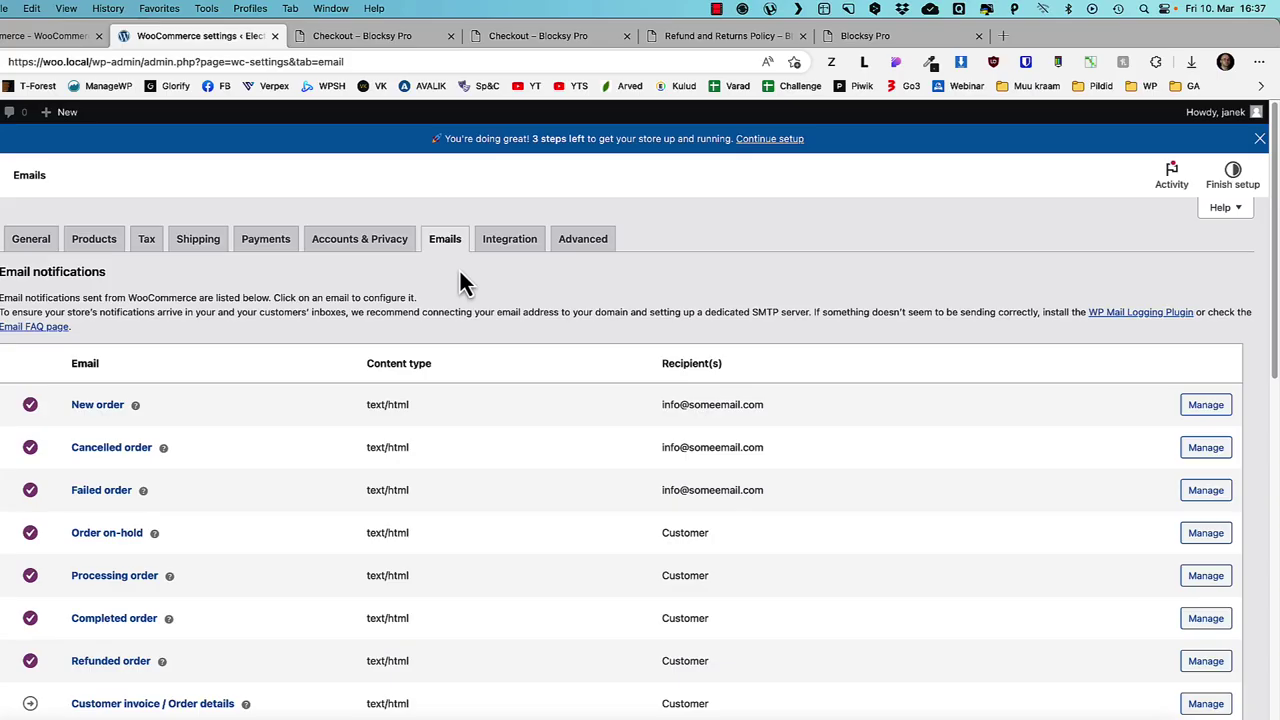
# - Set the email From name to "My Shop Name"
pyautogui.scroll(-10, 420, 295)
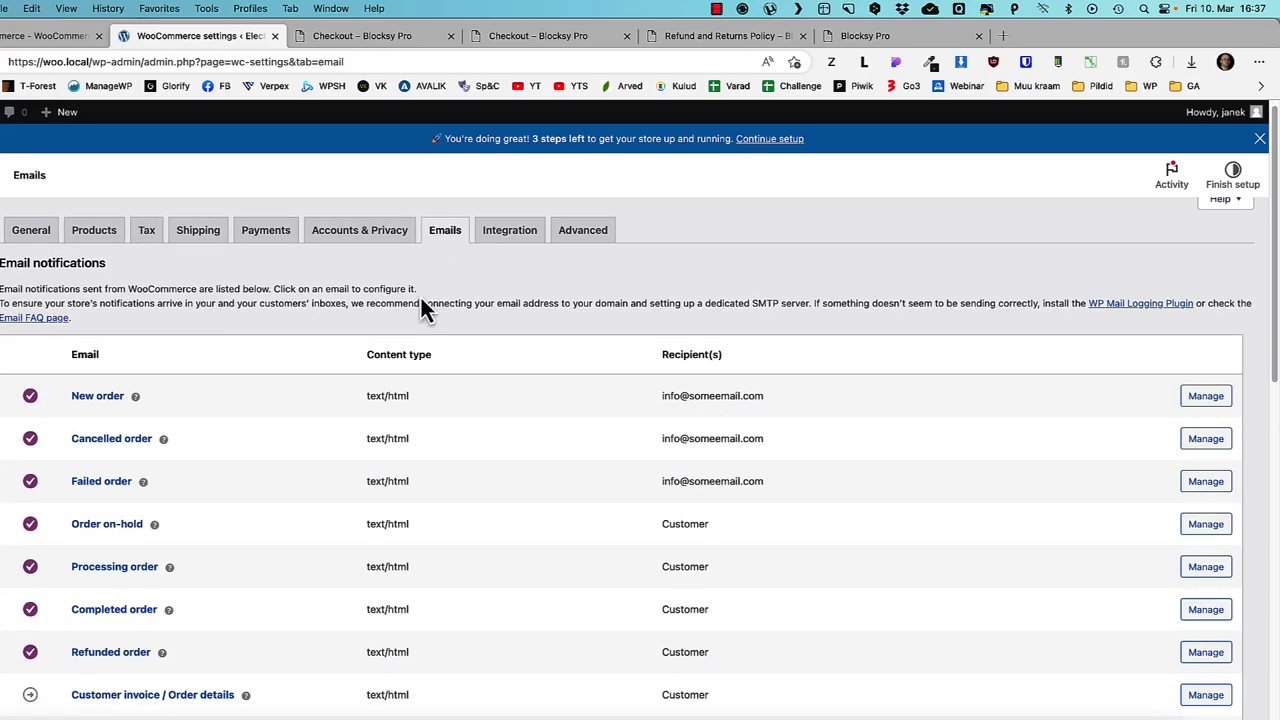
pyautogui.scroll(3, 351, 398)
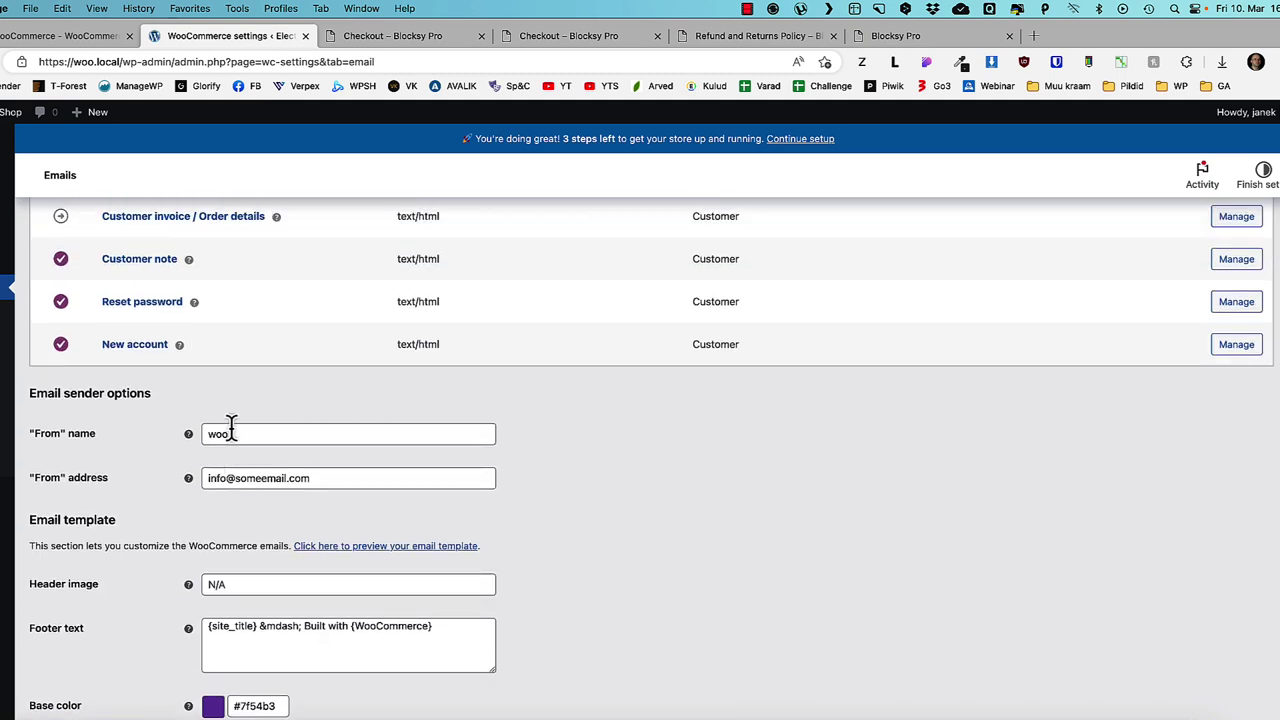
pyautogui.moveTo(230, 433); pyautogui.dragTo(177, 437)
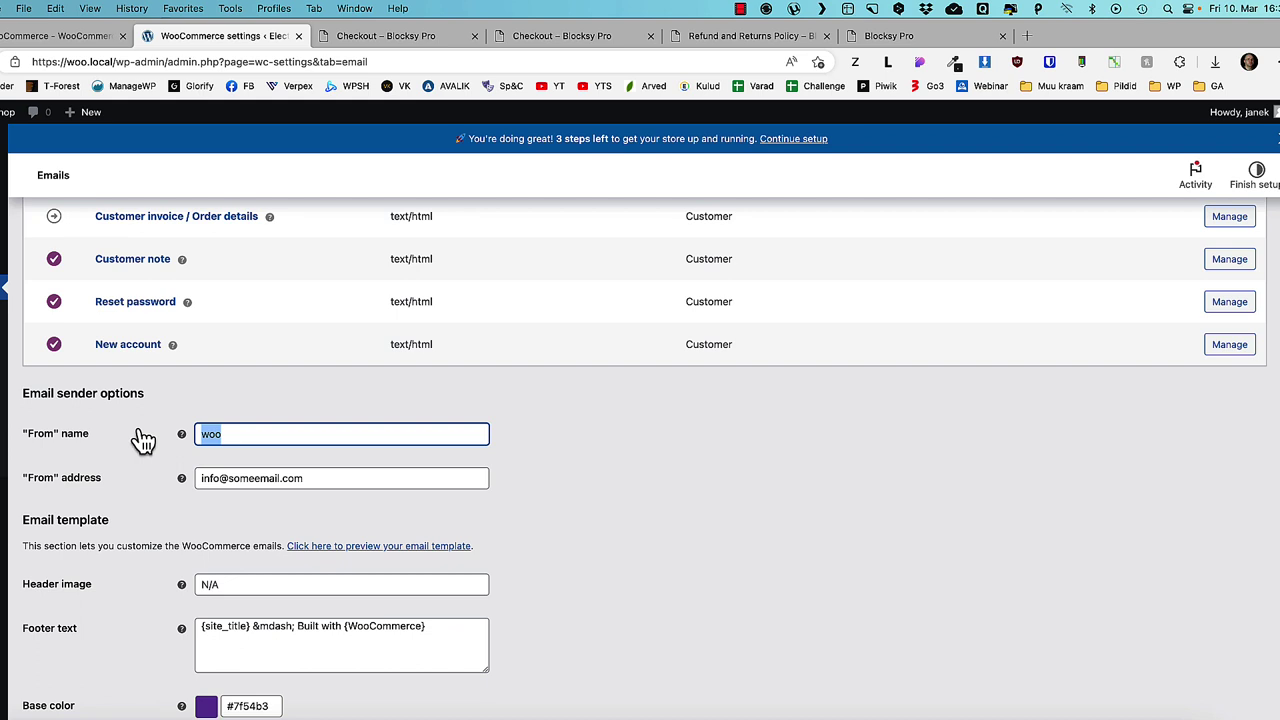
pyautogui.write('My Shop Name')
pyautogui.moveTo(331, 478); pyautogui.dragTo(191, 480)
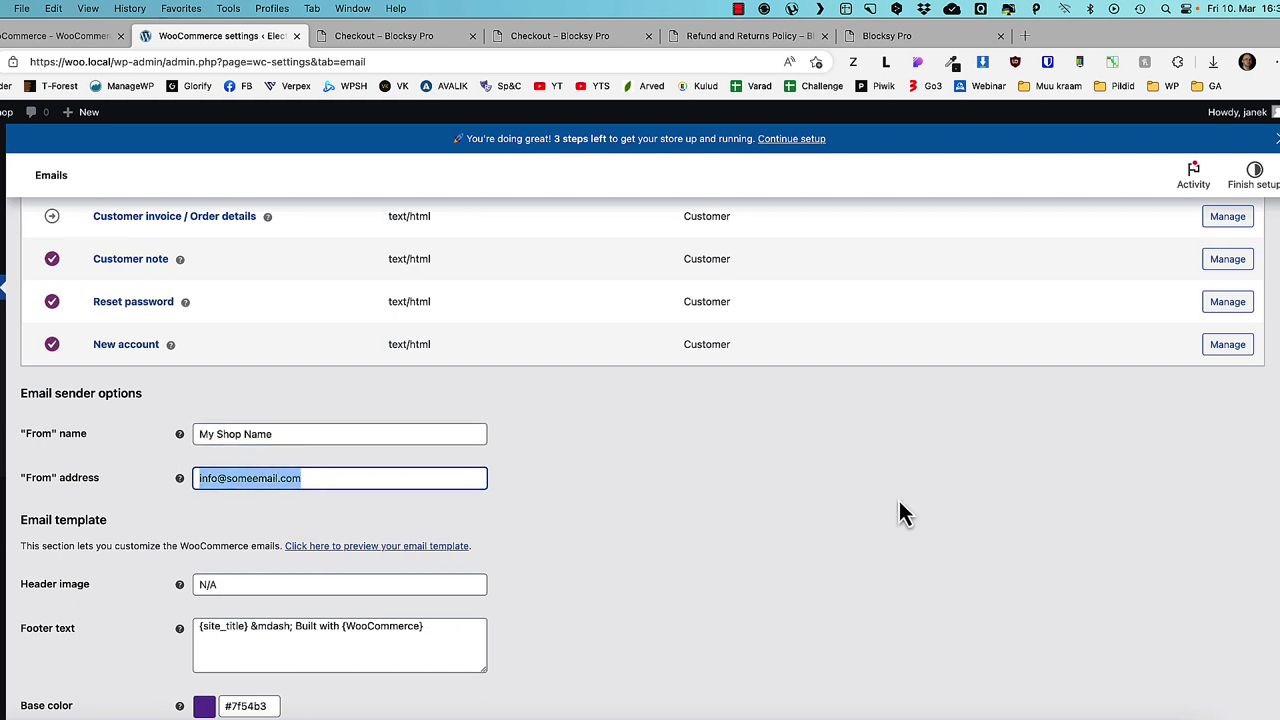
pyautogui.click(749, 523)
# - Replace the email footer text with the shop's phone number and contact e-mail
pyautogui.scroll(-2, 751, 525)
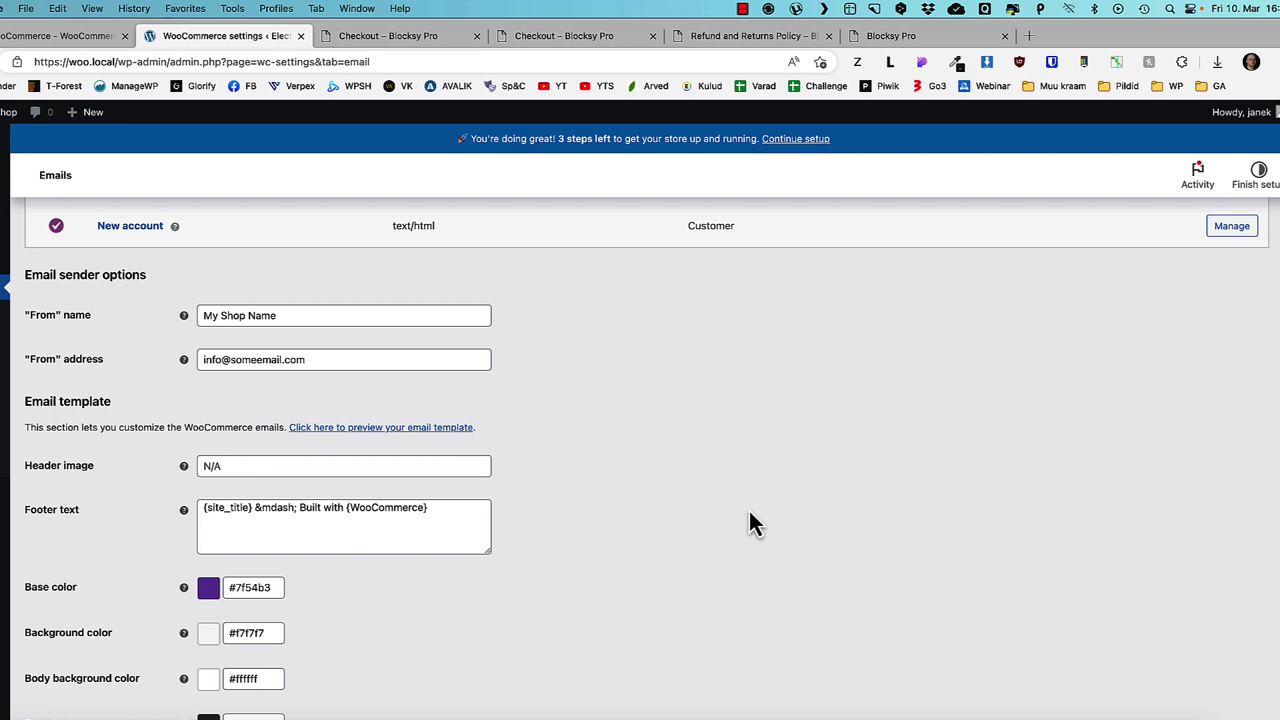
pyautogui.scroll(-1, 726, 503)
pyautogui.scroll(-2, 200, 455)
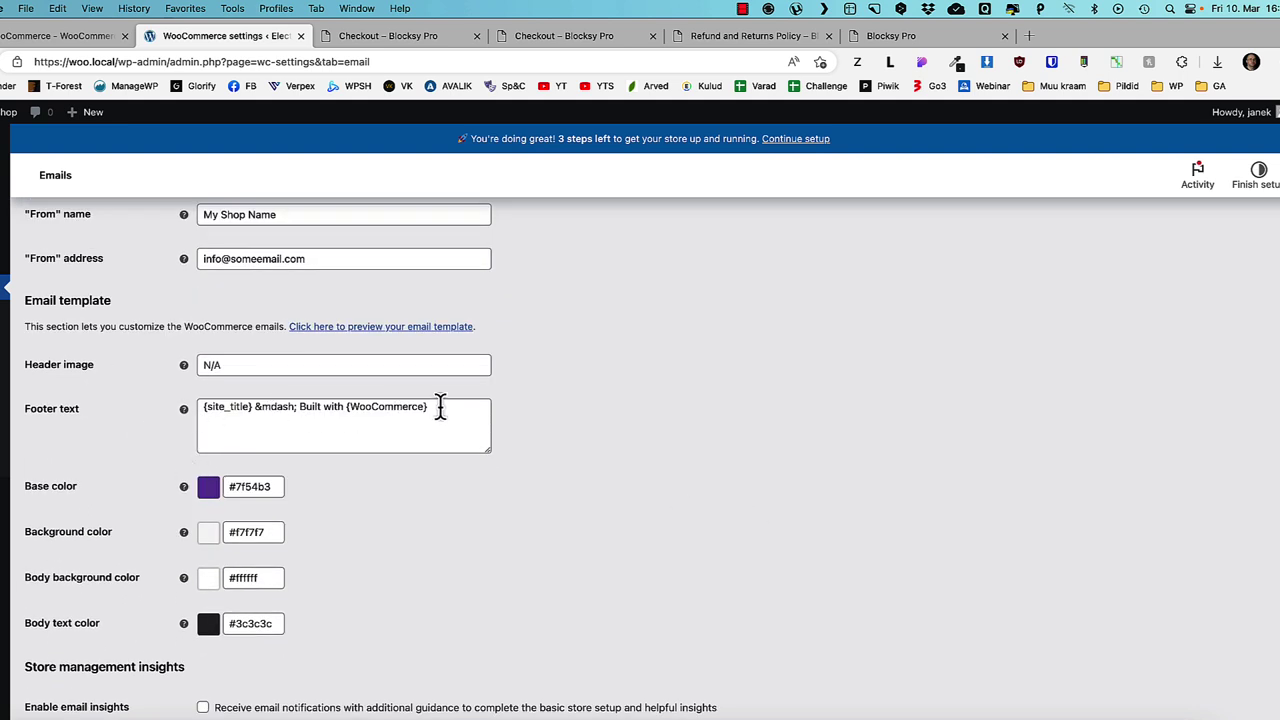
pyautogui.moveTo(440, 408); pyautogui.dragTo(177, 408)
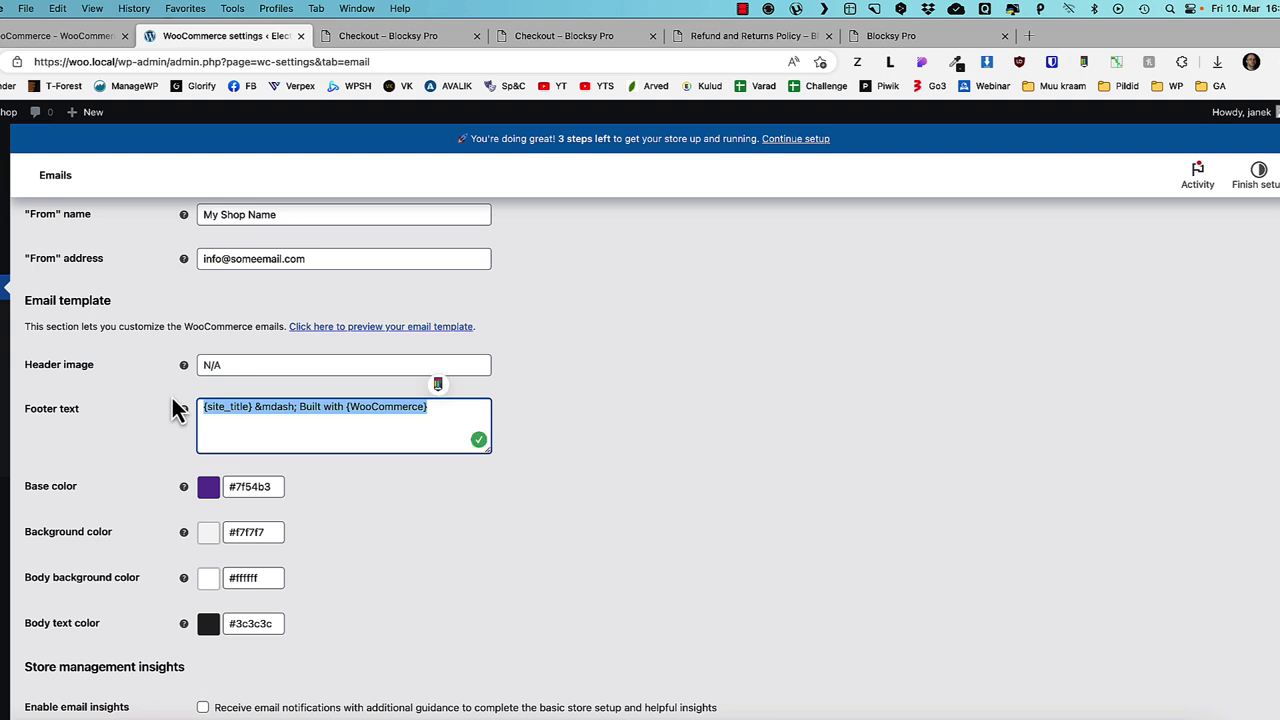
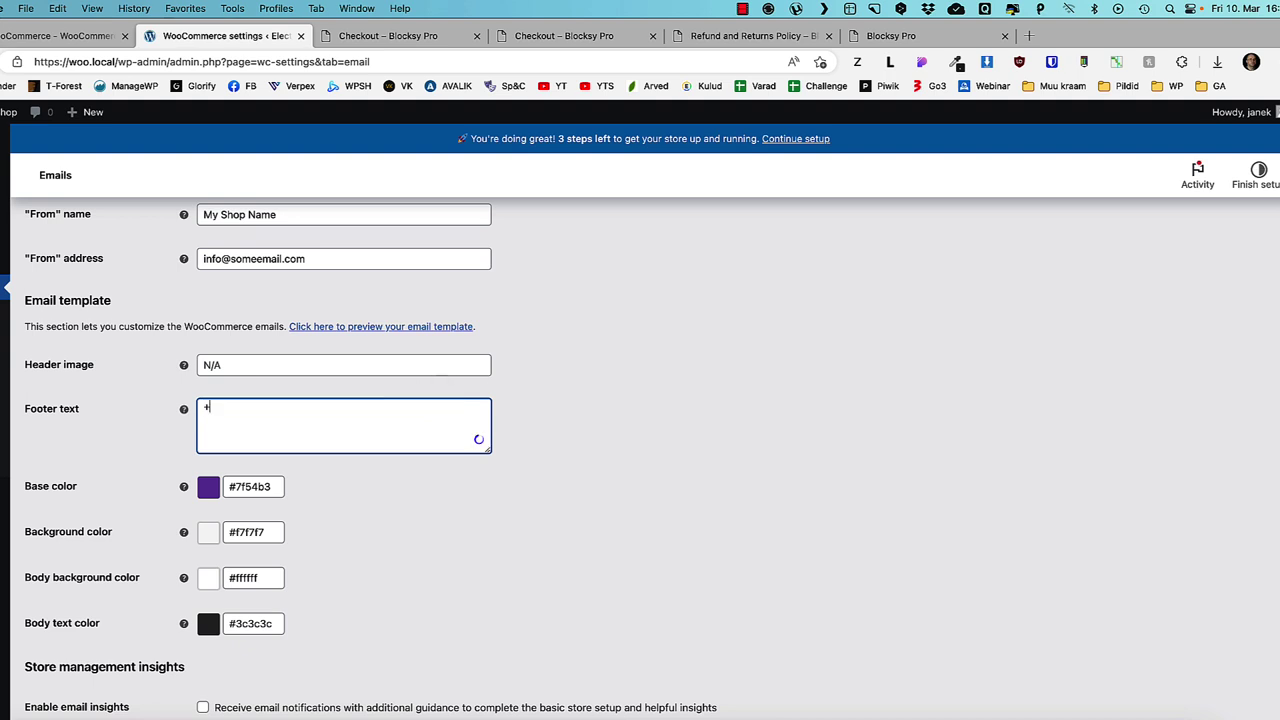
pyautogui.scroll(-2, 452, 492)
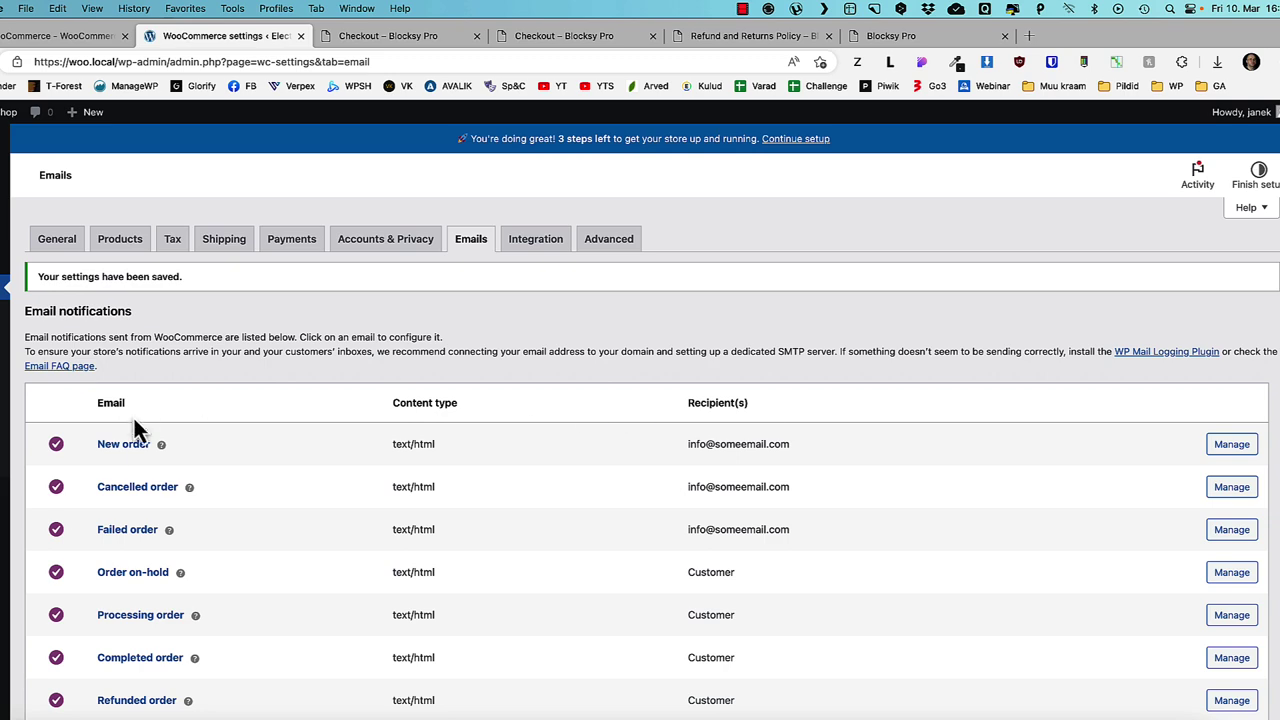
pyautogui.scroll(-3, 142, 438)
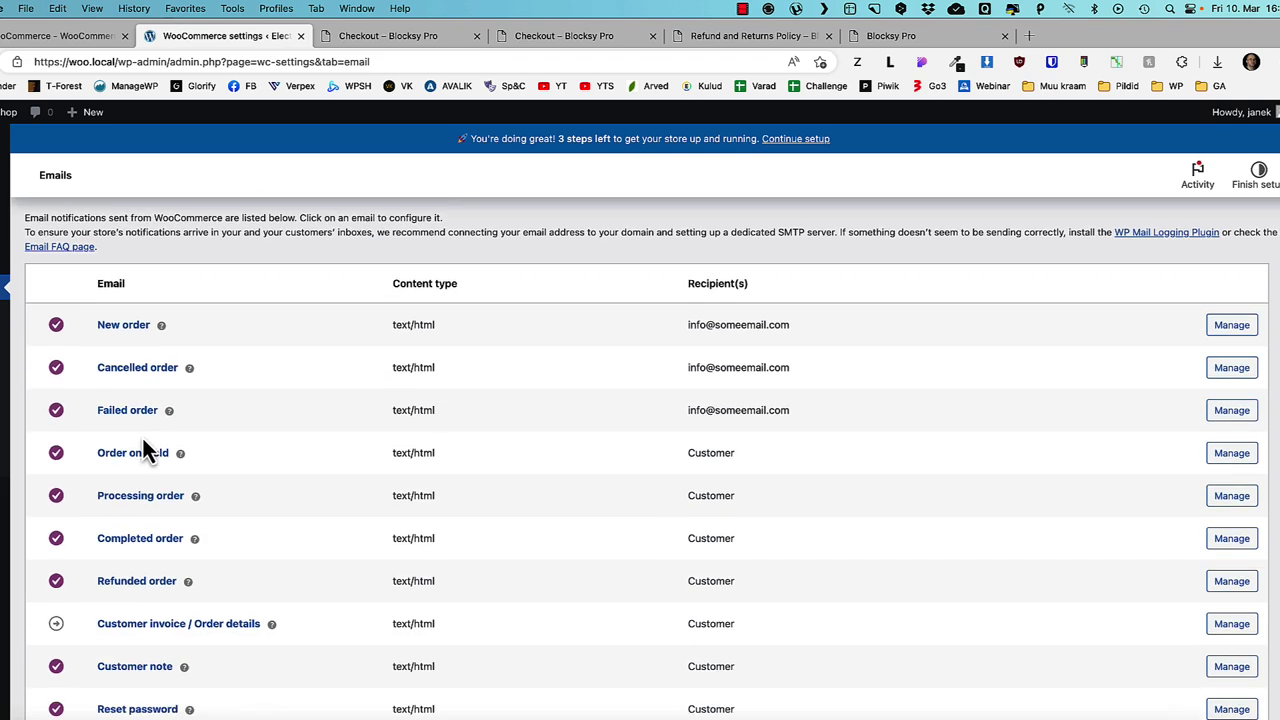
pyautogui.scroll(3, 142, 438)
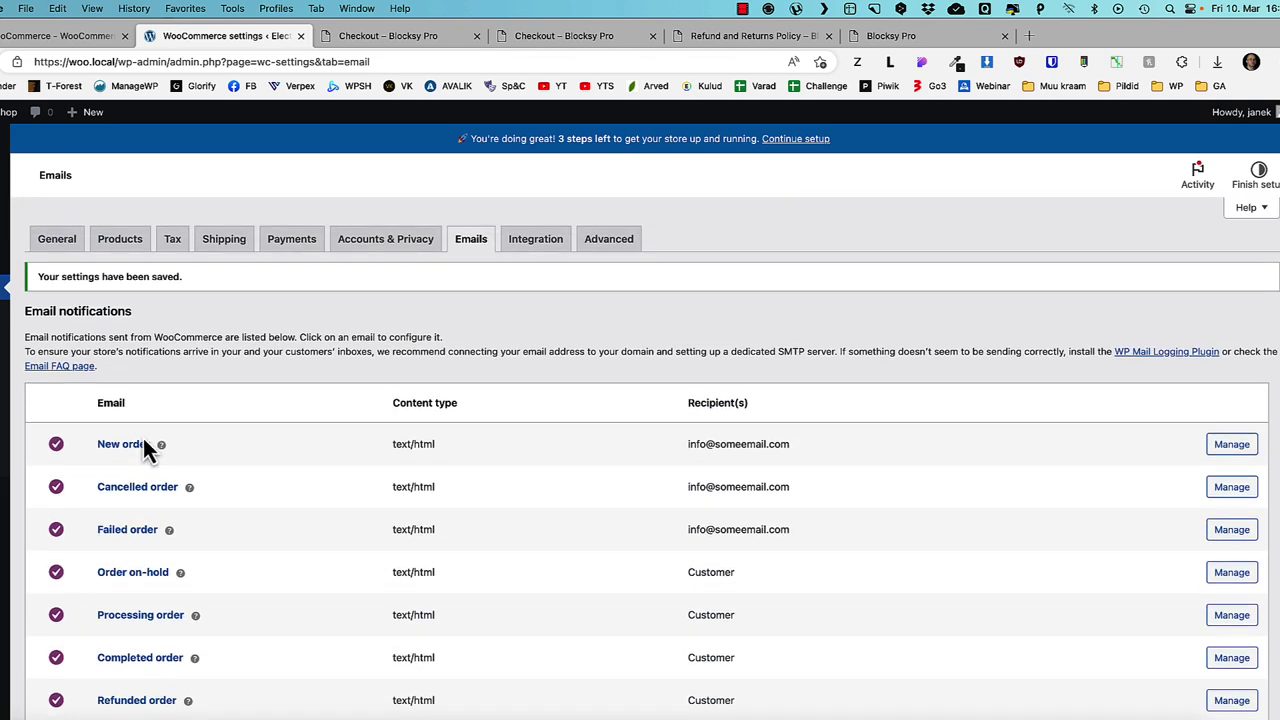
# - Keep the New order email enabled with its recipient, subject, heading and content unchanged
pyautogui.click(1231, 444)
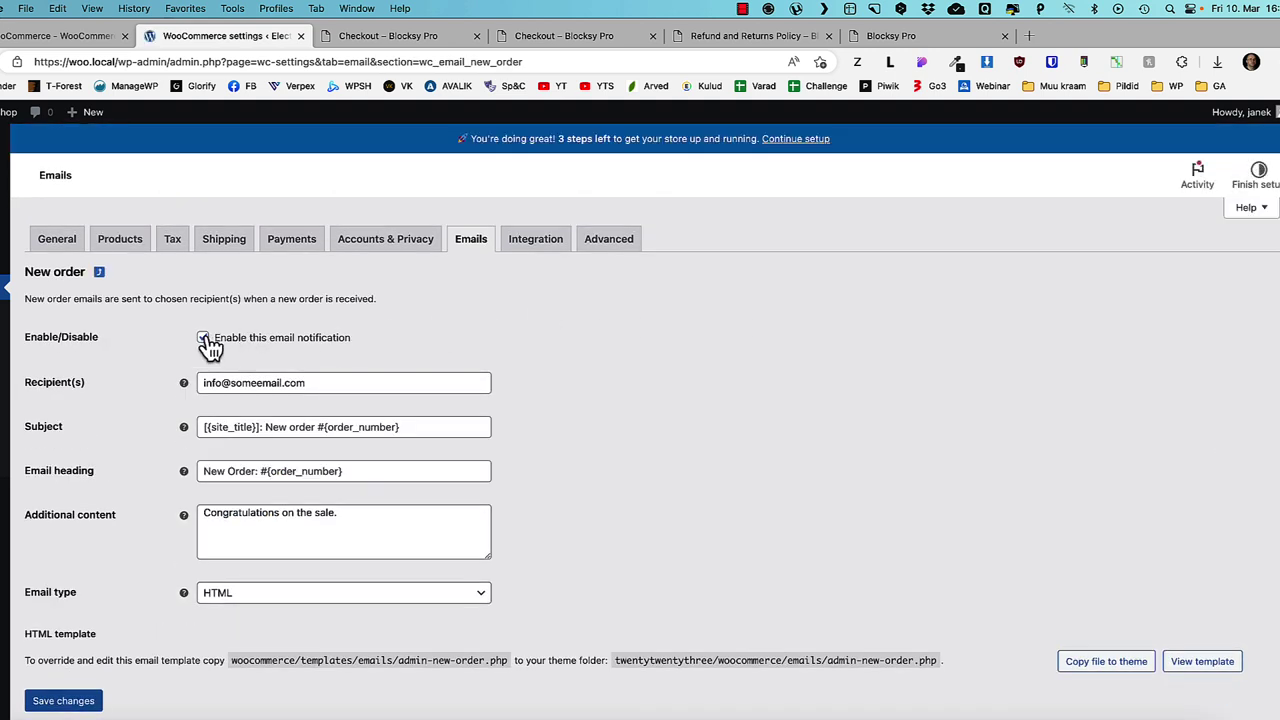
pyautogui.click(204, 339)
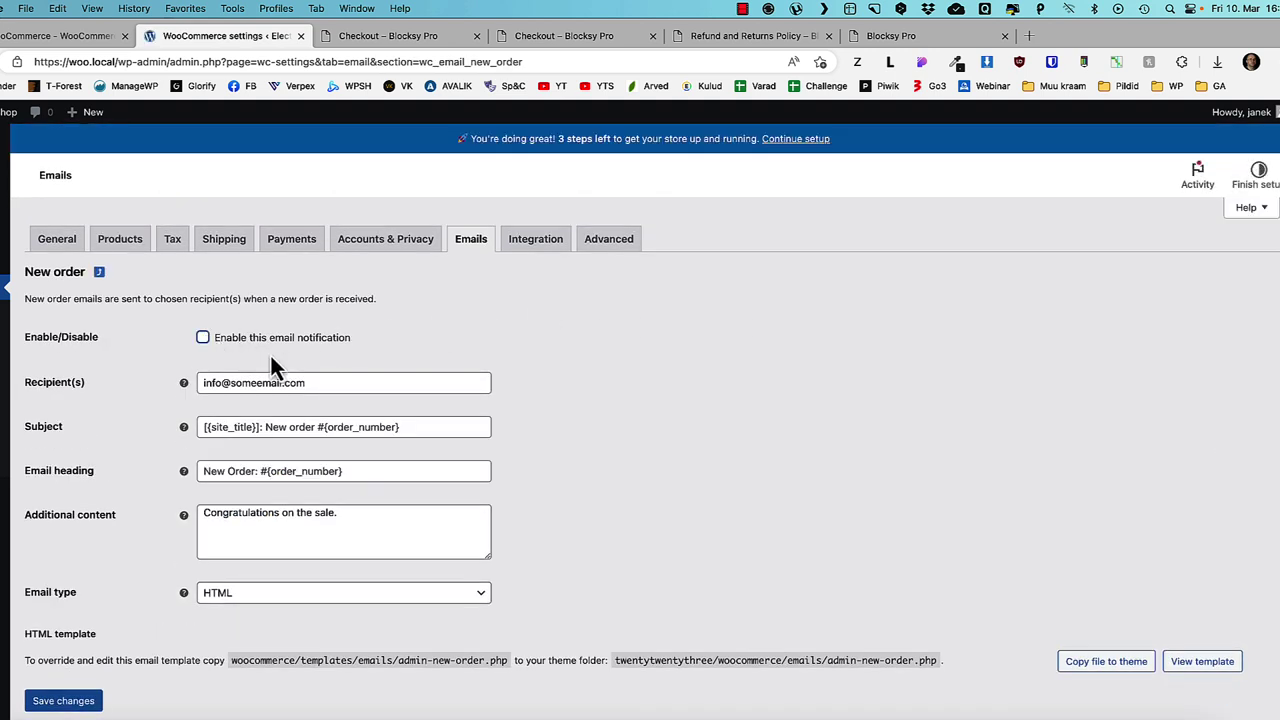
pyautogui.click(204, 339)
pyautogui.moveTo(317, 381); pyautogui.dragTo(200, 383)
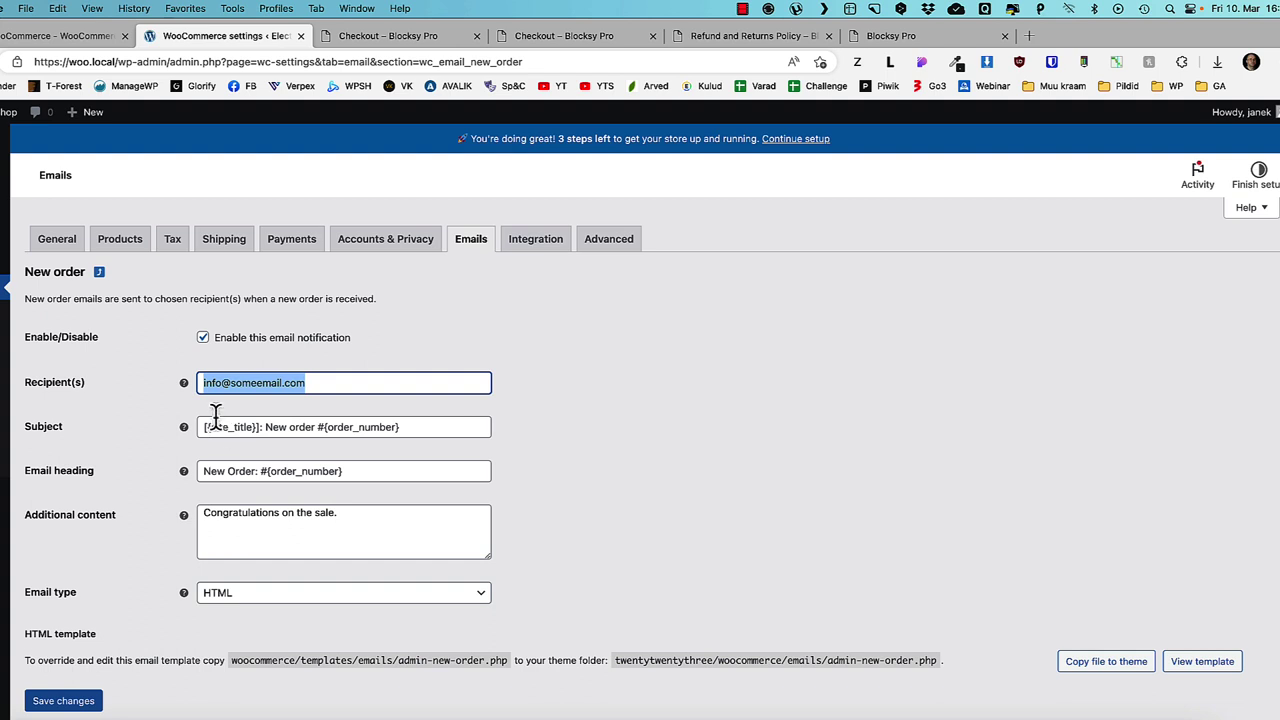
pyautogui.click(212, 418)
pyautogui.click(203, 470)
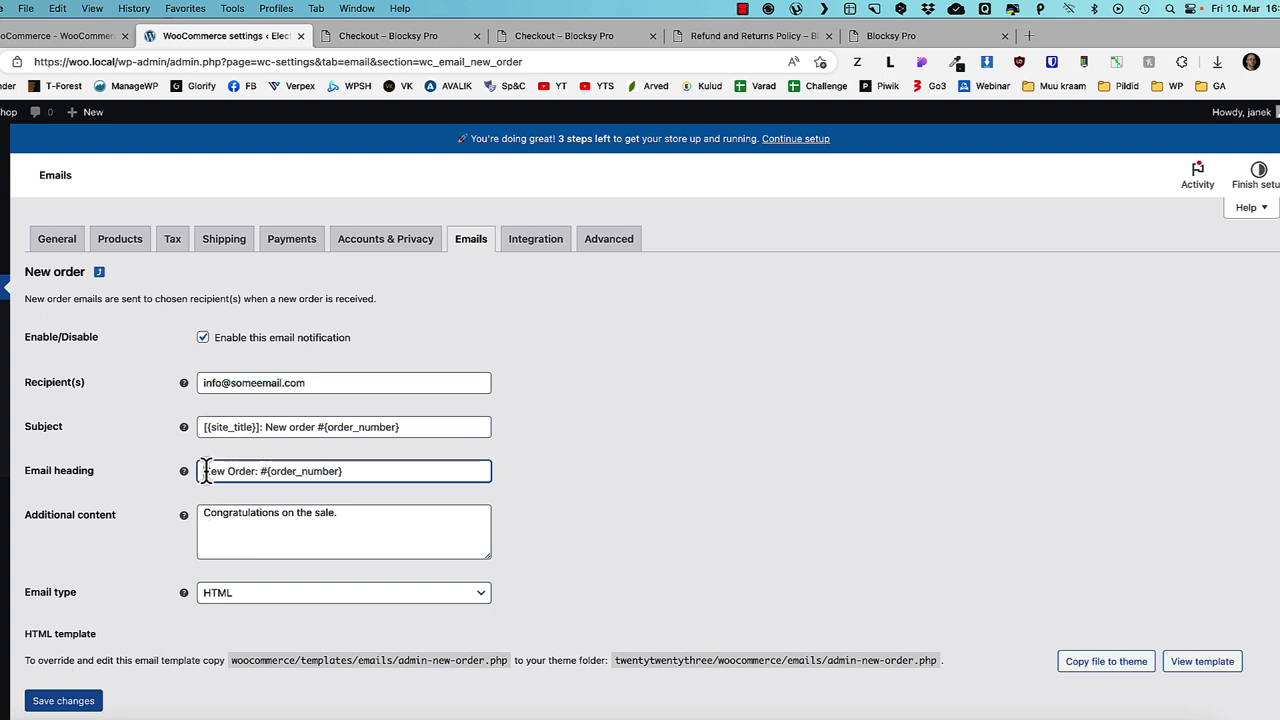
pyautogui.click(202, 514)
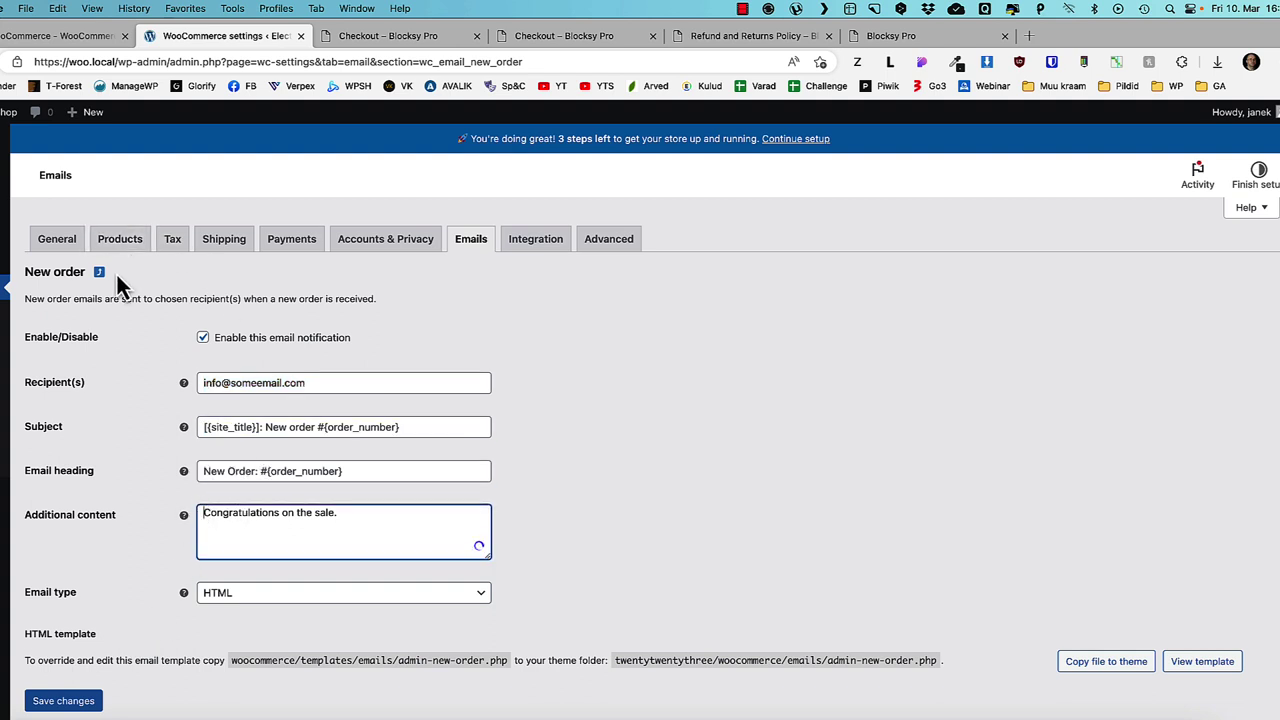
pyautogui.click(100, 272)
pyautogui.scroll(-2, 855, 470)
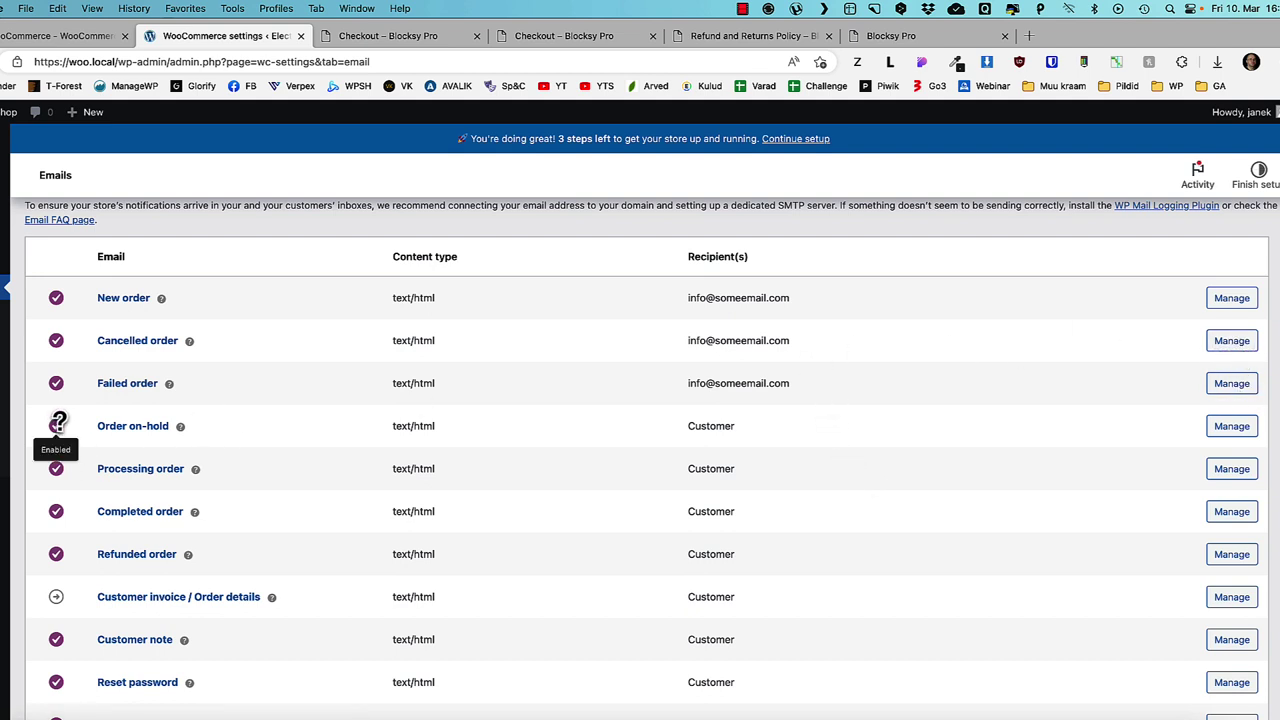
pyautogui.scroll(-3, 228, 567)
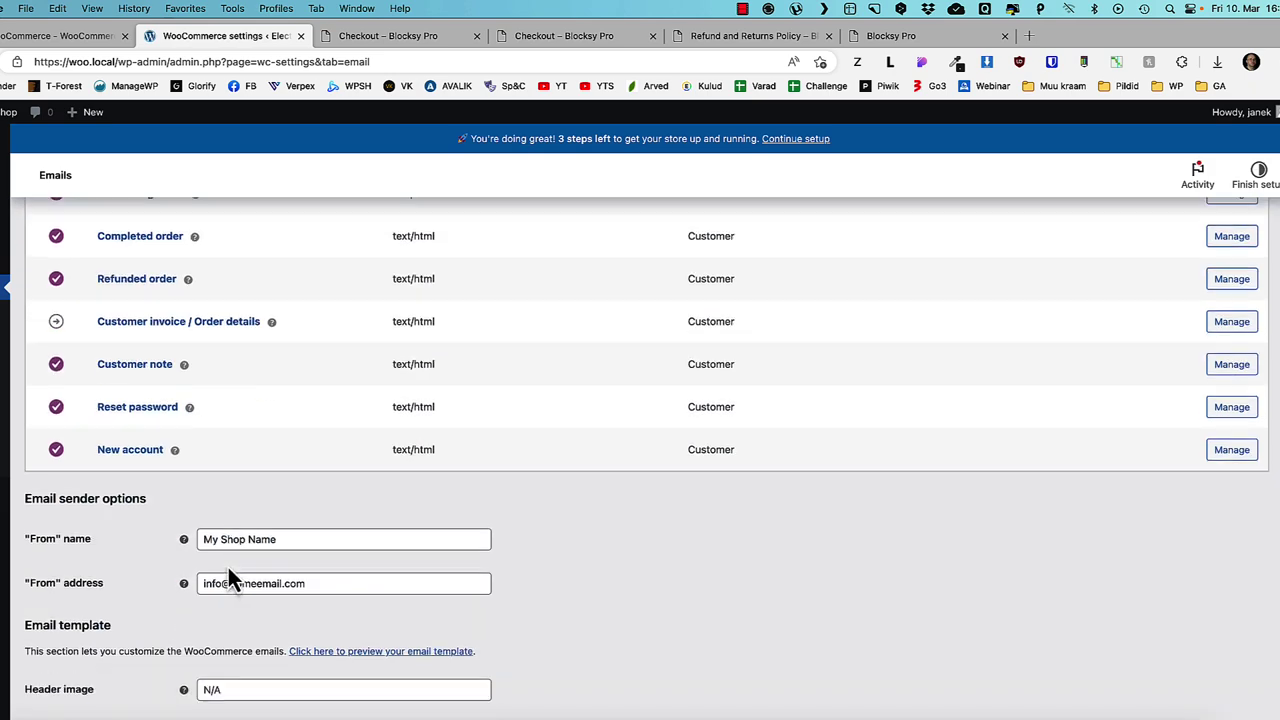
pyautogui.scroll(5, 60, 640)
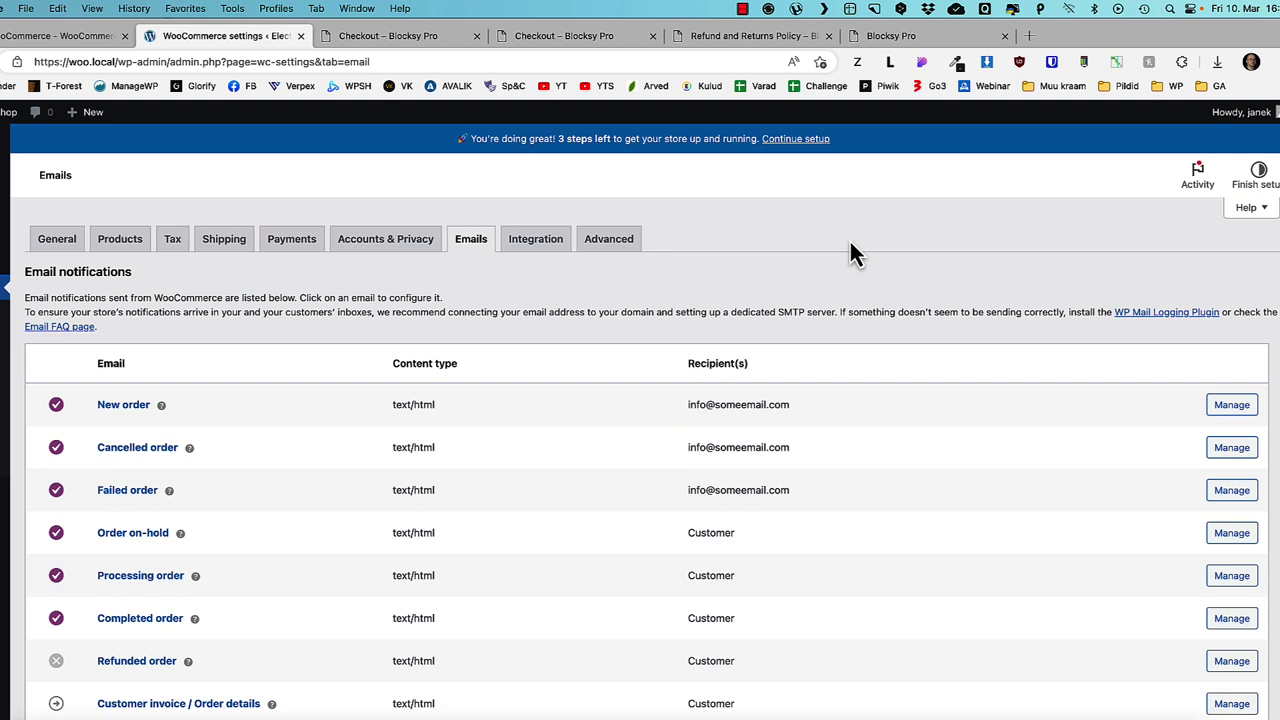
# - View the Integration and Advanced settings, then the storefront checkout page
pyautogui.click(530, 250)
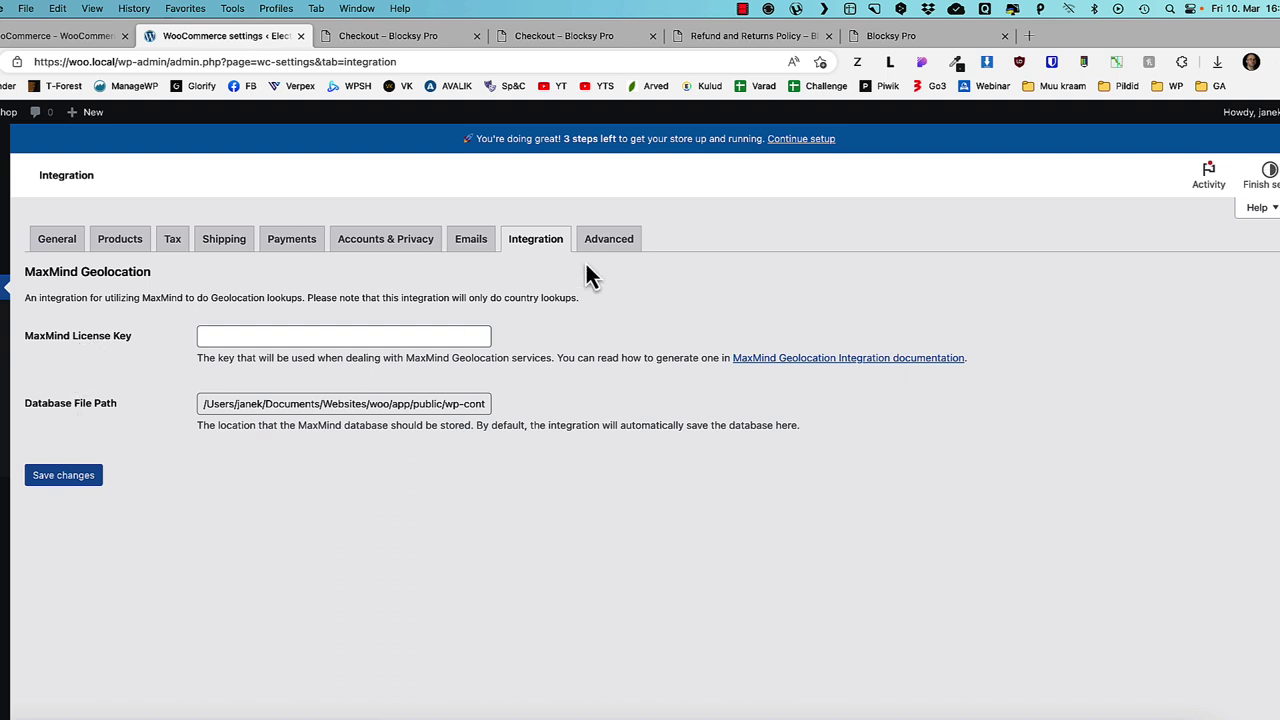
pyautogui.click(608, 240)
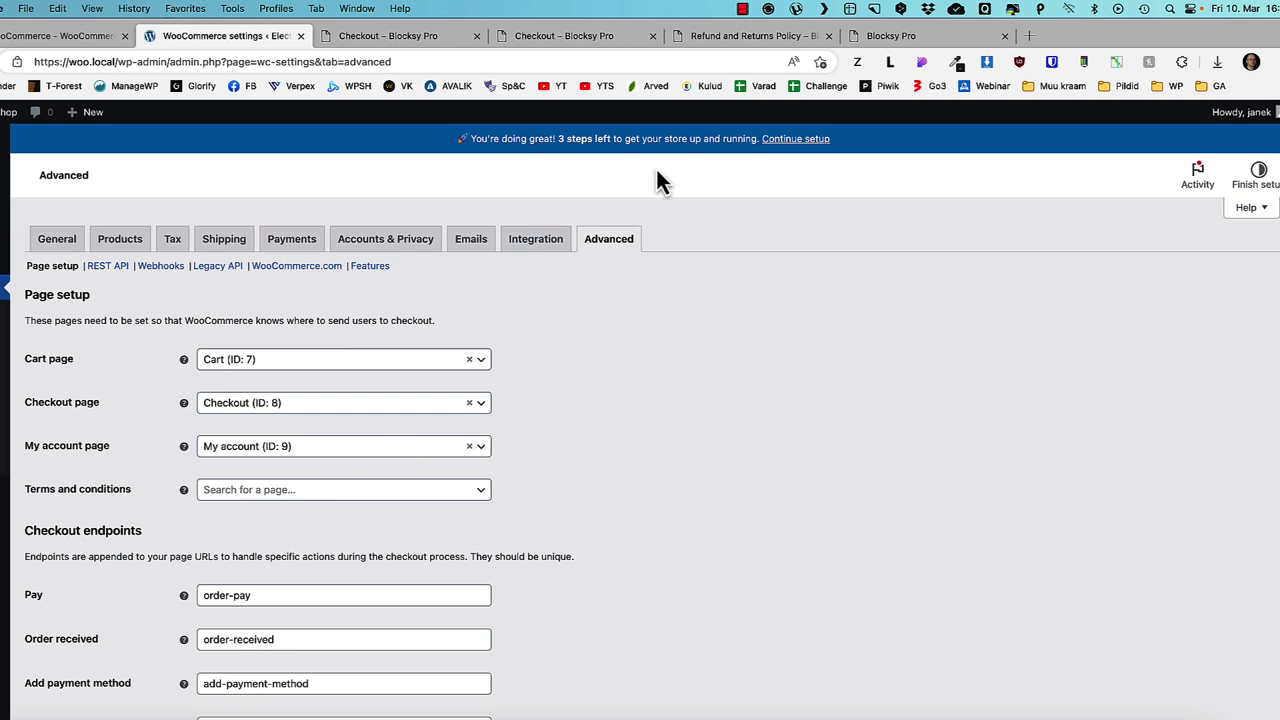
pyautogui.click(620, 36)
# - Check the terms and conditions text on the storefront checkout page
pyautogui.click(870, 462)
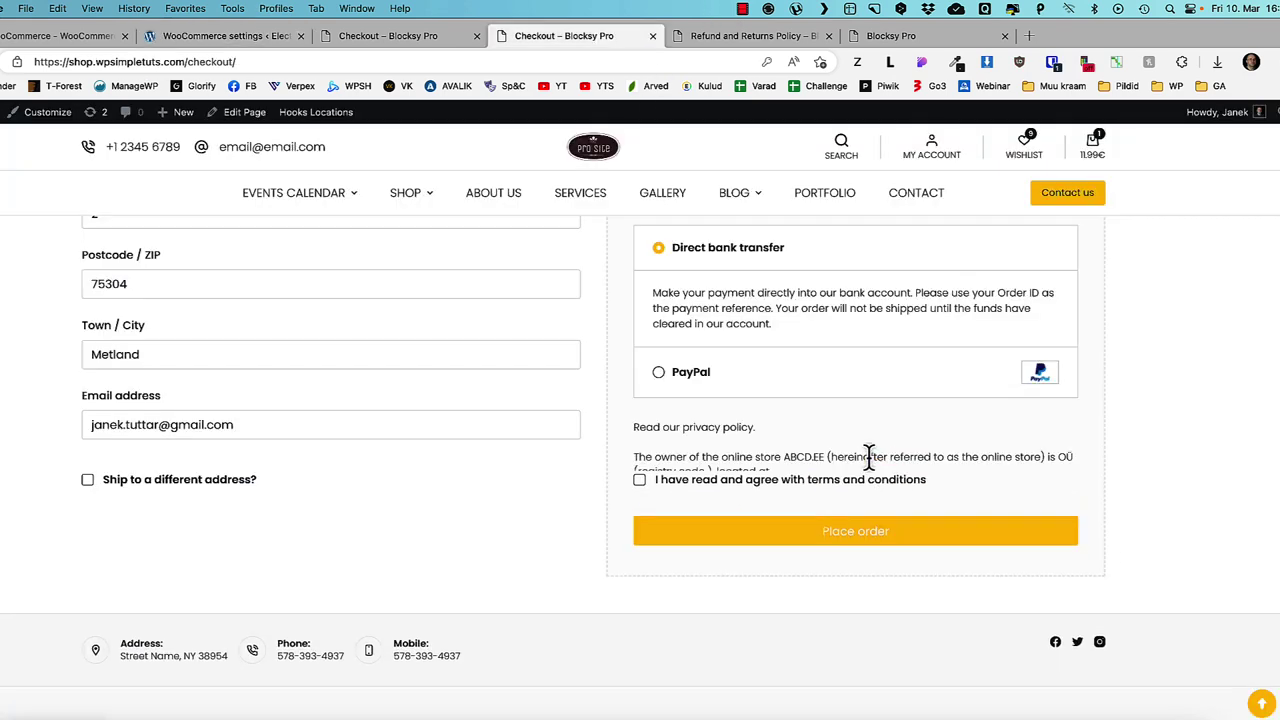
pyautogui.scroll(-5, 861, 535)
pyautogui.scroll(-5, 865, 530)
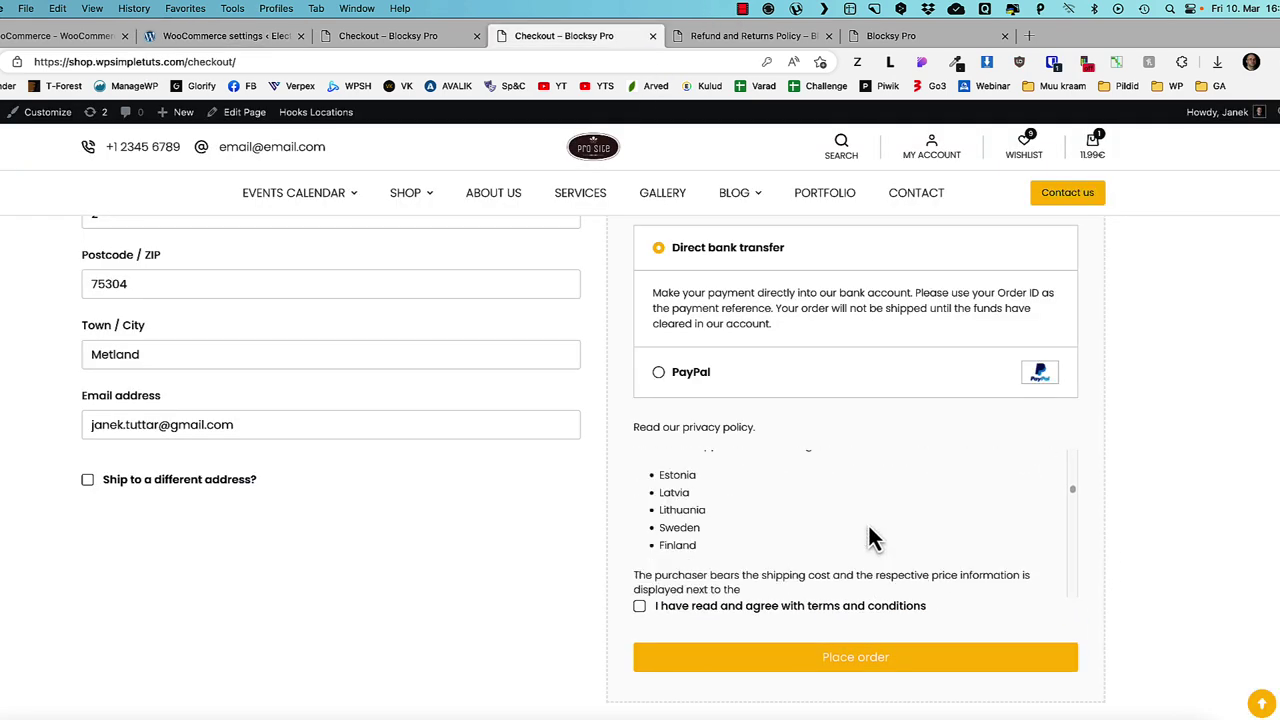
pyautogui.click(372, 38)
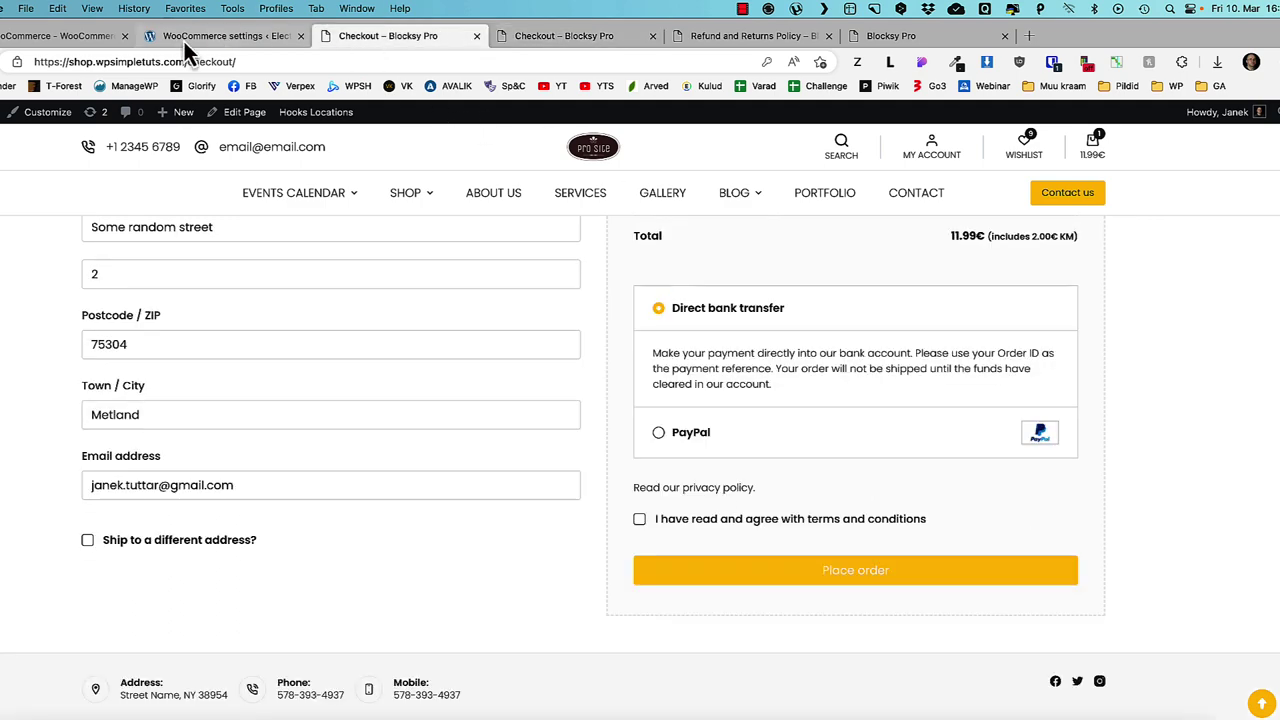
pyautogui.click(184, 41)
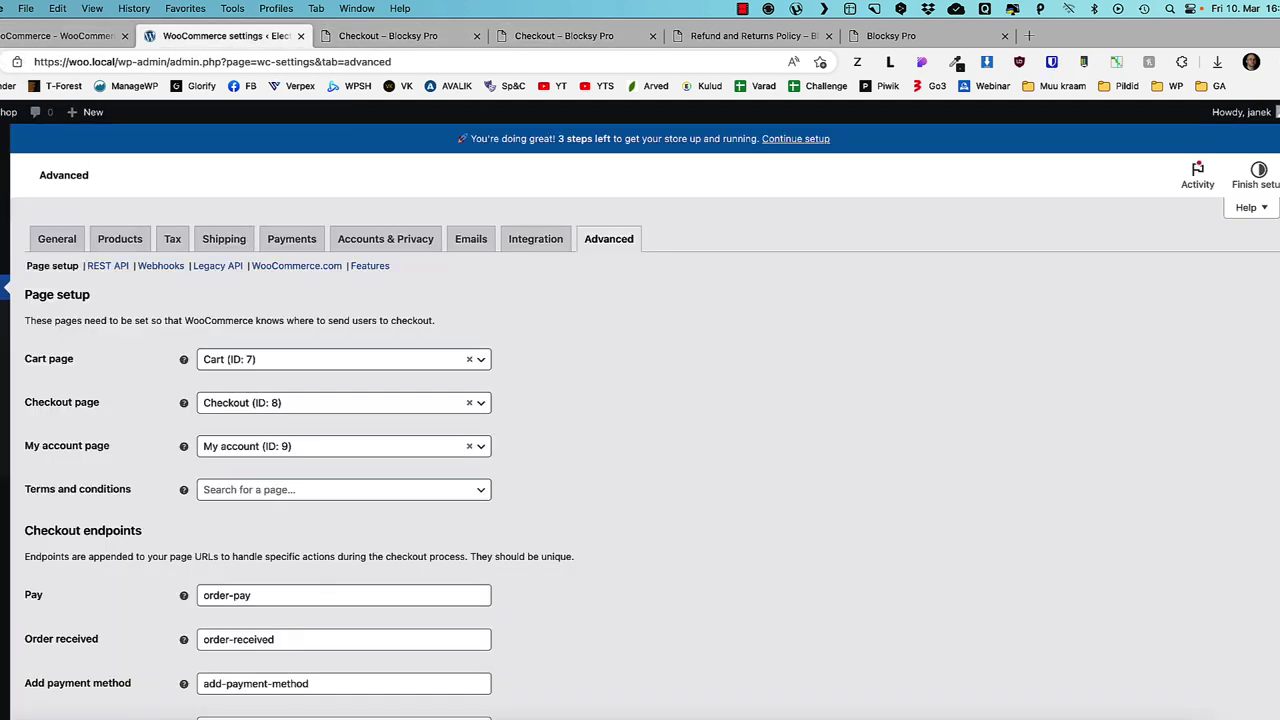
# - Publish a new Terms and conditions page with the pasted title and placeholder text
pyautogui.click(47, 254)
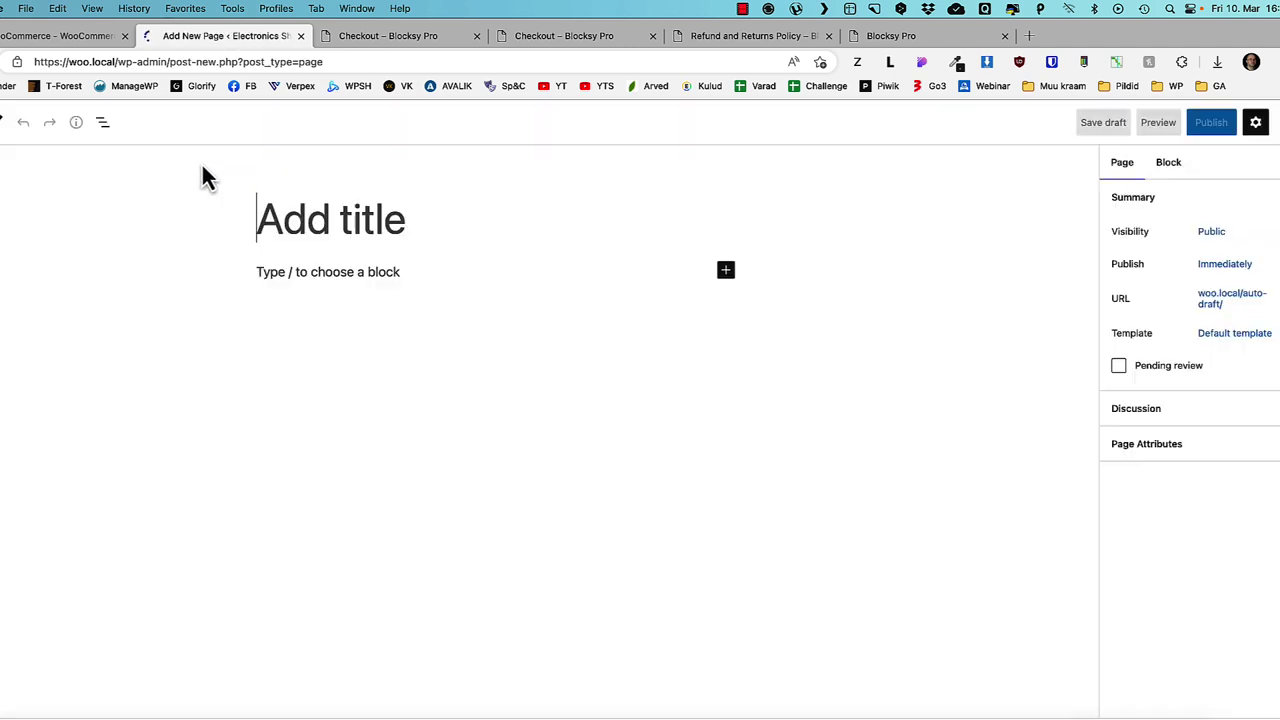
pyautogui.hotkey('ctrl', 'v')
pyautogui.click(1190, 147)
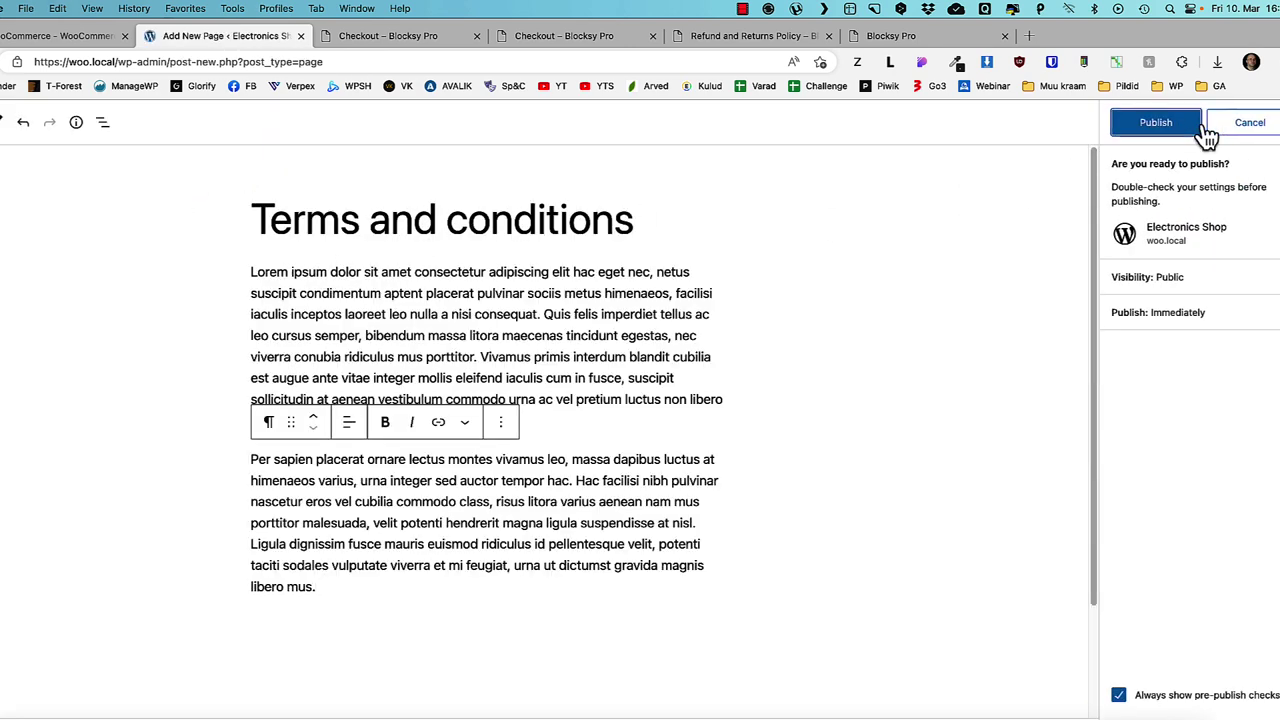
pyautogui.click(1122, 128)
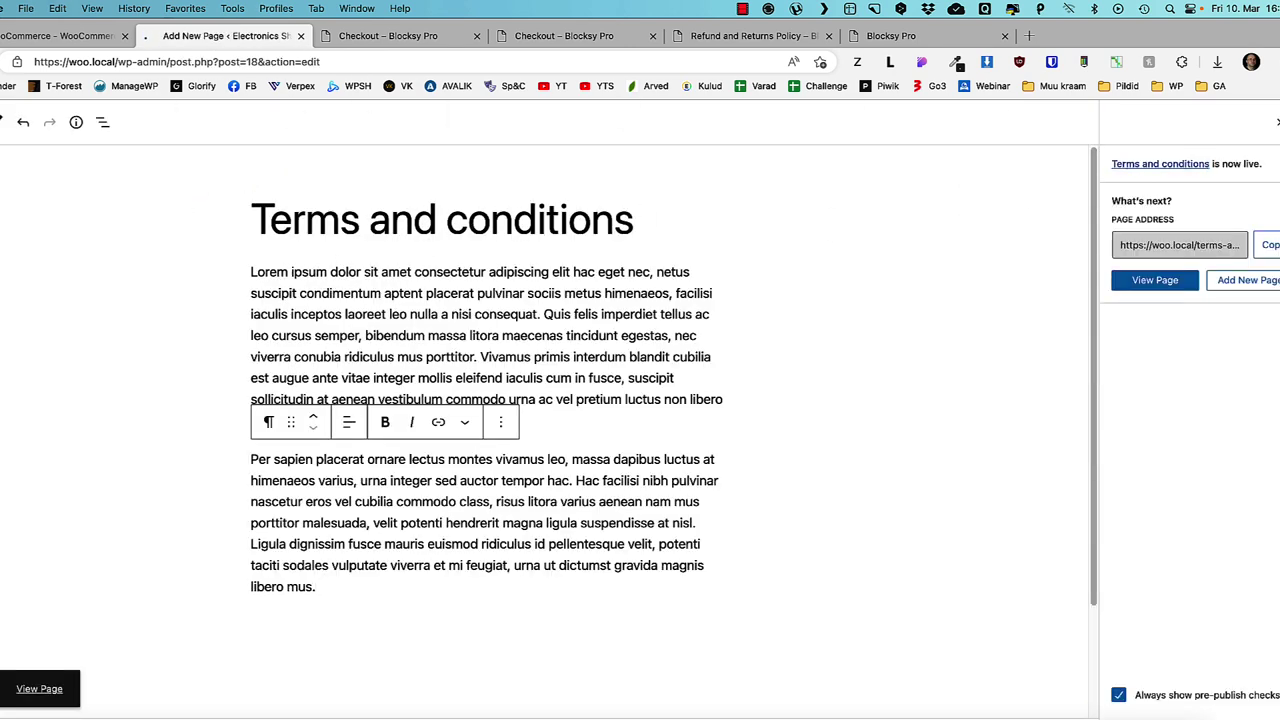
pyautogui.click(3, 120)
pyautogui.moveTo(35, 475)
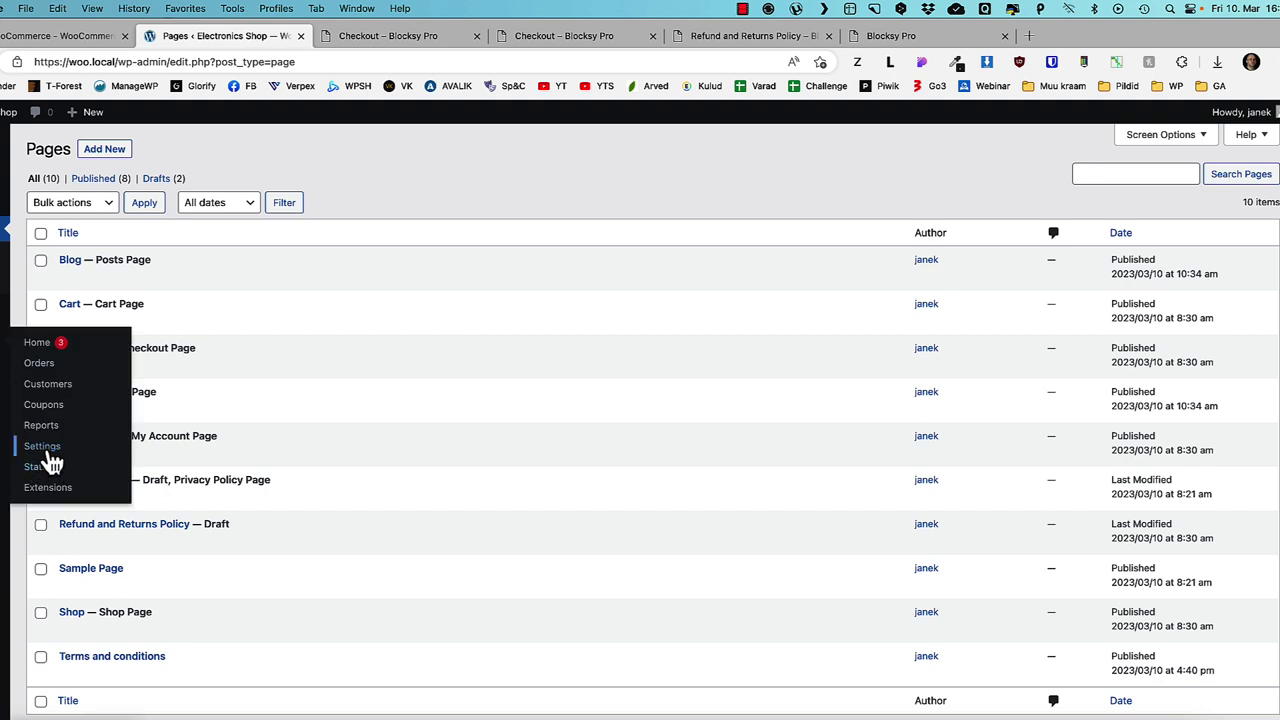
pyautogui.click(43, 447)
pyautogui.click(620, 242)
# - Save Terms and conditions (ID: 18) as the WooCommerce terms page, then view the Features settings
pyautogui.click(272, 490)
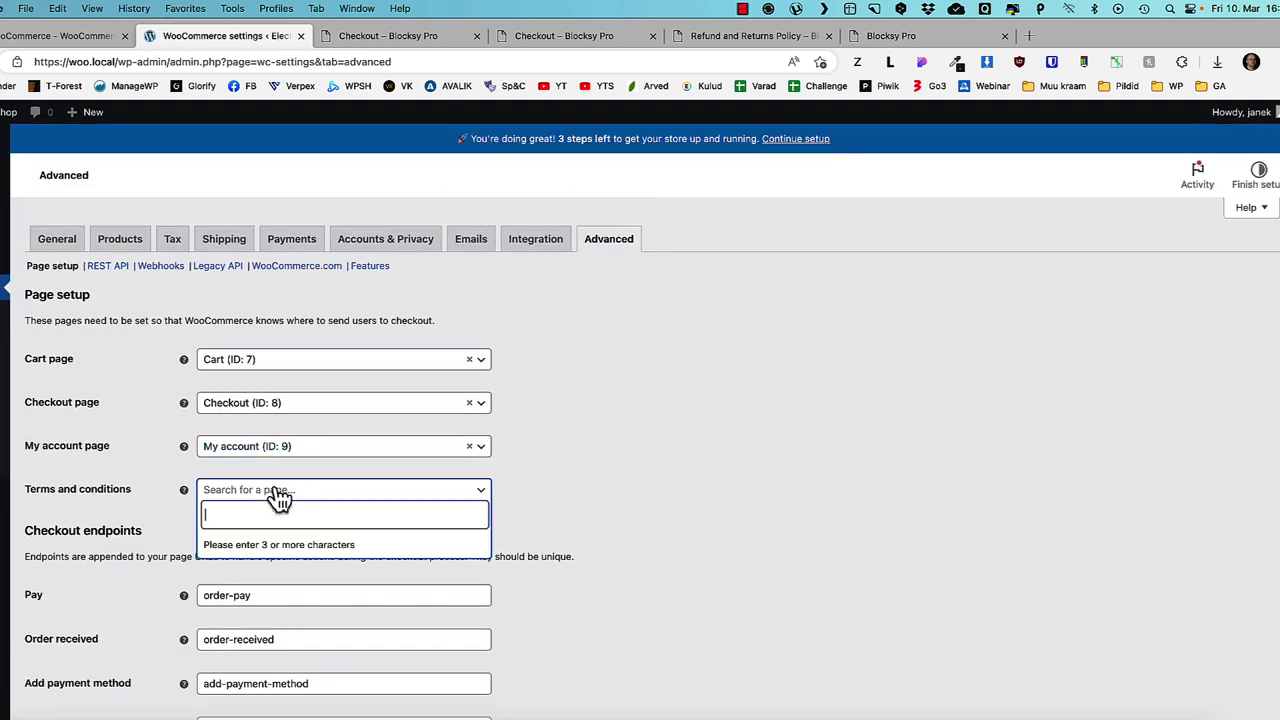
pyautogui.write('ter')
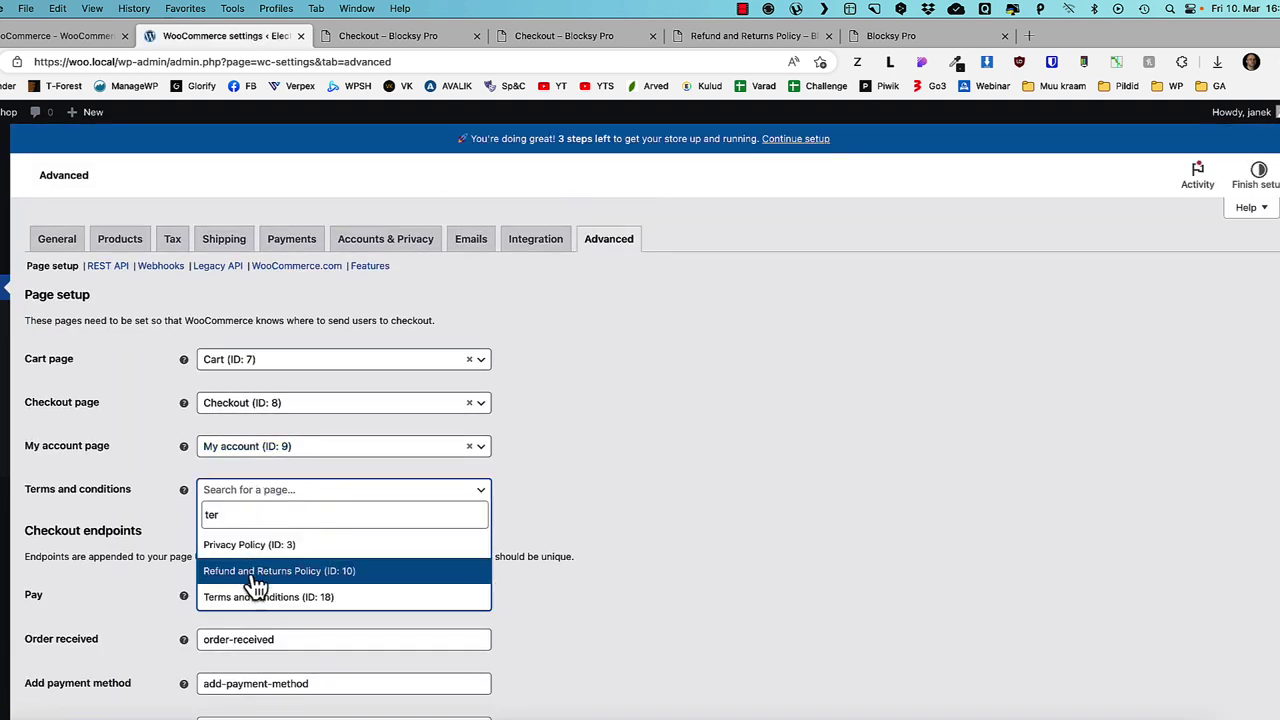
pyautogui.click(252, 597)
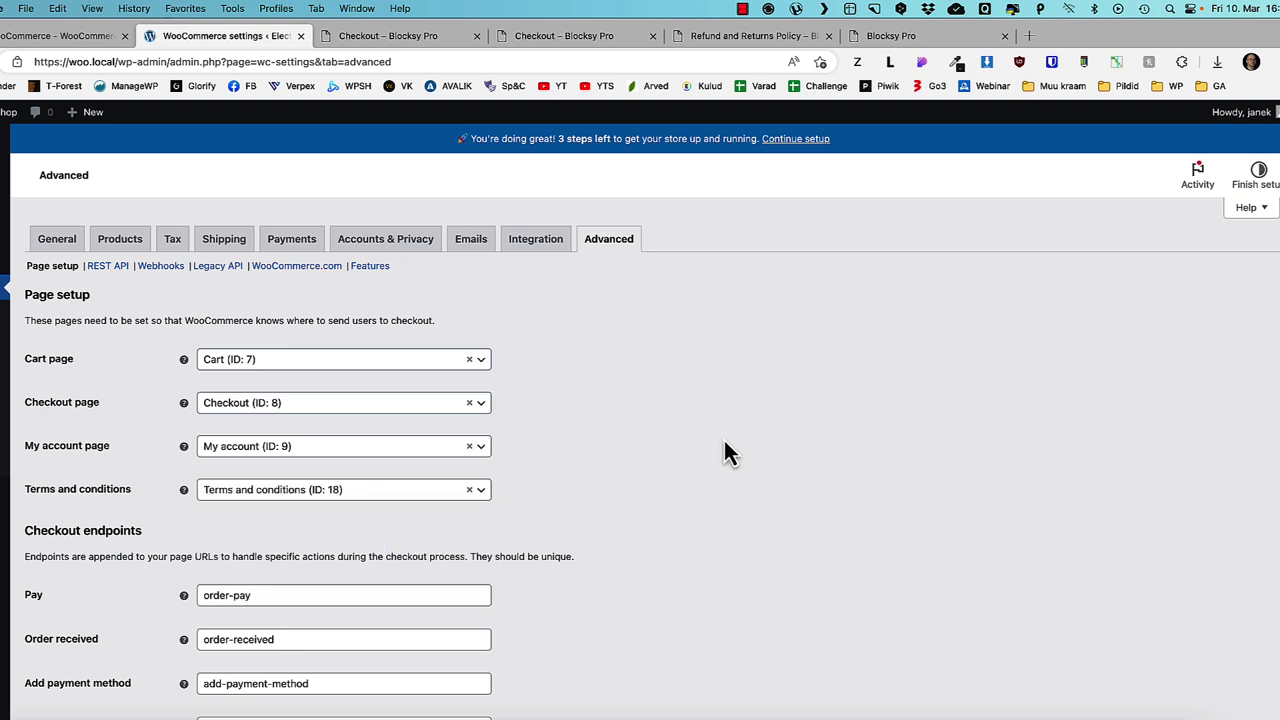
pyautogui.scroll(-5, 728, 433)
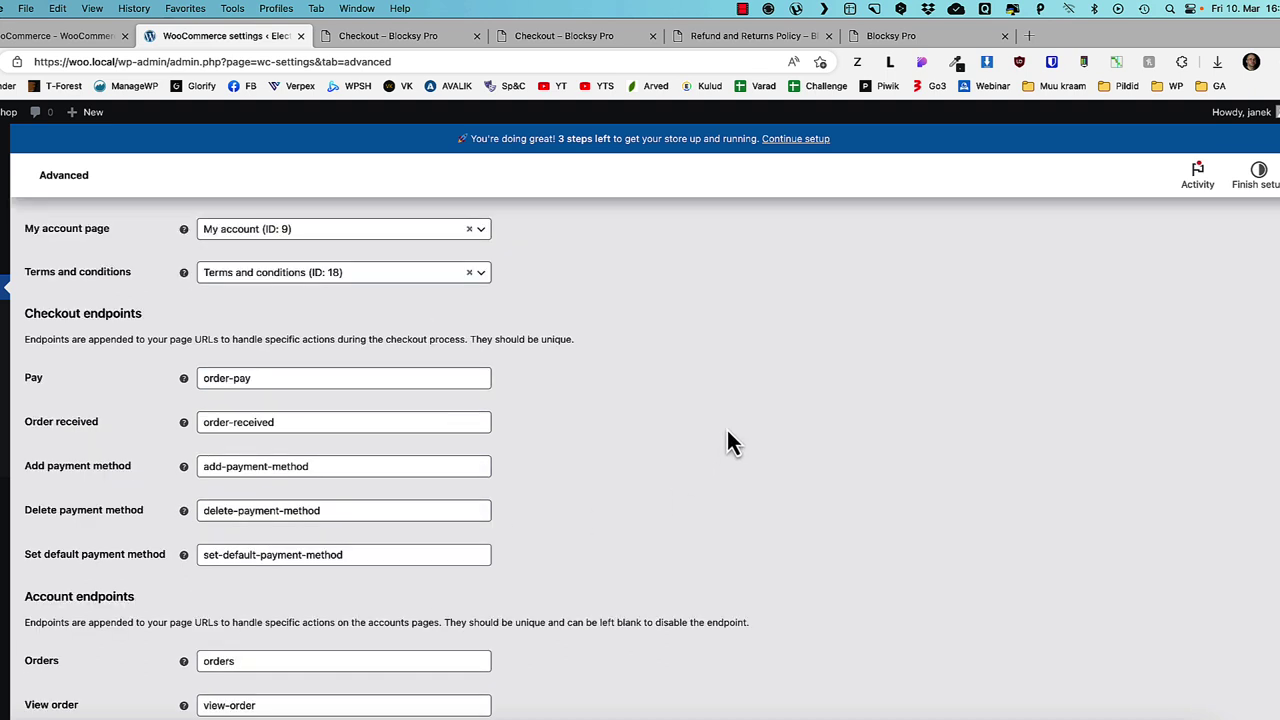
pyautogui.scroll(-1, 728, 441)
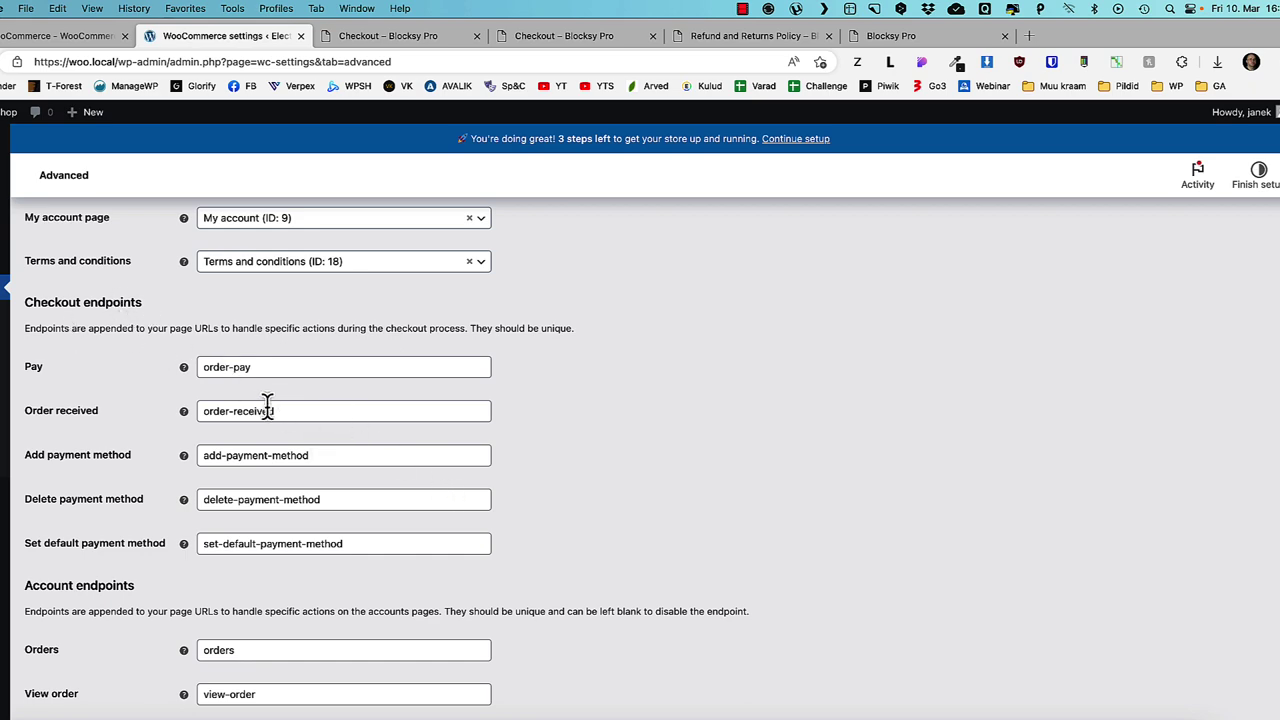
pyautogui.scroll(-10, 314, 440)
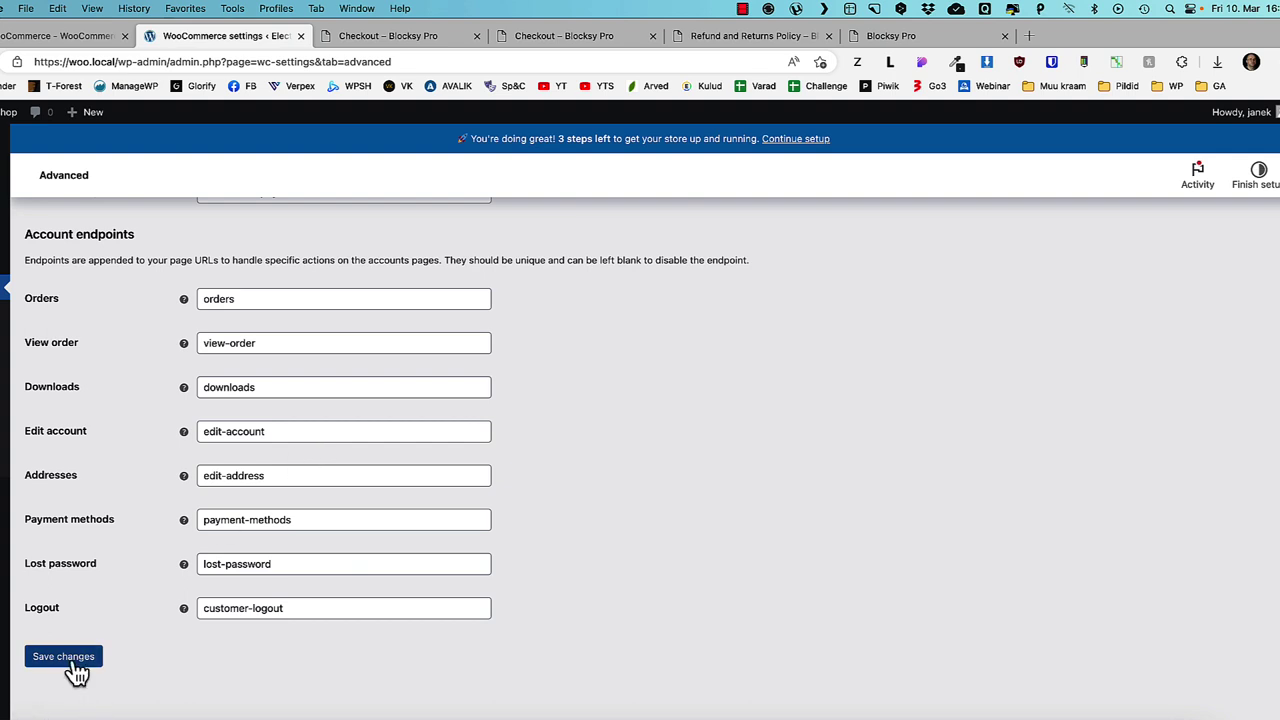
pyautogui.click(70, 660)
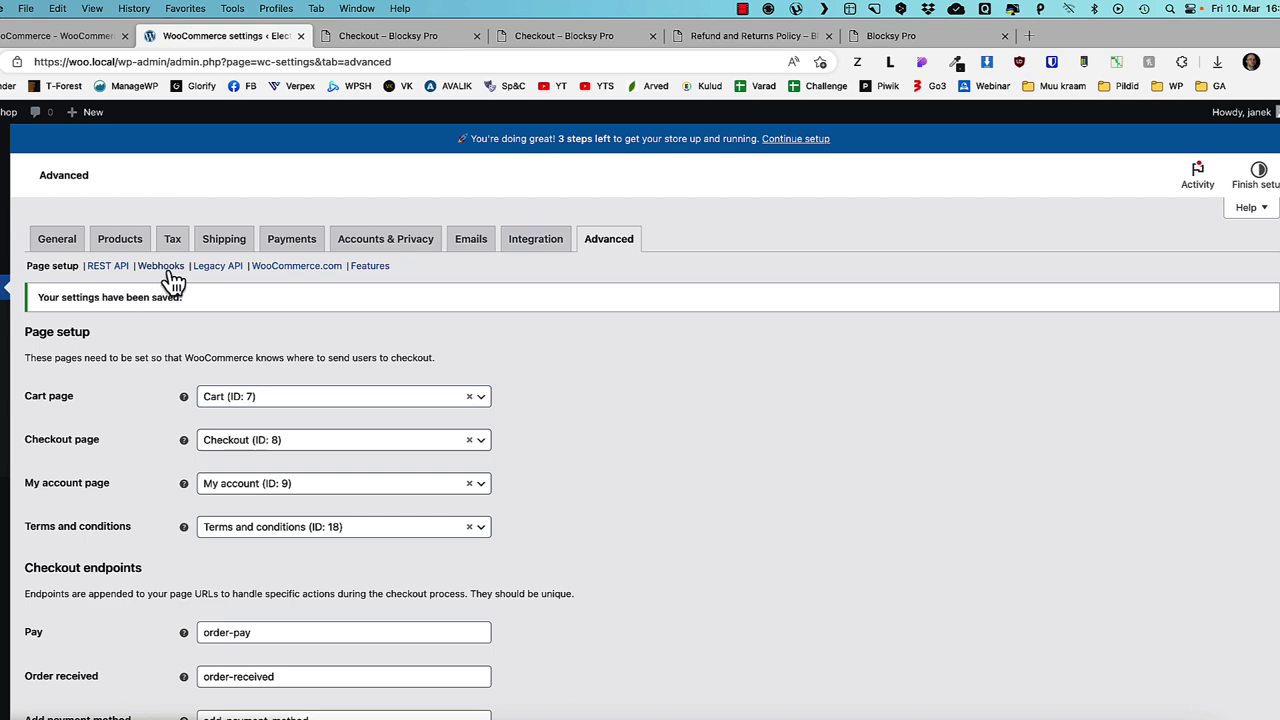
pyautogui.click(372, 267)
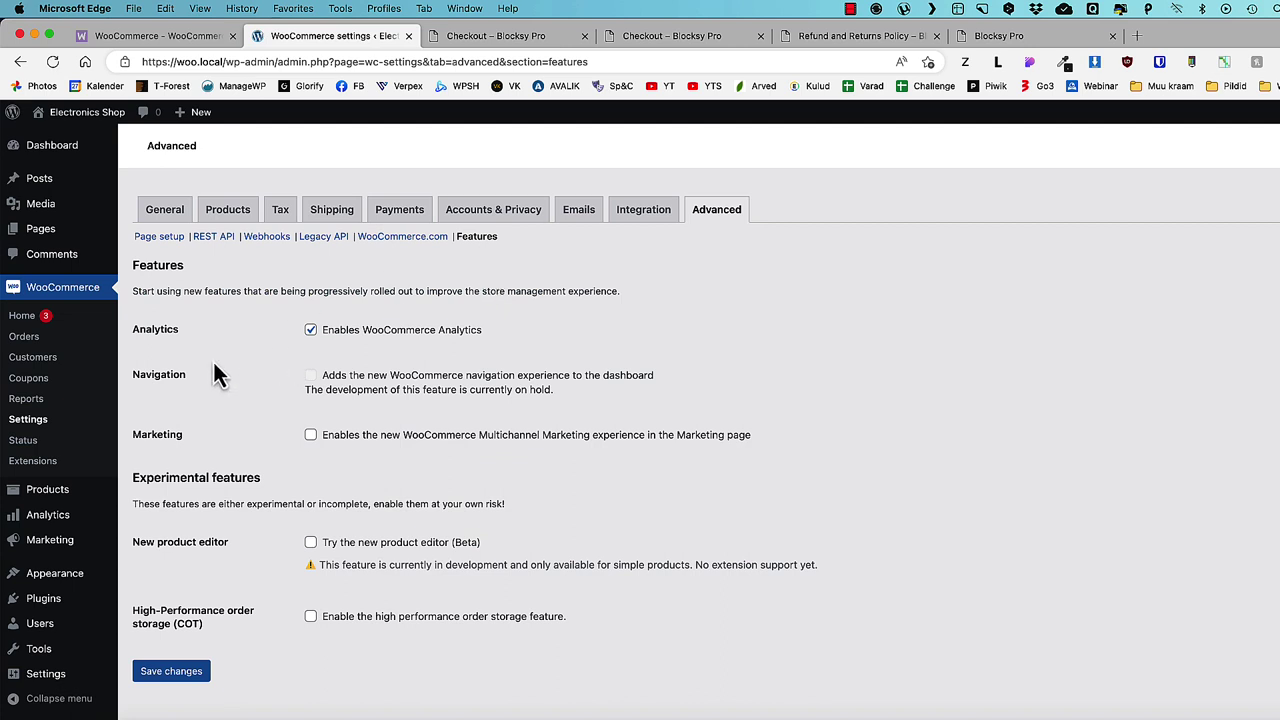
pyautogui.moveTo(60, 520)
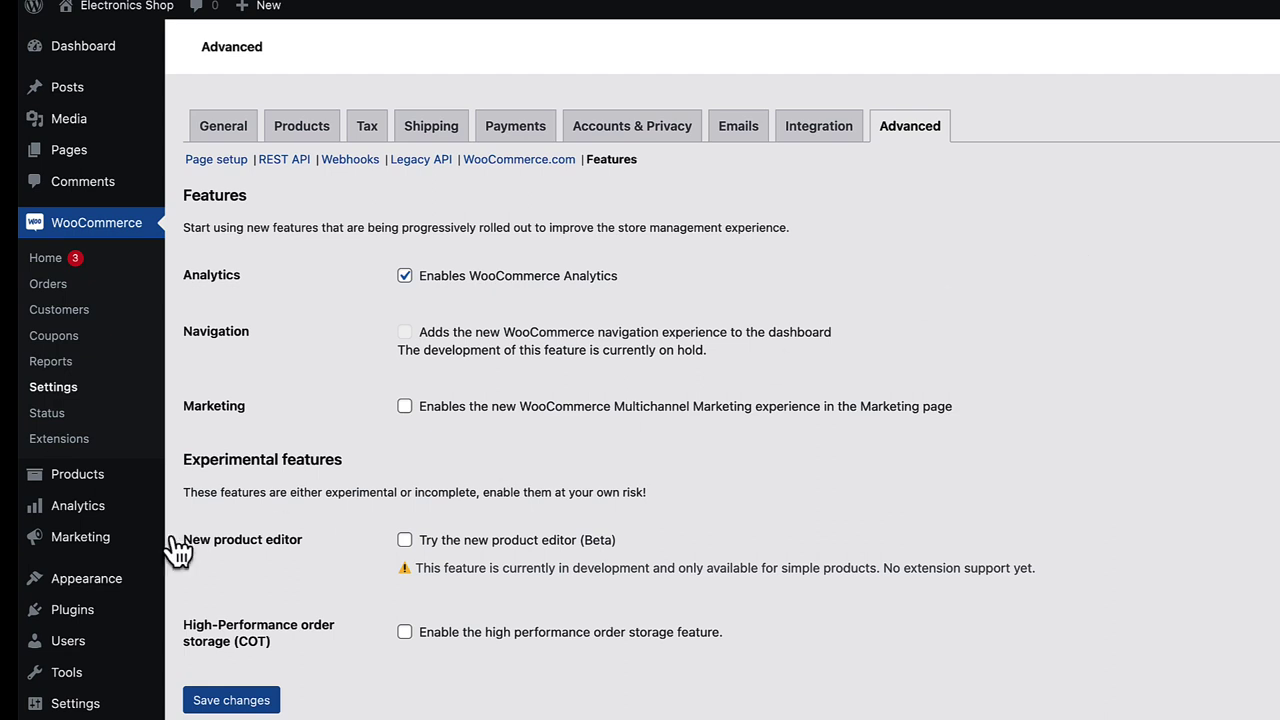
pyautogui.moveTo(106, 546)
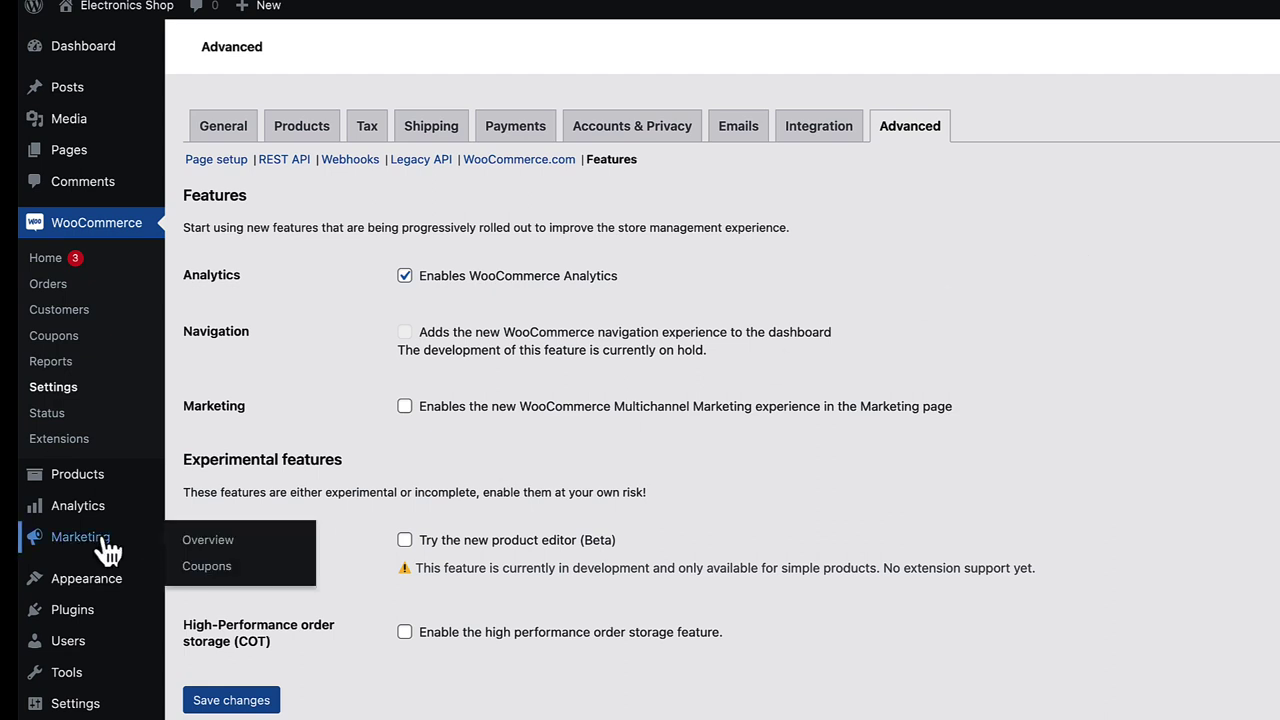
# - Remove the legacy coupon menu from WooCommerce > Coupons and begin a new coupon
pyautogui.click(218, 578)
pyautogui.moveTo(118, 222)
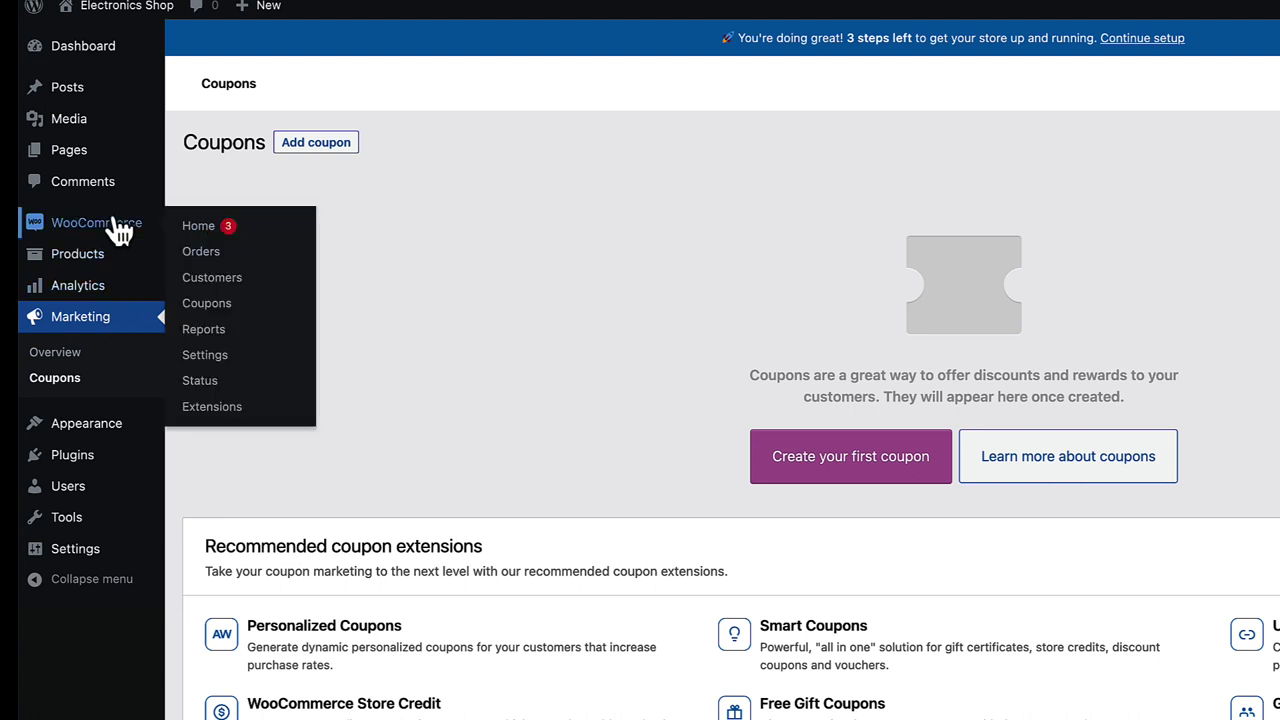
pyautogui.click(212, 303)
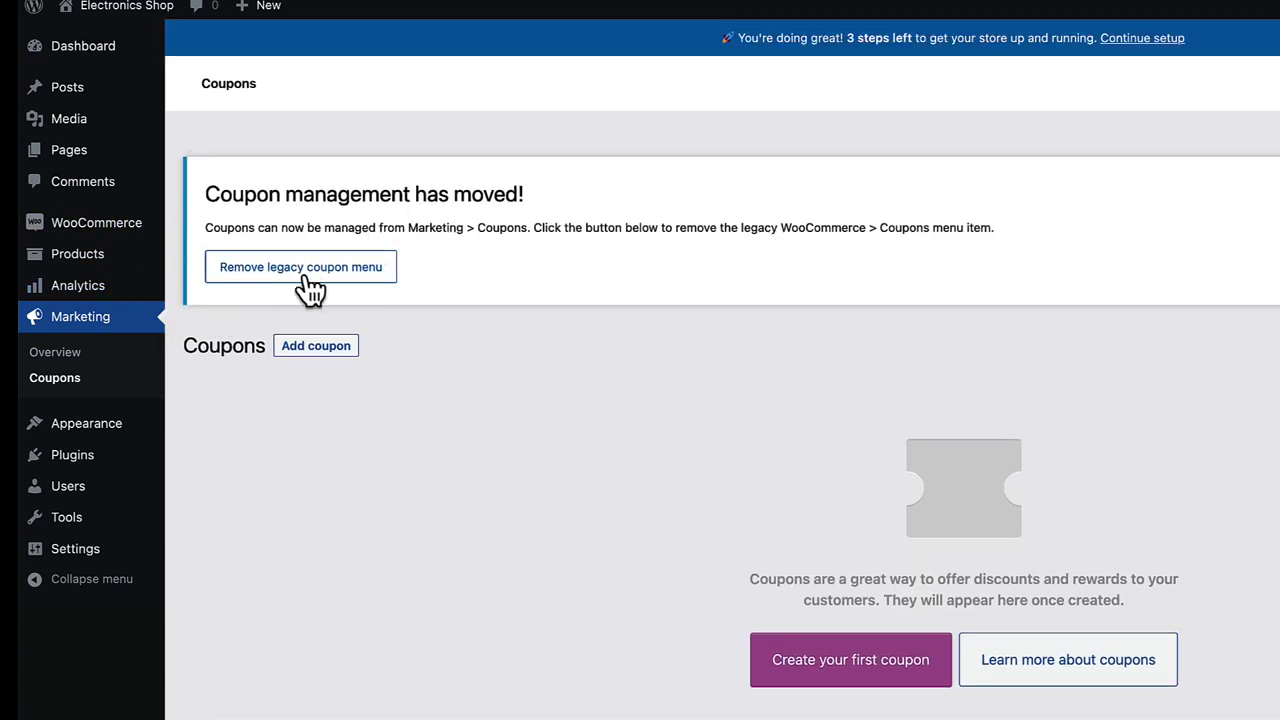
pyautogui.click(328, 268)
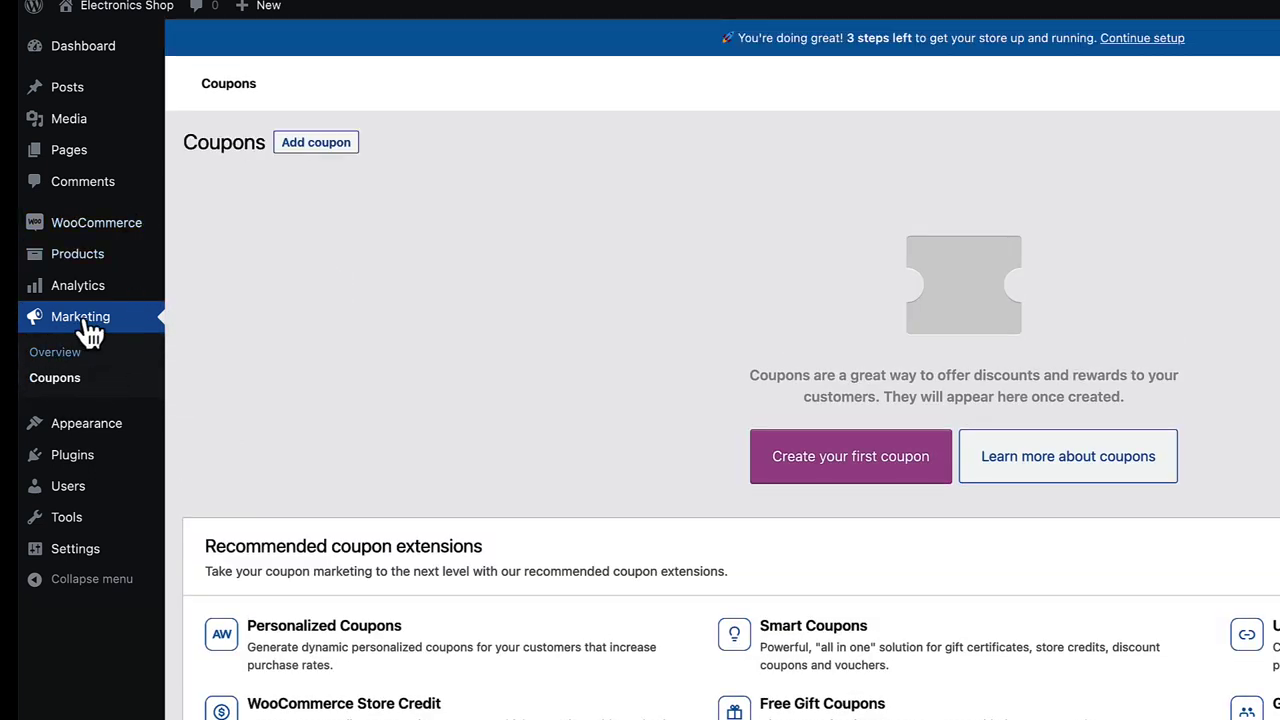
pyautogui.click(828, 471)
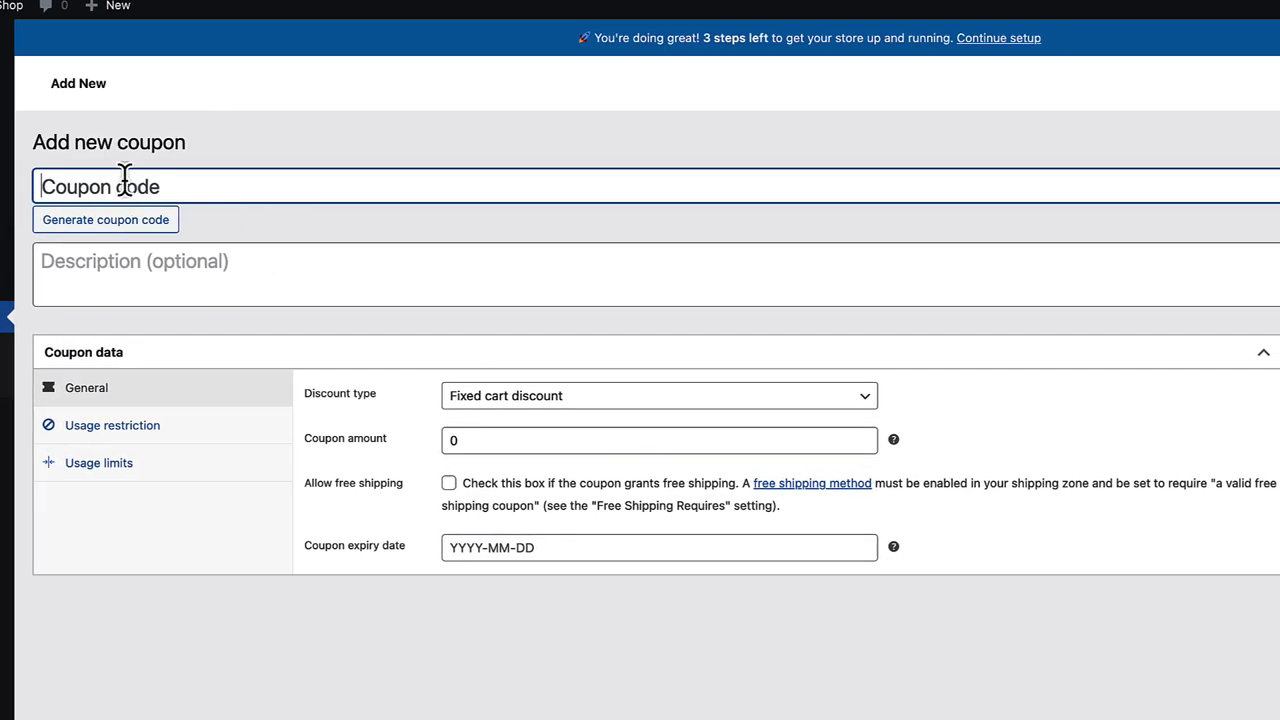
# - Enter coupon code ABC123, choose Percentage discount, and start entering the amount 20
pyautogui.write('AB')
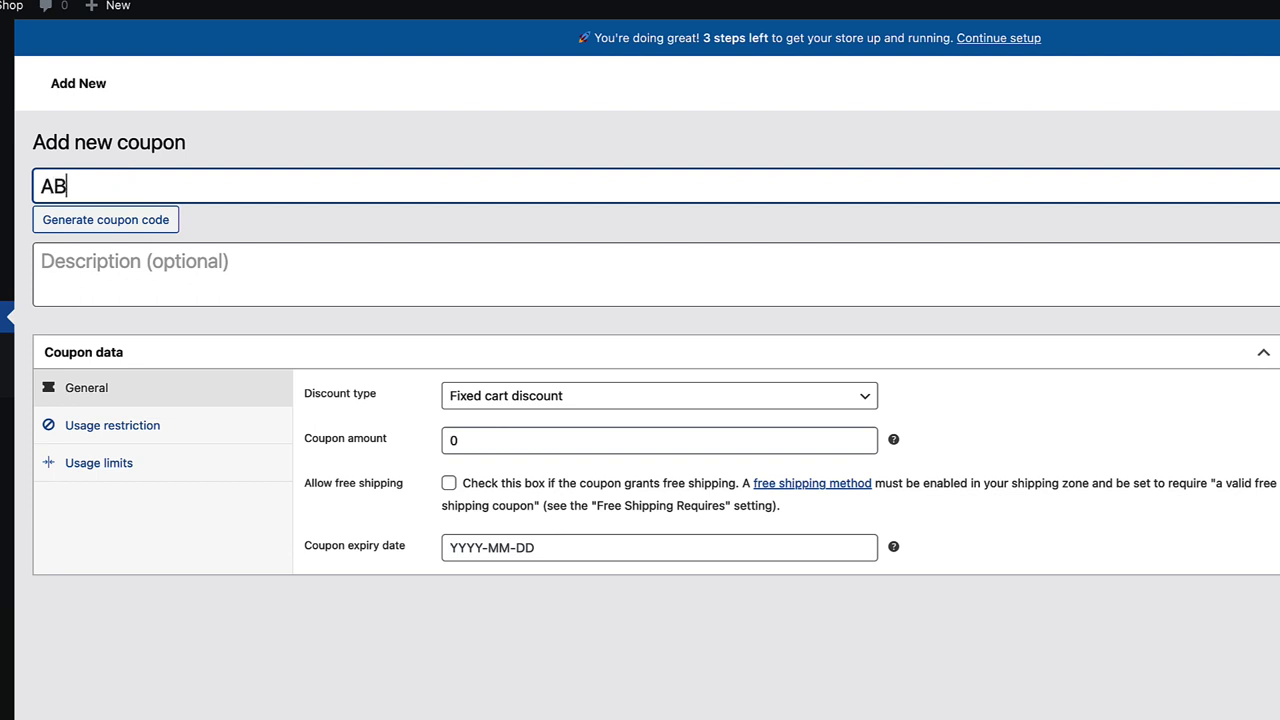
pyautogui.write('C123')
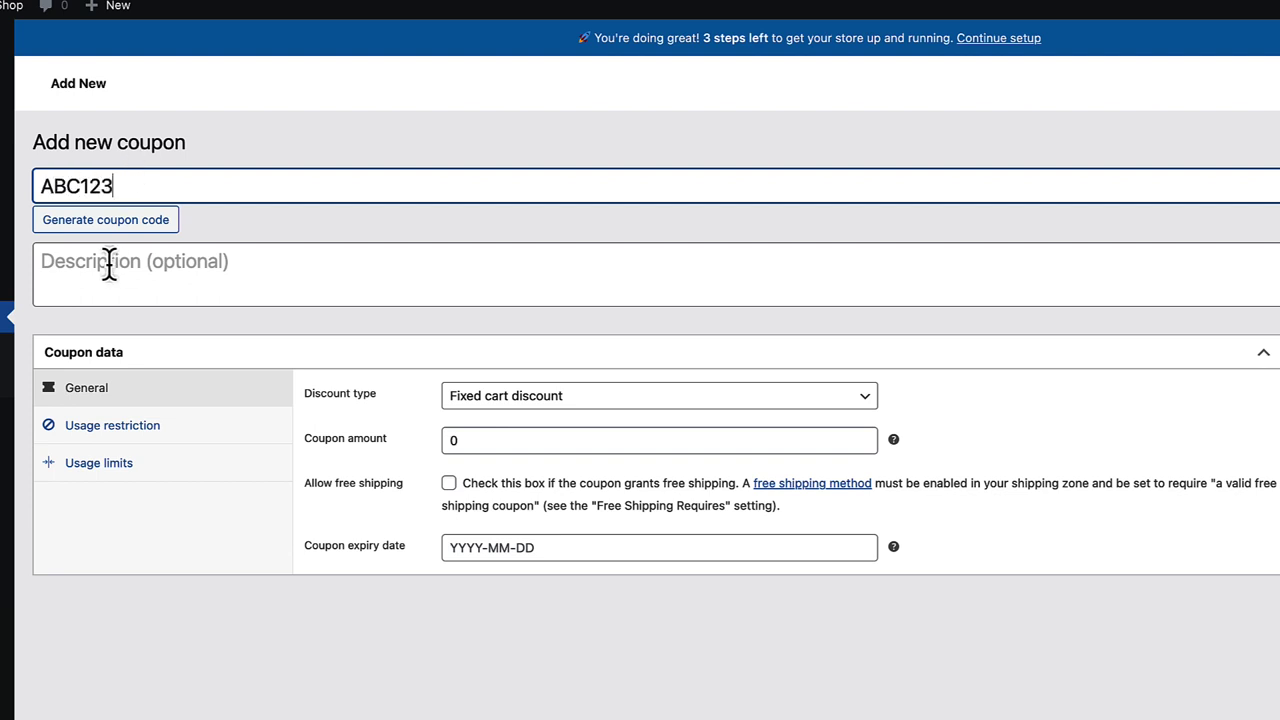
pyautogui.click(440, 710)
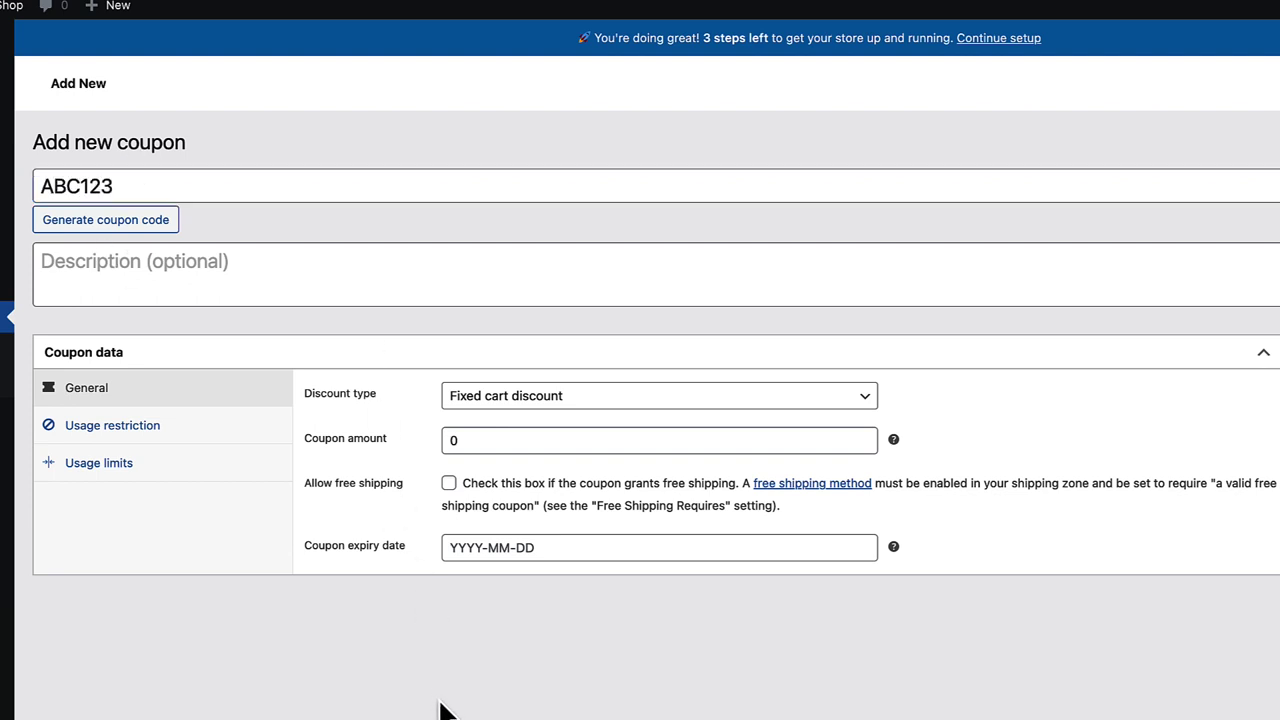
pyautogui.click(523, 400)
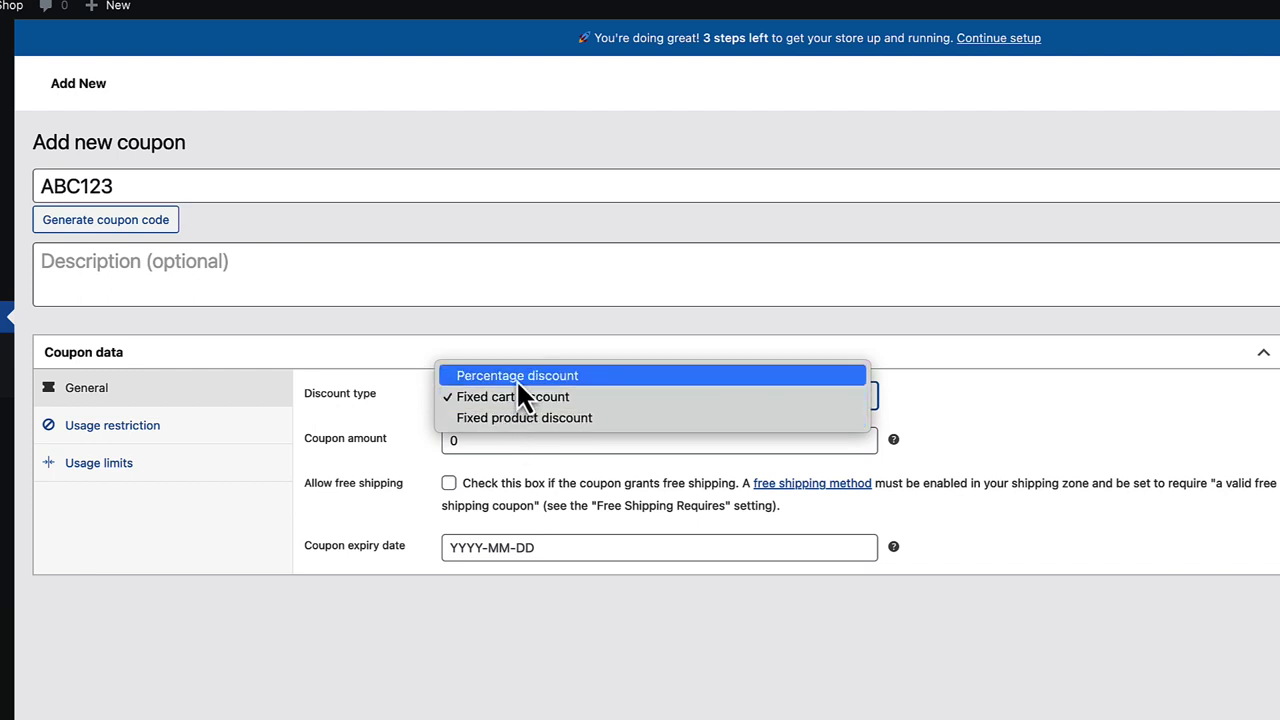
pyautogui.click(516, 377)
pyautogui.click(480, 400)
pyautogui.click(375, 405)
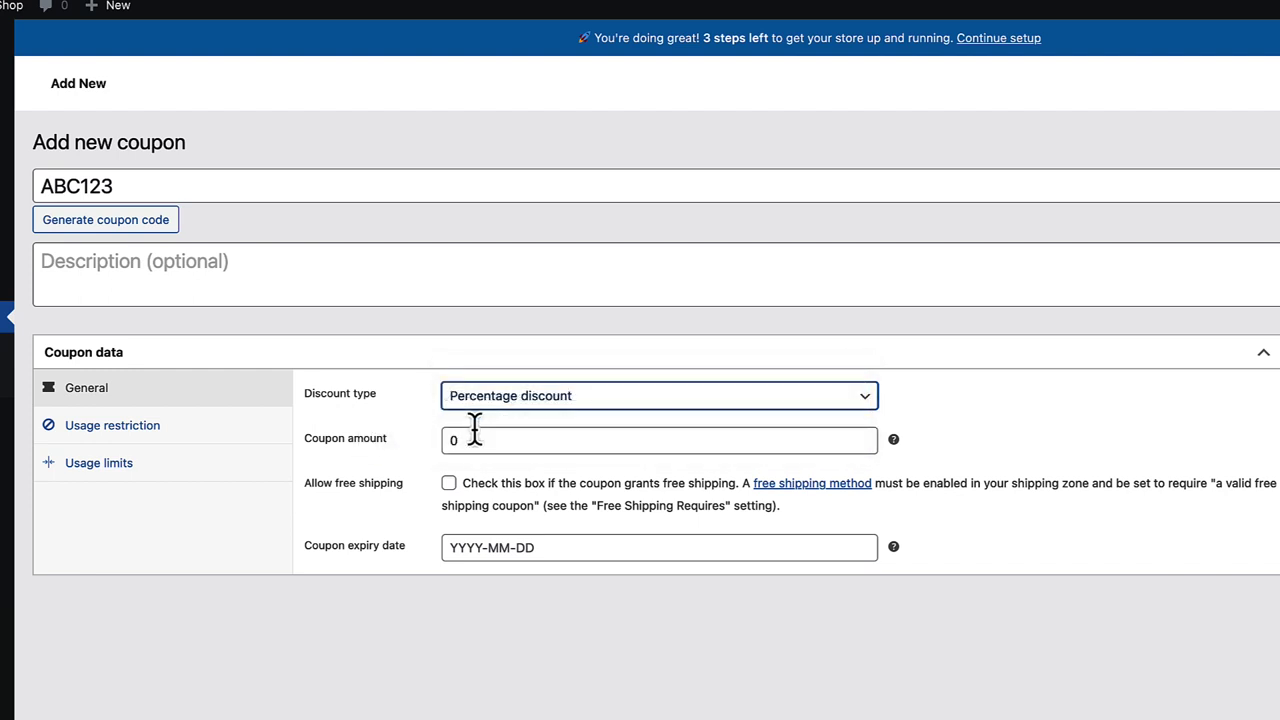
pyautogui.click(443, 440)
pyautogui.write('2')
# - Settle on Percentage discount after trying other types, and set expiry to 2023-03-19
pyautogui.click(507, 397)
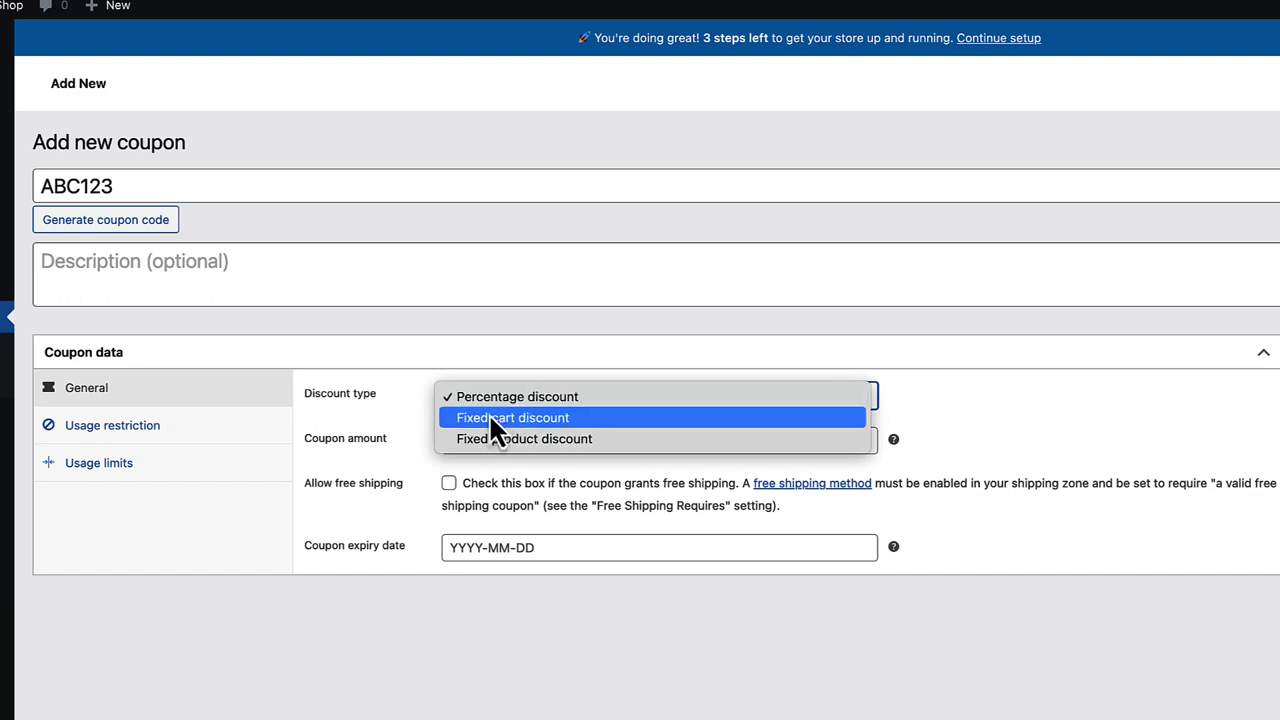
pyautogui.click(487, 420)
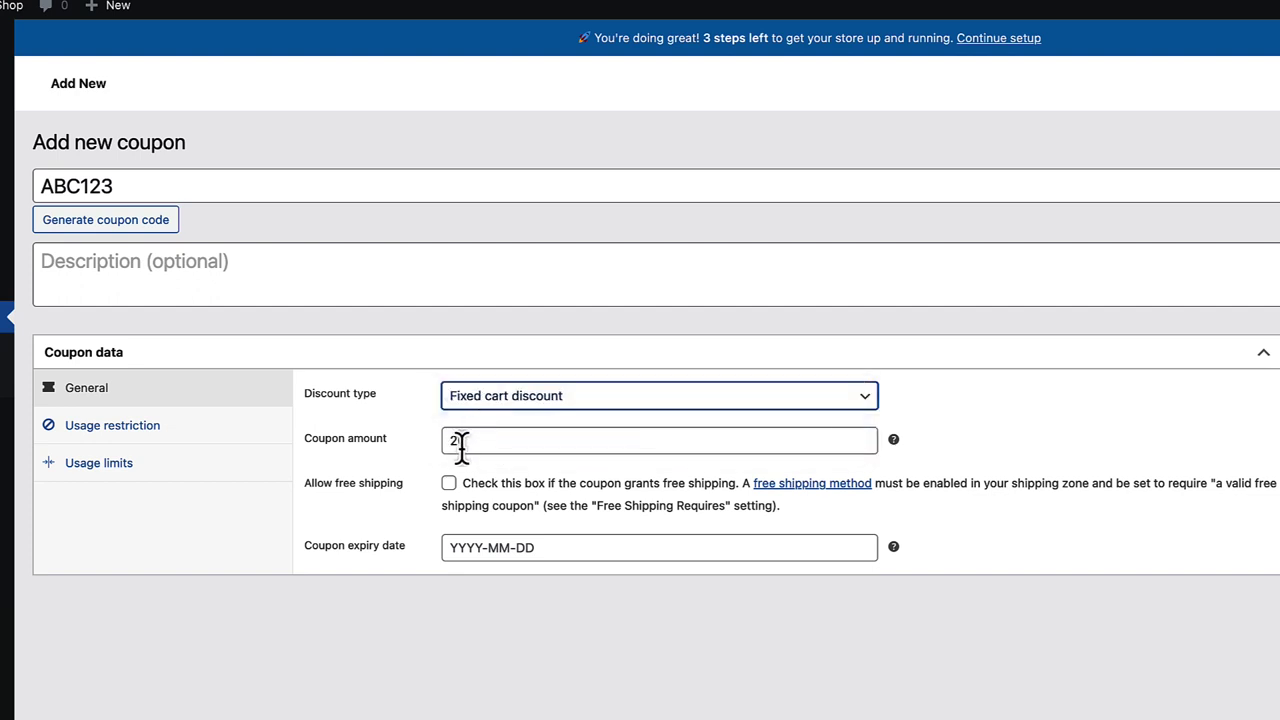
pyautogui.moveTo(468, 440); pyautogui.dragTo(428, 446)
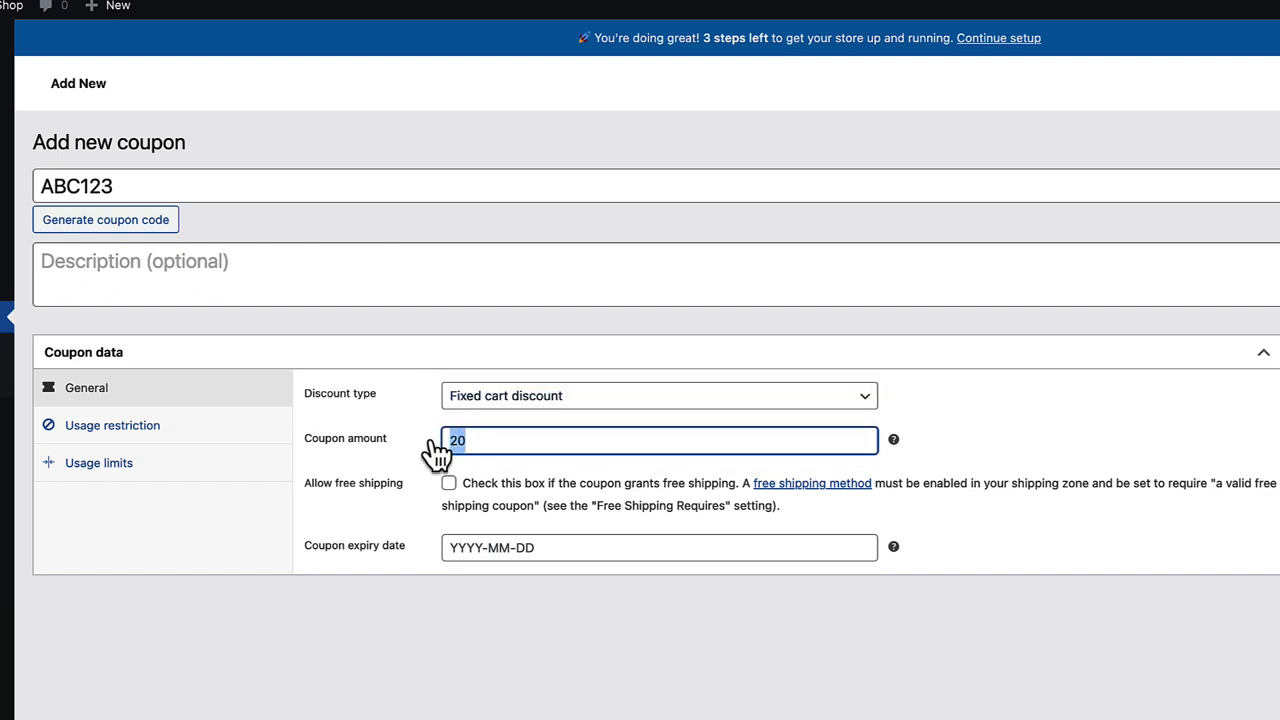
pyautogui.click(508, 398)
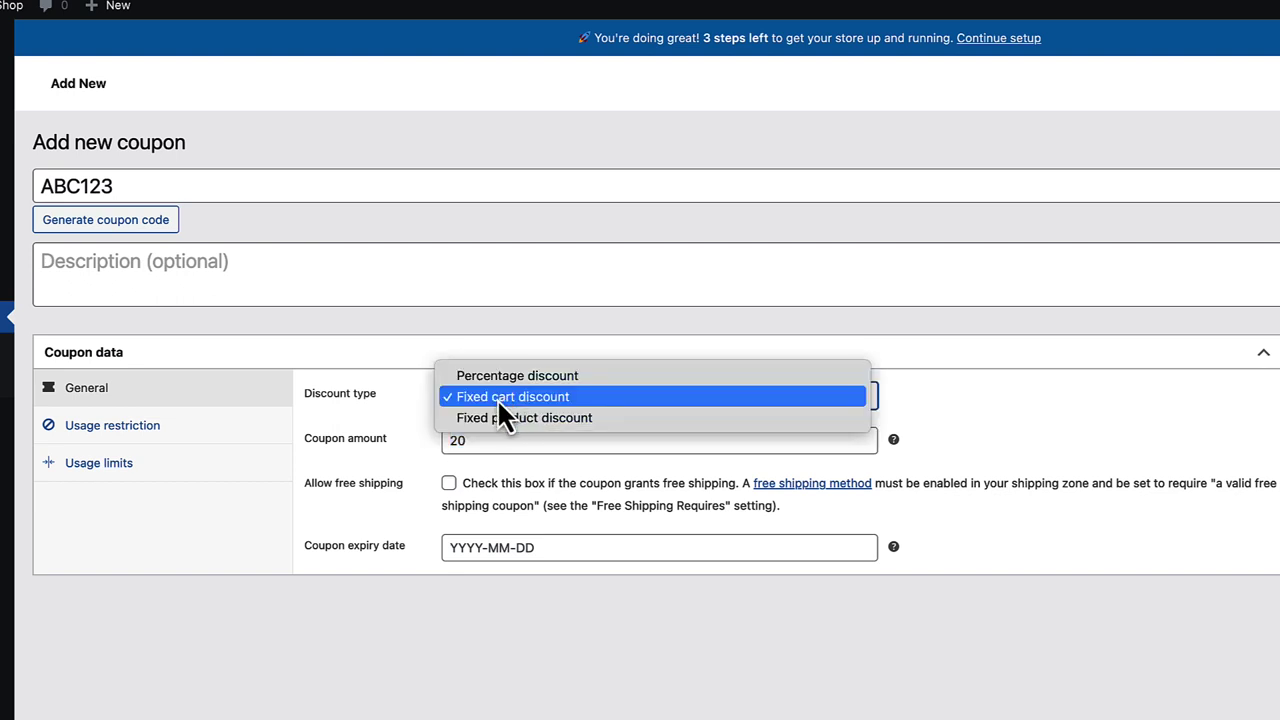
pyautogui.click(484, 416)
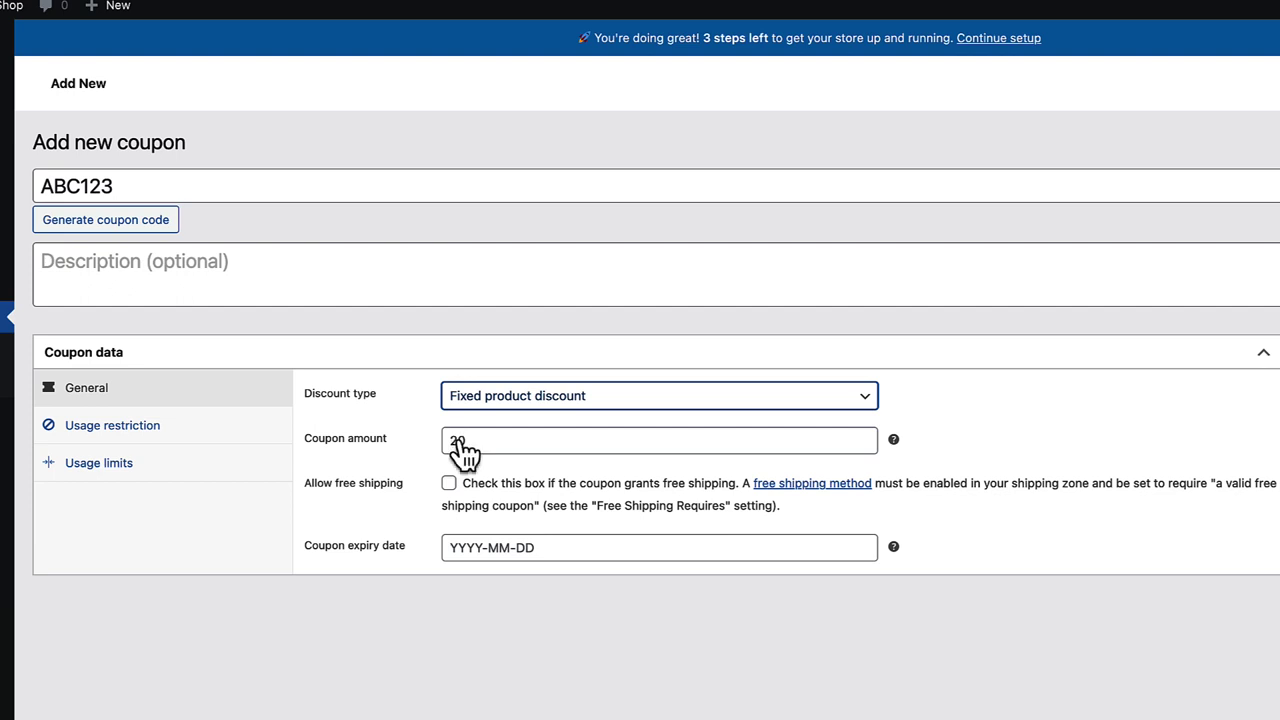
pyautogui.click(535, 395)
pyautogui.click(510, 356)
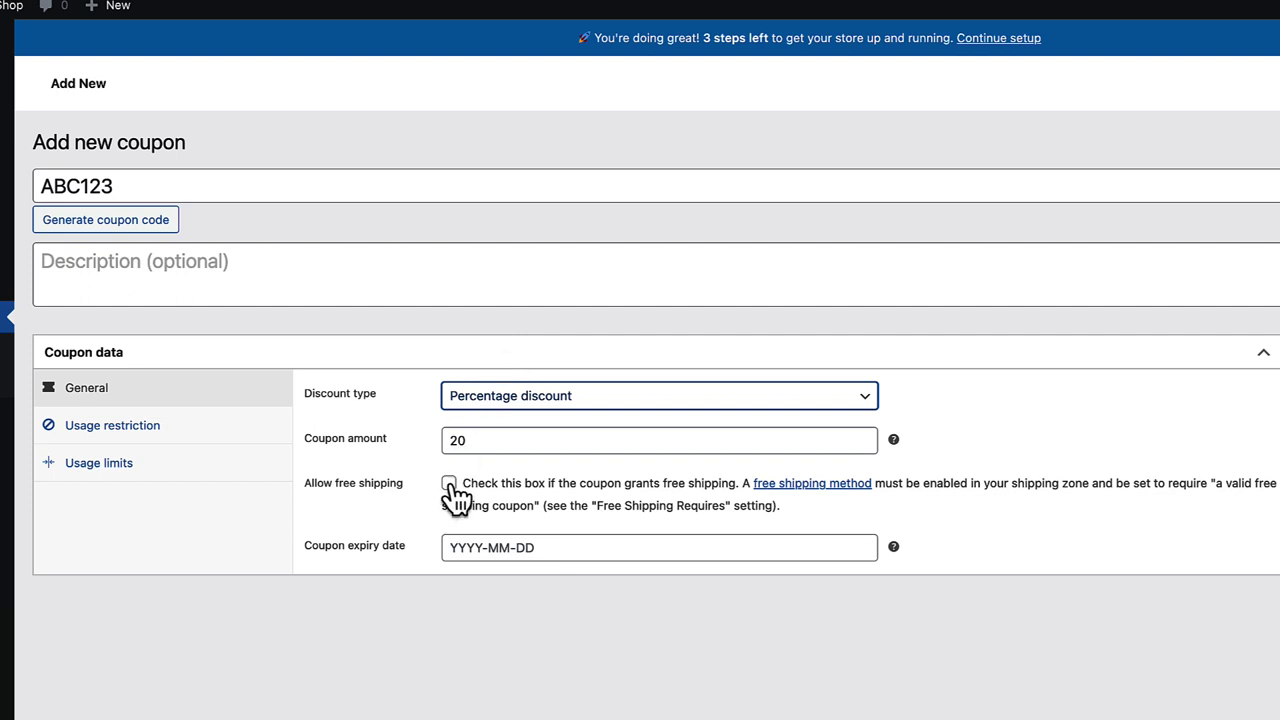
pyautogui.click(529, 545)
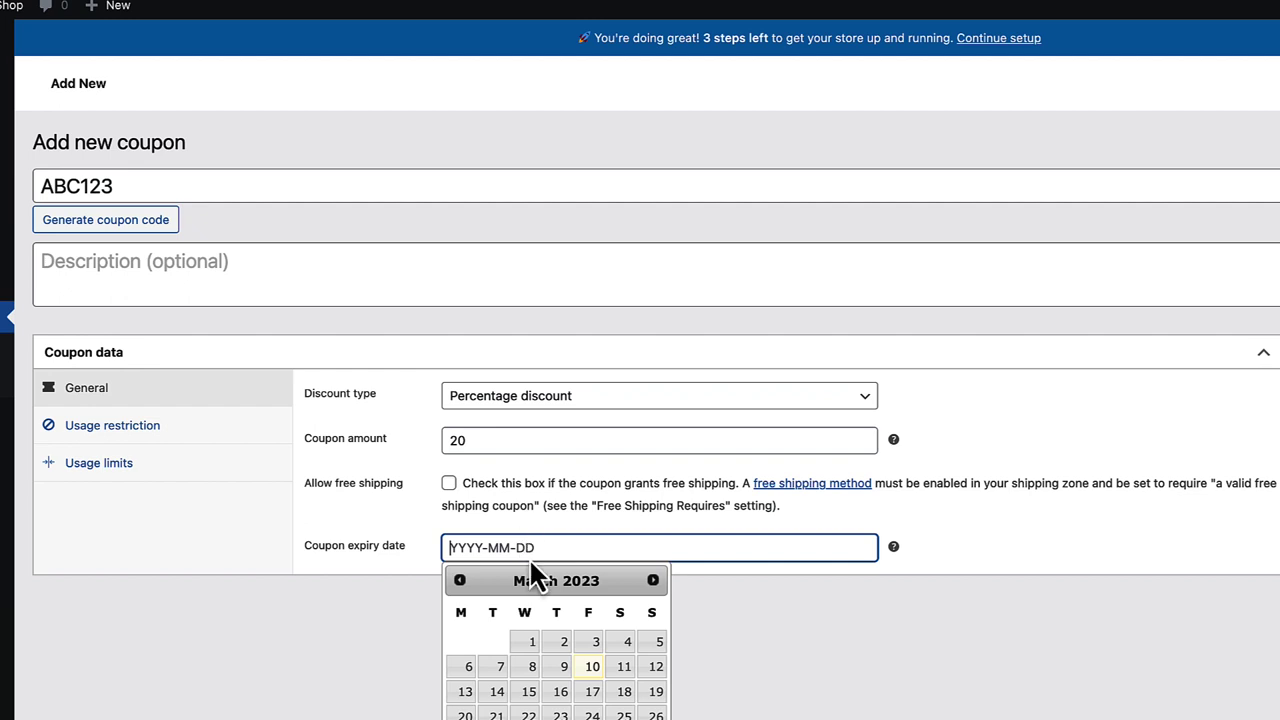
pyautogui.click(652, 698)
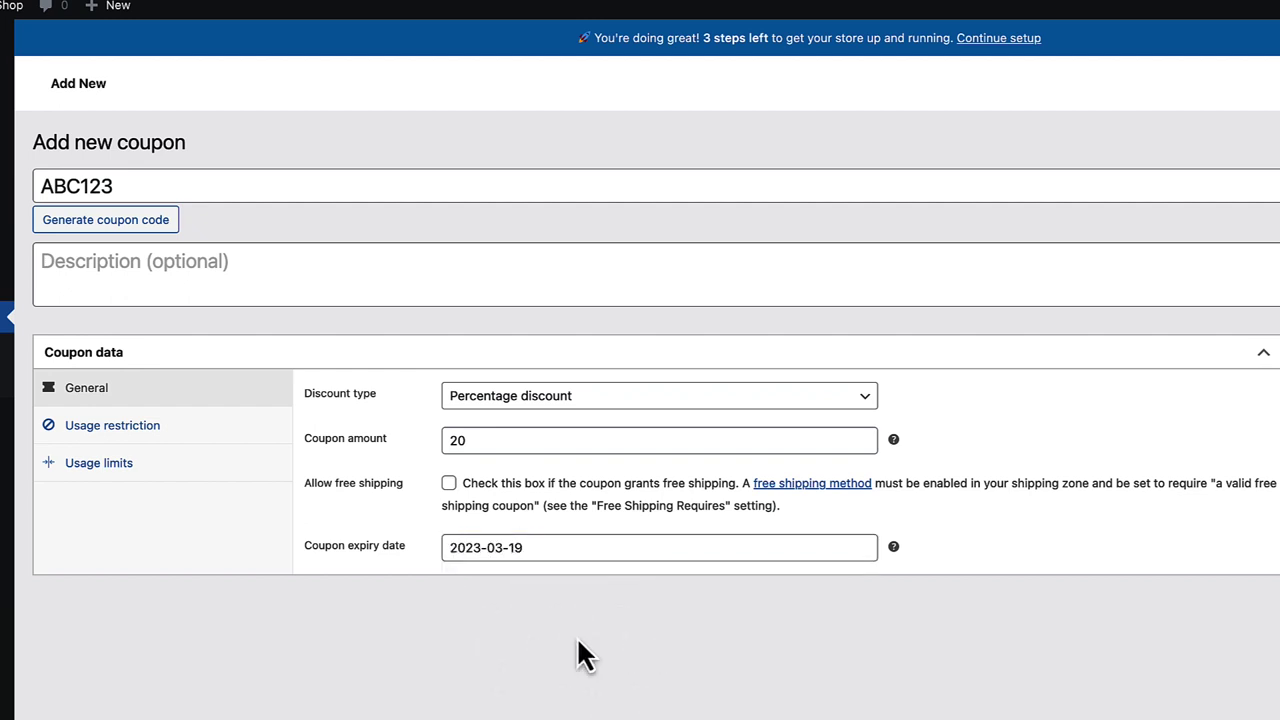
# - Restrict coupon ABC123 to individual use only and exclude sale items, leaving excluded products empty
pyautogui.click(140, 435)
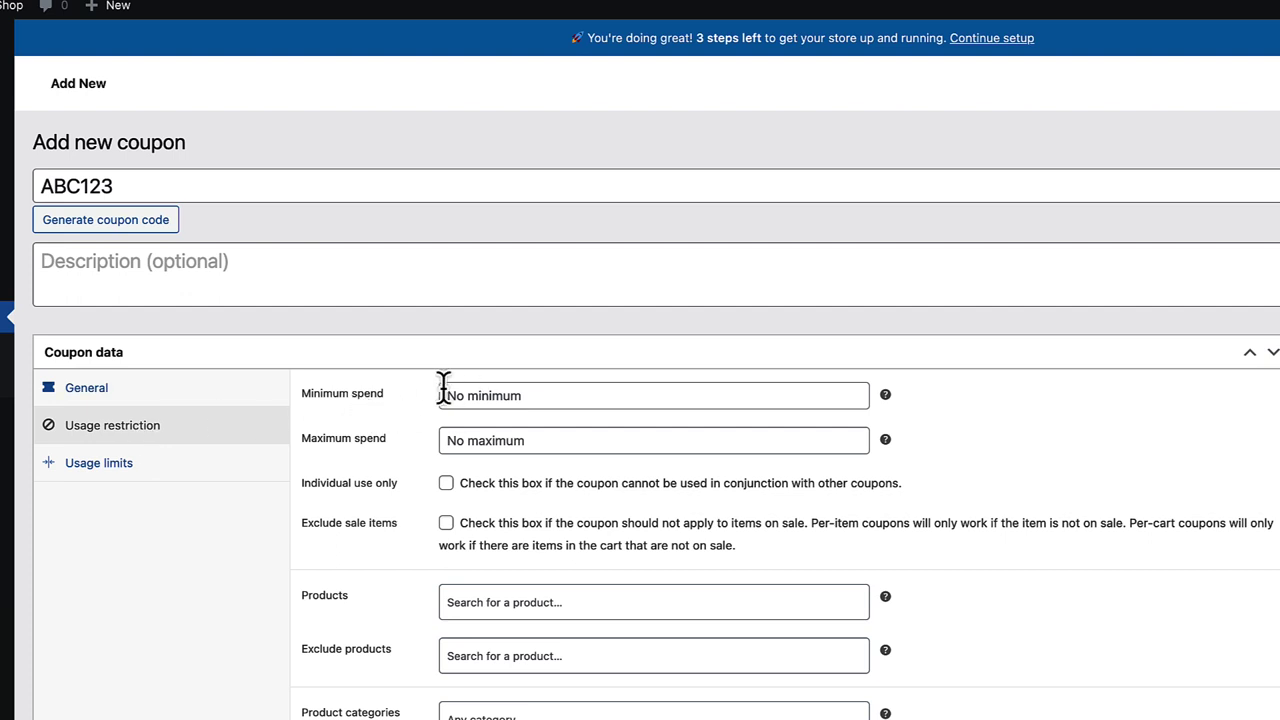
pyautogui.click(446, 484)
pyautogui.scroll(-2, 418, 538)
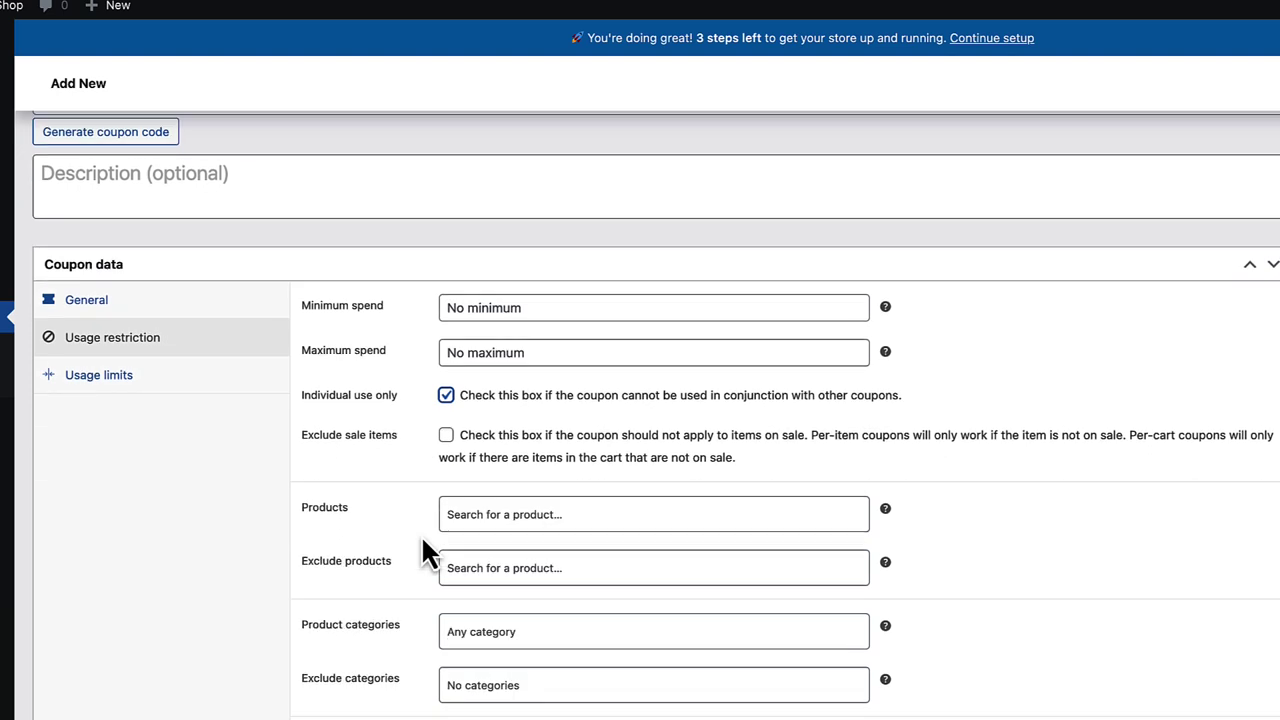
pyautogui.click(446, 437)
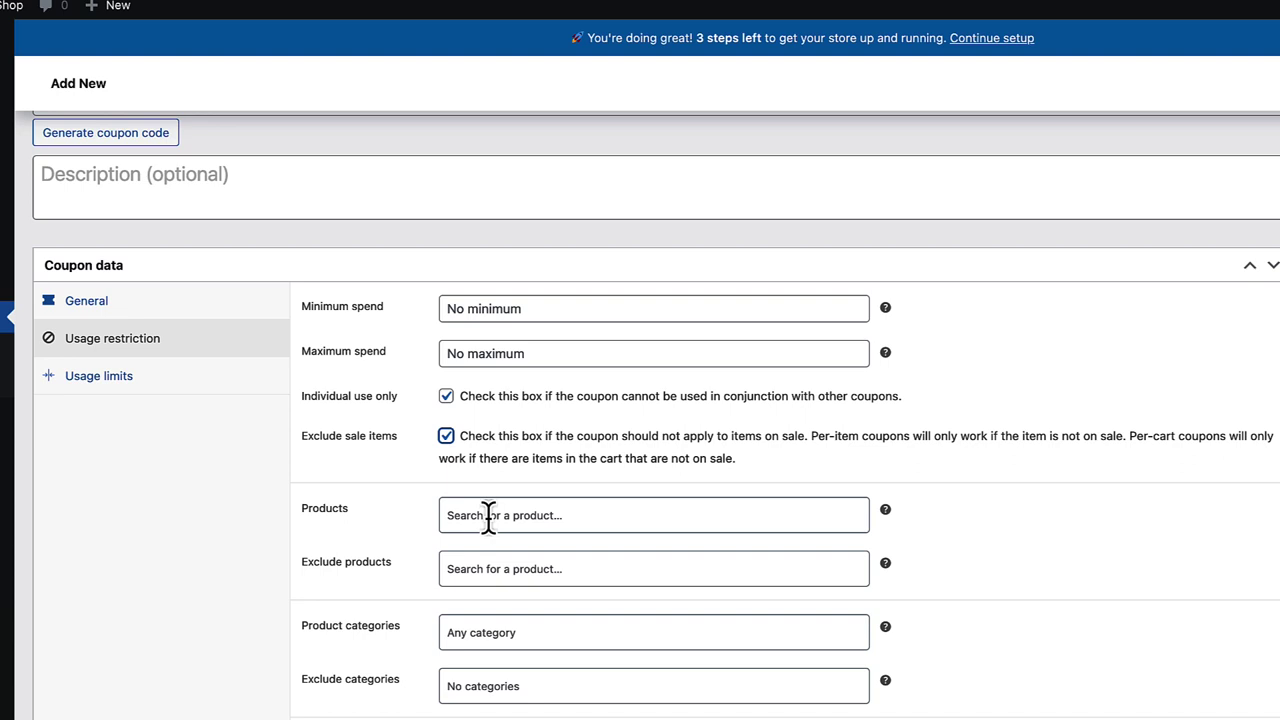
pyautogui.click(493, 568)
pyautogui.click(381, 580)
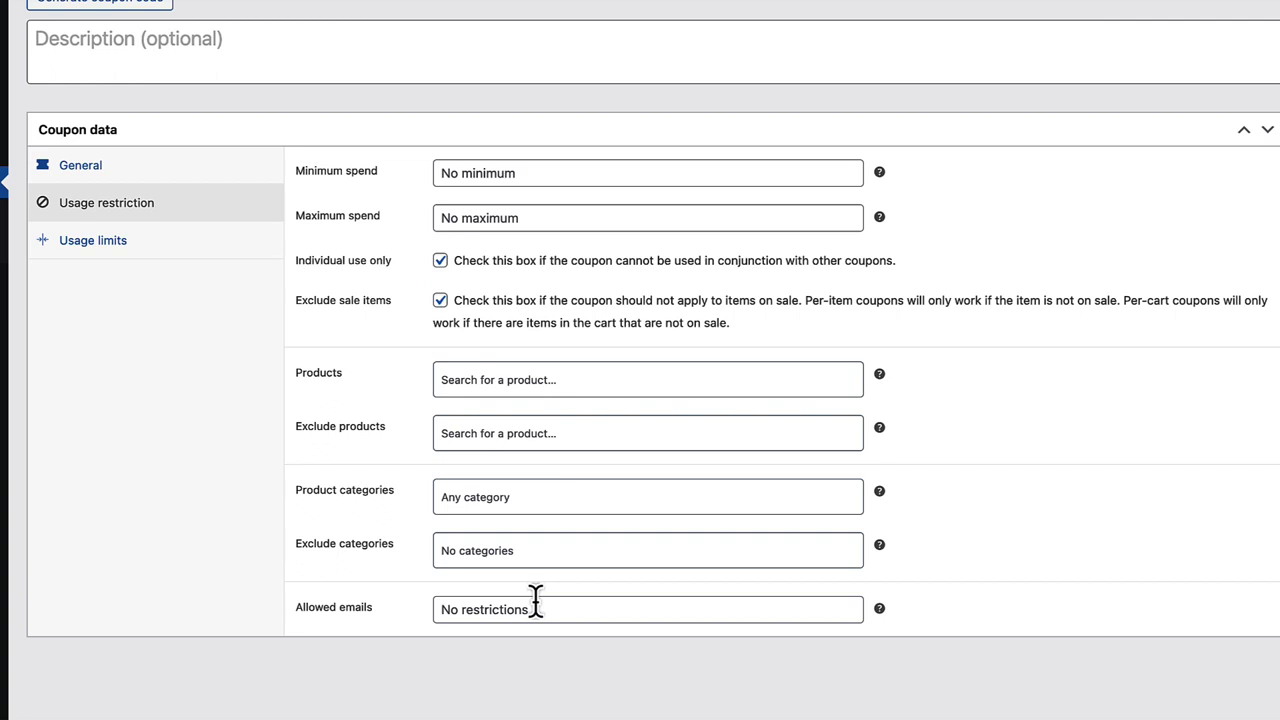
pyautogui.click(71, 240)
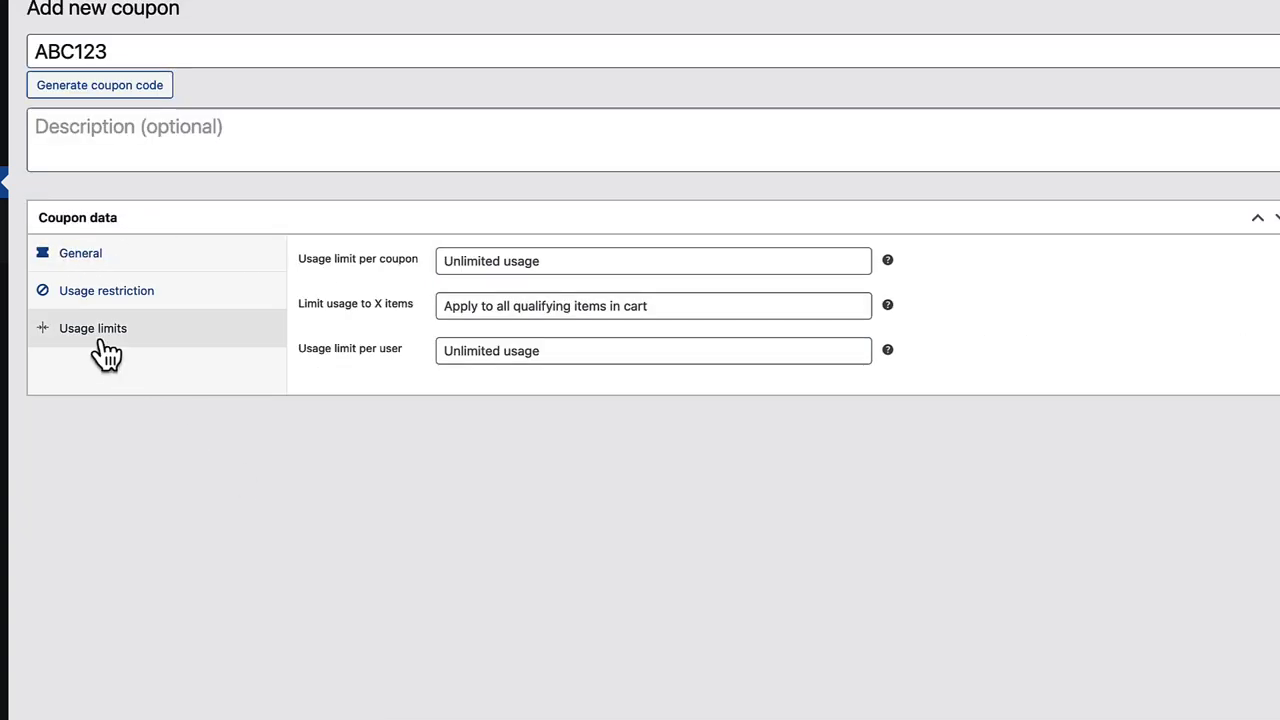
# - Set usage limits of 10 per coupon, 3 items and 1 per user, then publish the coupon
pyautogui.click(469, 259)
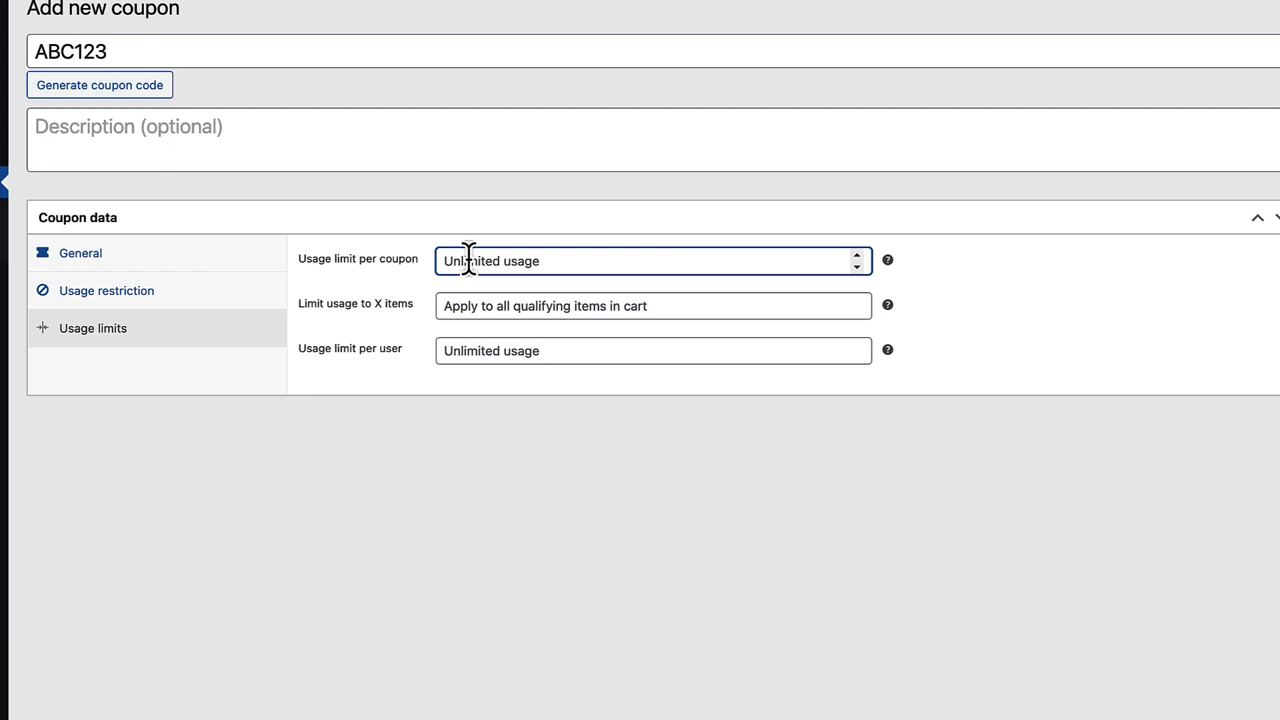
pyautogui.write('10')
pyautogui.click(450, 305)
pyautogui.write('3')
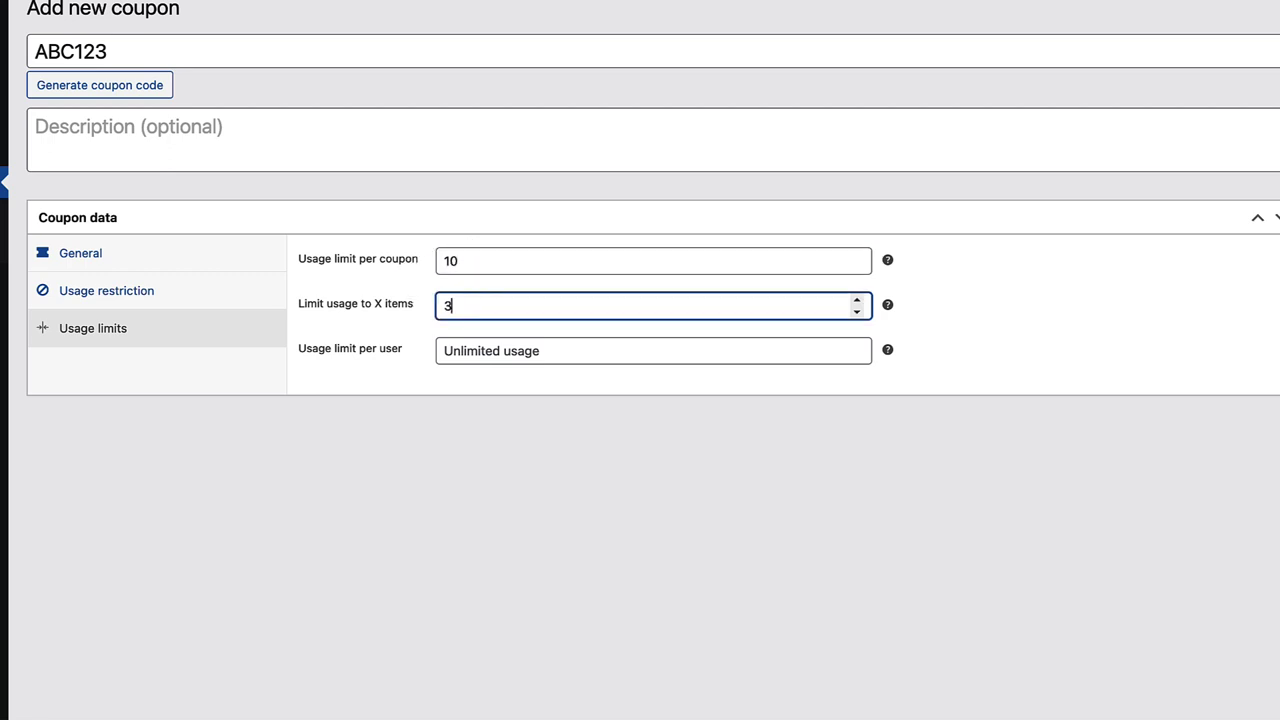
pyautogui.click(448, 476)
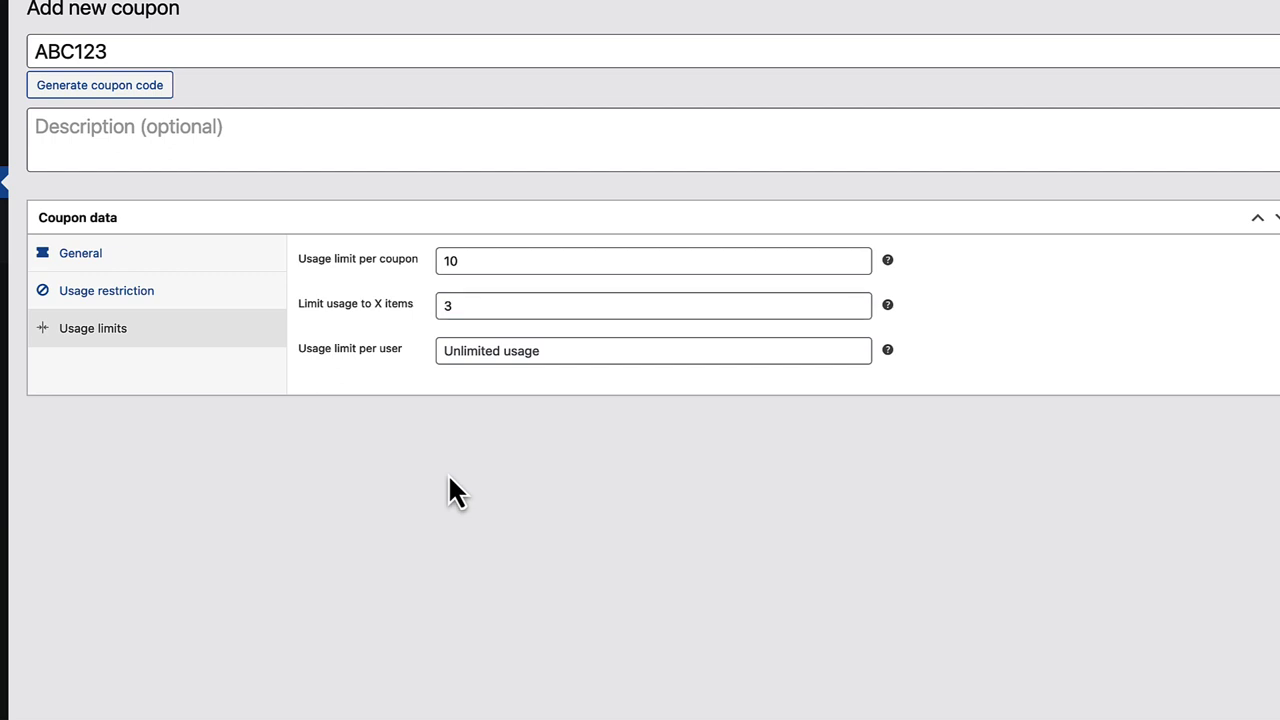
pyautogui.click(475, 352)
pyautogui.write('1')
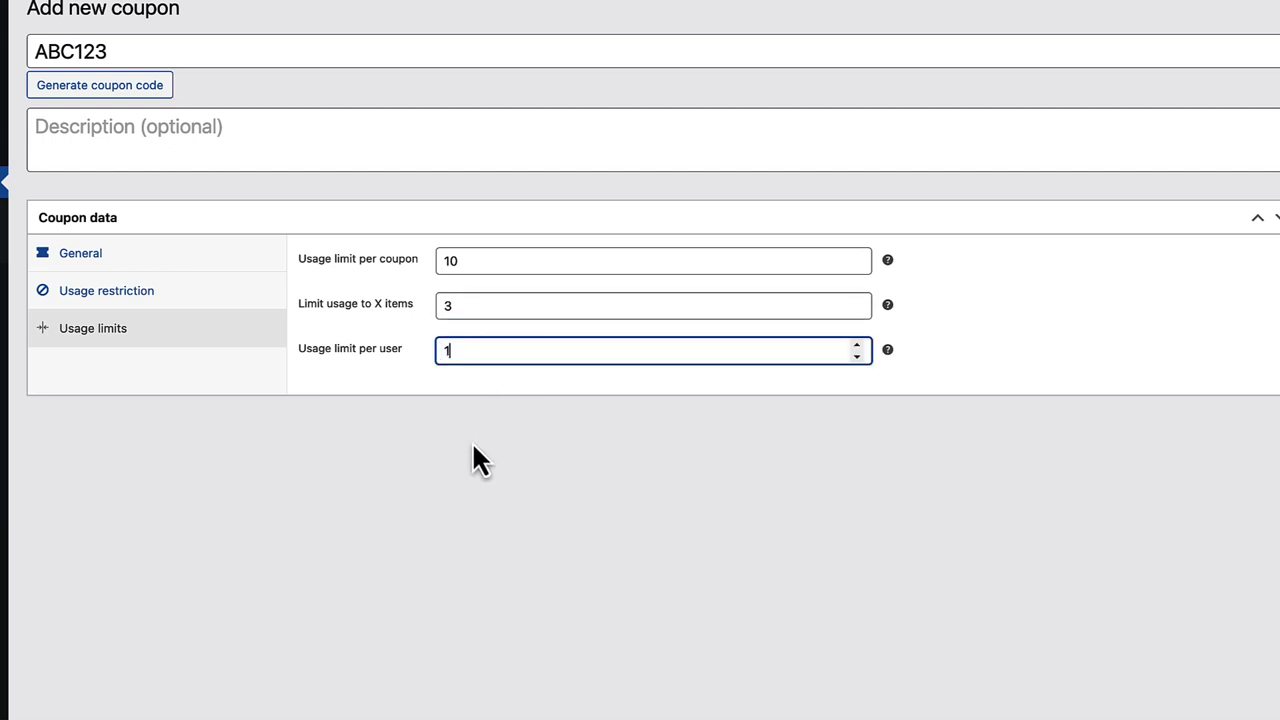
pyautogui.click(474, 446)
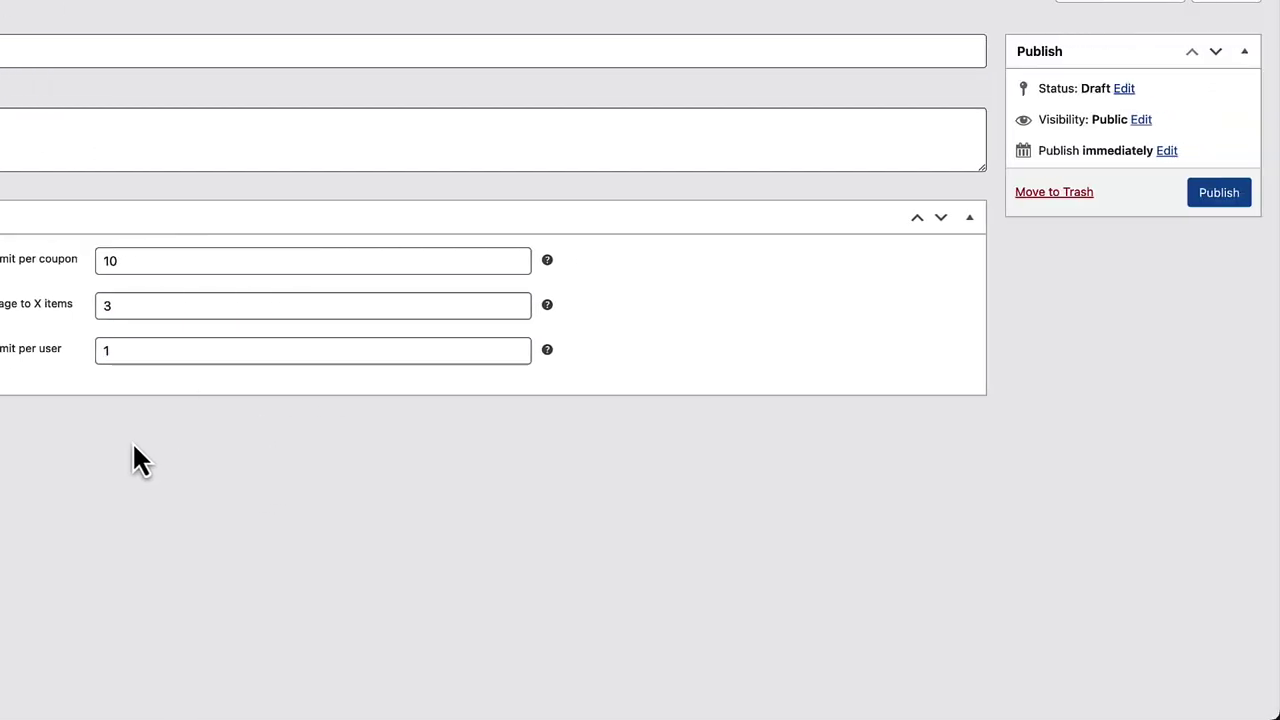
pyautogui.click(1205, 197)
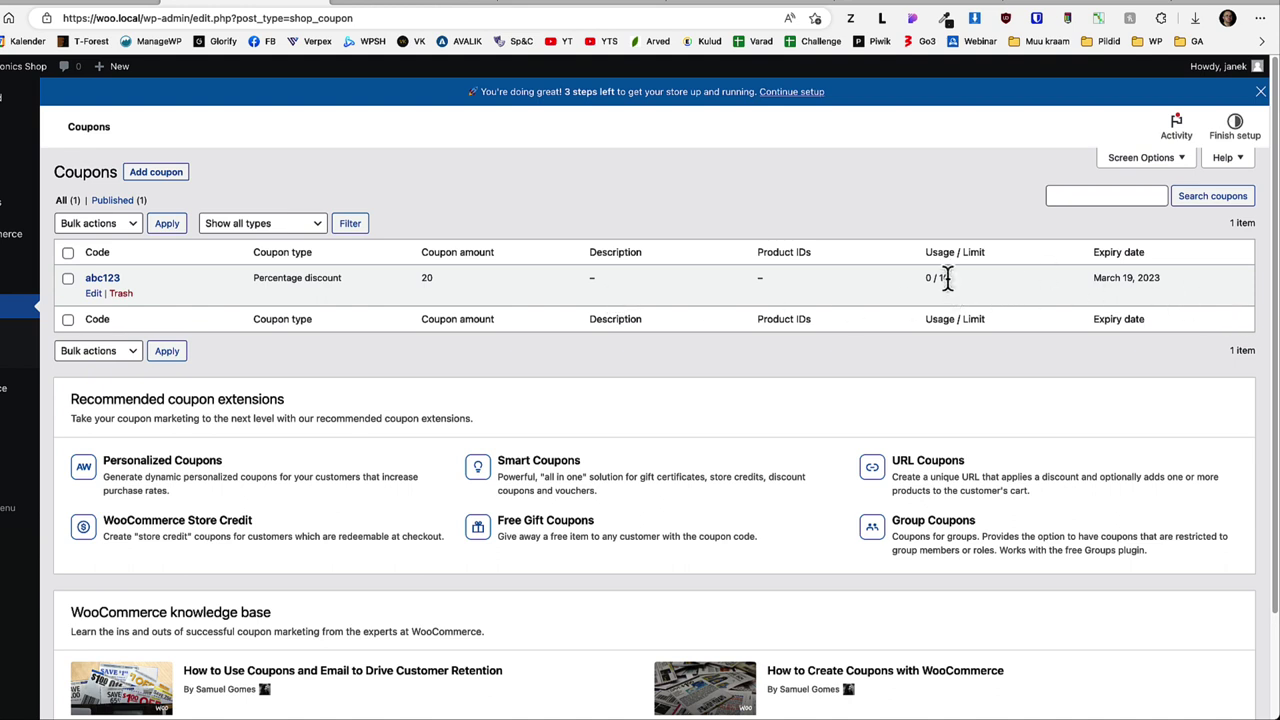
pyautogui.moveTo(947, 278); pyautogui.dragTo(924, 278)
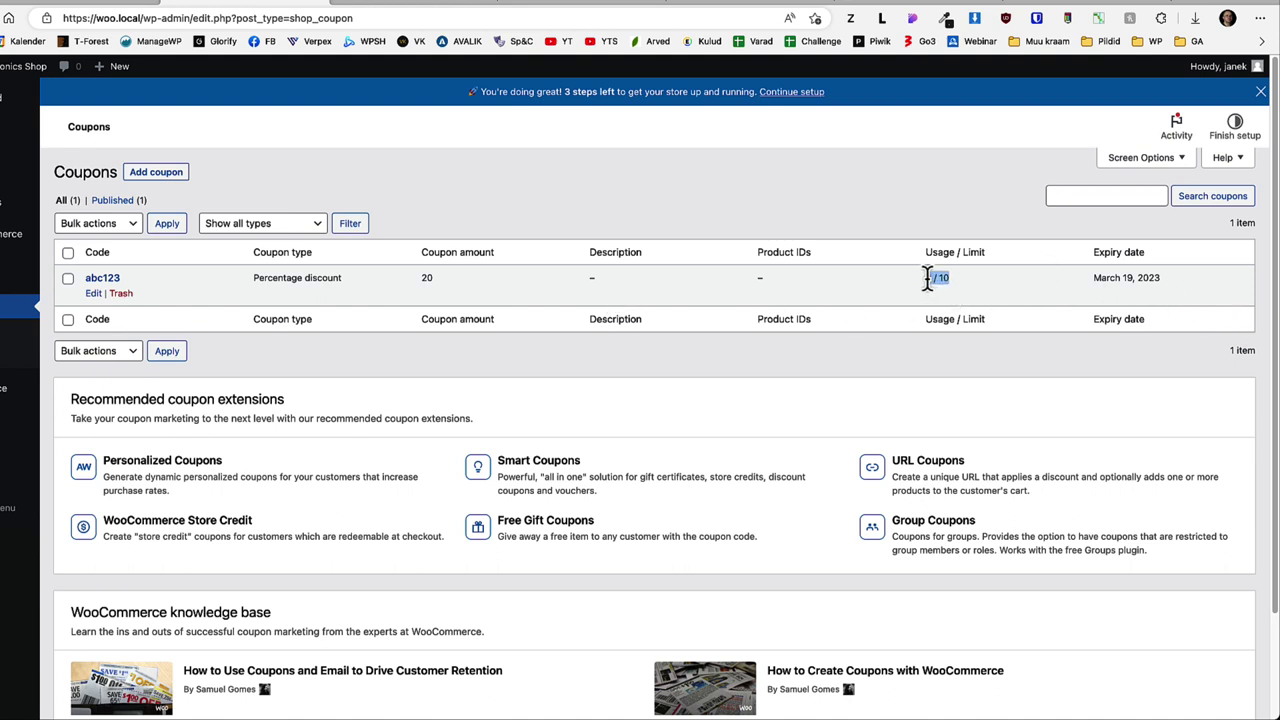
pyautogui.click(965, 192)
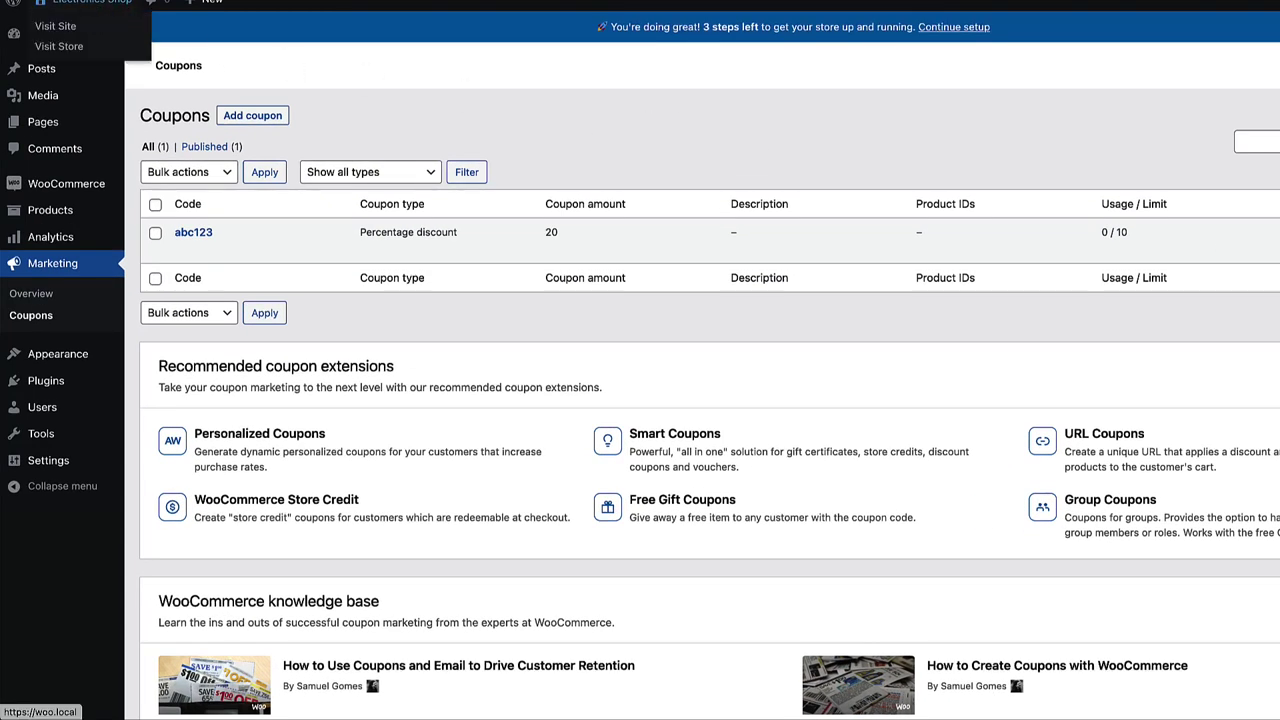
pyautogui.click(90, 8)
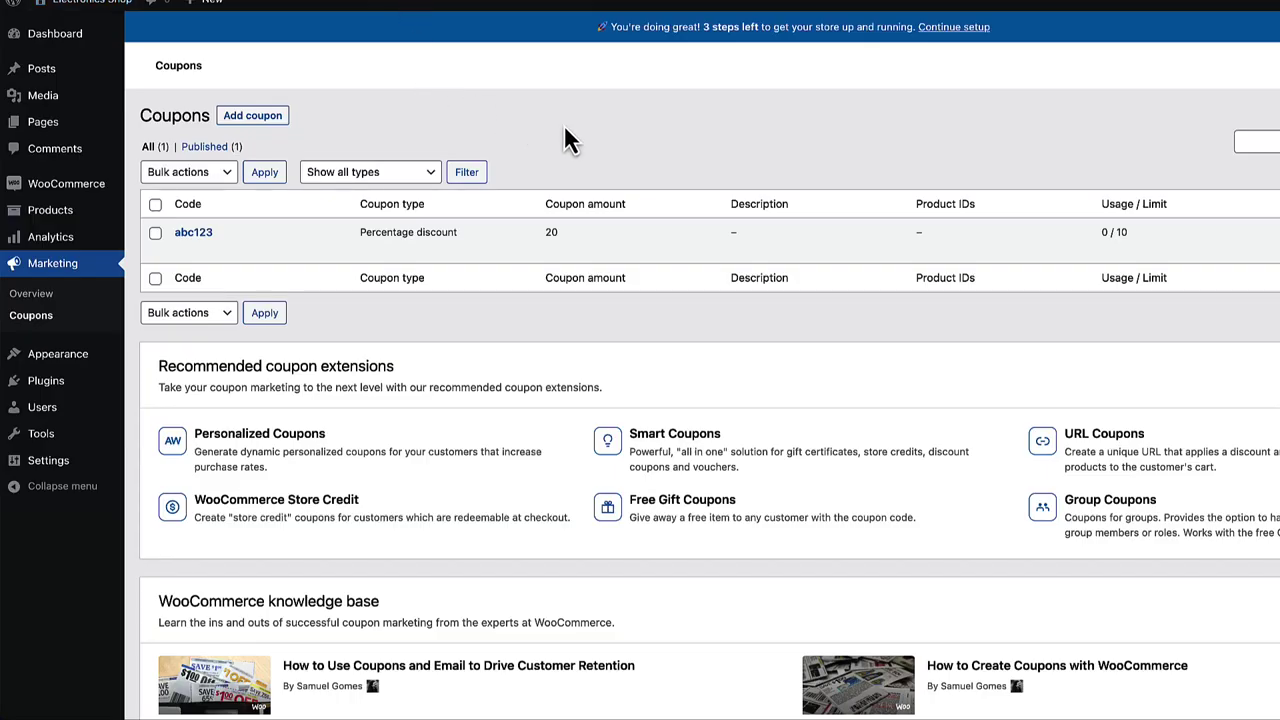
pyautogui.moveTo(77, 366)
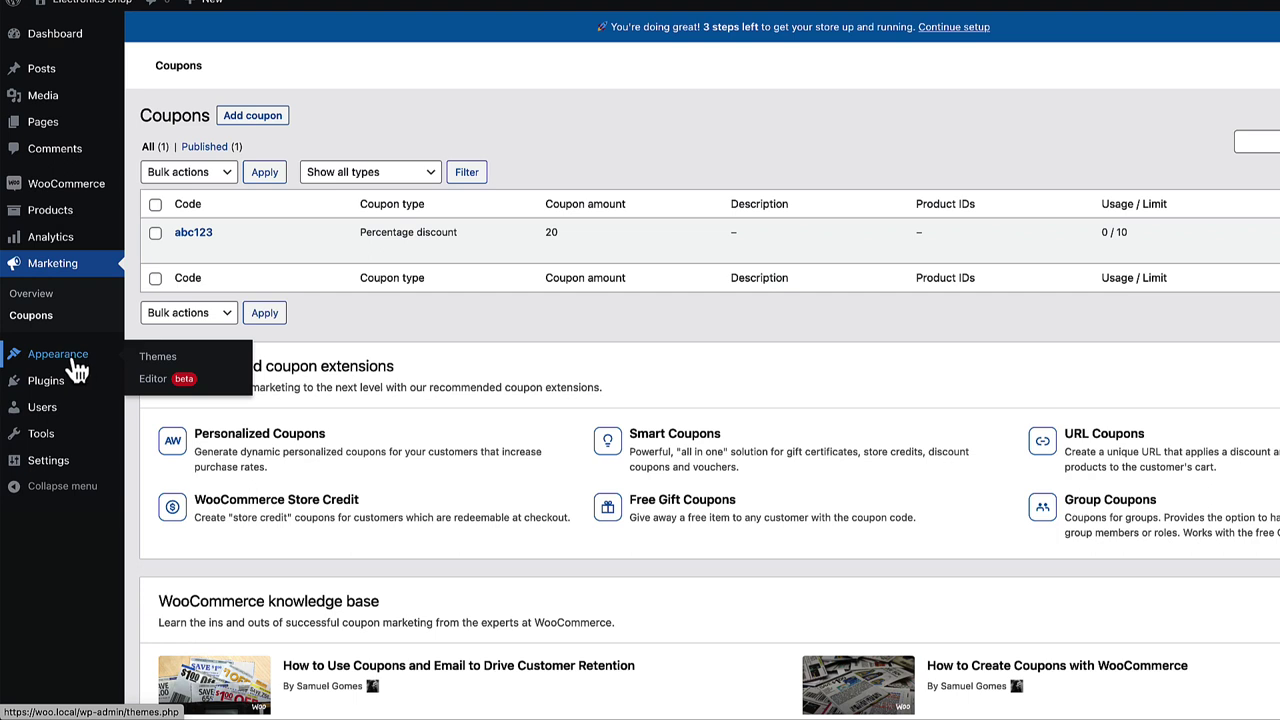
# - Search the theme directory, then install and activate the Blocksy theme
pyautogui.click(158, 358)
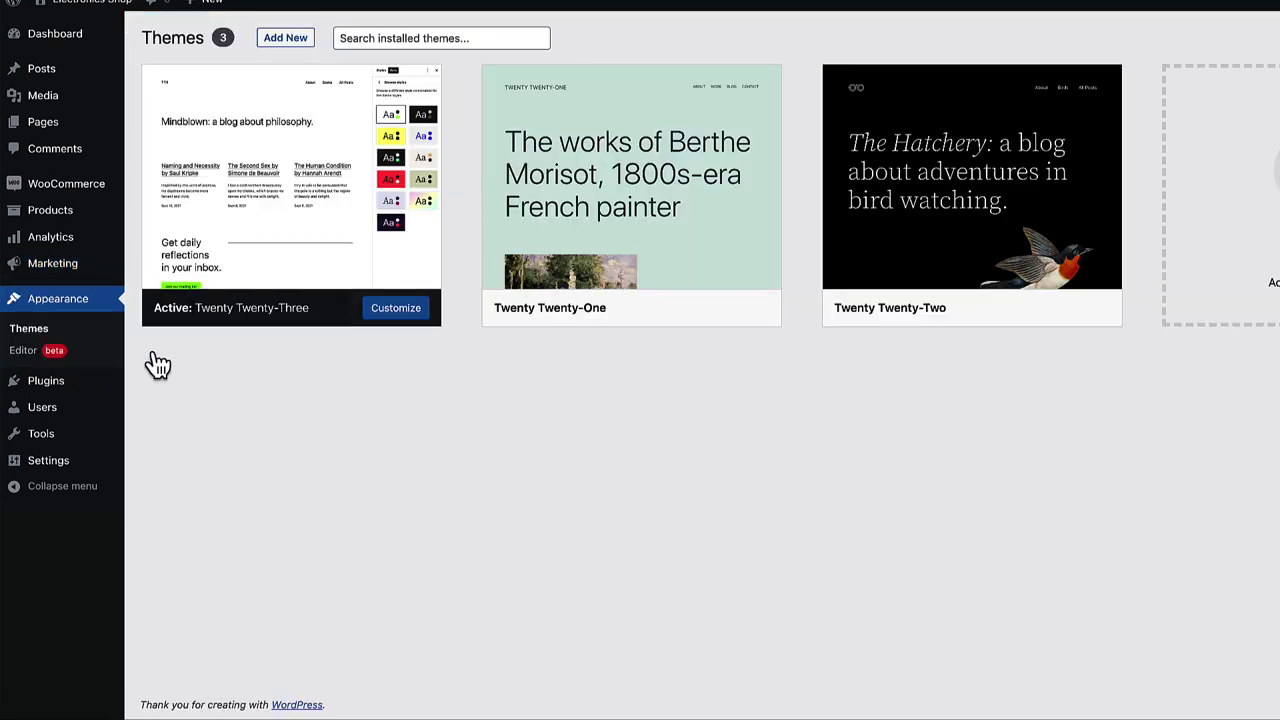
pyautogui.click(282, 39)
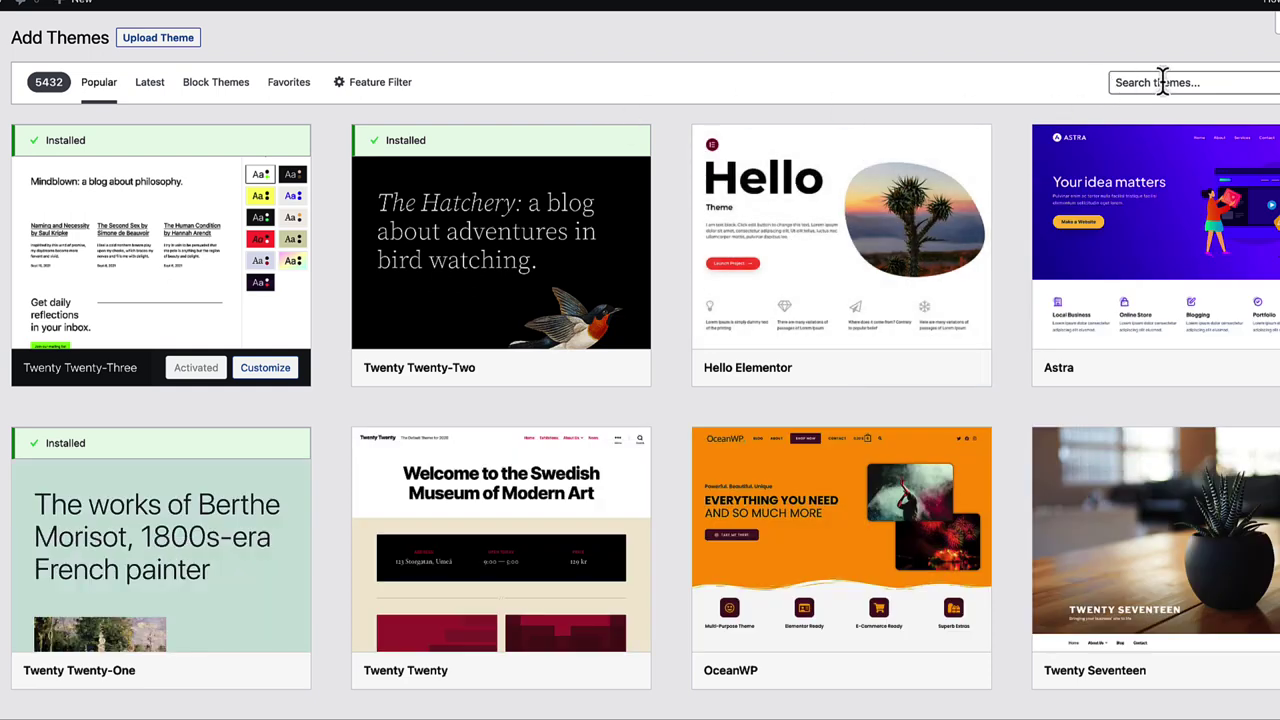
pyautogui.click(1163, 82)
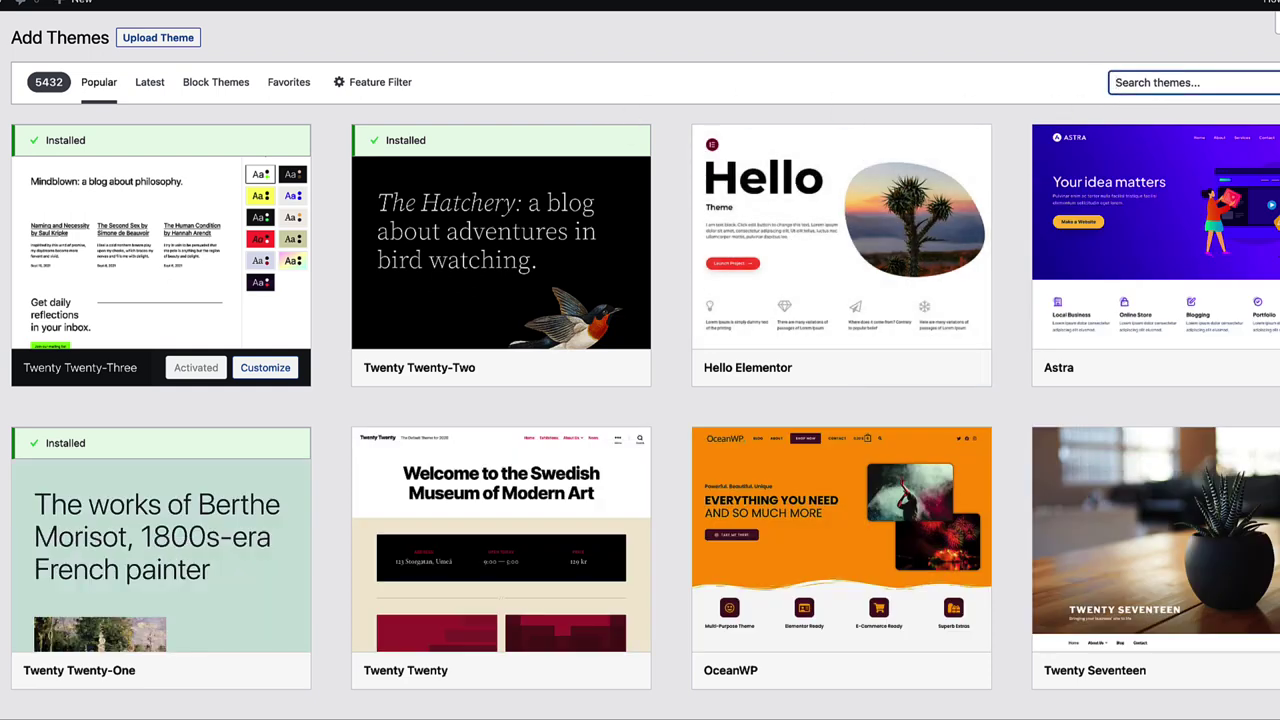
pyautogui.write('blocksu')
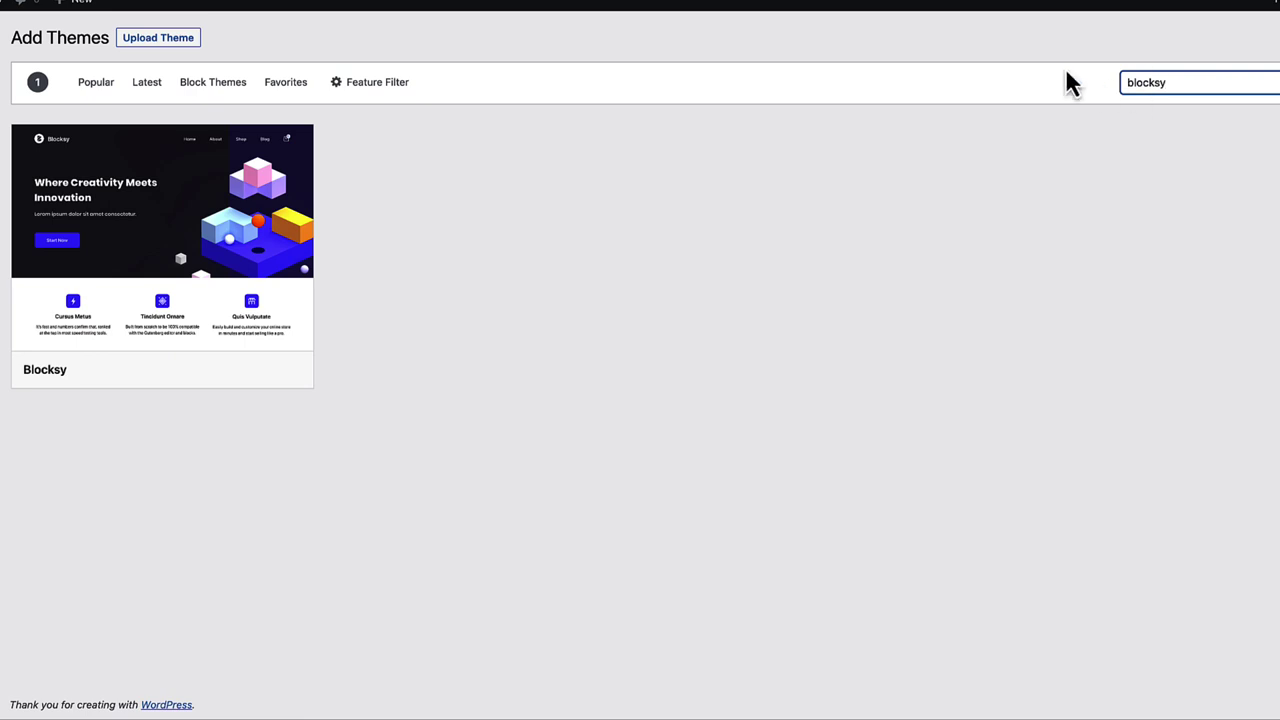
pyautogui.hotkey('ctrl', 'a')
pyautogui.write('kadence')
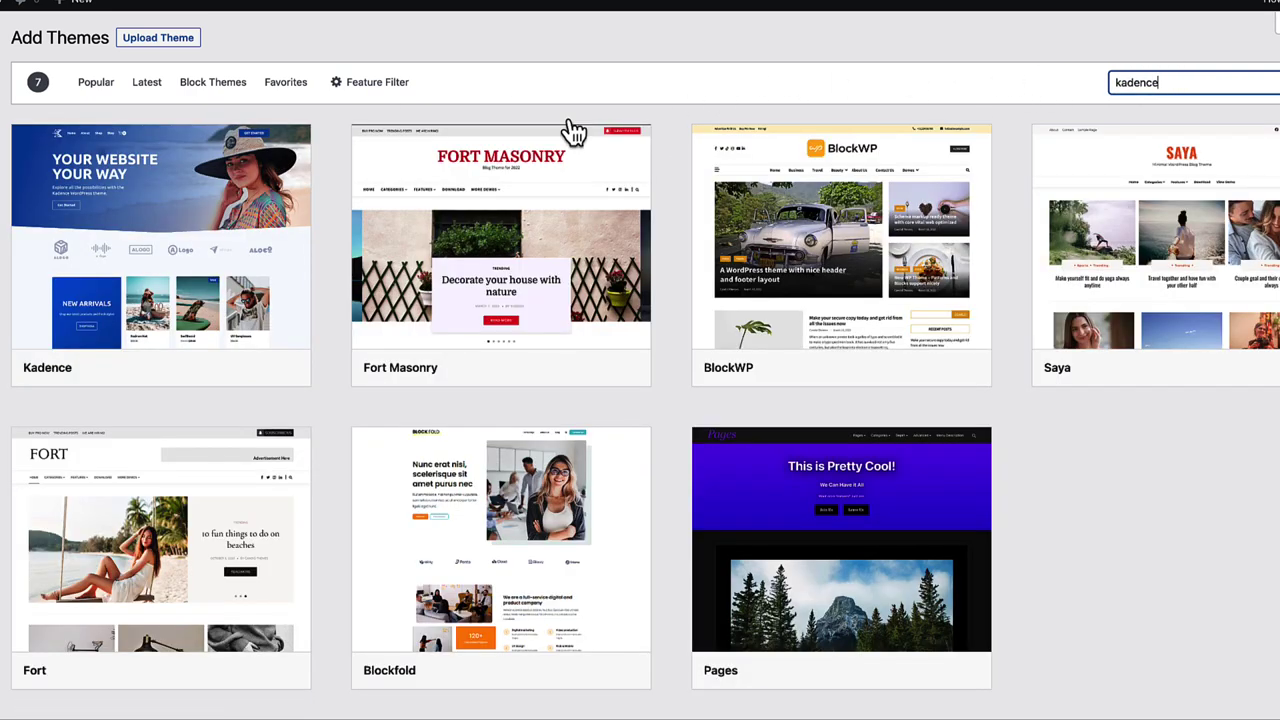
pyautogui.hotkey('ctrl', 'a')
pyautogui.write('as')
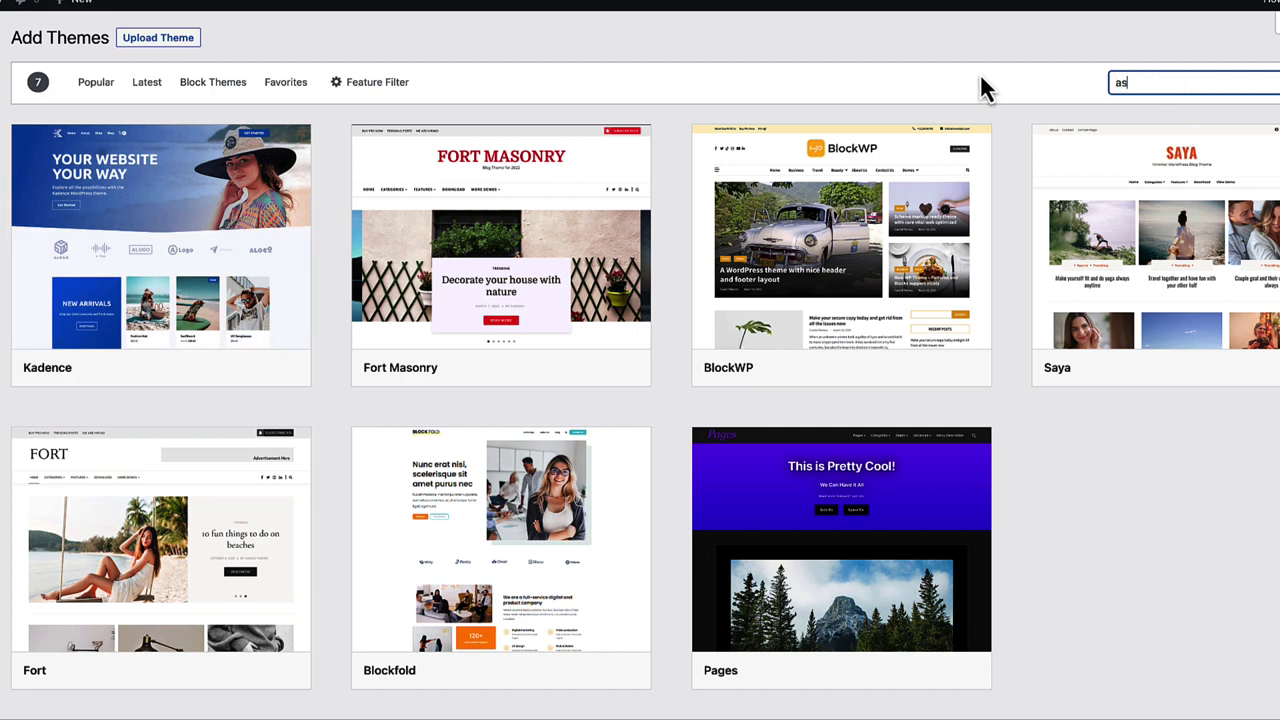
pyautogui.write('tra')
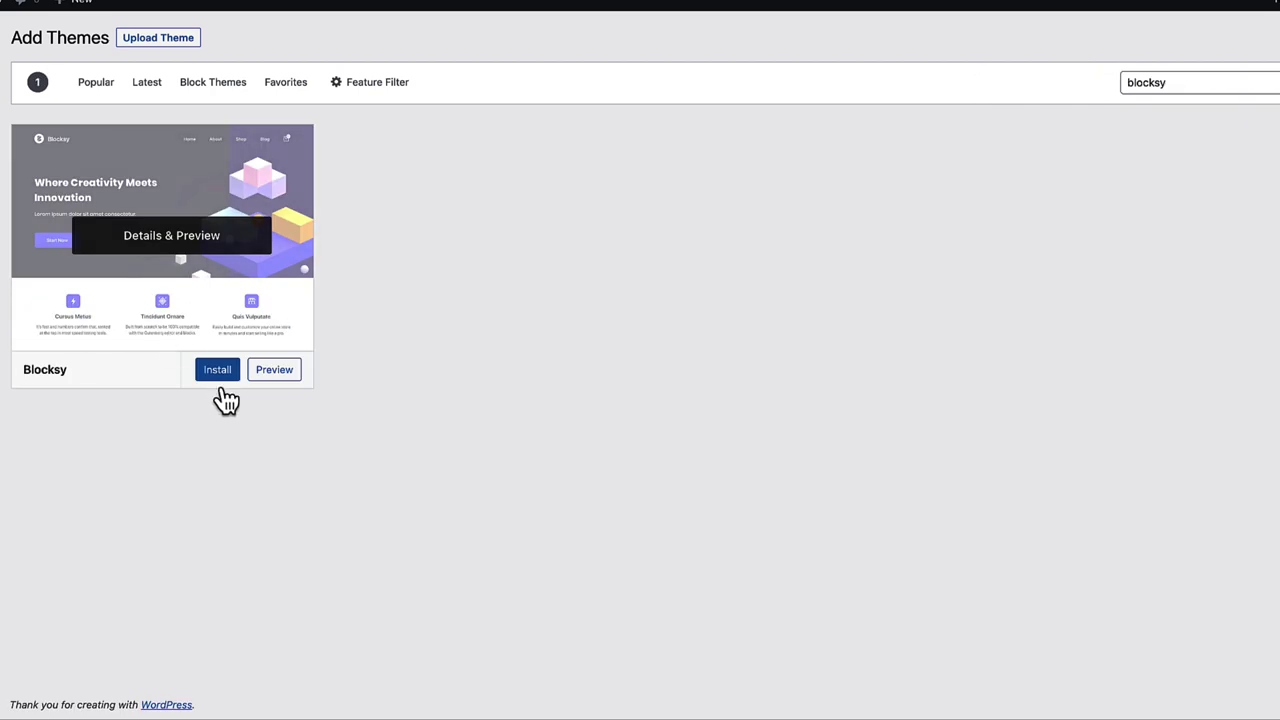
pyautogui.click(215, 378)
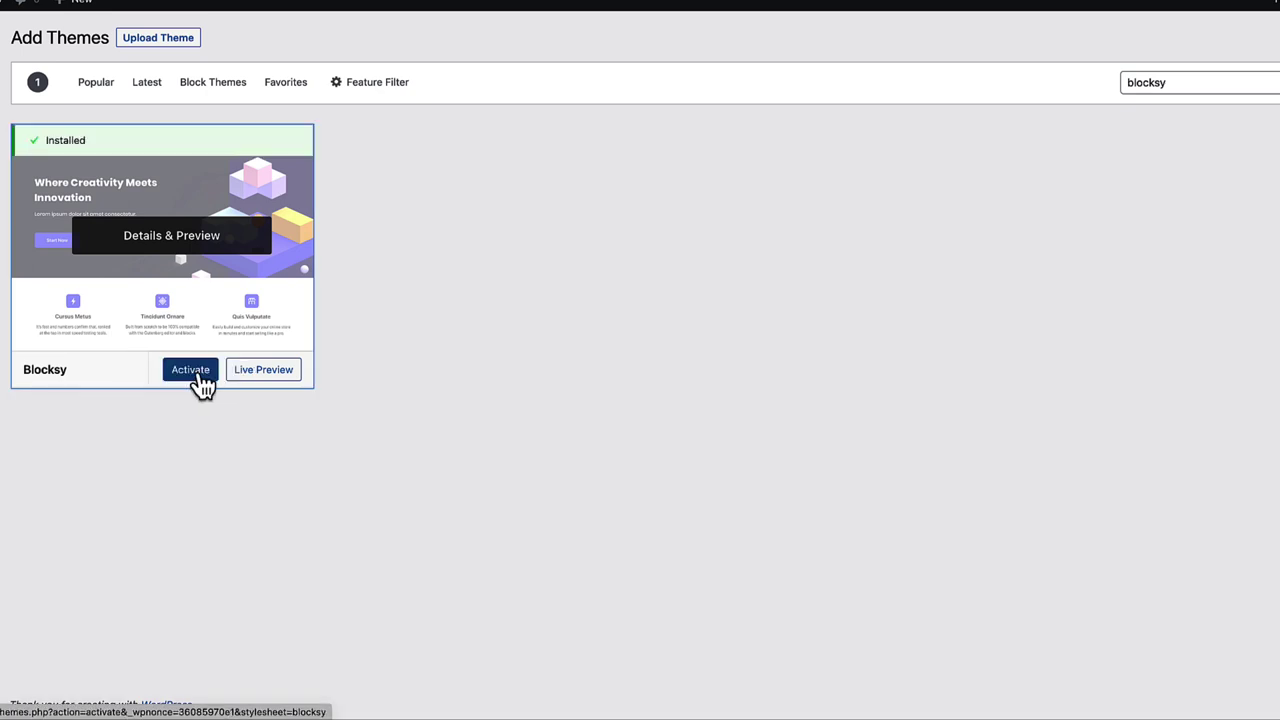
pyautogui.click(192, 372)
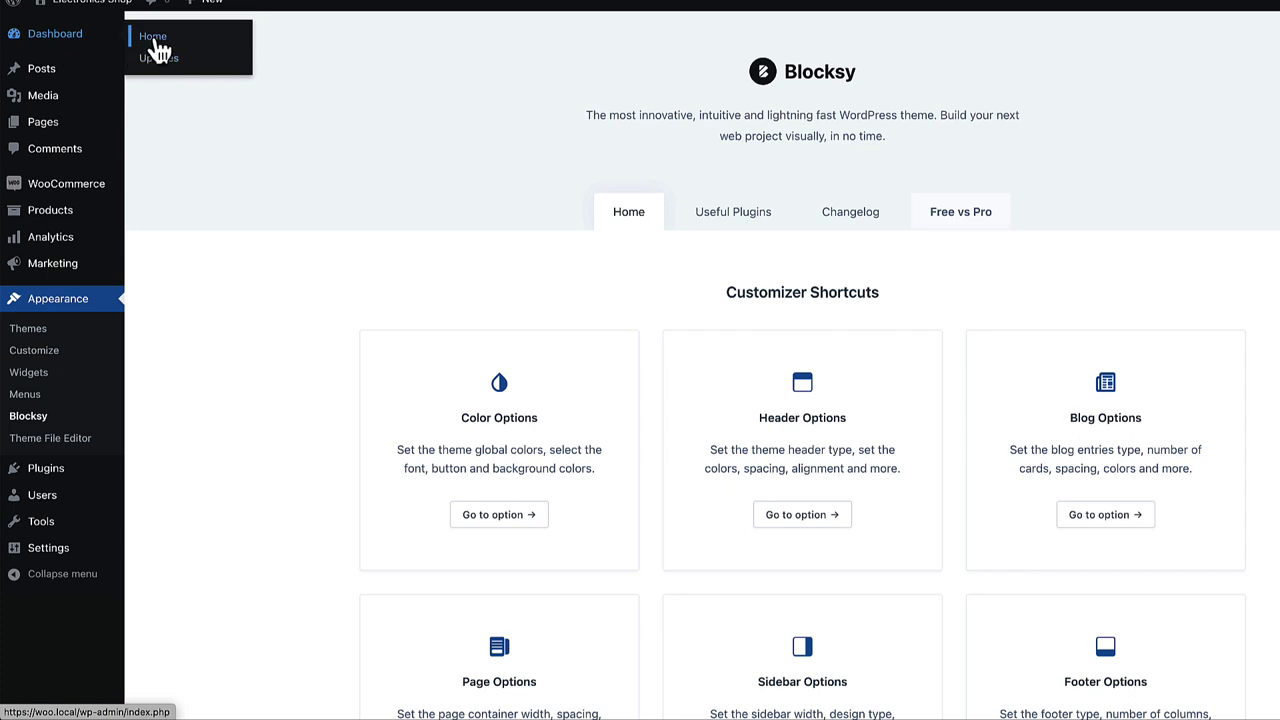
# - Install the Blocksy Companion plugin from the Dashboard and bring up Blocksy's Starter Sites
pyautogui.click(152, 36)
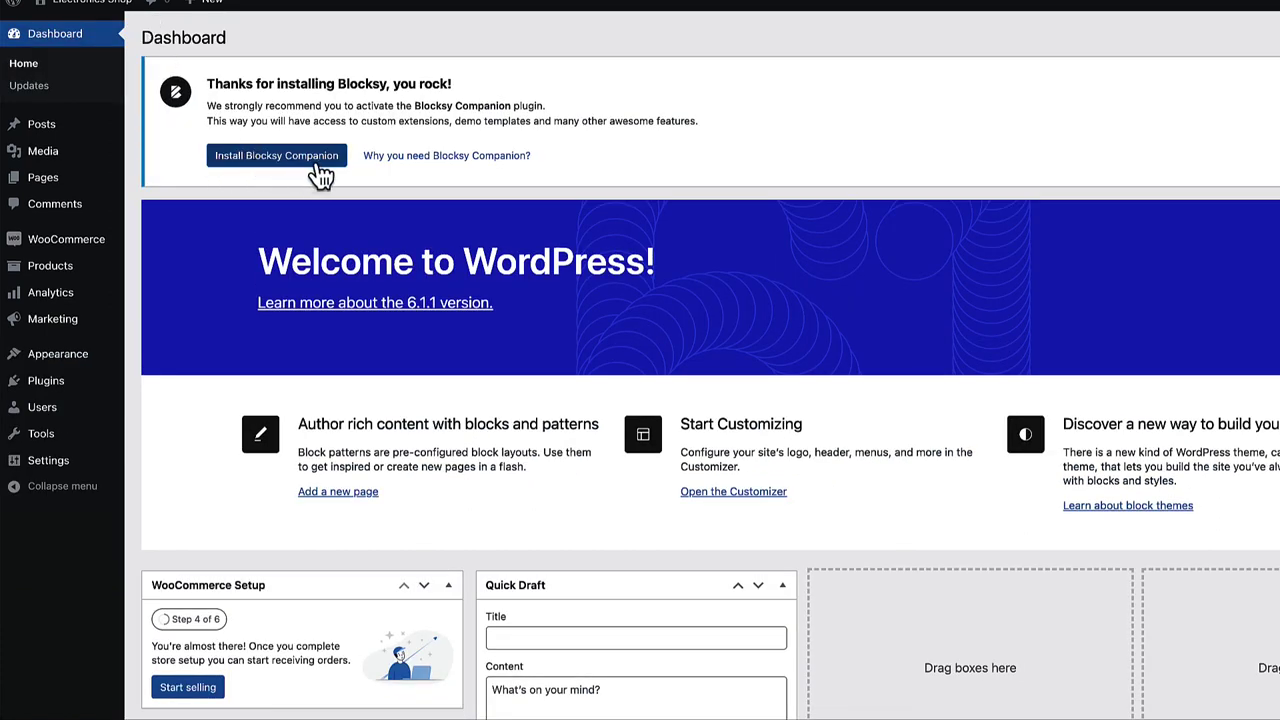
pyautogui.click(281, 160)
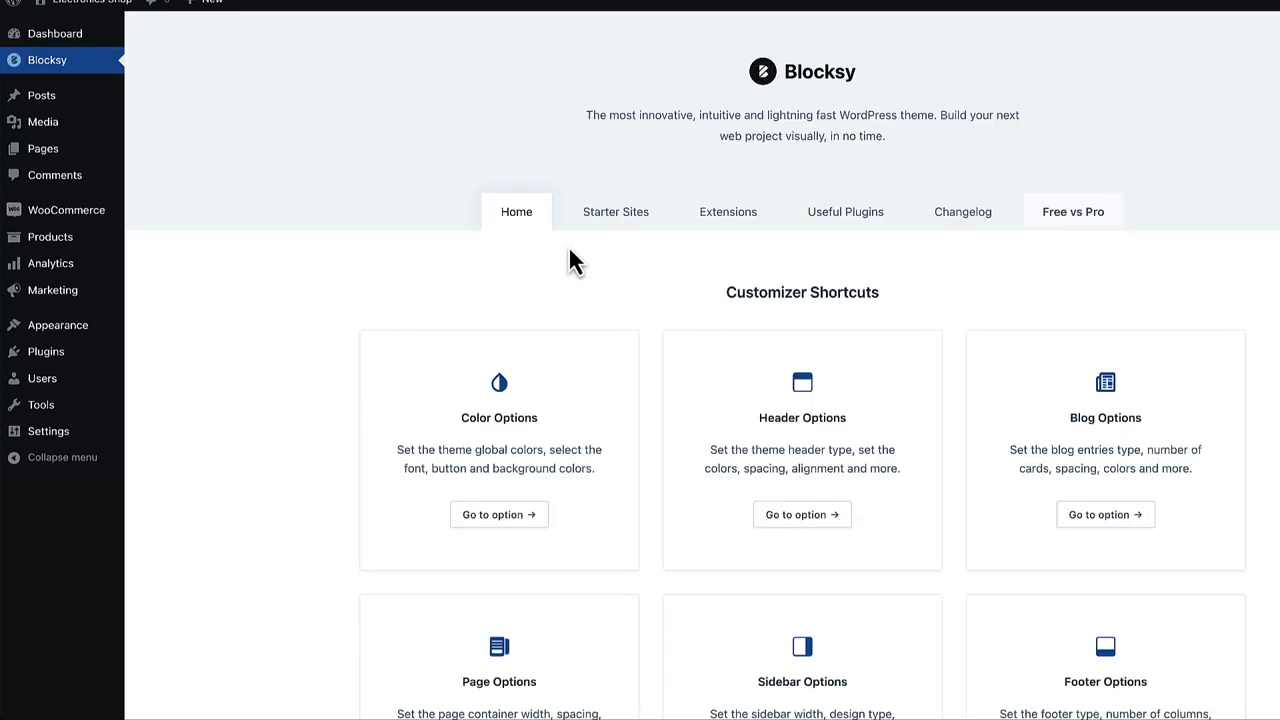
pyautogui.click(624, 216)
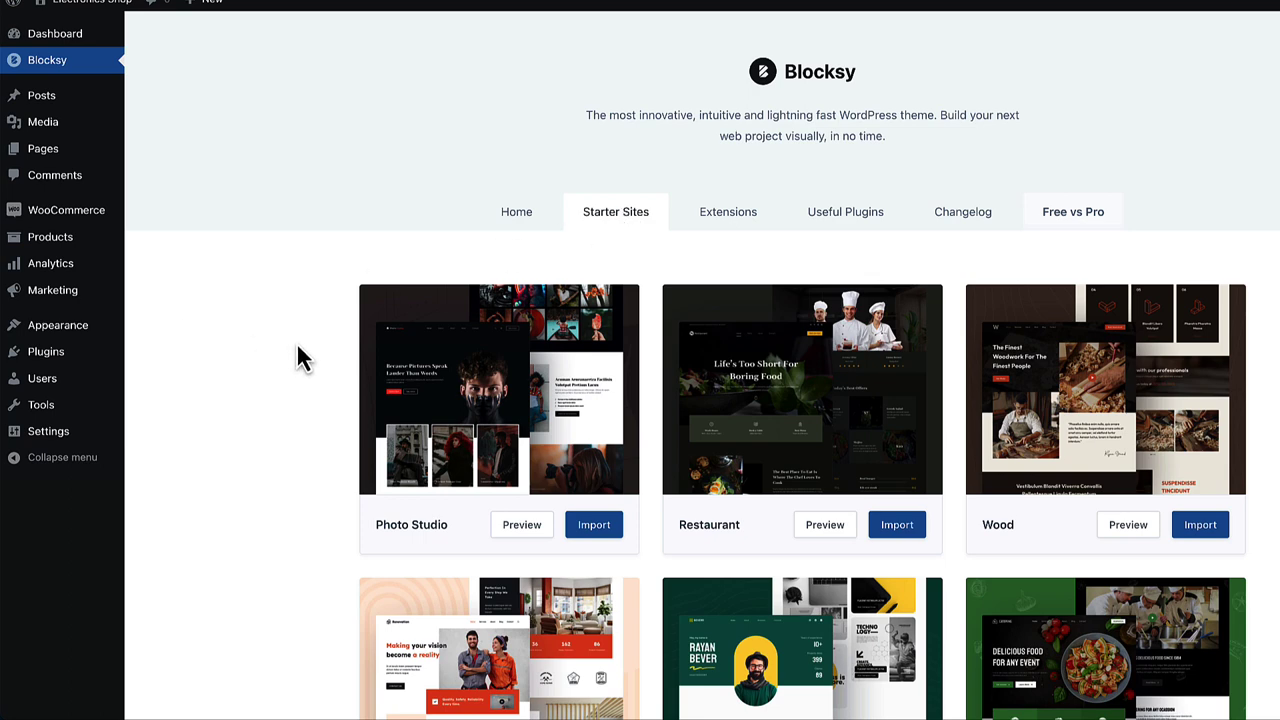
# - Preview the Modern Shop starter site, then start importing it
pyautogui.scroll(-1, 298, 347)
pyautogui.scroll(-4, 297, 347)
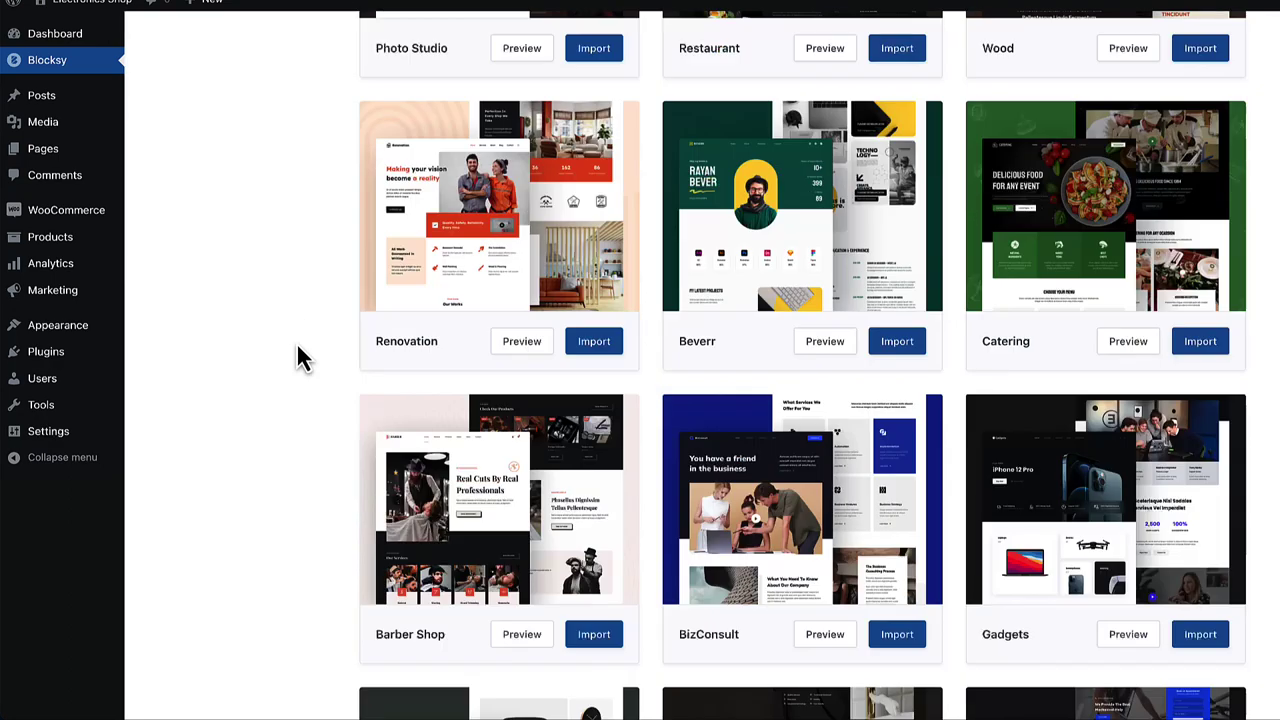
pyautogui.scroll(-8, 297, 347)
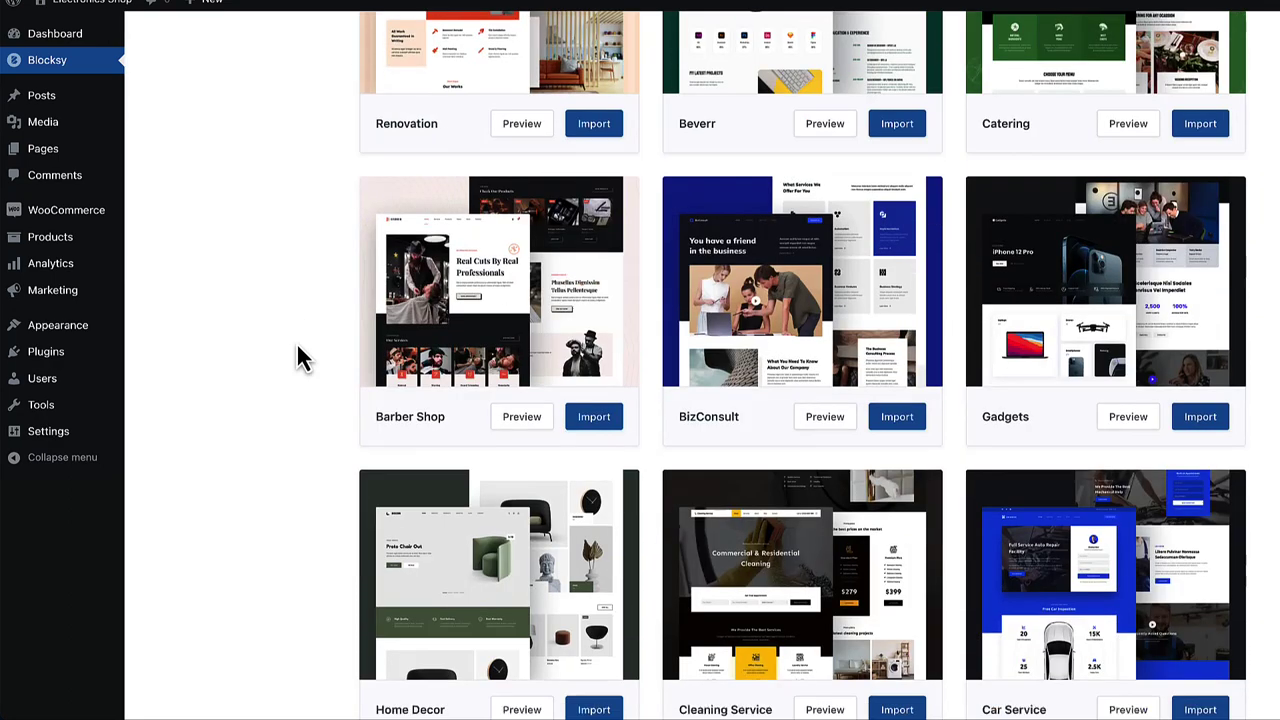
pyautogui.scroll(-10, 300, 357)
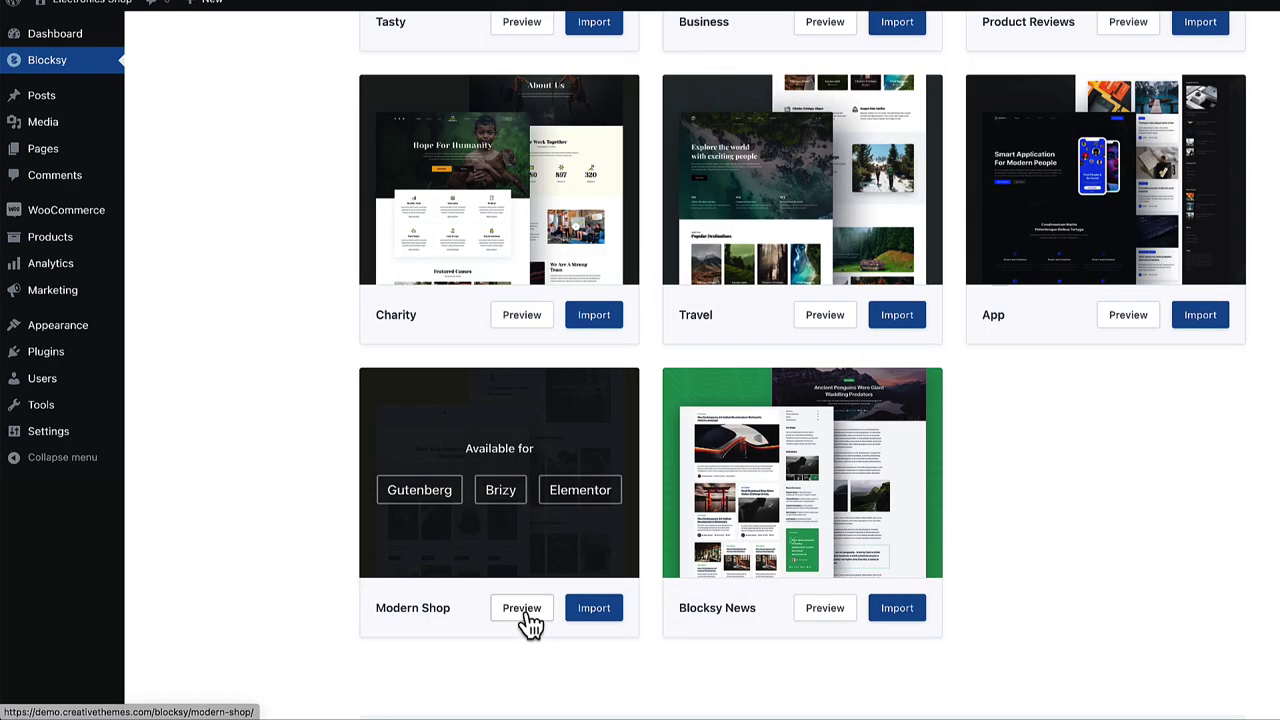
pyautogui.click(532, 611)
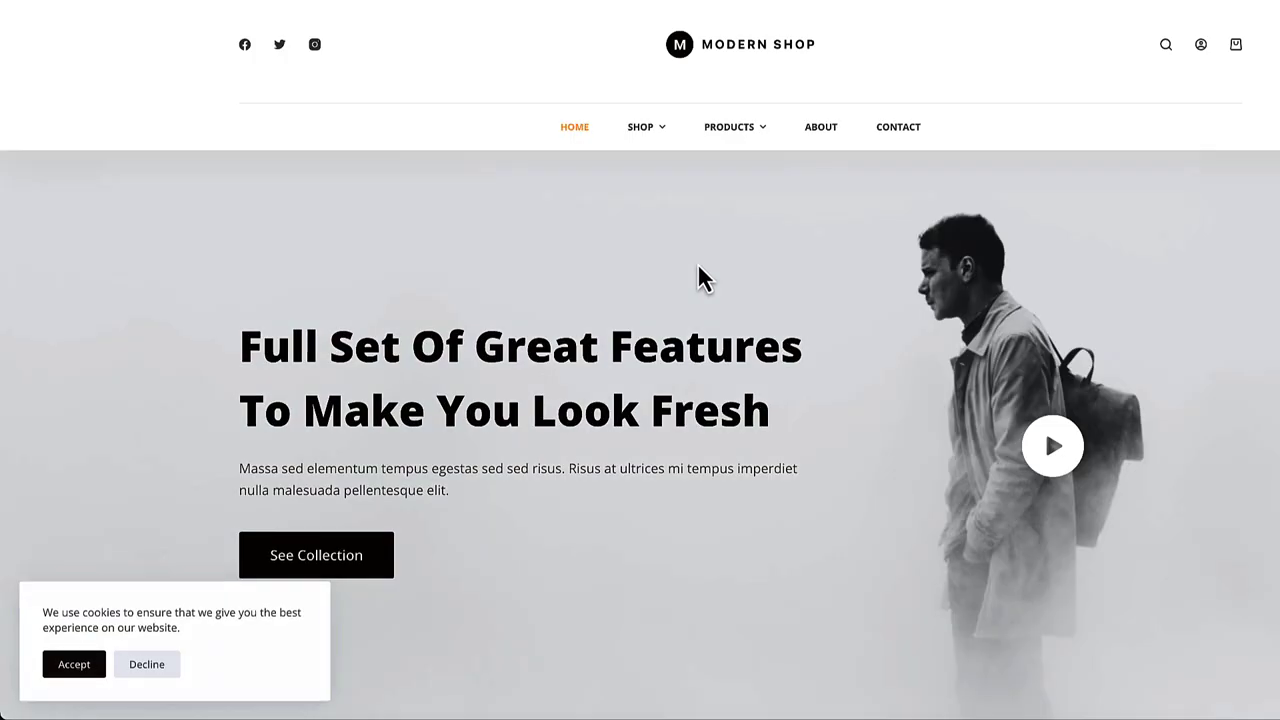
pyautogui.scroll(-5, 751, 283)
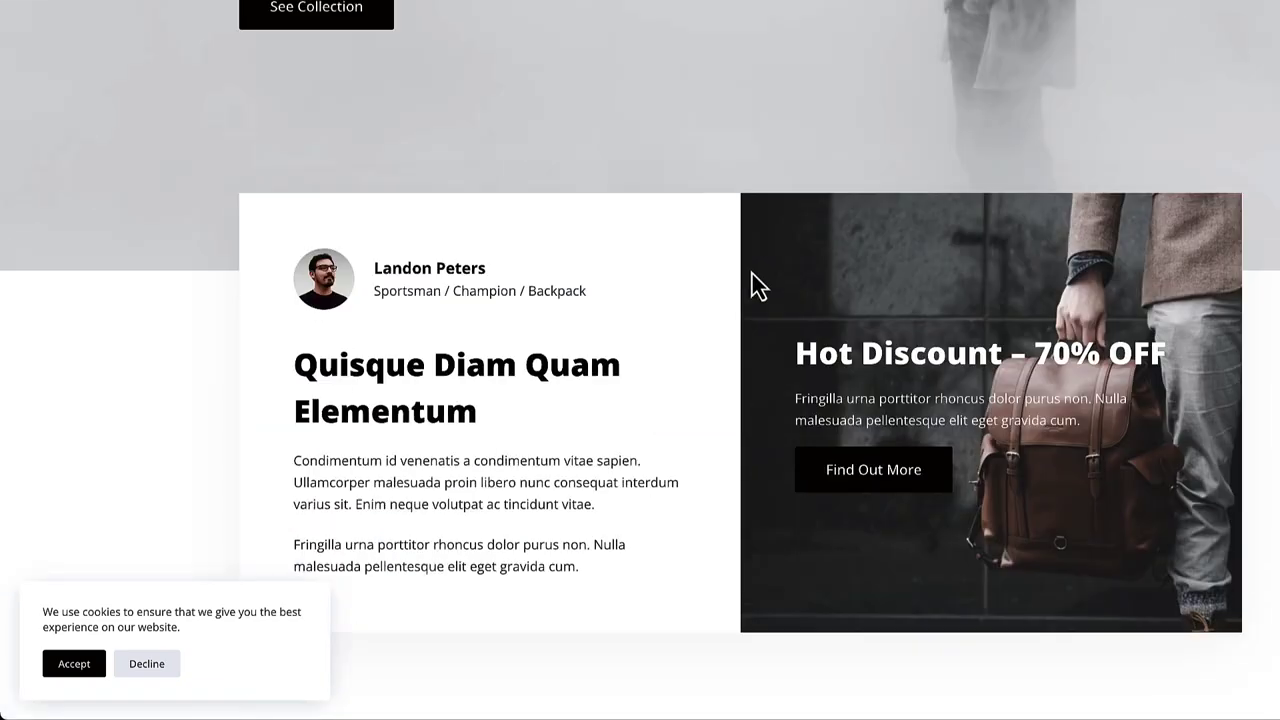
pyautogui.scroll(5, 752, 283)
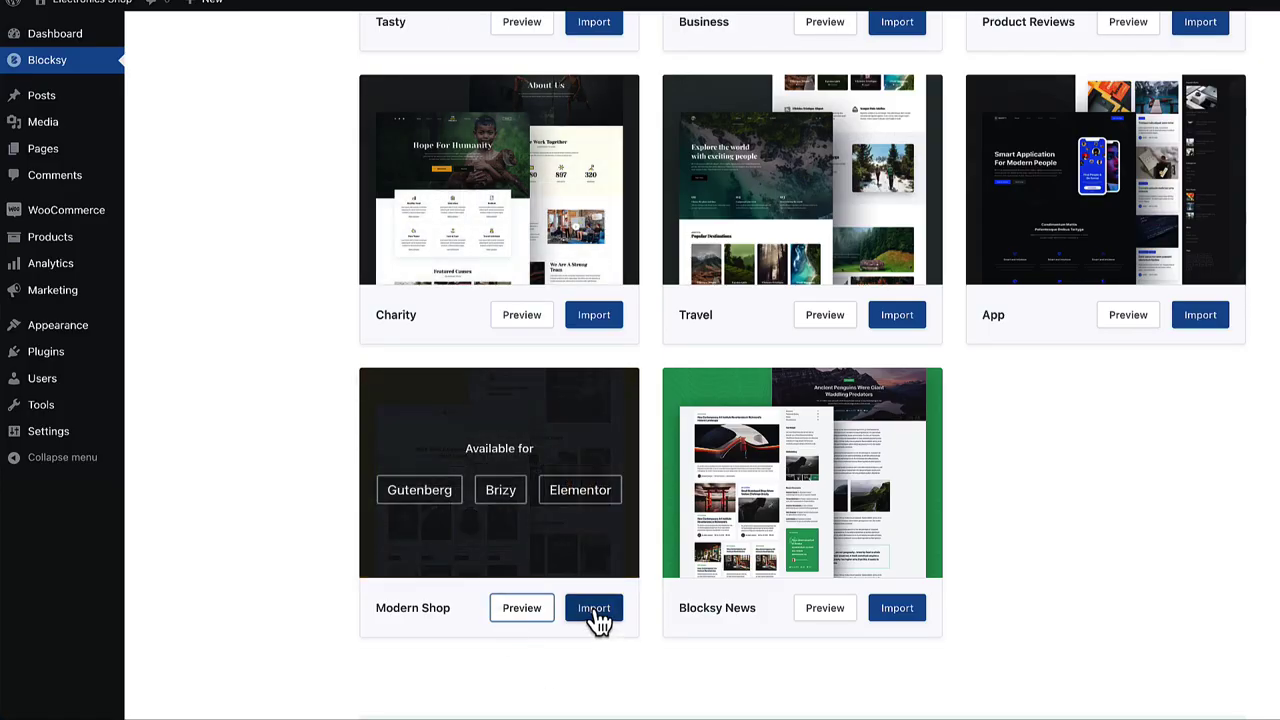
pyautogui.click(594, 610)
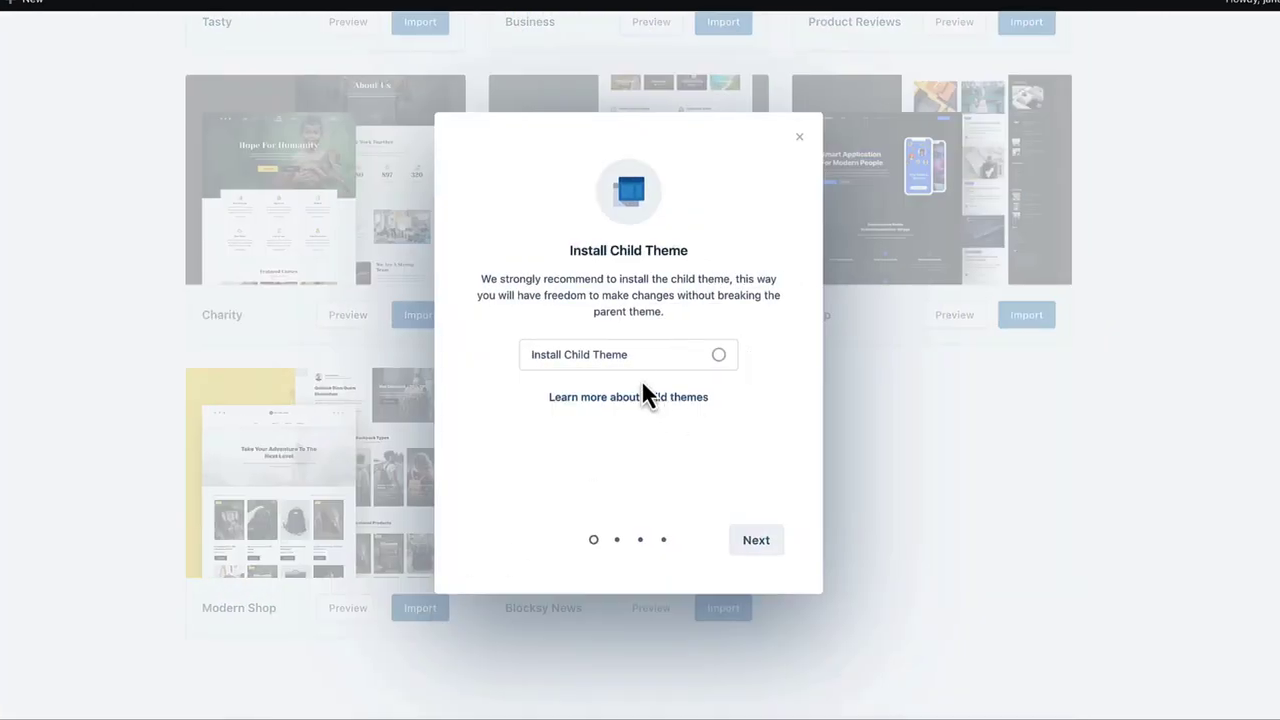
# - Import Modern Shop with Elementor as page builder and Clean Install unchecked, then view the site
pyautogui.click(748, 542)
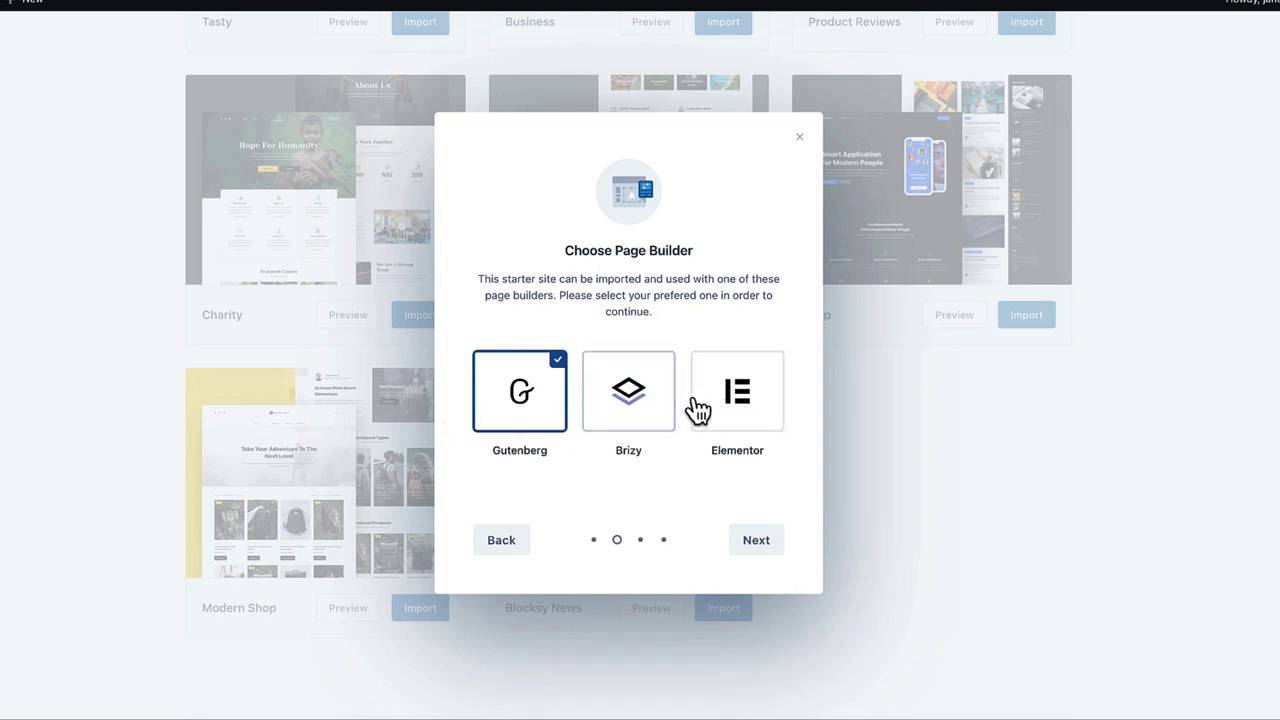
pyautogui.click(755, 403)
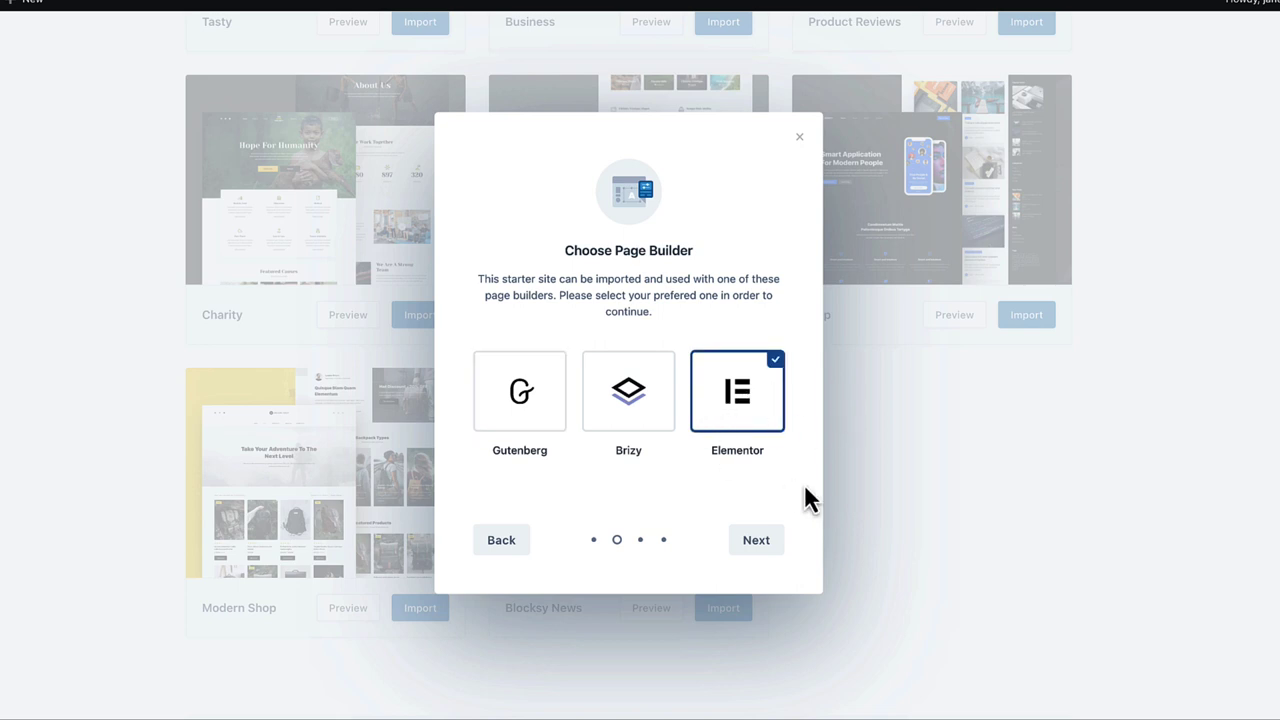
pyautogui.click(757, 541)
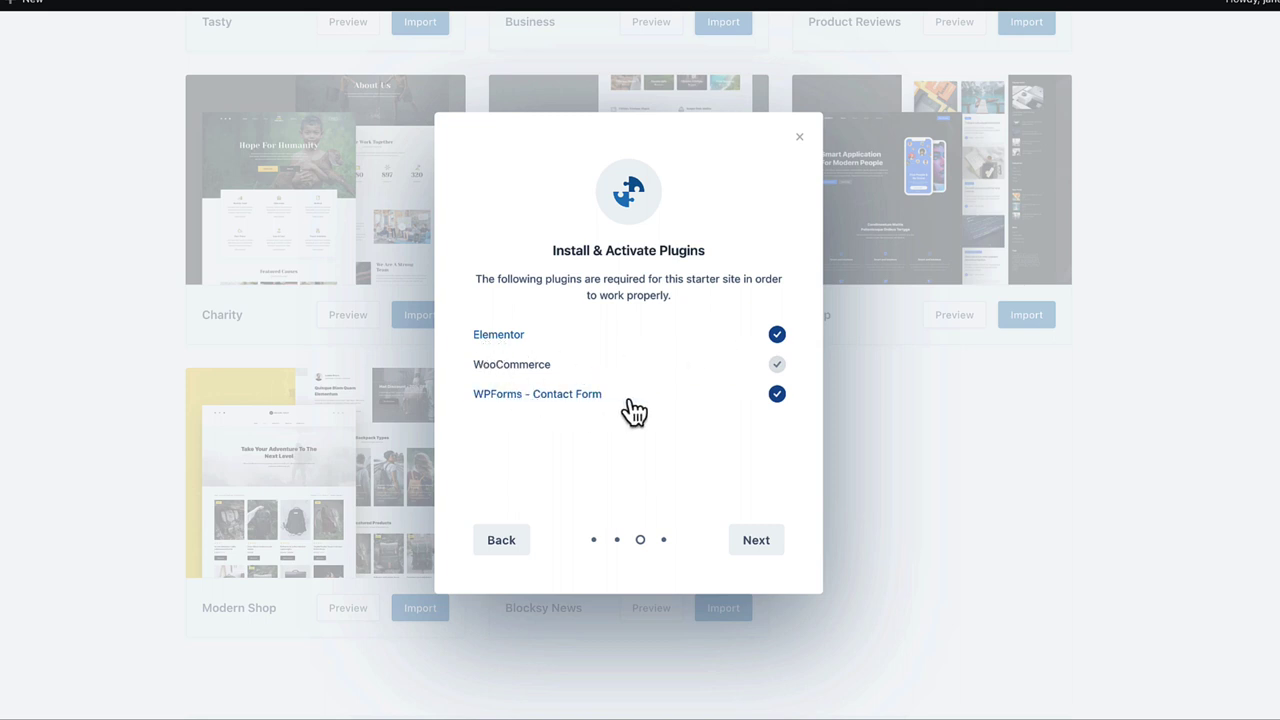
pyautogui.click(757, 541)
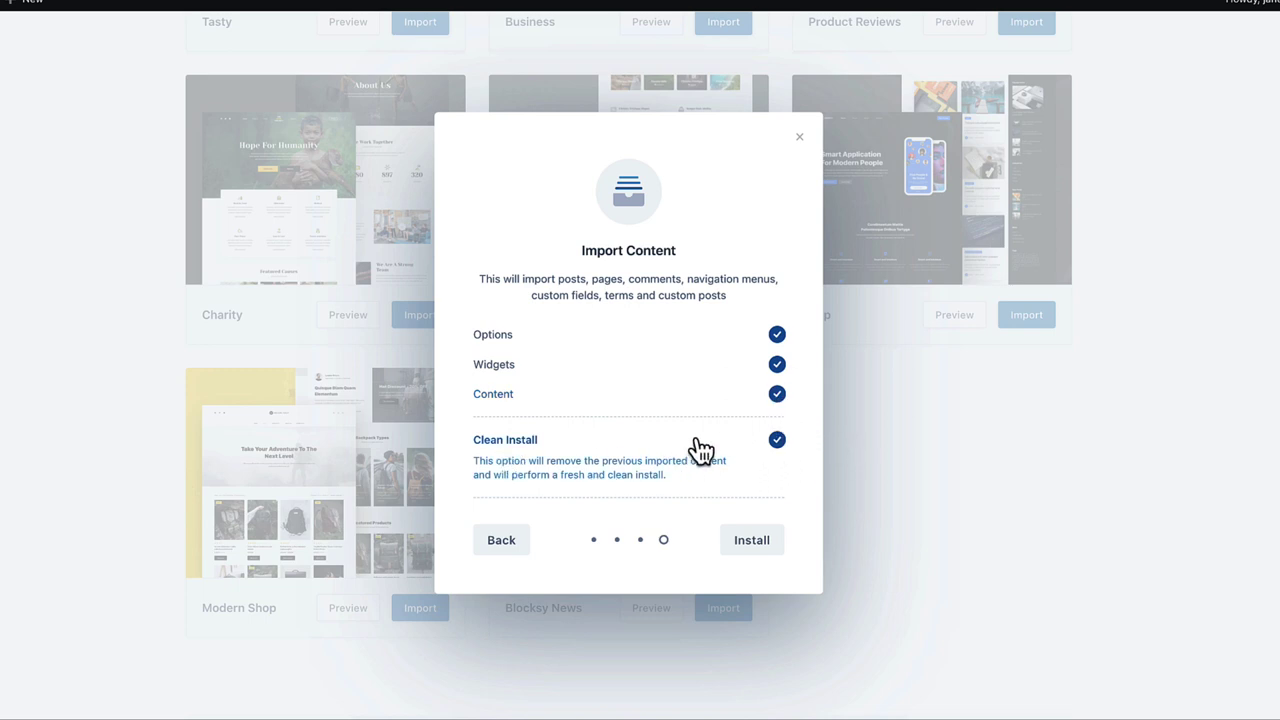
pyautogui.click(778, 445)
pyautogui.click(757, 542)
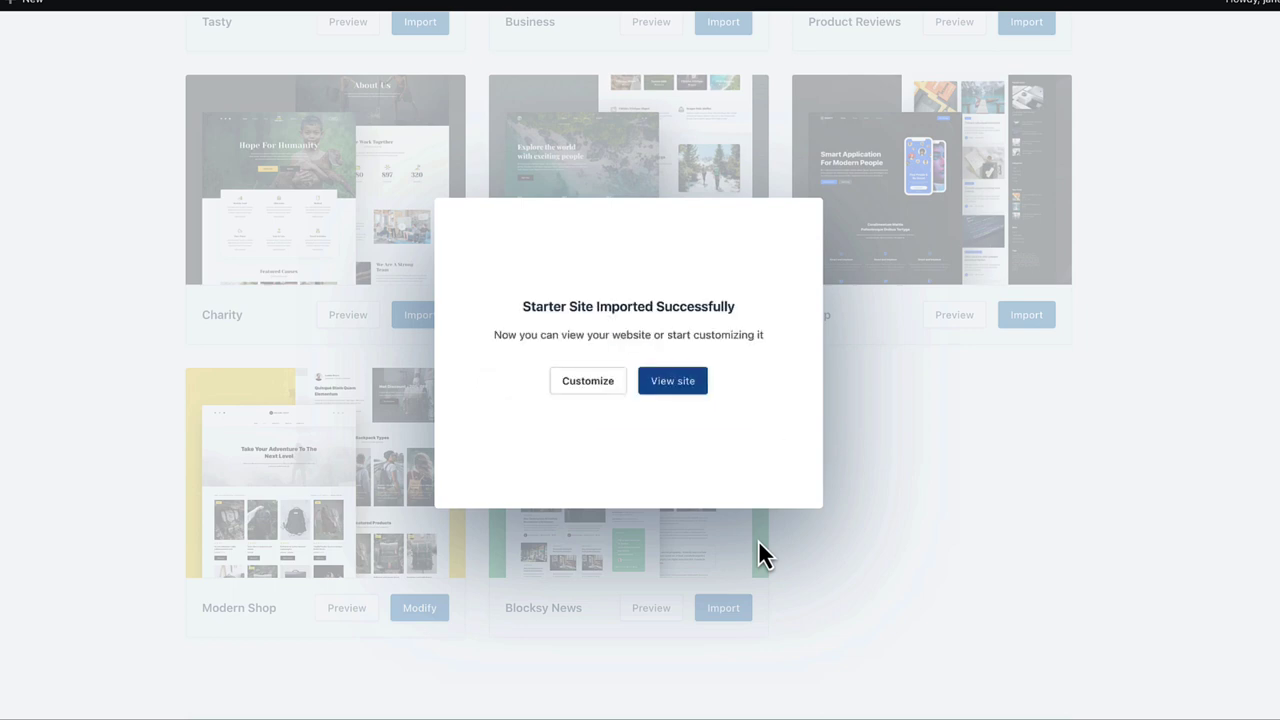
pyautogui.click(676, 382)
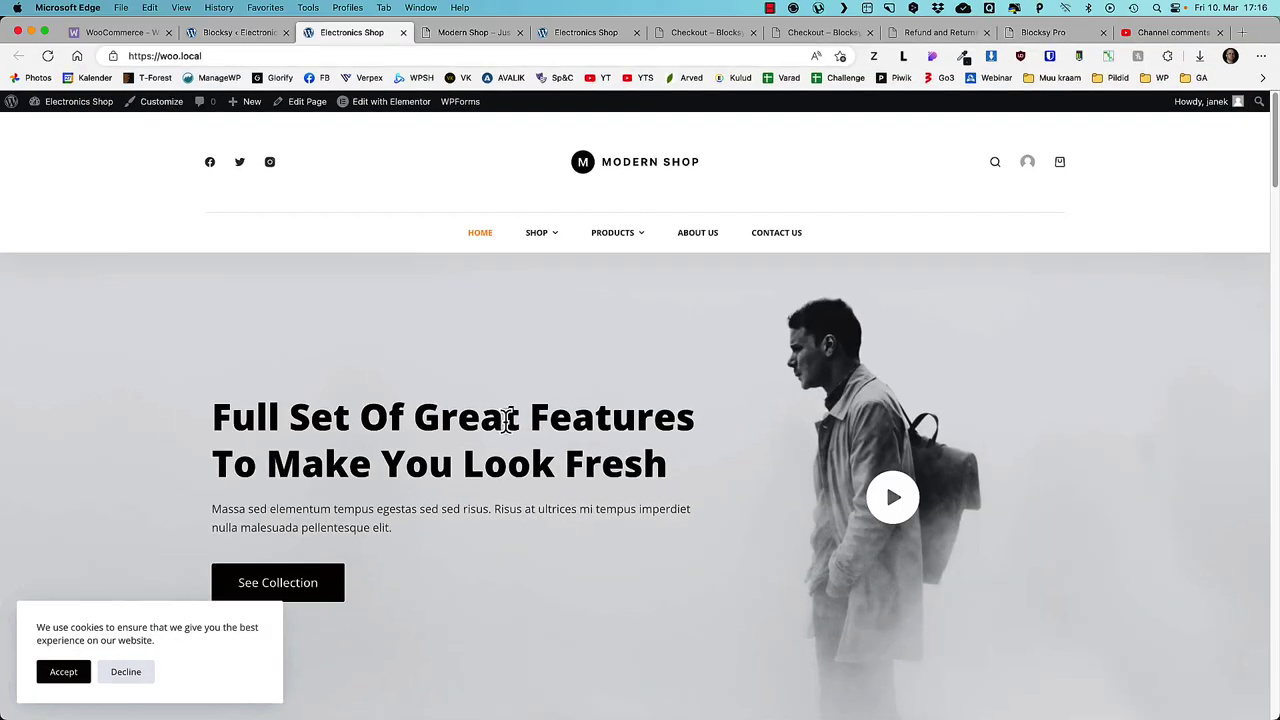
# - Scroll through the imported Modern Shop homepage, then launch the Customizer from Blocksy's import results
pyautogui.scroll(-3, 508, 425)
pyautogui.scroll(-20, 506, 425)
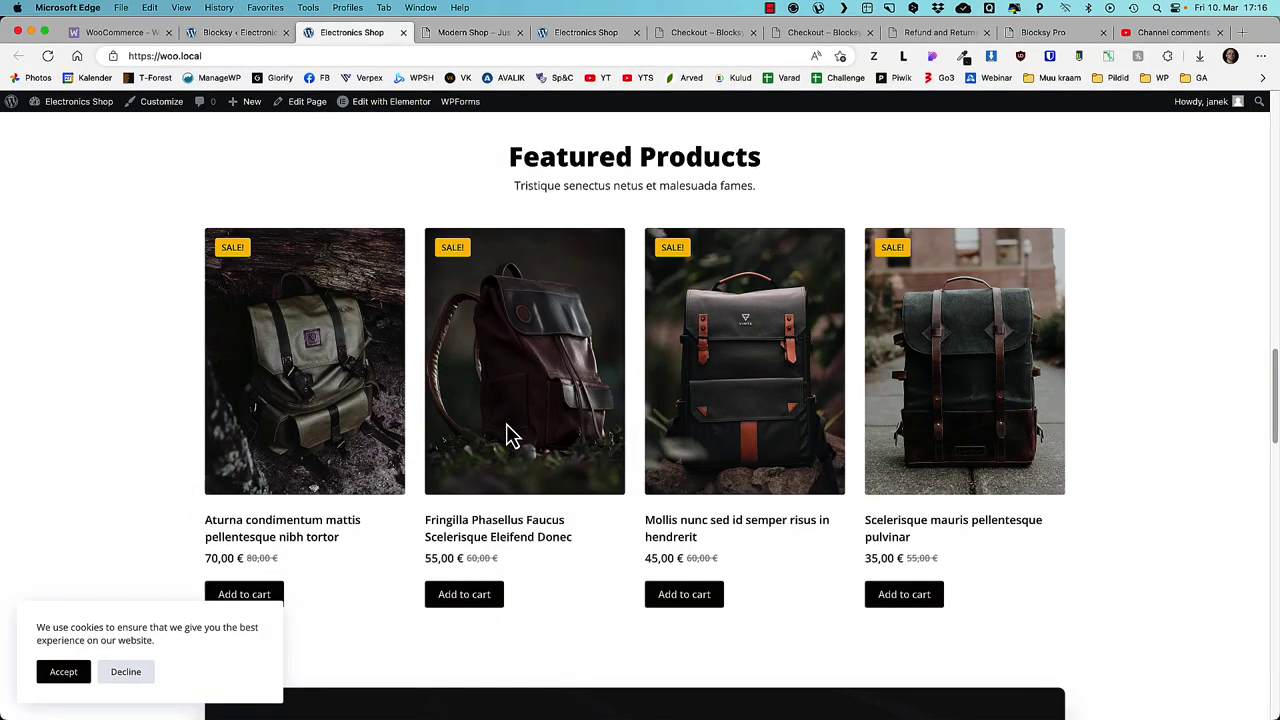
pyautogui.press('Home')
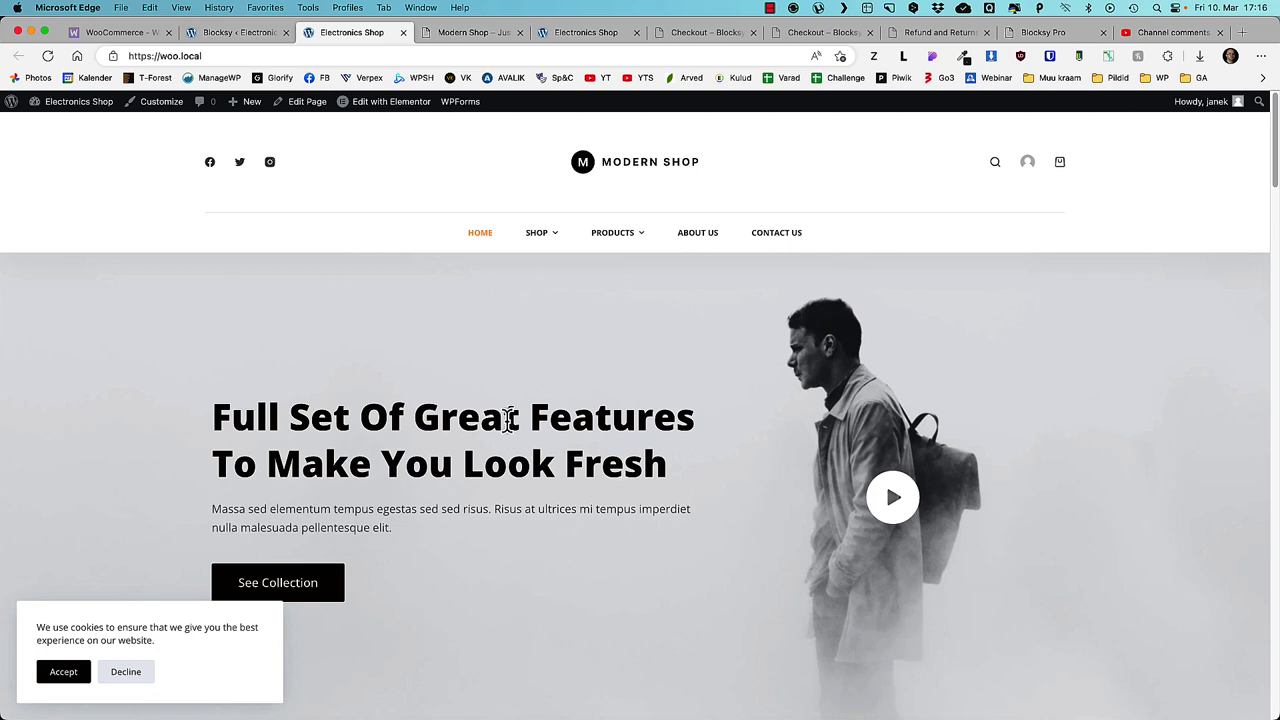
pyautogui.click(232, 33)
pyautogui.click(659, 438)
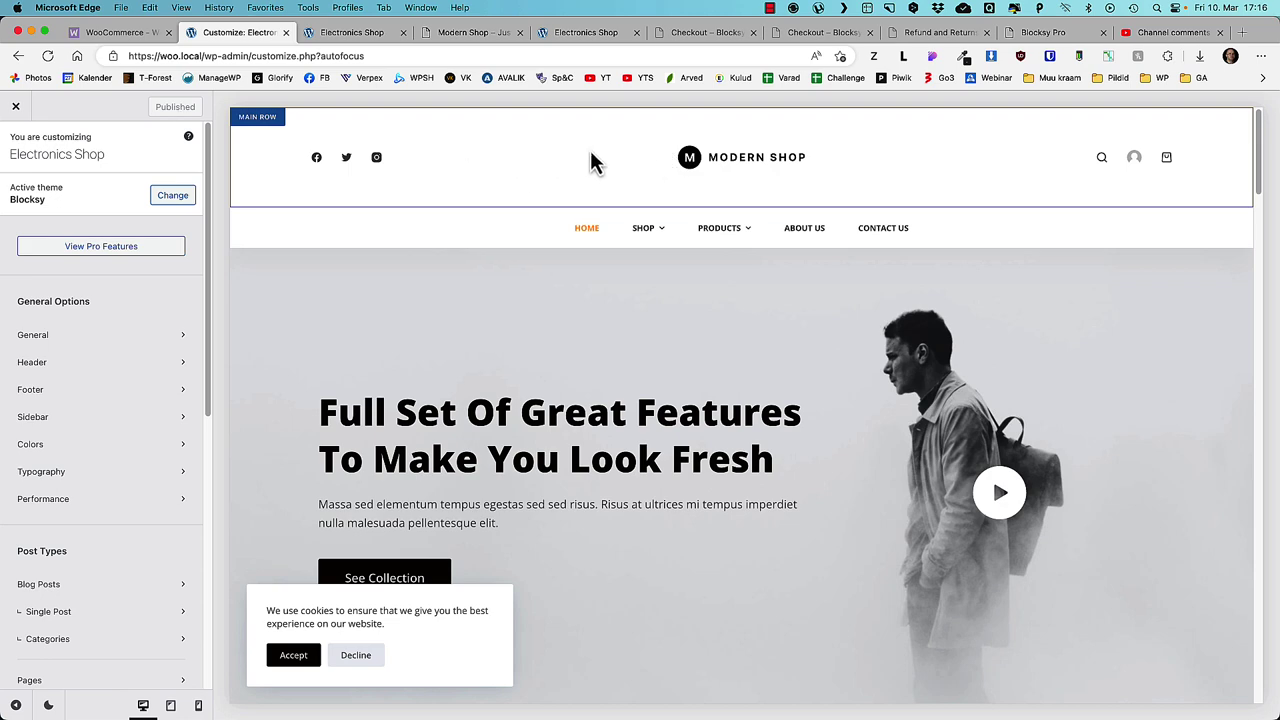
# - Move Logo to the main row's left, Menu 1 to its centre, and Socials to the top row
pyautogui.click(256, 119)
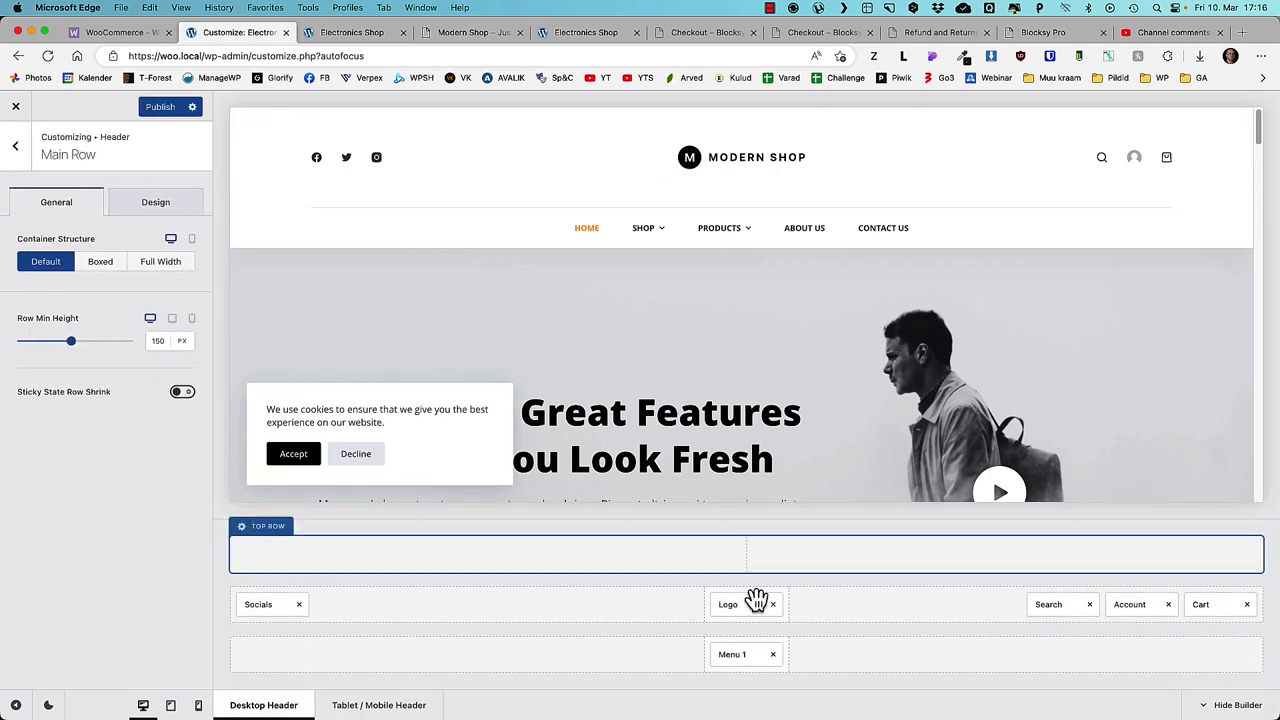
pyautogui.moveTo(757, 601); pyautogui.dragTo(278, 614)
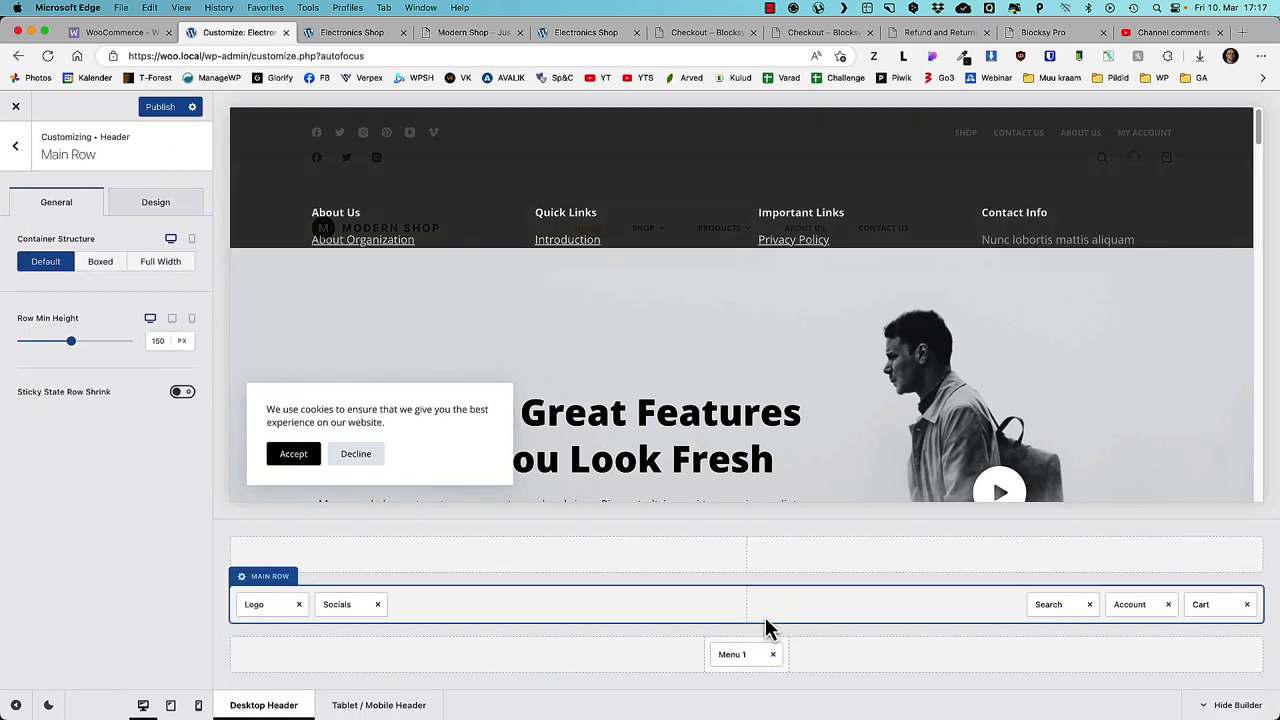
pyautogui.moveTo(737, 654); pyautogui.dragTo(737, 608)
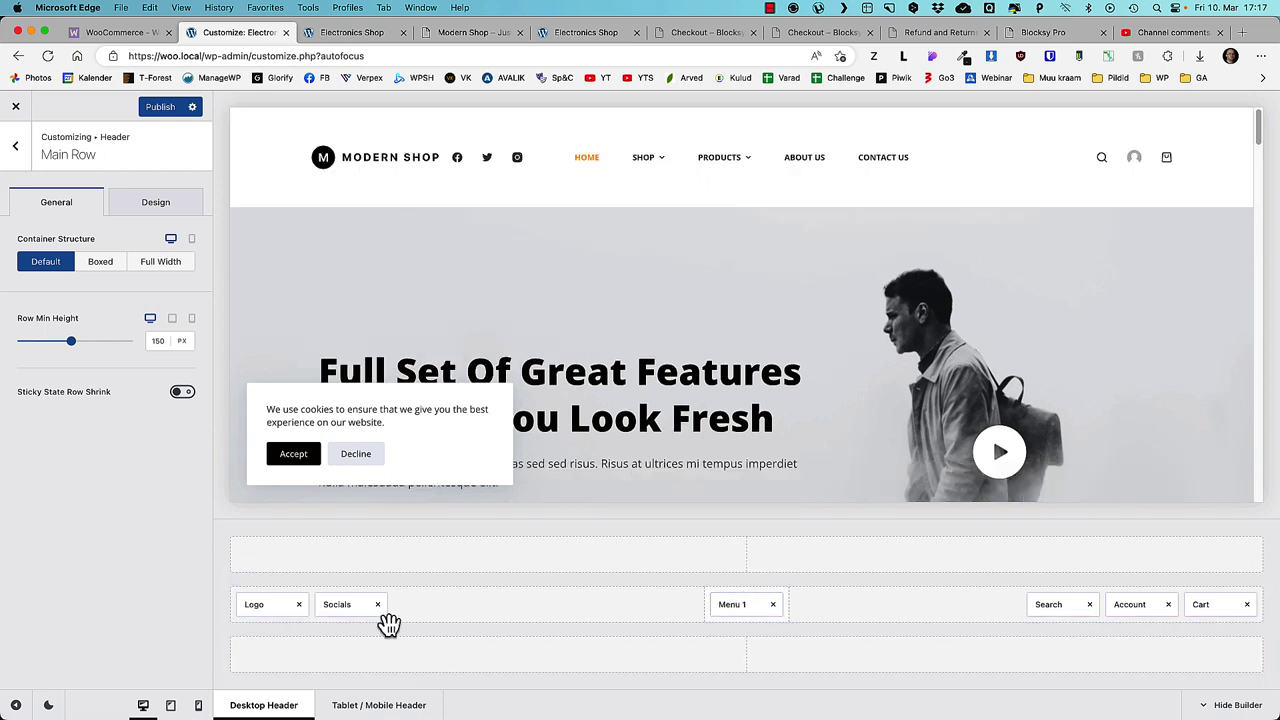
pyautogui.moveTo(357, 614); pyautogui.dragTo(1230, 560)
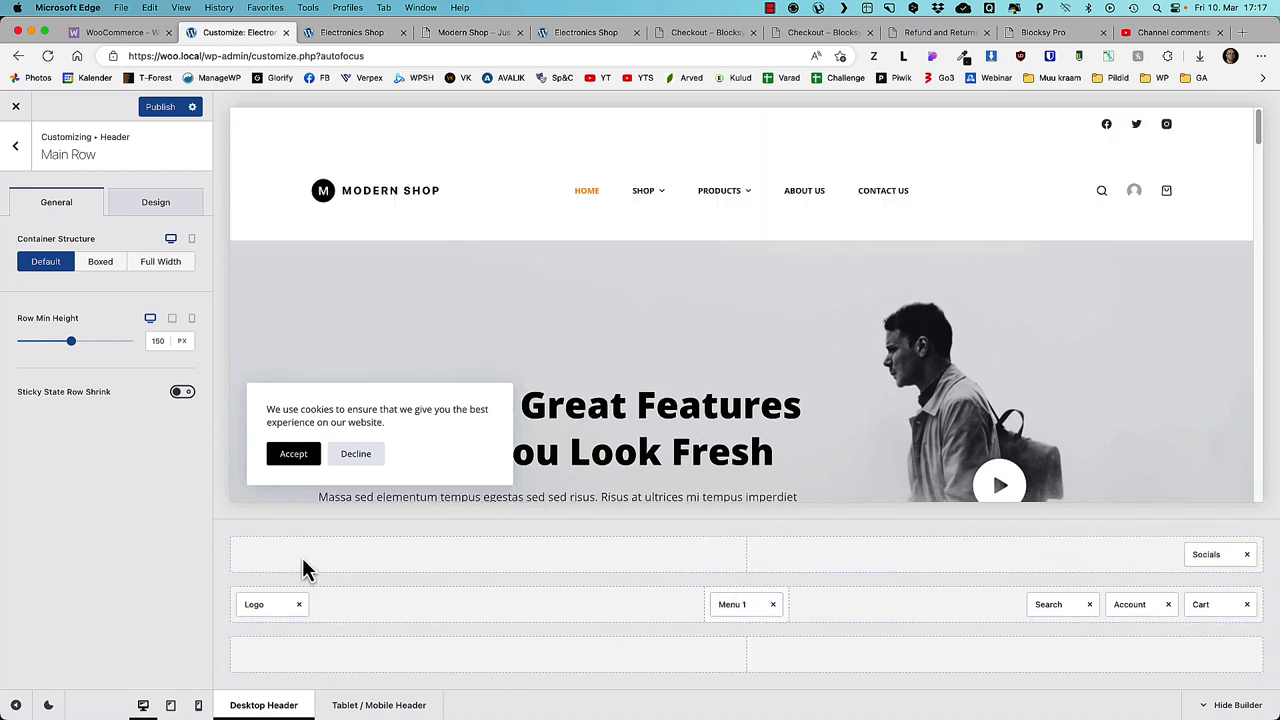
# - Set the main row minimum height to 100 px and the top row to 30 px
pyautogui.moveTo(263, 580)
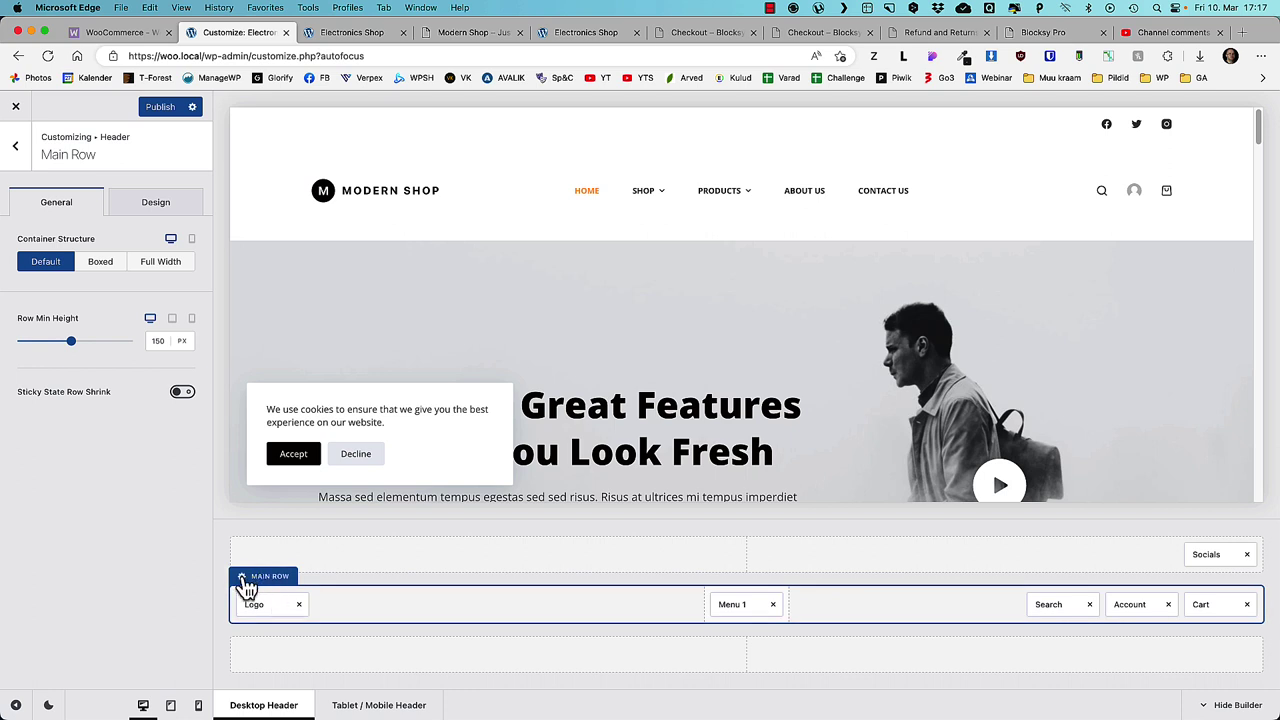
pyautogui.moveTo(164, 341); pyautogui.dragTo(145, 345)
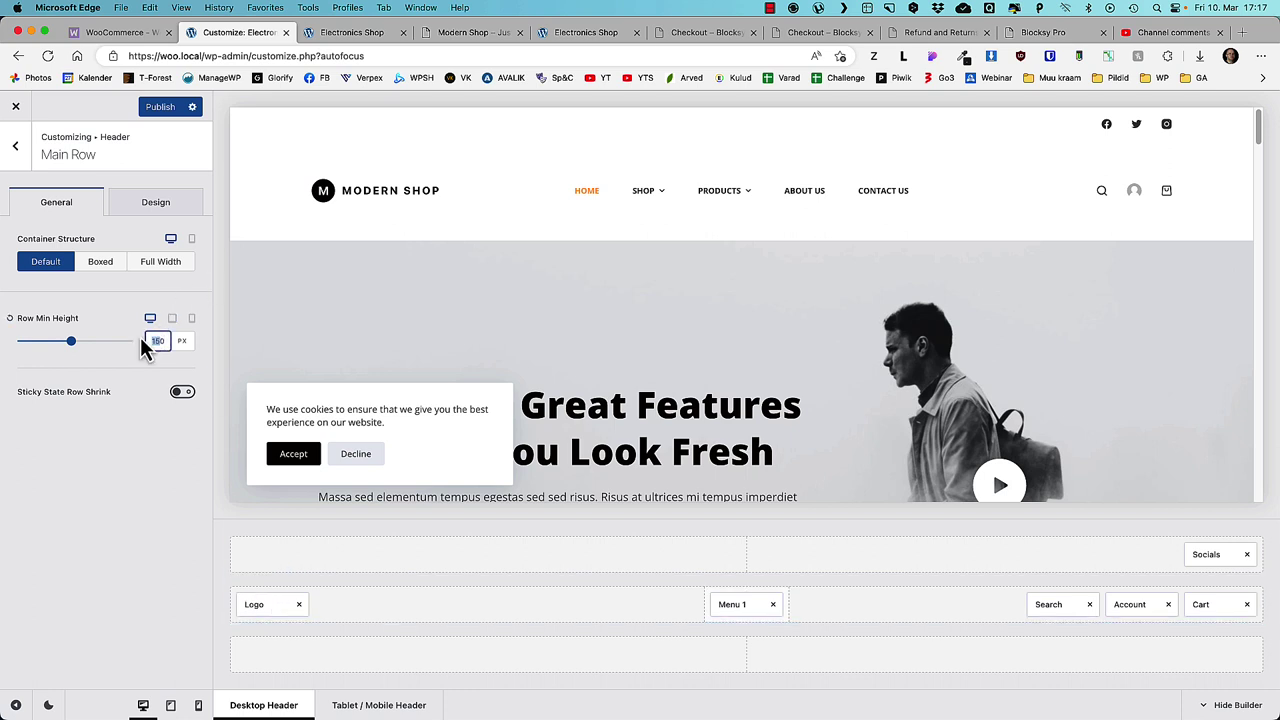
pyautogui.write('100')
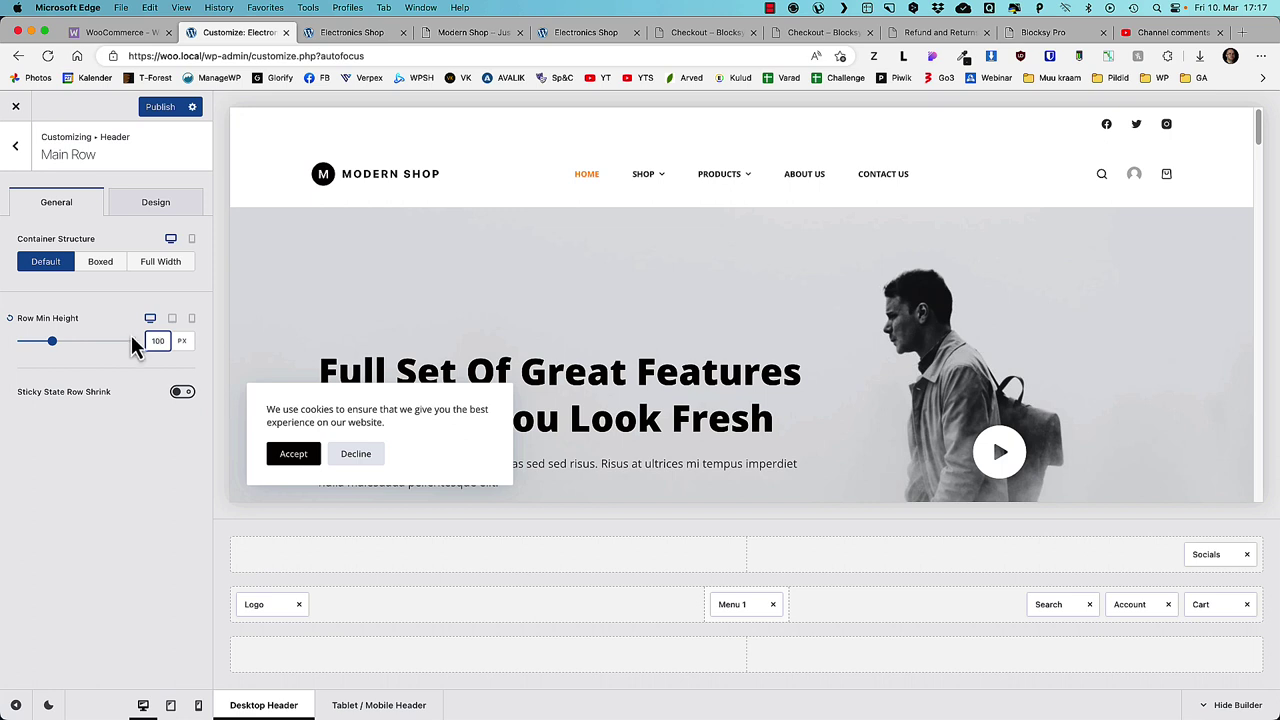
pyautogui.moveTo(343, 554)
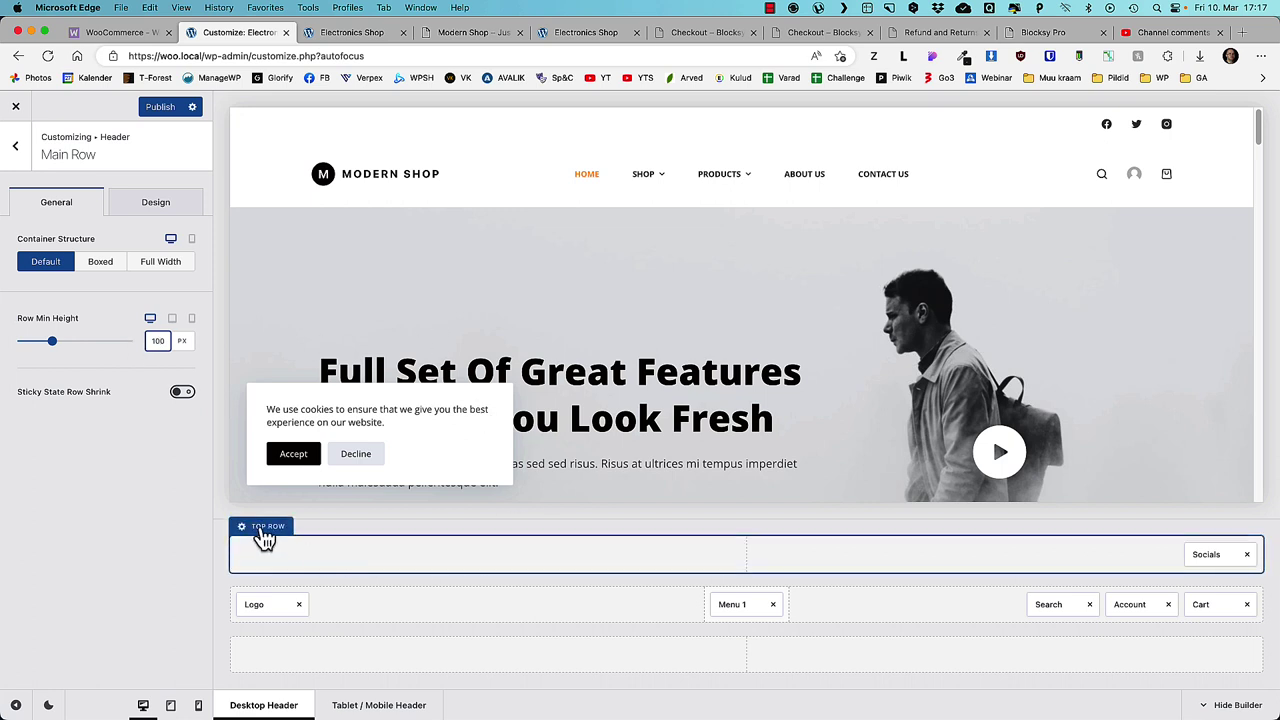
pyautogui.click(264, 530)
pyautogui.moveTo(168, 341); pyautogui.dragTo(151, 343)
pyautogui.write('30')
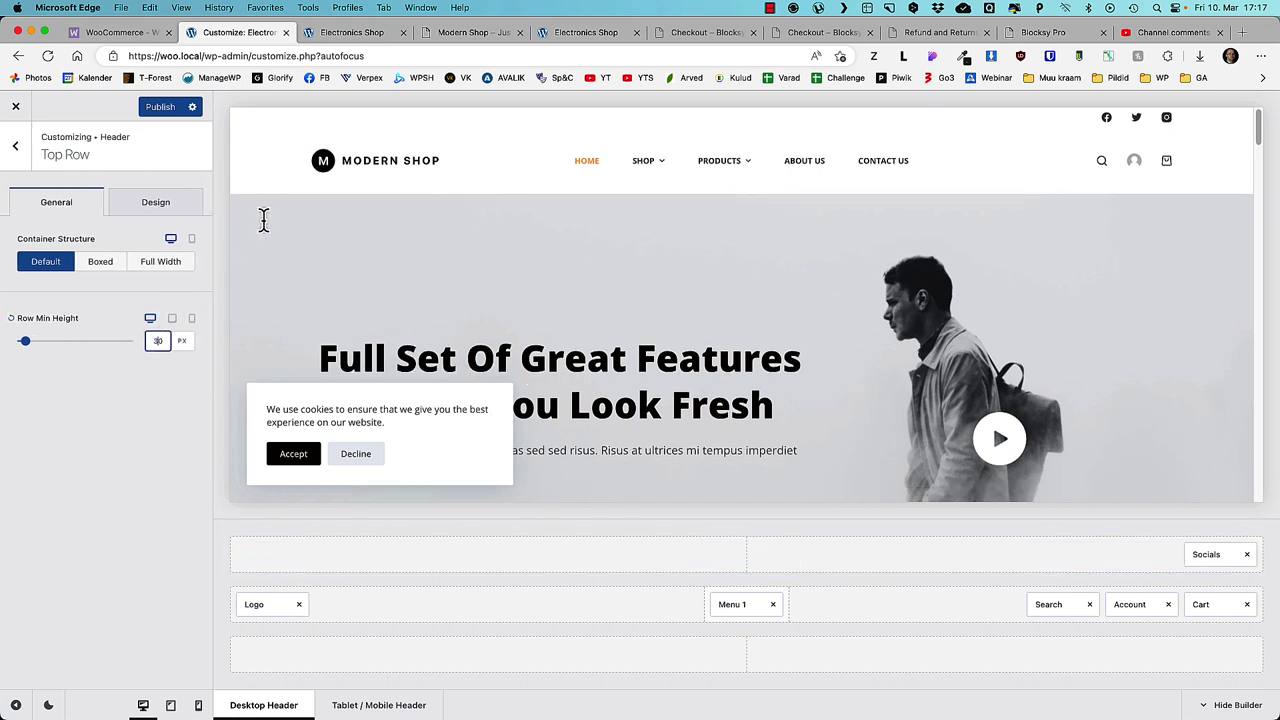
# - Edit the top row's background colour hex value in its design options
pyautogui.click(152, 206)
pyautogui.click(180, 266)
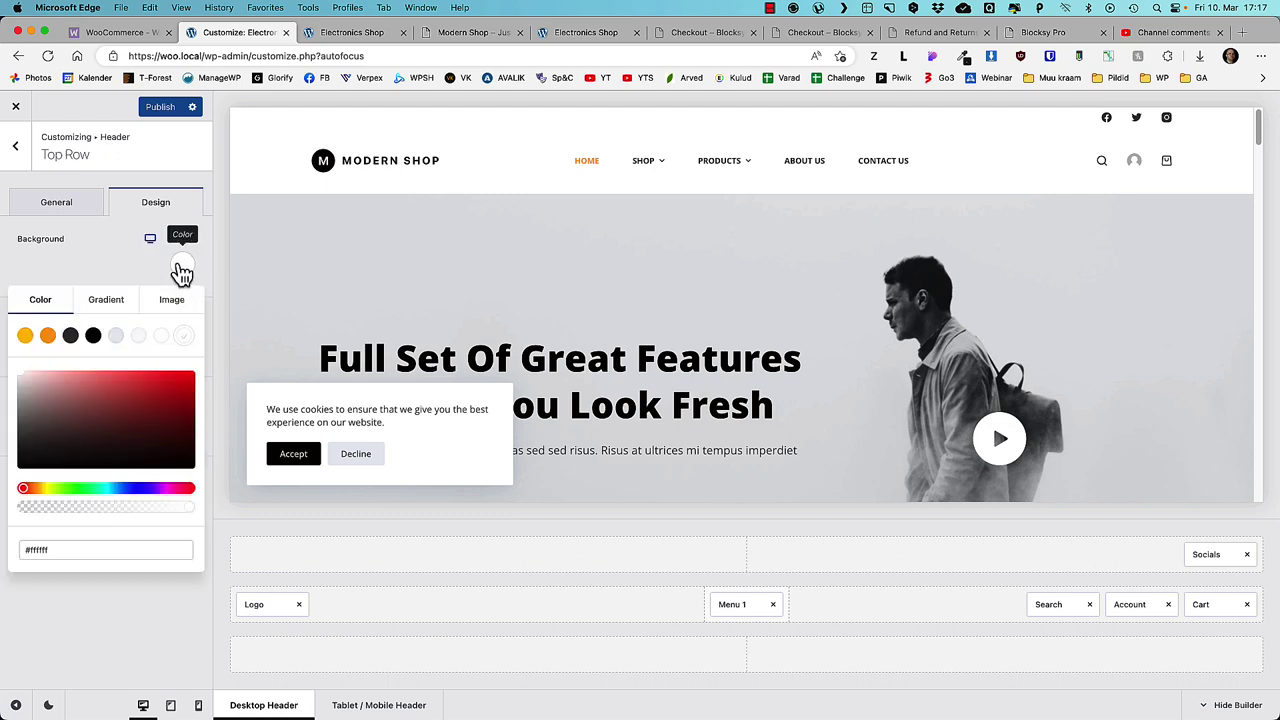
pyautogui.click(30, 548)
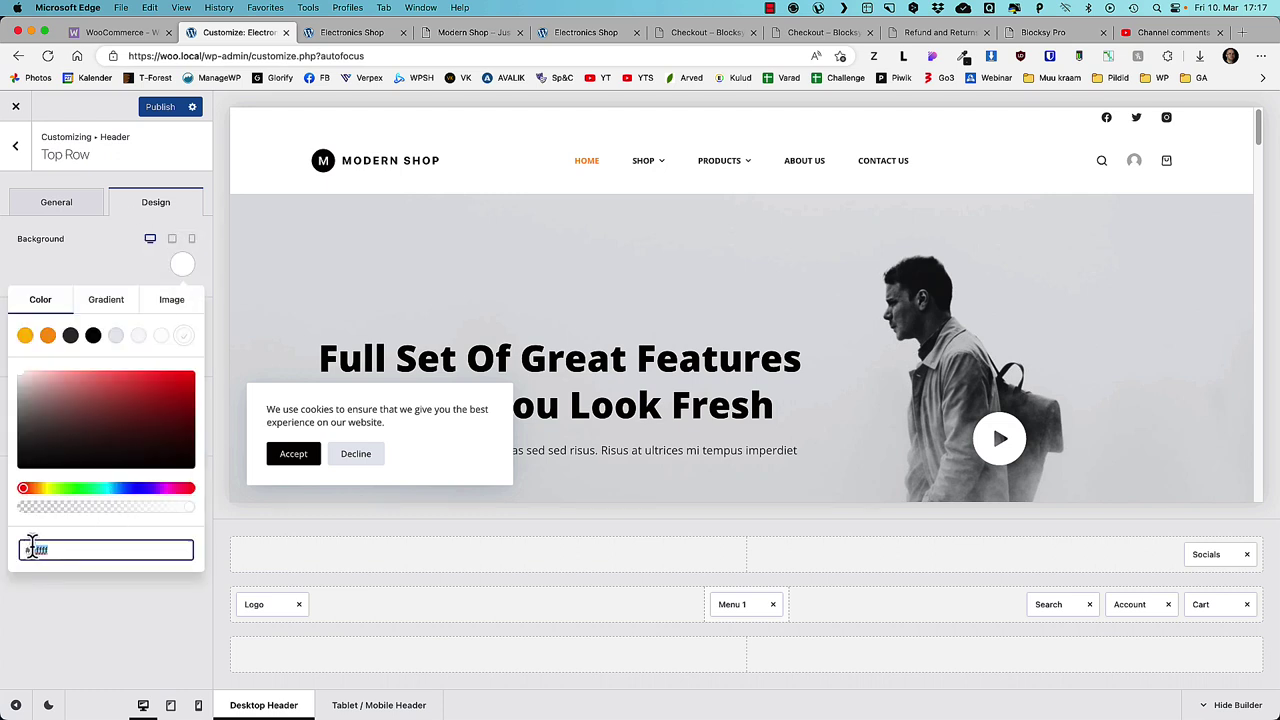
pyautogui.click(263, 606)
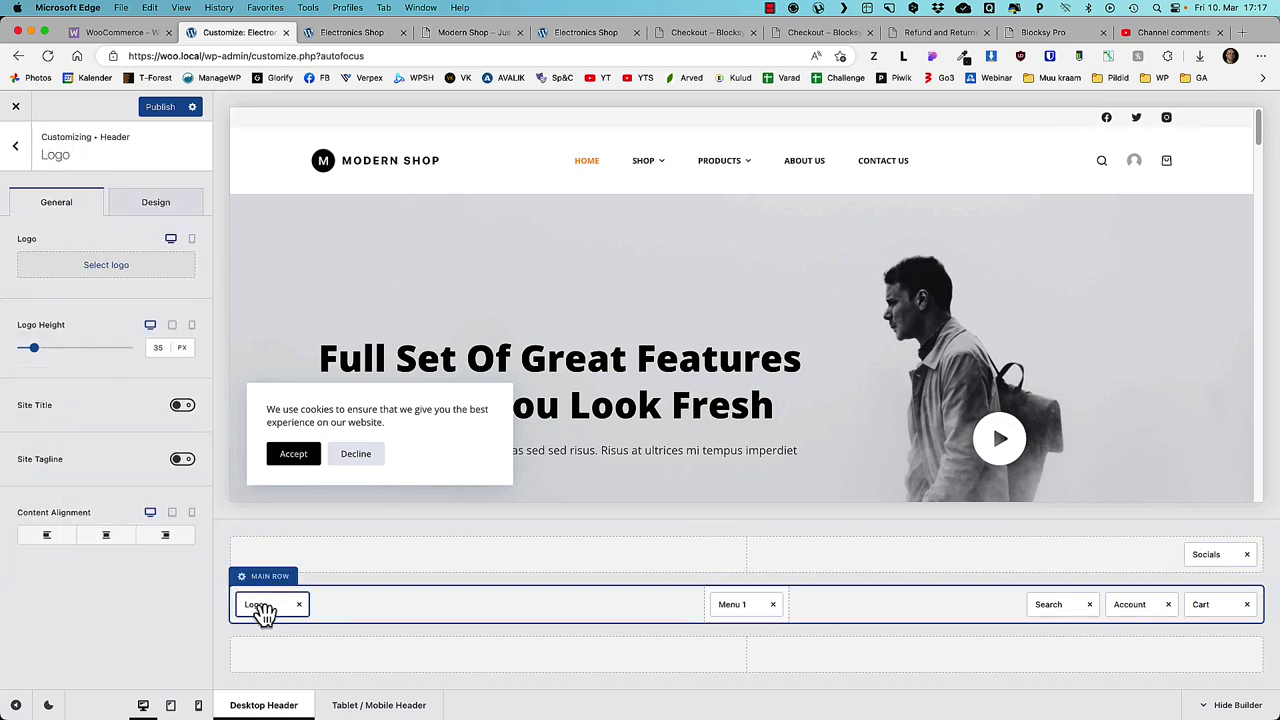
# - Upload the ACME logo.png as the site logo at 51 px height and publish
pyautogui.click(106, 268)
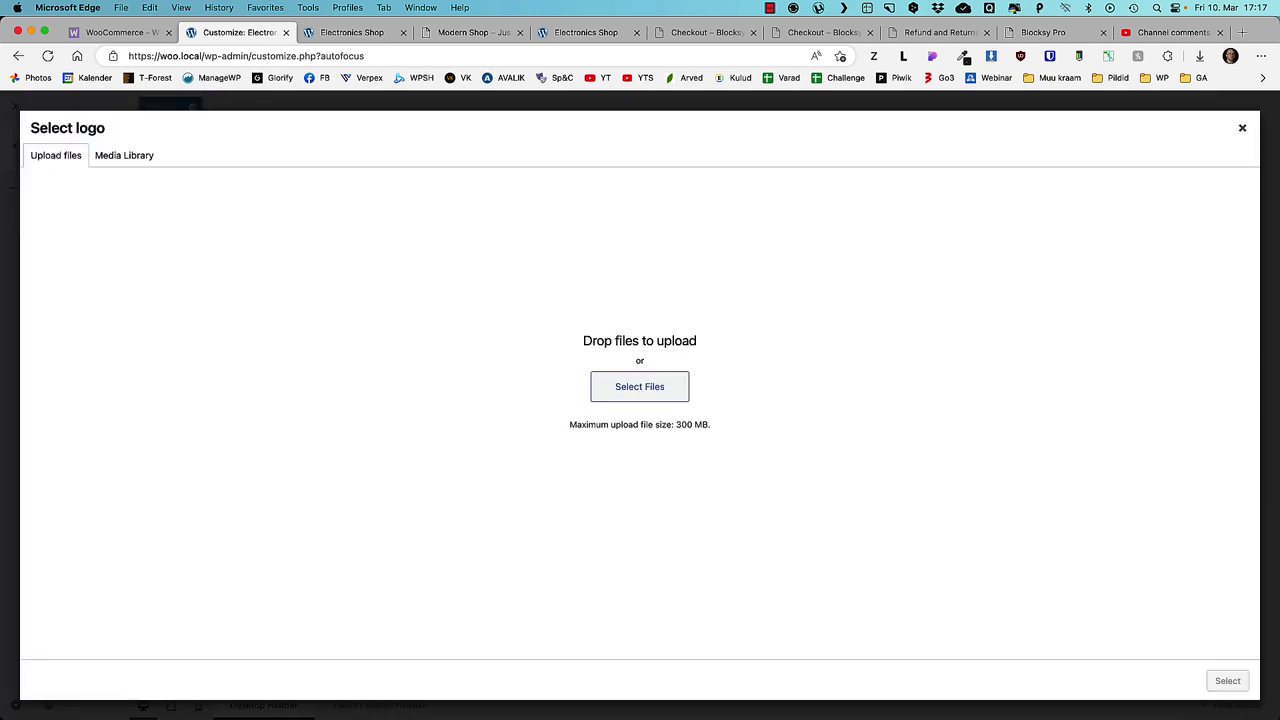
pyautogui.moveTo(5, 420); pyautogui.dragTo(423, 414)
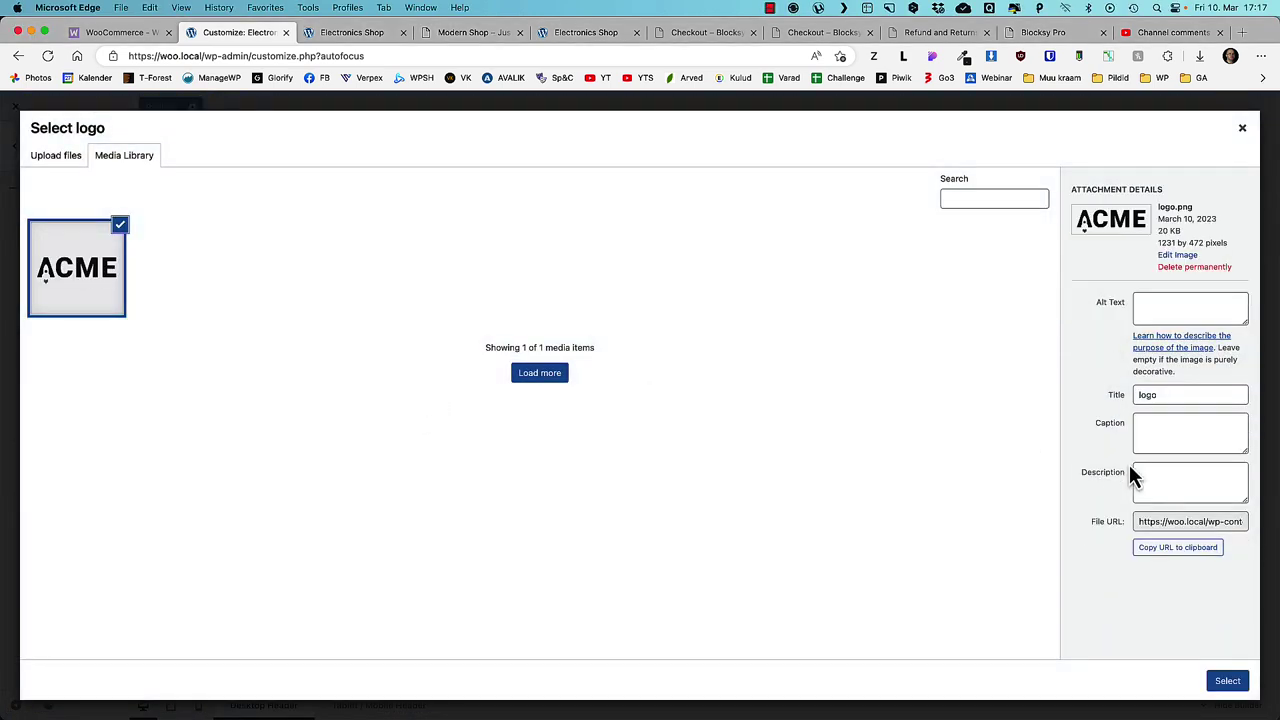
pyautogui.click(1227, 680)
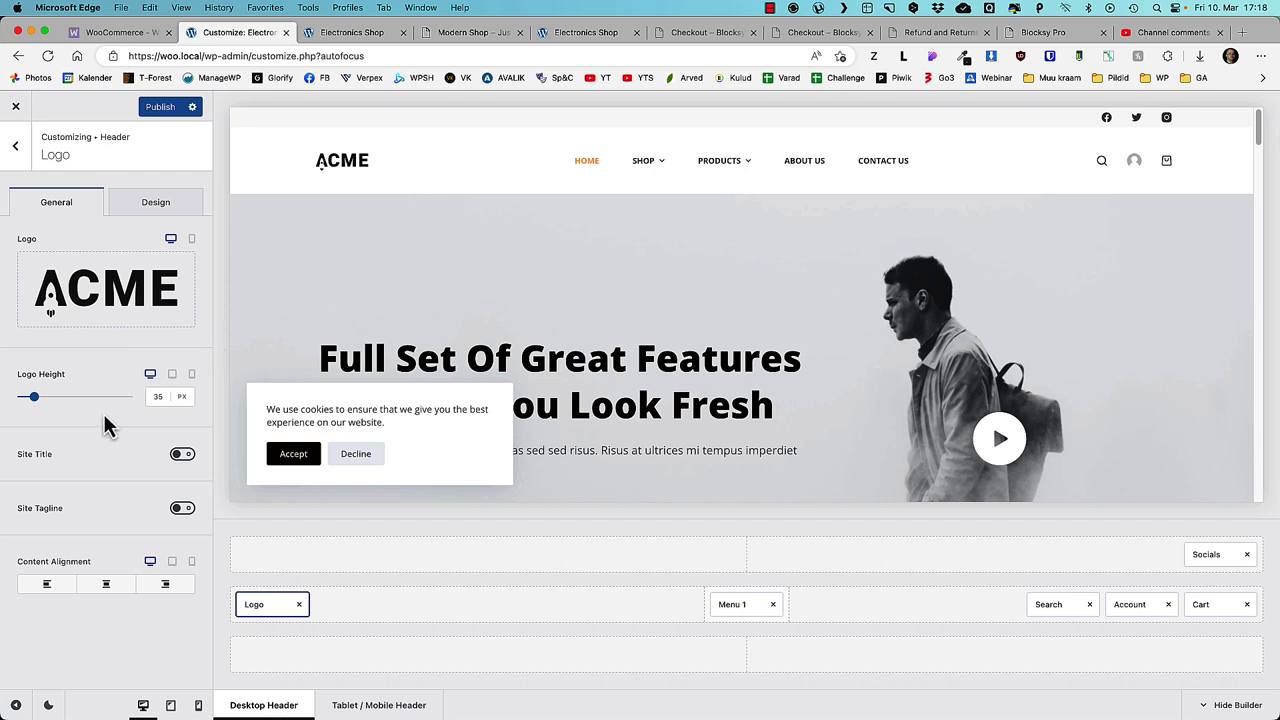
pyautogui.moveTo(31, 400); pyautogui.dragTo(40, 403)
pyautogui.click(151, 105)
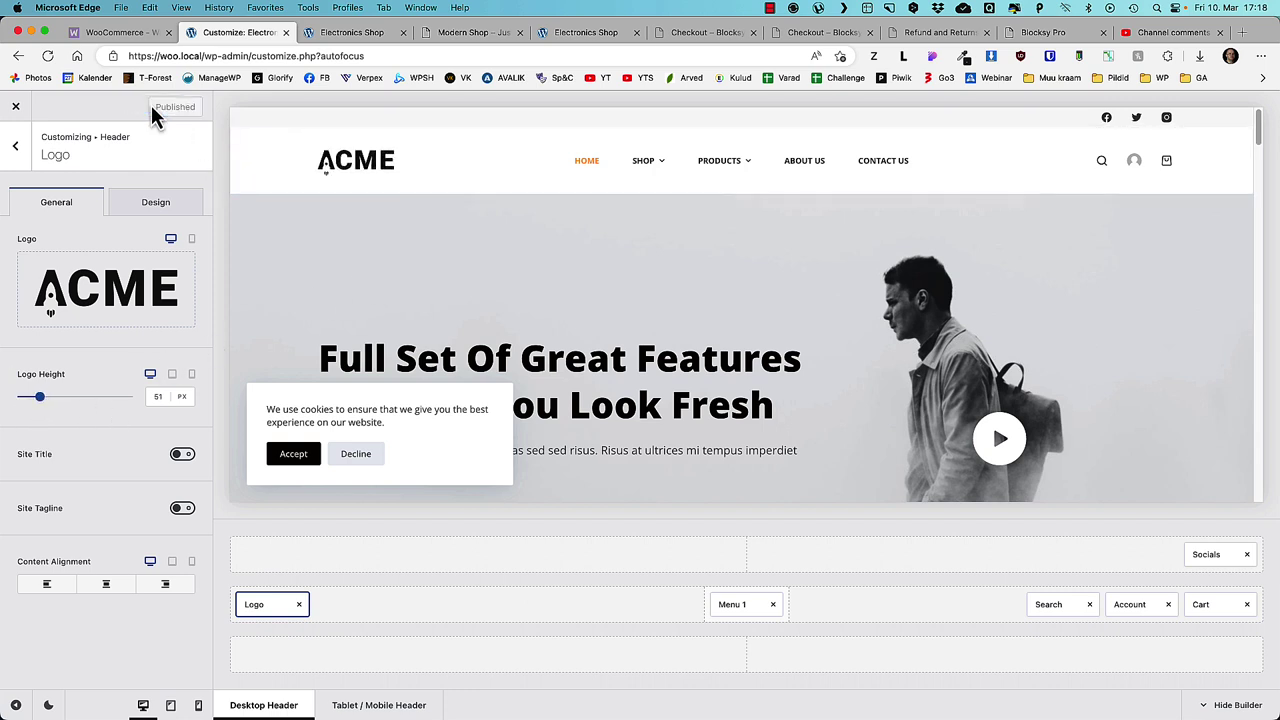
# - Enable the sticky header with the Only sticky layout, publish, and close the Customizer
pyautogui.click(15, 146)
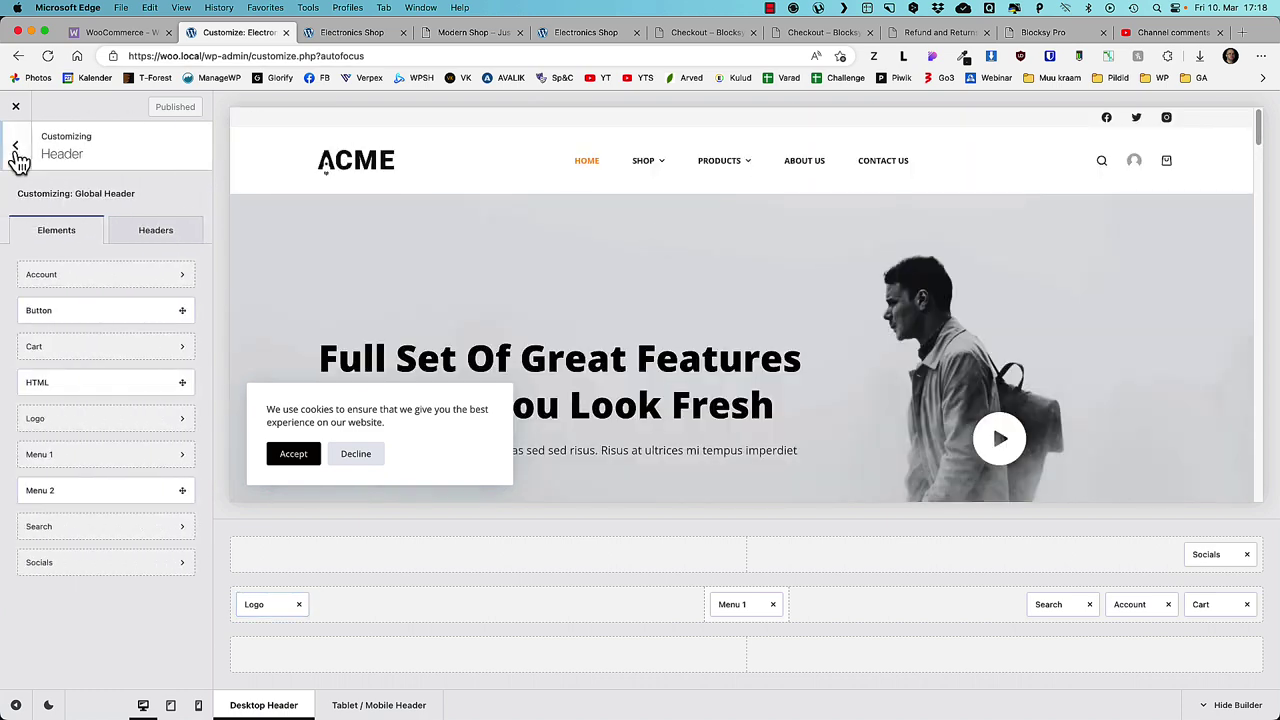
pyautogui.click(158, 234)
pyautogui.click(80, 278)
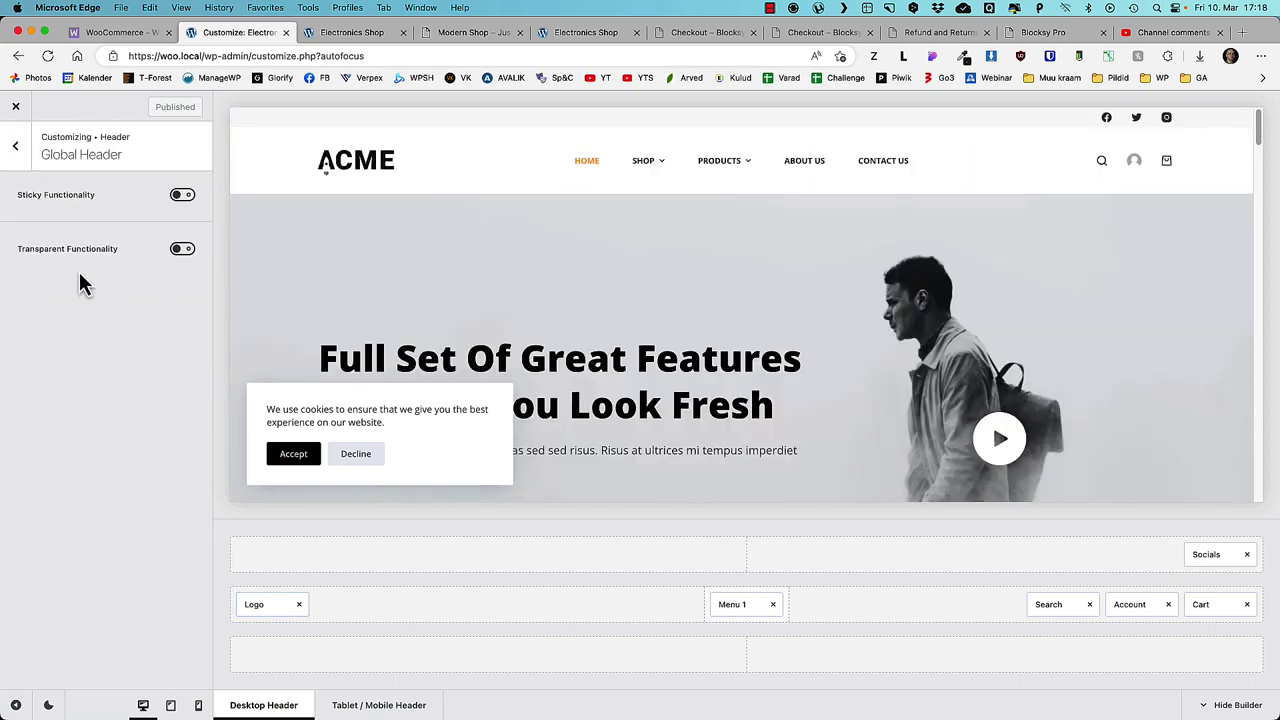
pyautogui.click(182, 195)
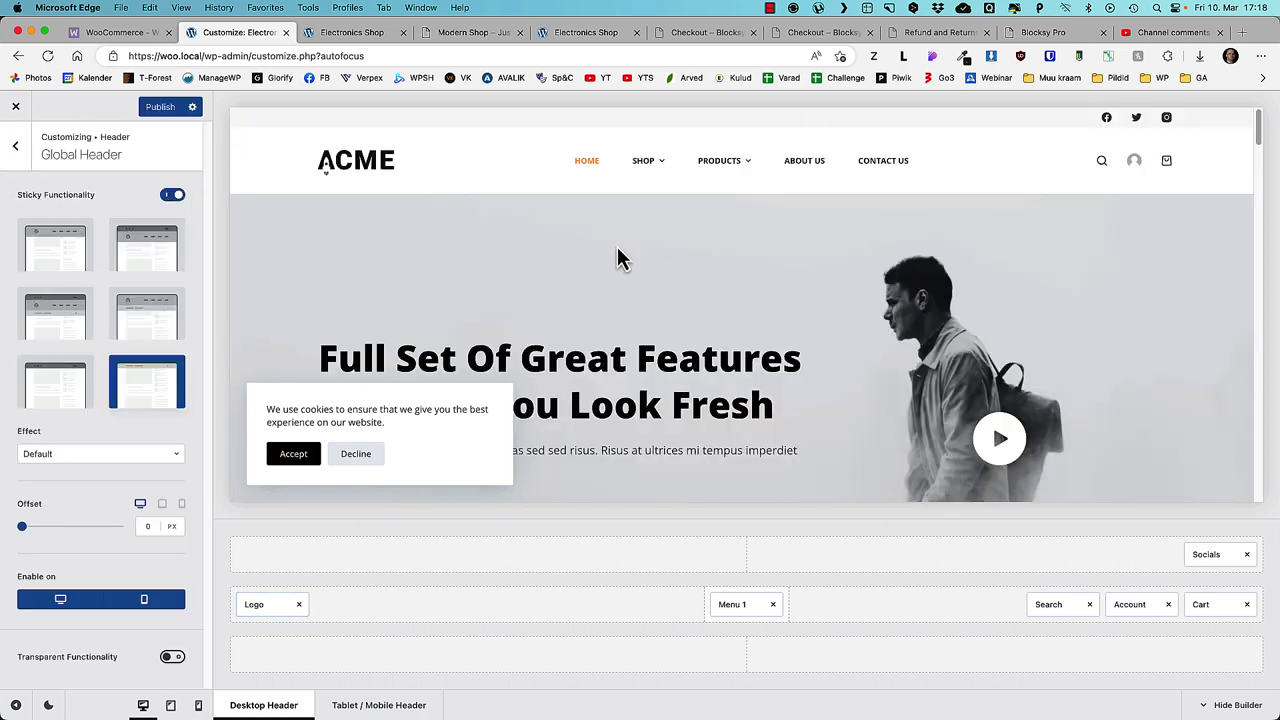
pyautogui.scroll(-4, 647, 249)
pyautogui.click(52, 248)
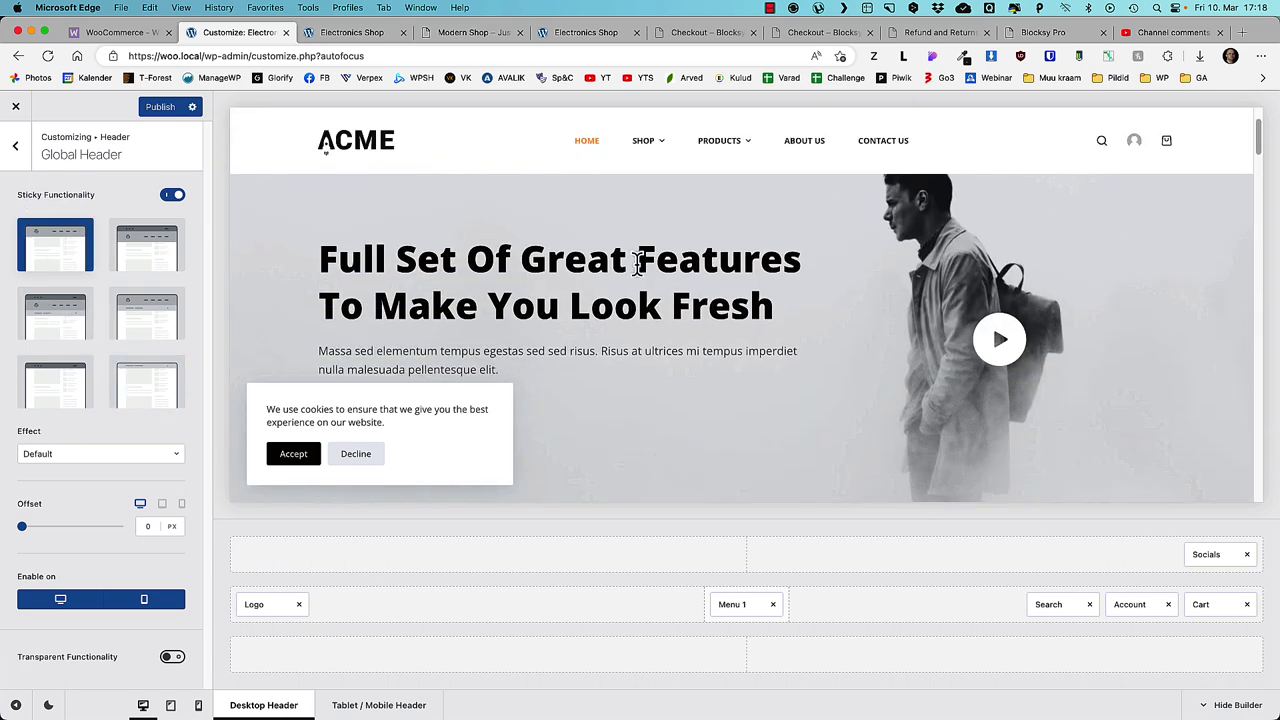
pyautogui.scroll(-5, 637, 264)
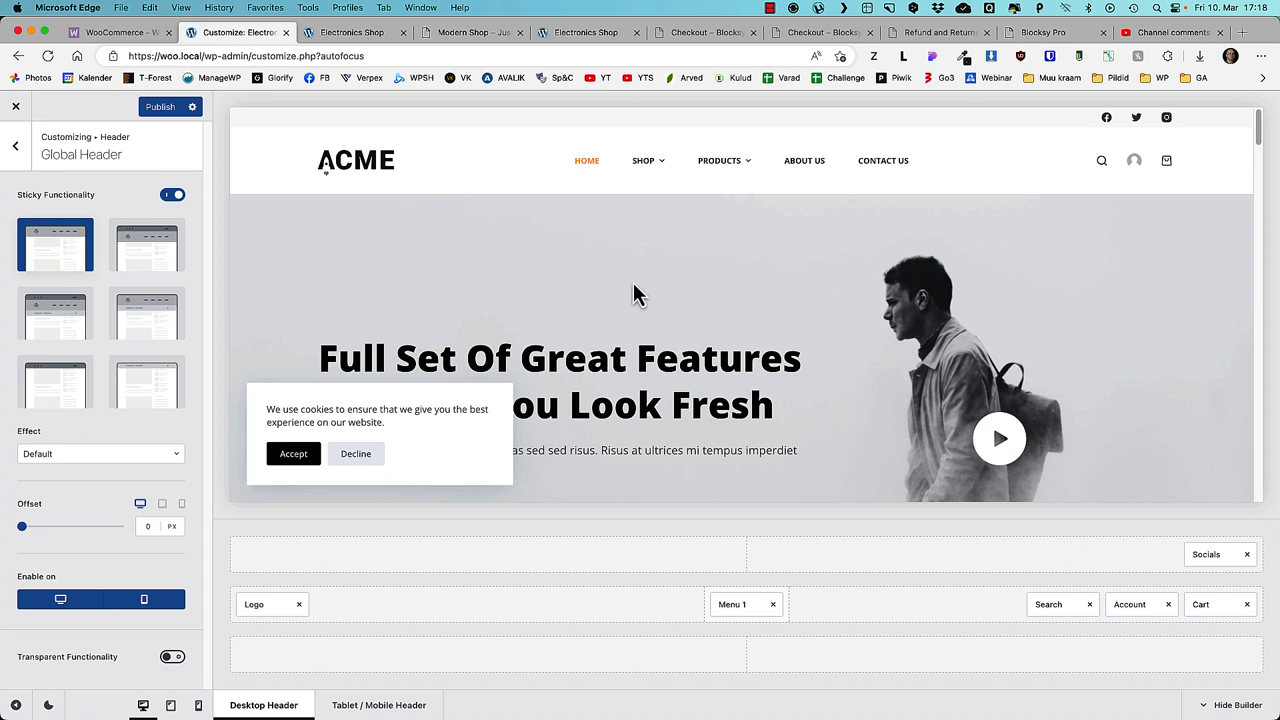
pyautogui.click(166, 107)
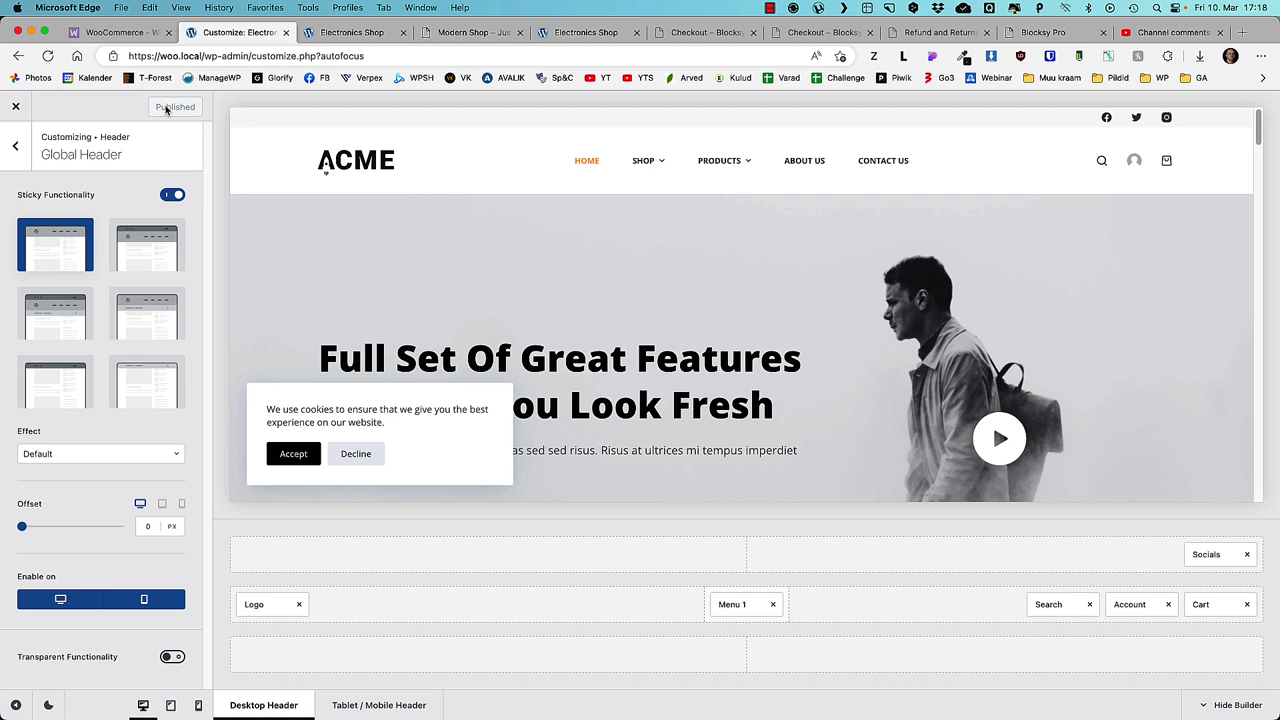
pyautogui.click(15, 107)
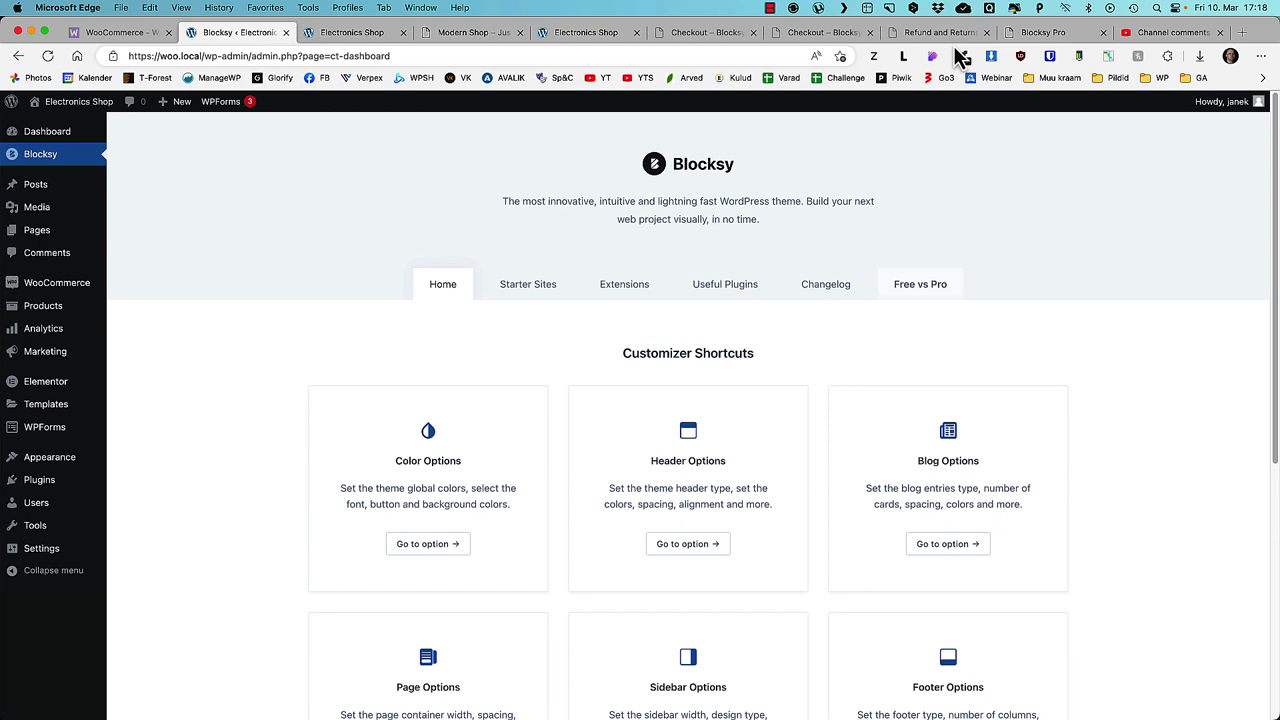
# - Switch to the Blocksy demo tab, go to its shop homepage and close the cart panel
pyautogui.click(703, 32)
pyautogui.click(634, 165)
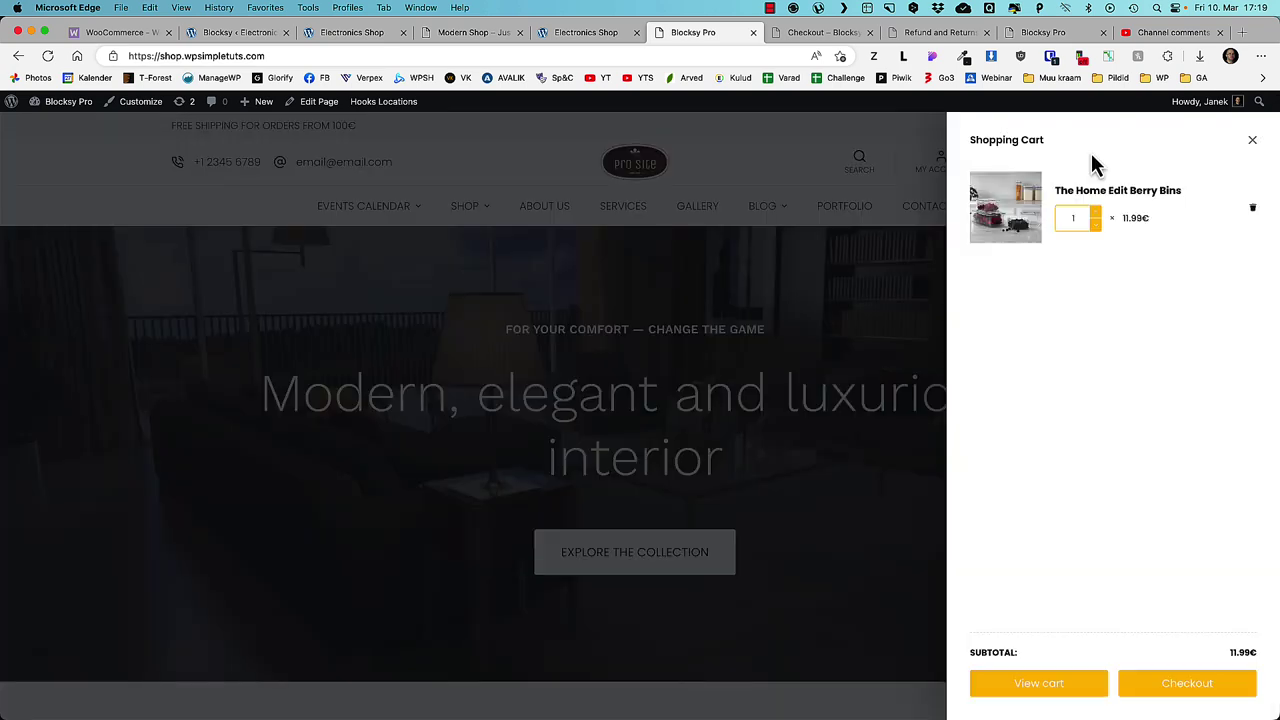
pyautogui.click(1253, 142)
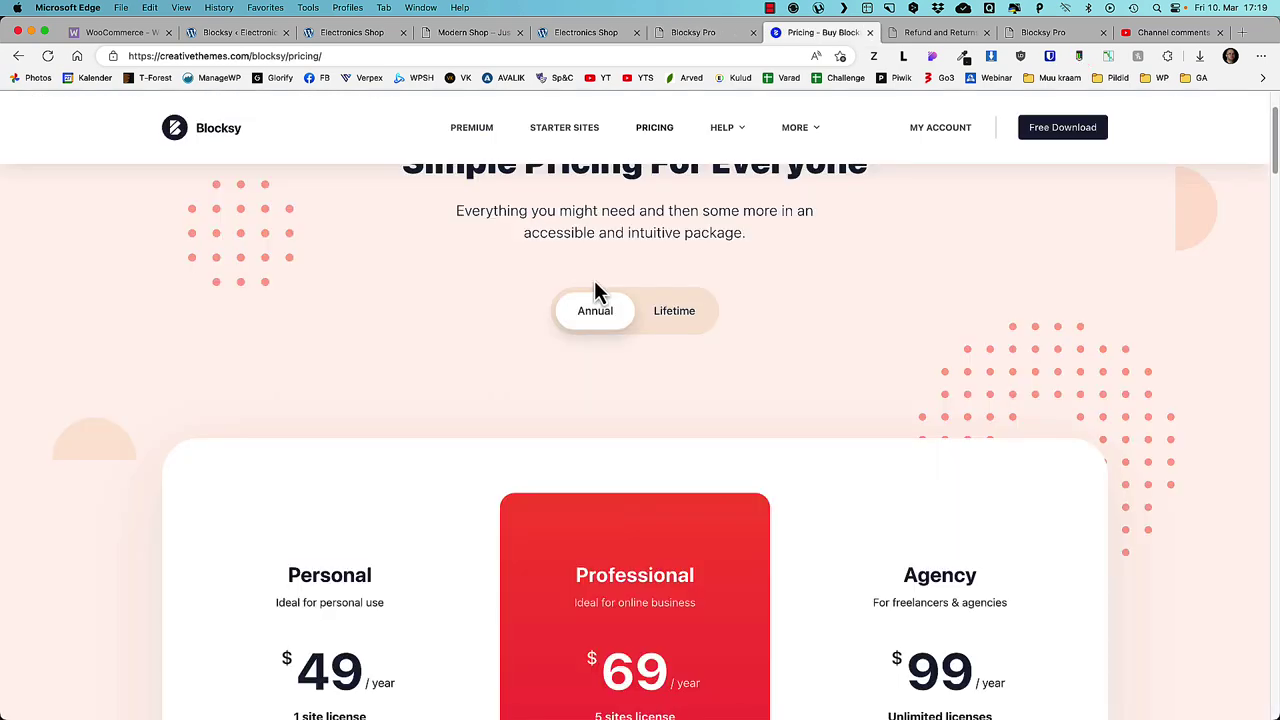
# - Scroll through the Blocksy pricing plans, then return to the Electronics Shop admin tab
pyautogui.scroll(-3, 594, 288)
pyautogui.scroll(-1, 594, 288)
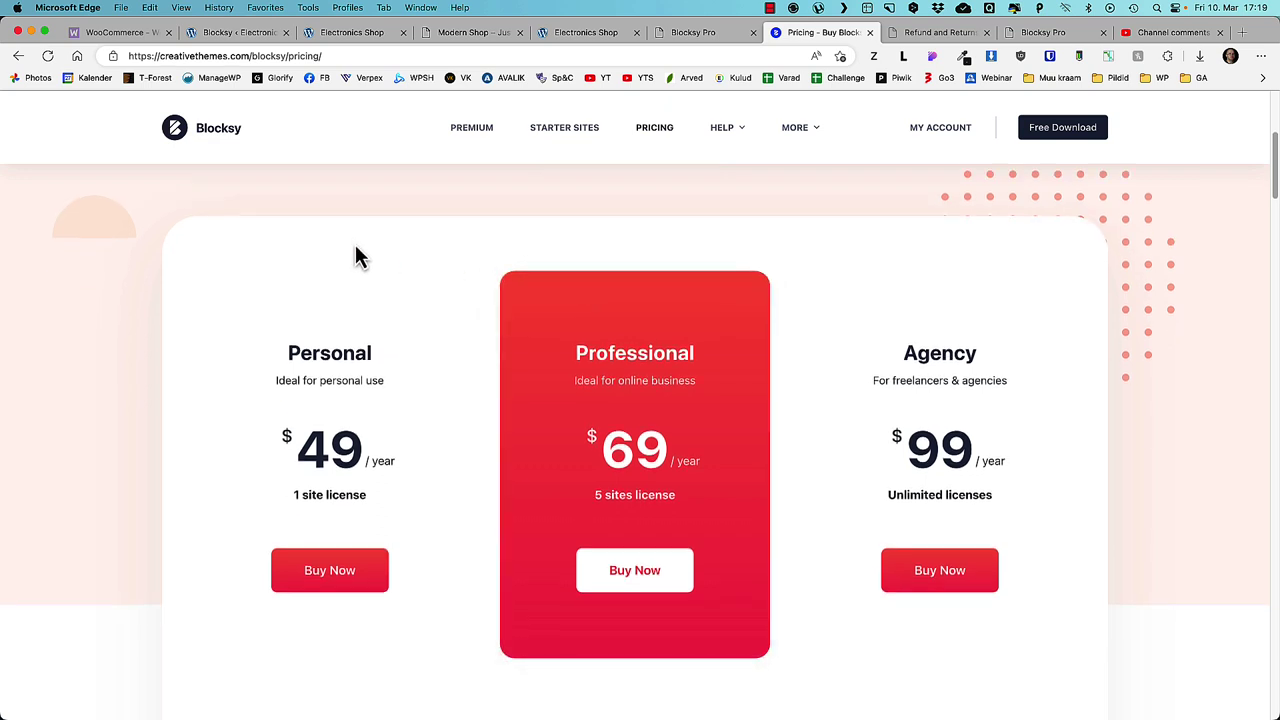
pyautogui.scroll(-1, 355, 255)
pyautogui.scroll(6, 355, 255)
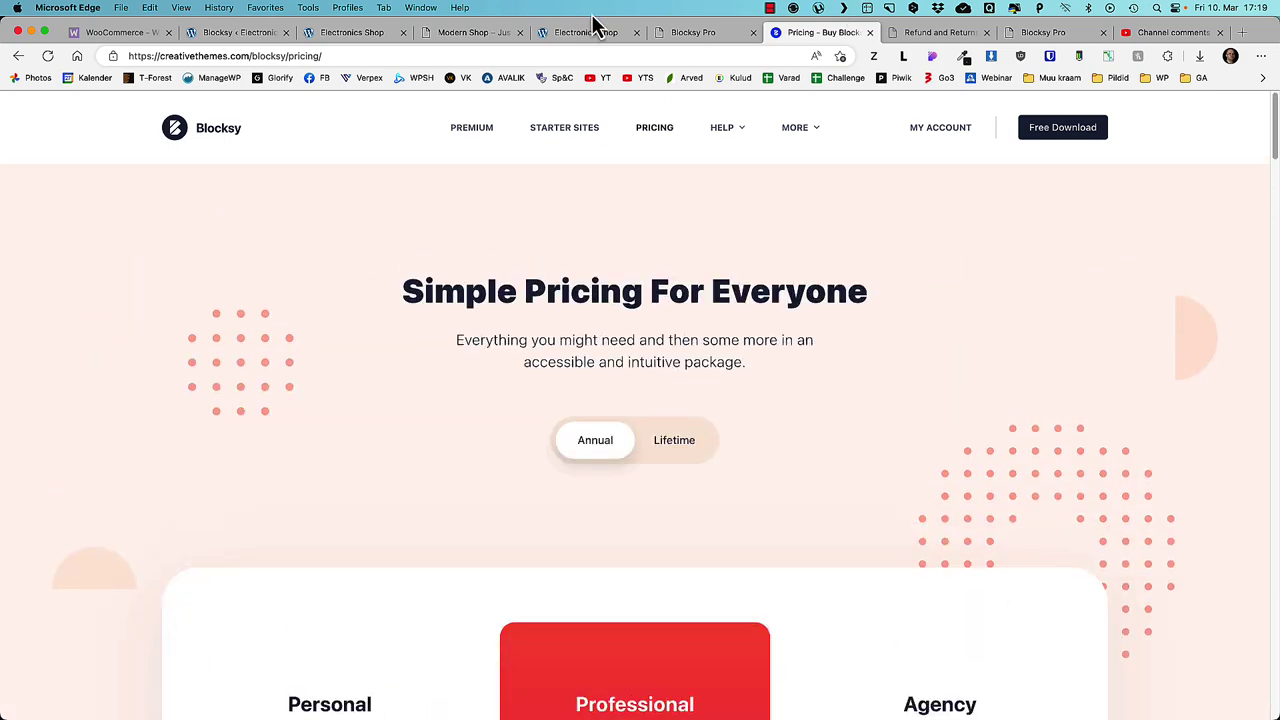
pyautogui.click(258, 36)
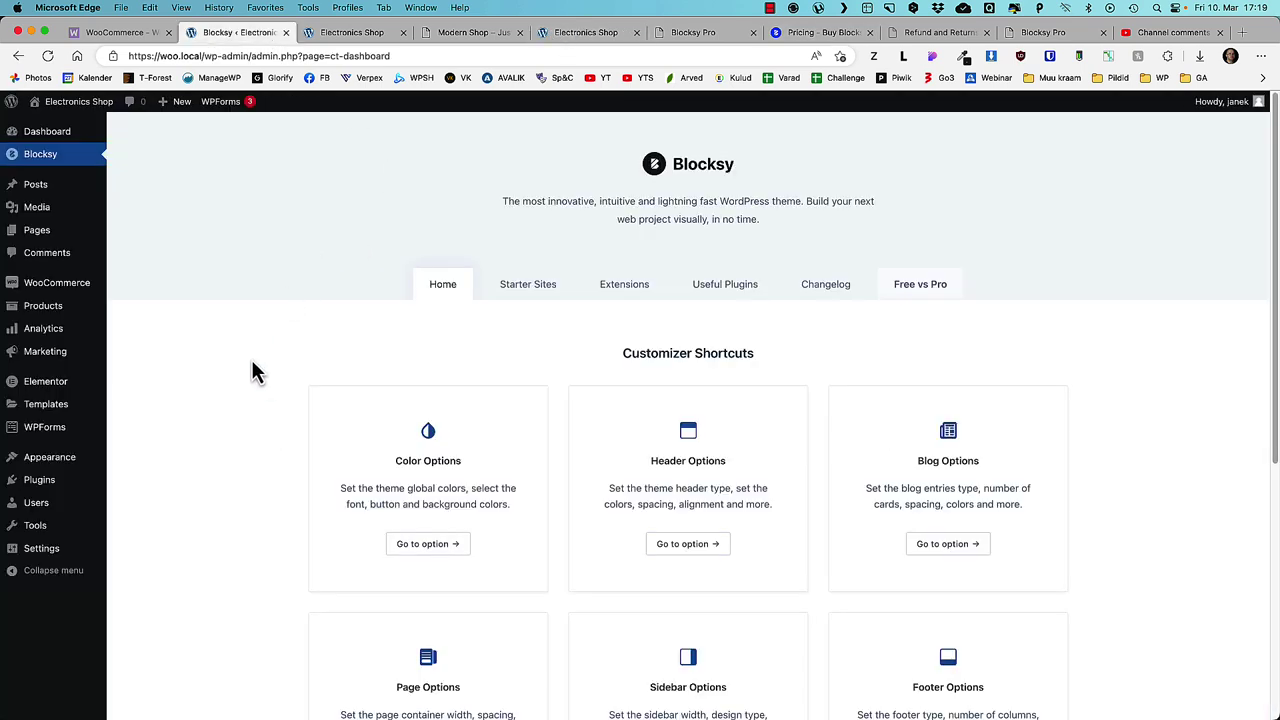
# - Review All Products in admin, then open the ACME storefront's Shop page
pyautogui.moveTo(46, 317)
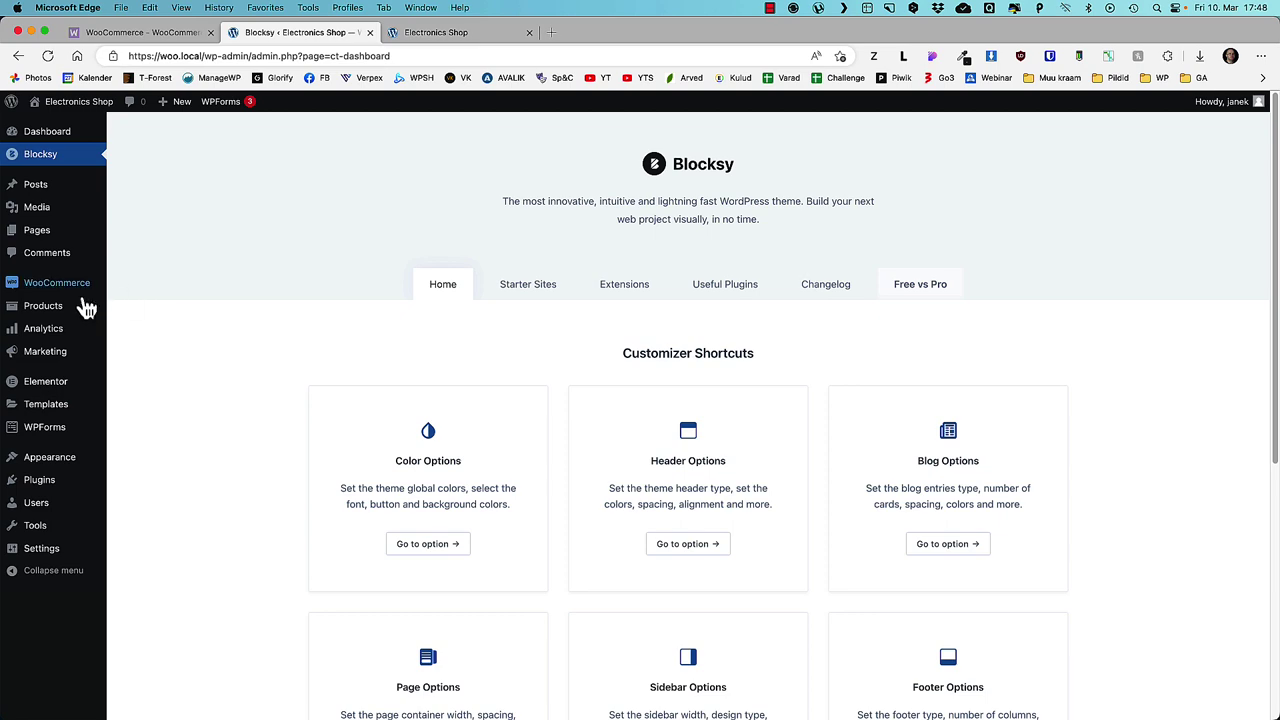
pyautogui.moveTo(70, 308)
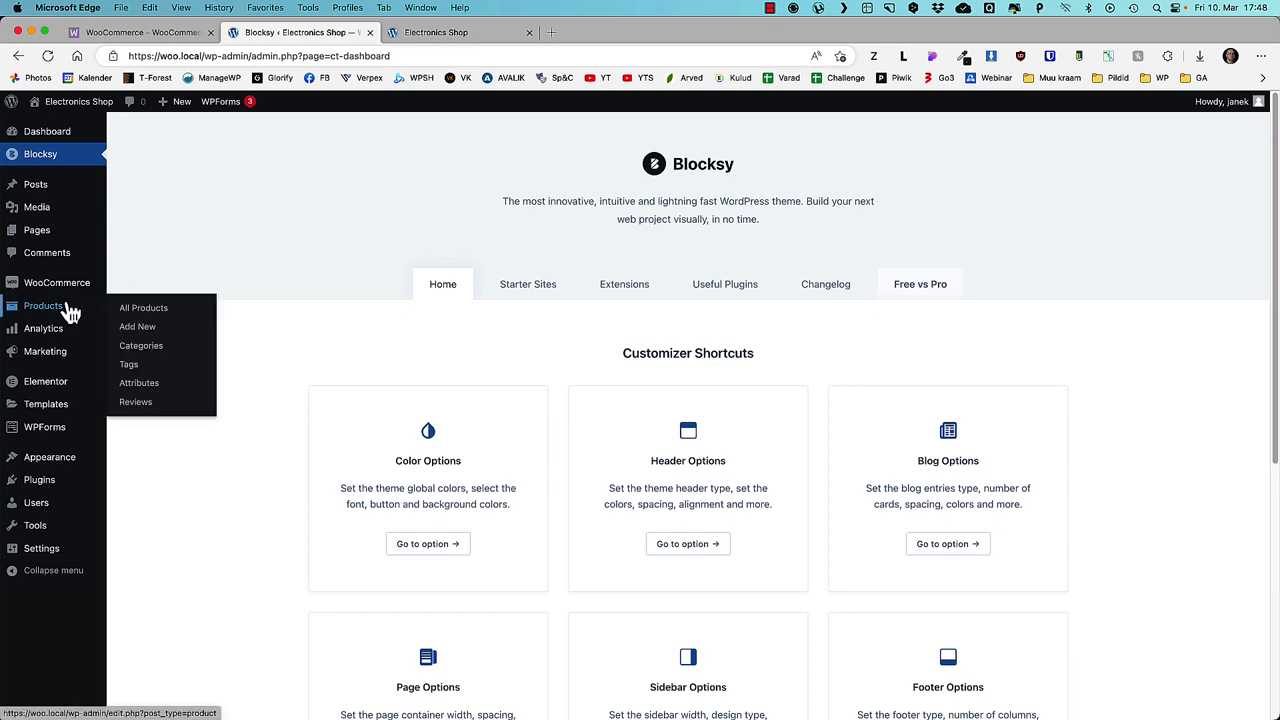
pyautogui.click(152, 310)
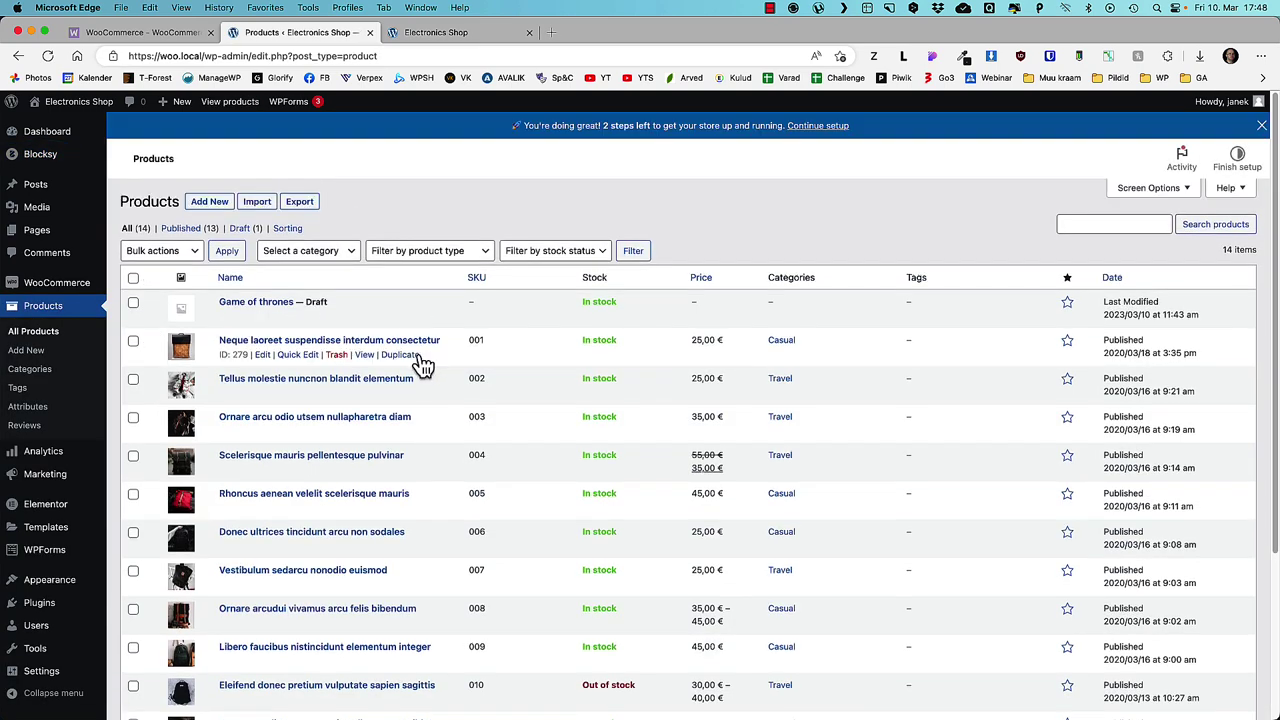
pyautogui.scroll(-5, 423, 365)
pyautogui.scroll(5, 423, 368)
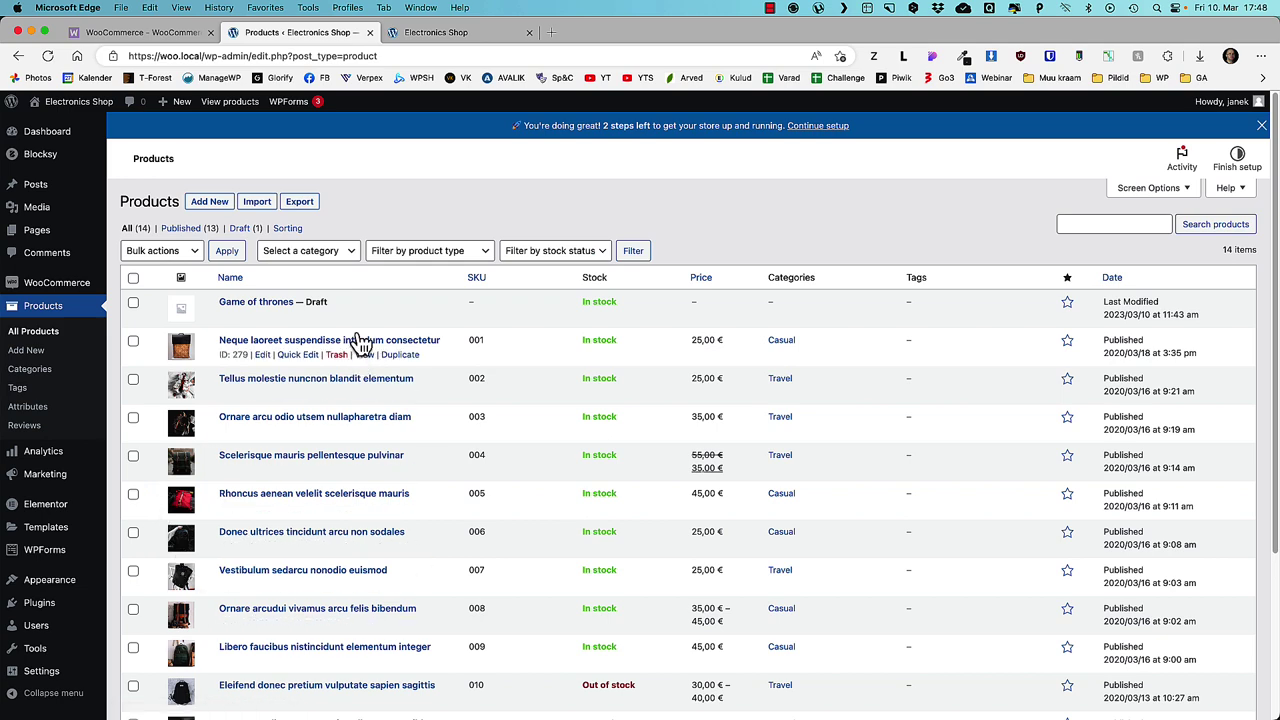
pyautogui.click(447, 40)
pyautogui.click(535, 168)
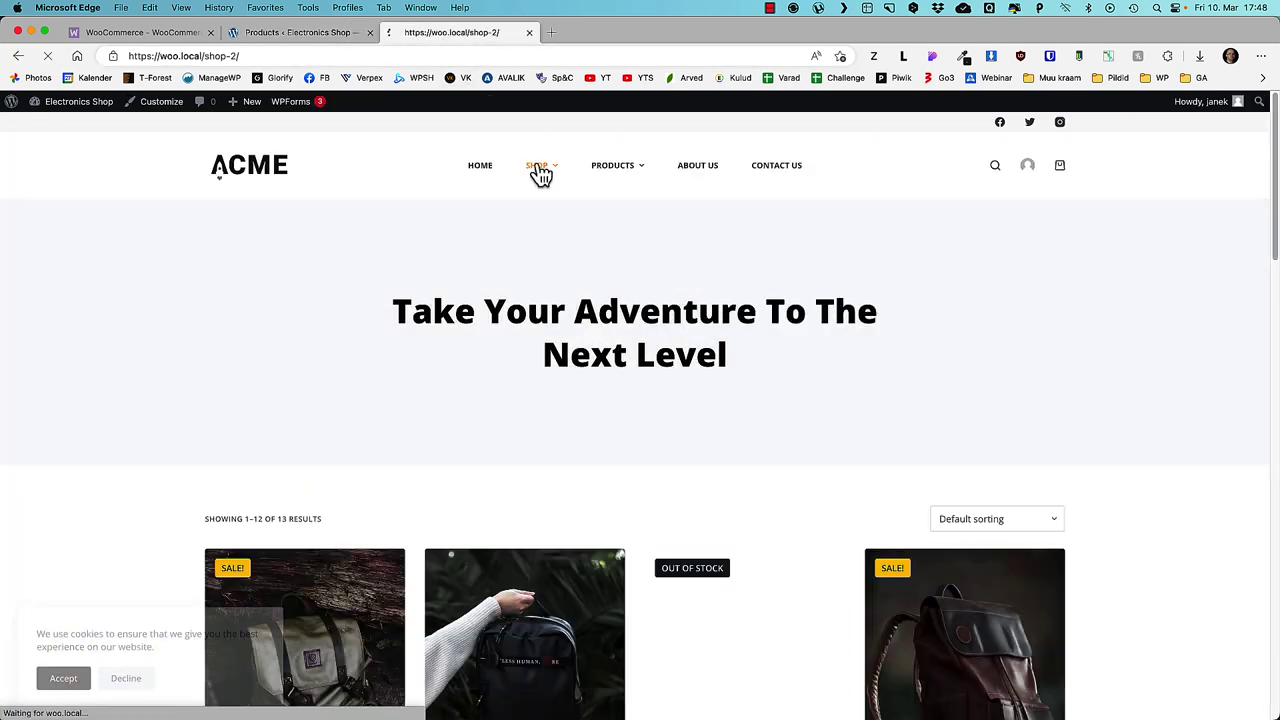
# - Browse the storefront's product grid, then return to the admin Products list
pyautogui.scroll(-5, 375, 262)
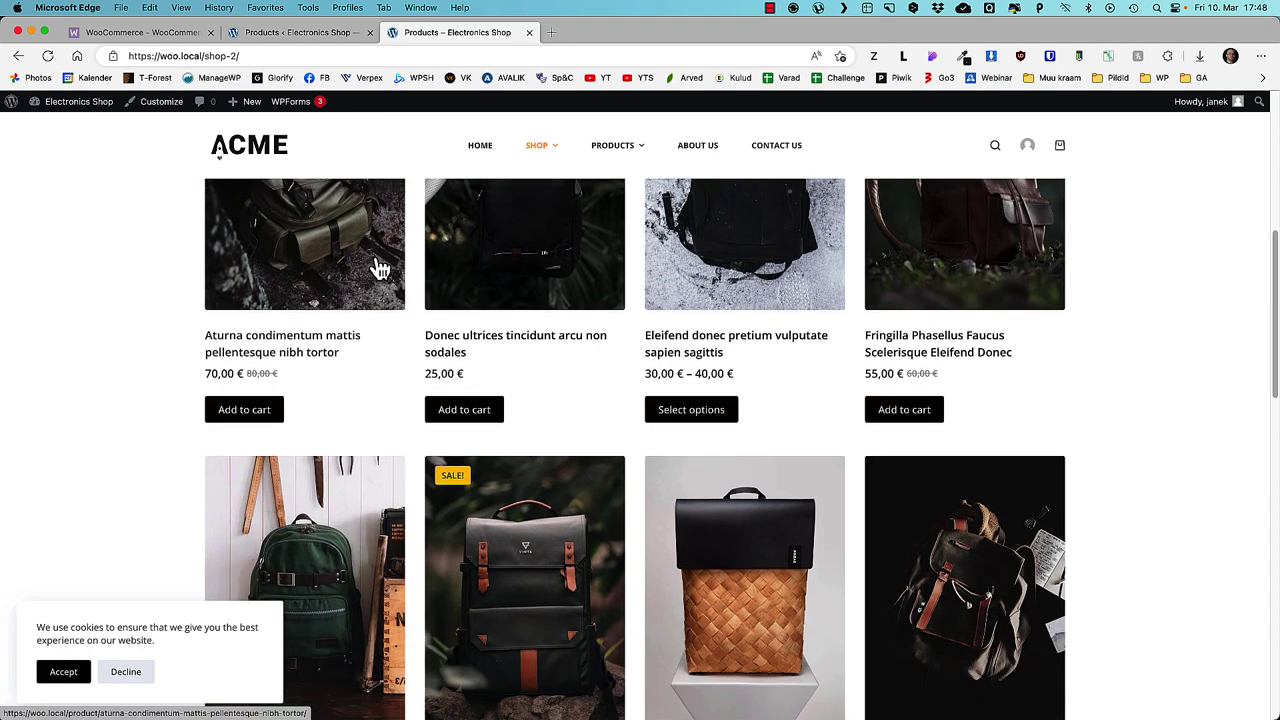
pyautogui.scroll(3, 378, 220)
pyautogui.click(256, 38)
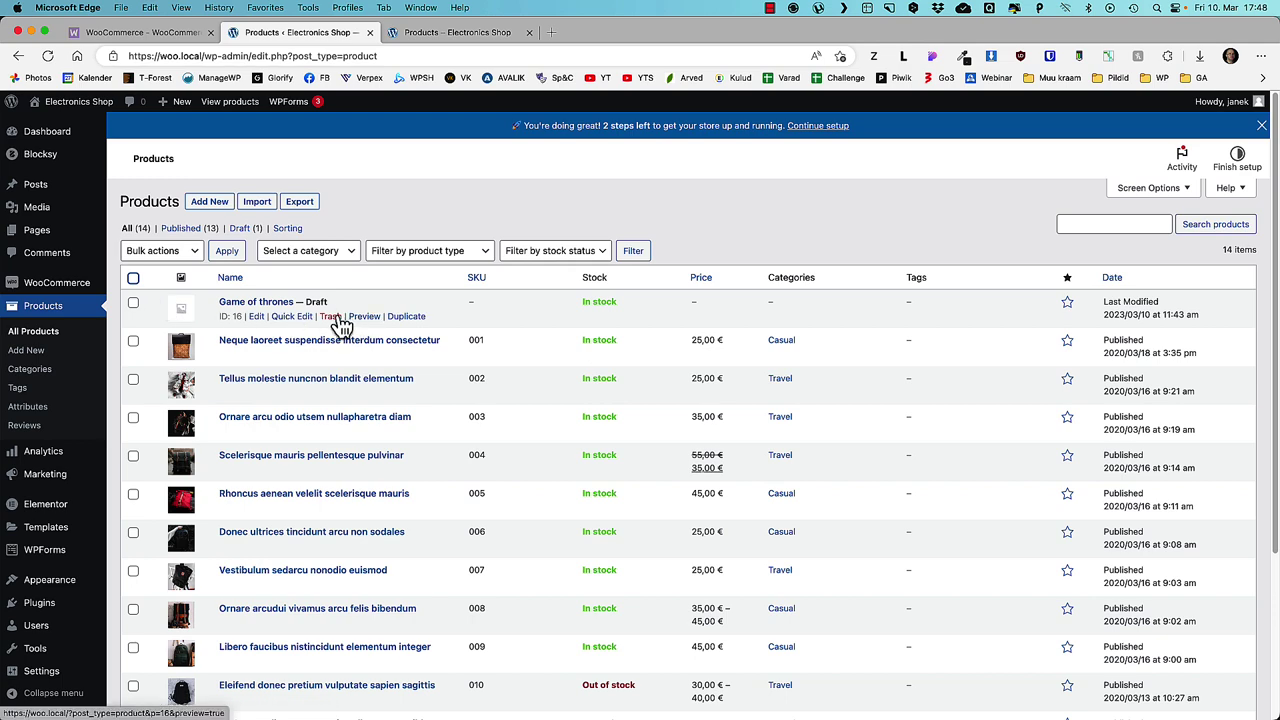
# - Move the Game of thrones draft to the trash
pyautogui.click(329, 317)
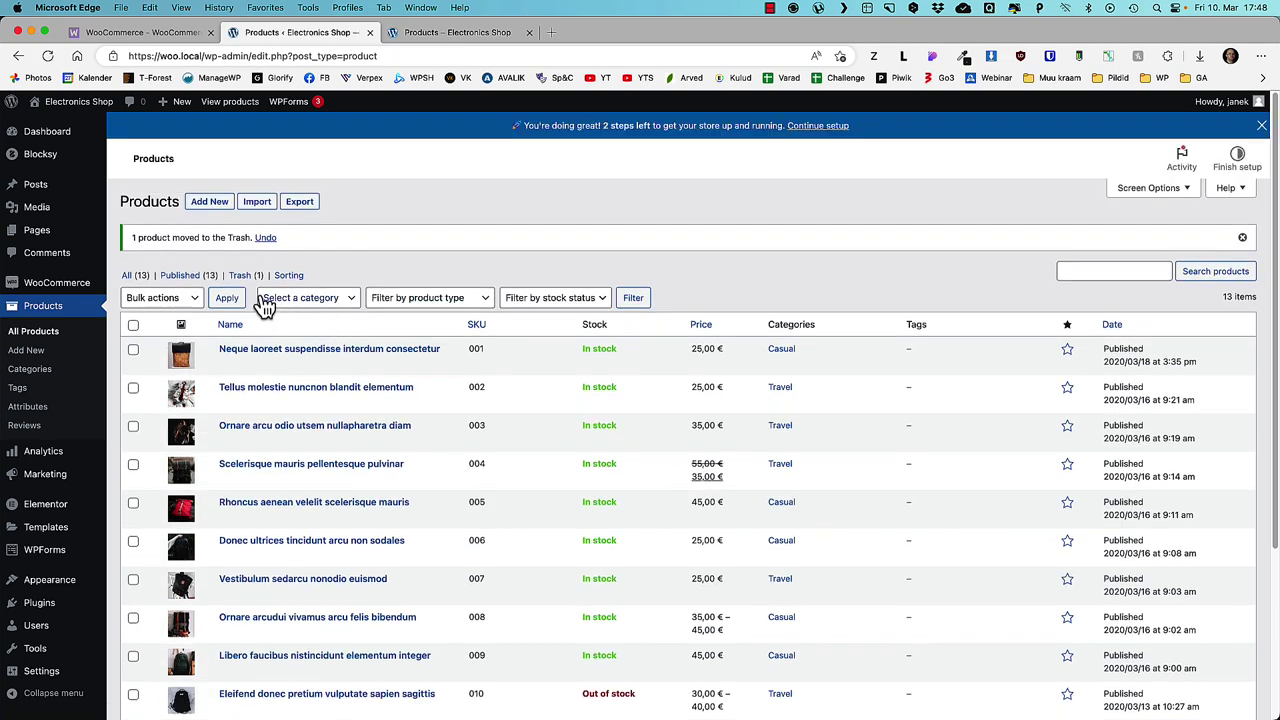
pyautogui.click(245, 276)
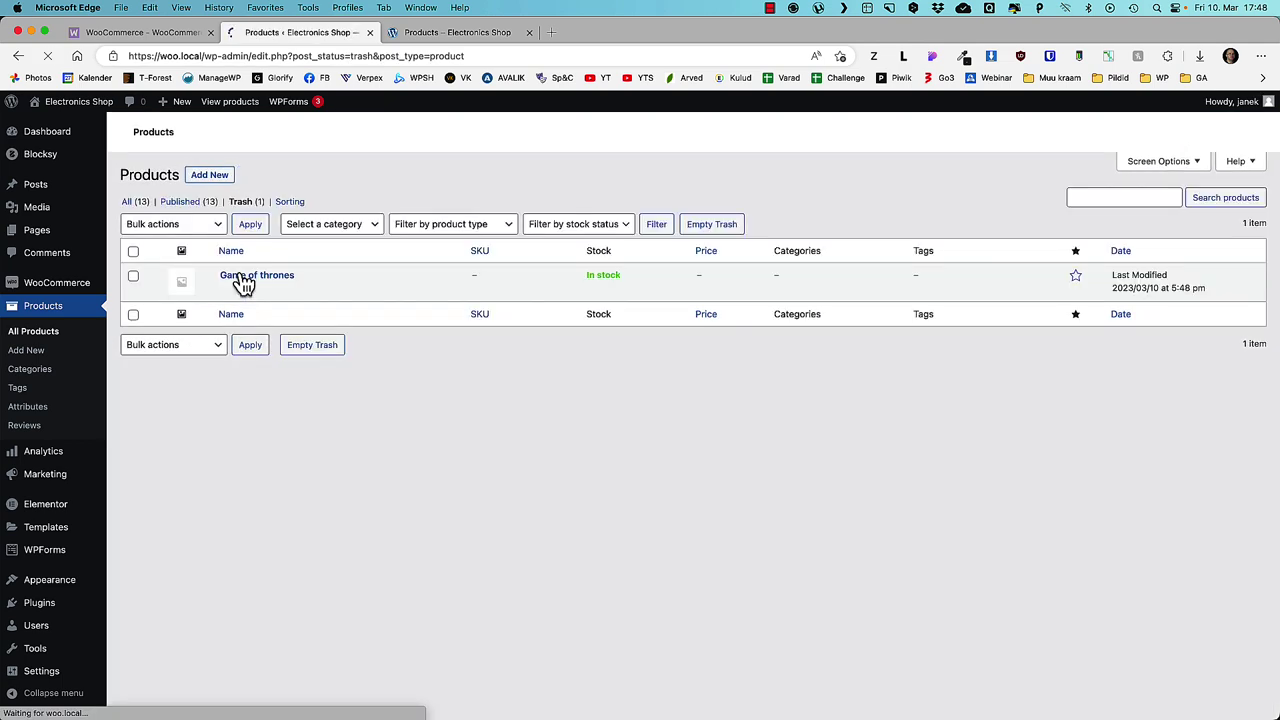
pyautogui.click(265, 290)
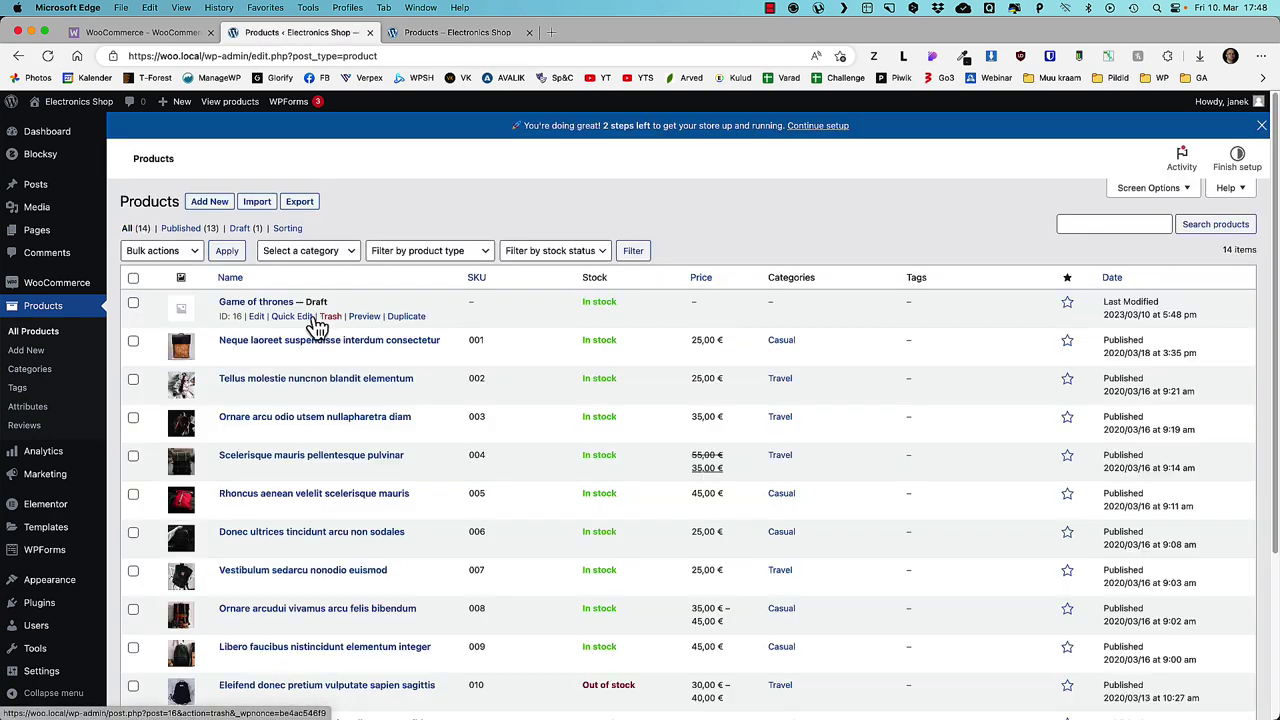
pyautogui.click(329, 318)
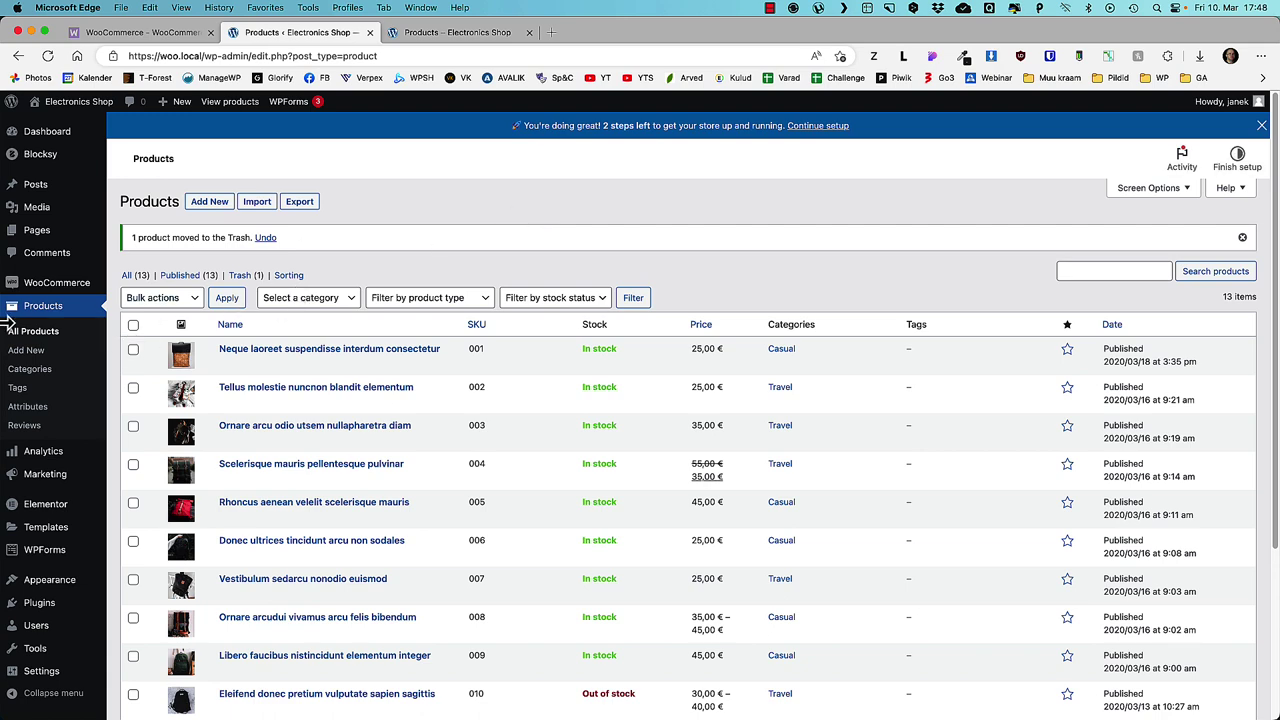
# - Add the TV category, placing TV above Consoles and Uncategorized below Travel
pyautogui.click(33, 370)
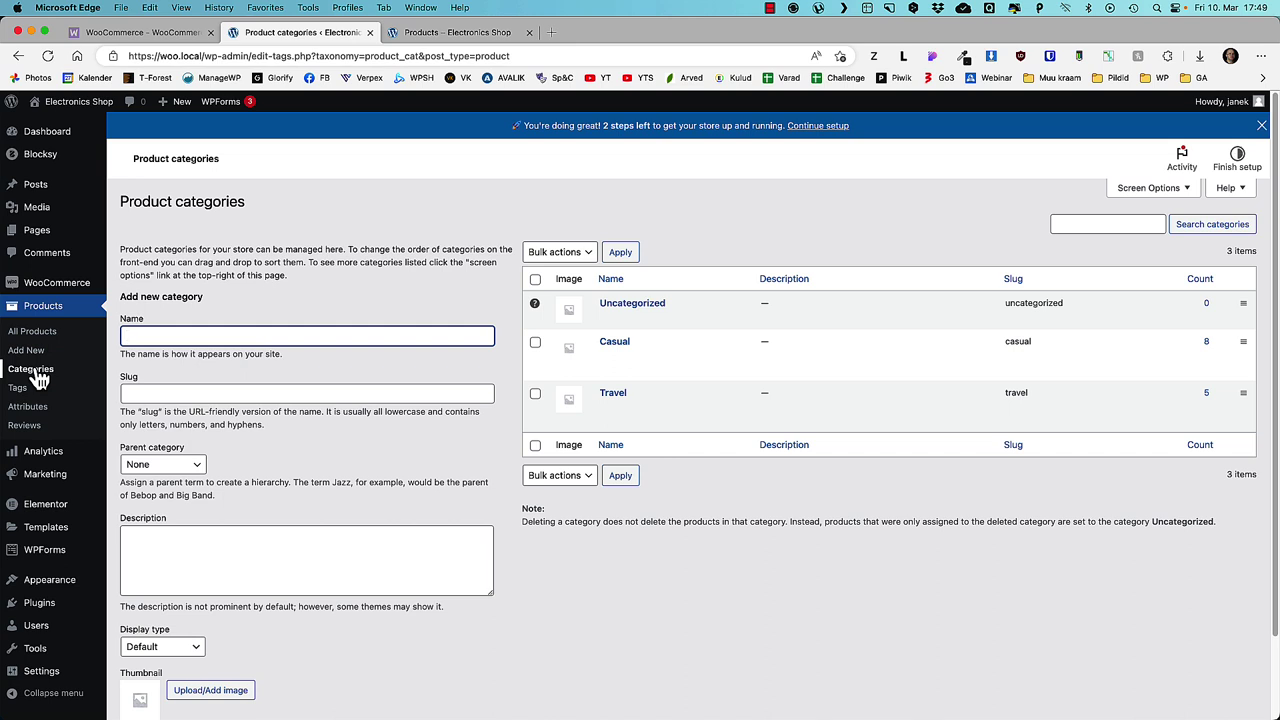
pyautogui.press('Return')
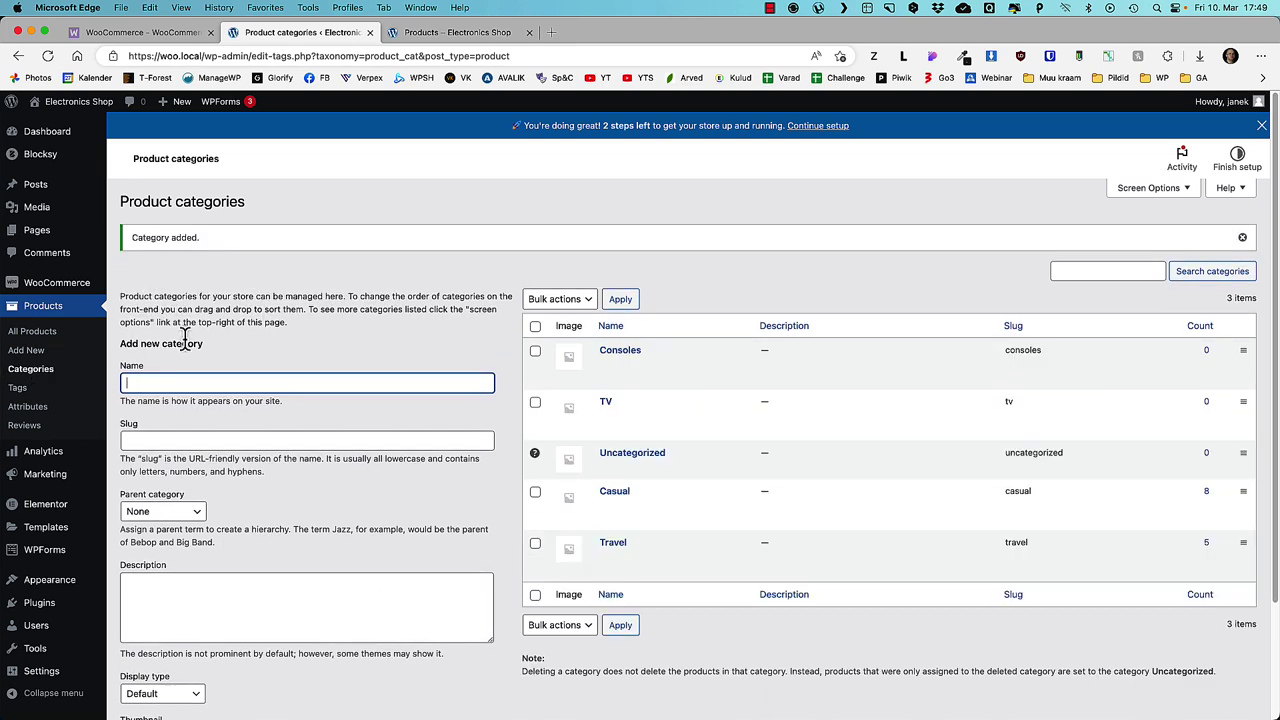
pyautogui.scroll(-2, 850, 345)
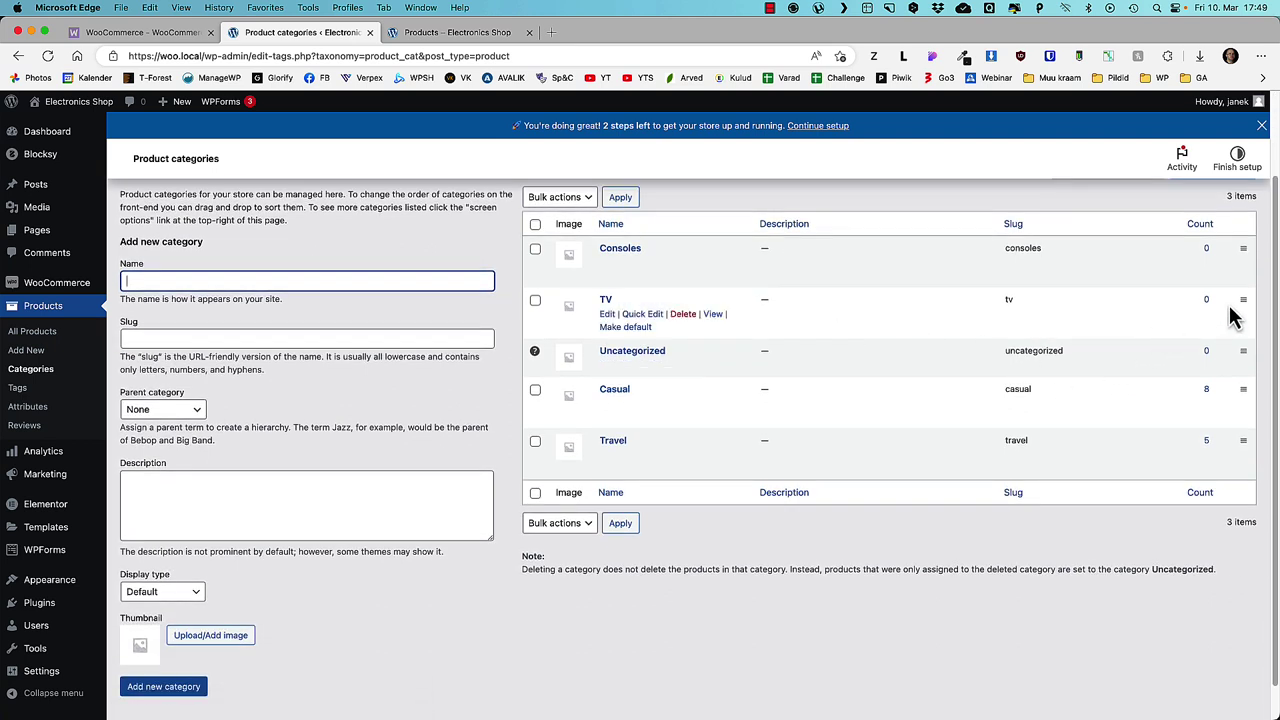
pyautogui.moveTo(1243, 295); pyautogui.dragTo(1234, 246)
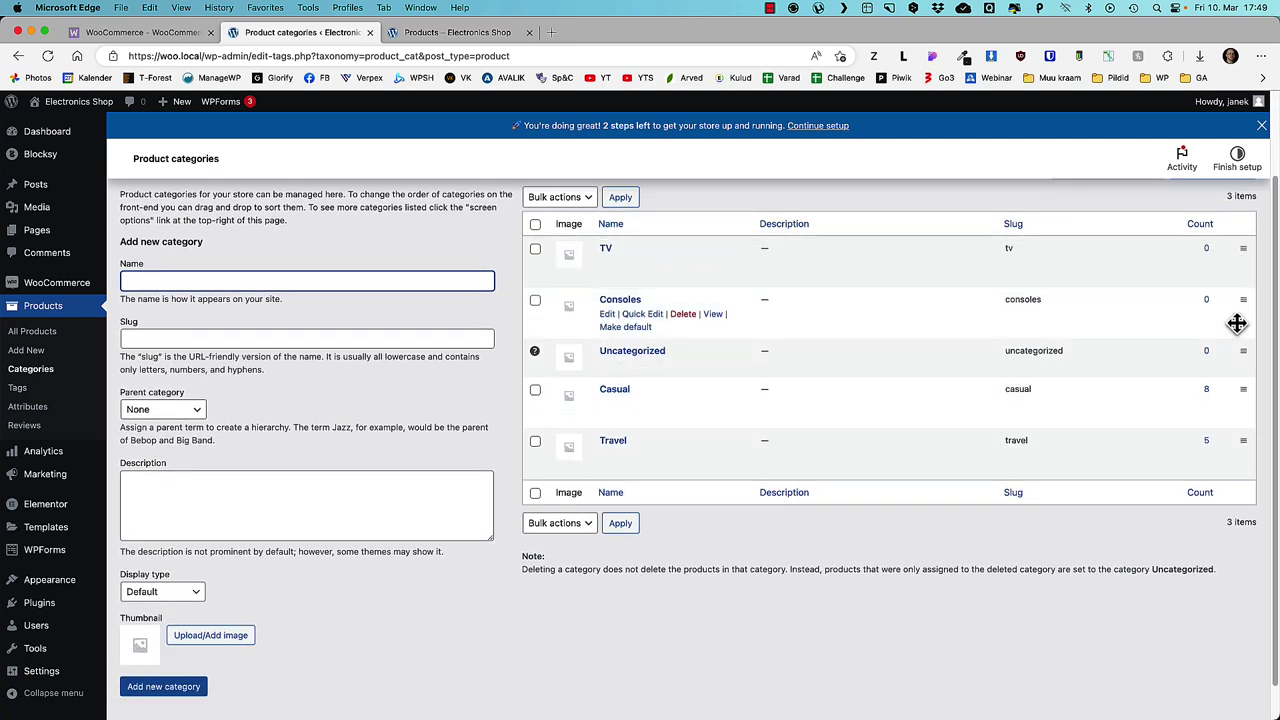
pyautogui.moveTo(1240, 350); pyautogui.dragTo(1223, 460)
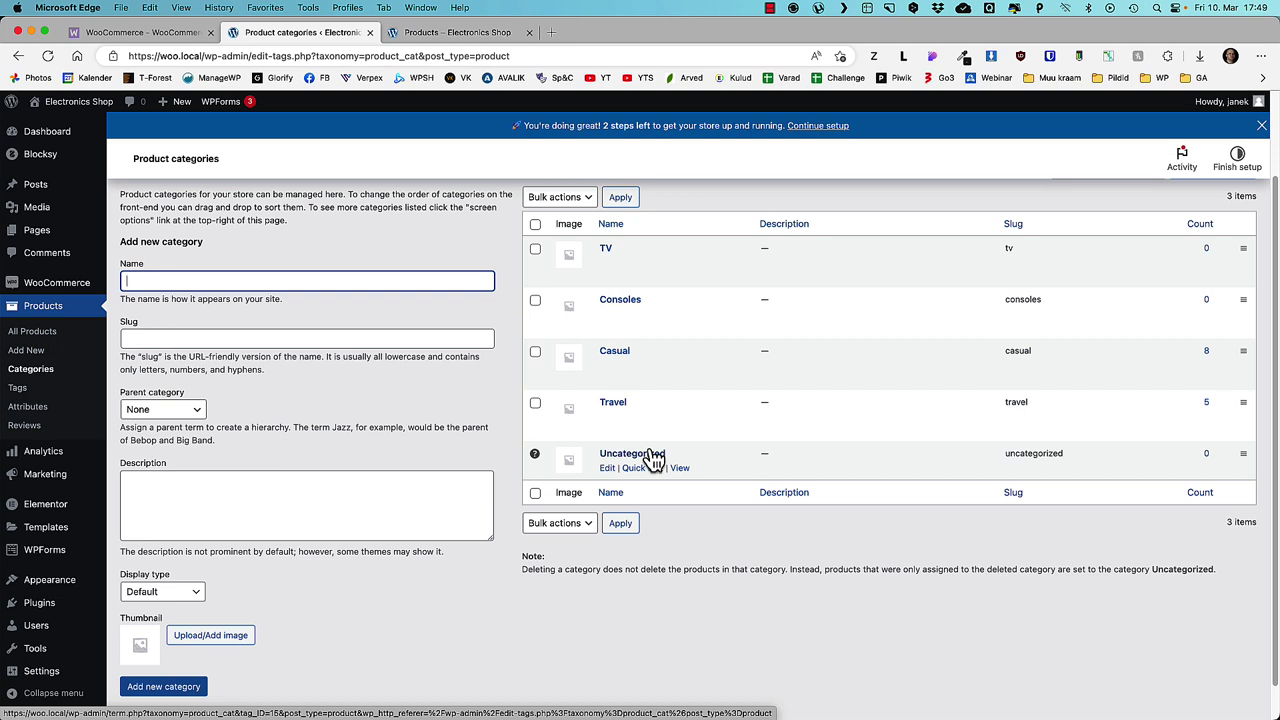
# - Make TV the default product category and delete Uncategorized
pyautogui.click(755, 205)
pyautogui.moveTo(623, 271)
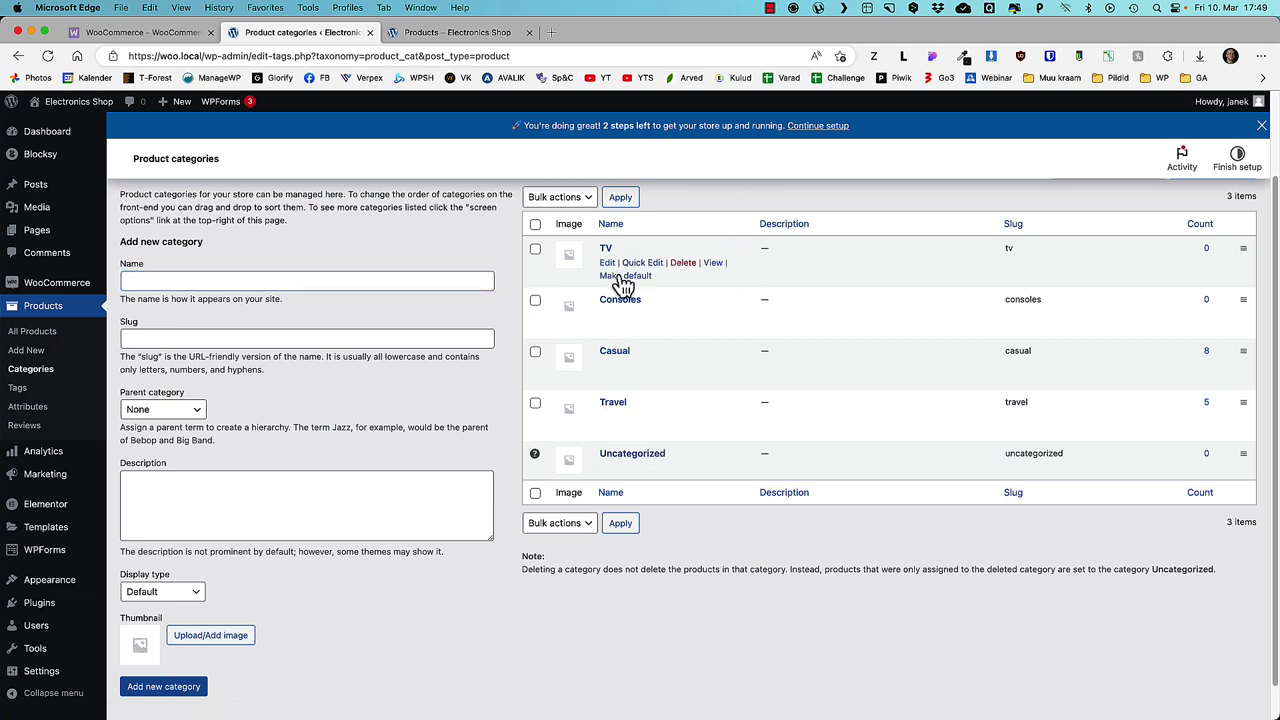
pyautogui.click(621, 277)
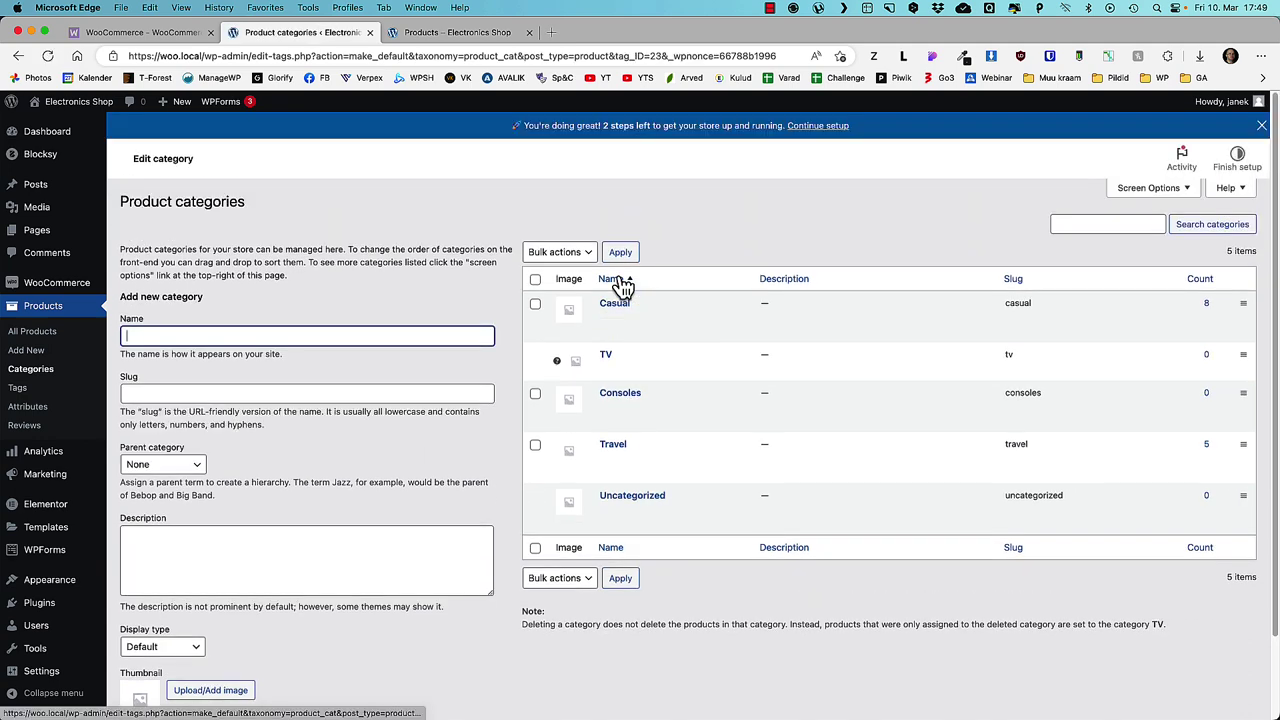
pyautogui.moveTo(653, 526)
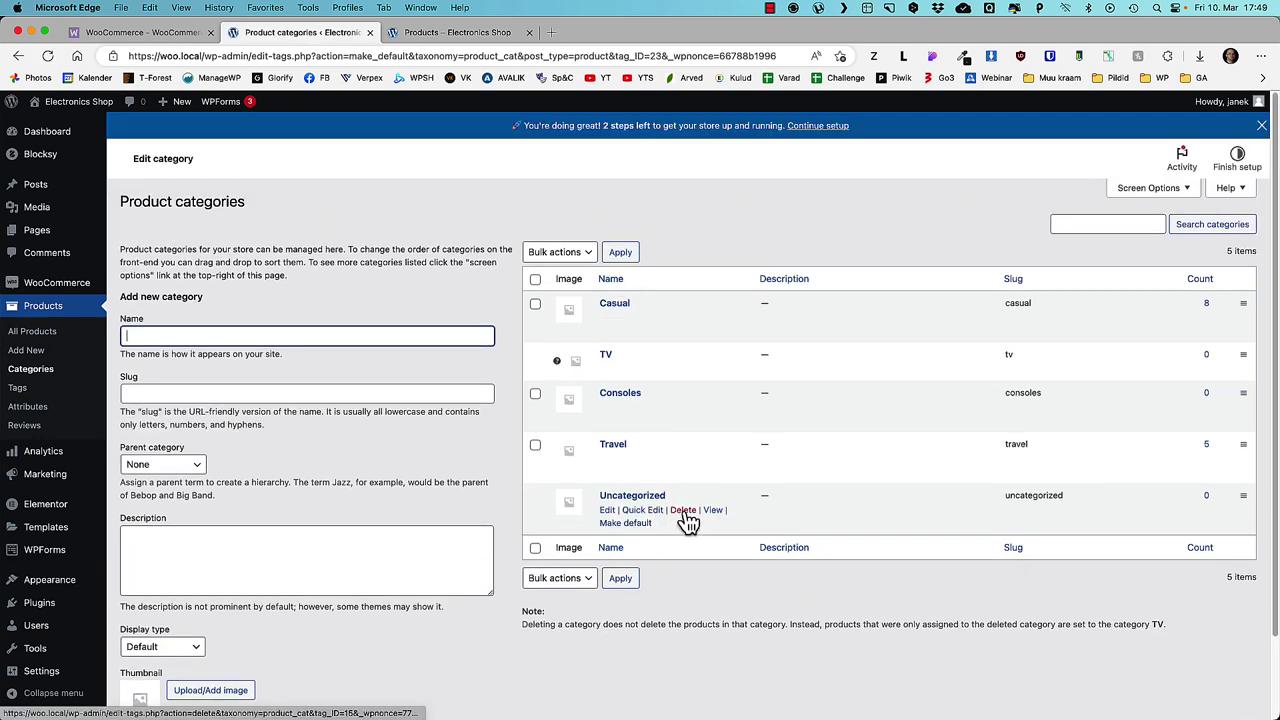
pyautogui.click(688, 522)
pyautogui.click(757, 160)
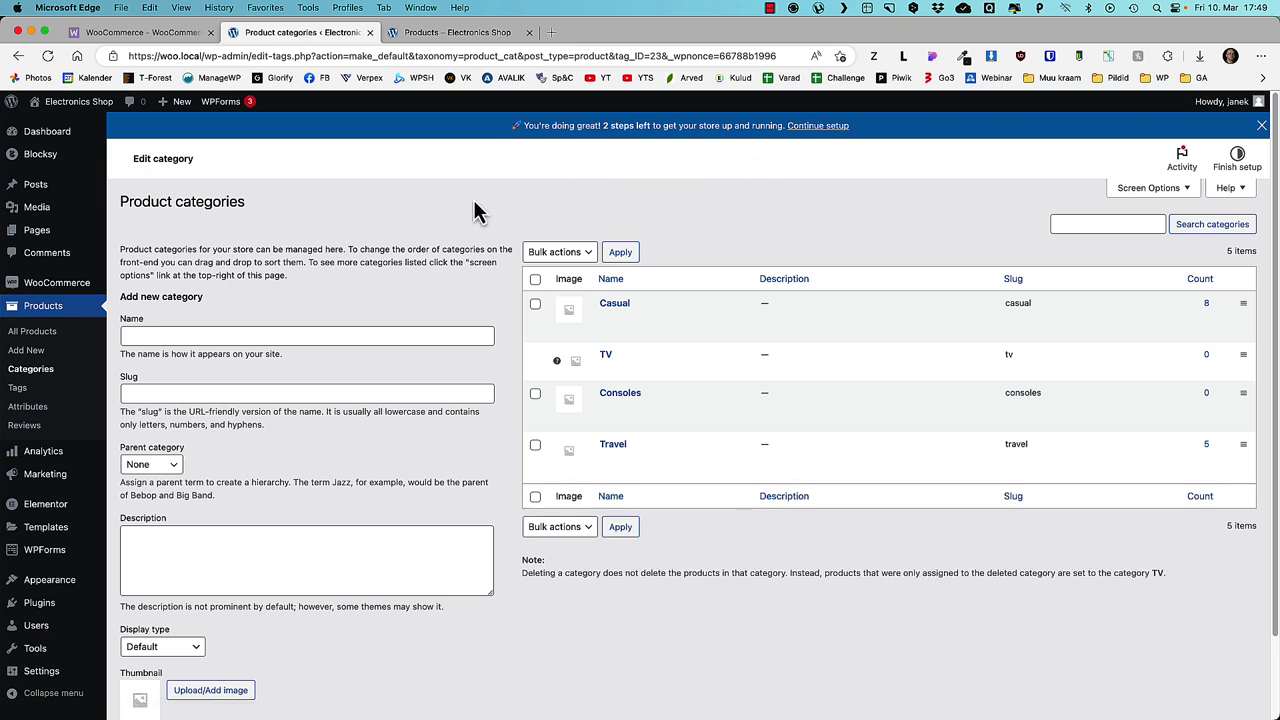
pyautogui.click(18, 388)
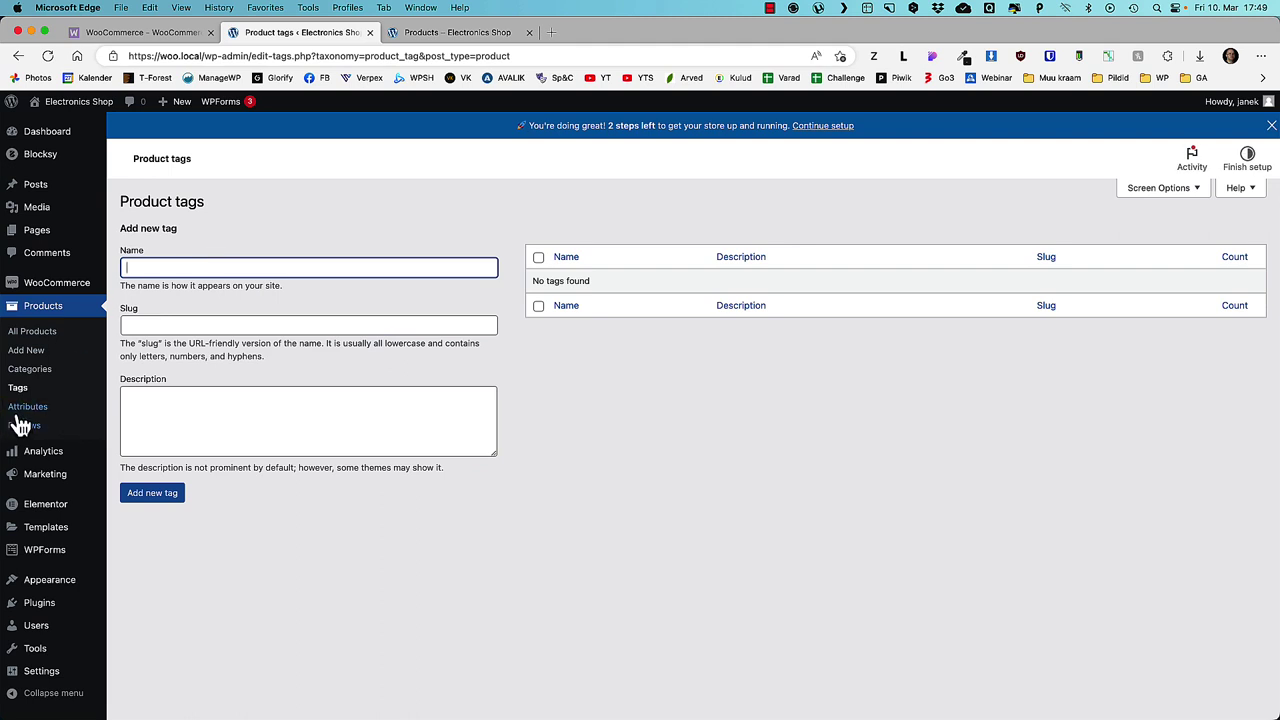
# - Create a new product attribute named Color
pyautogui.click(28, 407)
pyautogui.click(175, 300)
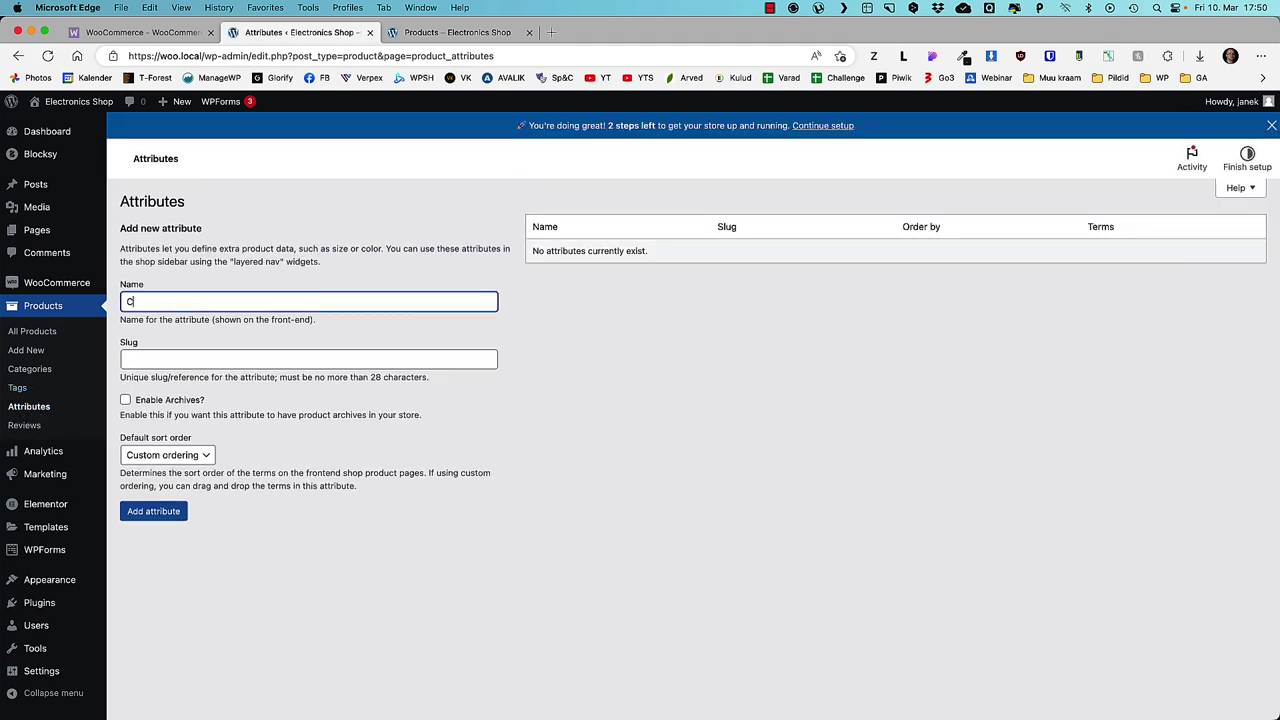
pyautogui.press('Return')
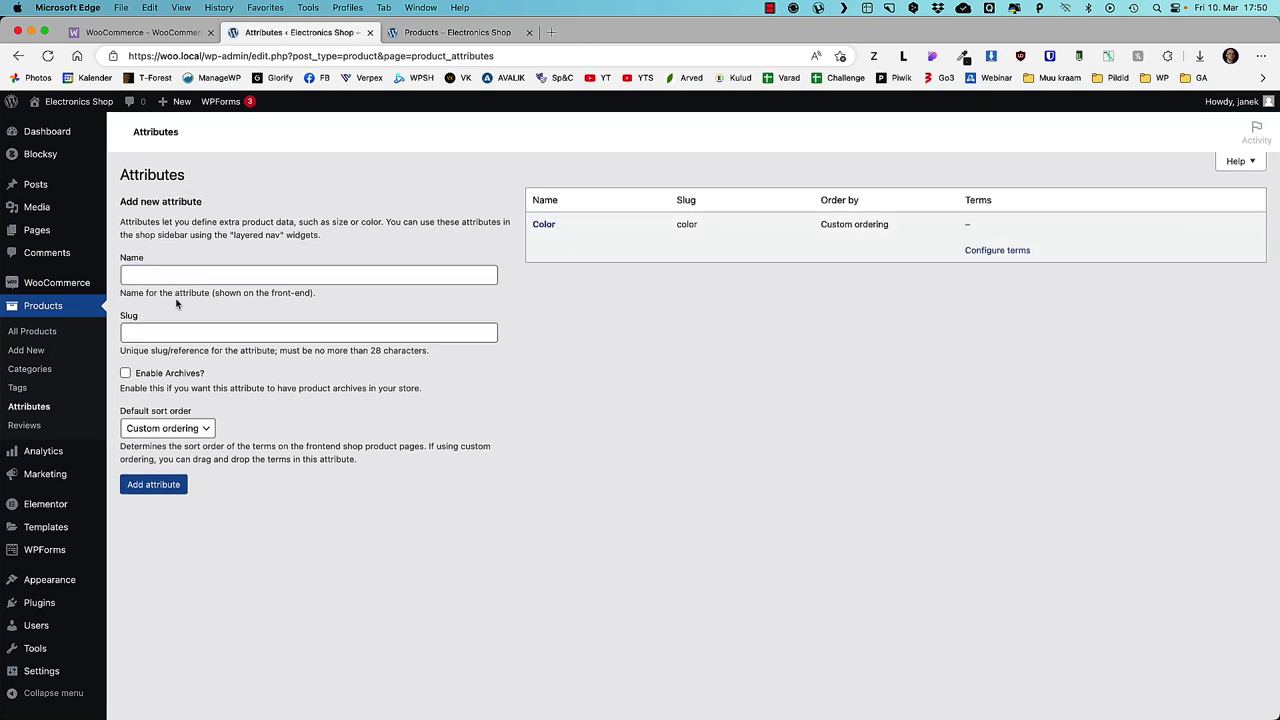
# - Add Color terms Red, Yellow and Blue, then reorder them Yellow, Red, Blue
pyautogui.click(541, 255)
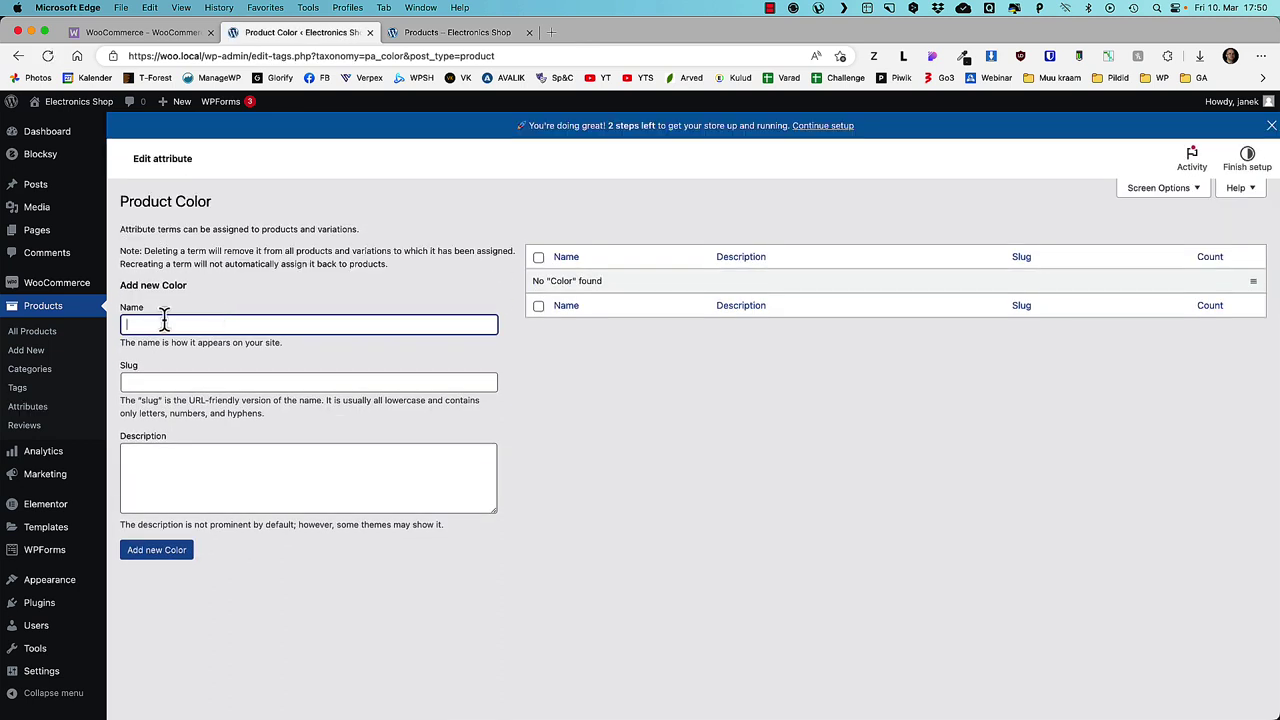
pyautogui.press('Return')
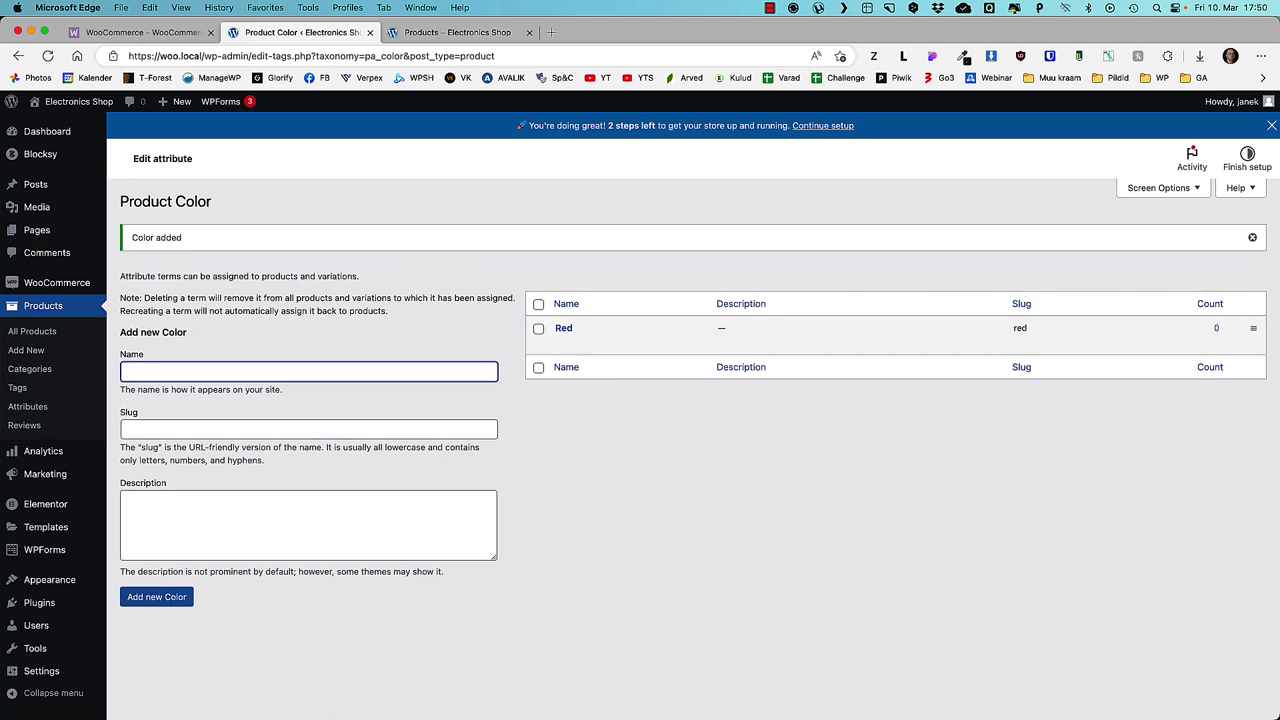
pyautogui.write('Yellow')
pyautogui.press('Return')
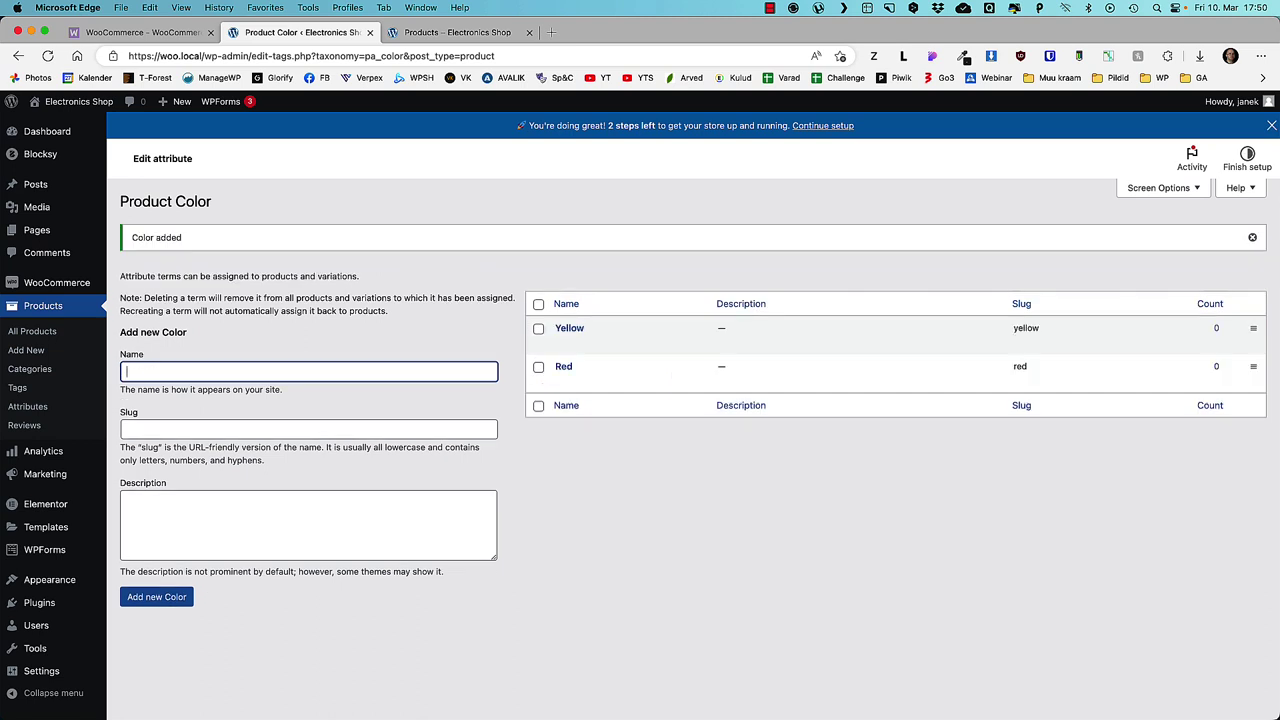
pyautogui.write('Blue')
pyautogui.press('Return')
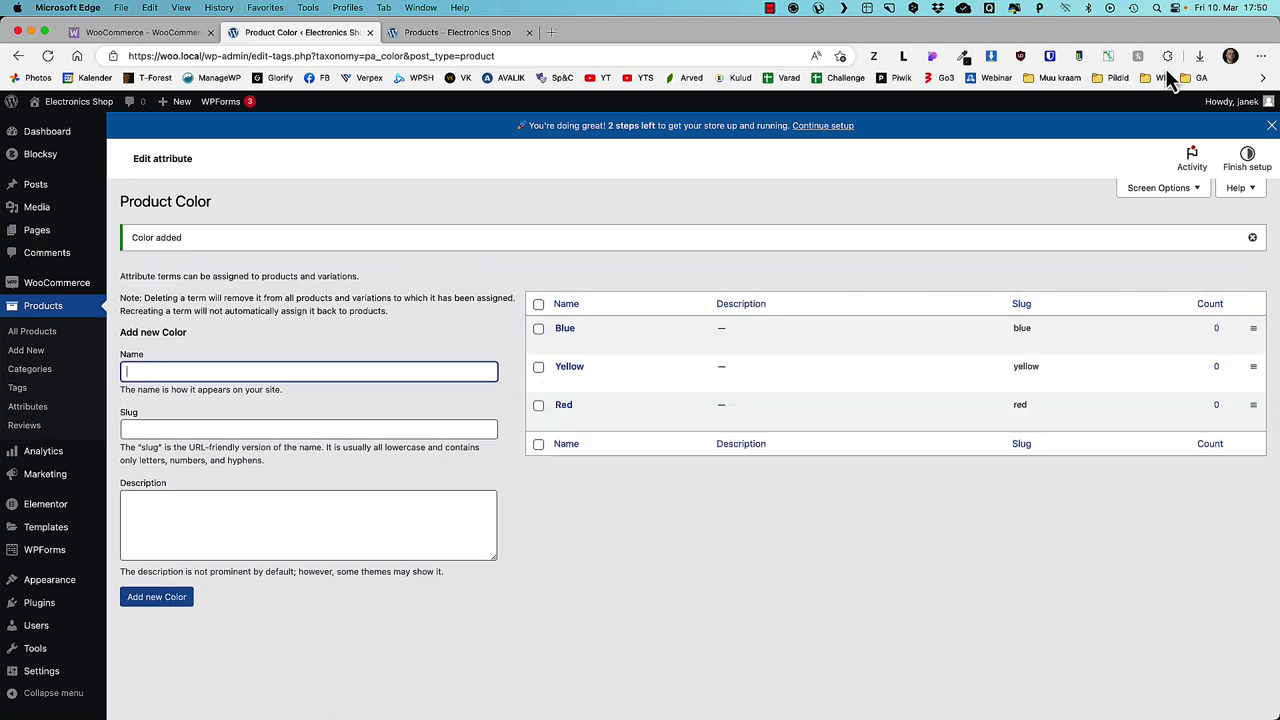
pyautogui.moveTo(1252, 369); pyautogui.dragTo(1249, 409)
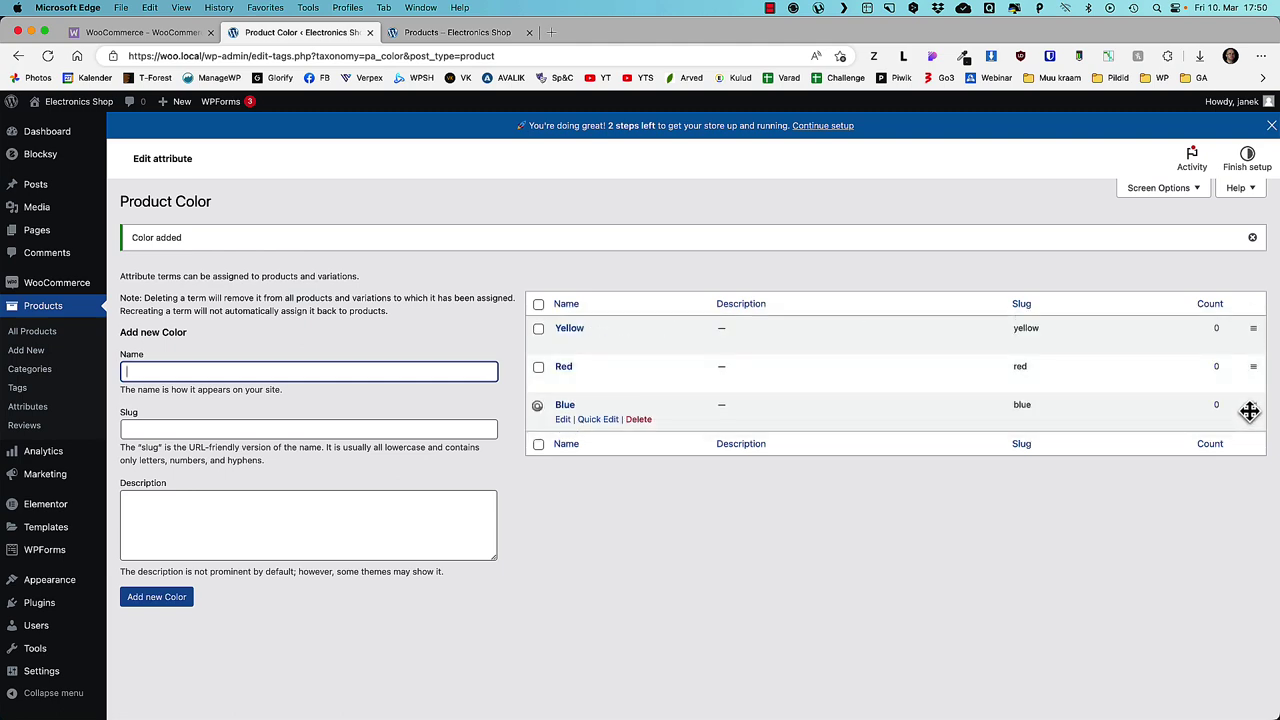
pyautogui.click(35, 339)
# - Name the new product Sony TV ABC123 and paste generated lorem ipsum into its description
pyautogui.click(30, 351)
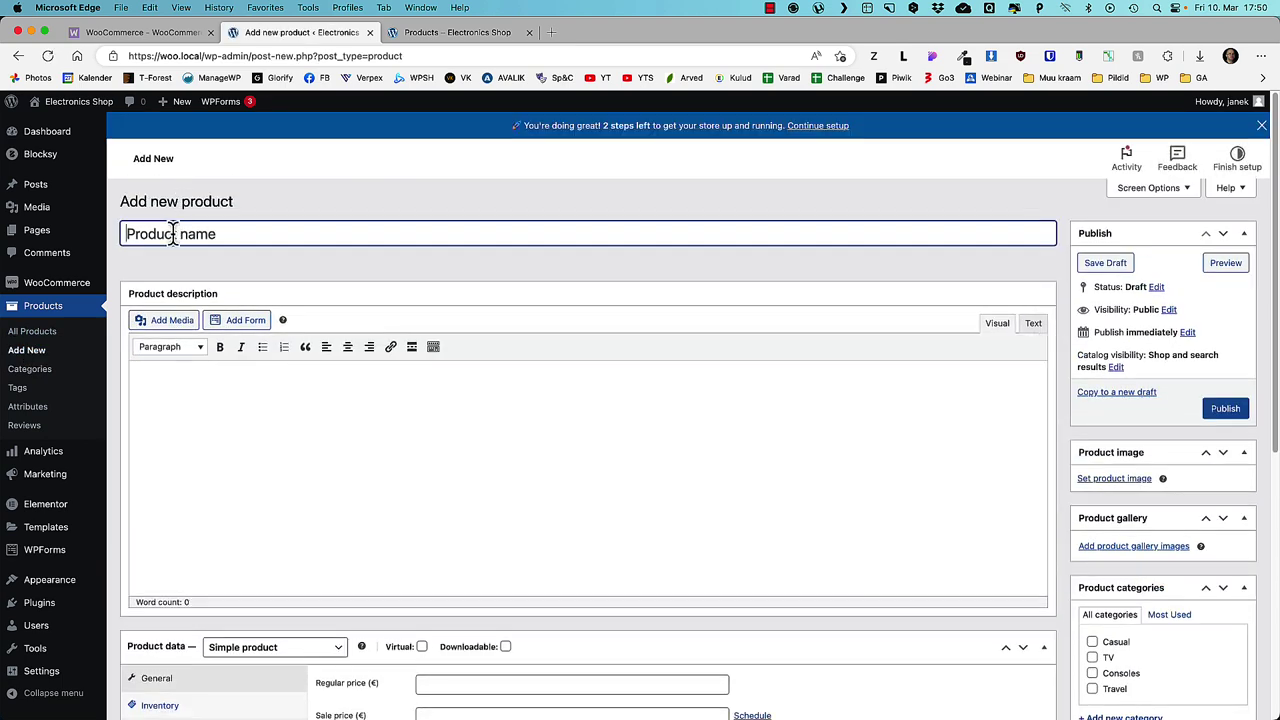
pyautogui.write('Sony TV ABC123')
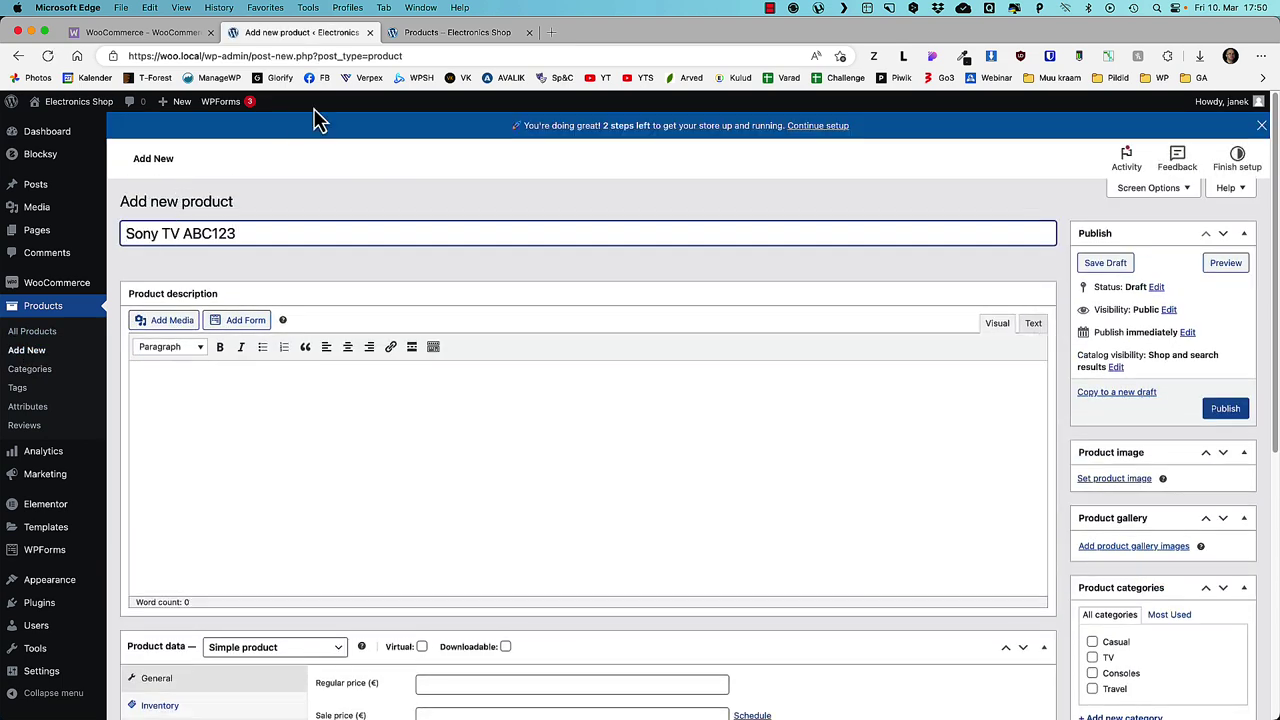
pyautogui.scroll(-5, 634, 431)
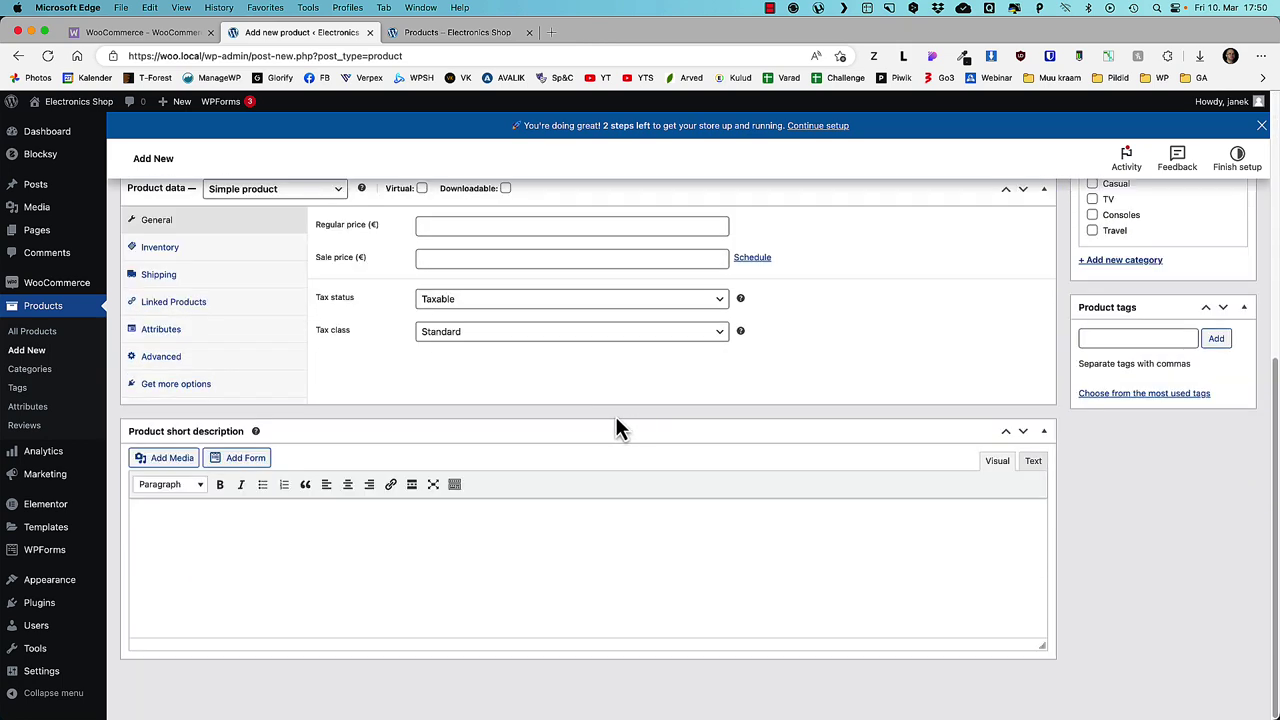
pyautogui.moveTo(579, 429); pyautogui.dragTo(590, 300)
pyautogui.scroll(2, 610, 400)
pyautogui.scroll(3, 624, 437)
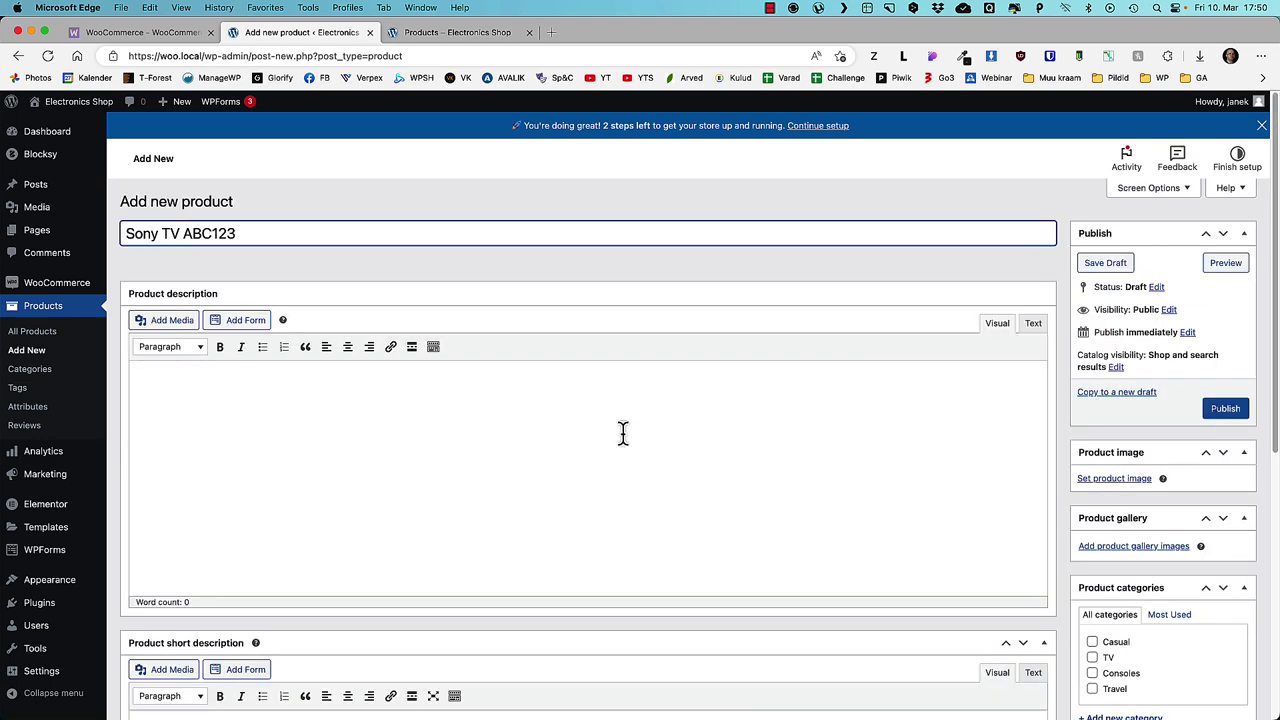
pyautogui.click(903, 55)
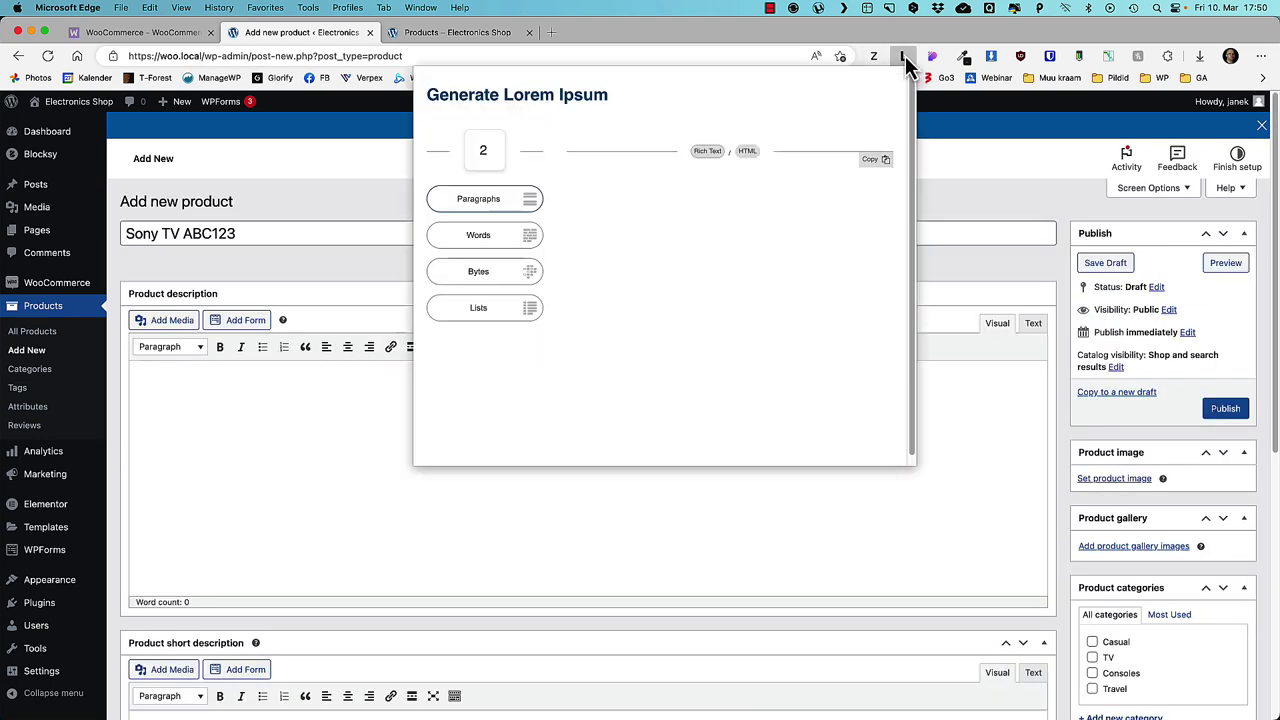
pyautogui.click(240, 395)
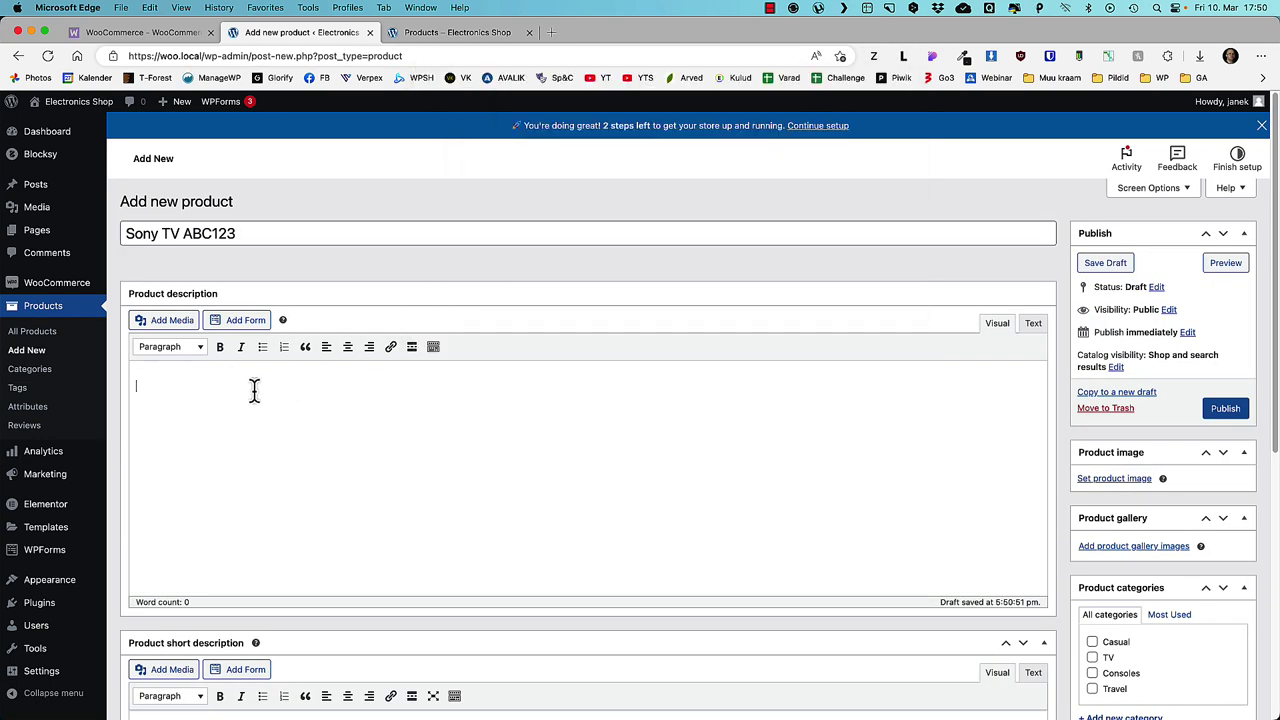
pyautogui.write('Lorem ipsum dolor sit amet, consectetur adipiscing elit libero placerat neque, dictumst aliquet ultrices habitant fusce leo curae sagittis taciti, phasellus sapien magna sem eros quis odio cubilia turpis. Proin quis interdum ullamcorper a sagittis nullam risus nascetur, odio nam elementum scelerisque aenean ridiculus ad tristique, placerat maecenas aliquet urna inceptos hendrerit blandit. Ridiculus potenti proin condimentum tincidunt tortor cubilia class habitant lectus fames ultricies fringilla, primis eros nam suspendisse augue vivamus ornare taciti lacinia gravida.  Massa dapibus vivamus aptent convallis mi purus volutpat suspendisse, nisi donec mattis ornare velit elementum lacus rhoncus tellus, faucibus parturient accumsan feugiat placerat scelerisque odio. Mauris porta primis faucibus tristique id fermentum vestibulum volutpat et inceptos netus tempus, tellus sociis mollis hendrerit dapibus cras maecenas habitasse tortor feugiat curae. Imperdiet mus varius enim cursus ultrices sociosqu vestibulum arcu potenti ultricies blandit eget fames, nisl gravida pulvinar rhoncus rutrum turpis aptent per eros est volutpat hendrerit.')
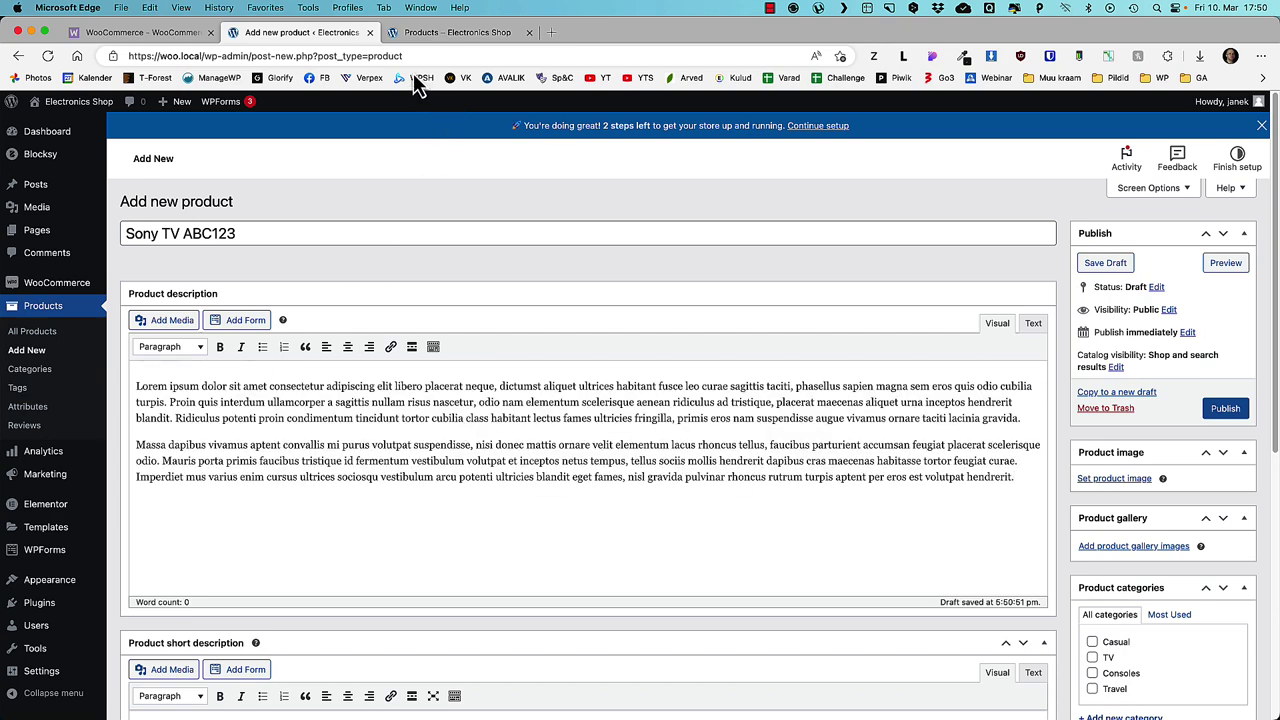
# - Check an existing product's page in the live shop, then return to the new product editor
pyautogui.click(434, 32)
pyautogui.scroll(-3, 526, 451)
pyautogui.click(524, 434)
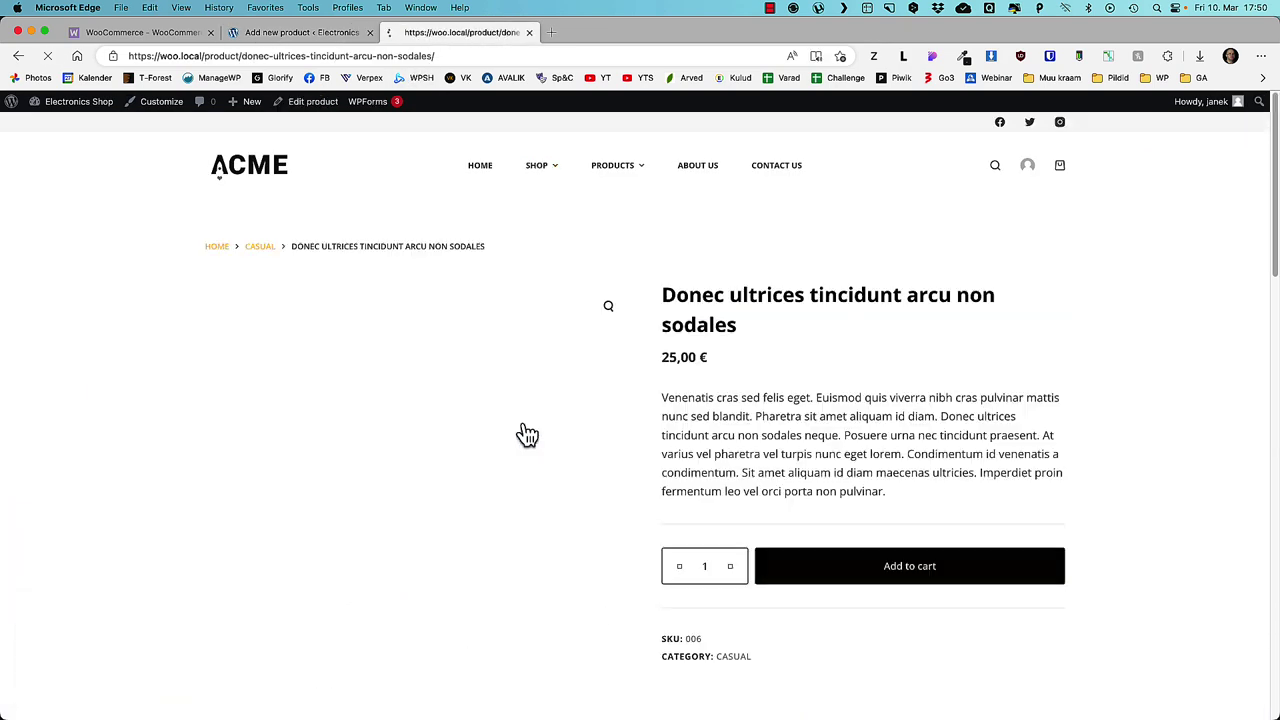
pyautogui.scroll(-1, 730, 400)
pyautogui.moveTo(909, 434); pyautogui.dragTo(652, 329)
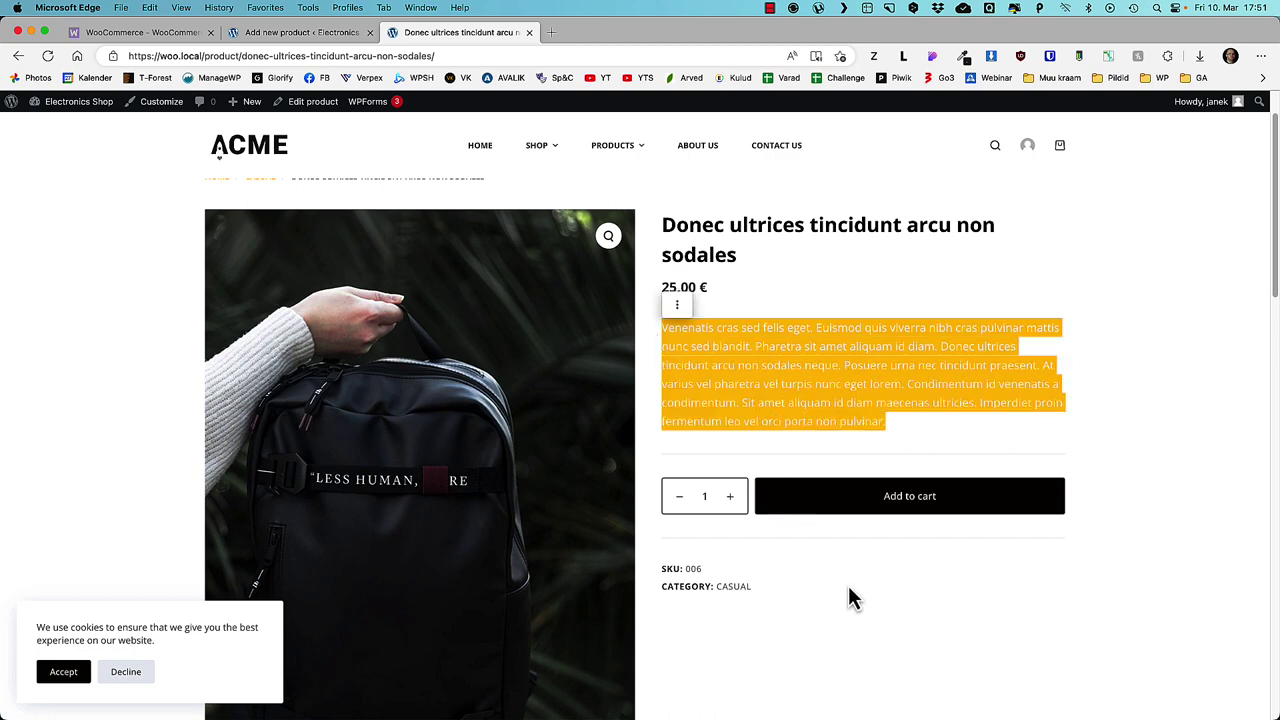
pyautogui.scroll(-10, 750, 540)
pyautogui.moveTo(653, 476); pyautogui.dragTo(146, 300)
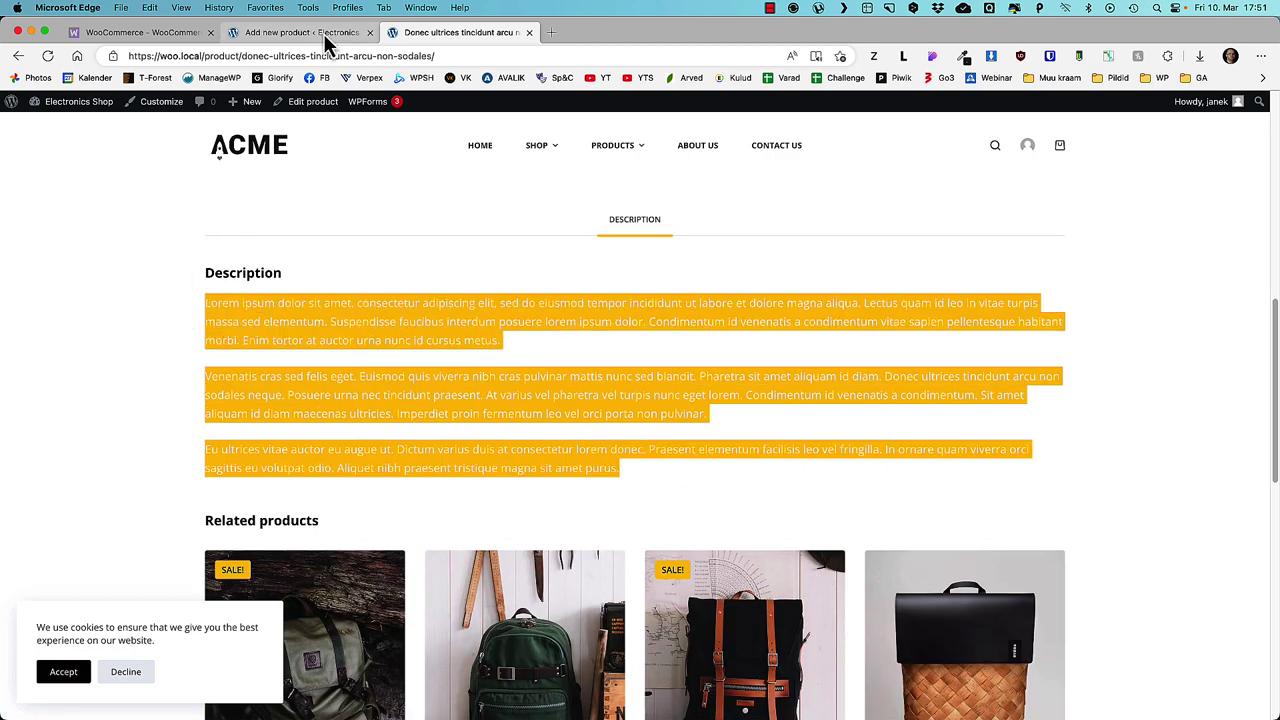
pyautogui.click(329, 36)
pyautogui.scroll(-5, 479, 447)
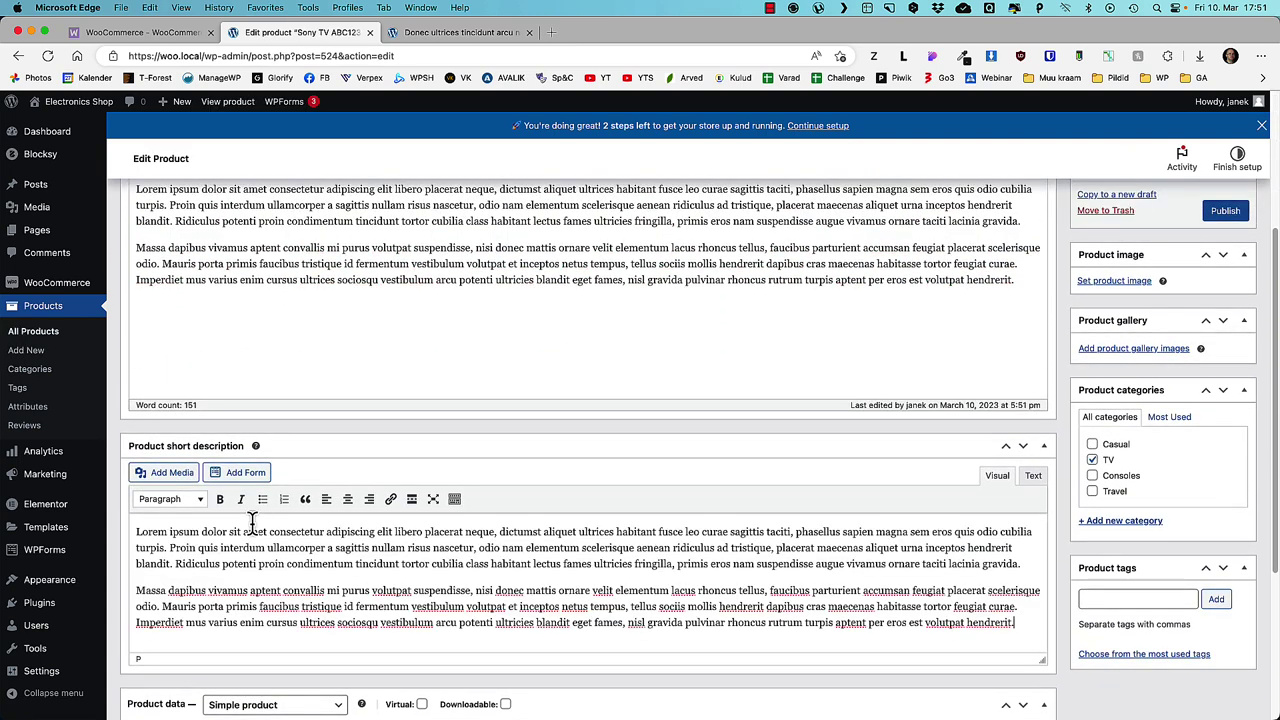
# - Cut the short description to one paragraph and set regular price 550, sale price 490
pyautogui.moveTo(1018, 565); pyautogui.dragTo(136, 531)
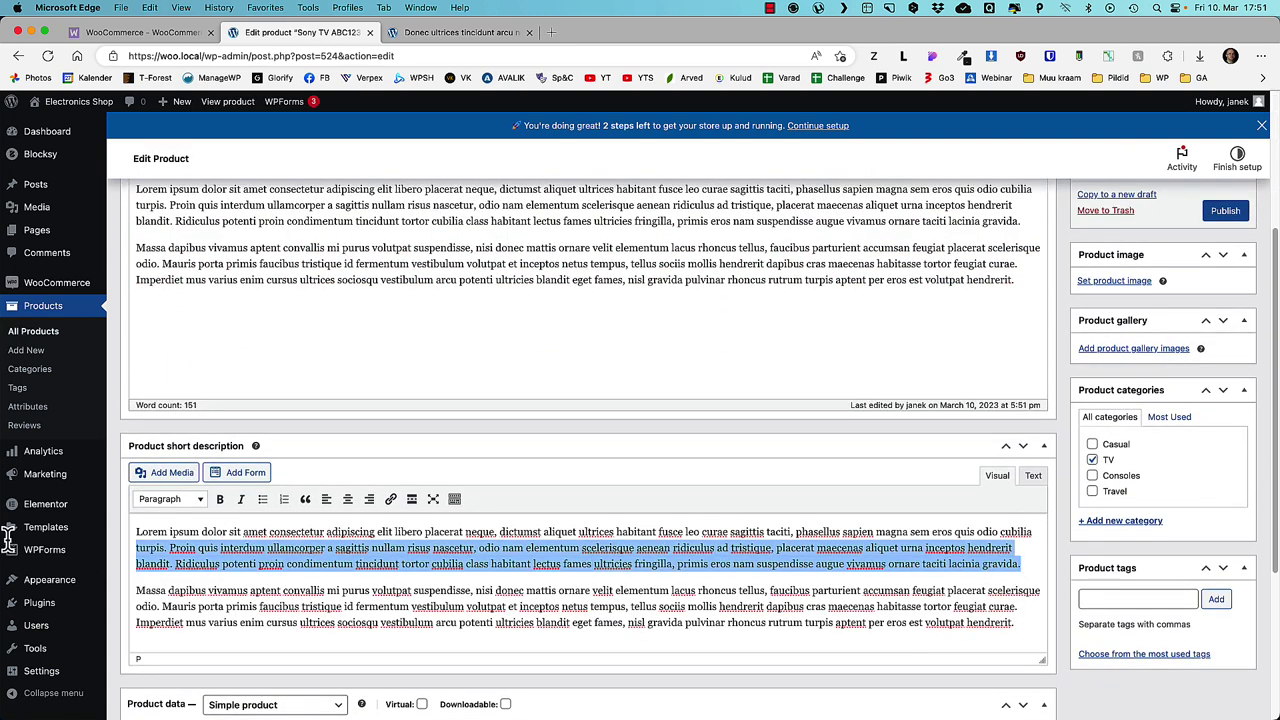
pyautogui.press('BackSpace')
pyautogui.scroll(-5, 443, 480)
pyautogui.click(444, 481)
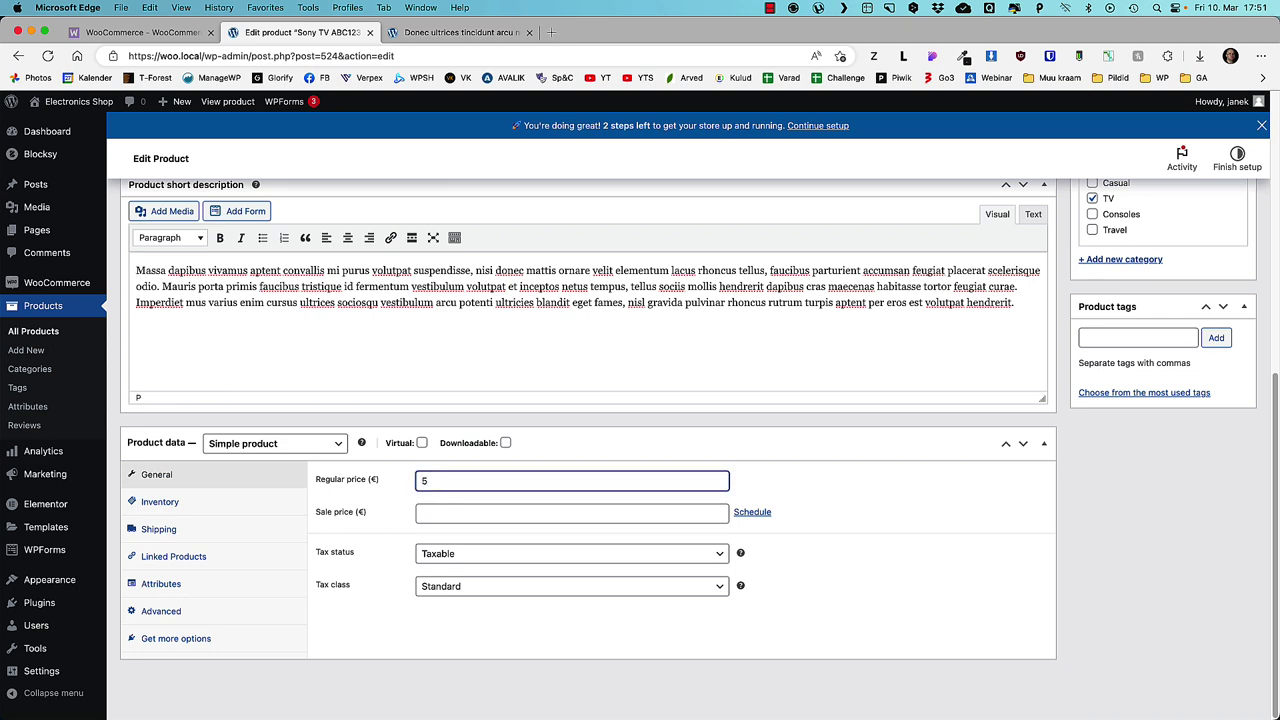
pyautogui.click(447, 513)
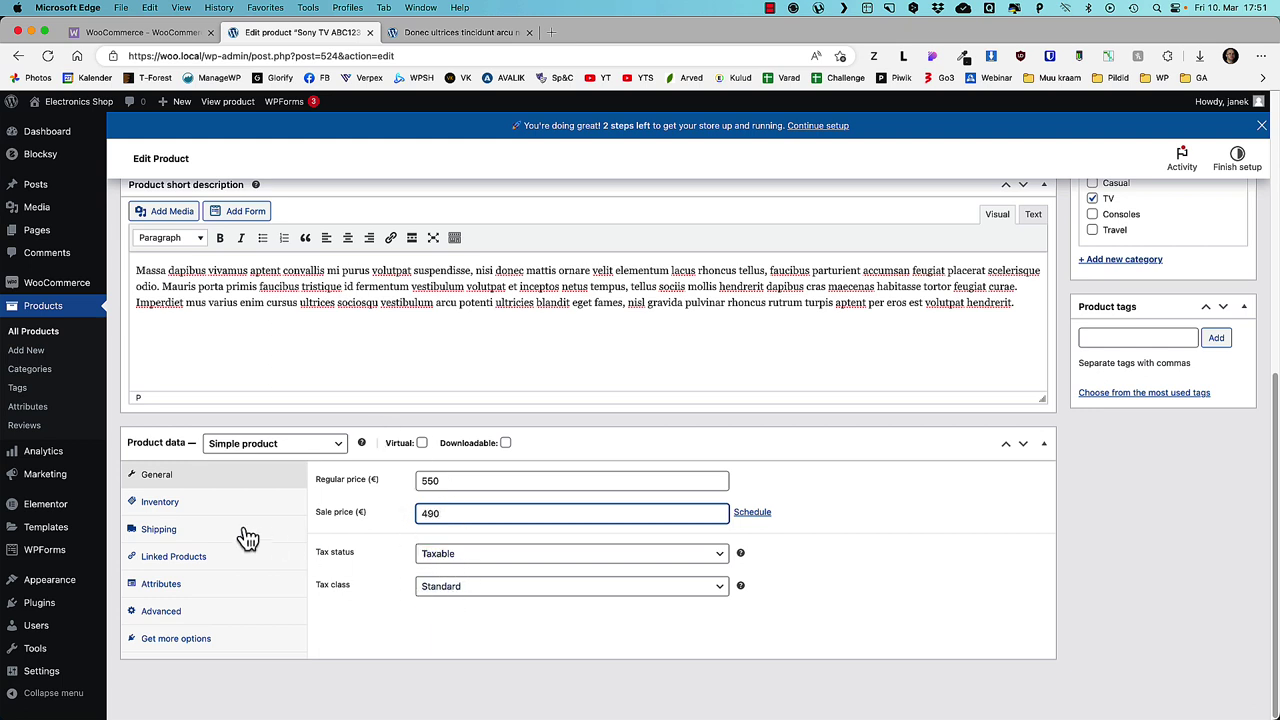
# - Schedule the sale to start 2023-03-19 and enter SKU ABC123 under Inventory
pyautogui.click(752, 513)
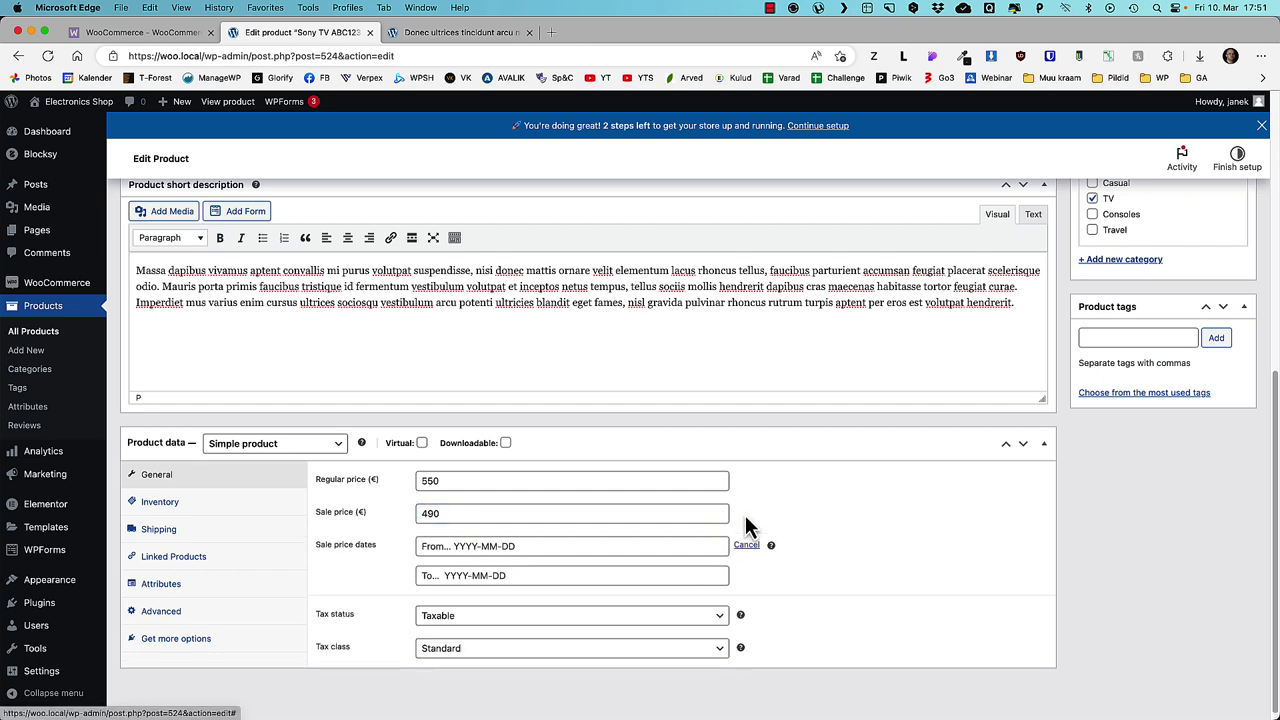
pyautogui.click(442, 546)
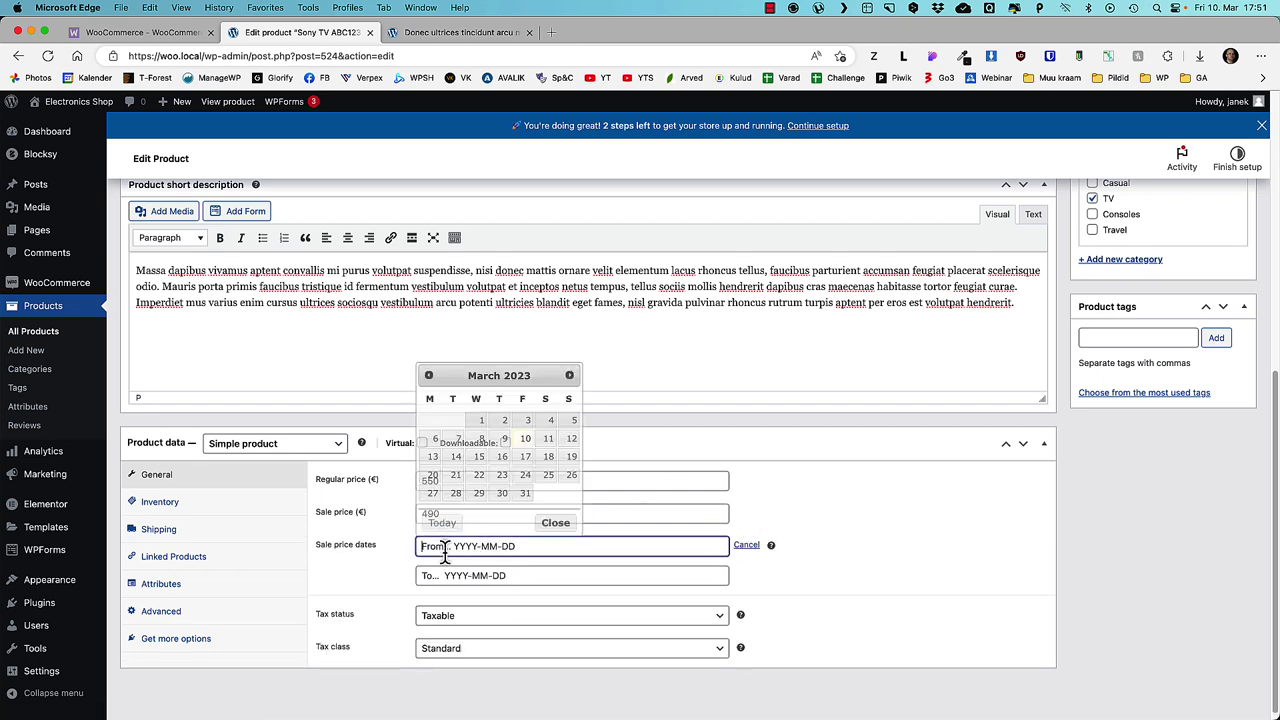
pyautogui.click(571, 457)
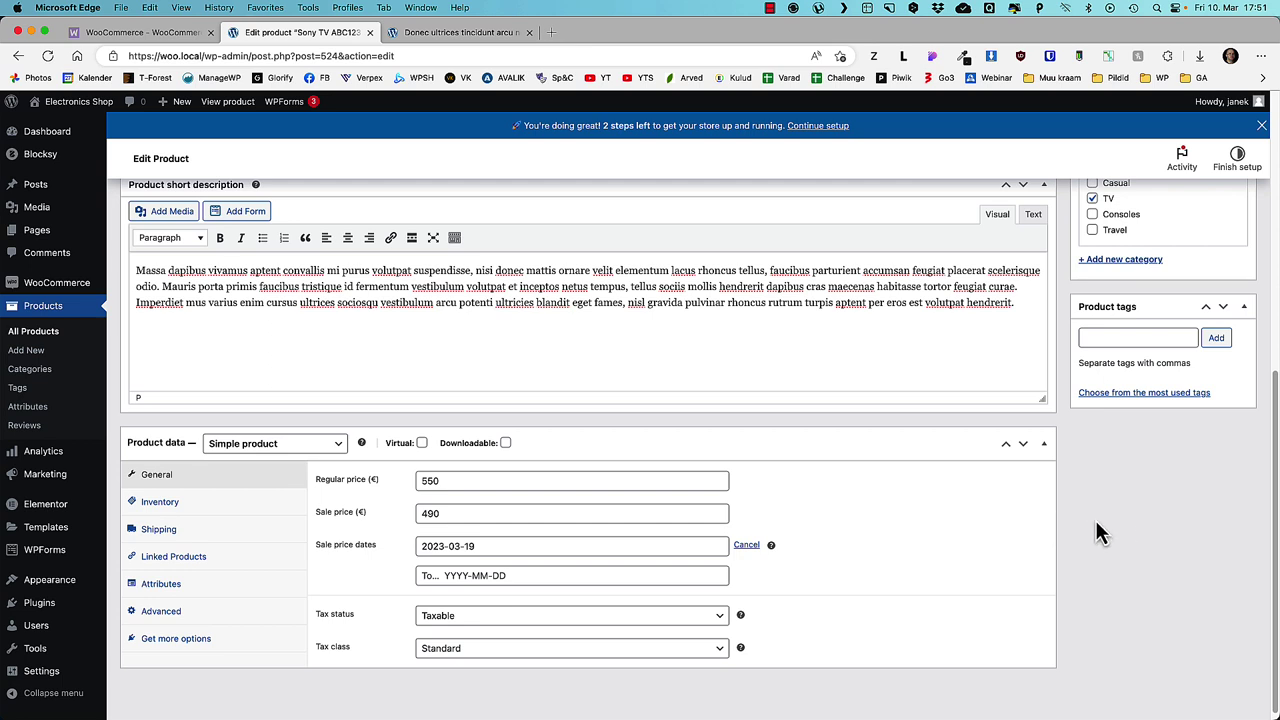
pyautogui.click(249, 501)
pyautogui.click(434, 480)
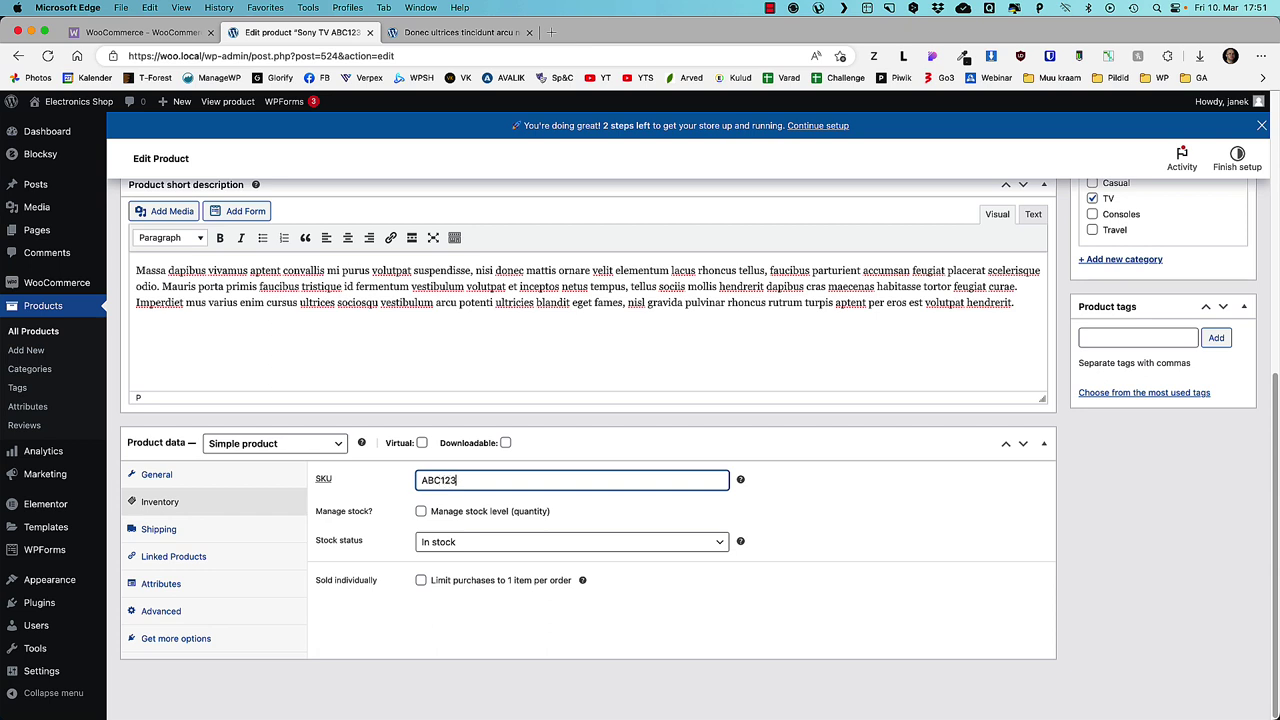
# - Enter SKU ABC123, track stock at 12 units, and allow backorders
pyautogui.write('ABC123')
pyautogui.click(421, 511)
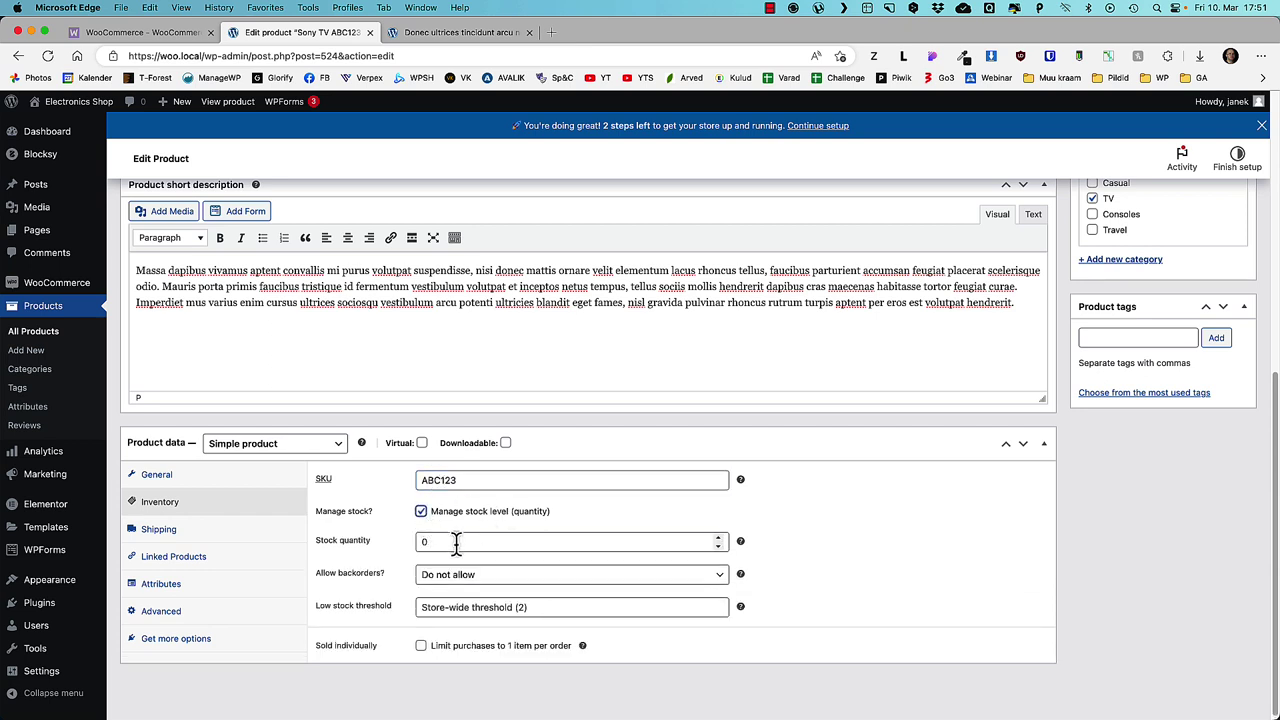
pyautogui.doubleClick(432, 541)
pyautogui.write('12')
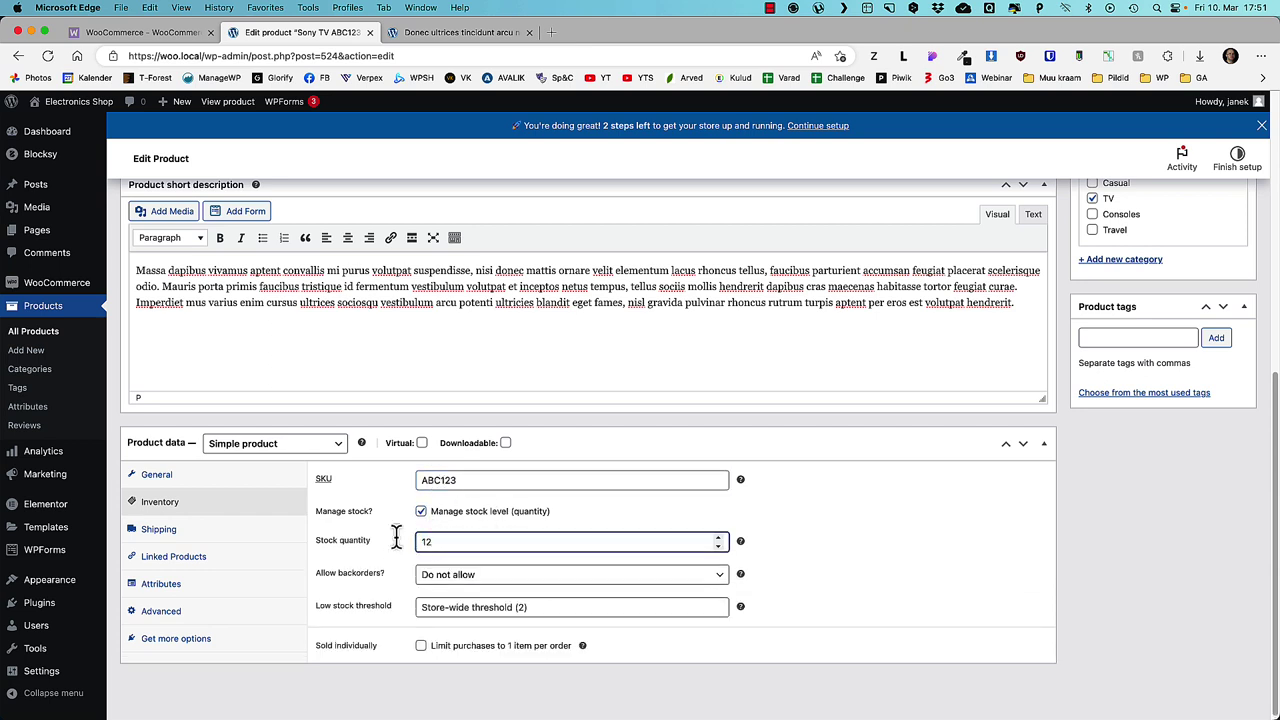
pyautogui.click(457, 583)
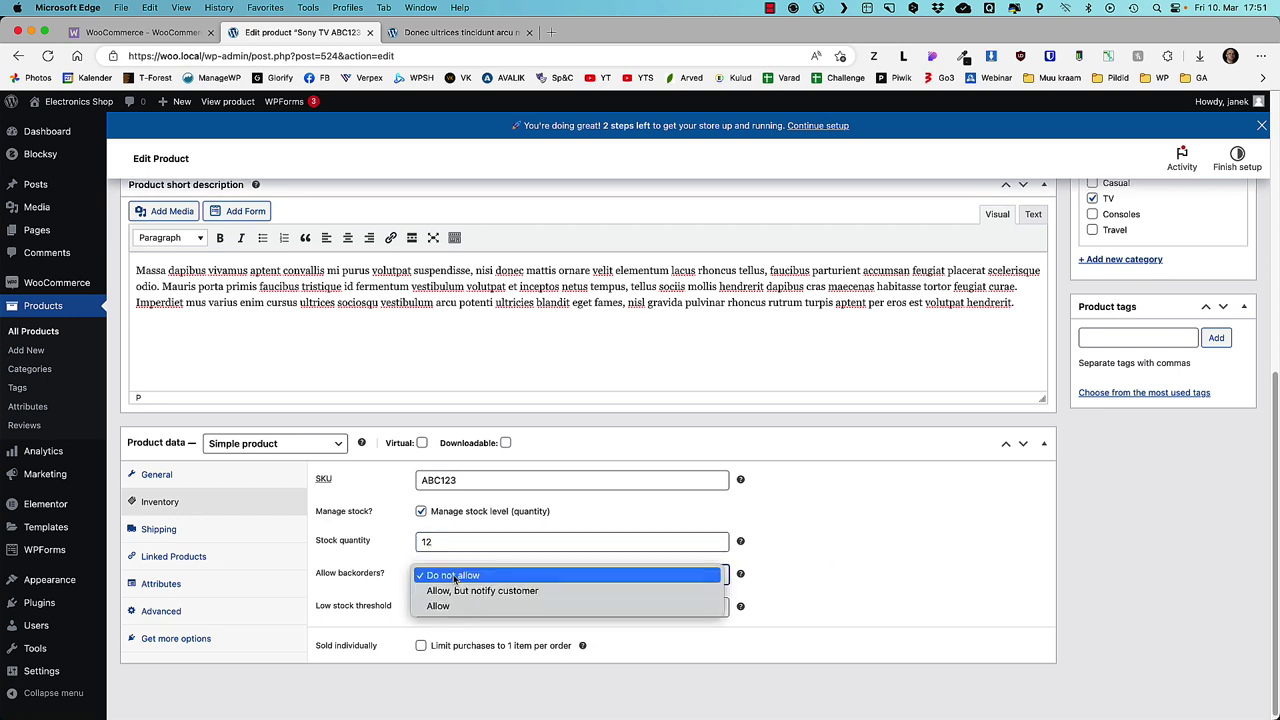
pyautogui.click(440, 607)
# - Set shipping weight 9 kg, dimensions 89×55×78 cm, and the Demo class shipping class
pyautogui.click(271, 530)
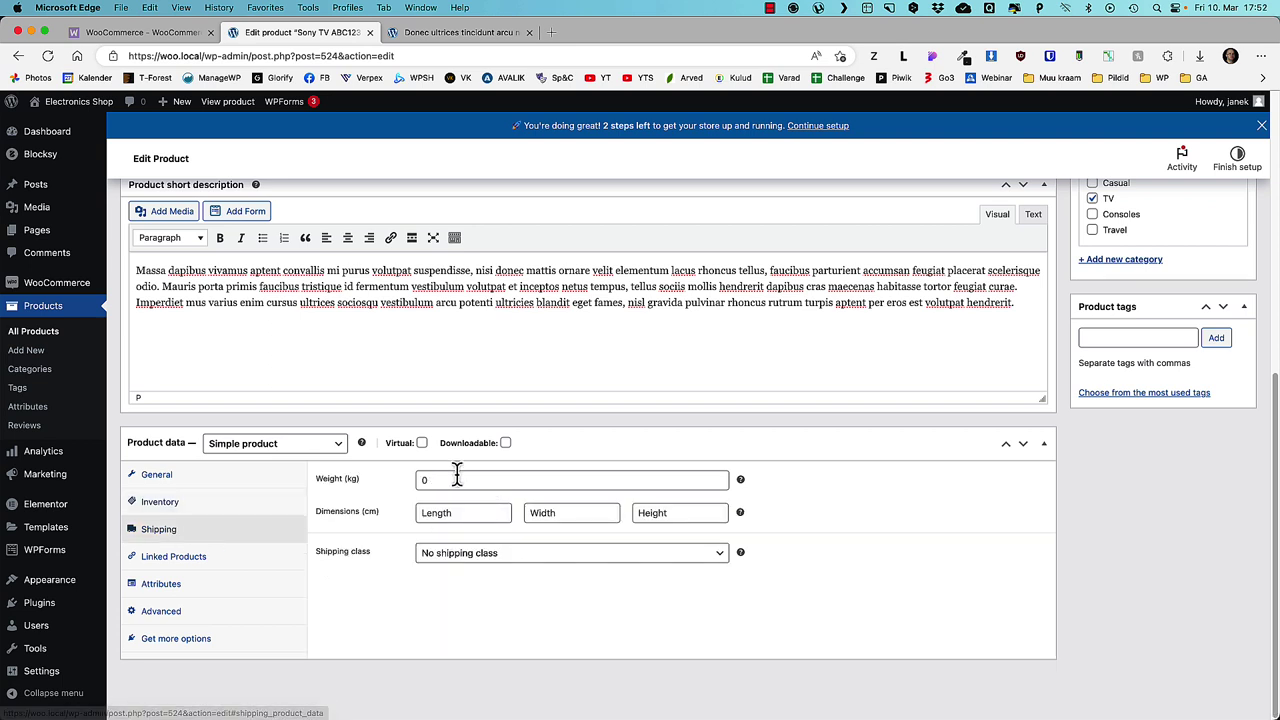
pyautogui.click(424, 480)
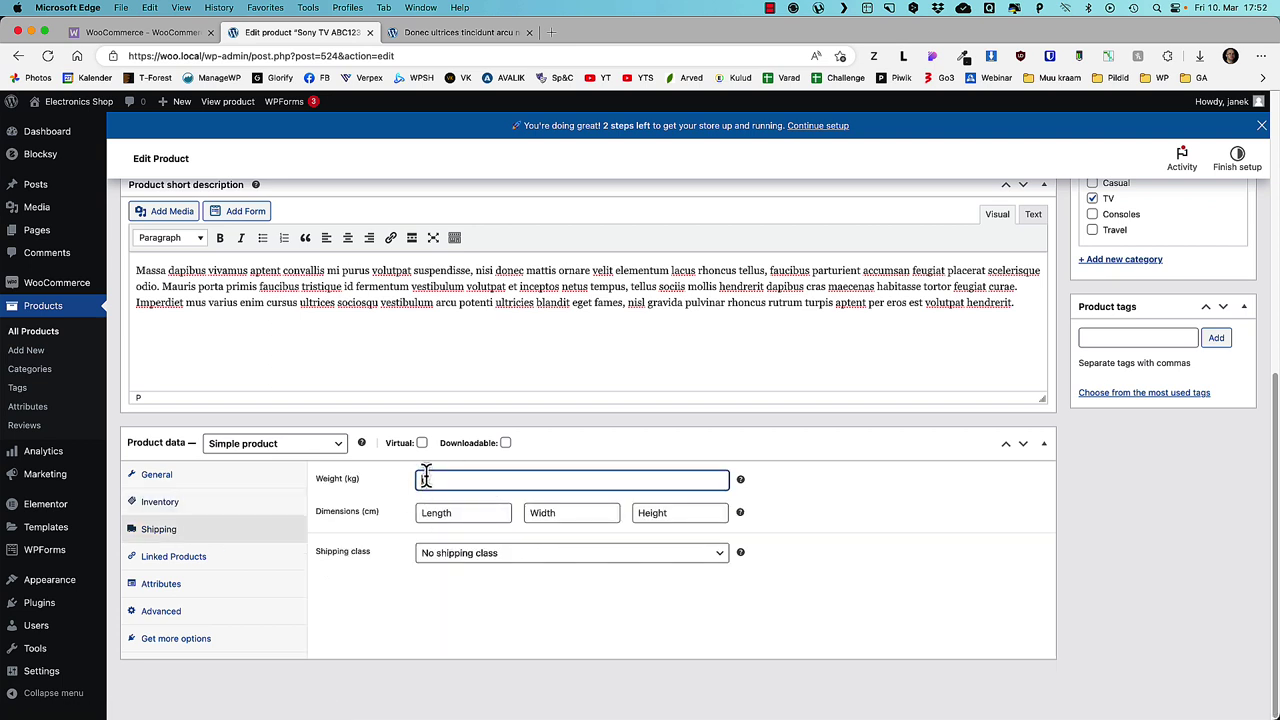
pyautogui.write('9')
pyautogui.click(459, 512)
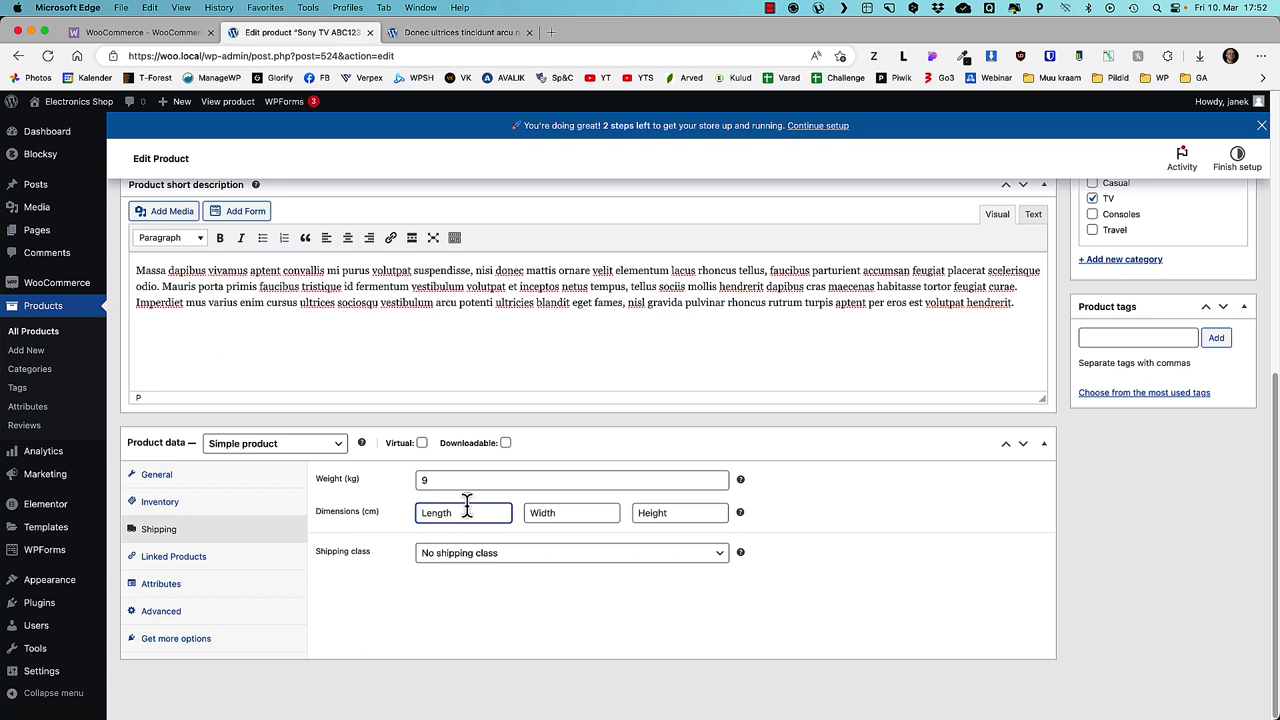
pyautogui.write('89')
pyautogui.click(582, 512)
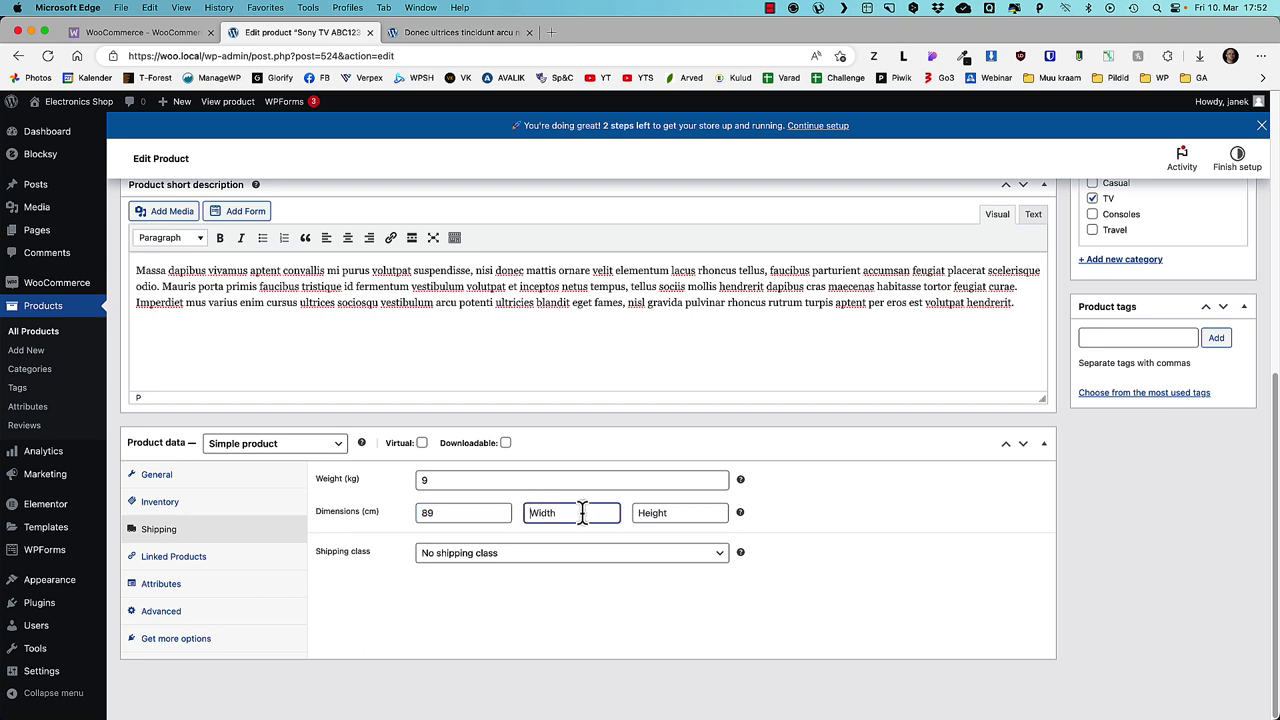
pyautogui.write('55')
pyautogui.click(639, 513)
pyautogui.write('78')
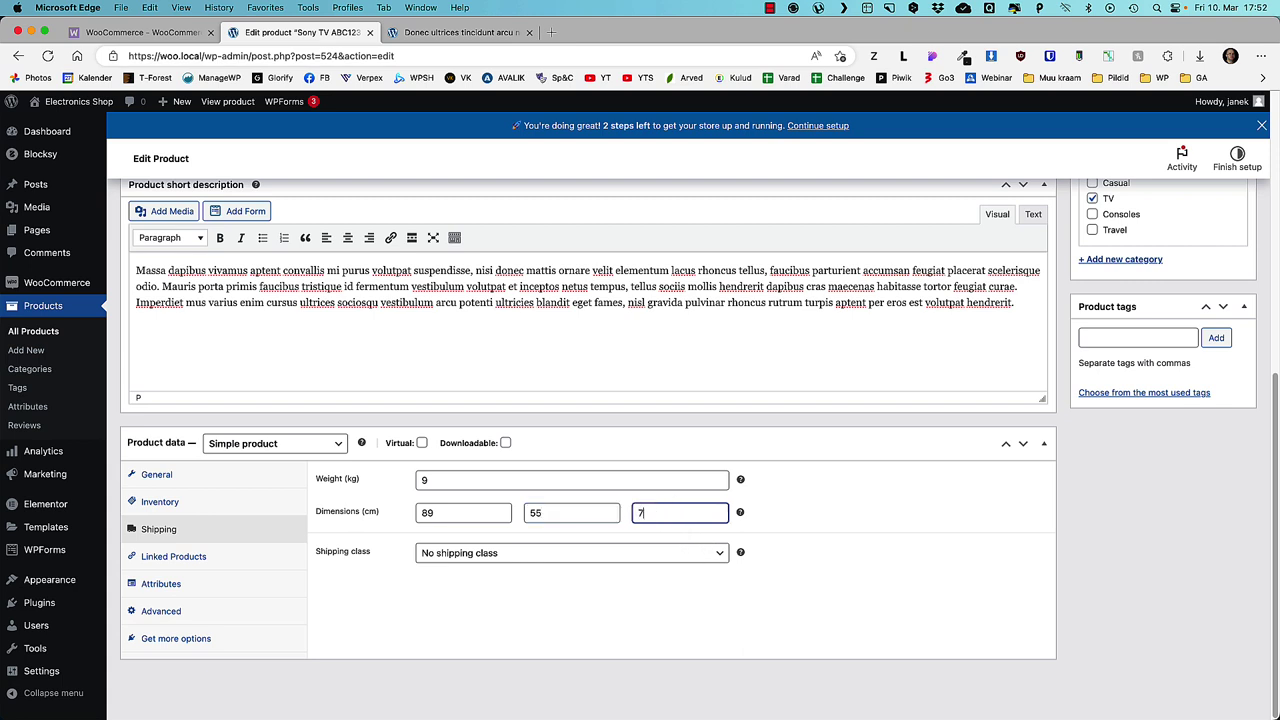
pyautogui.click(453, 553)
pyautogui.click(443, 569)
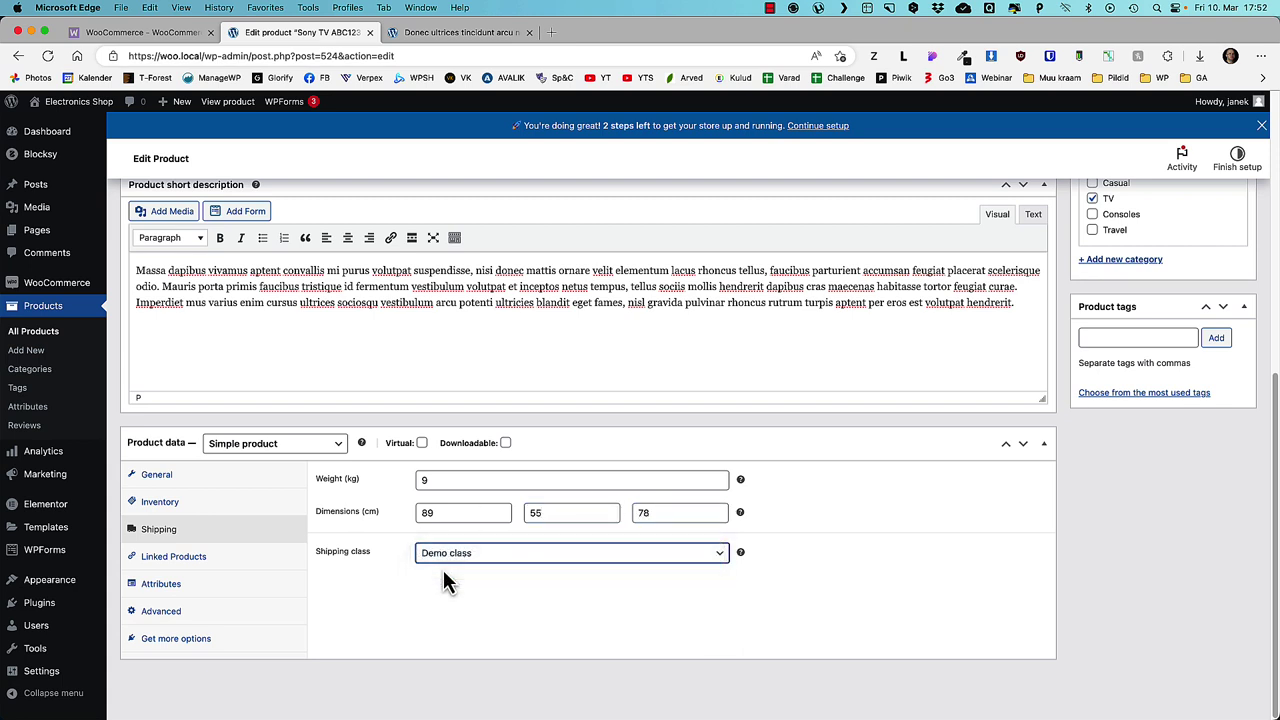
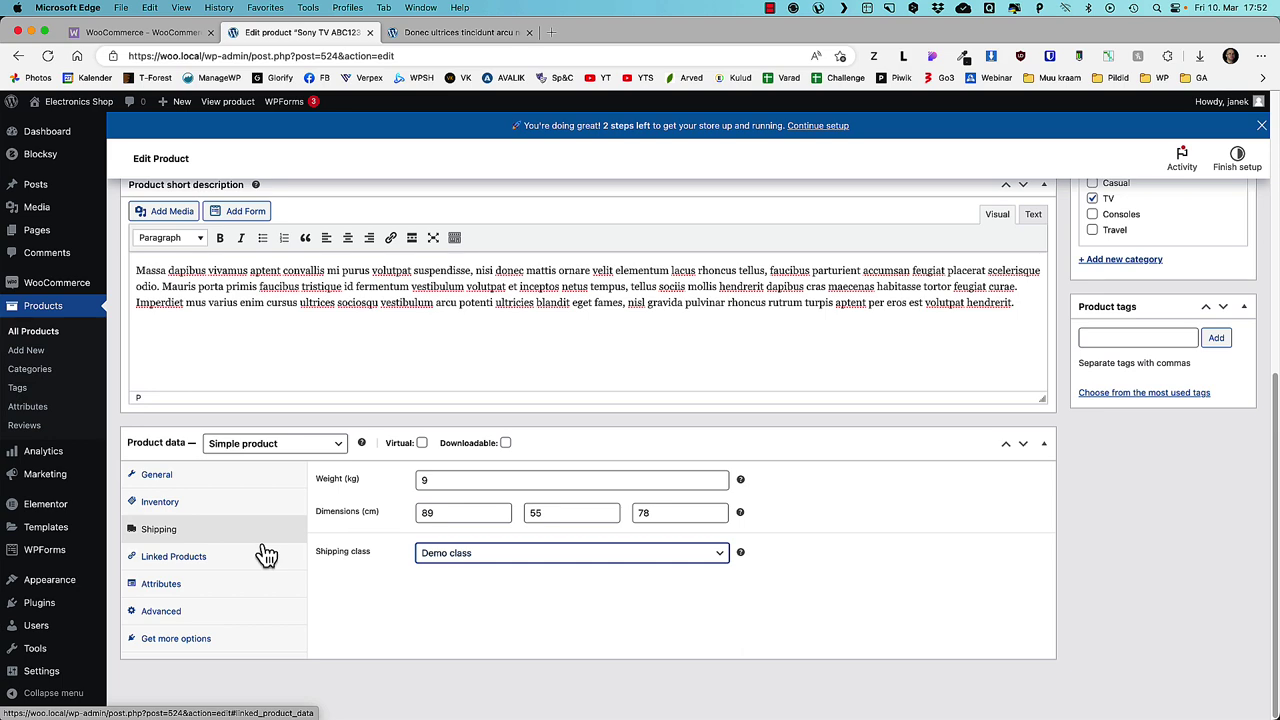
# - Open the Sony TV's Linked Products settings and review the full products list in another tab
pyautogui.click(150, 555)
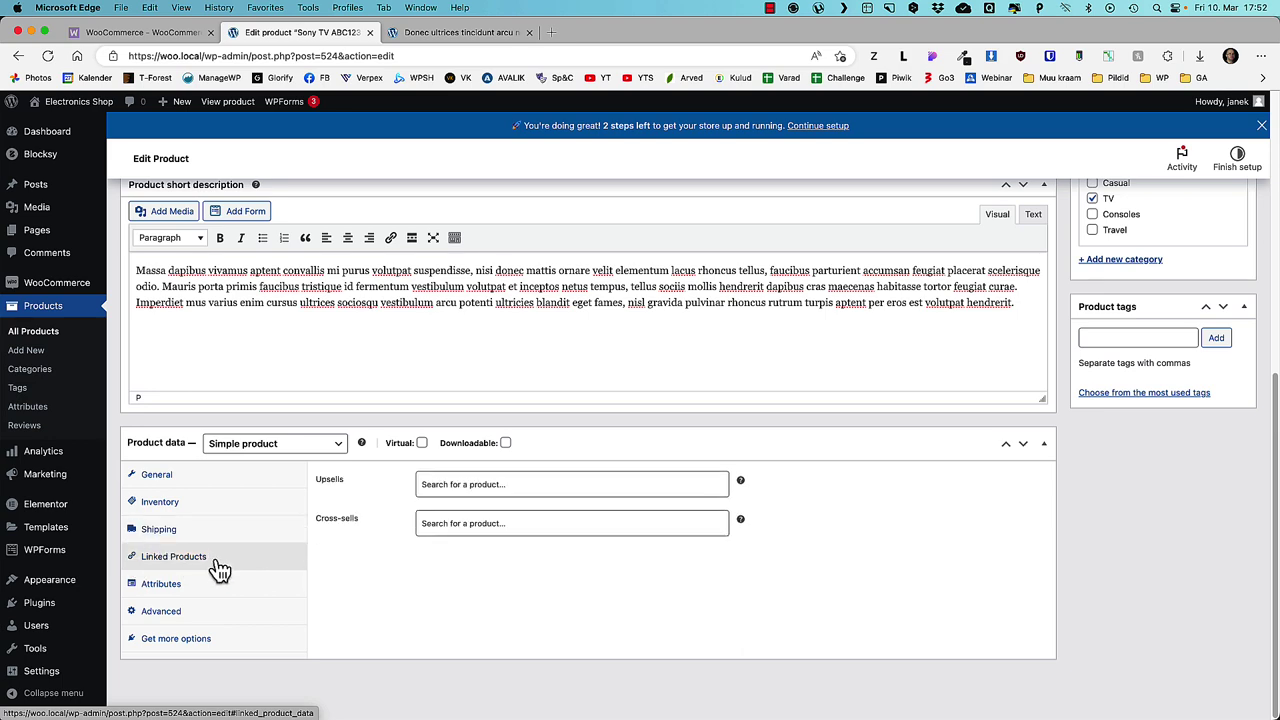
pyautogui.click(441, 484)
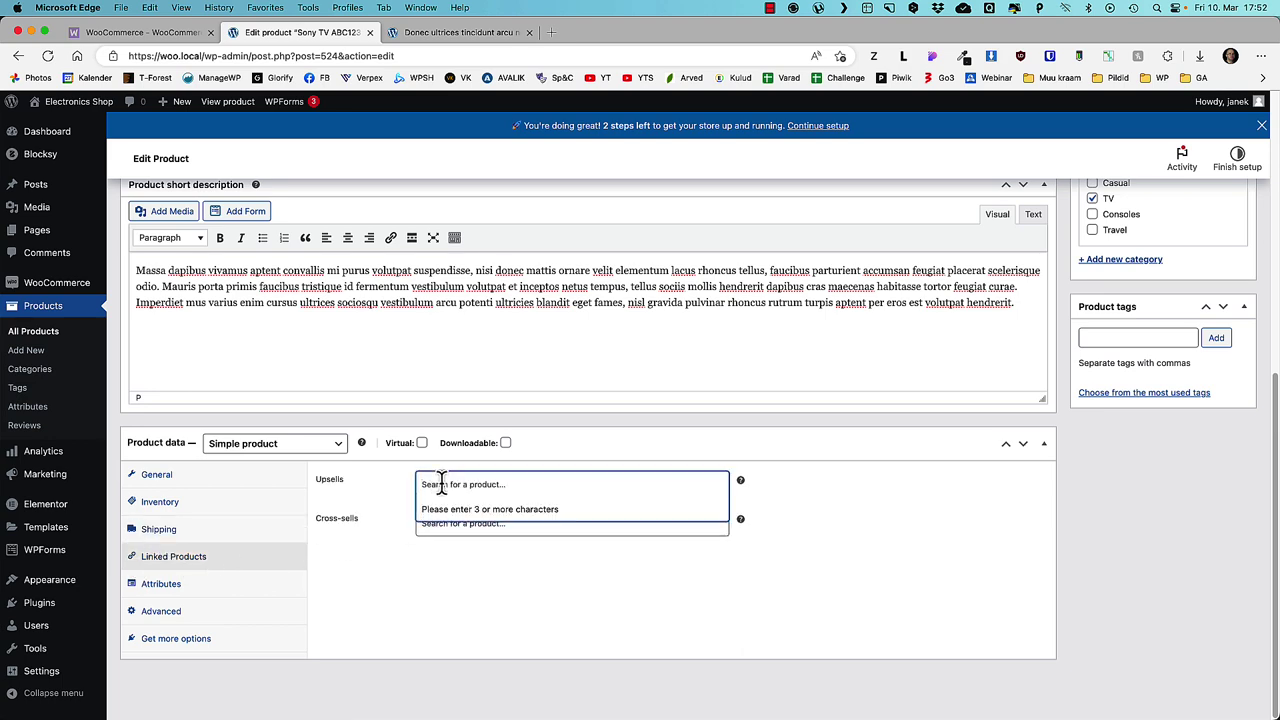
pyautogui.keyDown('super'); pyautogui.click(44, 331); pyautogui.keyUp('super')
pyautogui.click(450, 32)
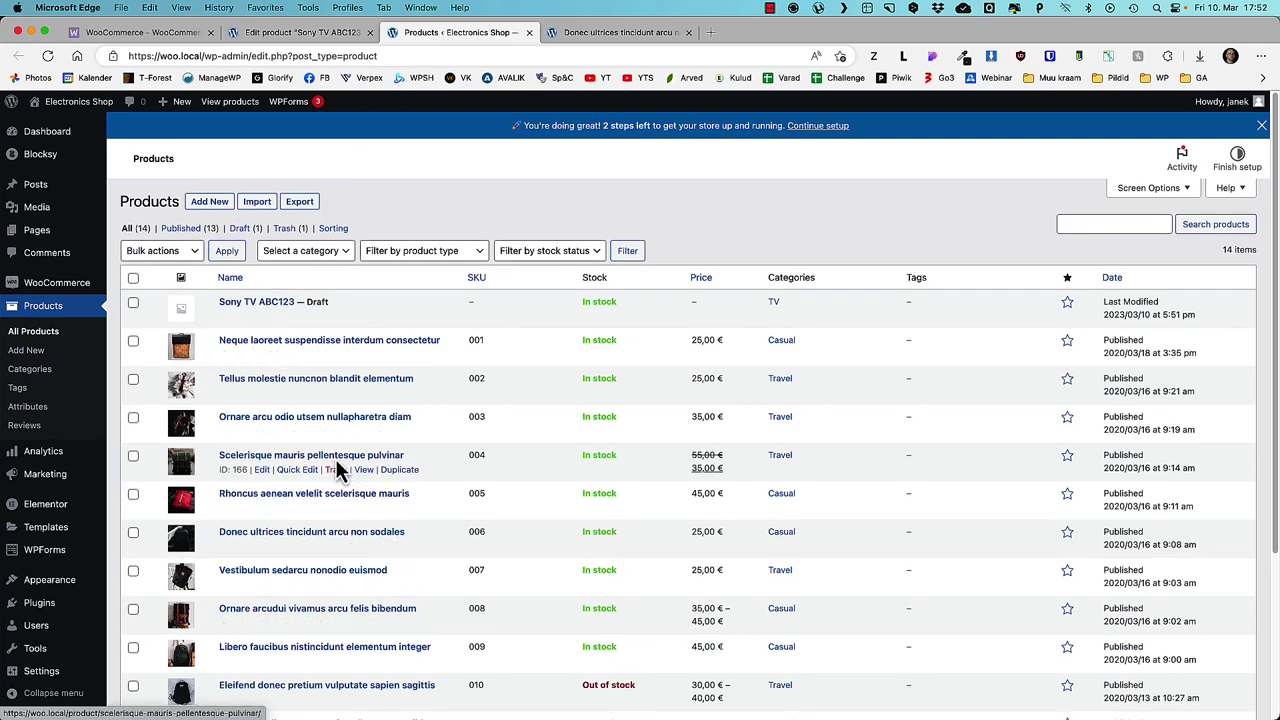
pyautogui.click(300, 32)
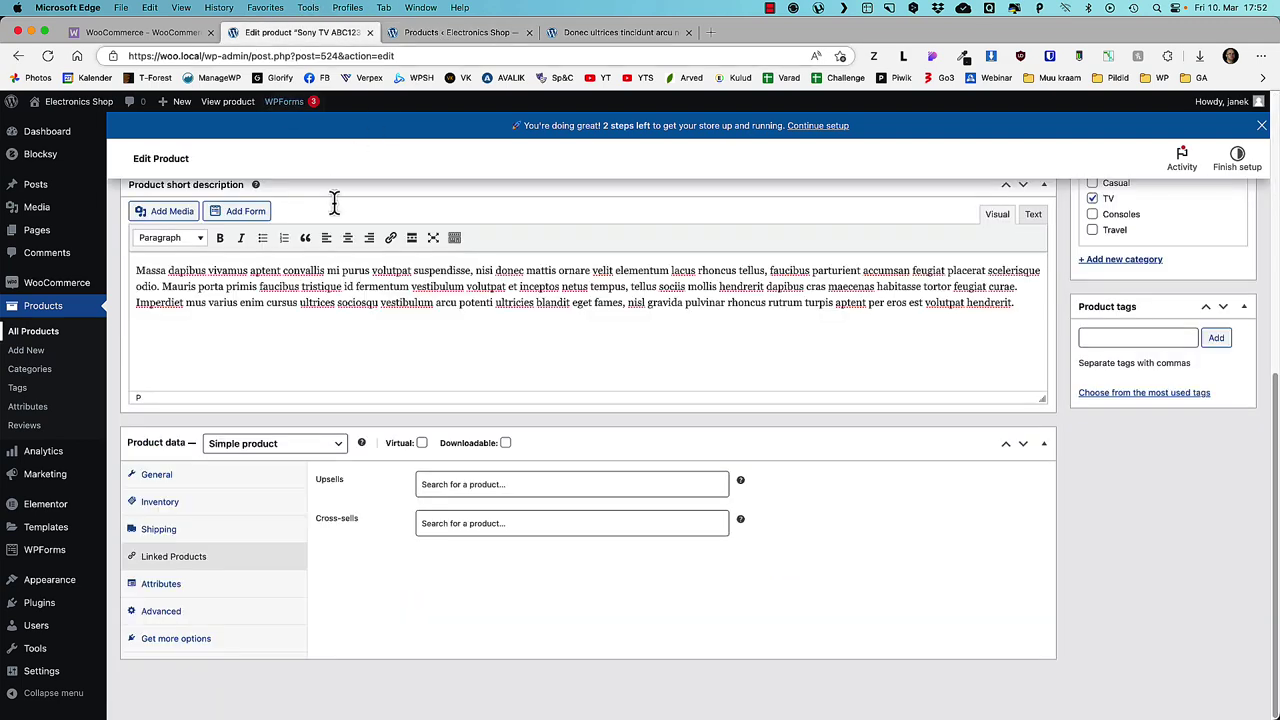
# - Search the Upsells field and add products 013 and 012 as upsells
pyautogui.click(465, 482)
pyautogui.write('t')
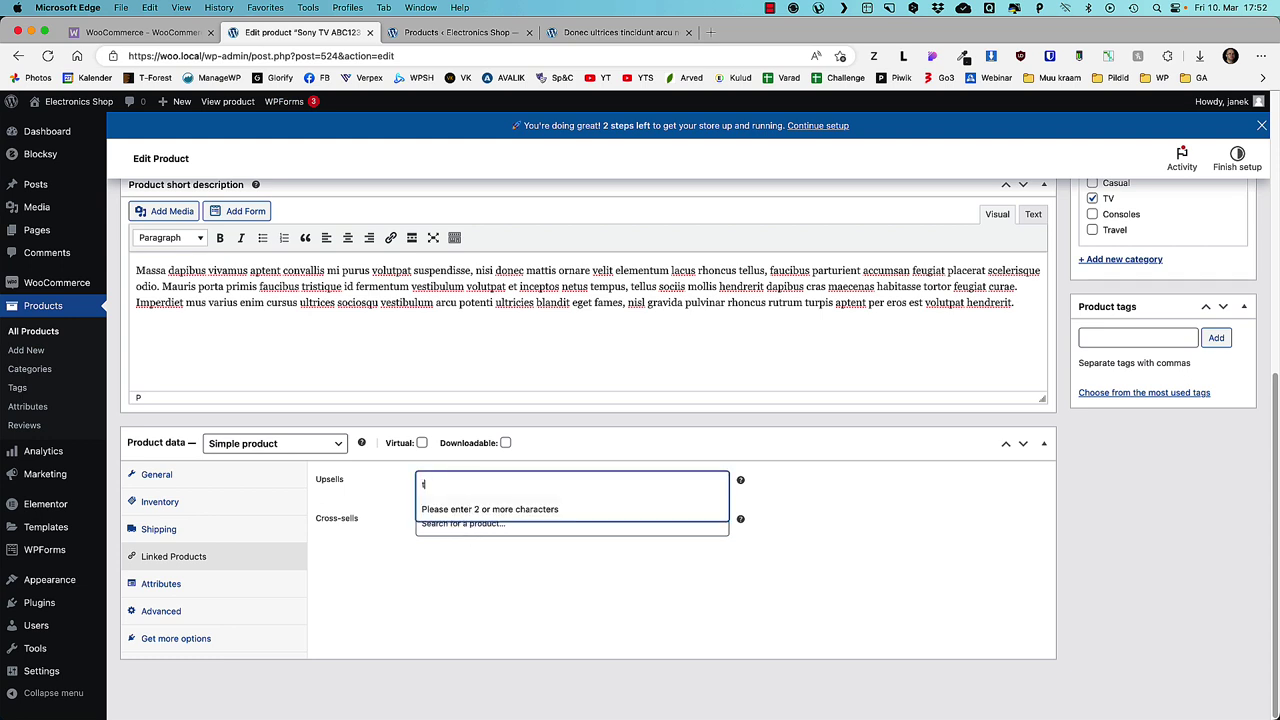
pyautogui.write('ell')
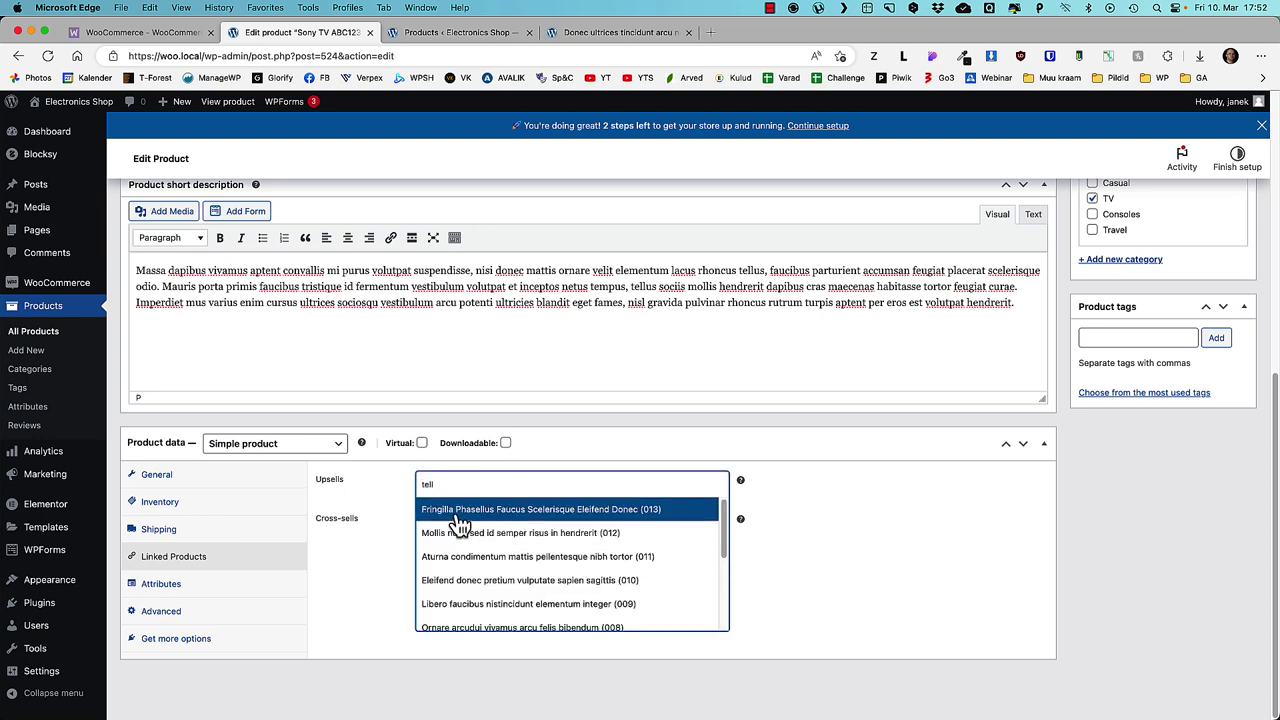
pyautogui.click(458, 514)
pyautogui.write('tel')
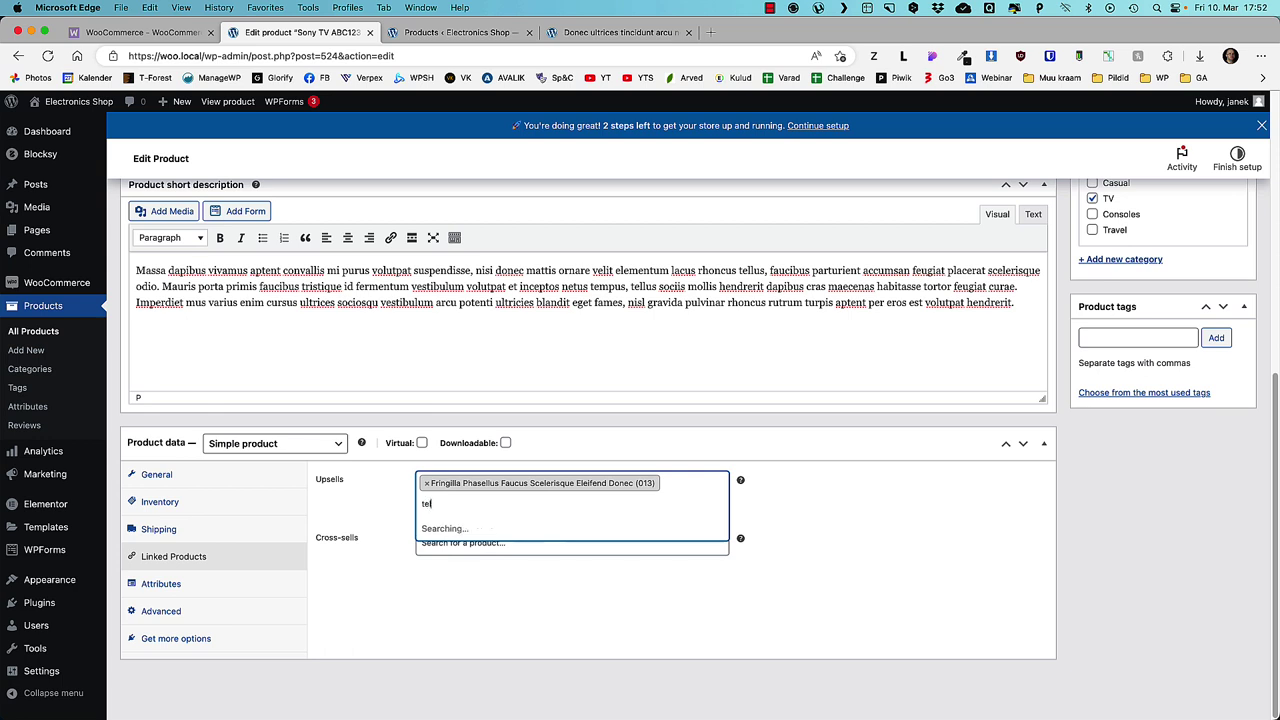
pyautogui.click(442, 556)
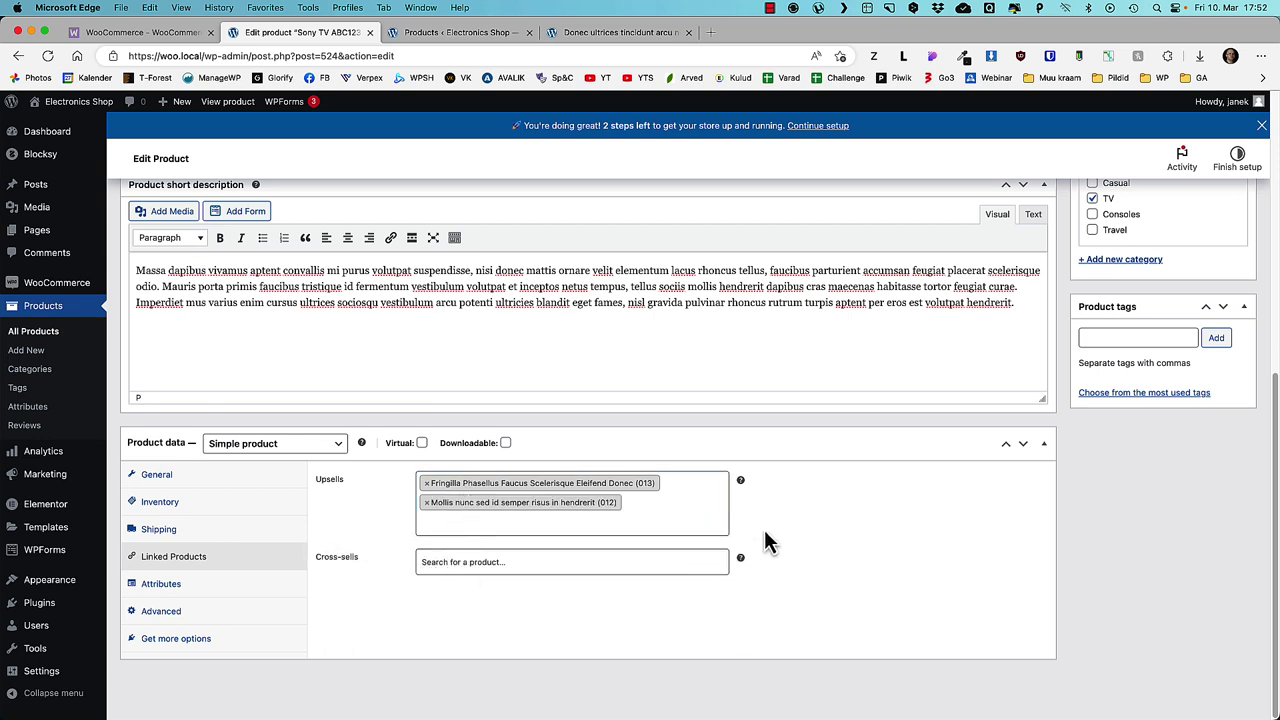
pyautogui.moveTo(739, 481)
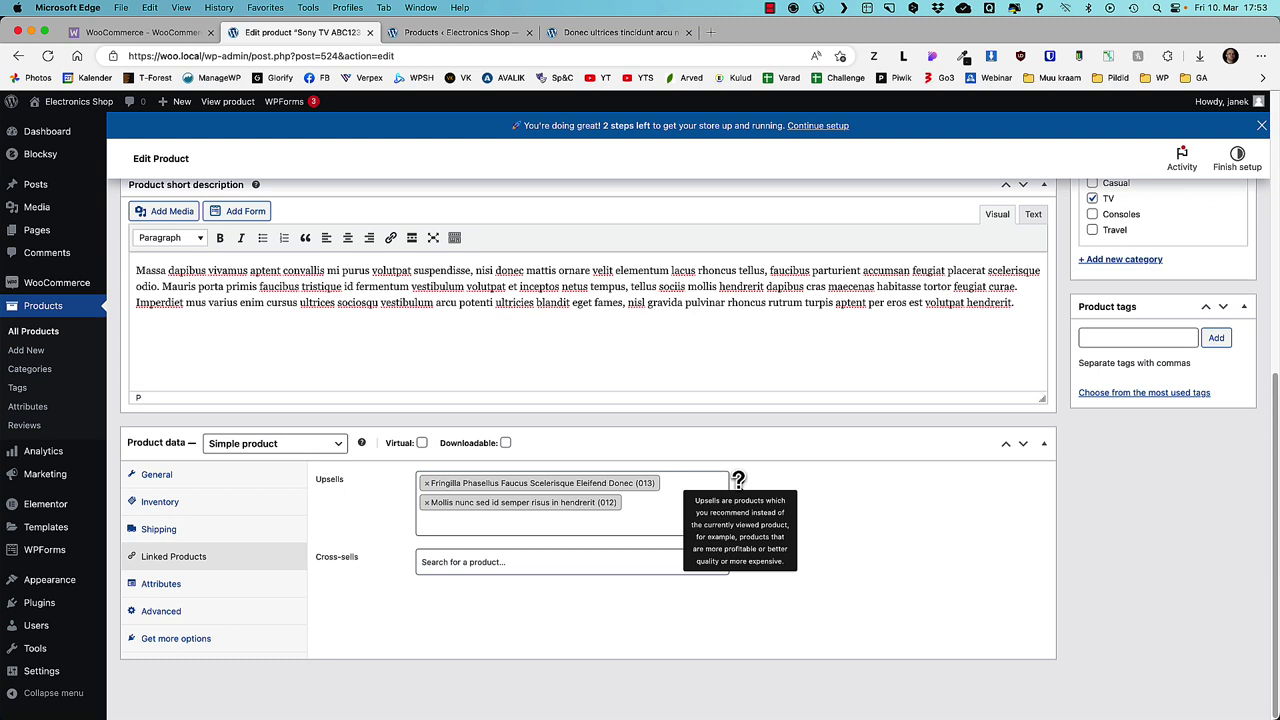
pyautogui.moveTo(741, 558)
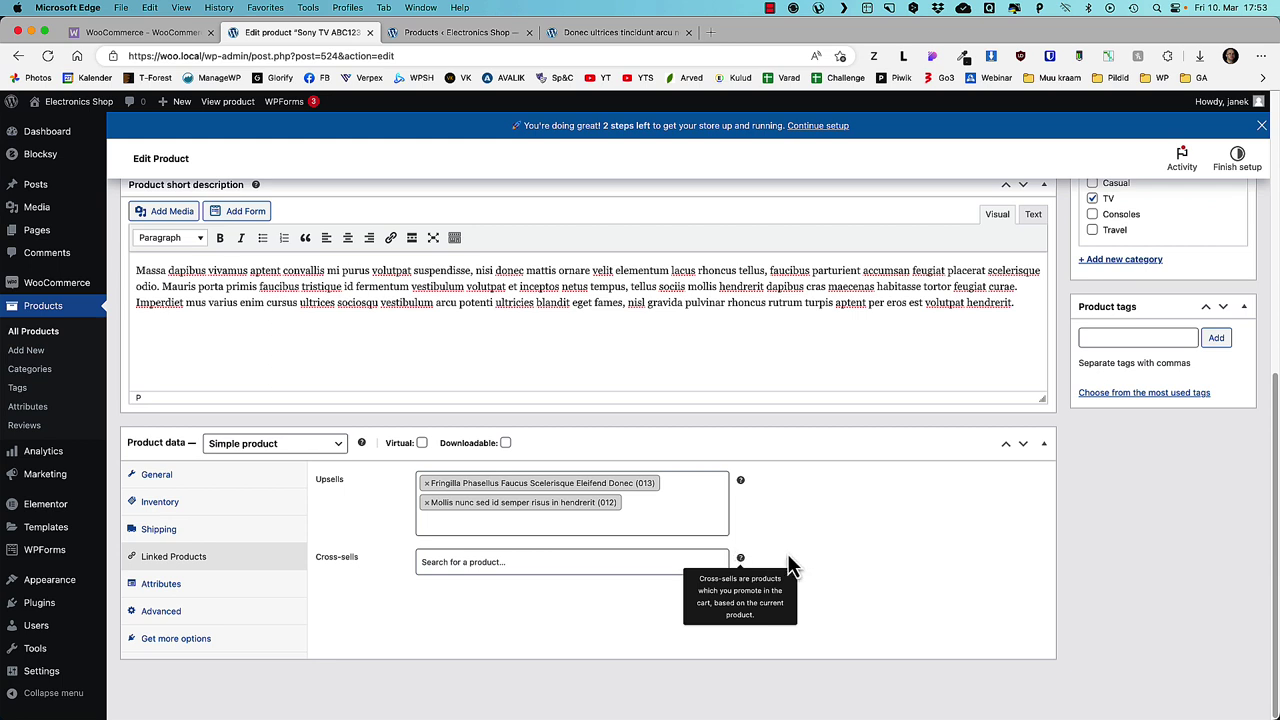
pyautogui.click(160, 586)
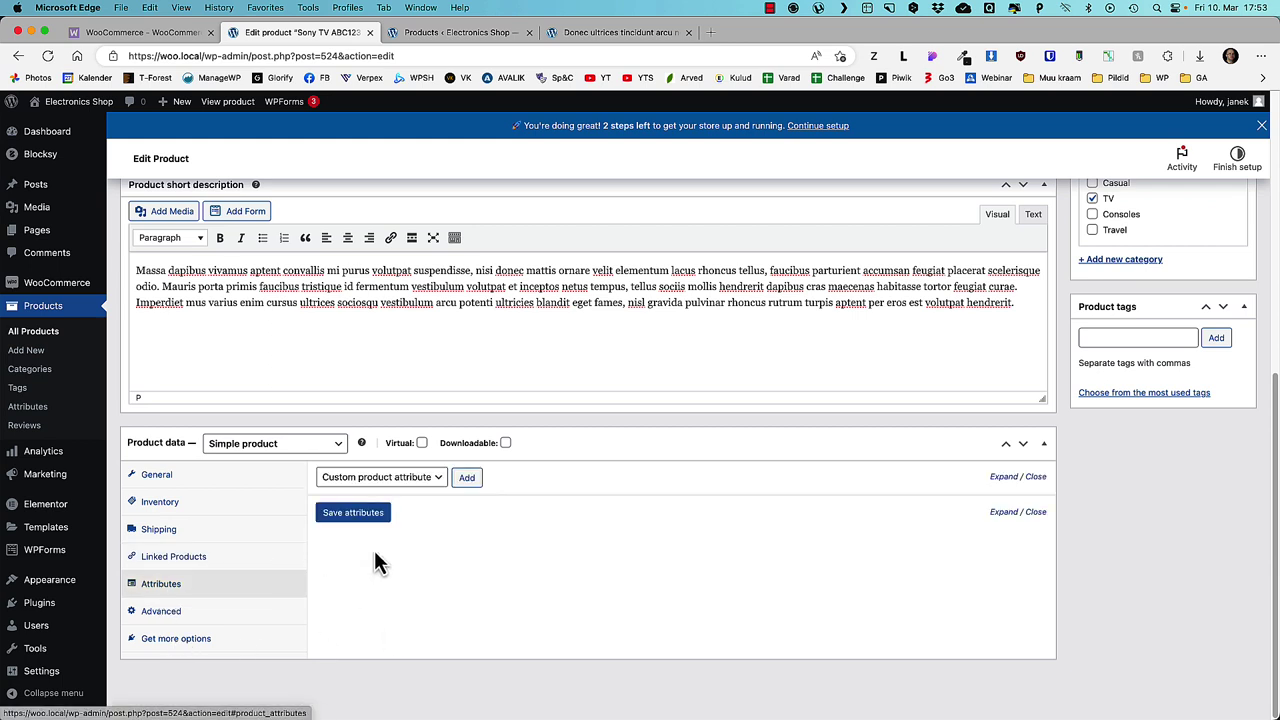
pyautogui.click(162, 612)
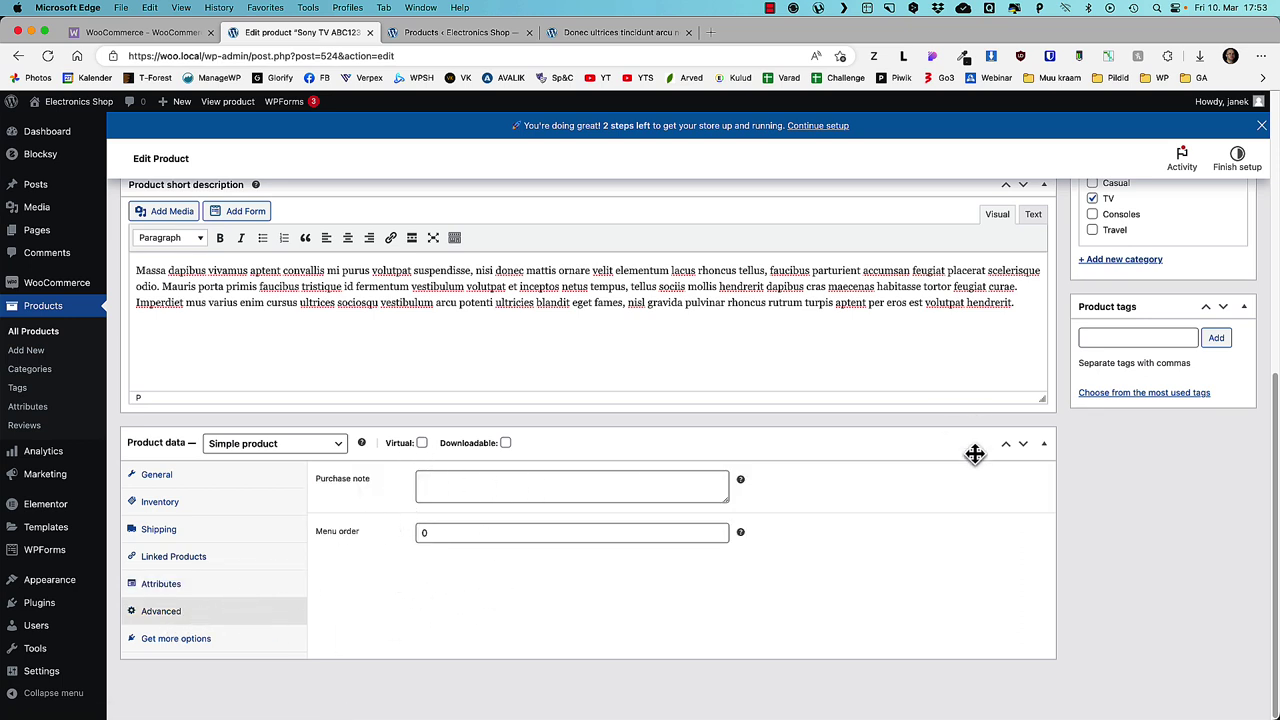
pyautogui.scroll(5, 1013, 487)
pyautogui.scroll(-1, 1030, 490)
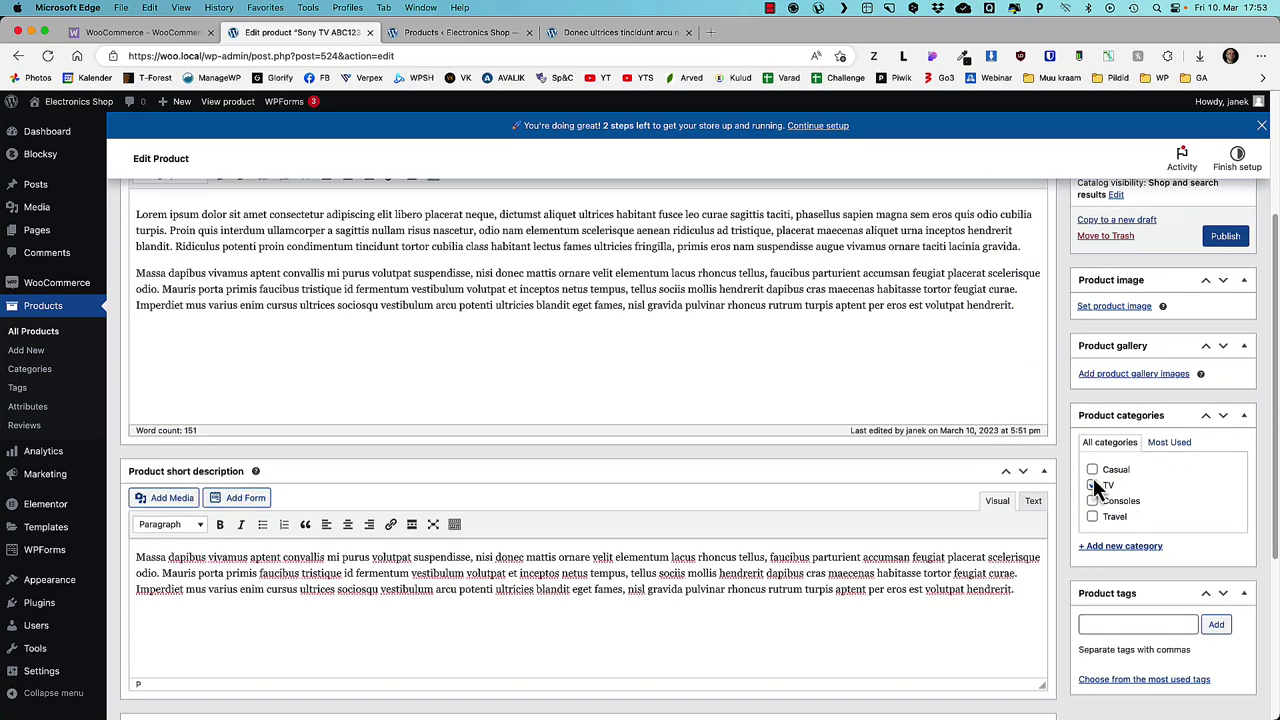
pyautogui.scroll(-5, 1159, 518)
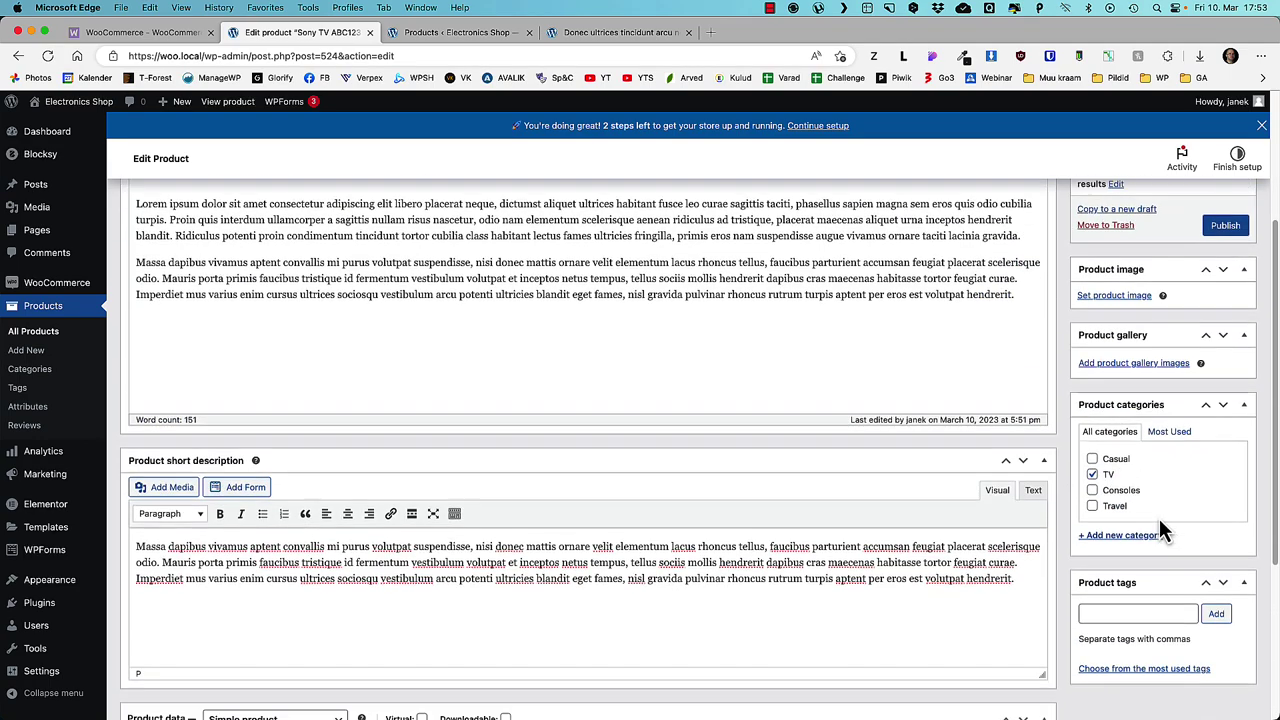
pyautogui.scroll(5, 1123, 366)
# - Set the dark image as the Sony TV's product image
pyautogui.click(1113, 330)
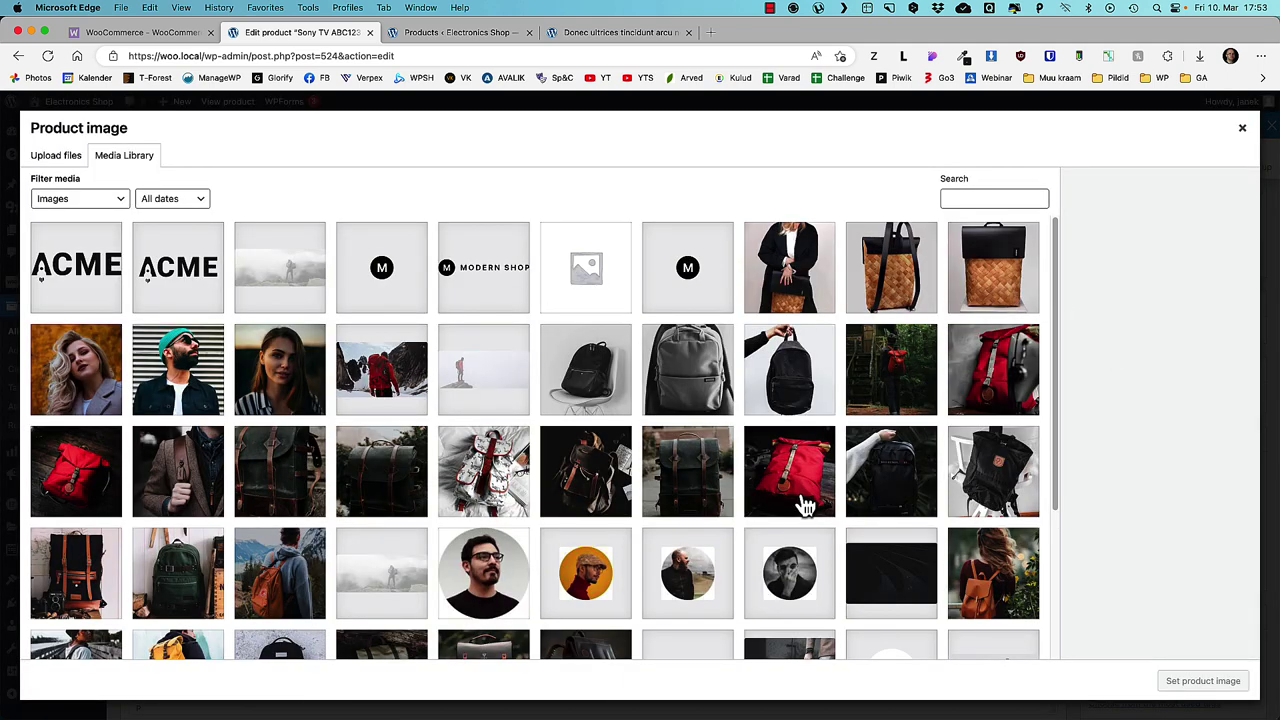
pyautogui.scroll(-3, 807, 505)
pyautogui.click(918, 378)
pyautogui.click(1200, 681)
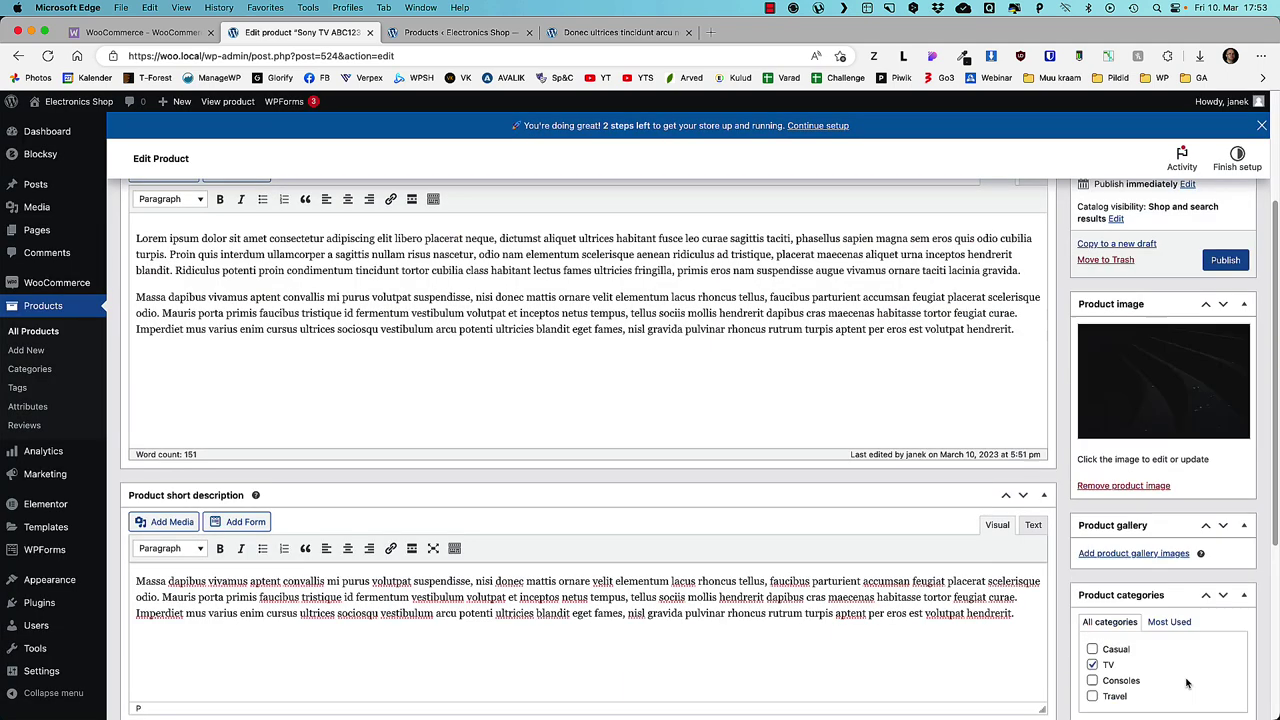
# - Add four images to the product gallery and reorder them
pyautogui.scroll(-2, 1122, 505)
pyautogui.click(1129, 482)
pyautogui.click(918, 599)
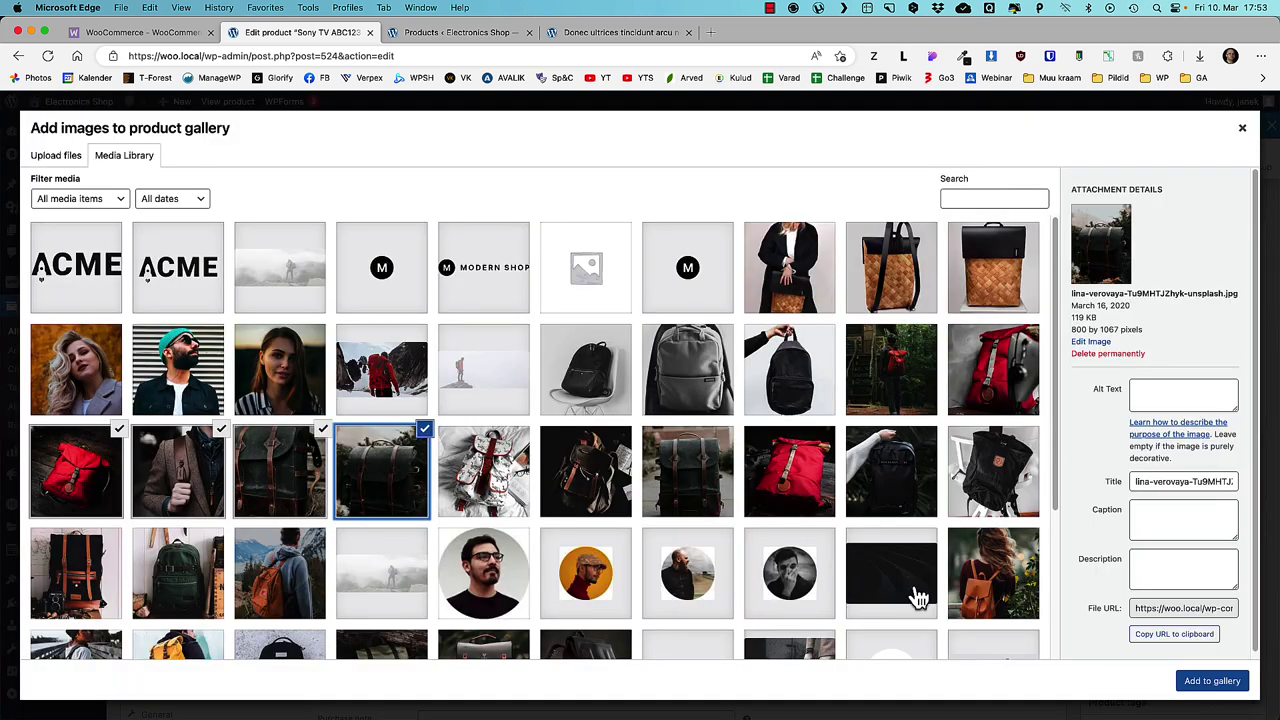
pyautogui.click(1229, 680)
pyautogui.moveTo(1166, 497); pyautogui.dragTo(1158, 490)
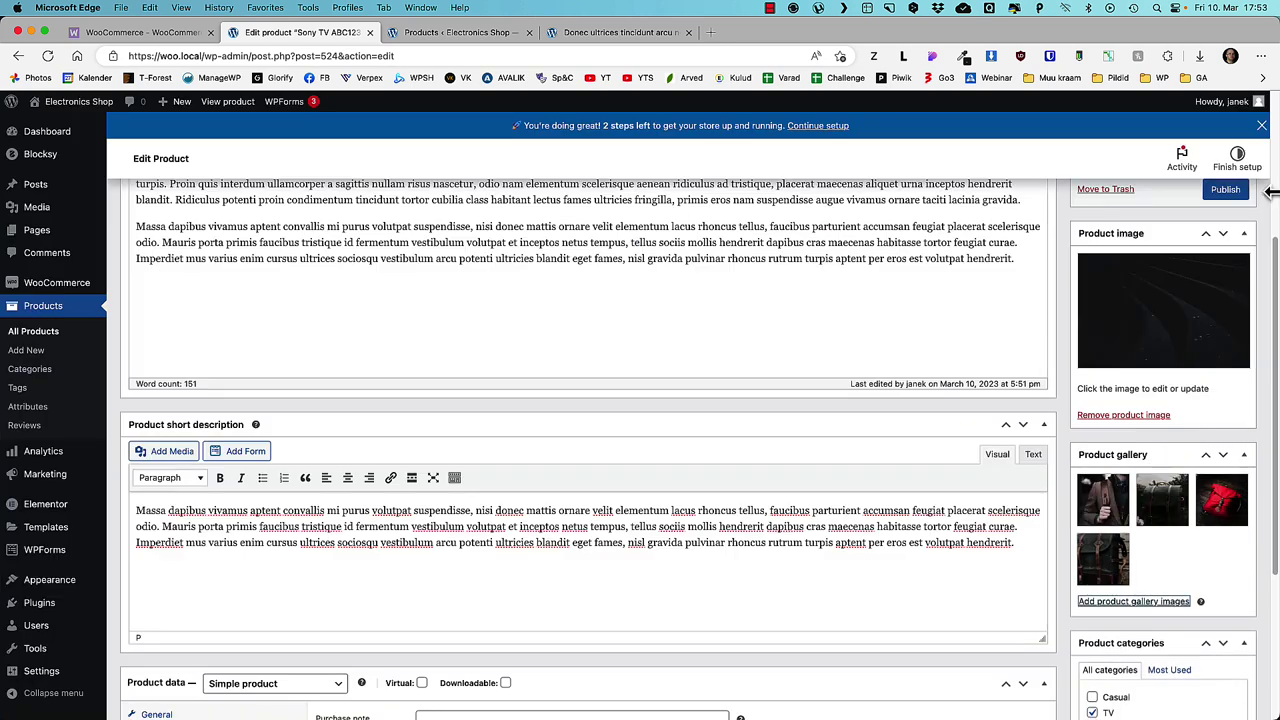
# - Publish Sony TV ABC123 and open its live product page
pyautogui.scroll(5, 1228, 233)
pyautogui.click(1222, 448)
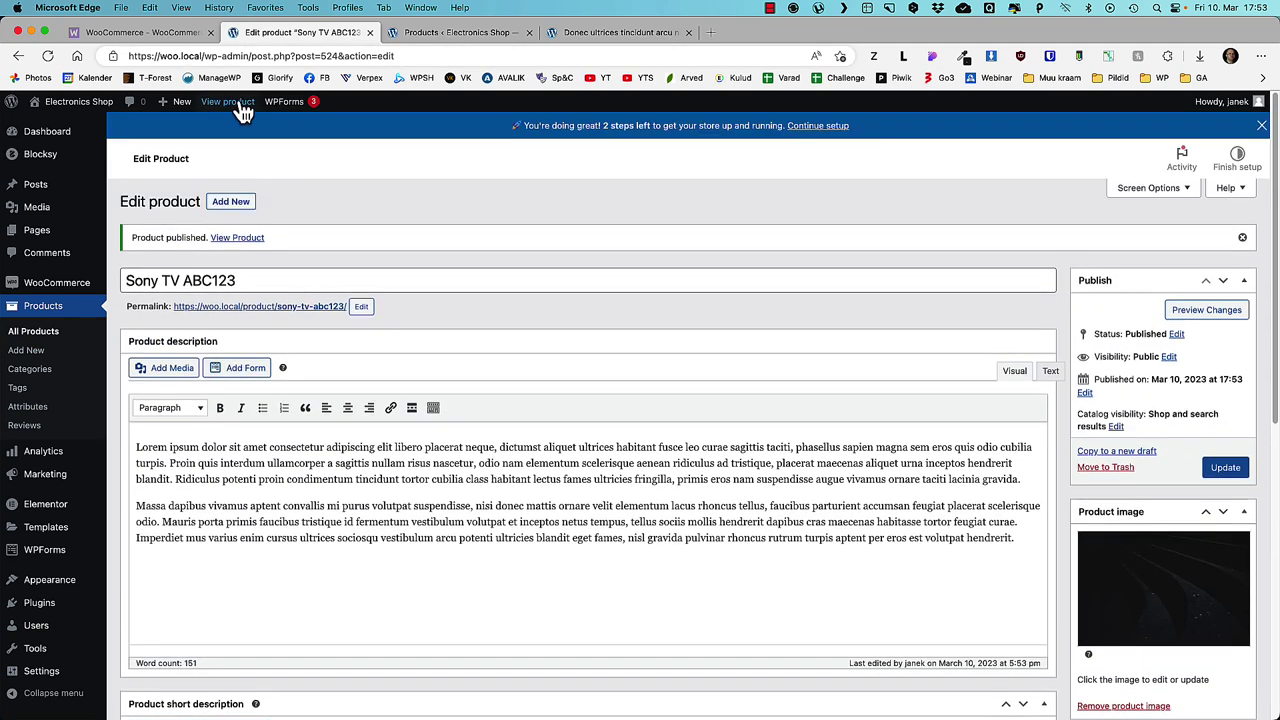
pyautogui.keyDown('super'); pyautogui.click(232, 104); pyautogui.keyUp('super')
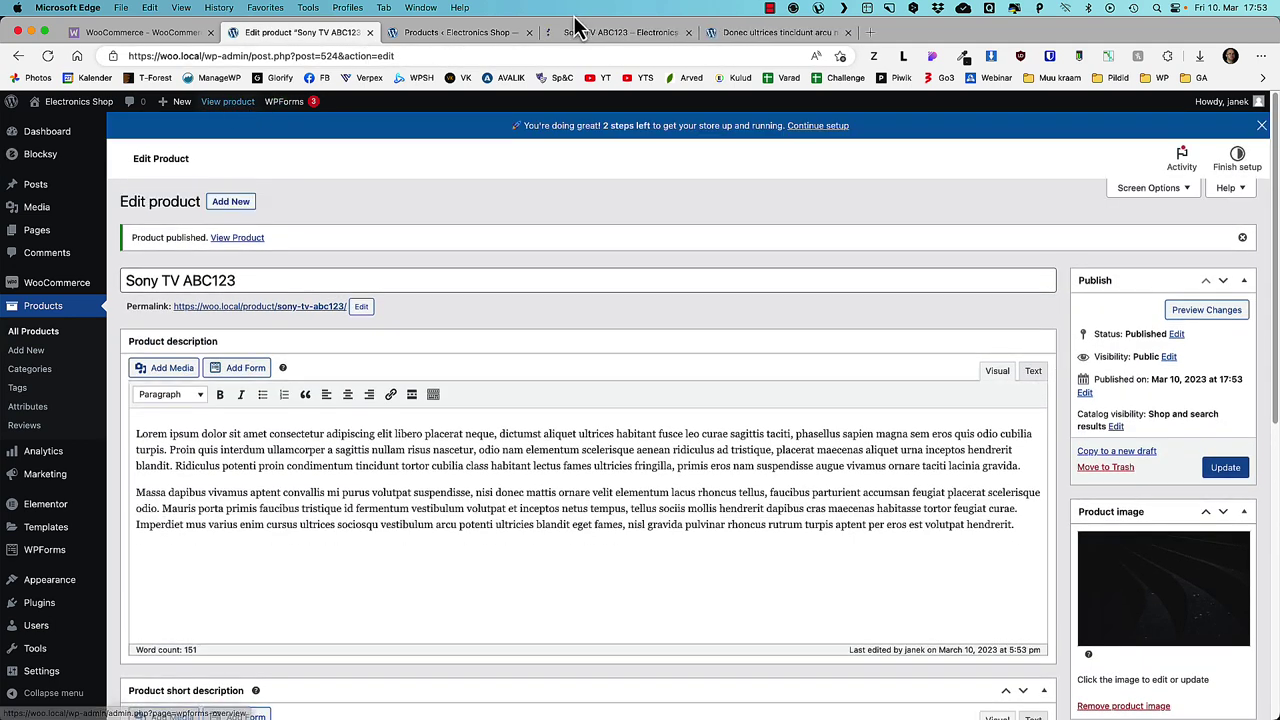
pyautogui.click(602, 34)
# - Browse the Sony TV product page and read its two Description paragraphs
pyautogui.scroll(-5, 297, 343)
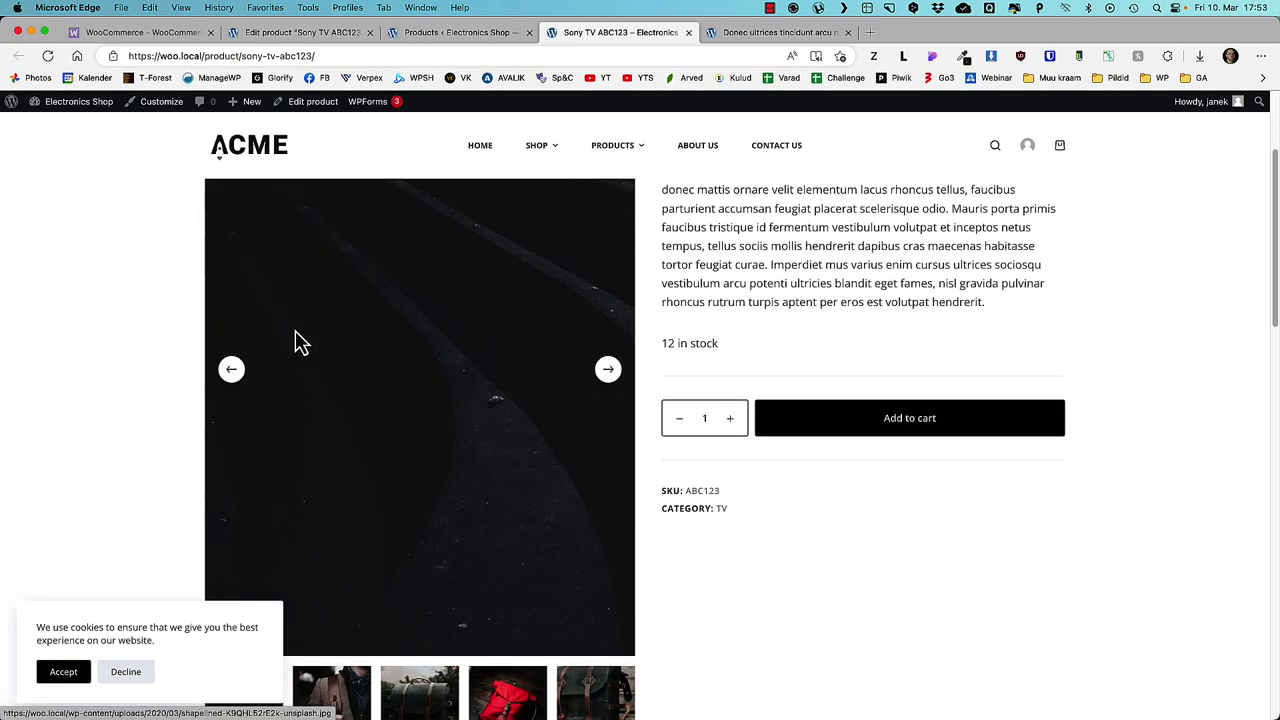
pyautogui.scroll(-3, 297, 340)
pyautogui.scroll(4, 300, 334)
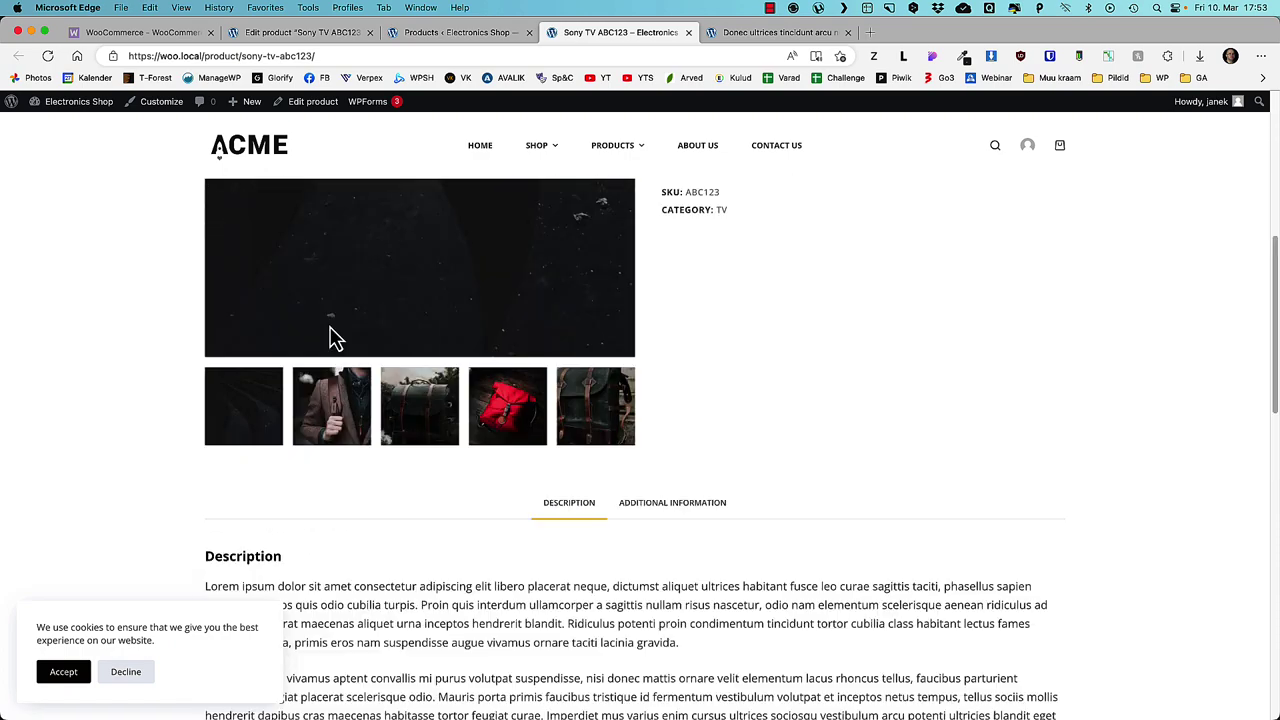
pyautogui.scroll(4, 340, 338)
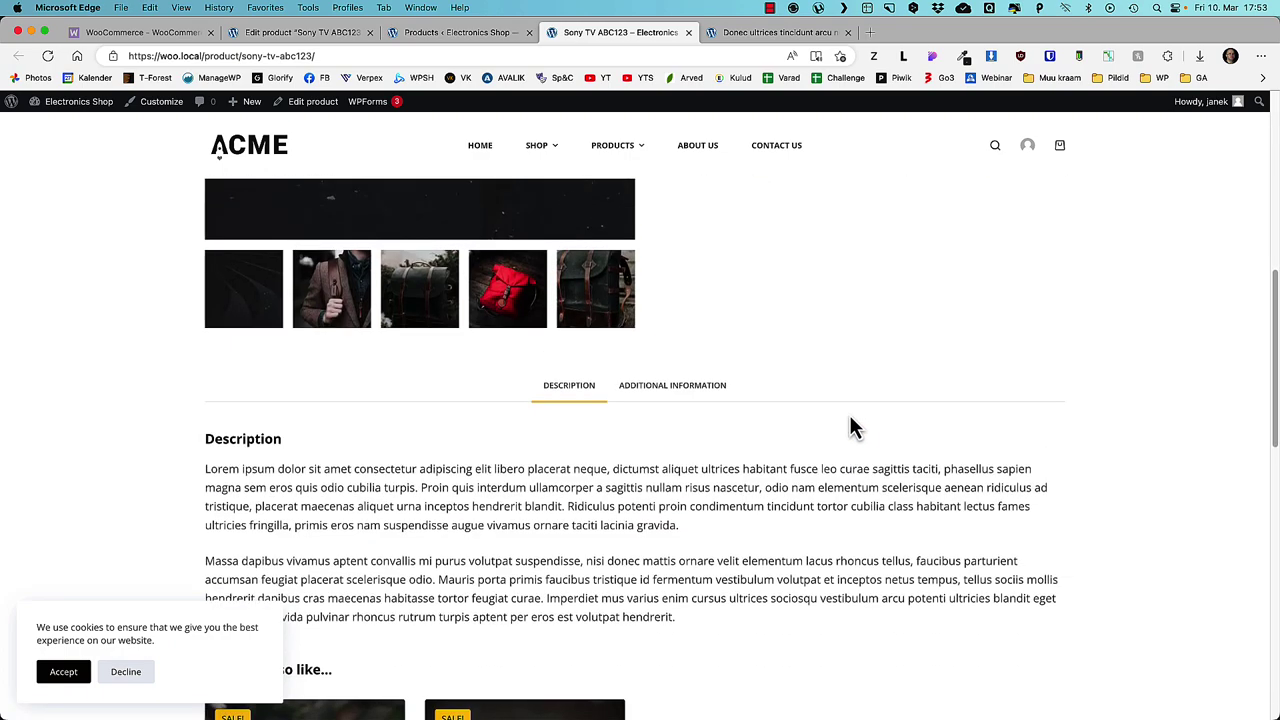
pyautogui.scroll(-7, 850, 426)
pyautogui.moveTo(701, 636); pyautogui.dragTo(203, 472)
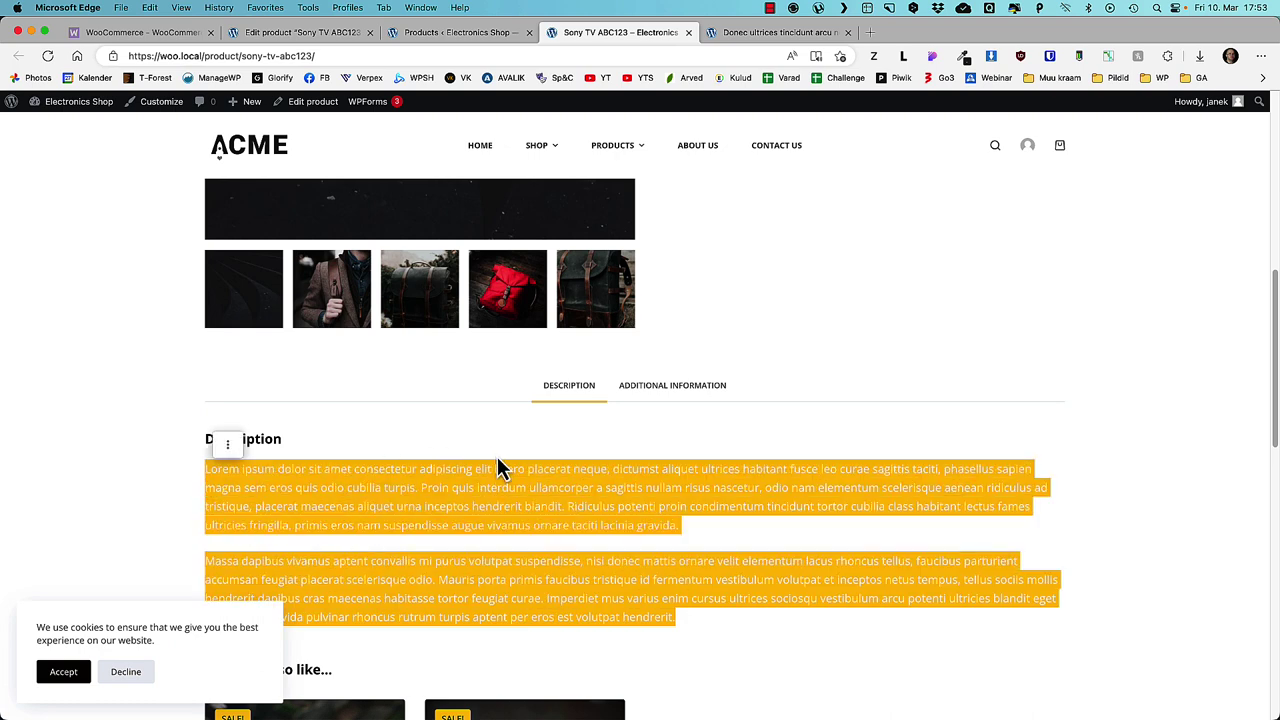
pyautogui.scroll(-5, 820, 654)
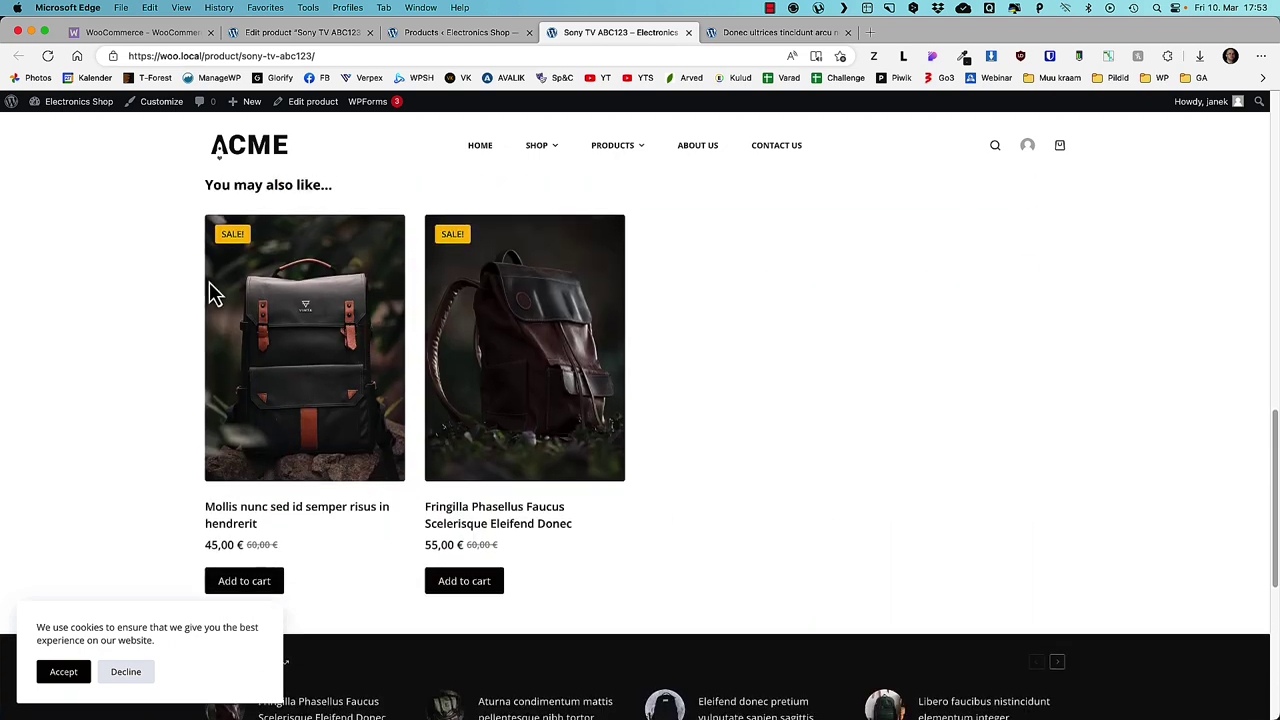
pyautogui.scroll(-2, 812, 355)
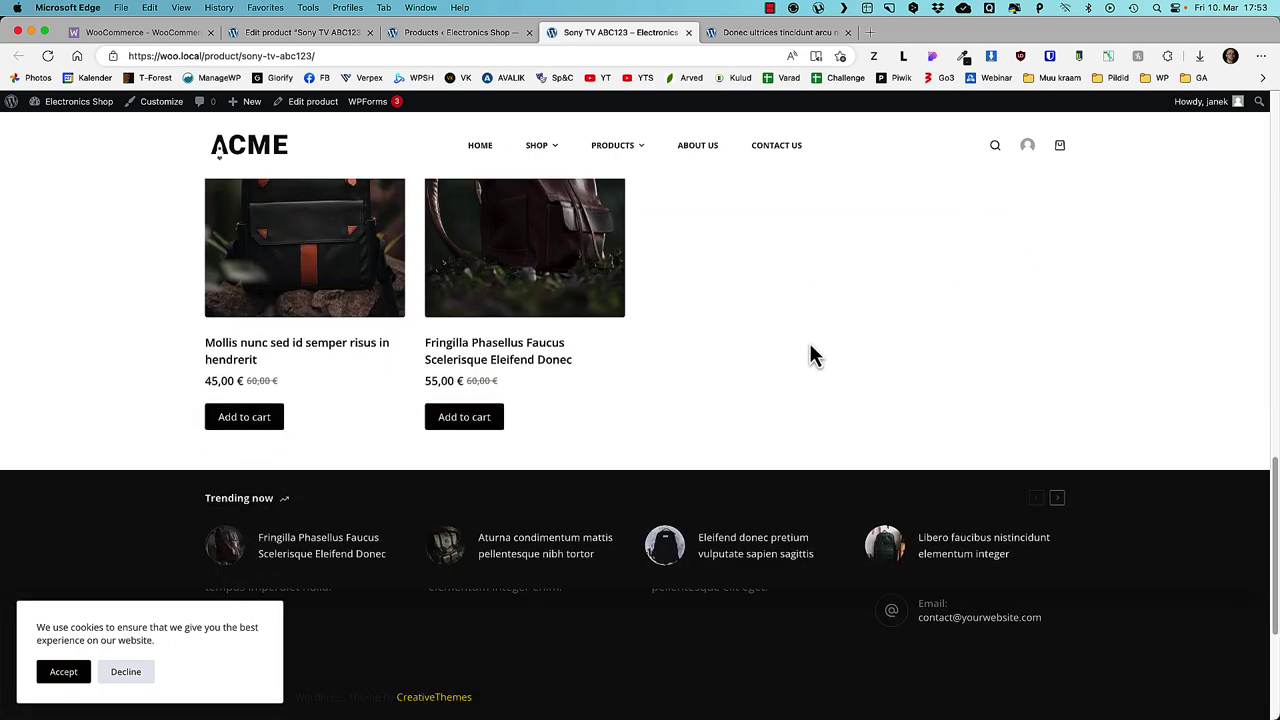
pyautogui.scroll(6, 810, 354)
pyautogui.click(815, 355)
# - View the weight and dimensions in Additional Information, check the mini-cart, and return to the admin Products list
pyautogui.click(672, 363)
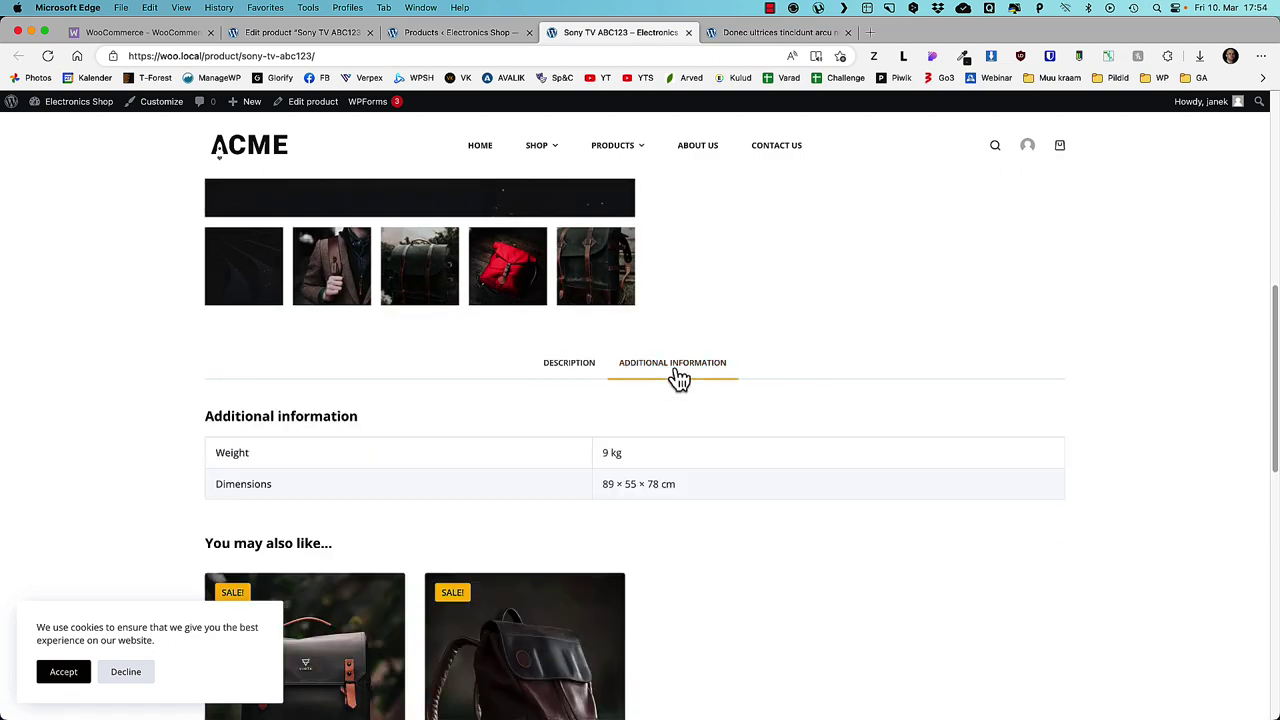
pyautogui.scroll(5, 897, 490)
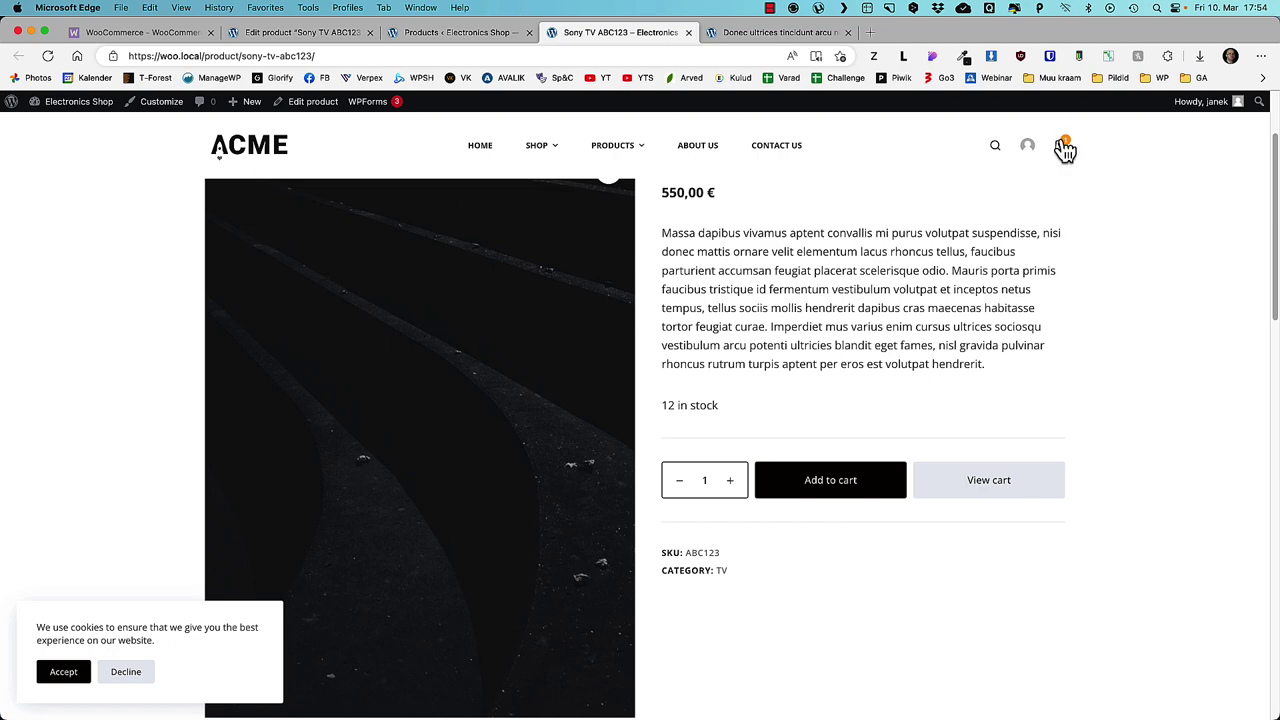
pyautogui.moveTo(1066, 149)
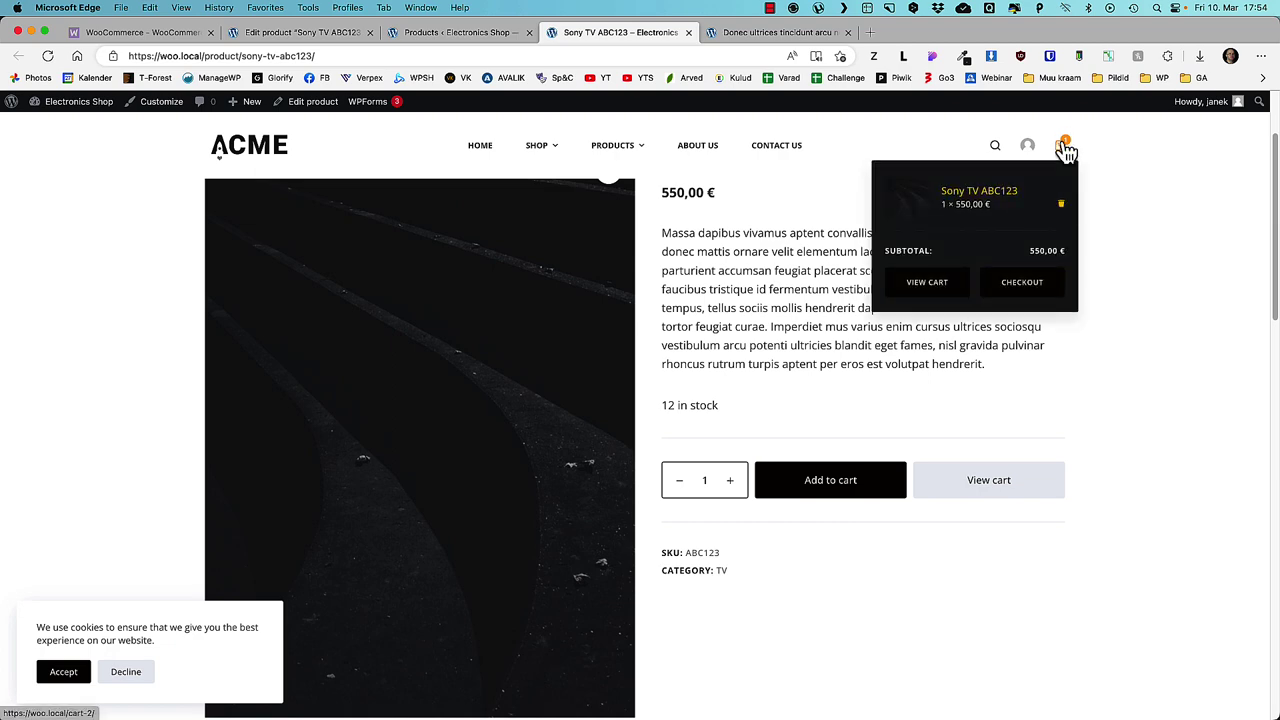
pyautogui.click(460, 32)
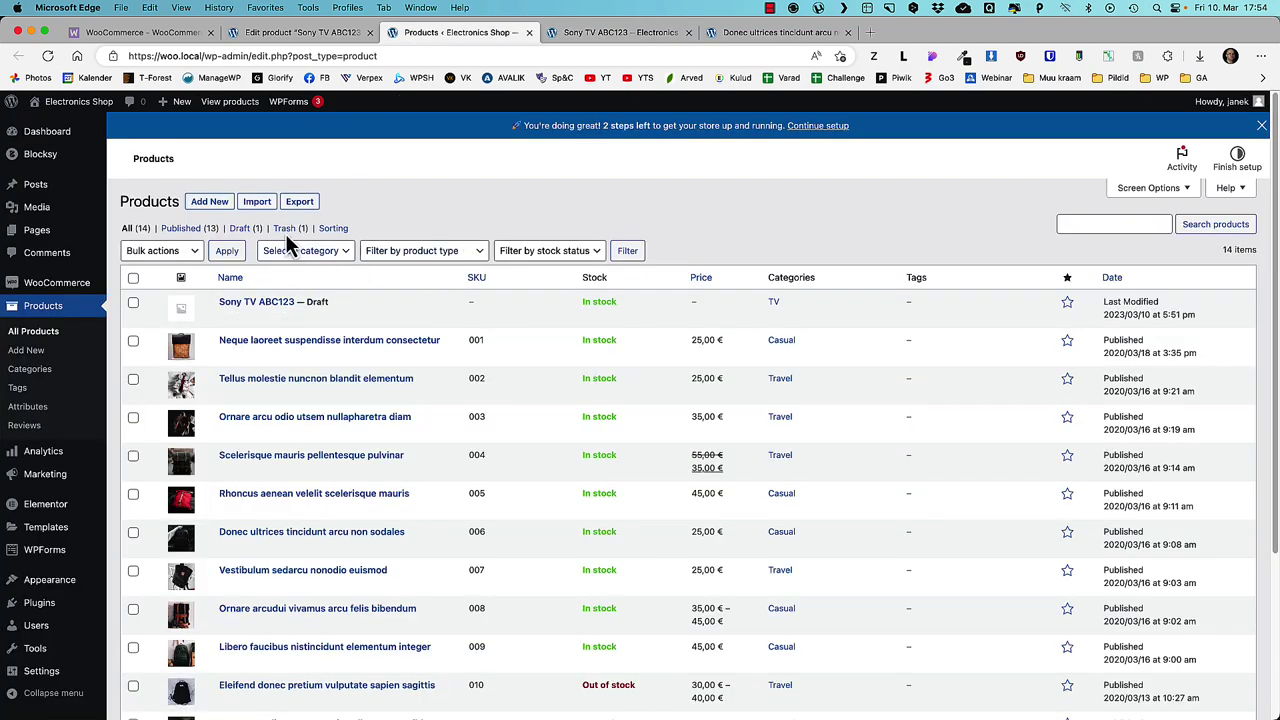
# - Start a new product and set its type to Variable product
pyautogui.click(209, 201)
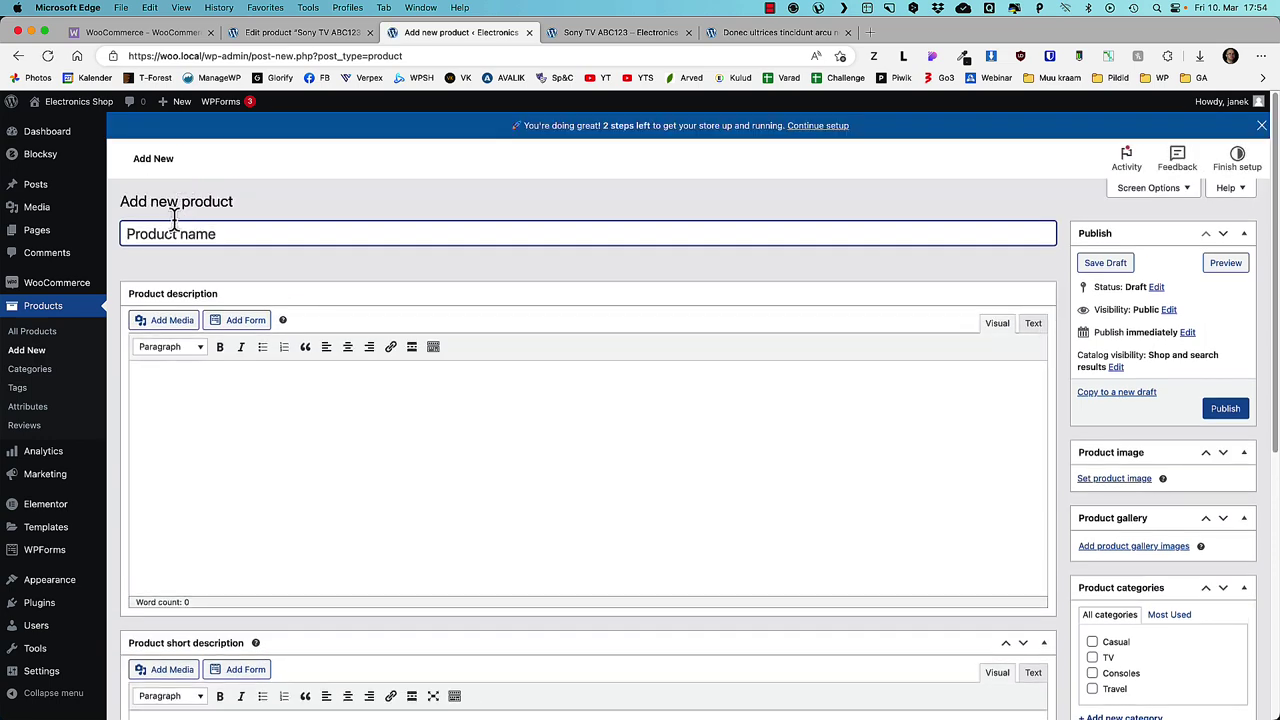
pyautogui.scroll(-8, 566, 495)
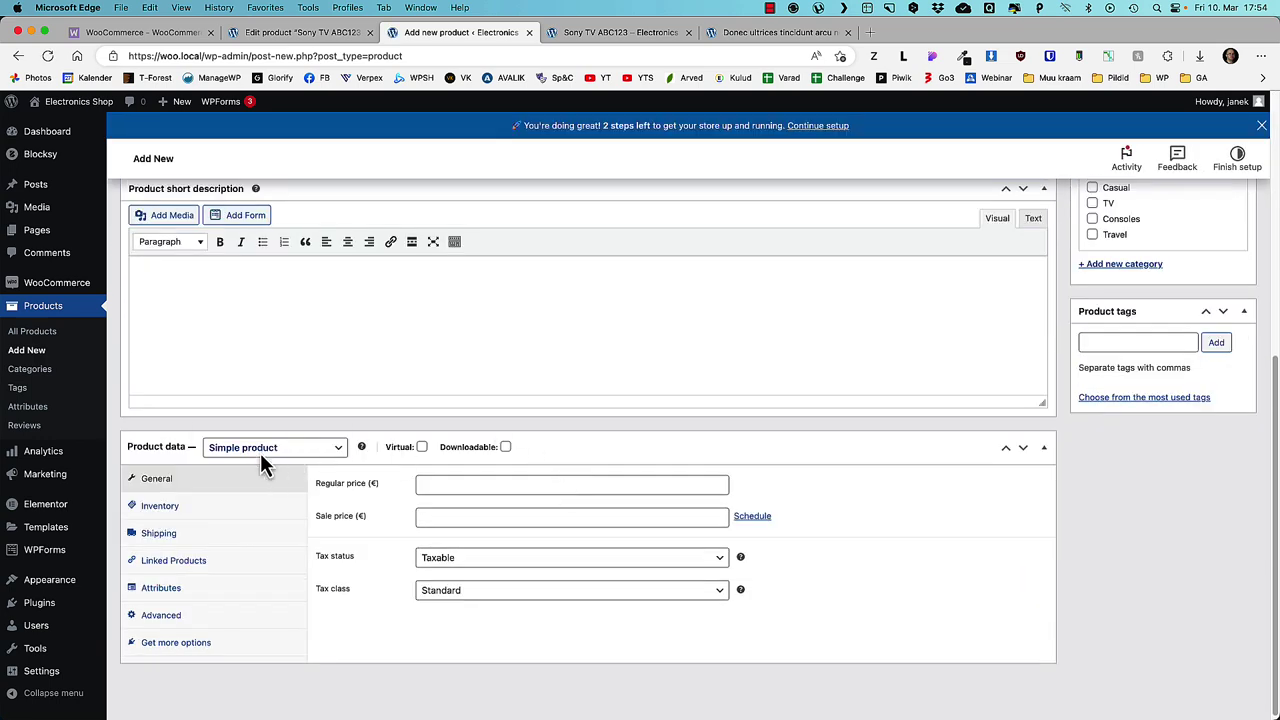
pyautogui.click(261, 456)
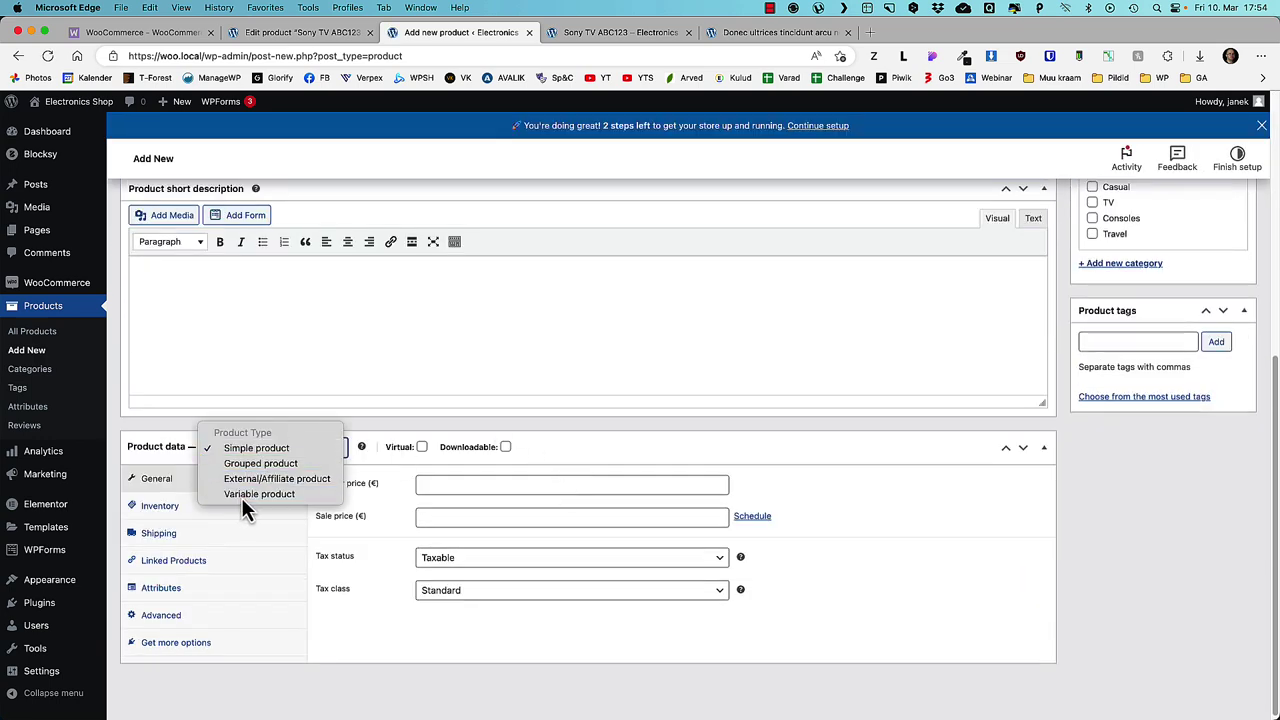
pyautogui.click(241, 497)
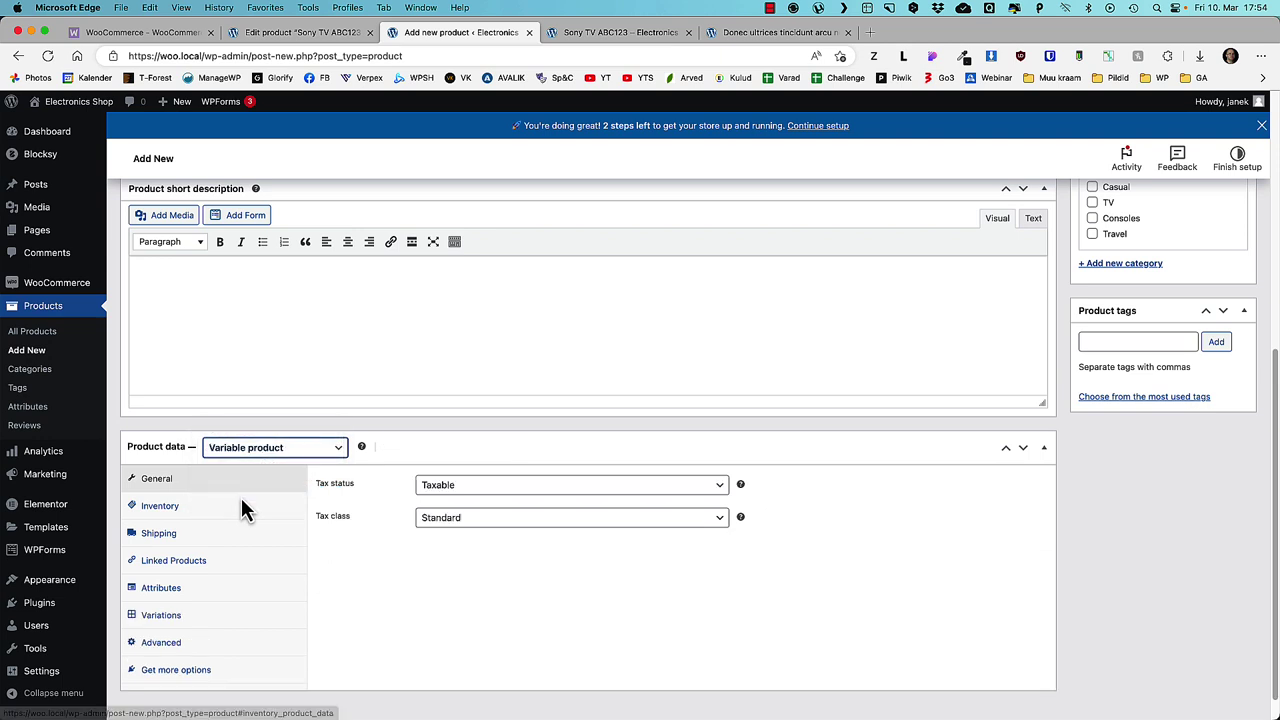
# - Add the Color attribute with values Yellow and Red and save it
pyautogui.click(166, 589)
pyautogui.click(394, 483)
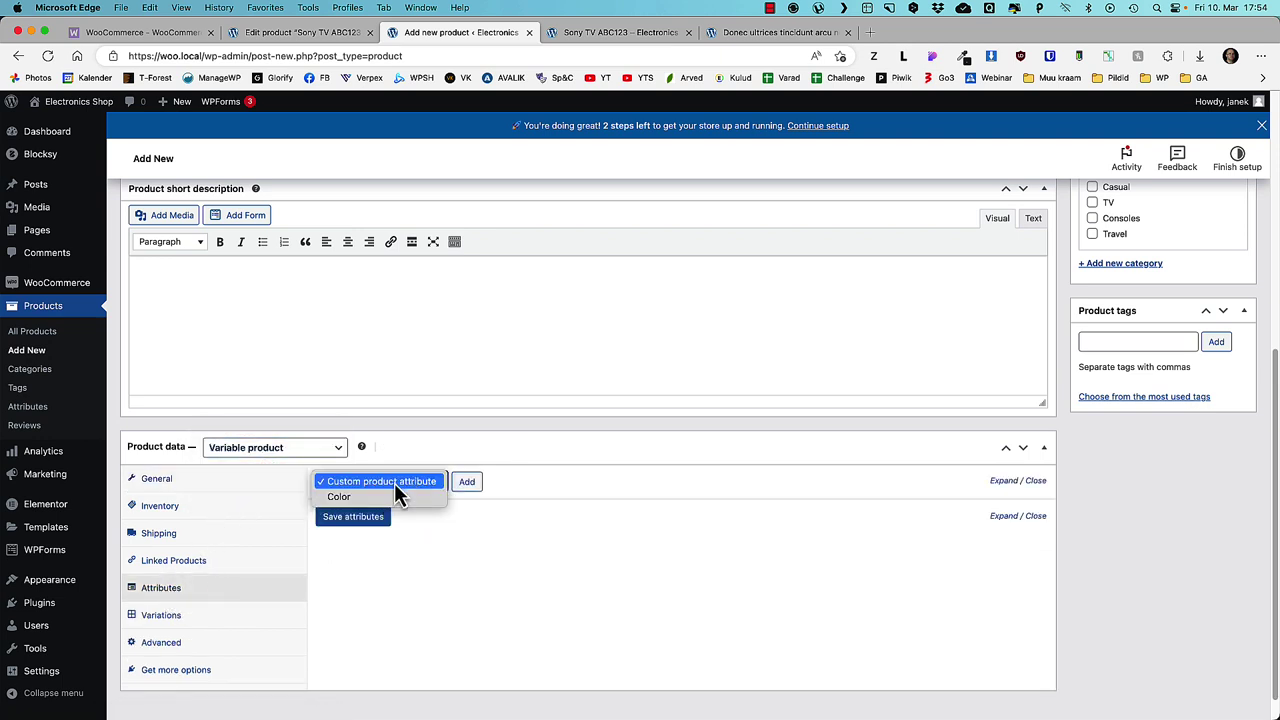
pyautogui.click(352, 498)
pyautogui.click(467, 482)
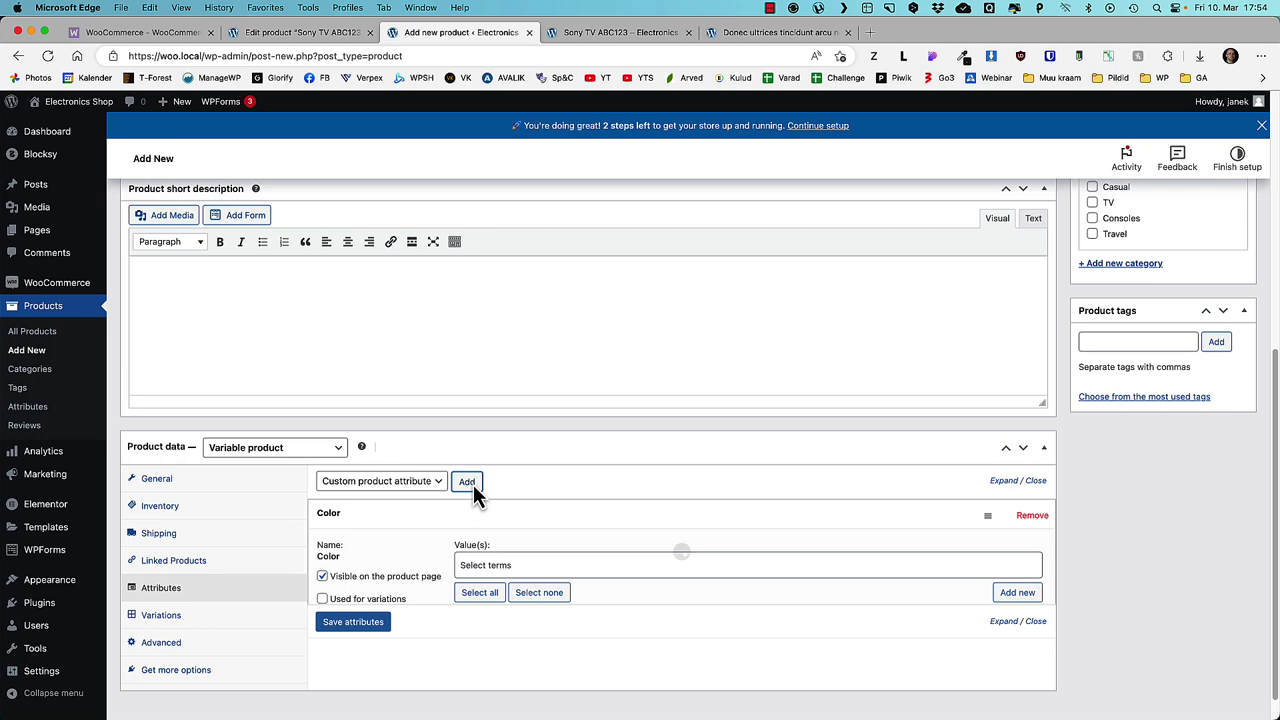
pyautogui.click(480, 565)
pyautogui.click(478, 591)
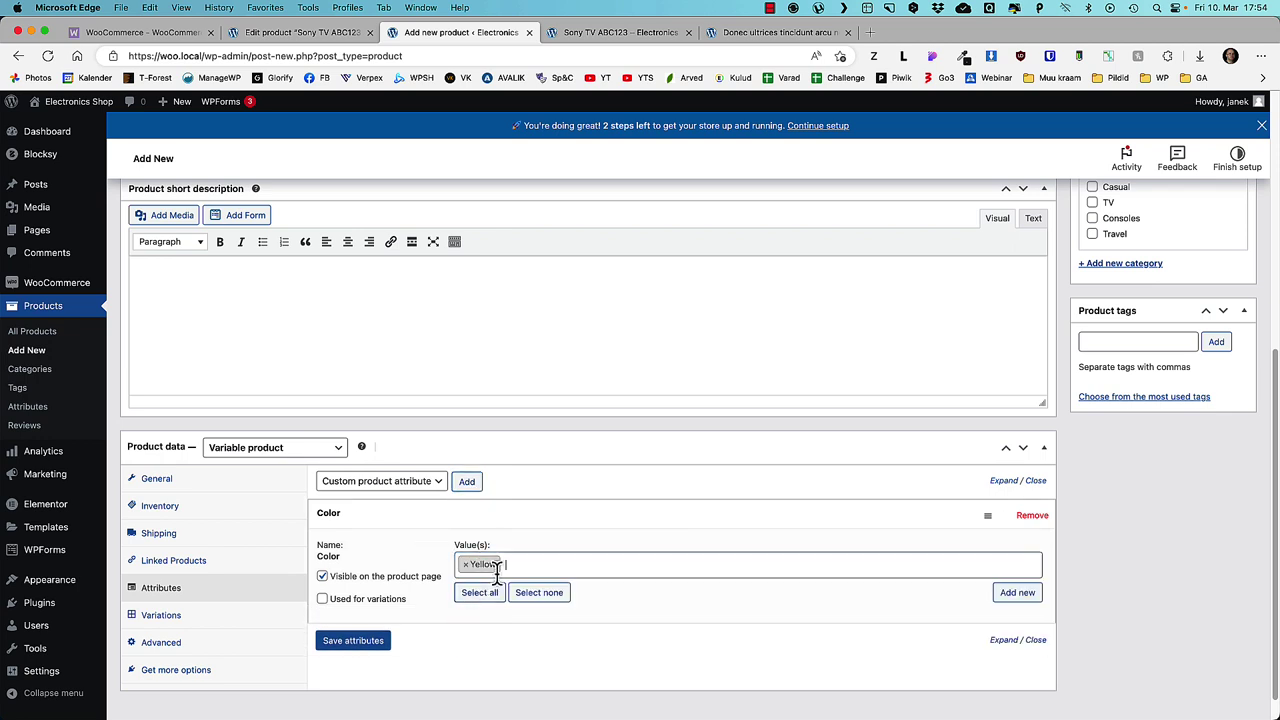
pyautogui.click(510, 565)
pyautogui.click(486, 613)
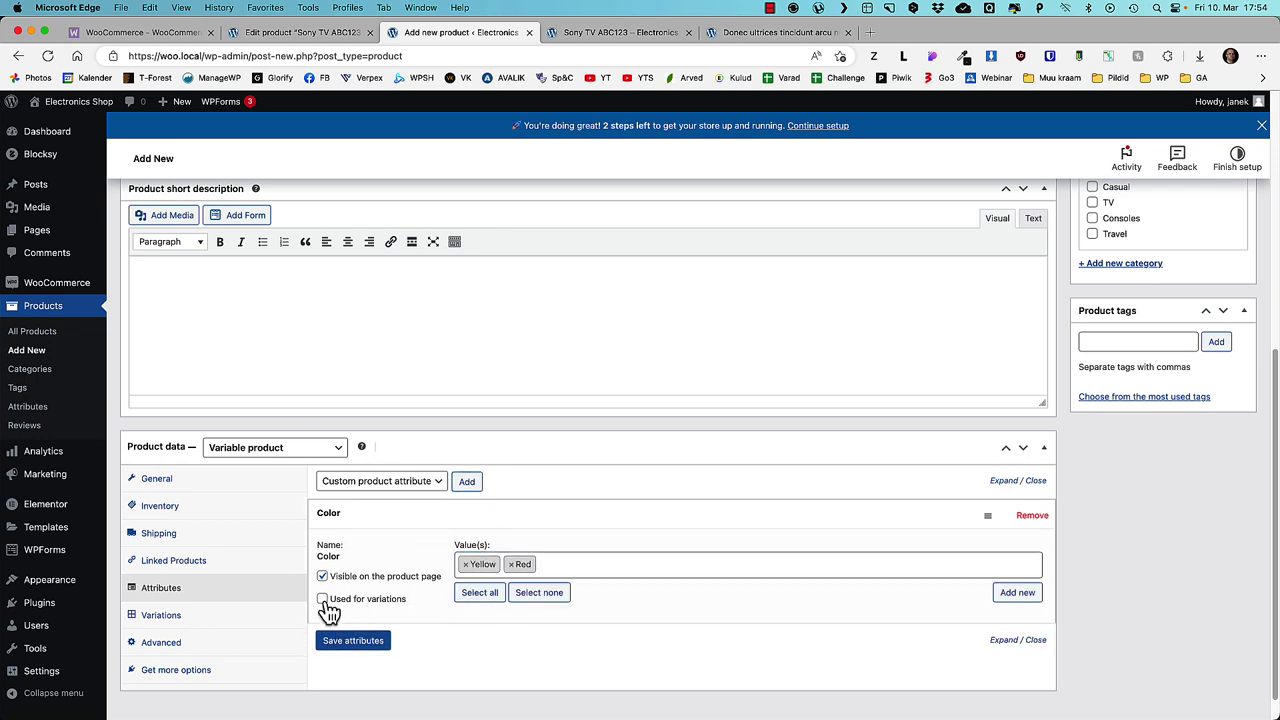
pyautogui.click(355, 641)
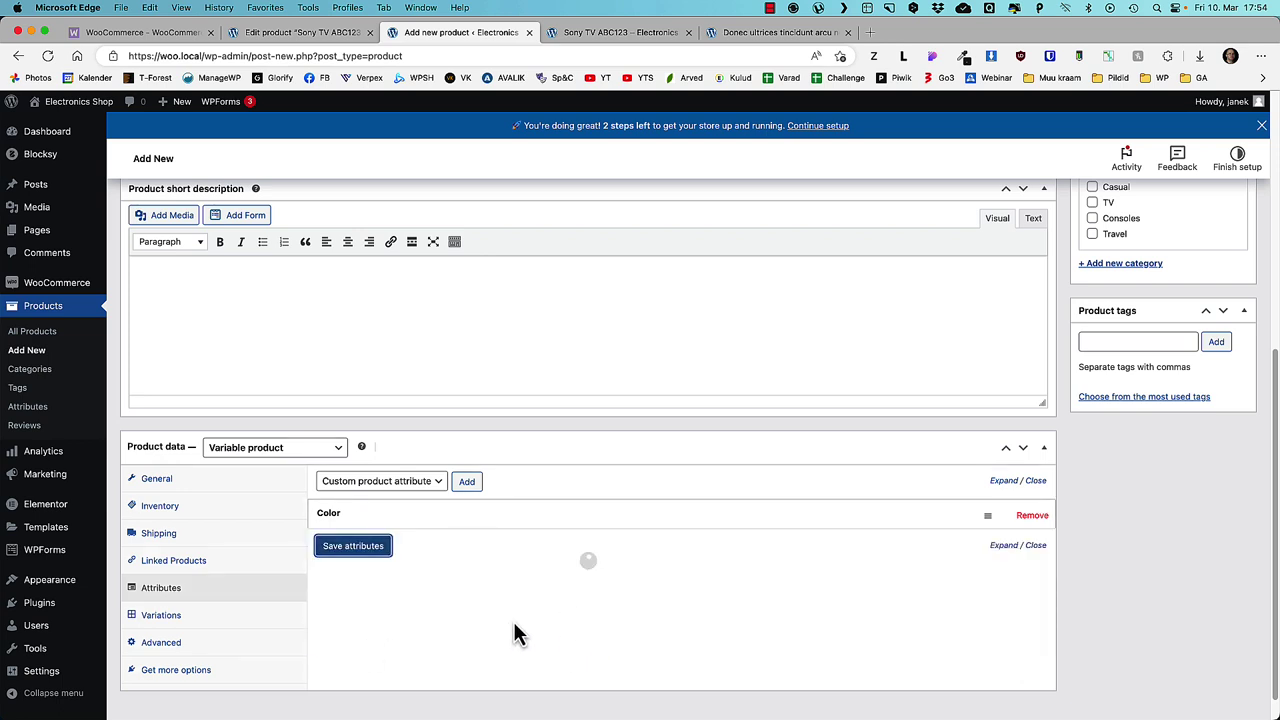
pyautogui.click(160, 620)
# - Create variations from all attributes, generating one variation per color
pyautogui.click(407, 482)
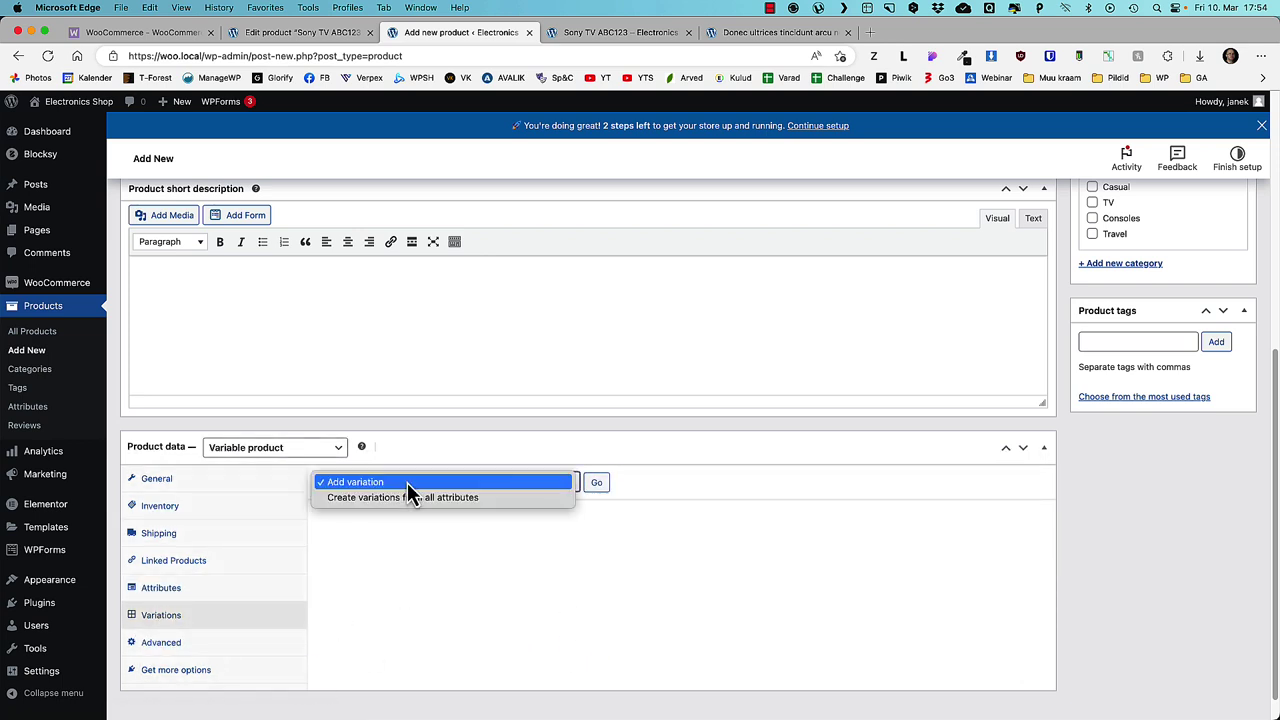
pyautogui.click(376, 499)
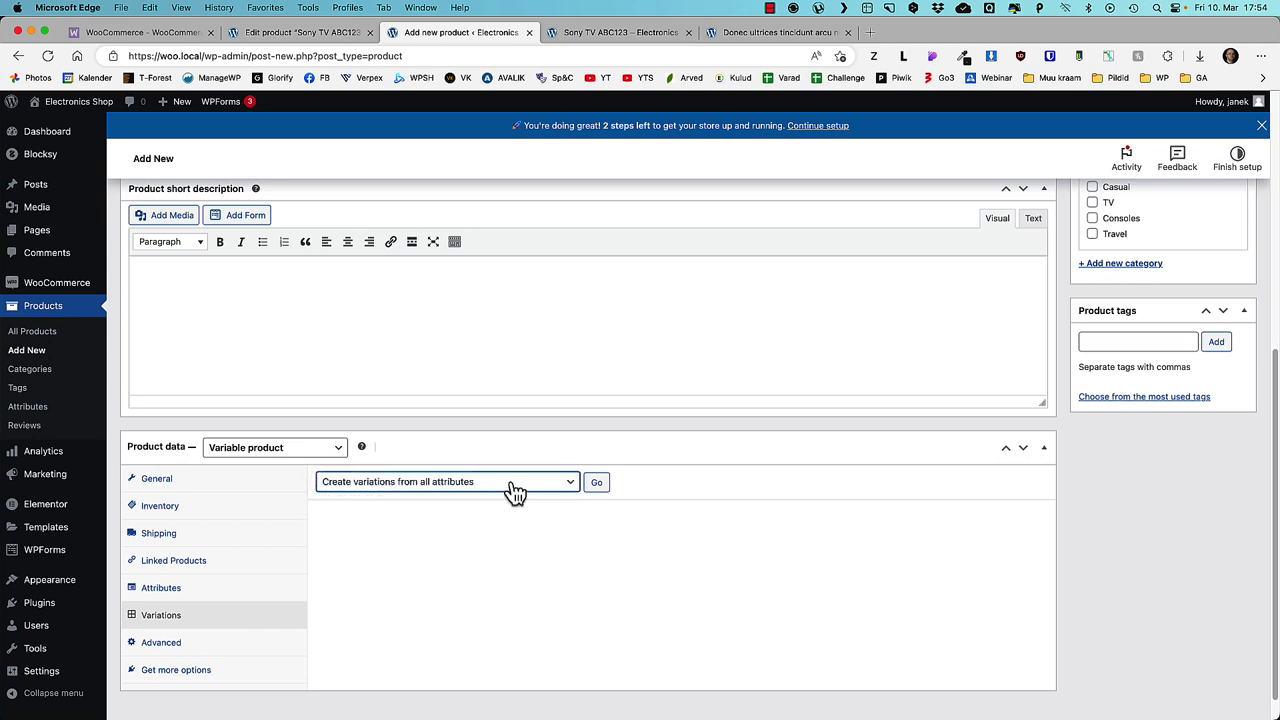
pyautogui.click(596, 484)
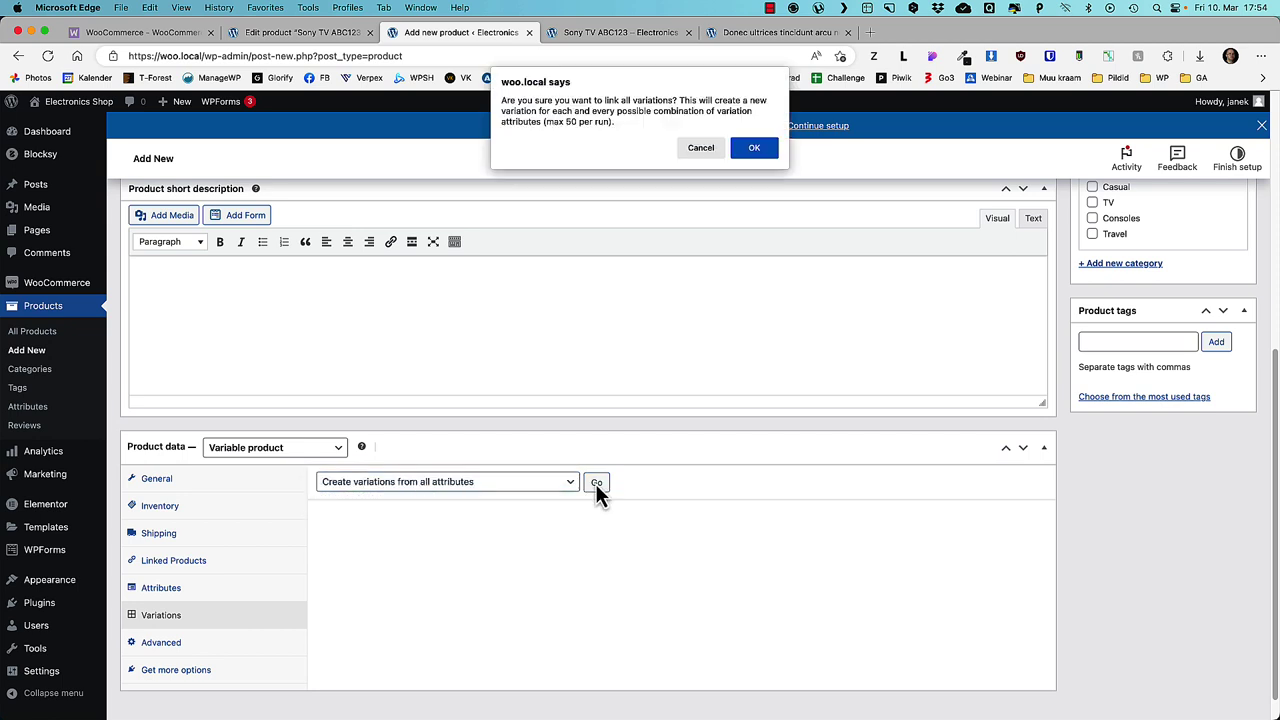
pyautogui.click(752, 152)
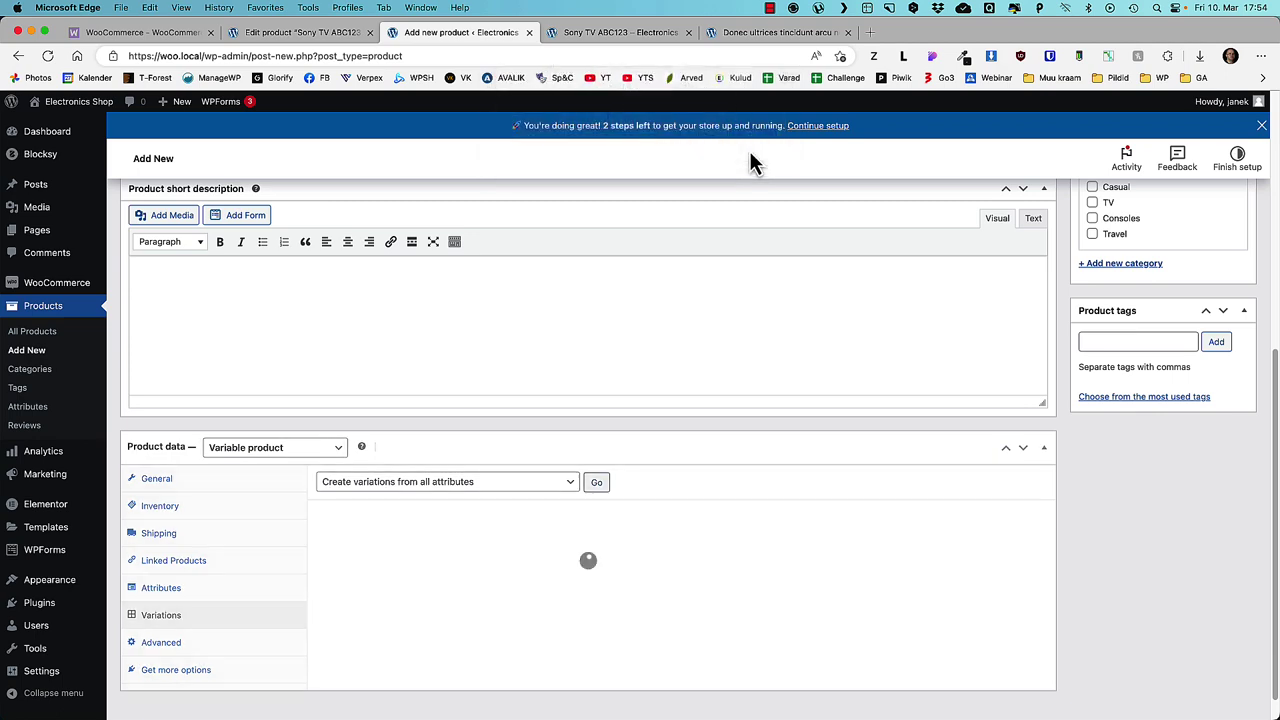
pyautogui.click(754, 122)
pyautogui.scroll(-1, 578, 510)
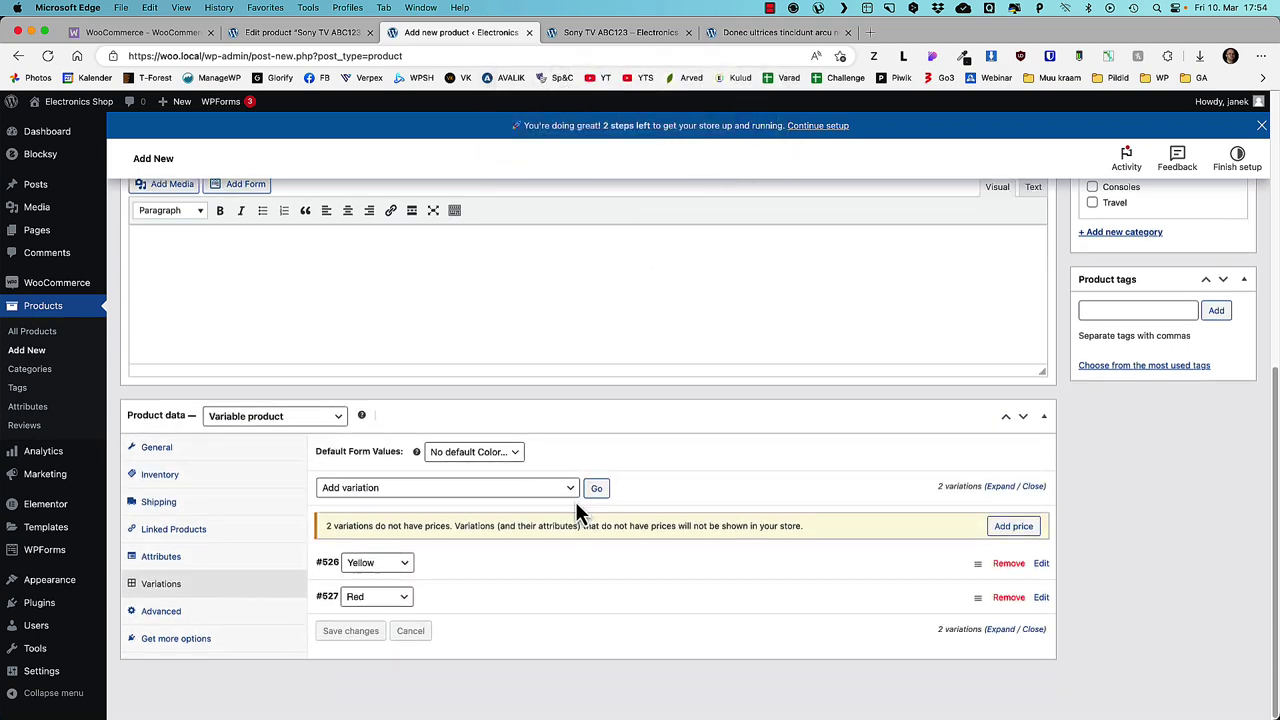
# - Give the Yellow variation the bearded man photo and a regular price of 670
pyautogui.click(1000, 486)
pyautogui.scroll(-5, 891, 497)
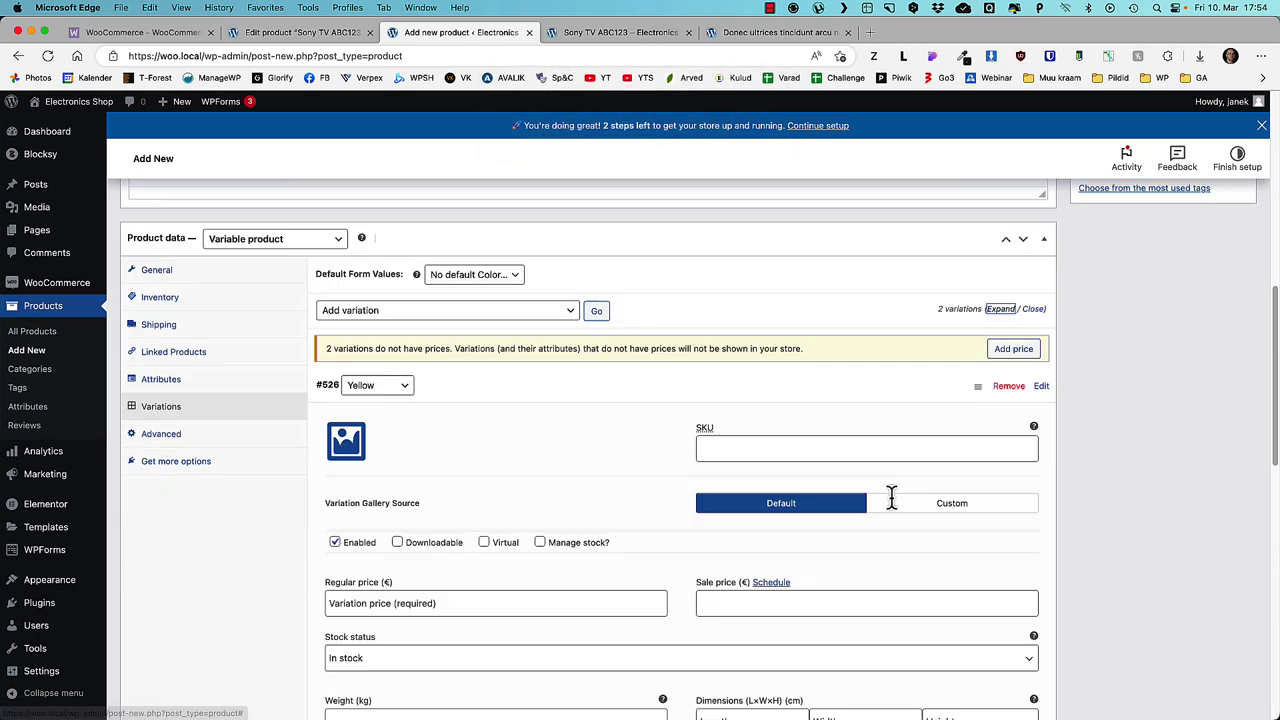
pyautogui.click(348, 341)
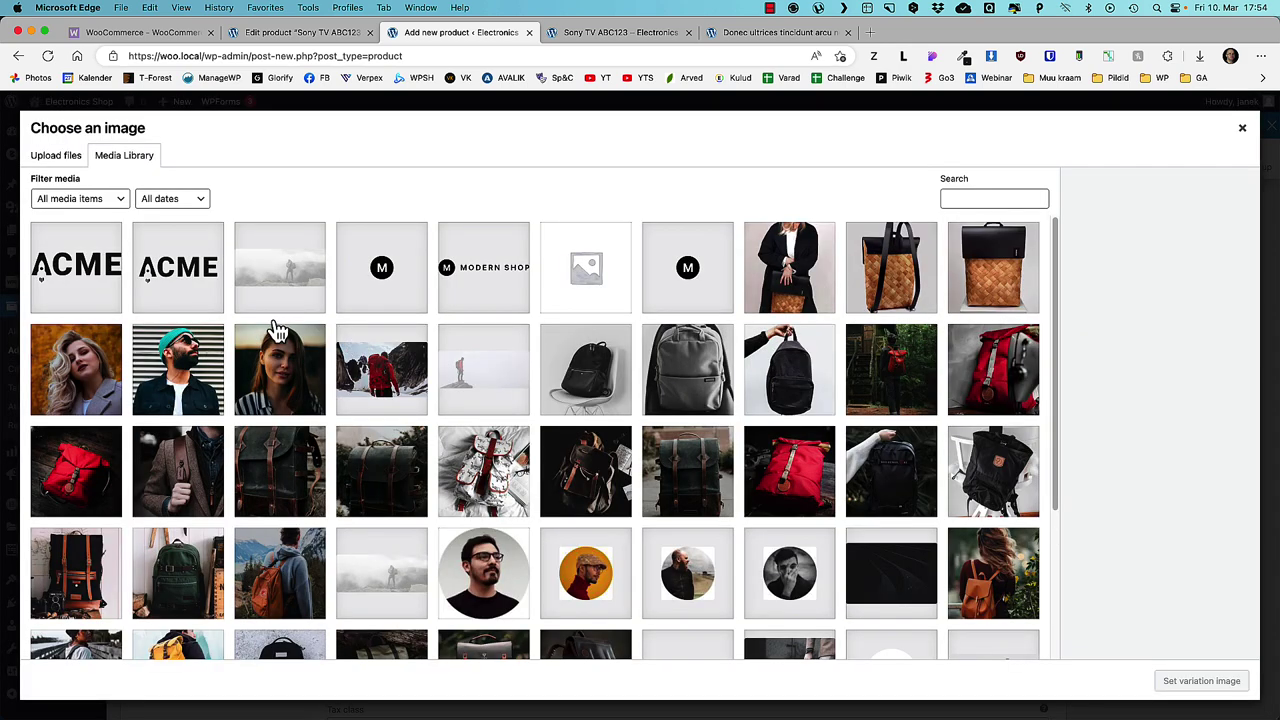
pyautogui.click(176, 372)
pyautogui.click(1165, 681)
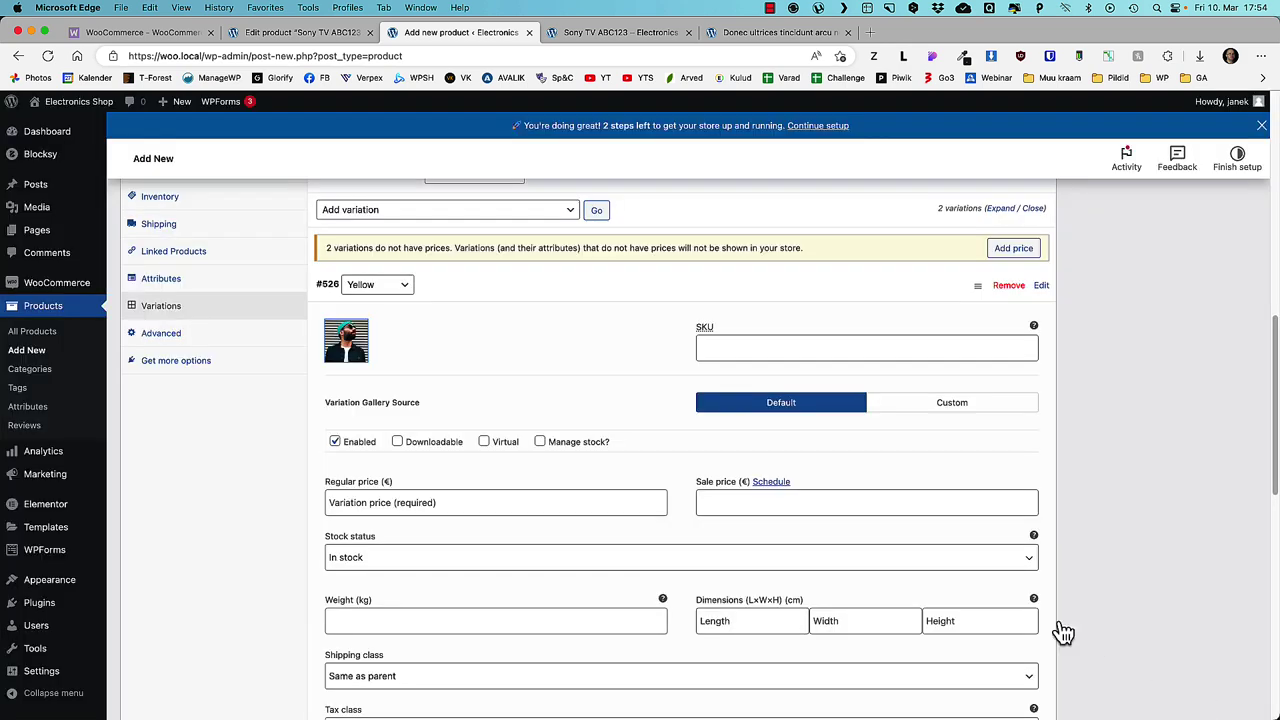
pyautogui.click(389, 503)
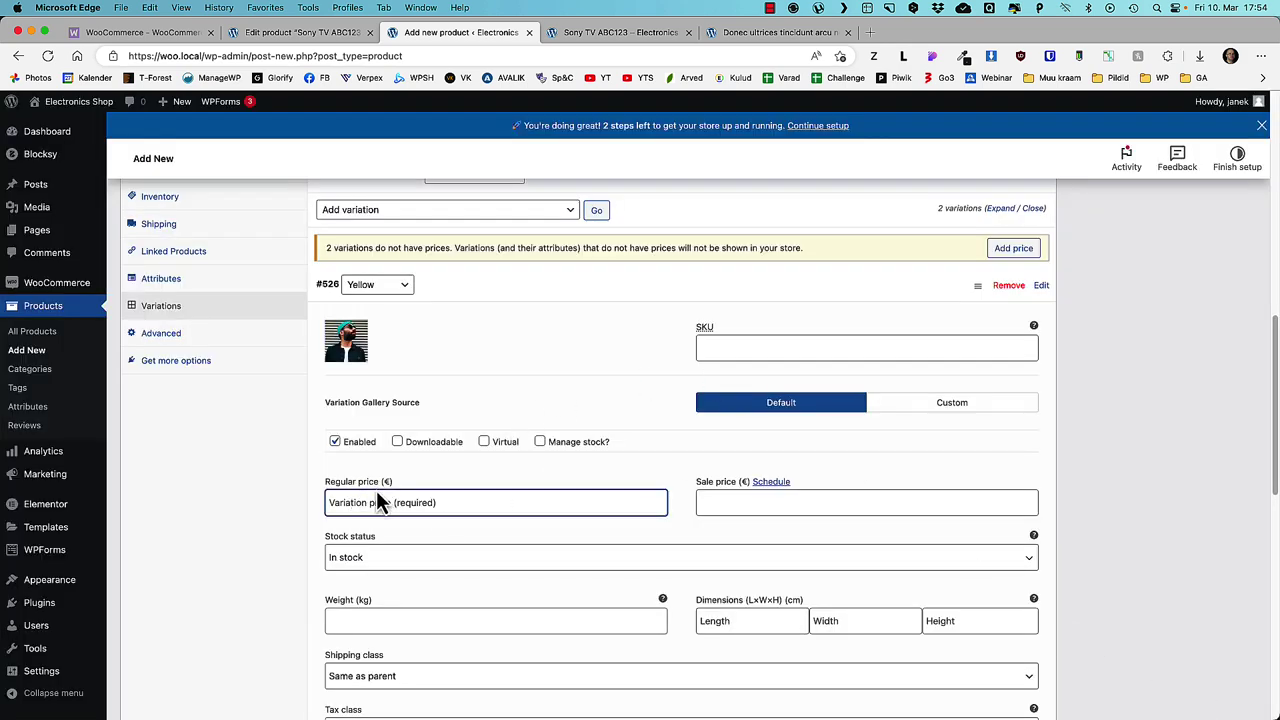
pyautogui.write('670')
pyautogui.click(766, 501)
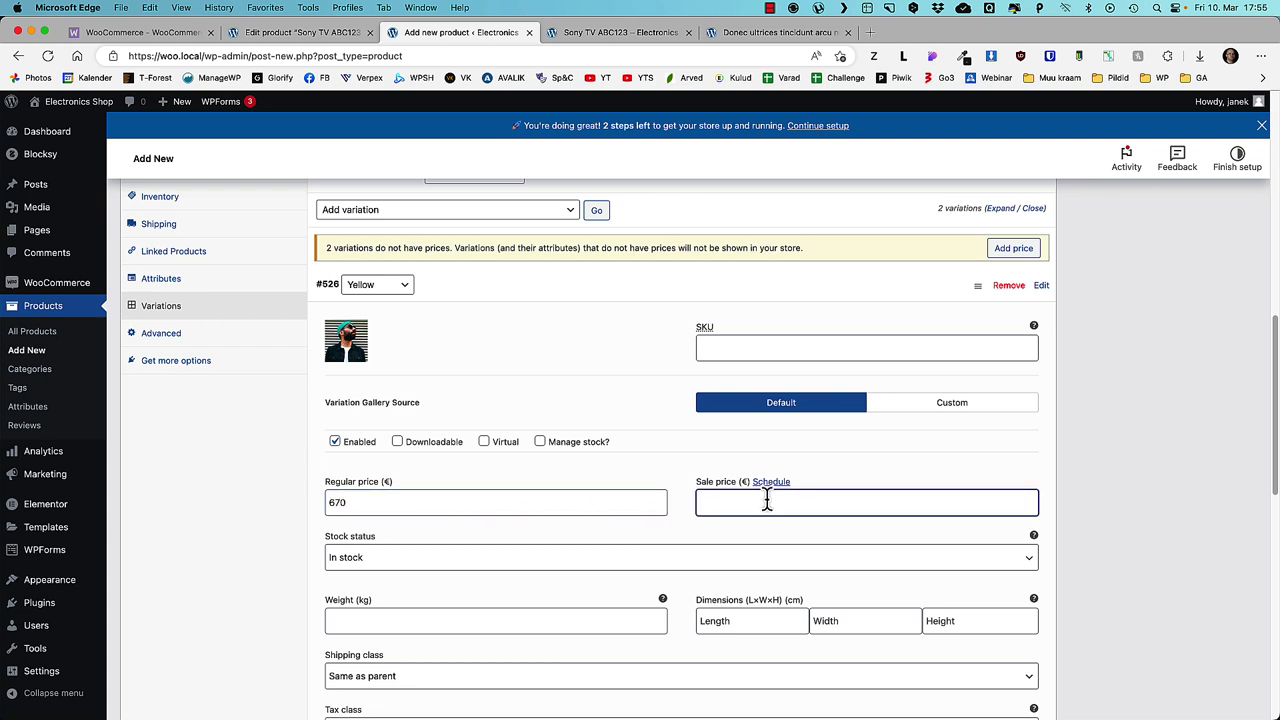
pyautogui.scroll(-5, 499, 383)
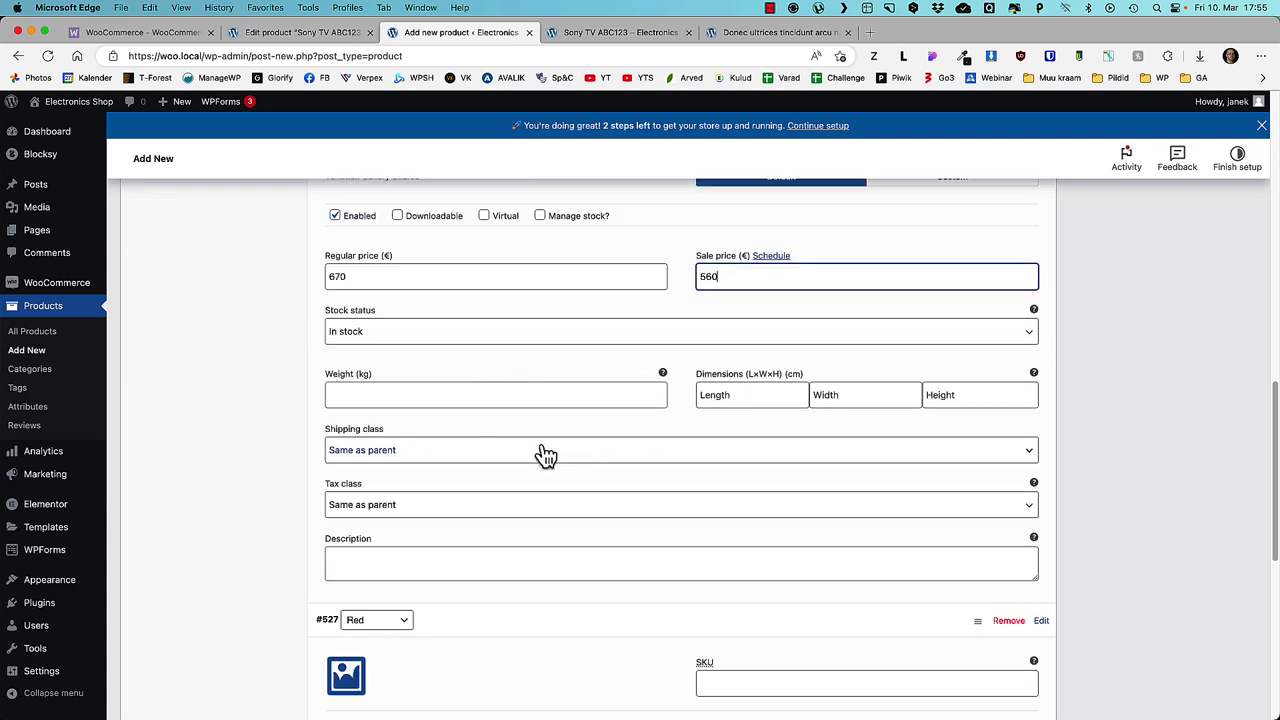
pyautogui.click(541, 217)
pyautogui.click(541, 217)
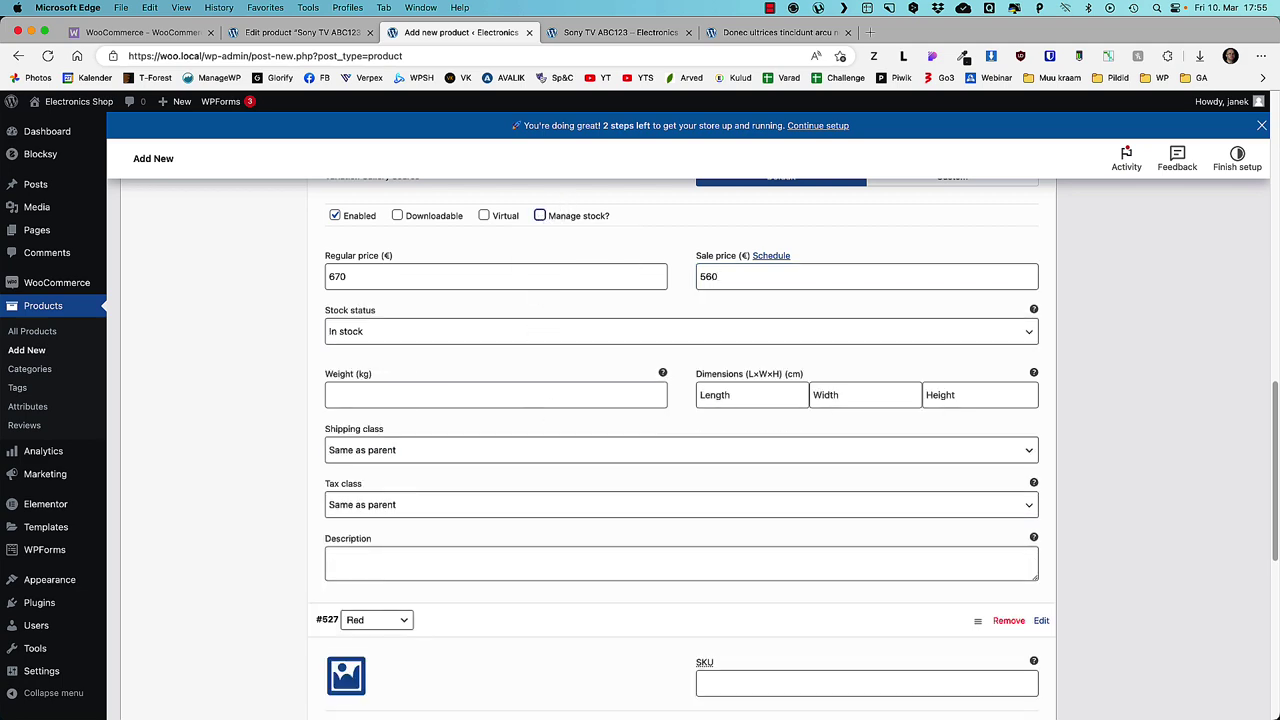
# - Give the Red variation the blonde woman photo and save the variation changes
pyautogui.scroll(-8, 343, 449)
pyautogui.click(346, 326)
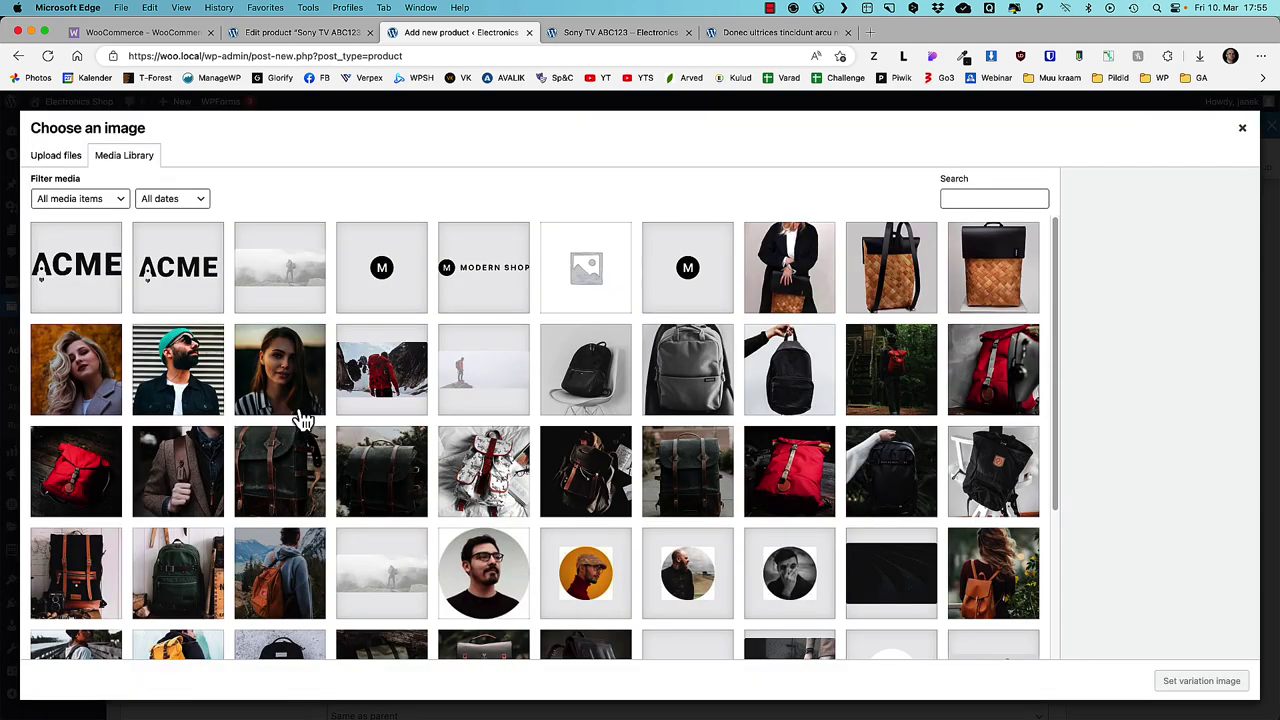
pyautogui.click(76, 369)
pyautogui.click(1201, 680)
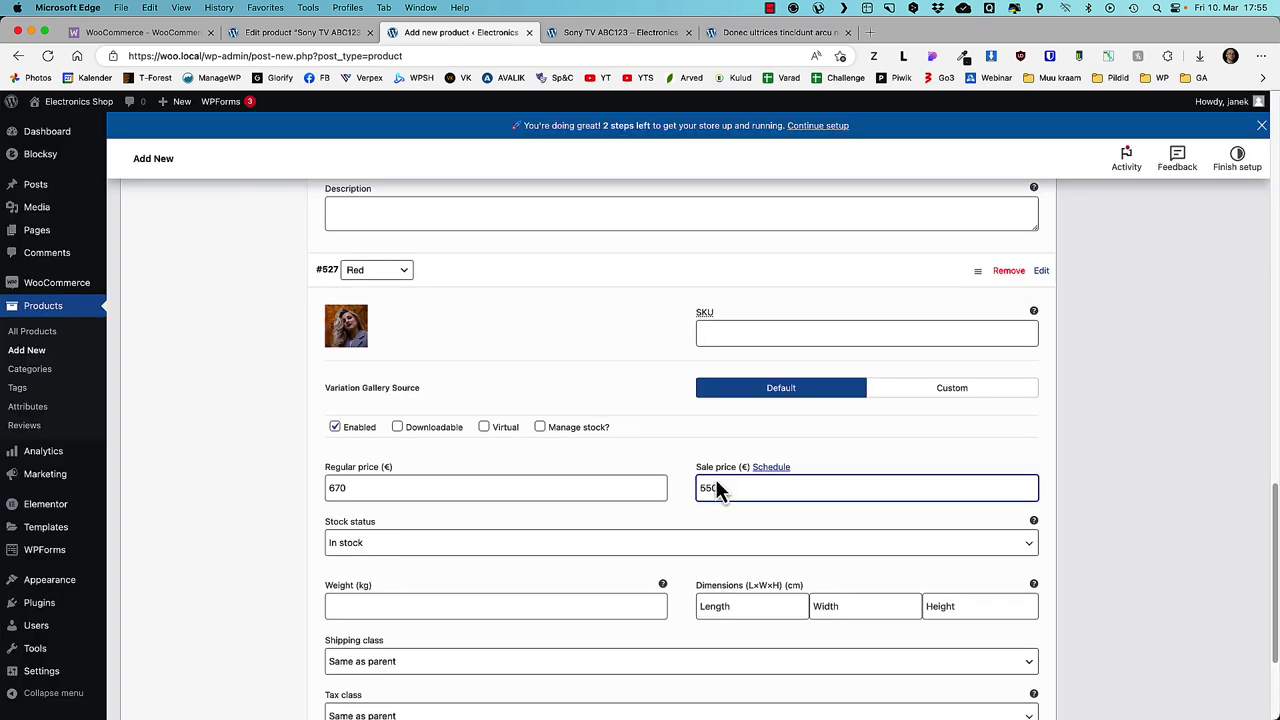
pyautogui.scroll(-4, 817, 489)
pyautogui.click(365, 644)
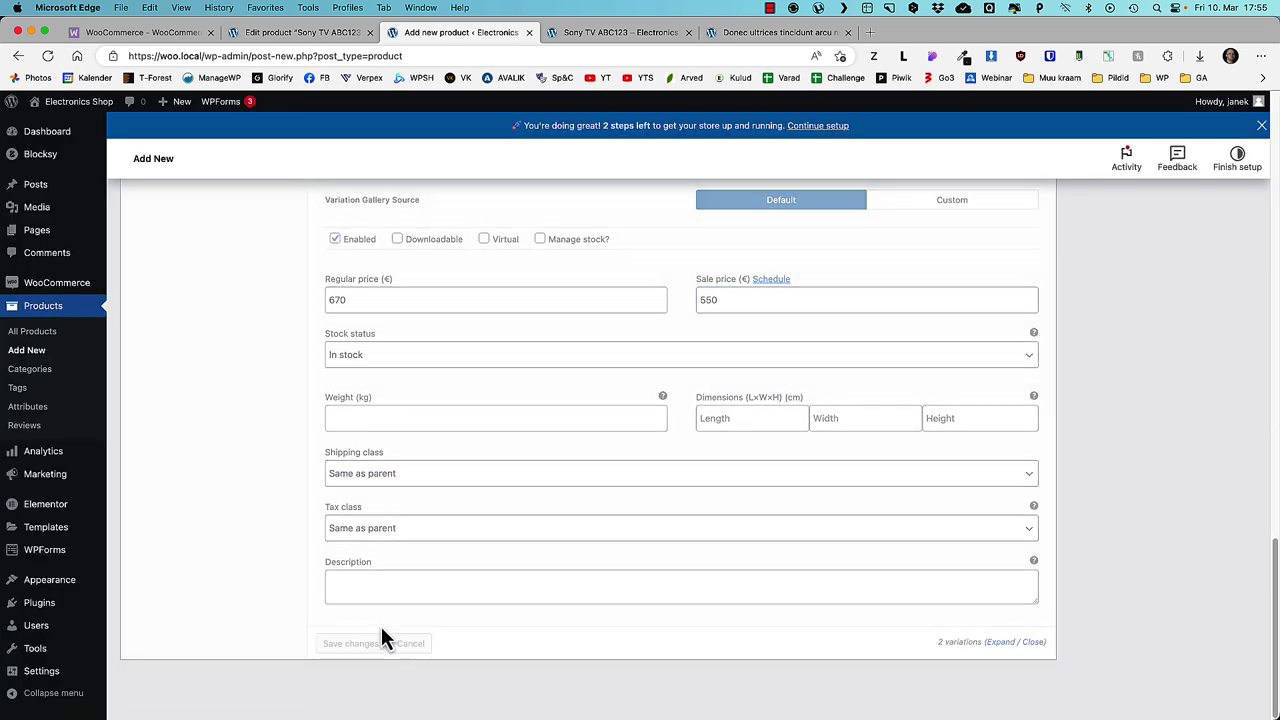
# - Set the woman with backpack photo as the product image
pyautogui.scroll(15, 1147, 489)
pyautogui.click(1110, 480)
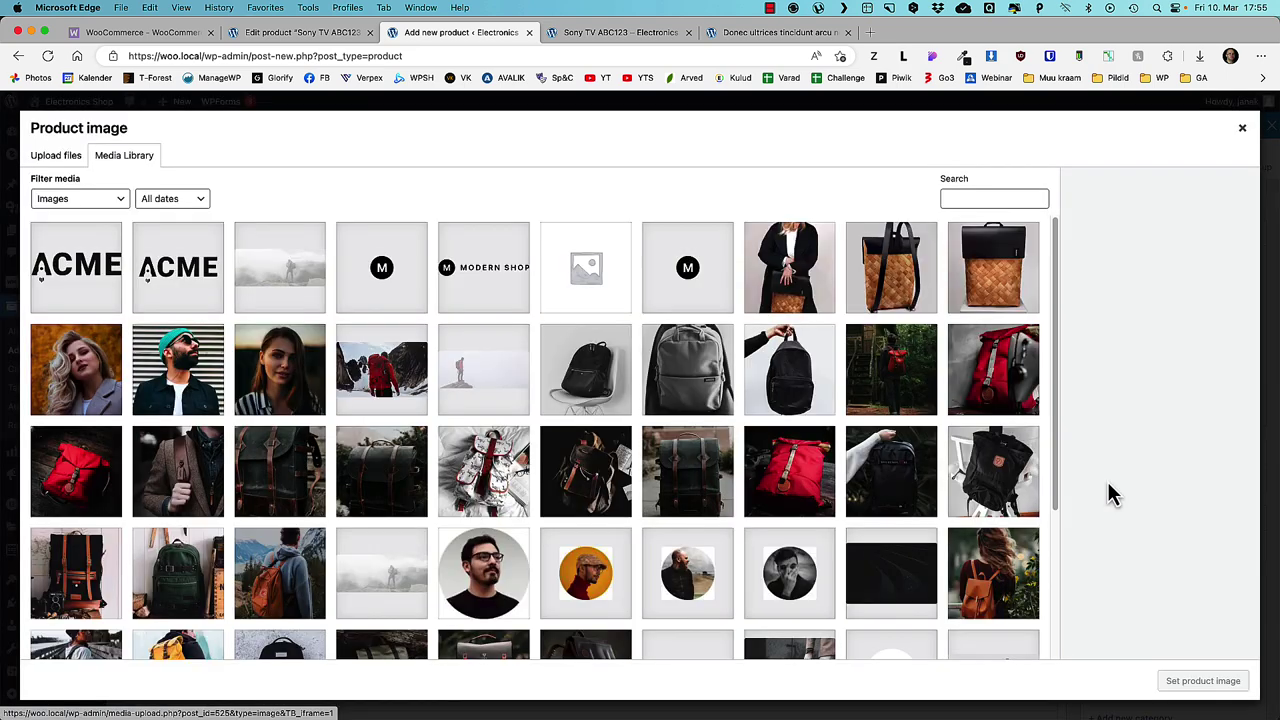
pyautogui.scroll(-5, 503, 437)
pyautogui.click(988, 357)
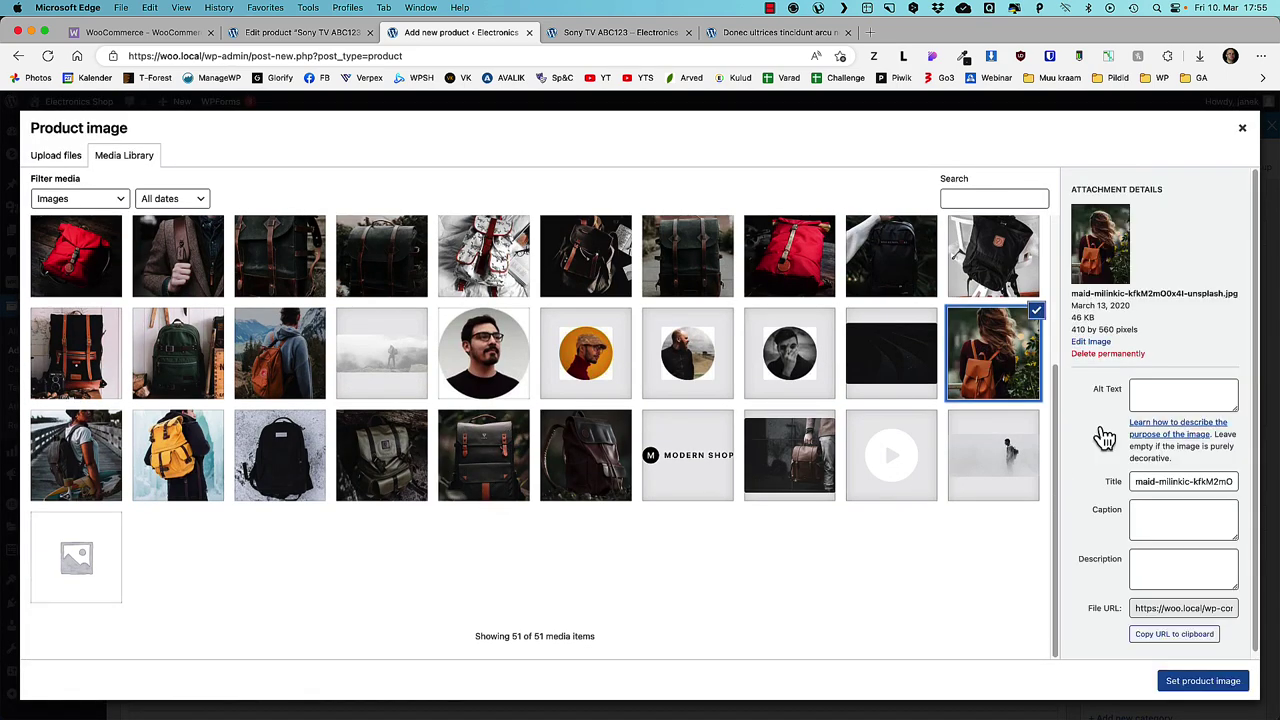
pyautogui.click(1236, 678)
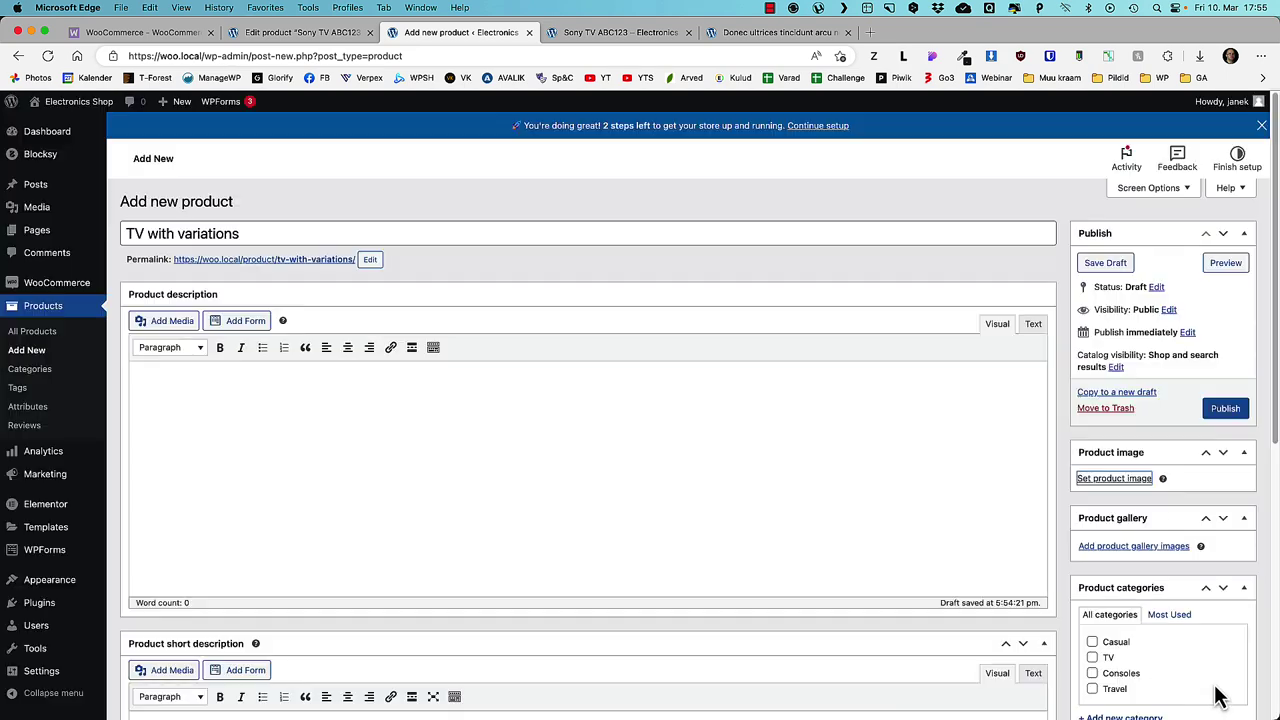
# - Publish TV with variations and open its live product page
pyautogui.scroll(-4, 1143, 594)
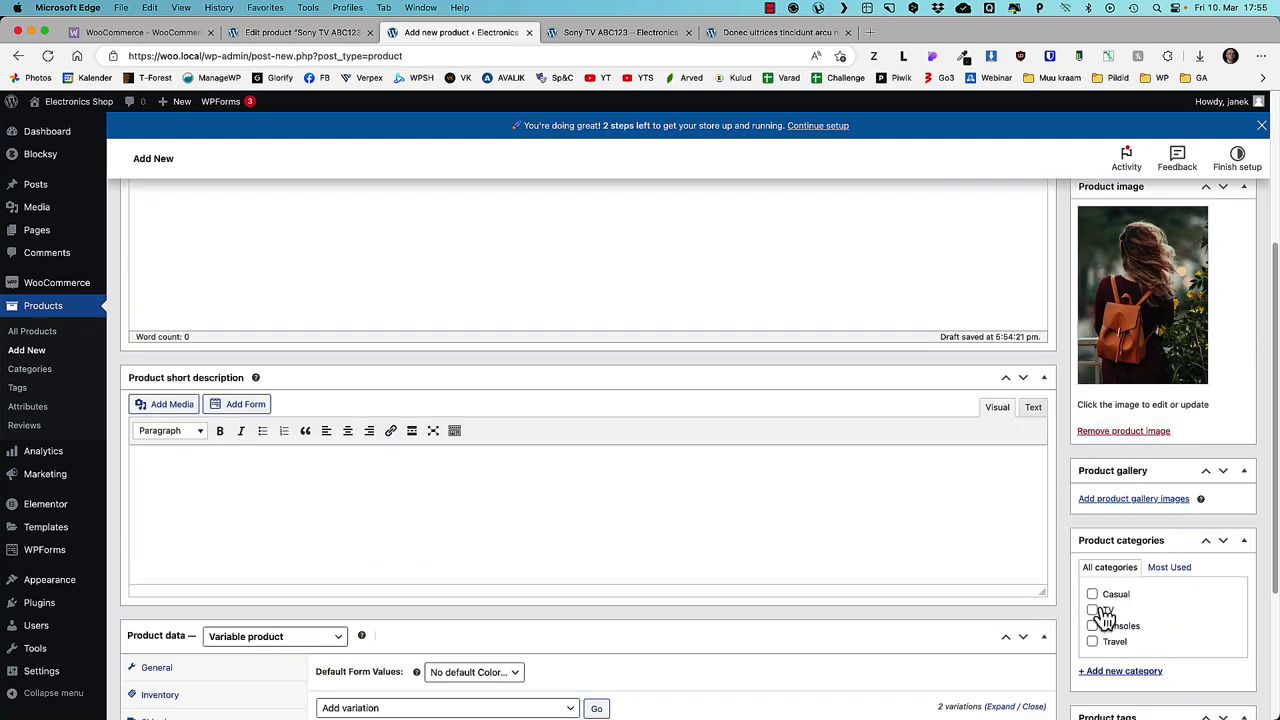
pyautogui.scroll(5, 1150, 550)
pyautogui.click(1226, 421)
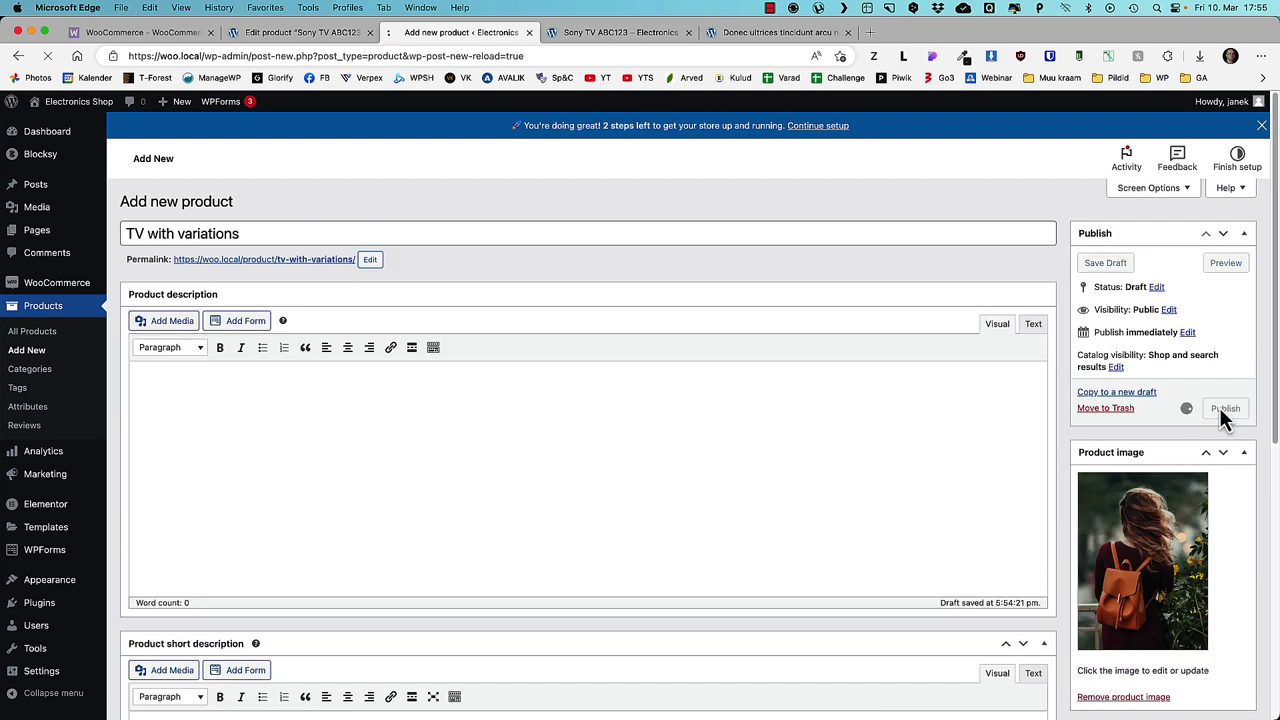
pyautogui.keyDown('super'); pyautogui.click(228, 101); pyautogui.keyUp('super')
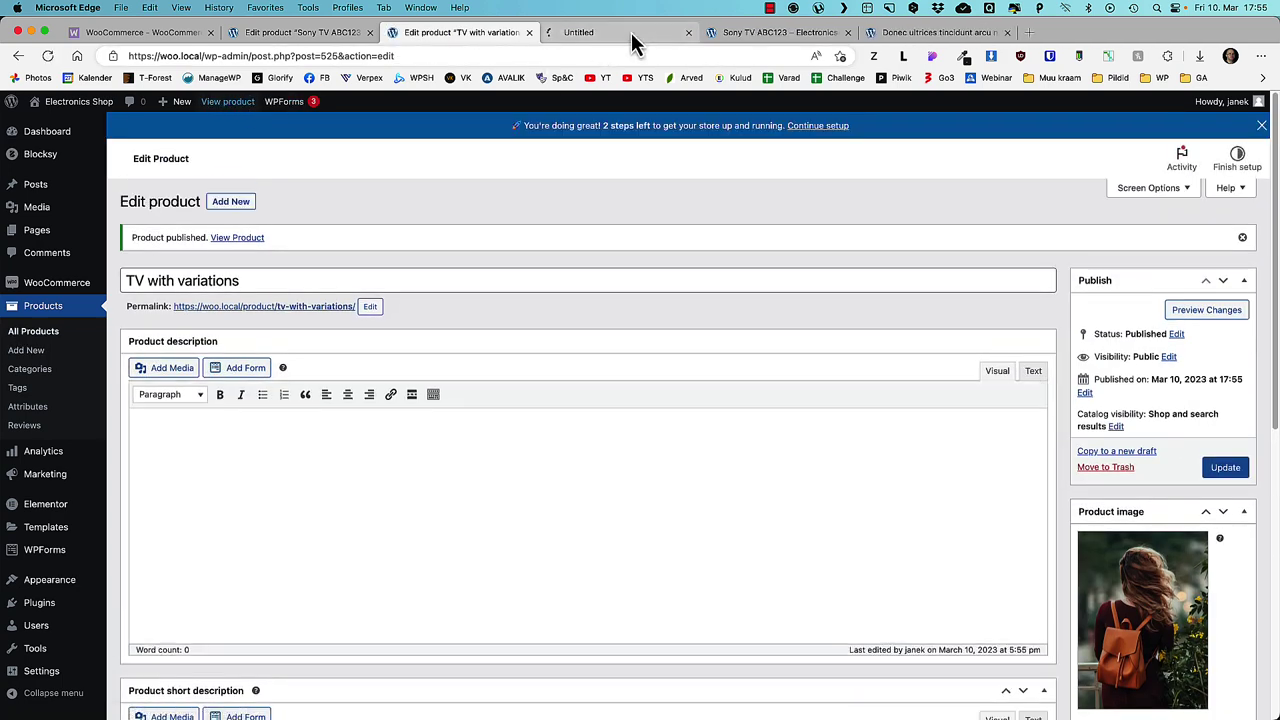
pyautogui.click(631, 32)
# - Preview the Yellow and Red color variations on the live product page
pyautogui.click(745, 428)
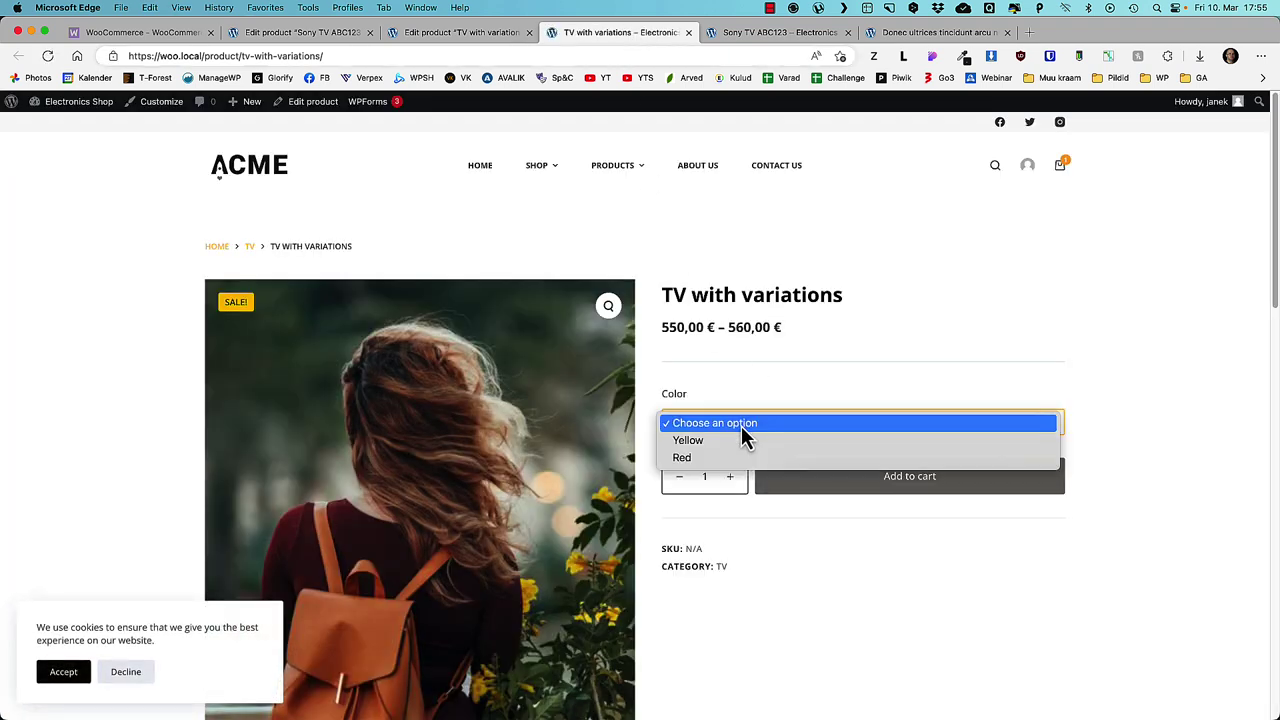
pyautogui.click(716, 441)
pyautogui.click(730, 422)
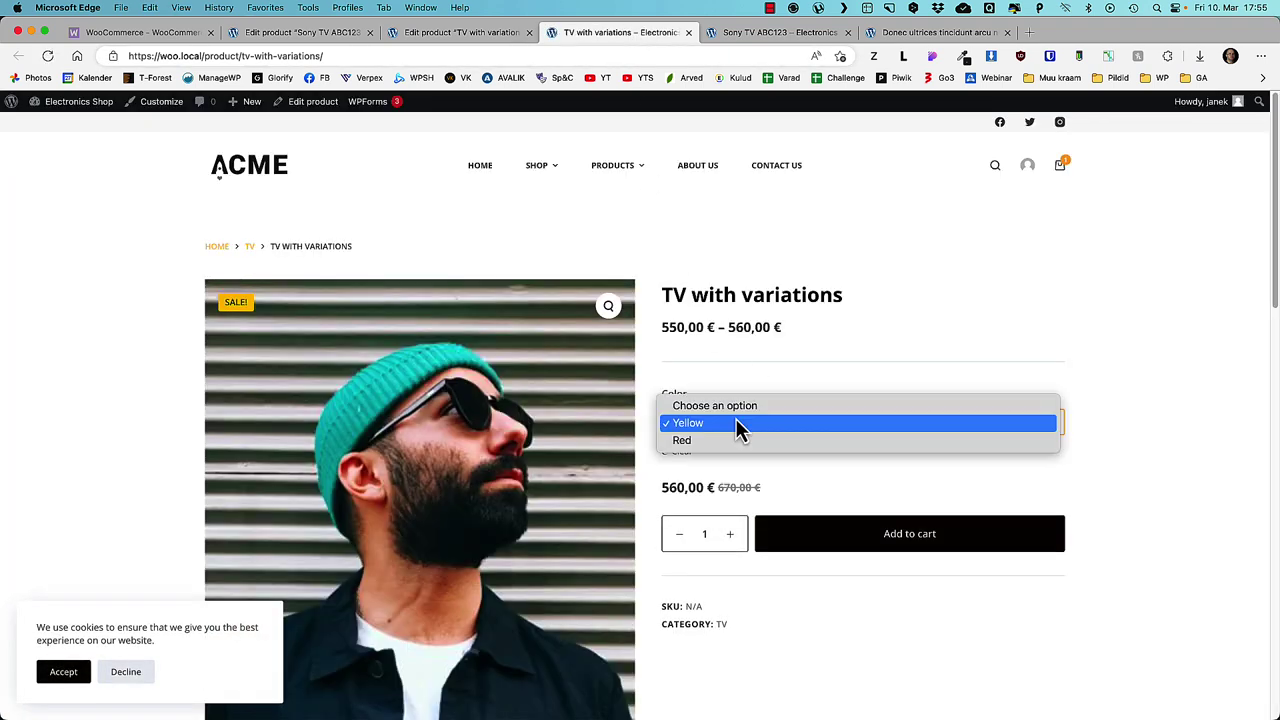
pyautogui.click(705, 440)
pyautogui.scroll(-5, 760, 450)
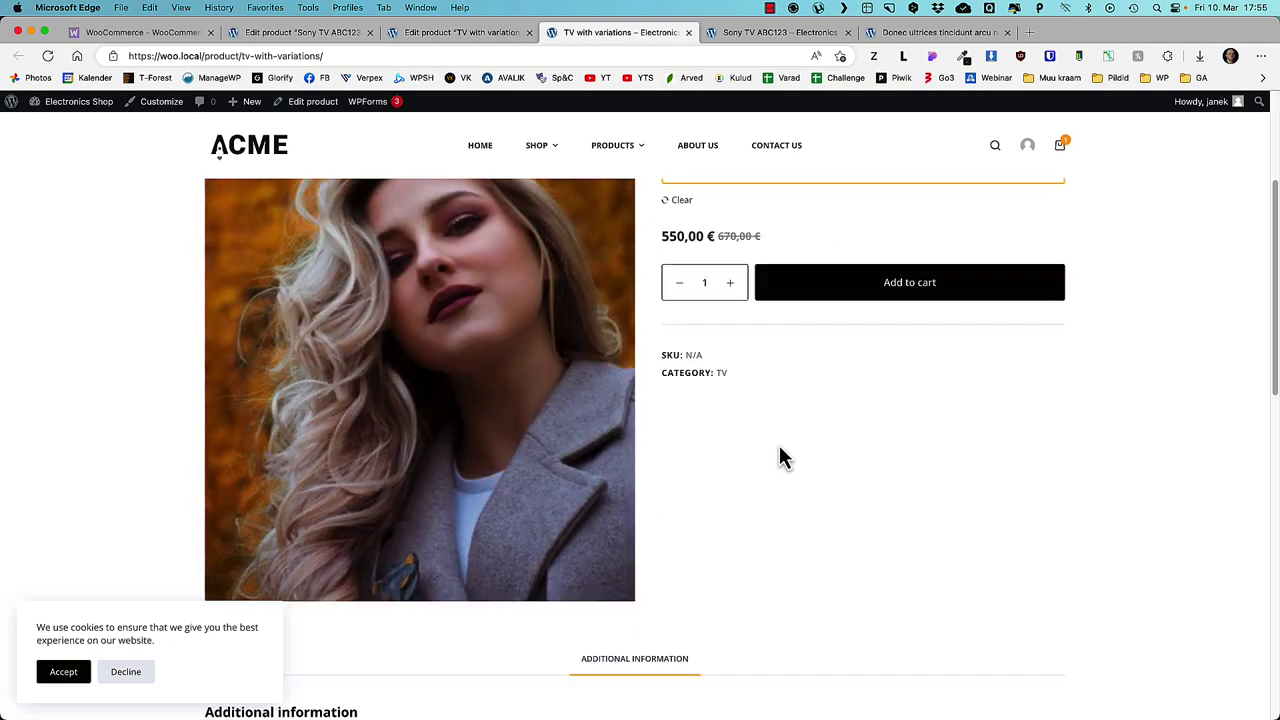
pyautogui.scroll(5, 785, 462)
# - Browse both shop listing pages, then return to the TV with variations editor
pyautogui.click(535, 168)
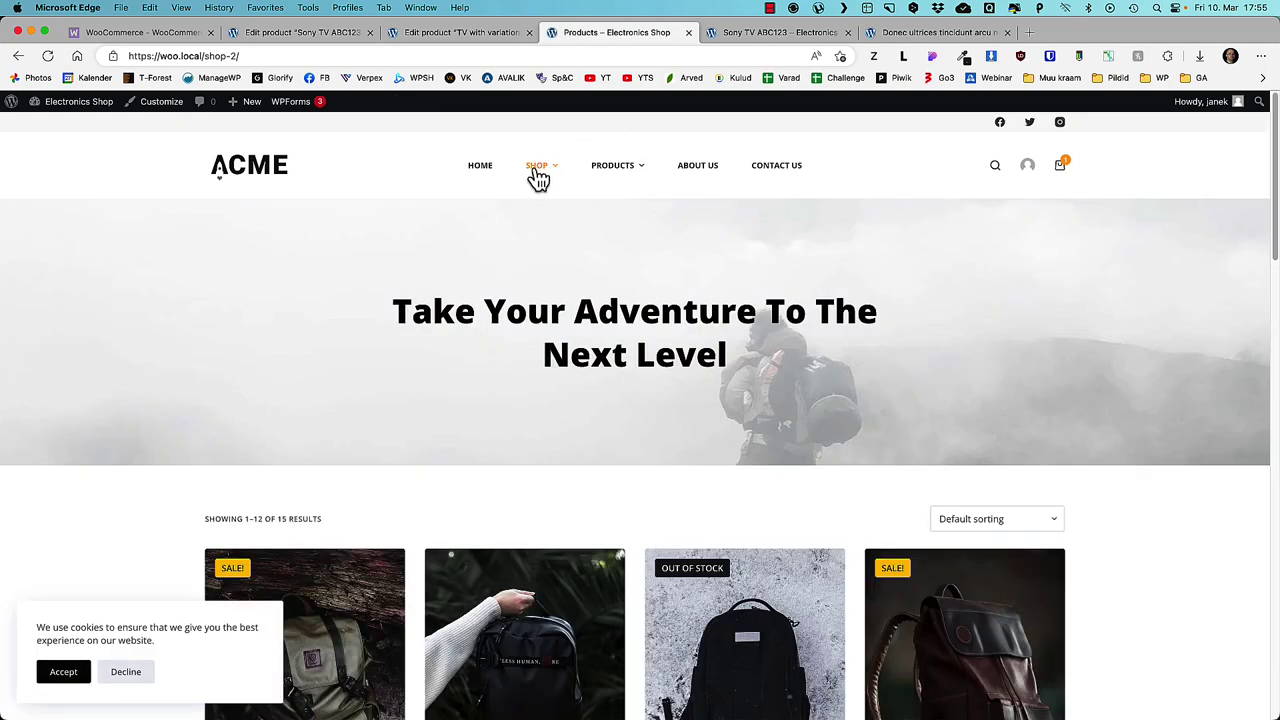
pyautogui.scroll(-3, 302, 307)
pyautogui.scroll(-10, 302, 307)
pyautogui.scroll(3, 880, 420)
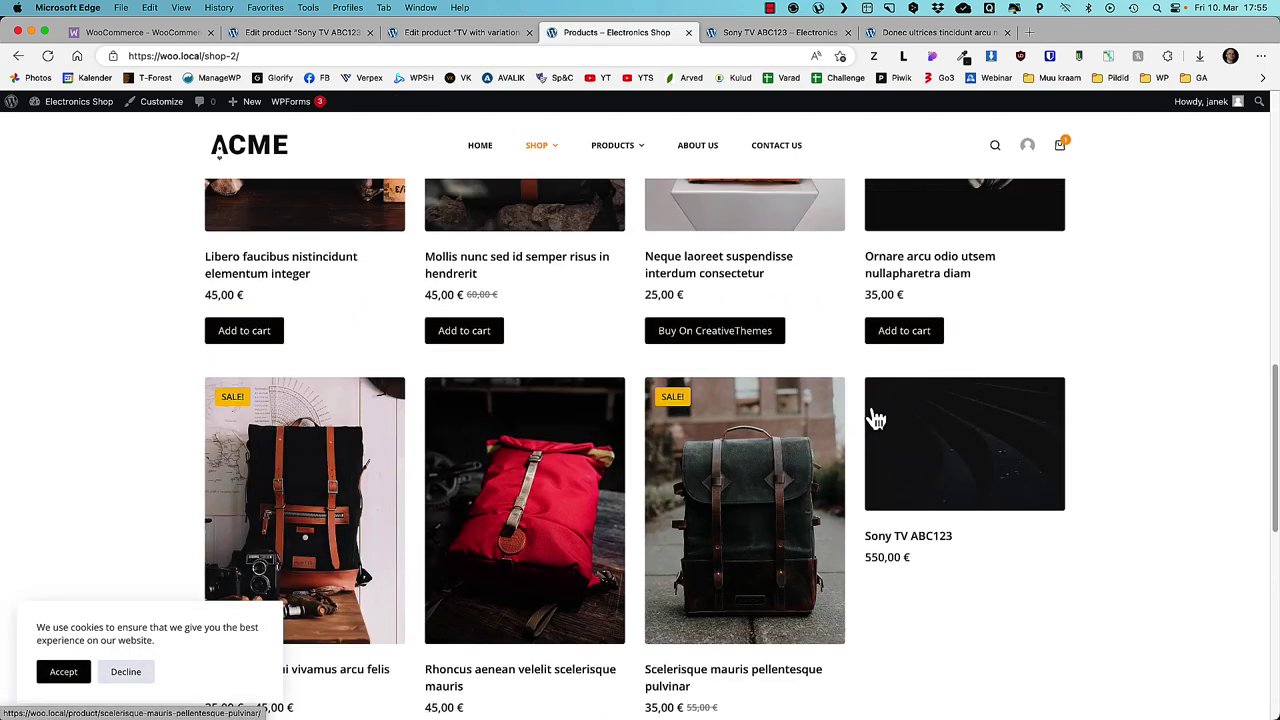
pyautogui.scroll(-3, 921, 452)
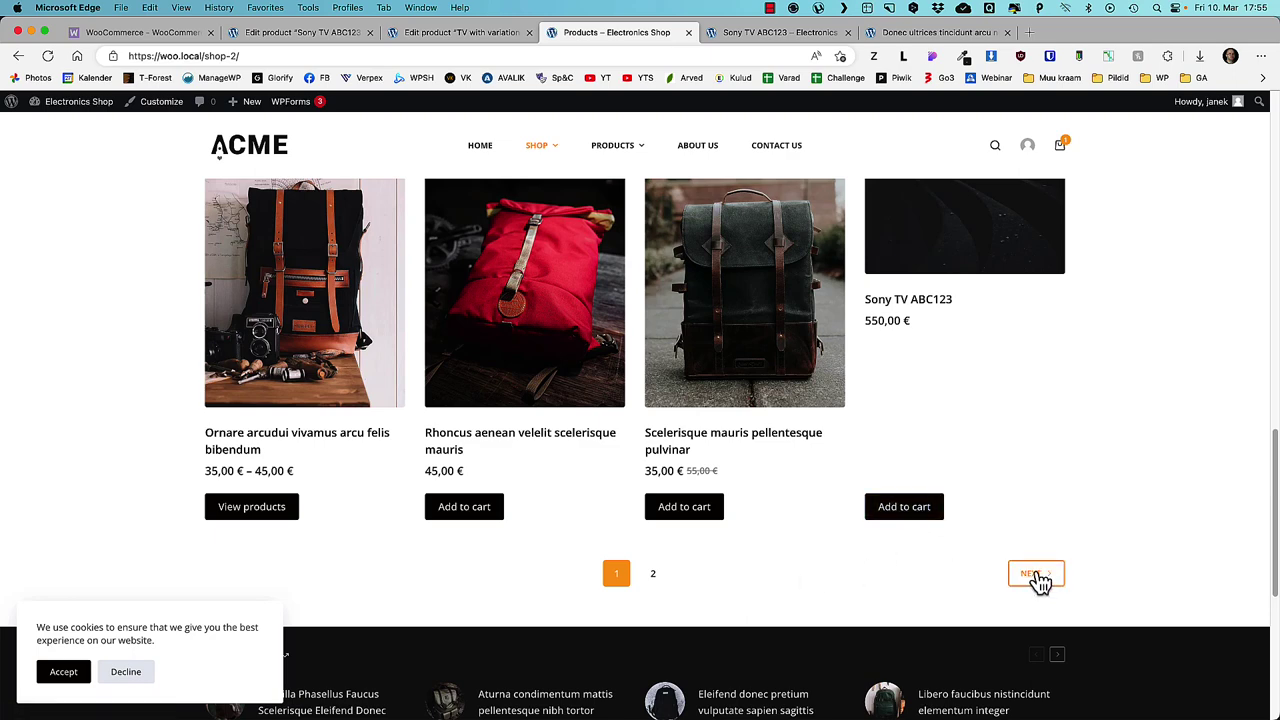
pyautogui.click(1038, 576)
pyautogui.scroll(-5, 903, 517)
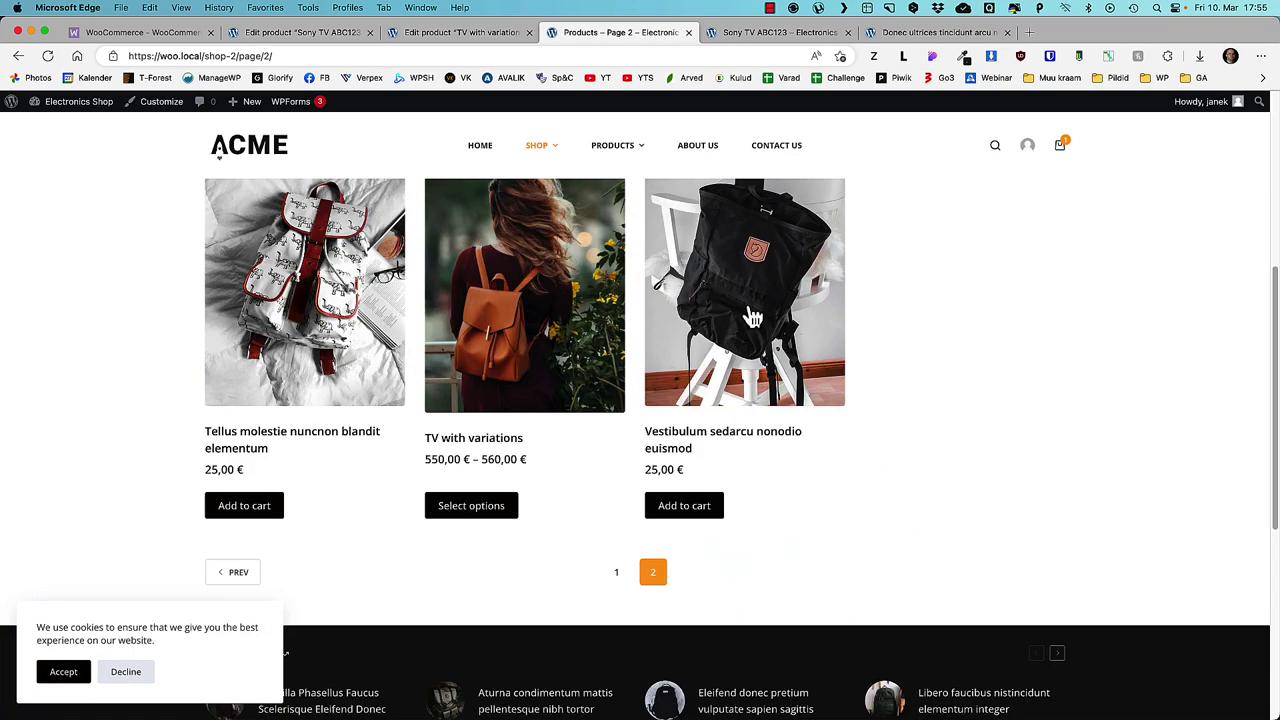
pyautogui.press('super+bracketleft')
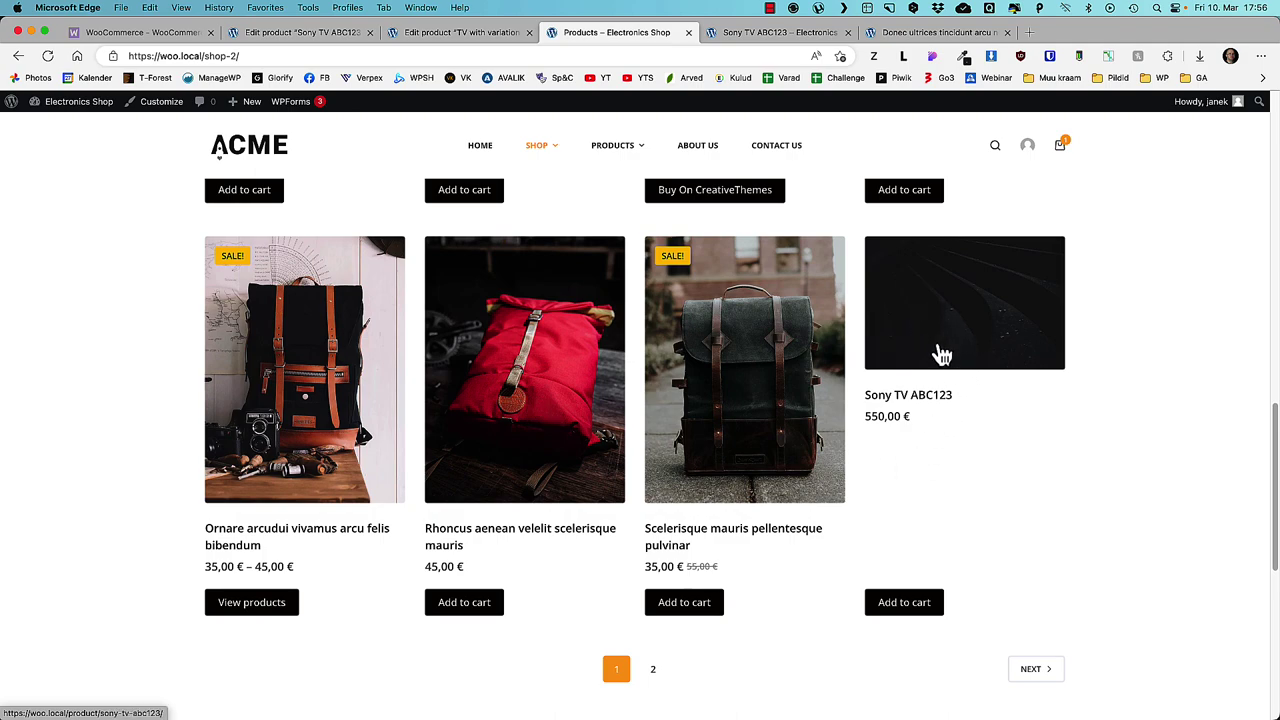
pyautogui.scroll(10, 940, 355)
pyautogui.click(440, 34)
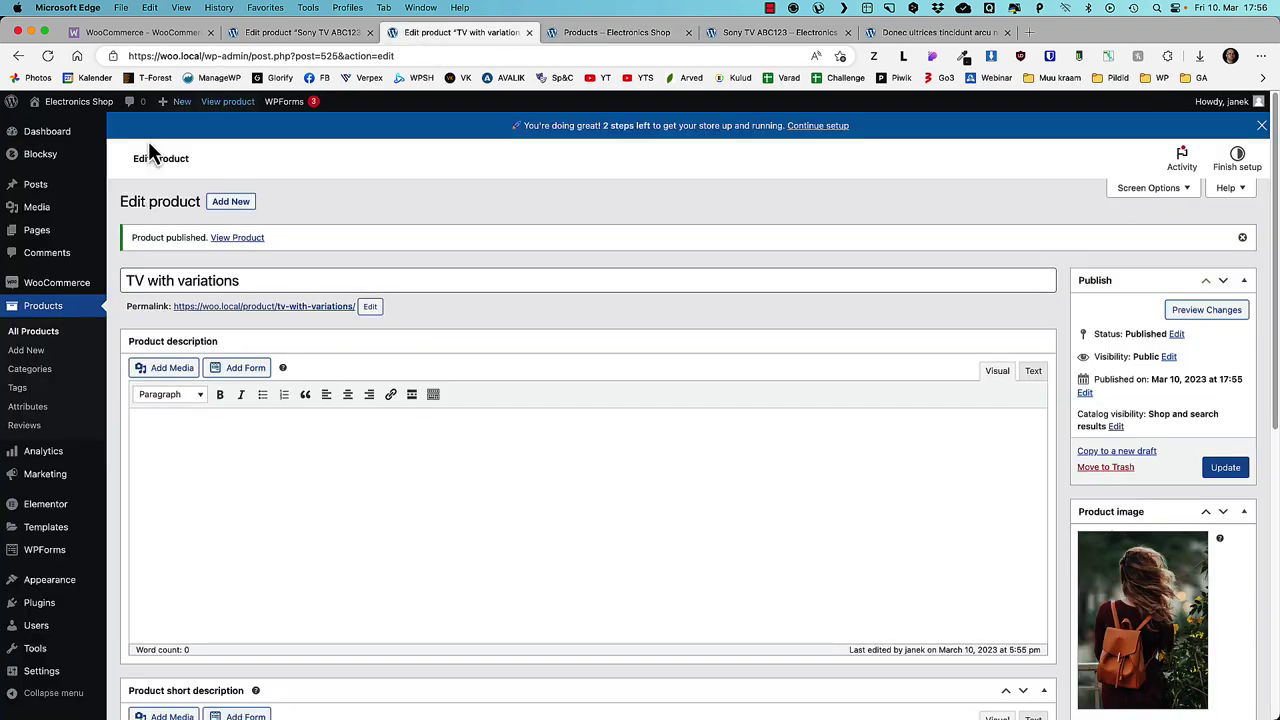
# - In the Sorting view, drag TV with variations and Sony TV ABC123 to the top
pyautogui.click(36, 331)
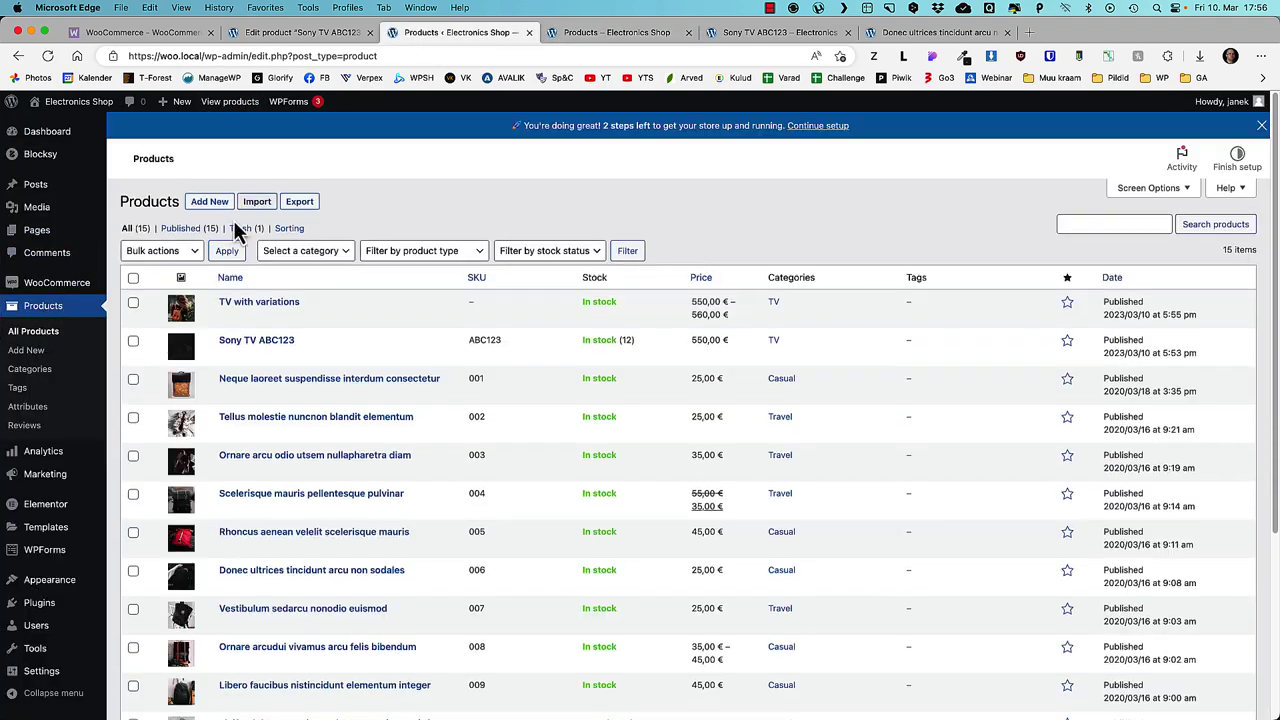
pyautogui.click(289, 228)
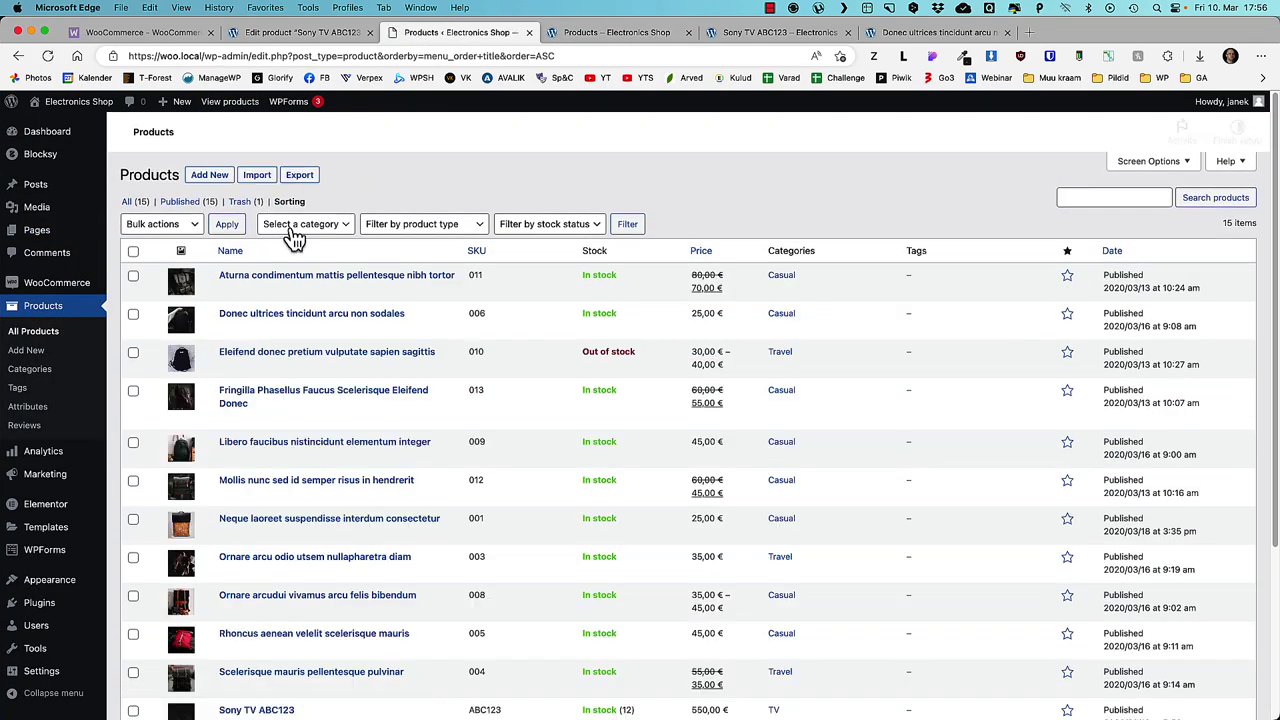
pyautogui.scroll(-5, 632, 471)
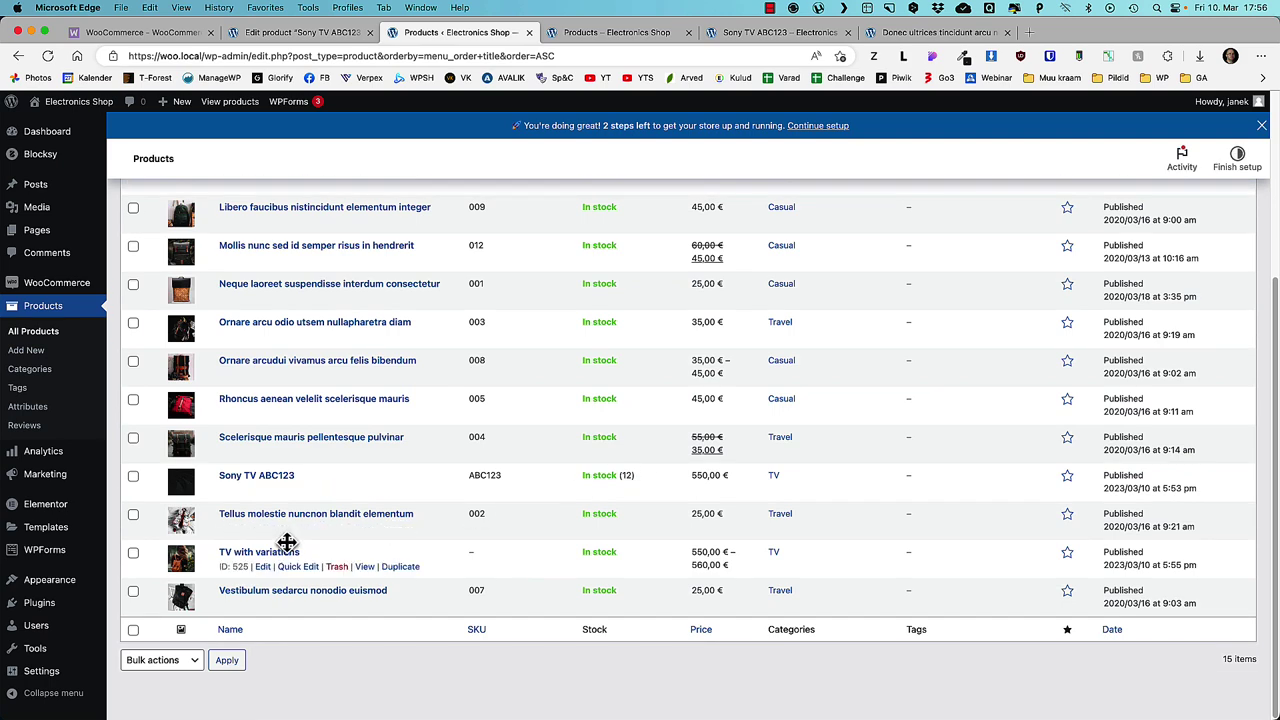
pyautogui.moveTo(411, 560); pyautogui.dragTo(451, 323)
pyautogui.scroll(-5, 519, 451)
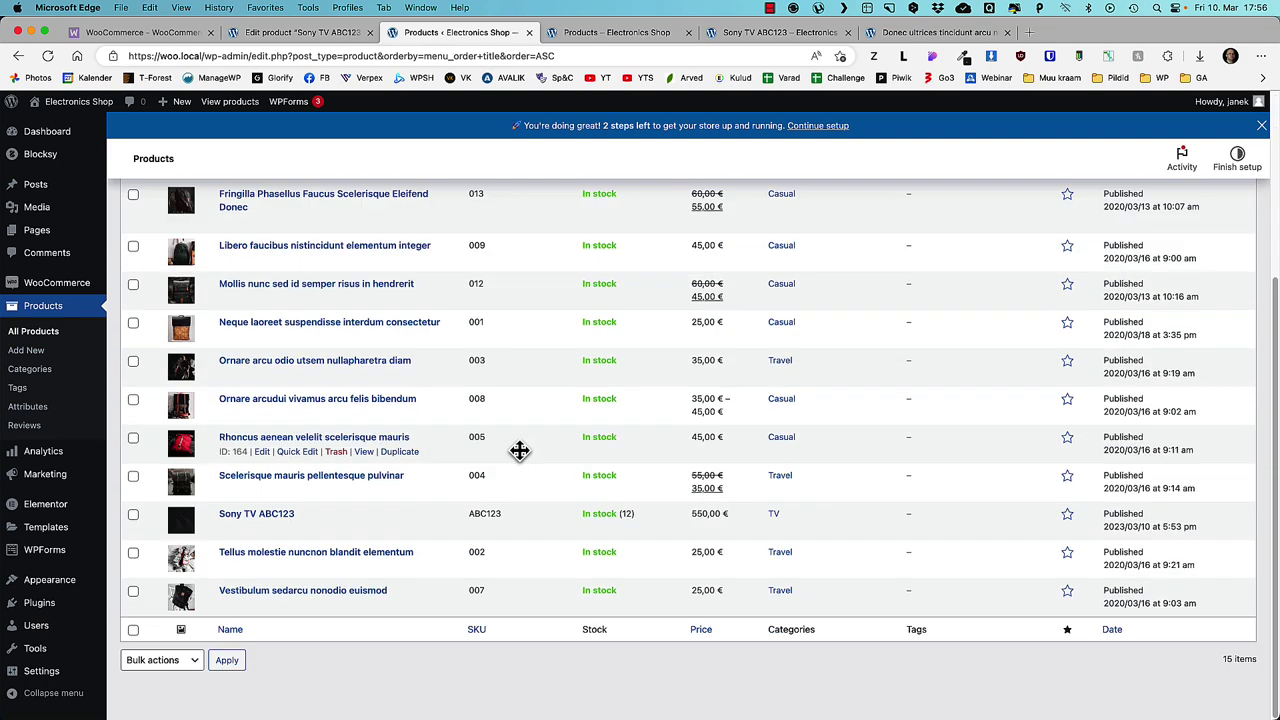
pyautogui.moveTo(349, 506); pyautogui.dragTo(364, 304)
# - Reload the storefront shop to confirm both TVs now lead the grid
pyautogui.click(552, 36)
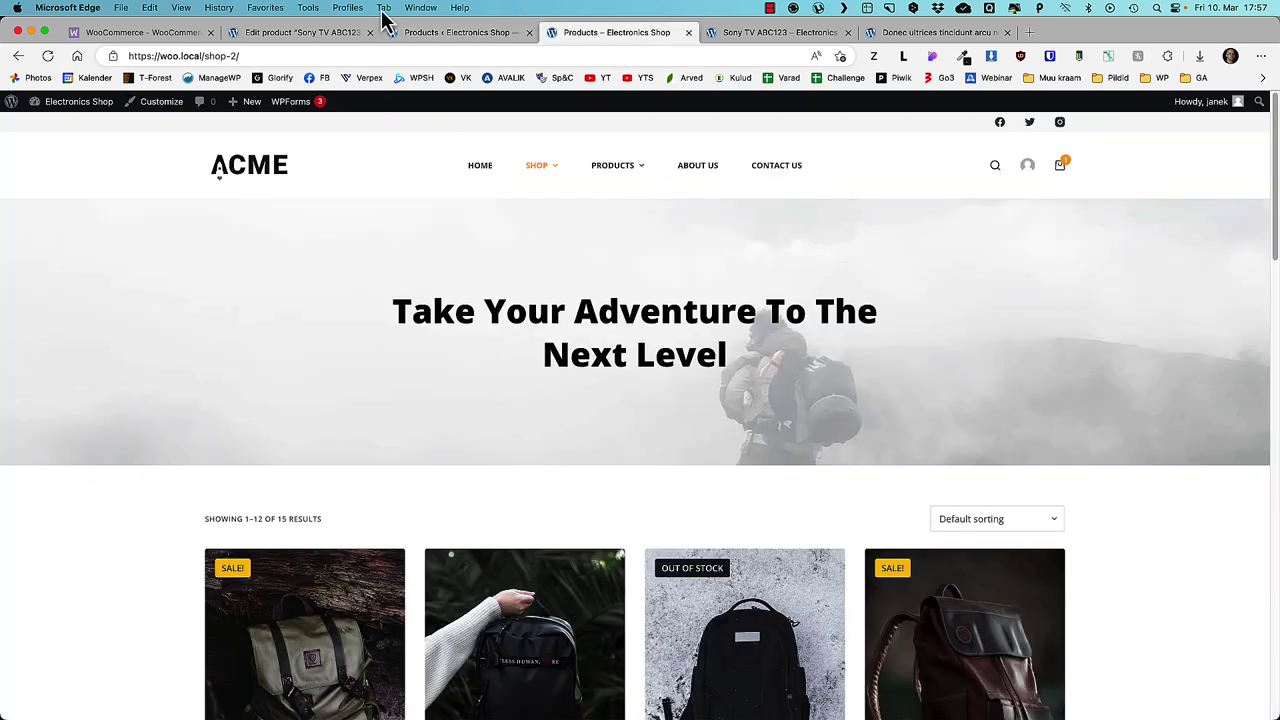
pyautogui.click(47, 55)
pyautogui.scroll(-4, 223, 386)
pyautogui.scroll(2, 223, 382)
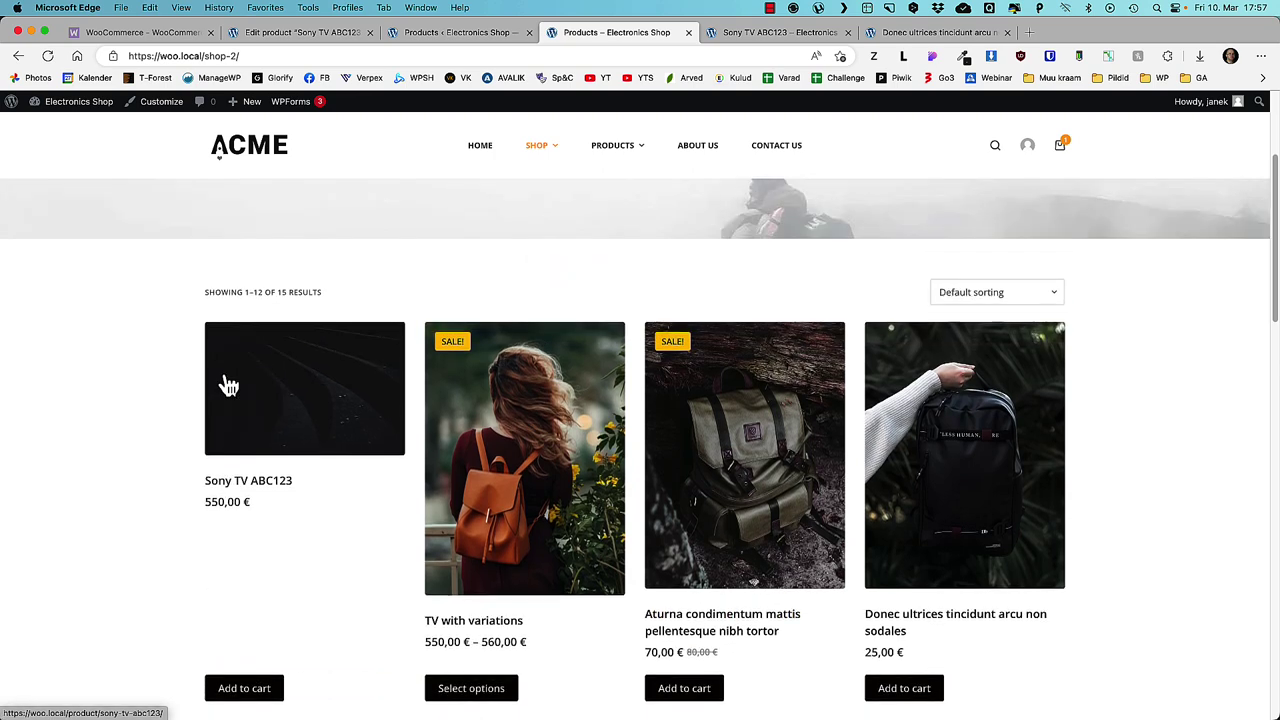
pyautogui.scroll(-2, 150, 423)
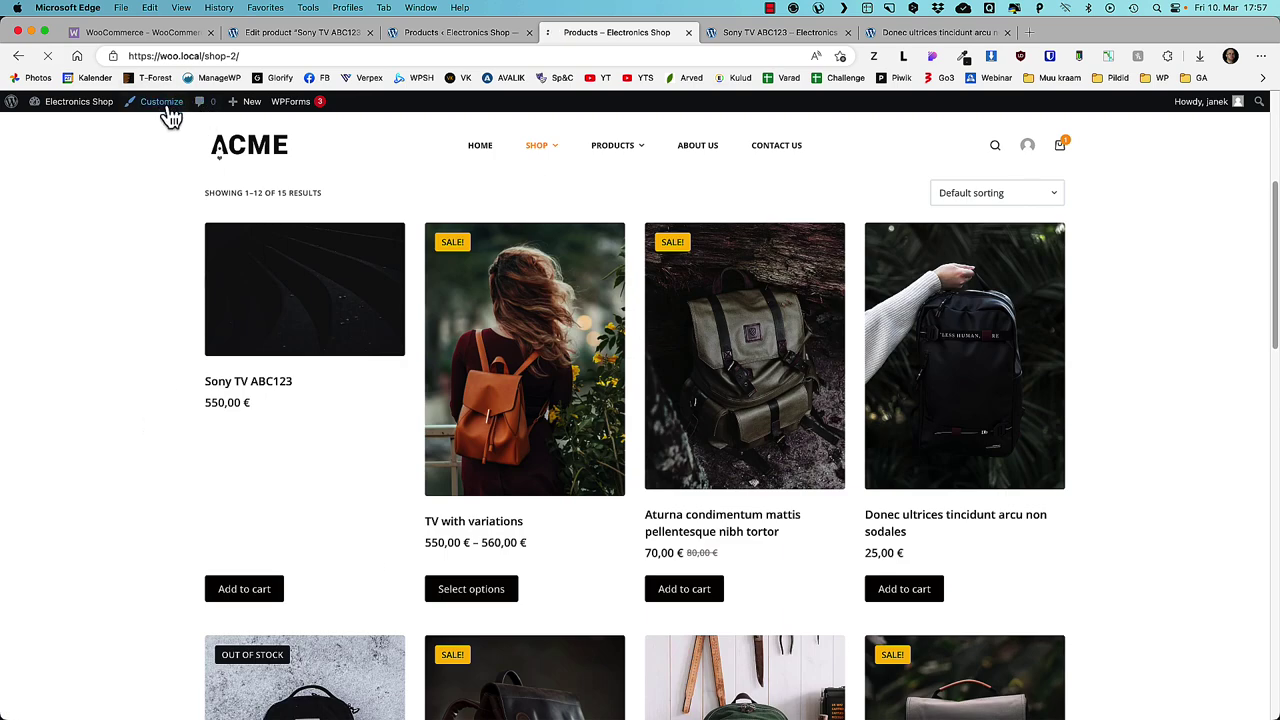
# - Set the Product Archives card layout to Type 2, review Cards Options, and publish
pyautogui.scroll(-5, 75, 512)
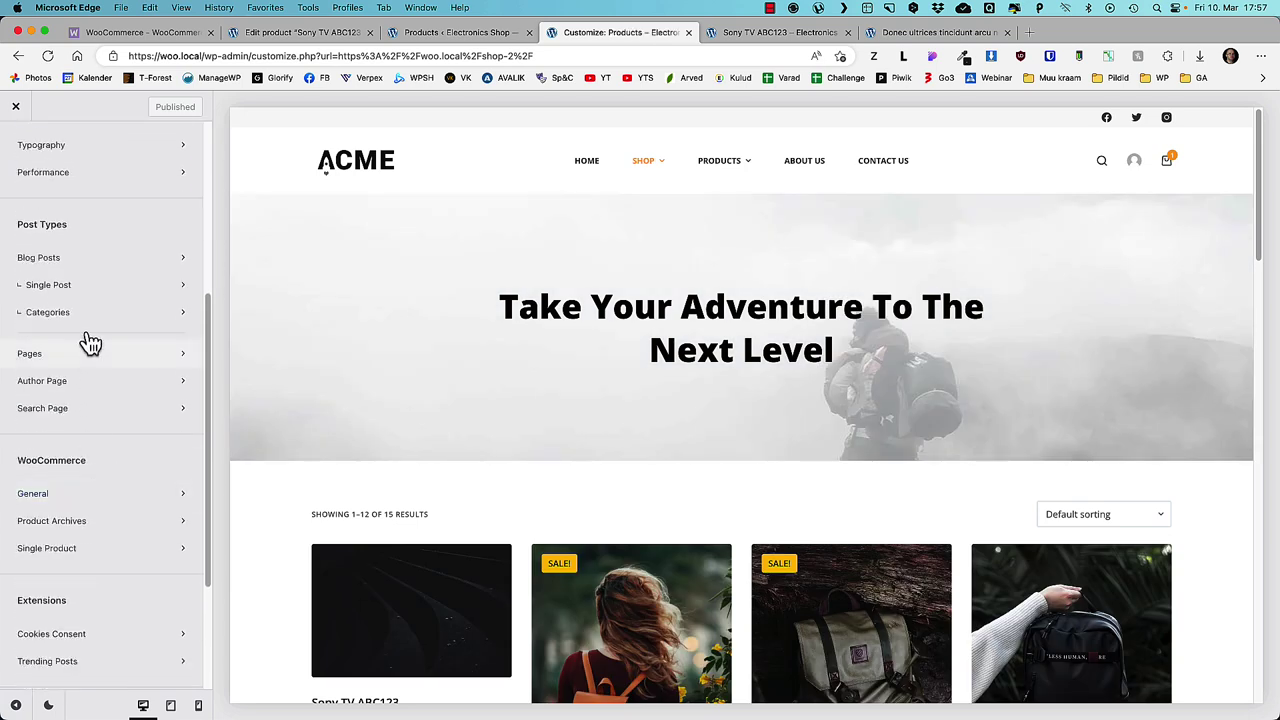
pyautogui.click(86, 523)
pyautogui.scroll(-1, 114, 423)
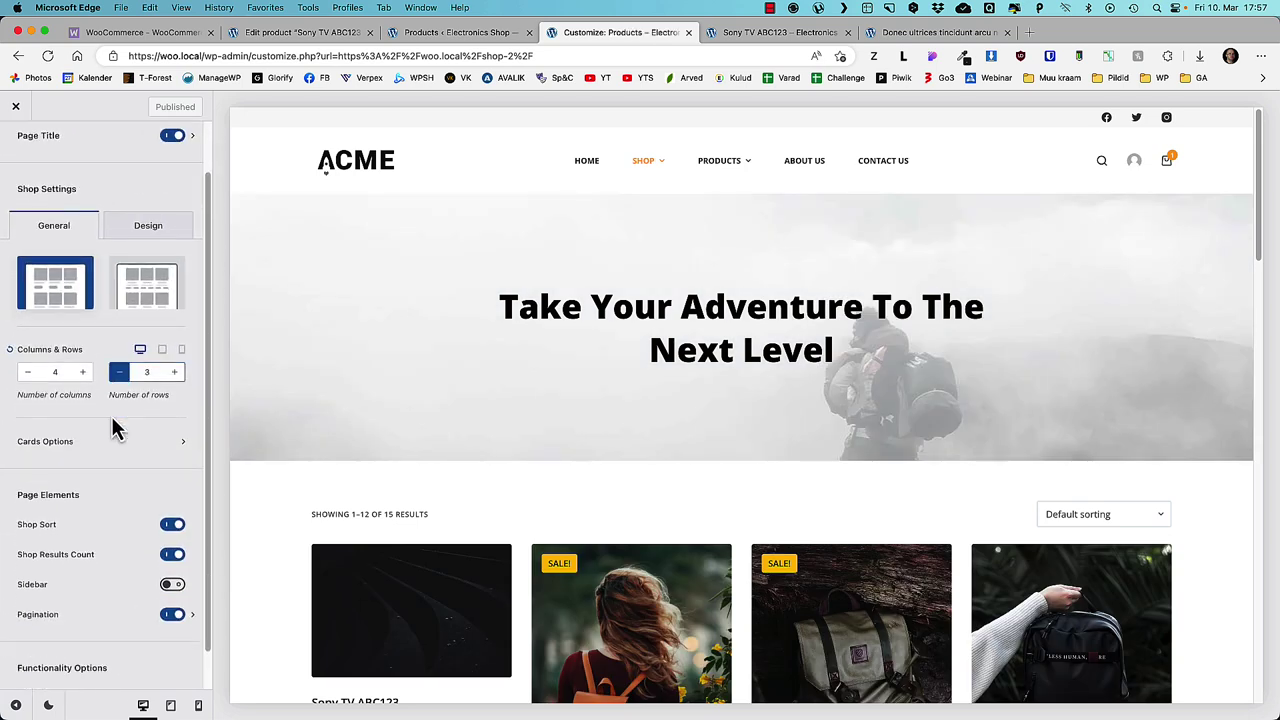
pyautogui.scroll(1, 114, 371)
pyautogui.click(141, 343)
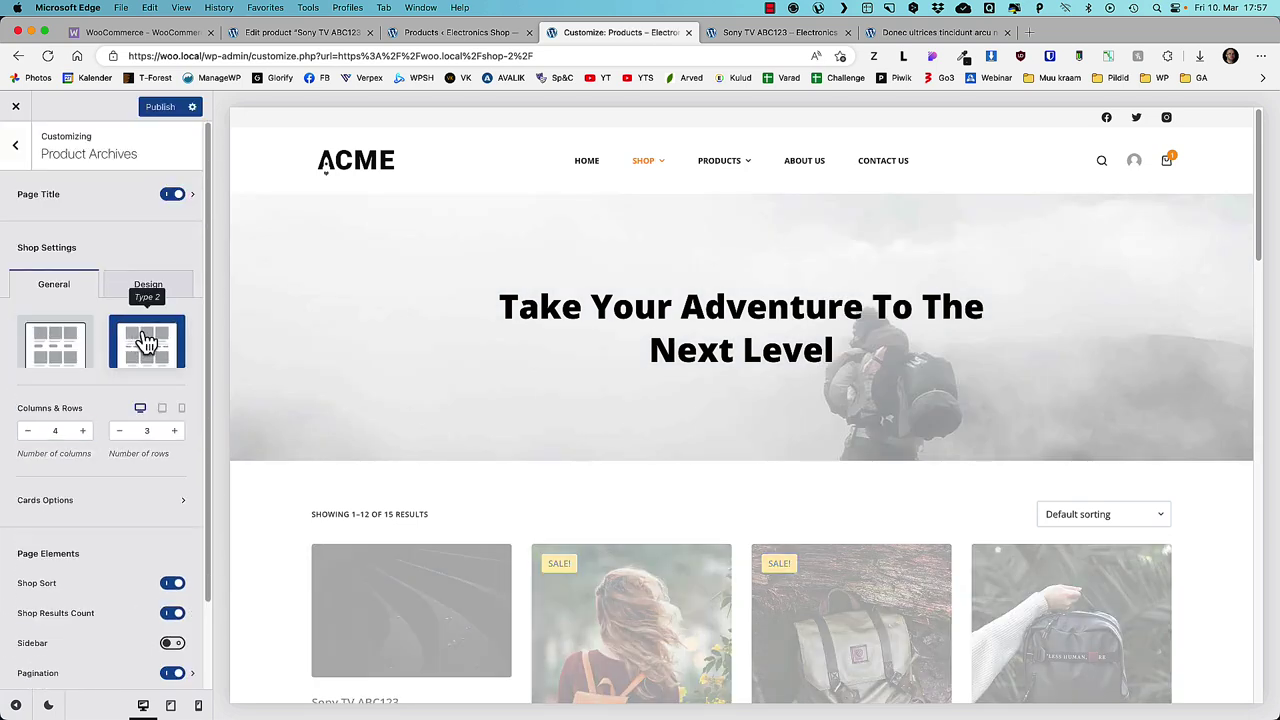
pyautogui.scroll(-3, 445, 368)
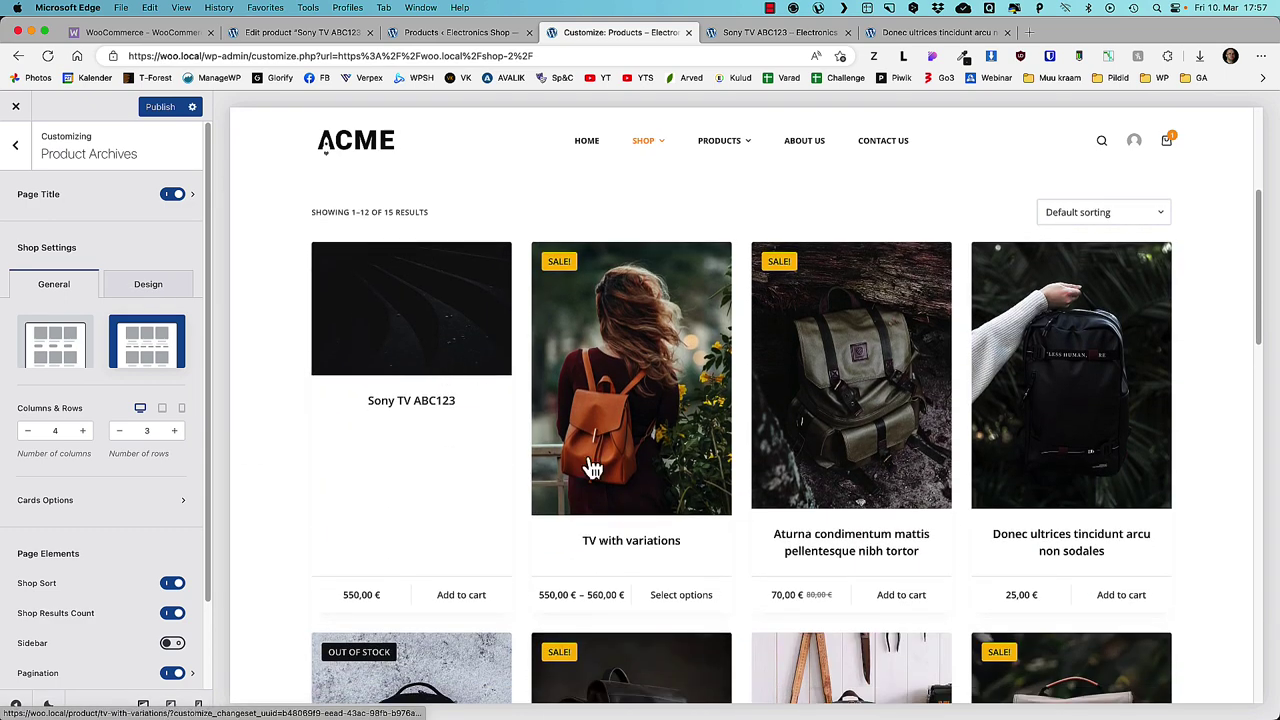
pyautogui.scroll(-2, 1100, 540)
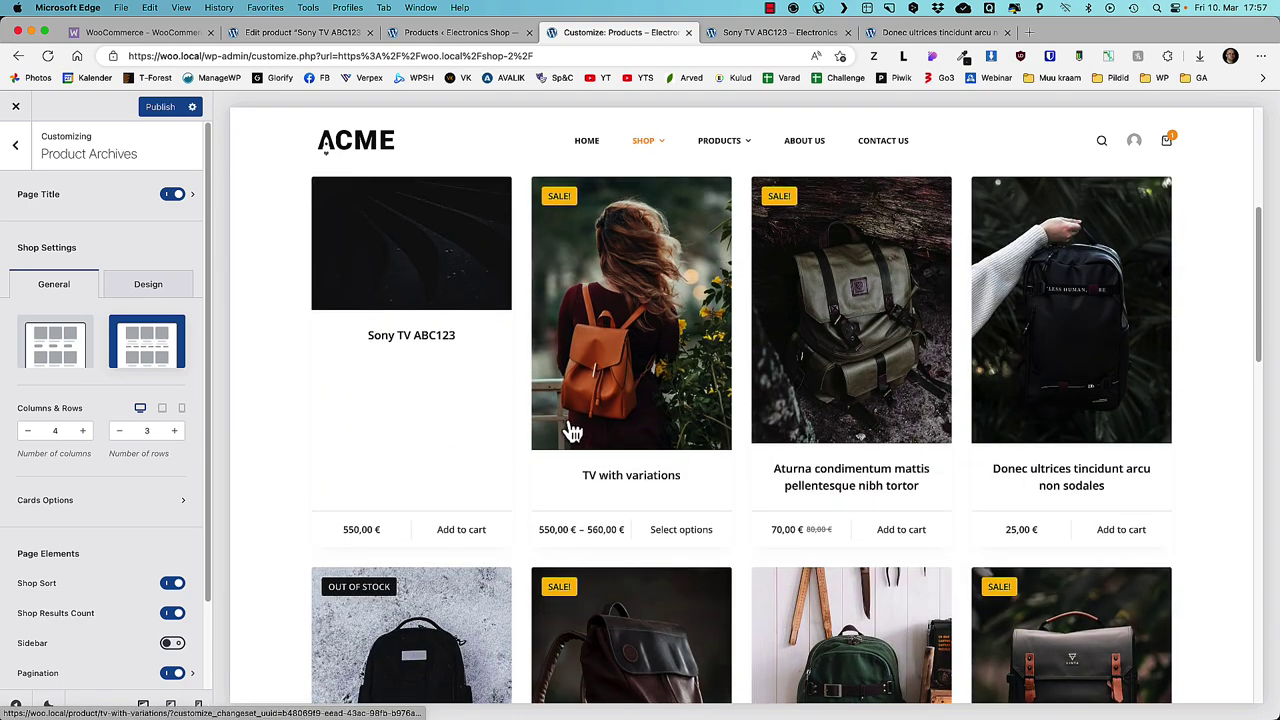
pyautogui.click(55, 358)
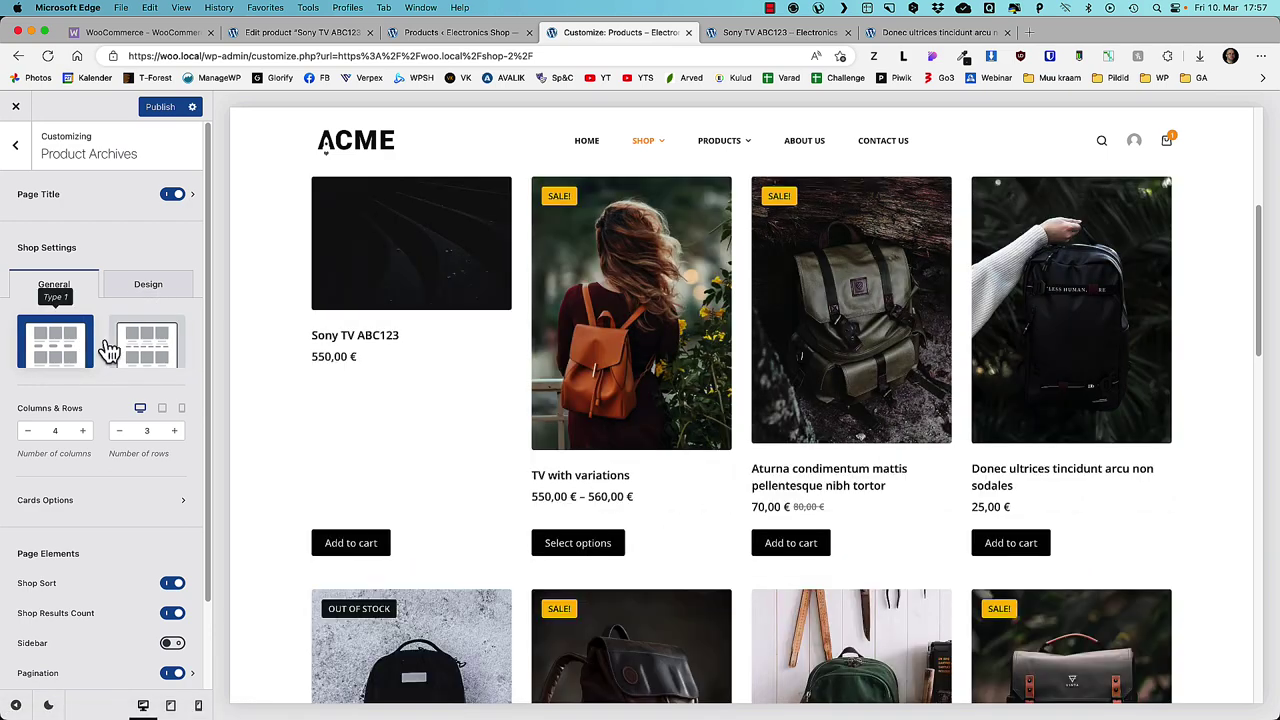
pyautogui.click(163, 350)
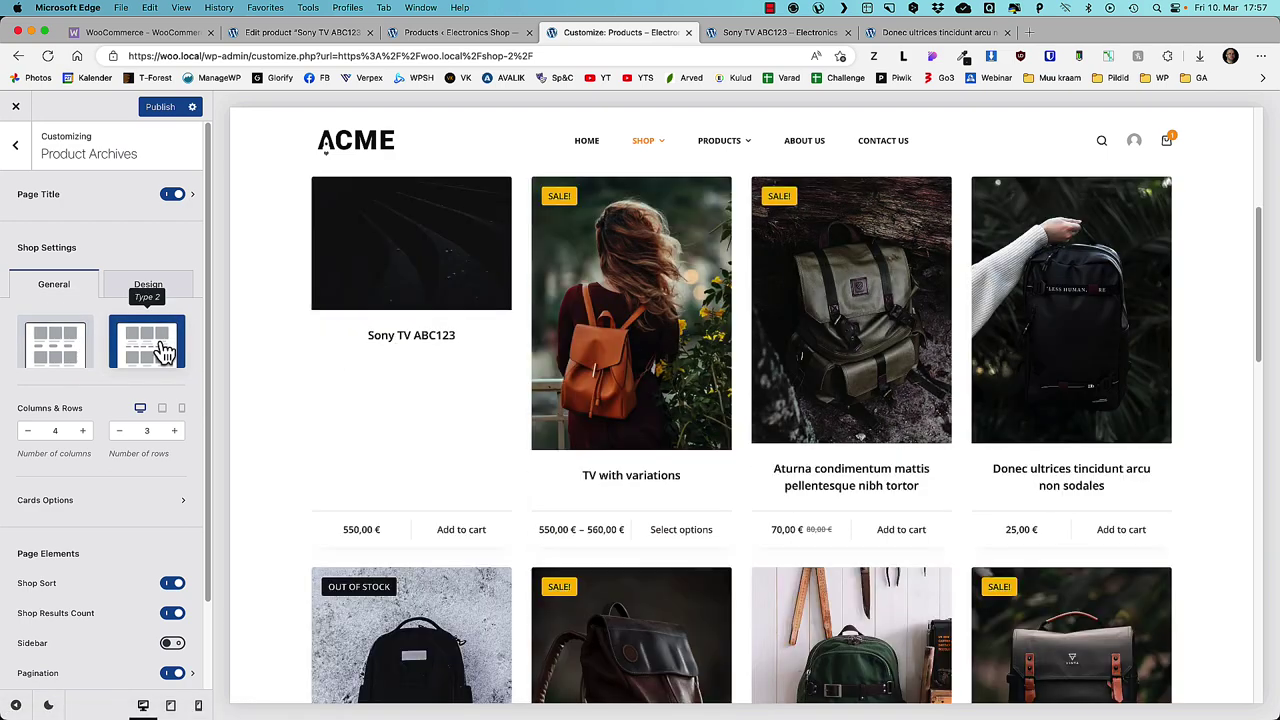
pyautogui.click(60, 500)
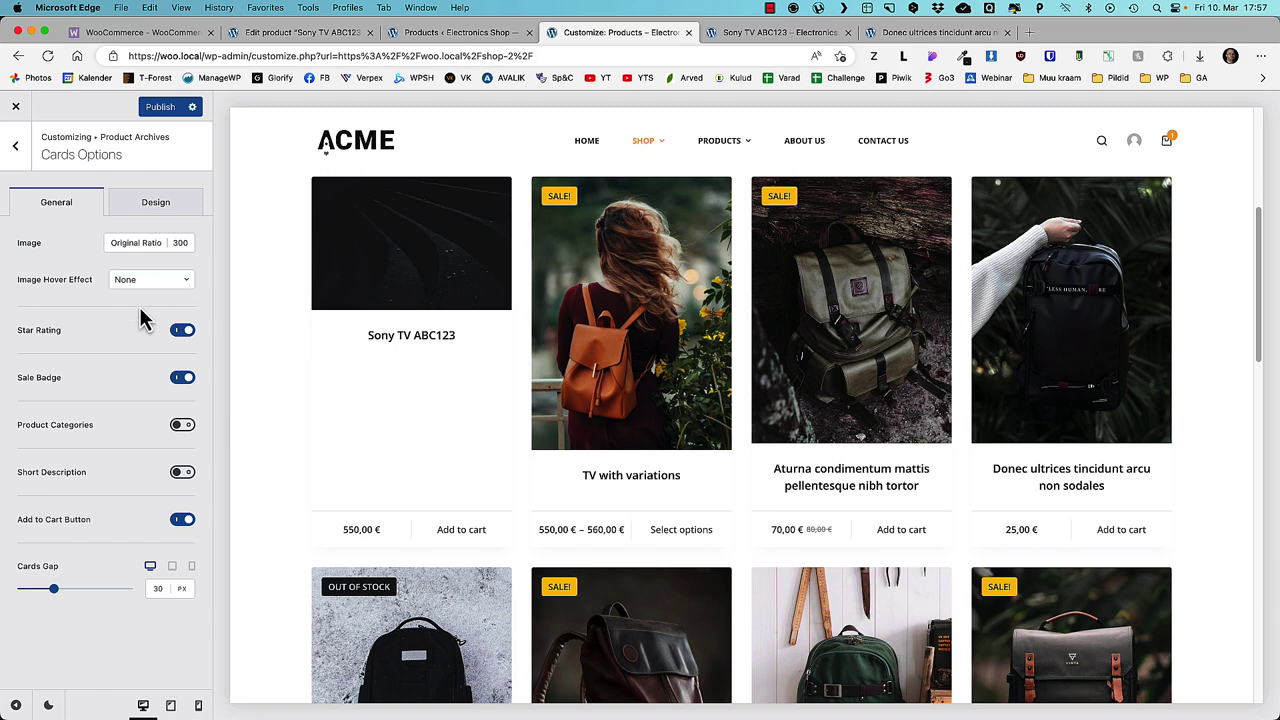
pyautogui.click(160, 108)
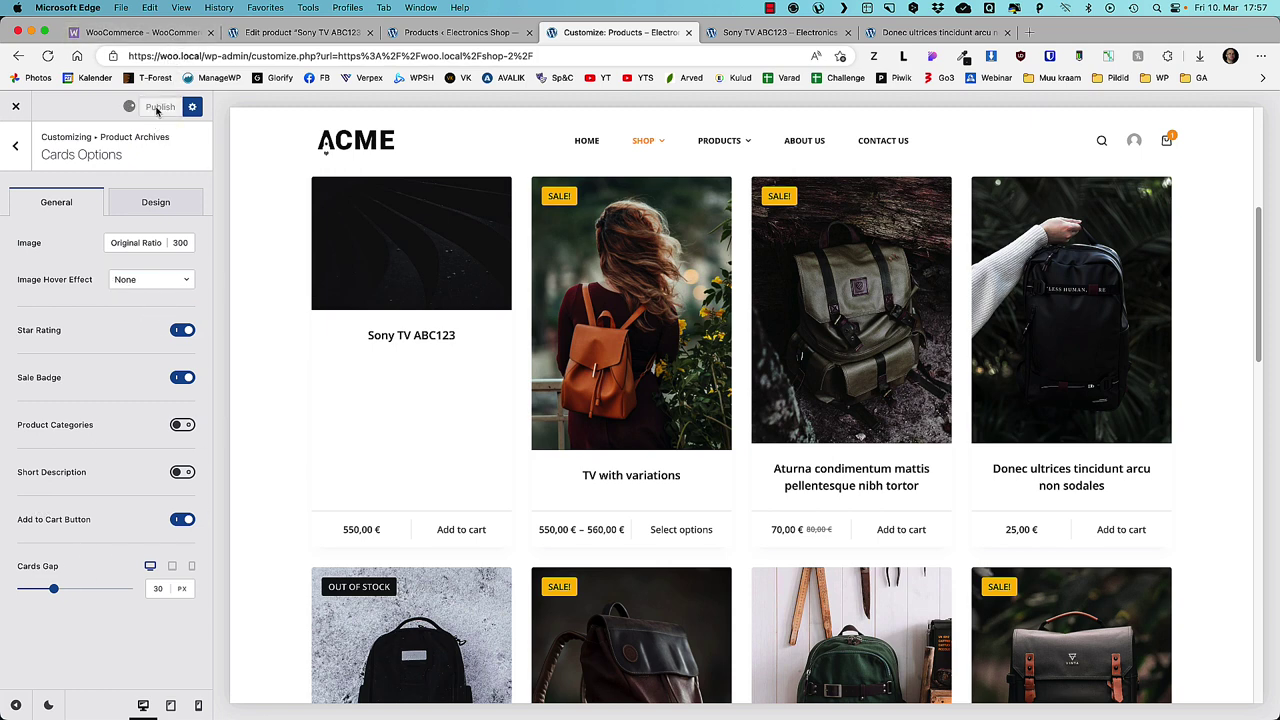
# - Close the Customizer, browse the restyled shop, open TV with variations, then go back to the shop
pyautogui.click(17, 110)
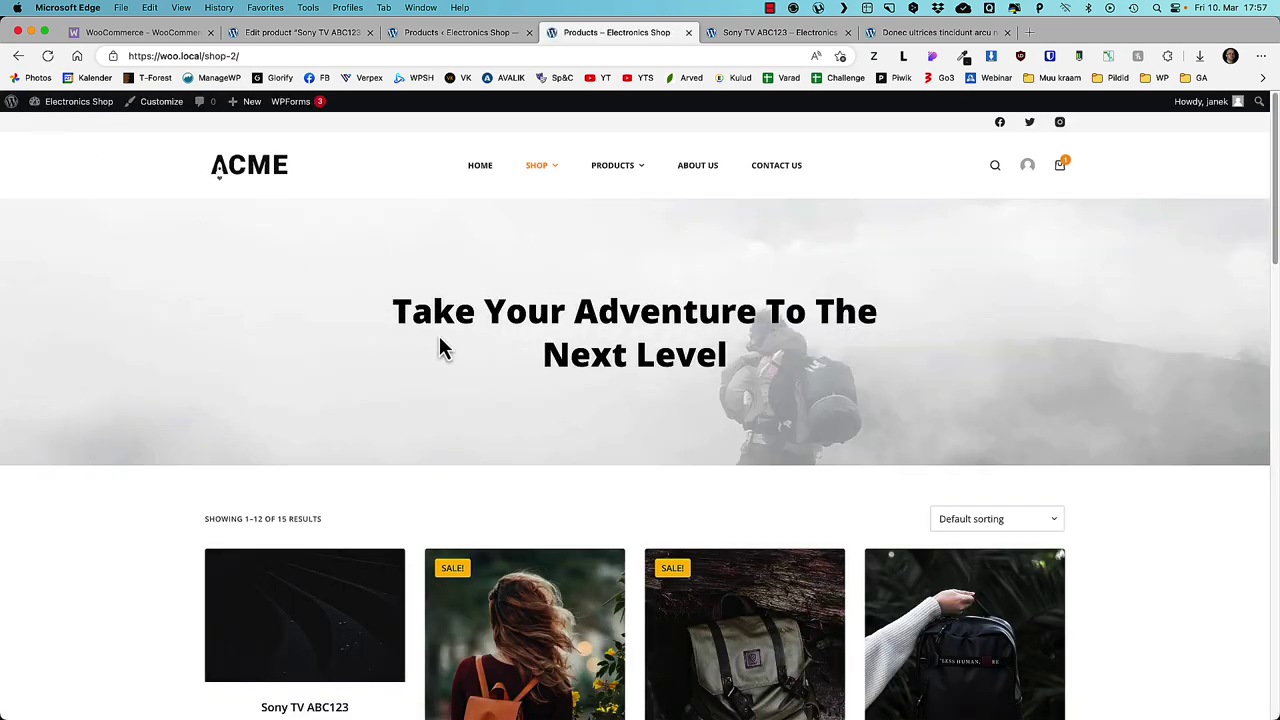
pyautogui.scroll(-5, 443, 349)
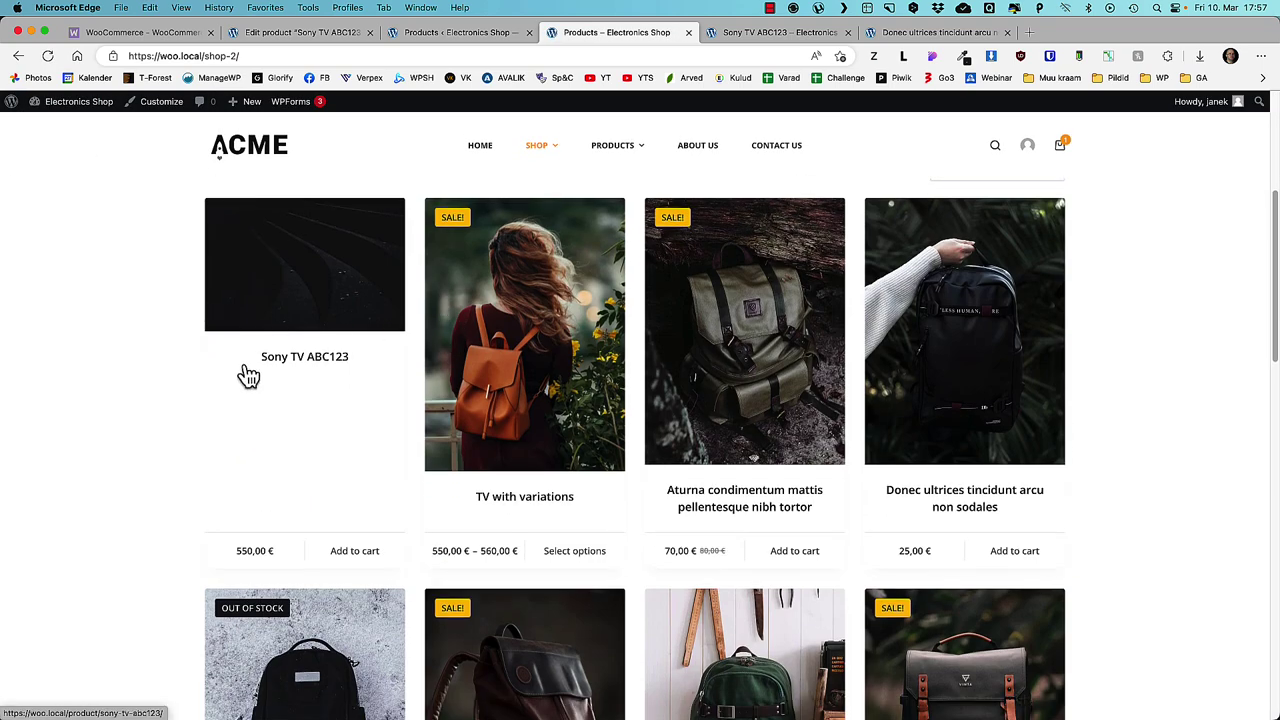
pyautogui.scroll(4, 248, 376)
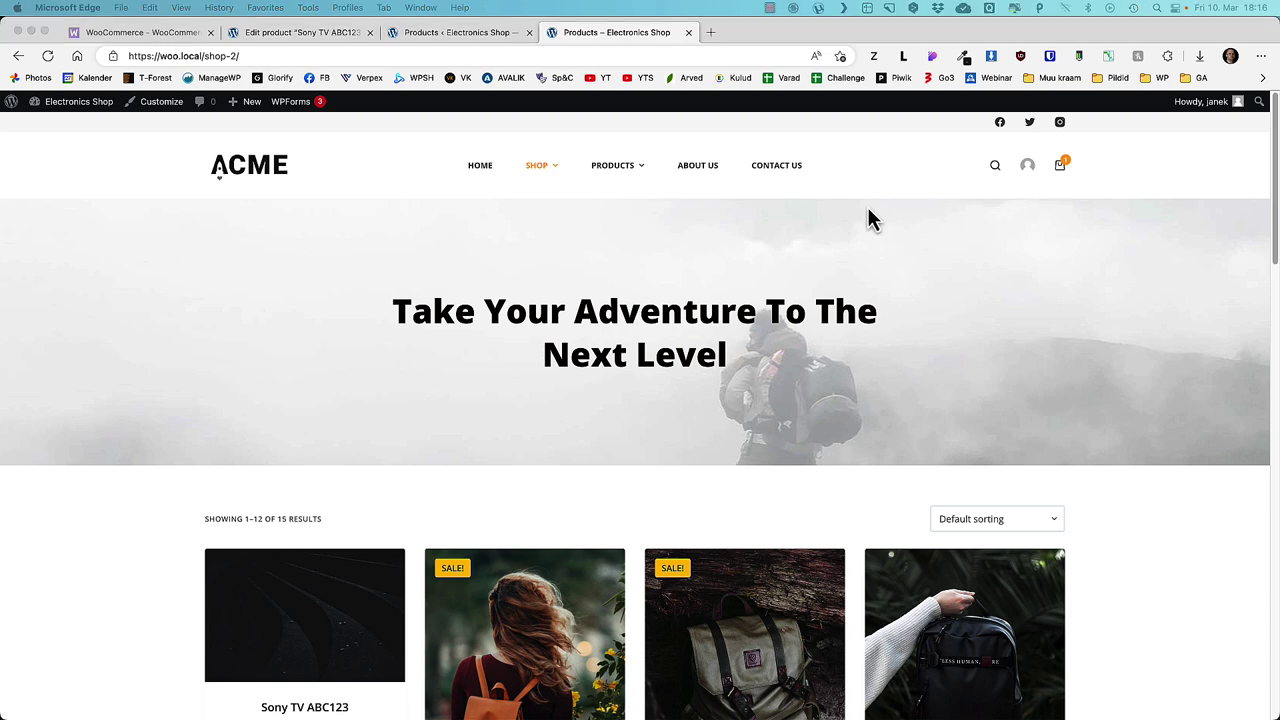
pyautogui.scroll(-4, 794, 334)
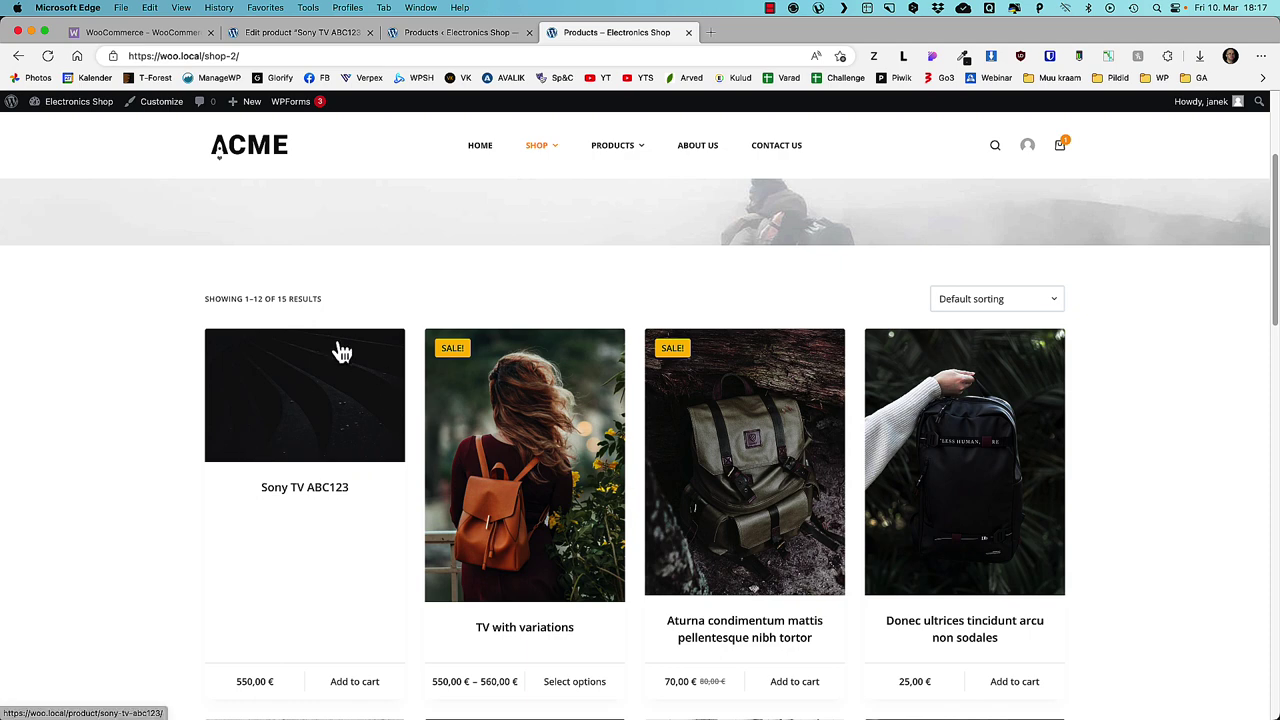
pyautogui.click(514, 395)
pyautogui.scroll(-3, 505, 340)
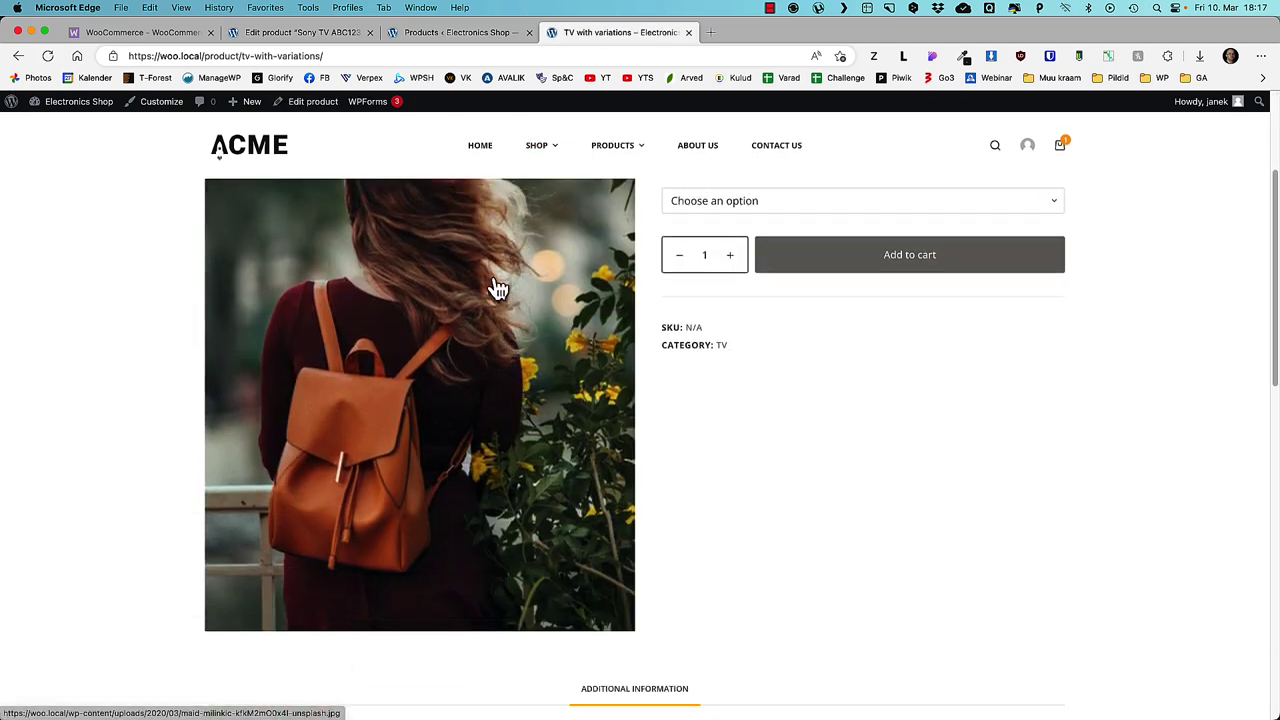
pyautogui.press('super+bracketleft')
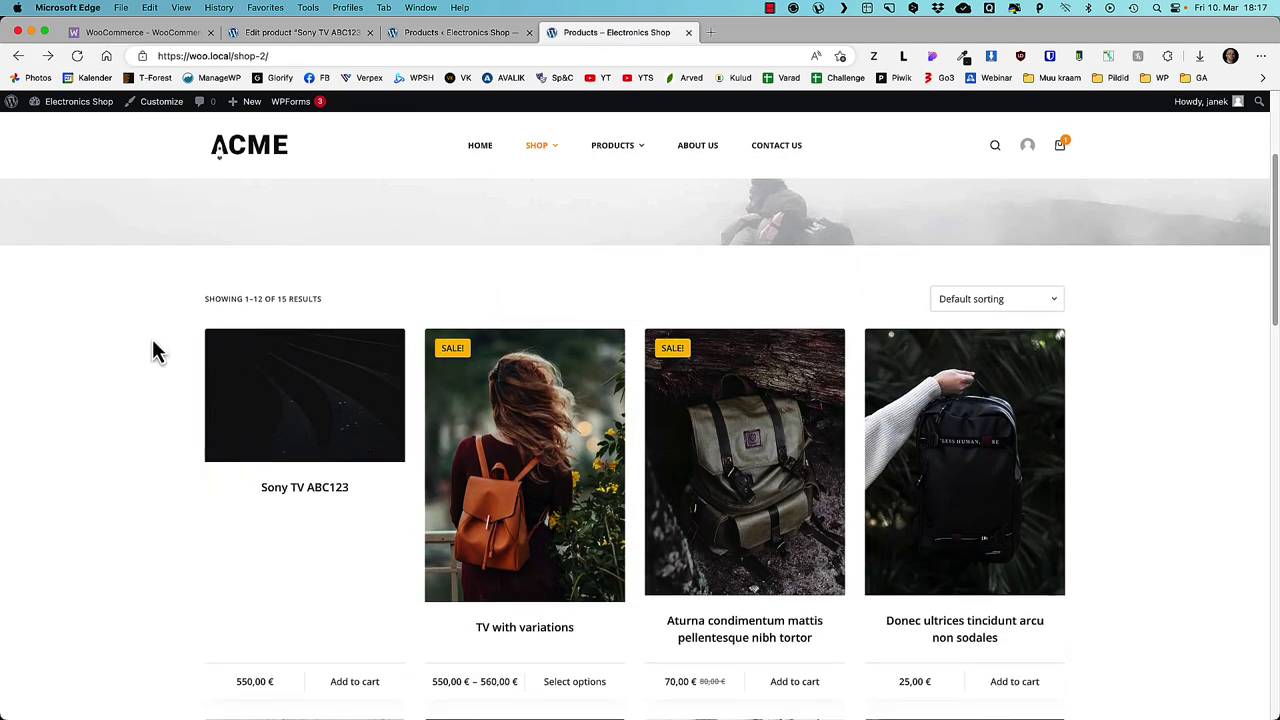
# - Open the Customizer's product archive card image ratio settings
pyautogui.click(163, 105)
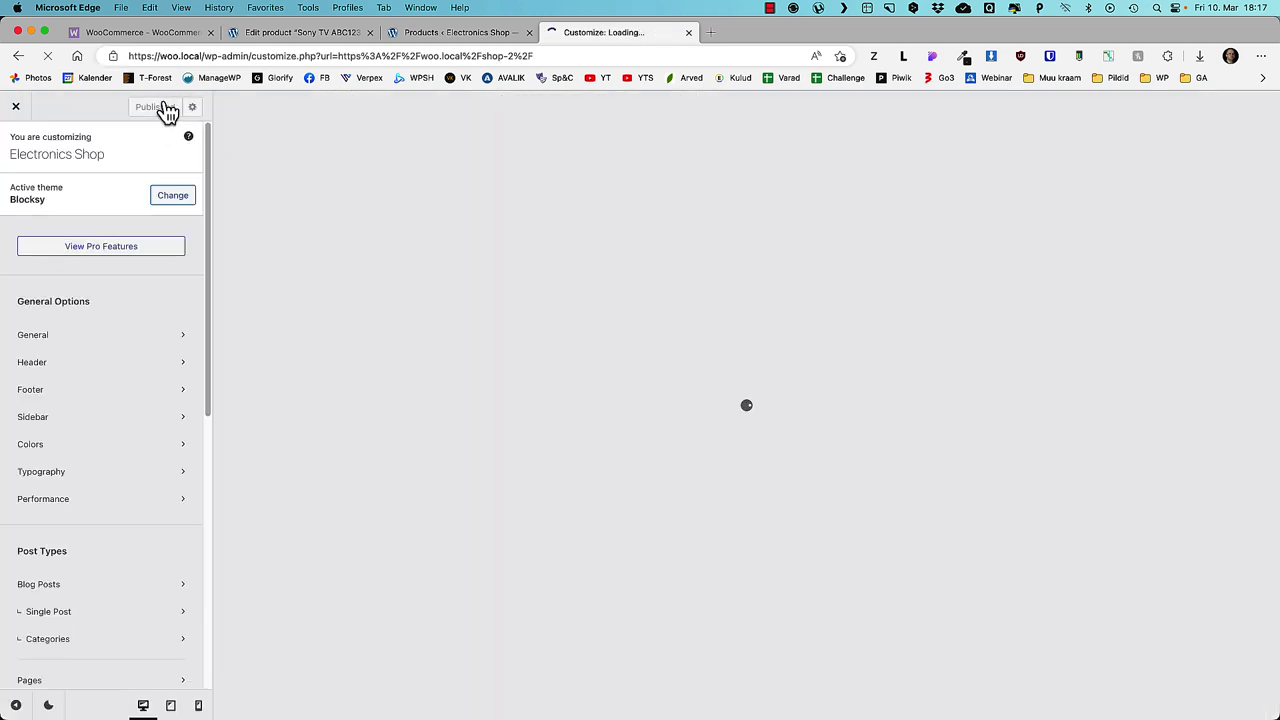
pyautogui.scroll(-2, 107, 578)
pyautogui.scroll(-5, 106, 574)
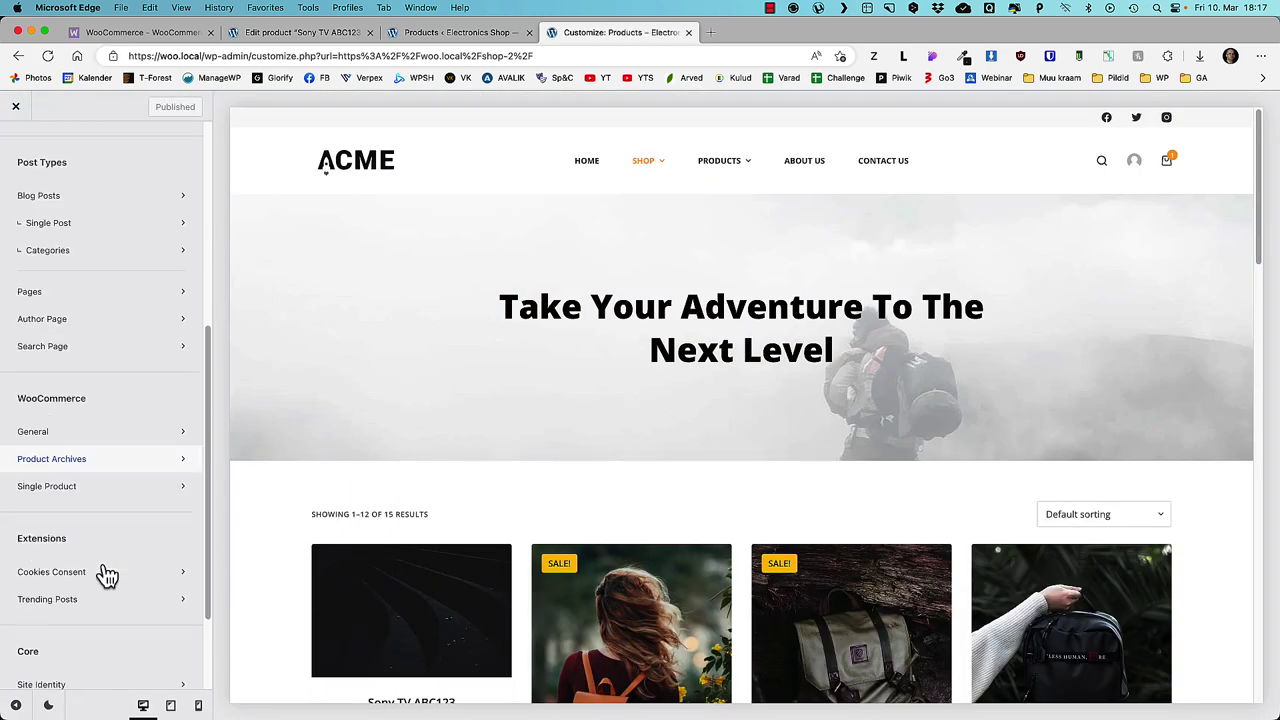
pyautogui.click(78, 462)
pyautogui.scroll(-2, 96, 420)
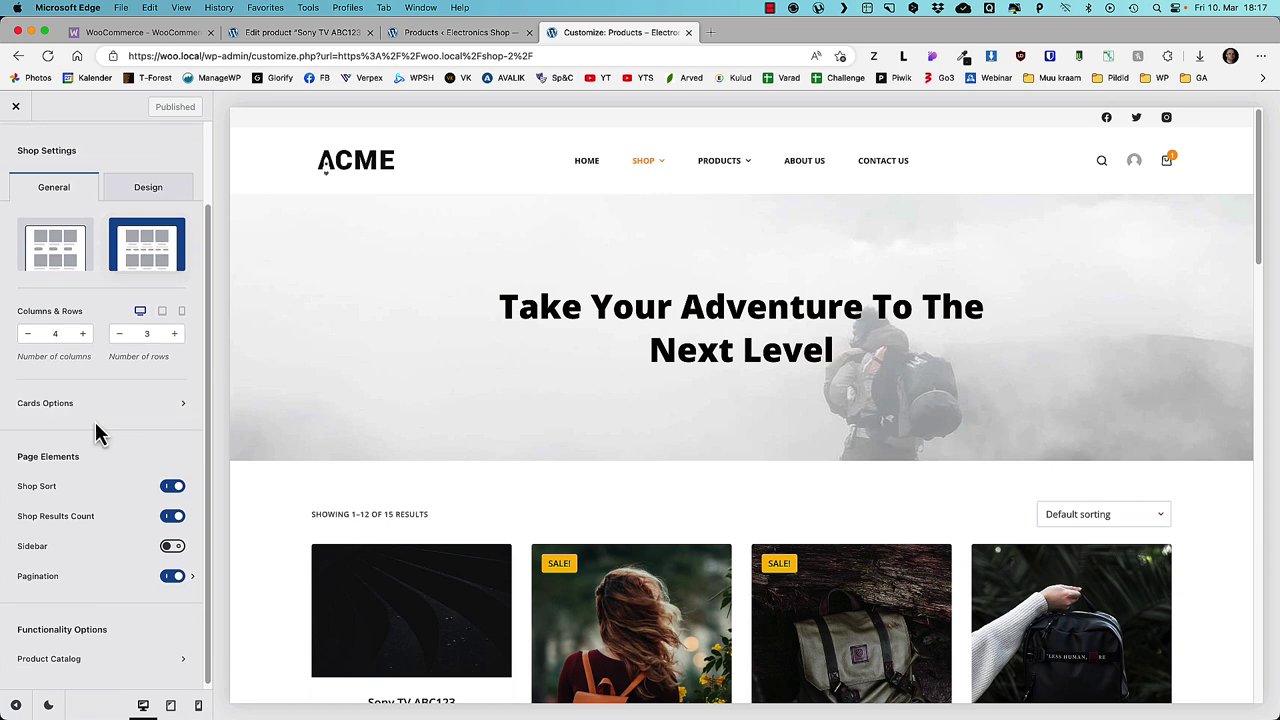
pyautogui.click(107, 412)
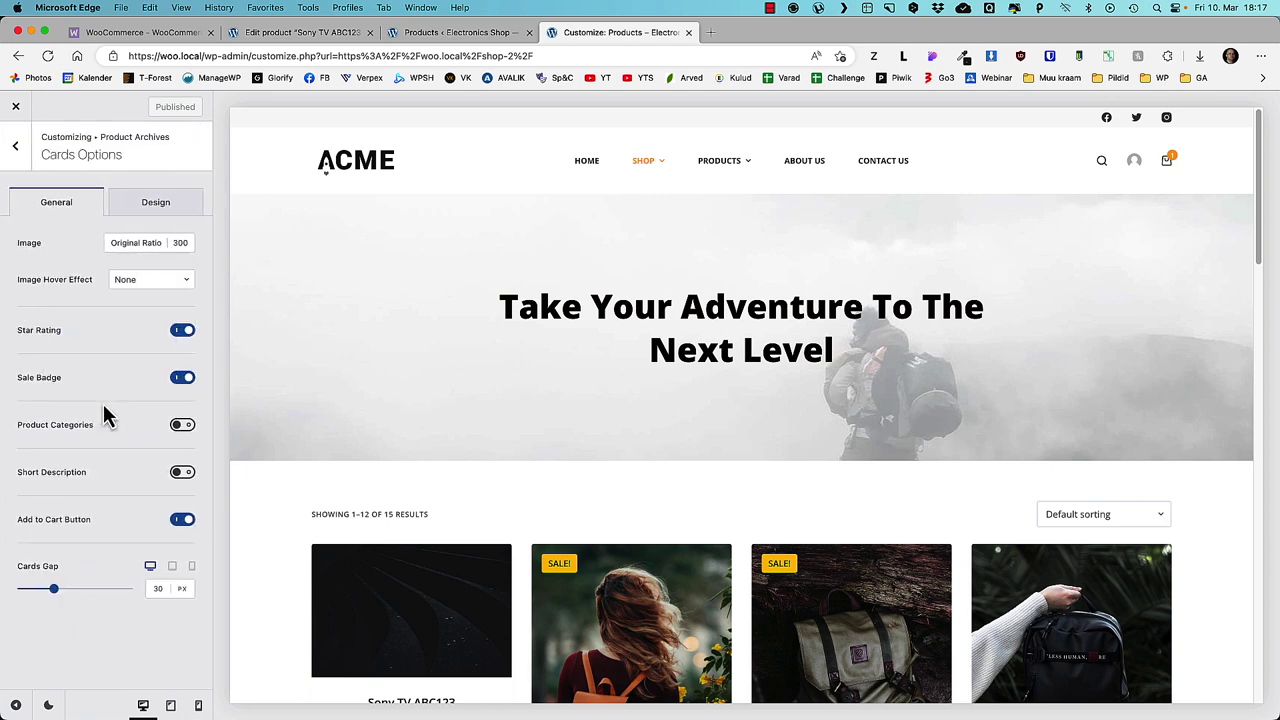
pyautogui.click(137, 246)
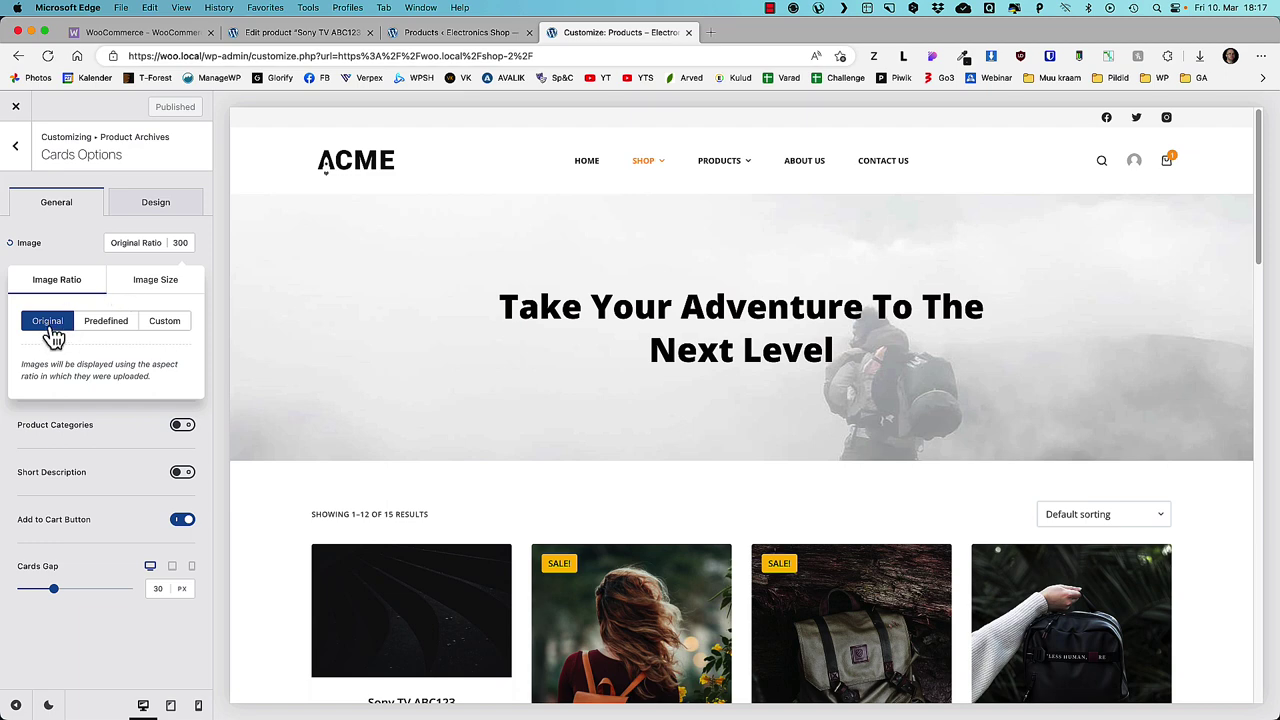
# - Try 16/9, reversed and custom card ratios, settle on predefined 1:1, and preview the TV with variations product
pyautogui.click(105, 328)
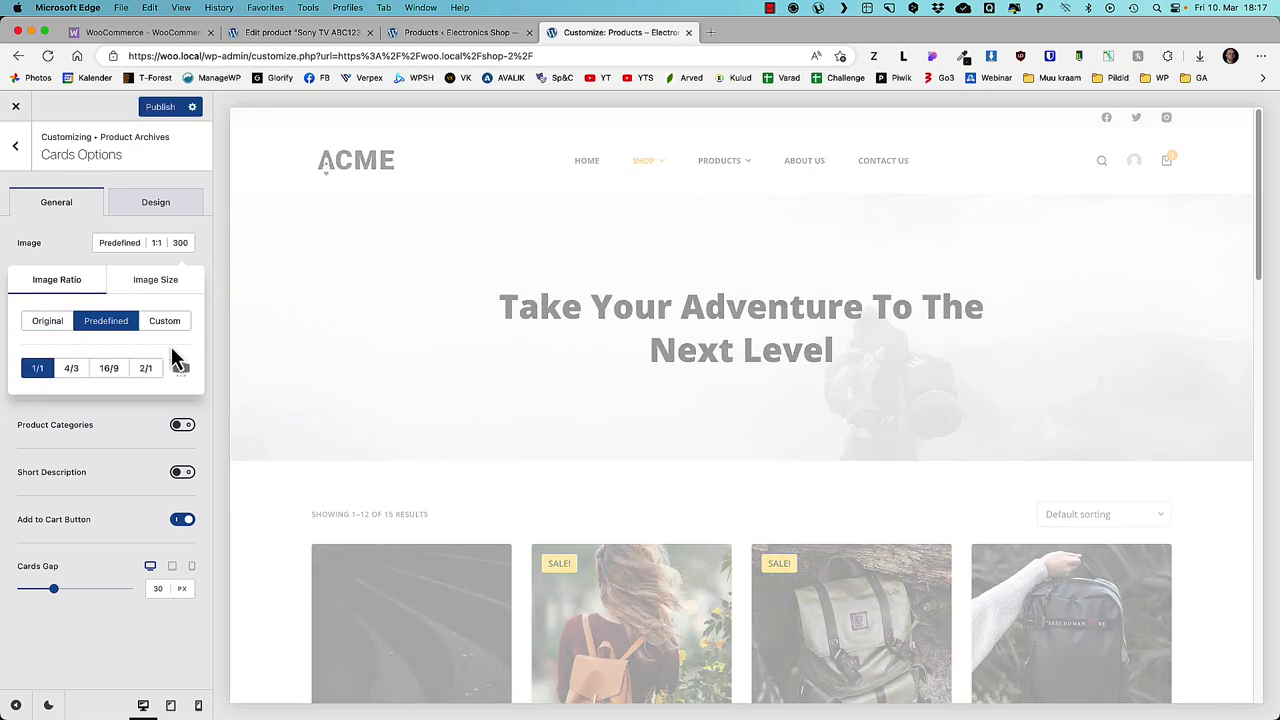
pyautogui.scroll(-4, 507, 344)
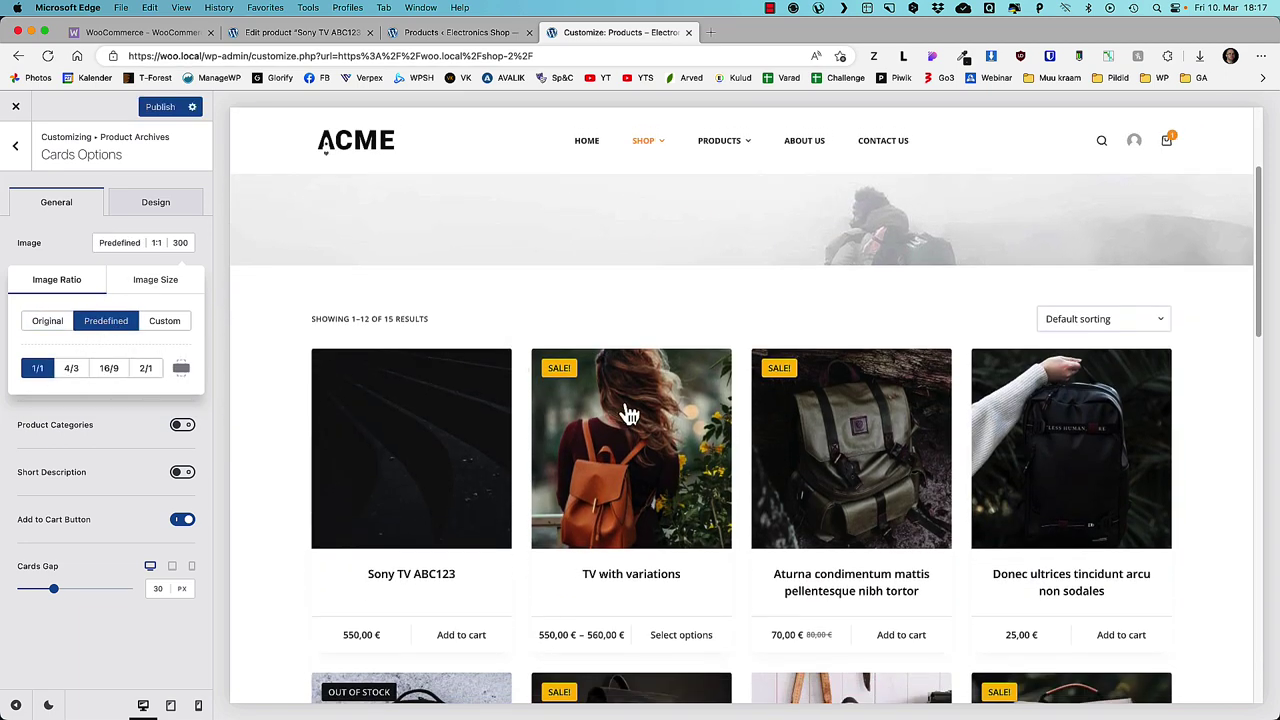
pyautogui.click(110, 370)
pyautogui.click(182, 370)
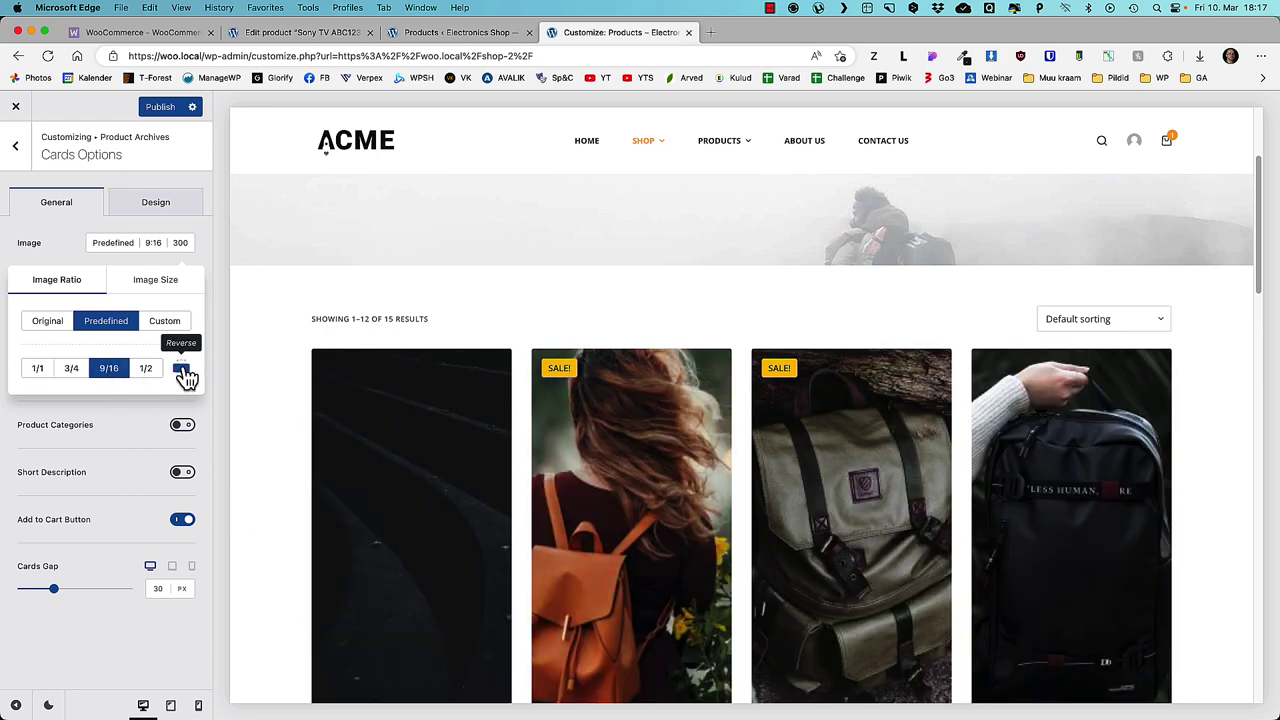
pyautogui.click(184, 372)
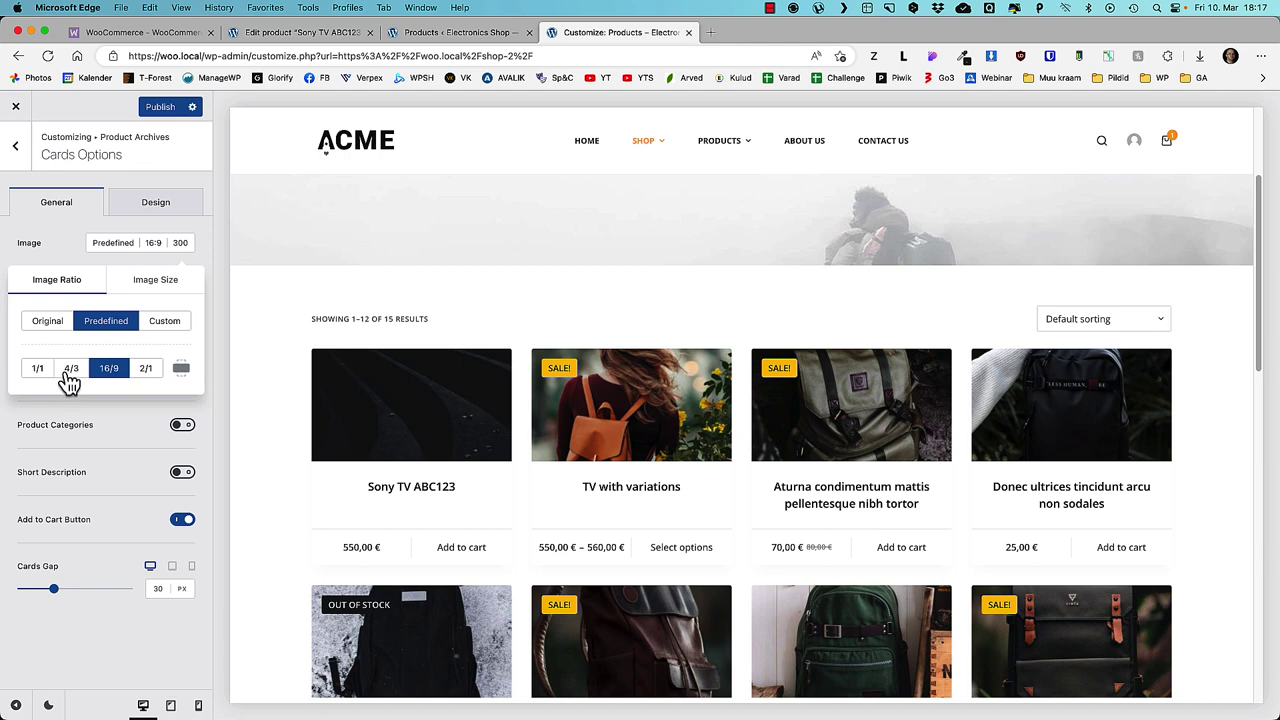
pyautogui.click(174, 327)
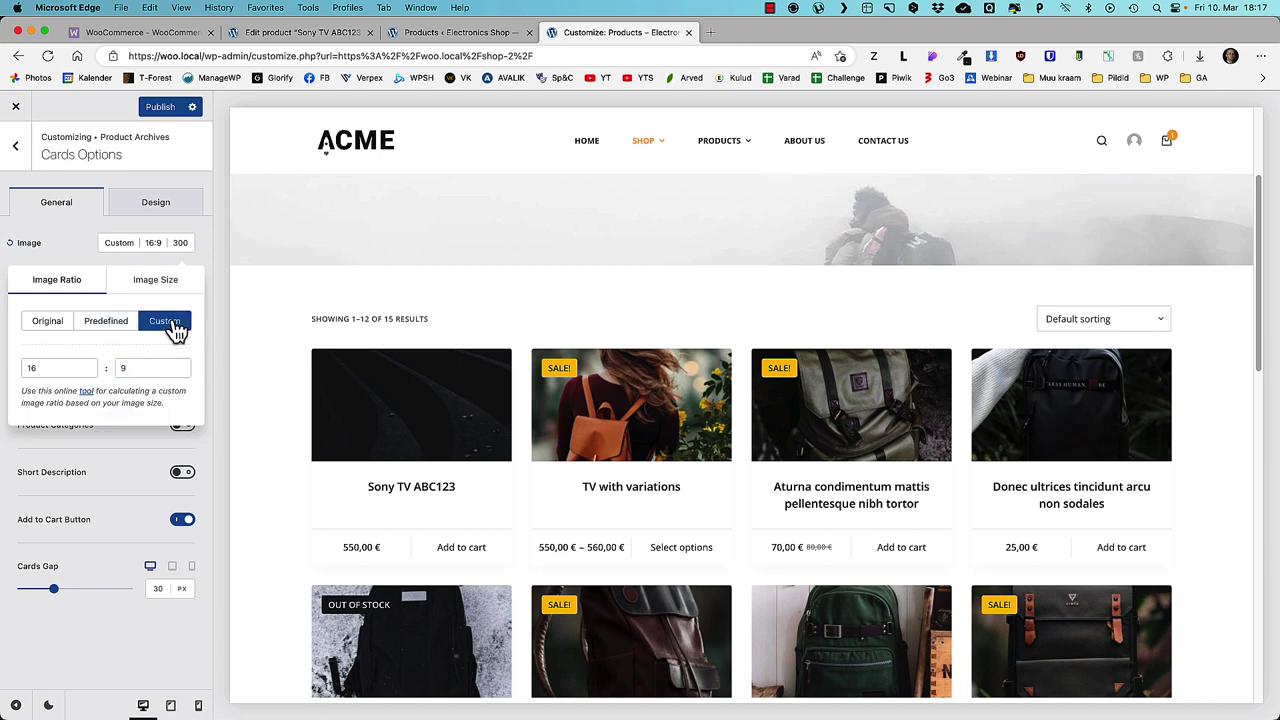
pyautogui.click(105, 325)
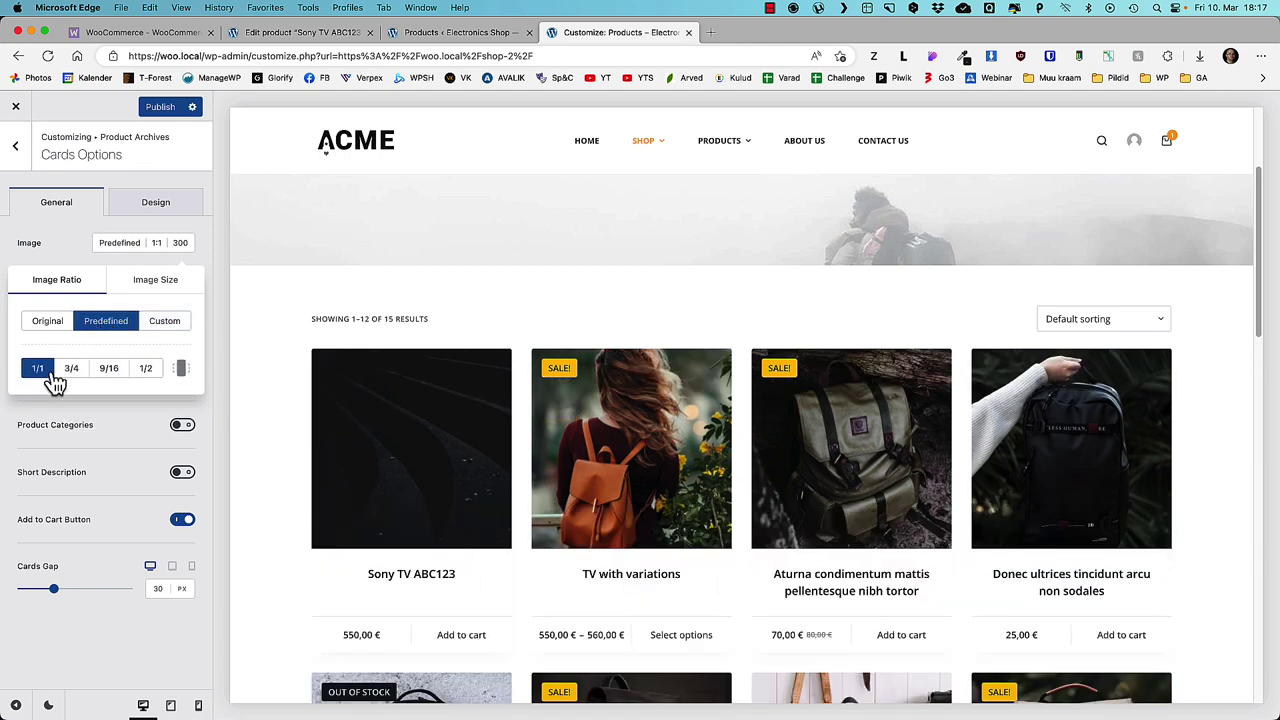
pyautogui.click(617, 444)
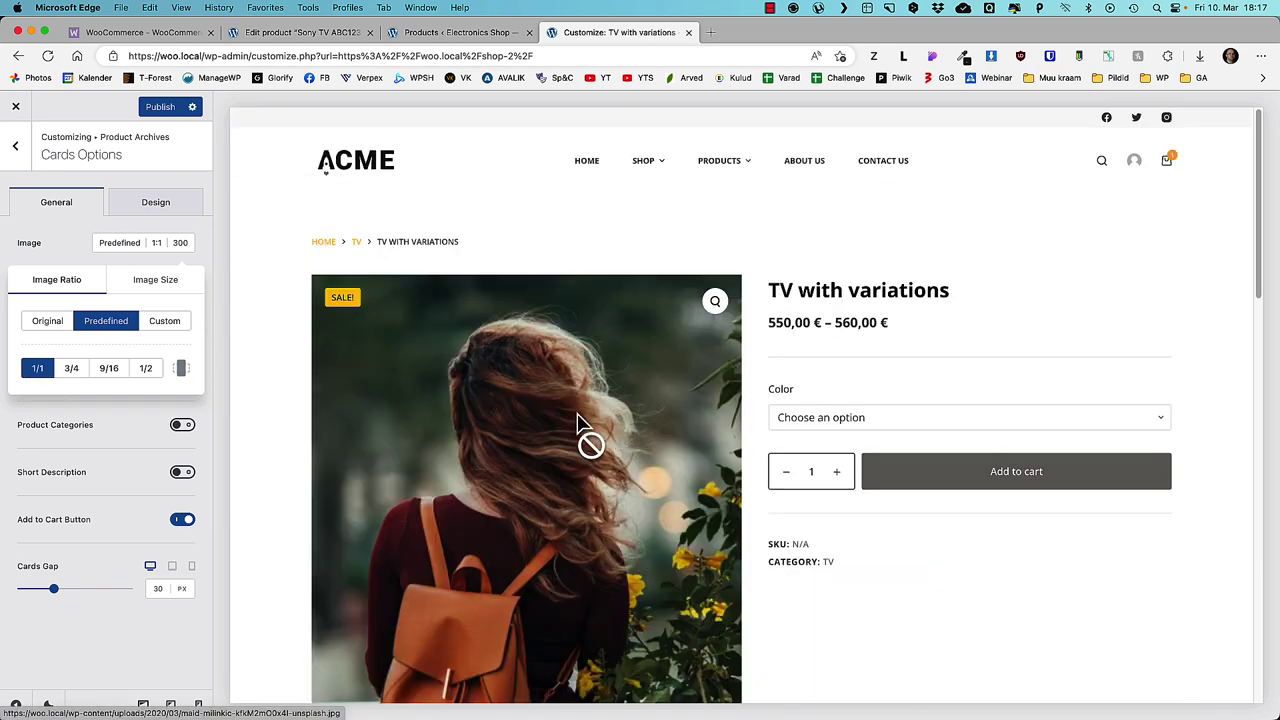
pyautogui.click(25, 170)
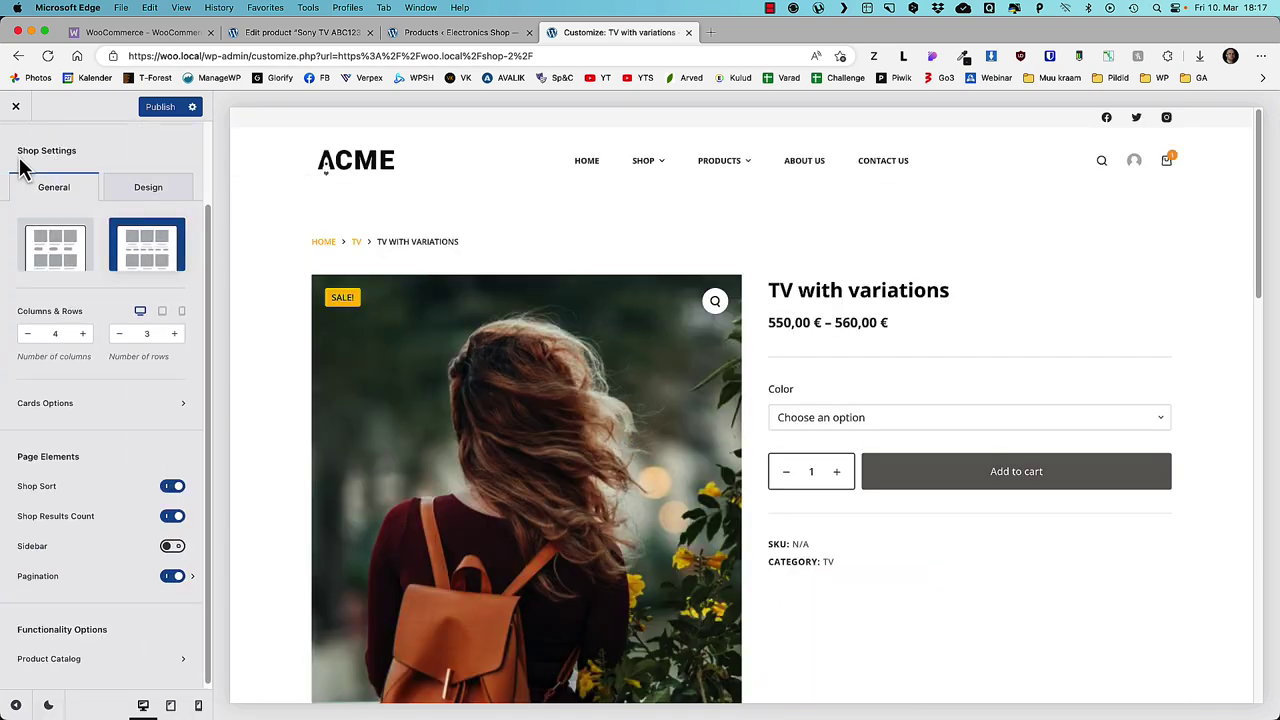
# - Set single product gallery images to their original ratio
pyautogui.click(71, 489)
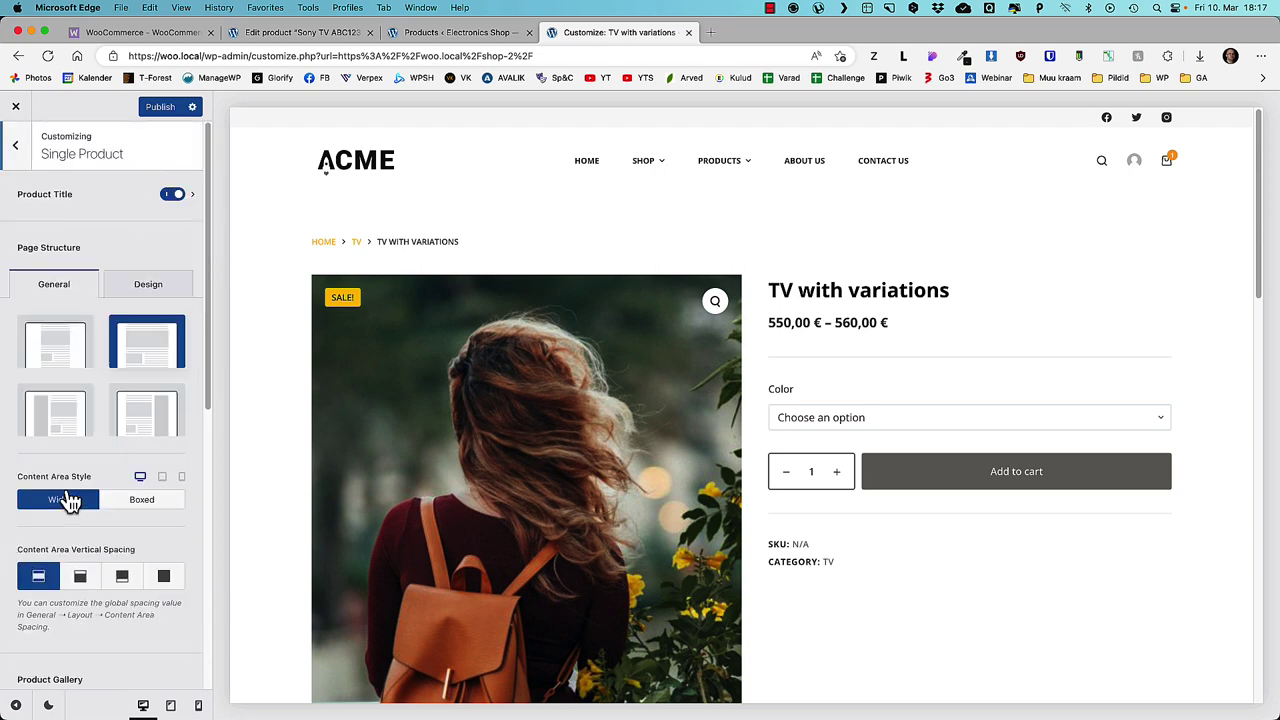
pyautogui.scroll(-5, 70, 410)
pyautogui.click(94, 432)
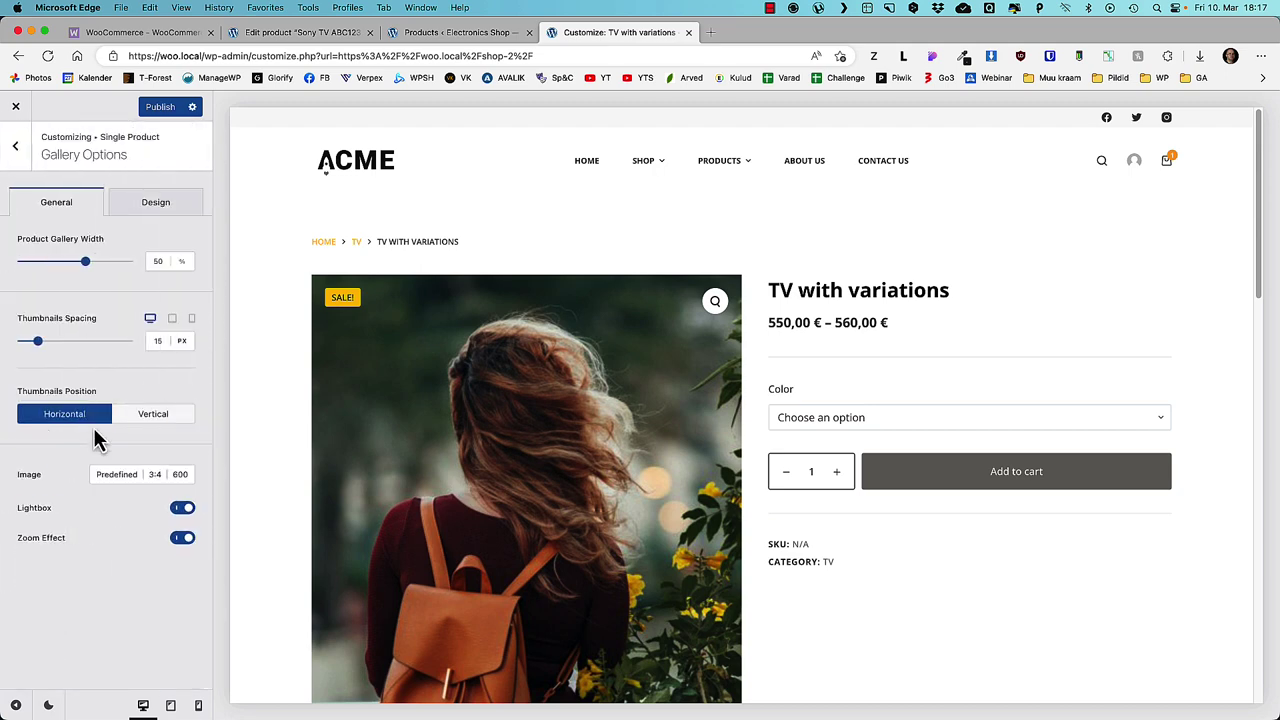
pyautogui.click(123, 476)
pyautogui.click(47, 553)
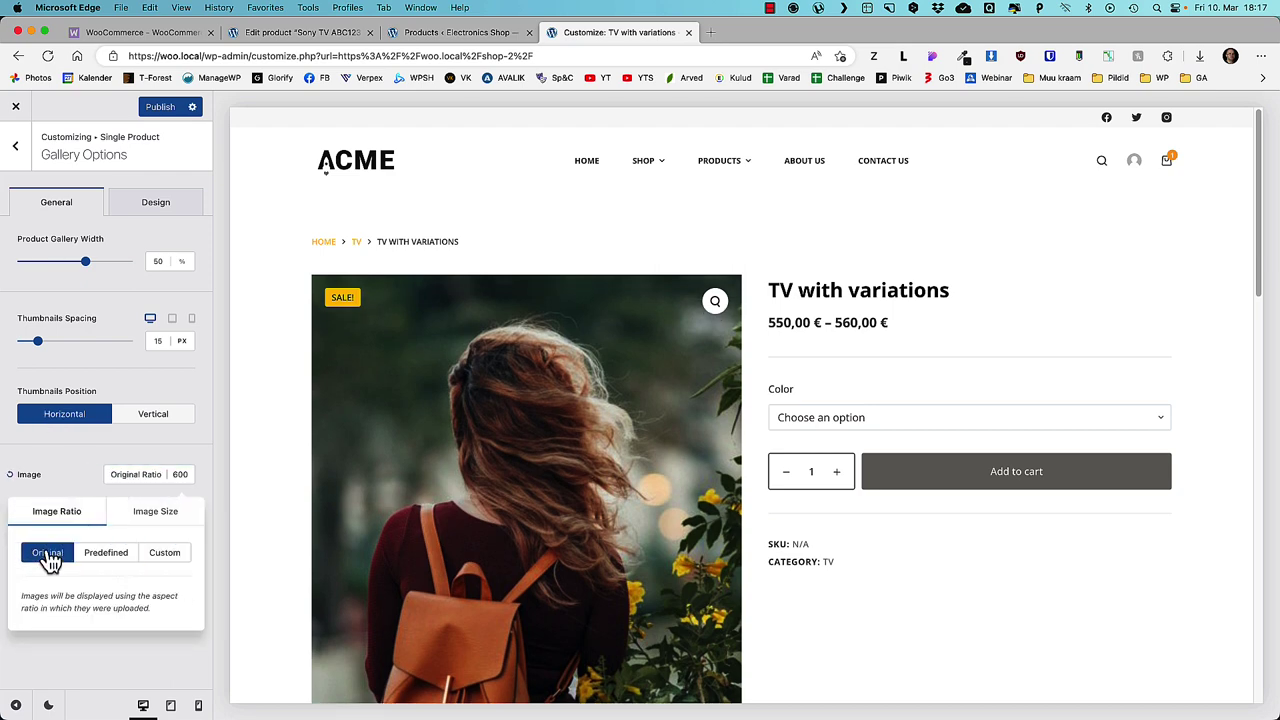
pyautogui.scroll(-5, 420, 495)
pyautogui.scroll(4, 451, 486)
pyautogui.click(190, 484)
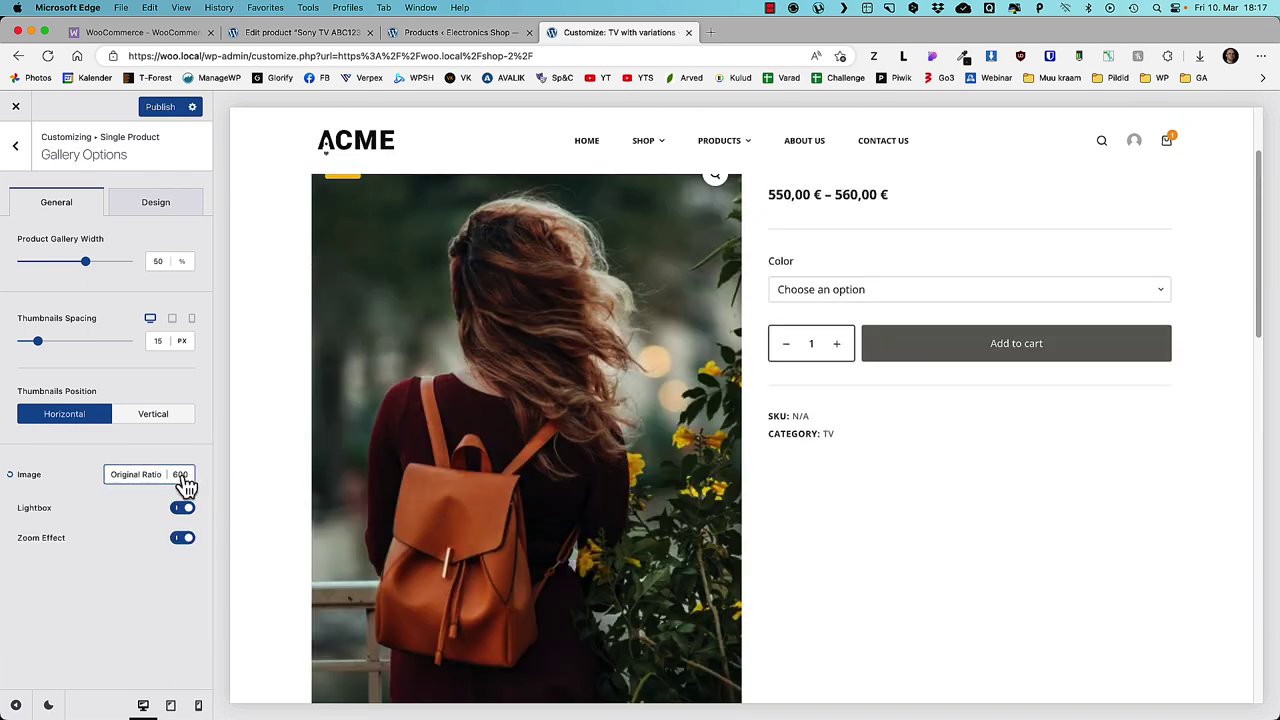
# - Preview the Sony TV ABC123 product and try vertical gallery thumbnails before restoring them below
pyautogui.click(645, 143)
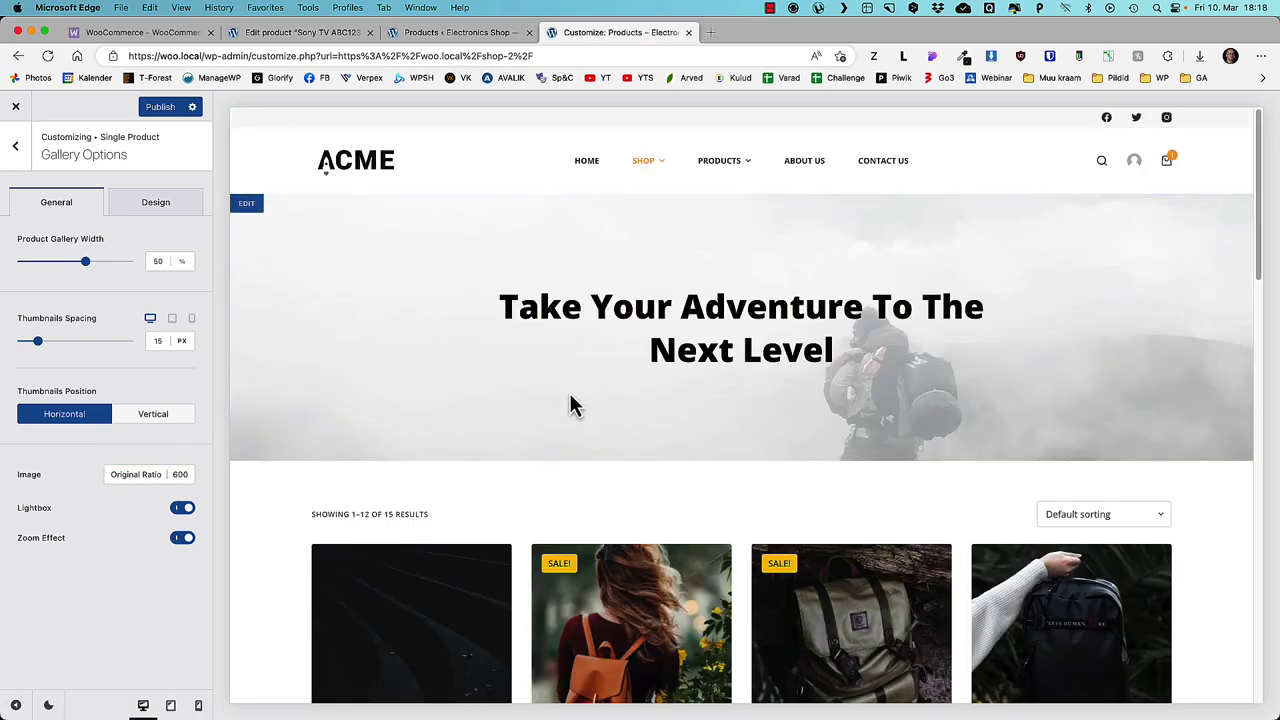
pyautogui.scroll(-4, 571, 406)
pyautogui.click(428, 315)
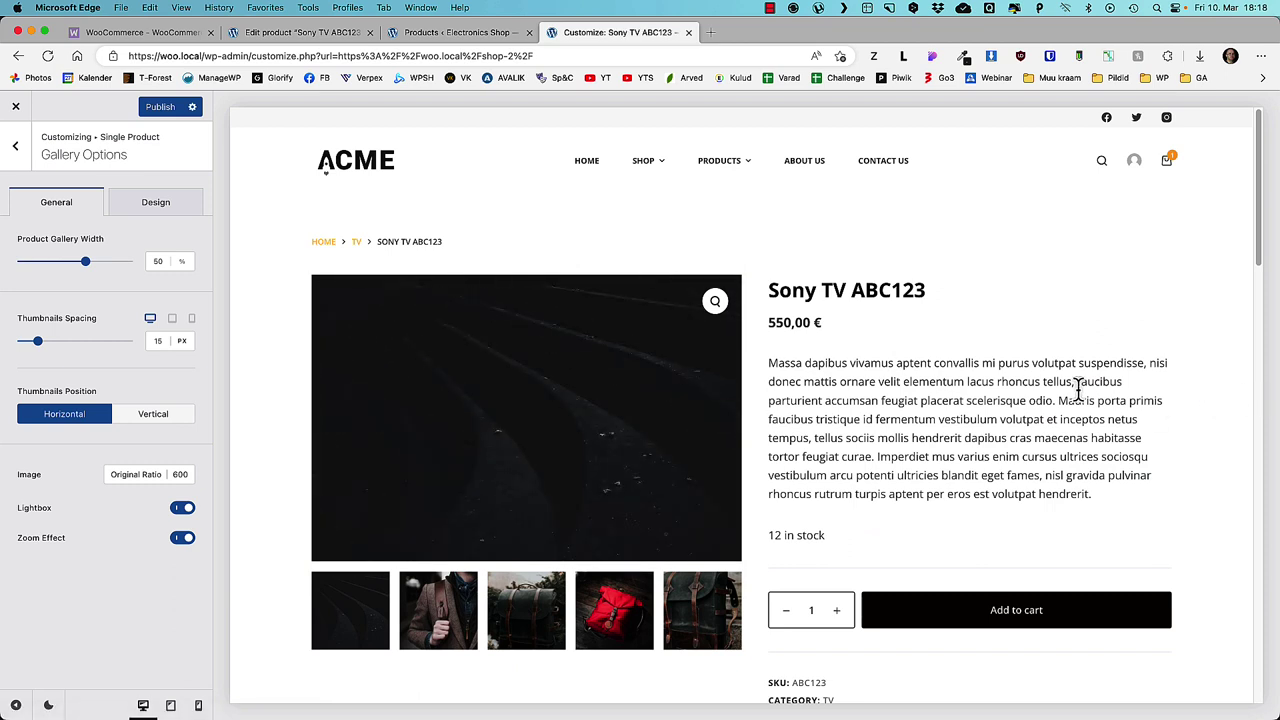
pyautogui.scroll(-1, 1078, 390)
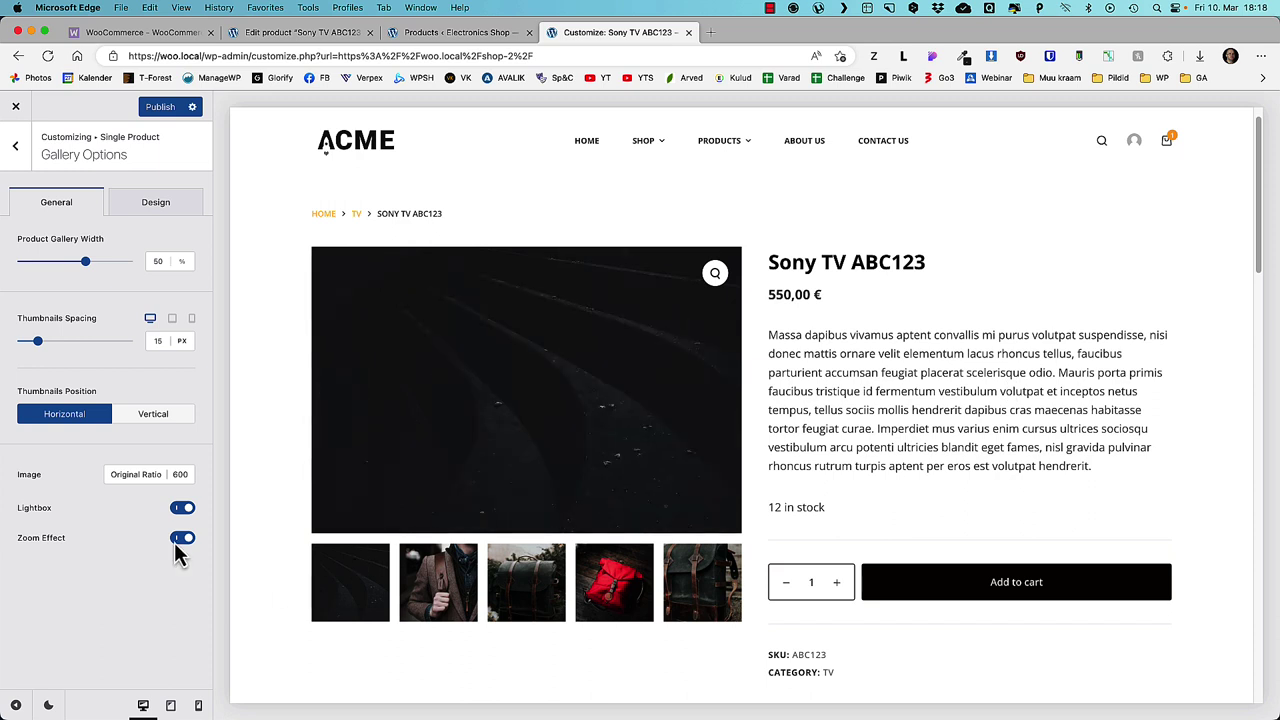
pyautogui.click(155, 420)
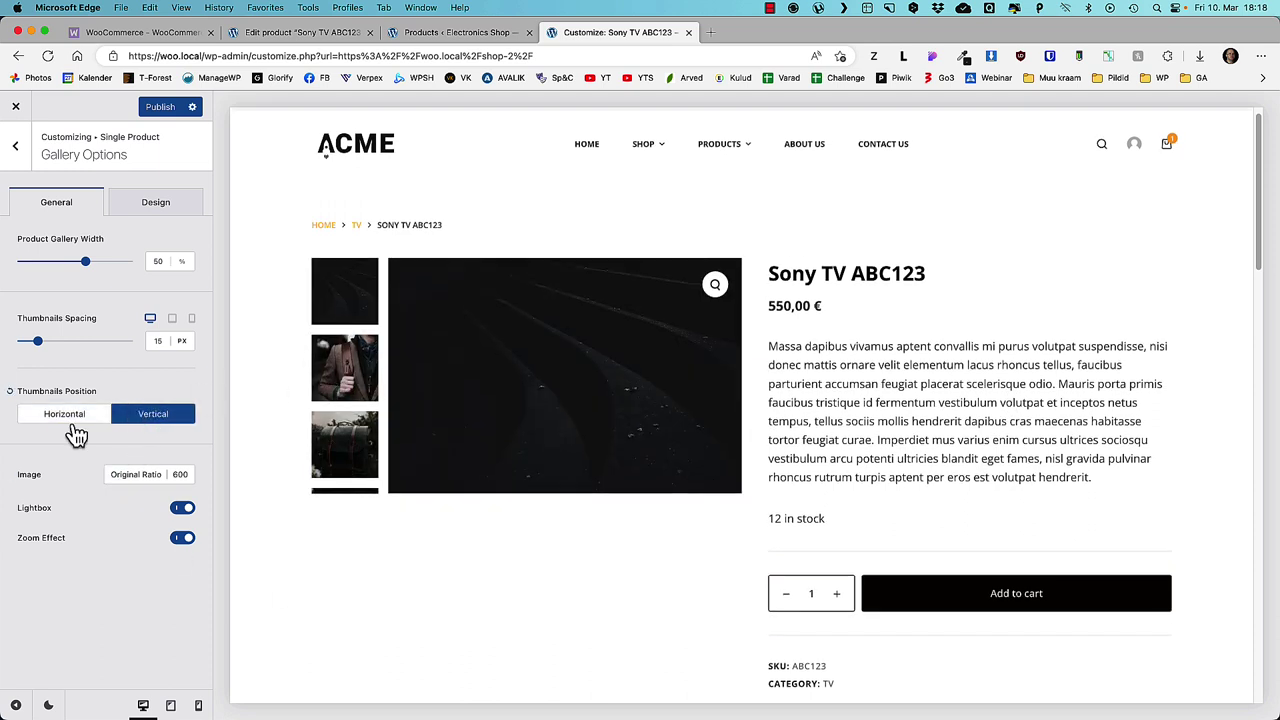
pyautogui.click(70, 420)
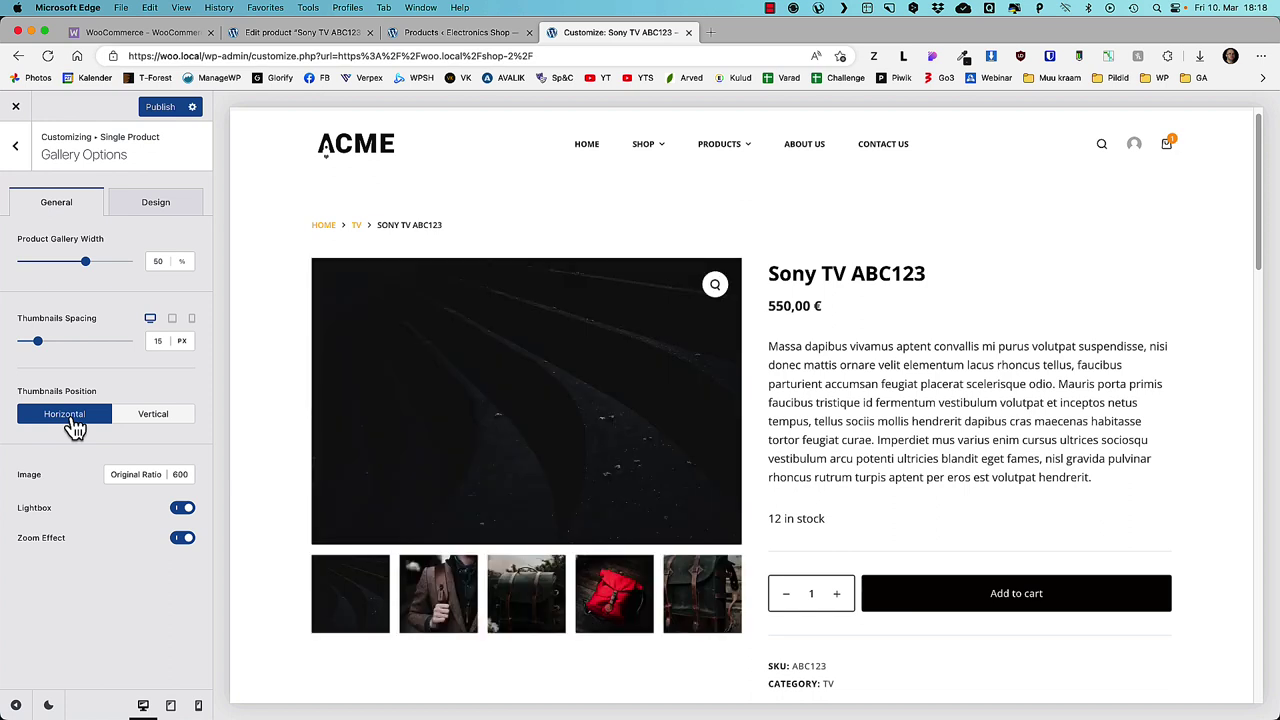
# - Narrow the Add to Cart button width and publish the Customizer changes
pyautogui.click(17, 149)
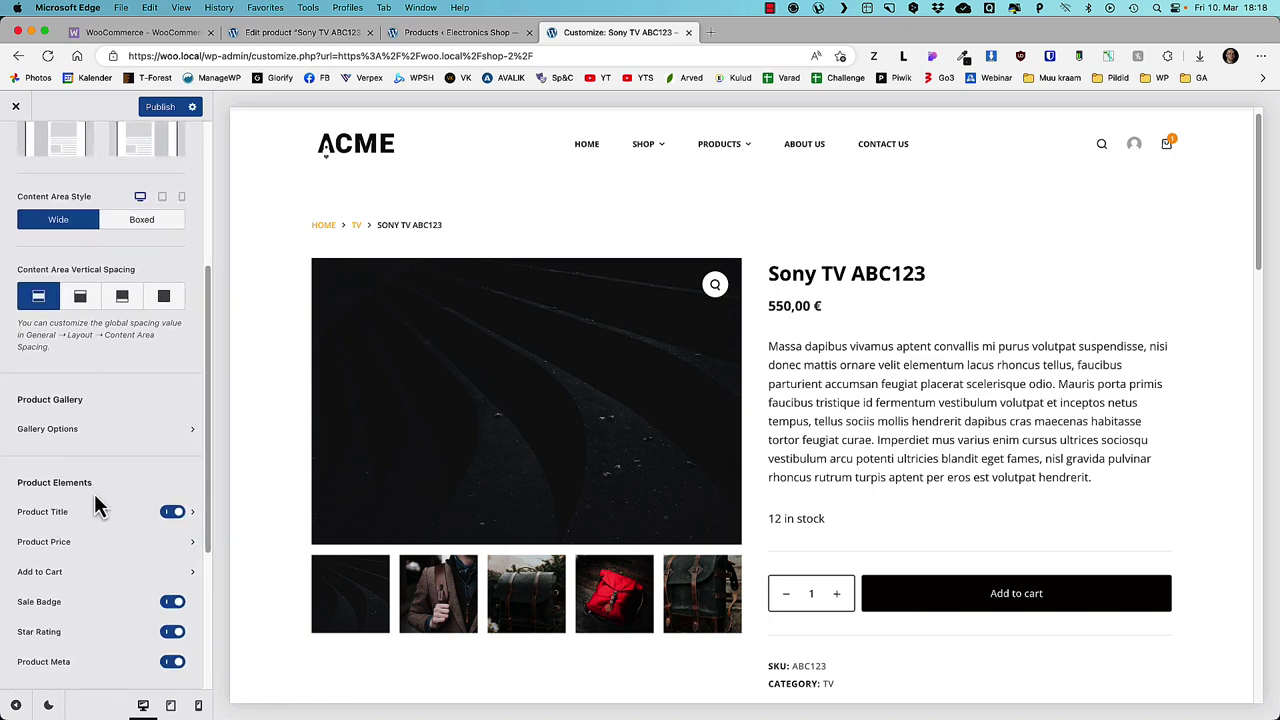
pyautogui.scroll(5, 97, 507)
pyautogui.scroll(-7, 80, 505)
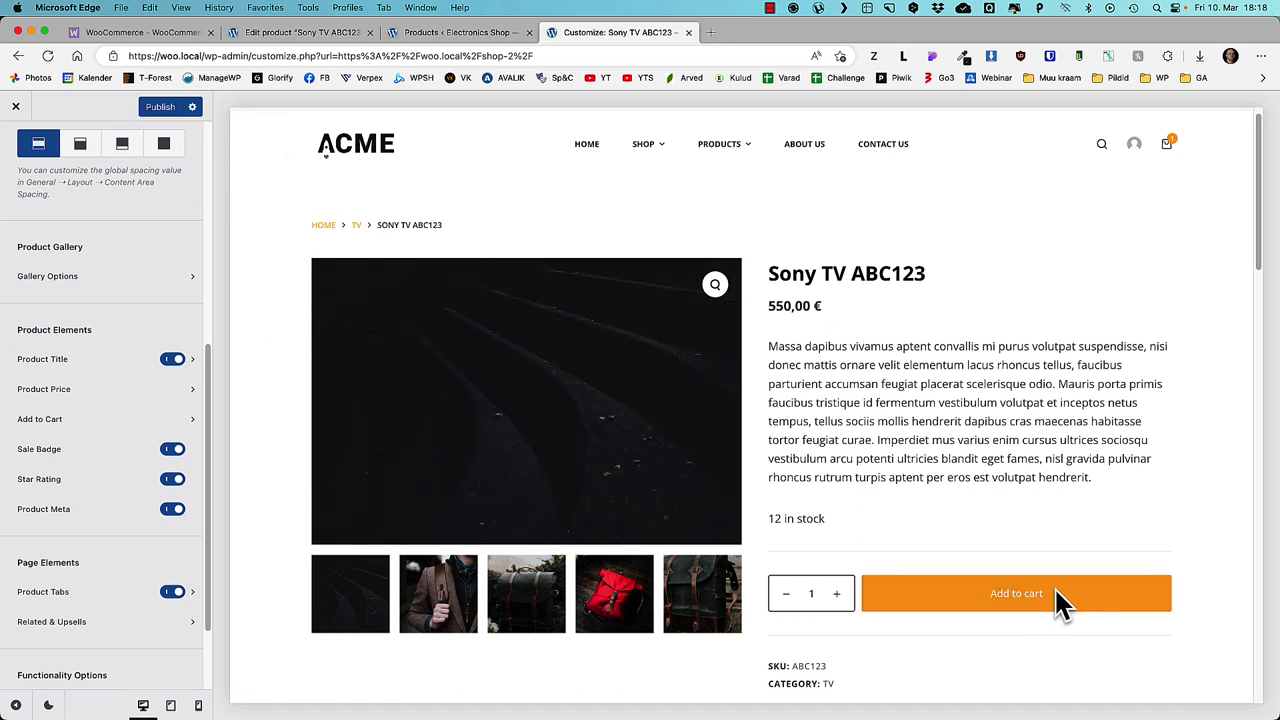
pyautogui.click(78, 422)
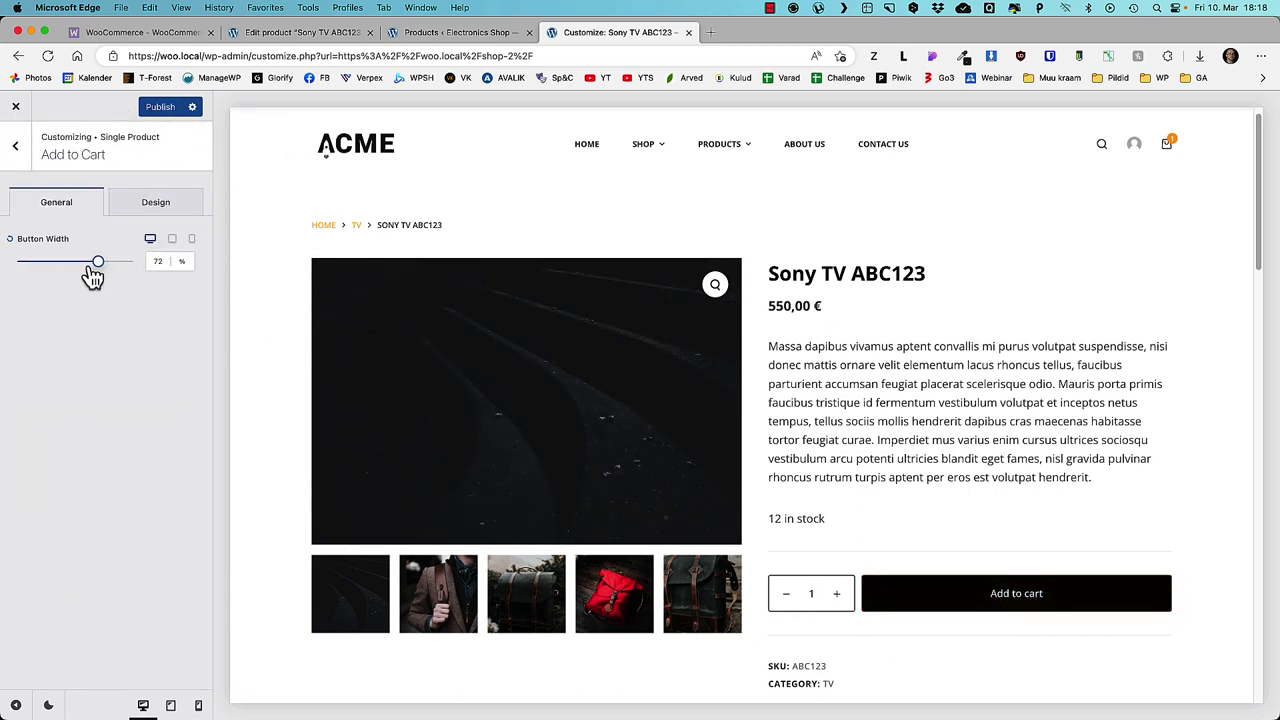
pyautogui.moveTo(94, 262); pyautogui.dragTo(142, 275)
pyautogui.click(162, 108)
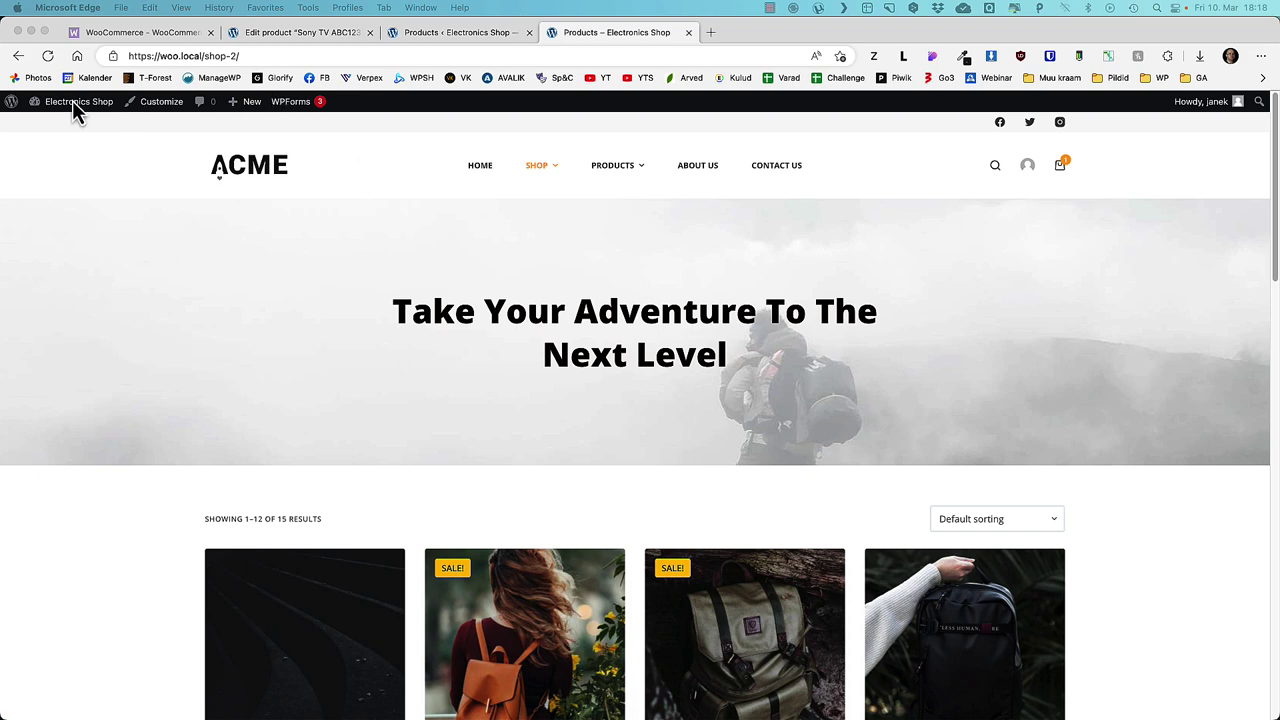
# - Go to the Dashboard and on to the Menus editing page
pyautogui.moveTo(70, 103)
pyautogui.click(63, 128)
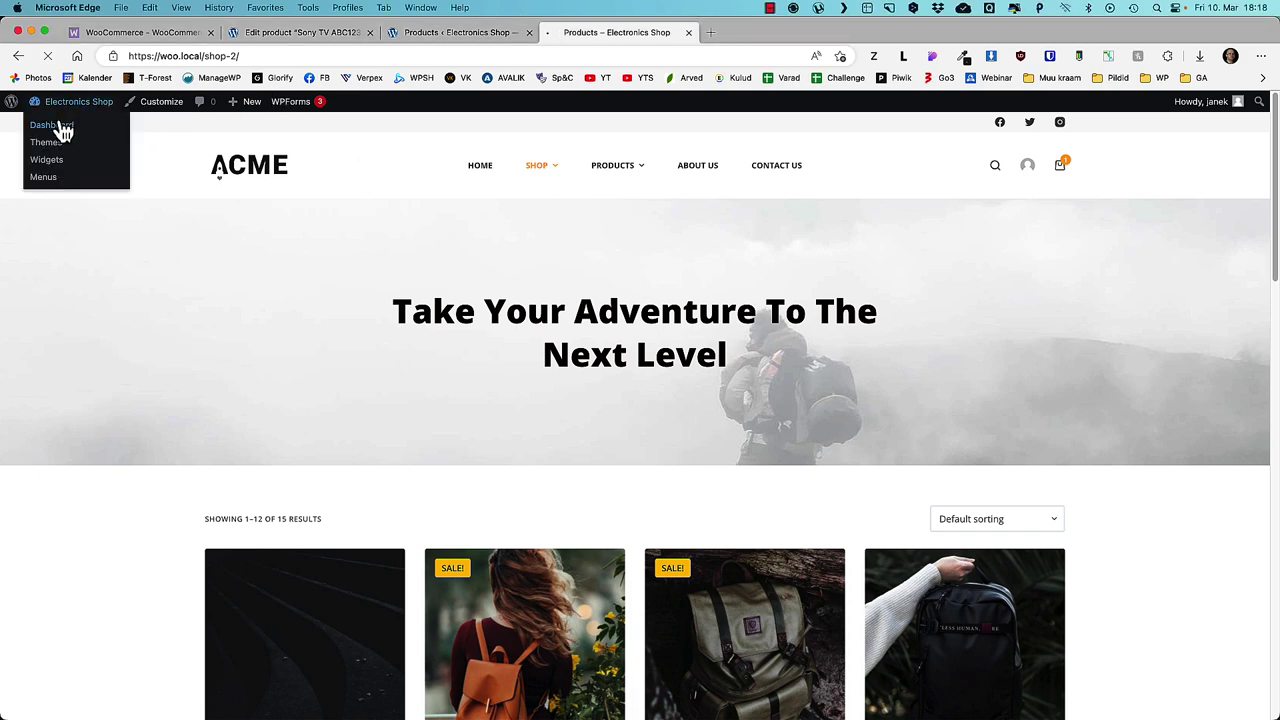
pyautogui.moveTo(57, 516)
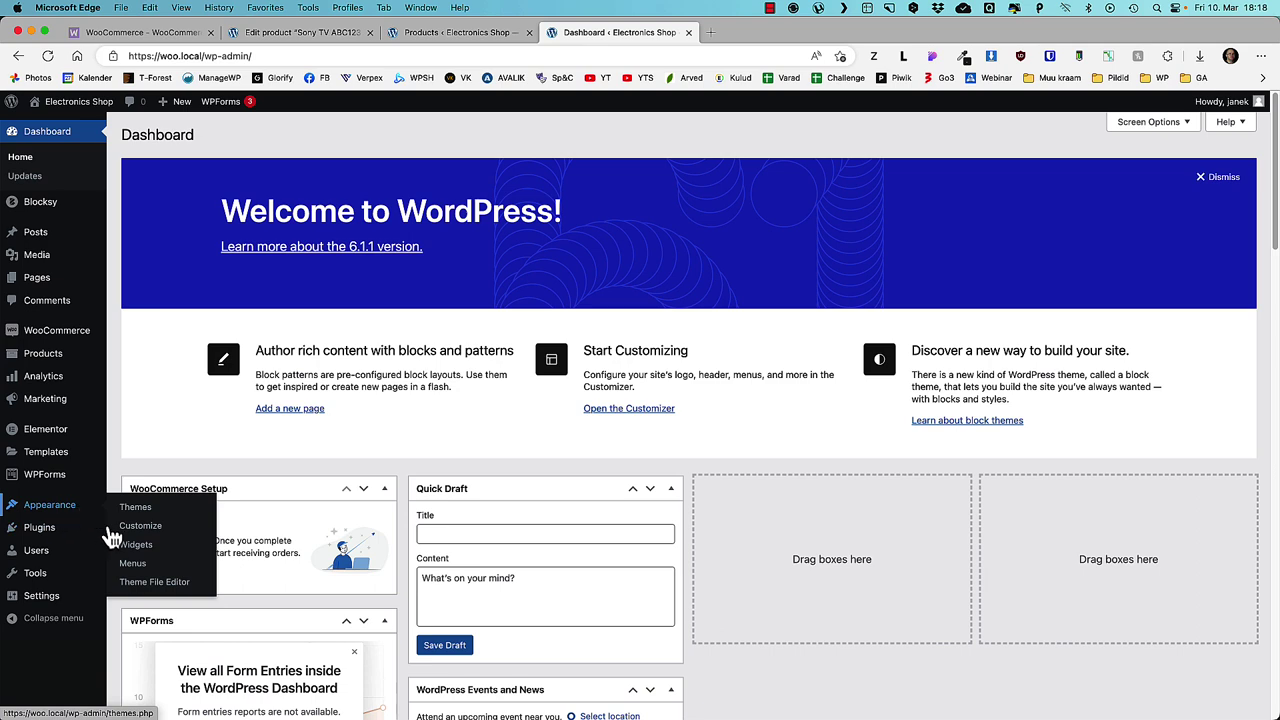
pyautogui.click(132, 563)
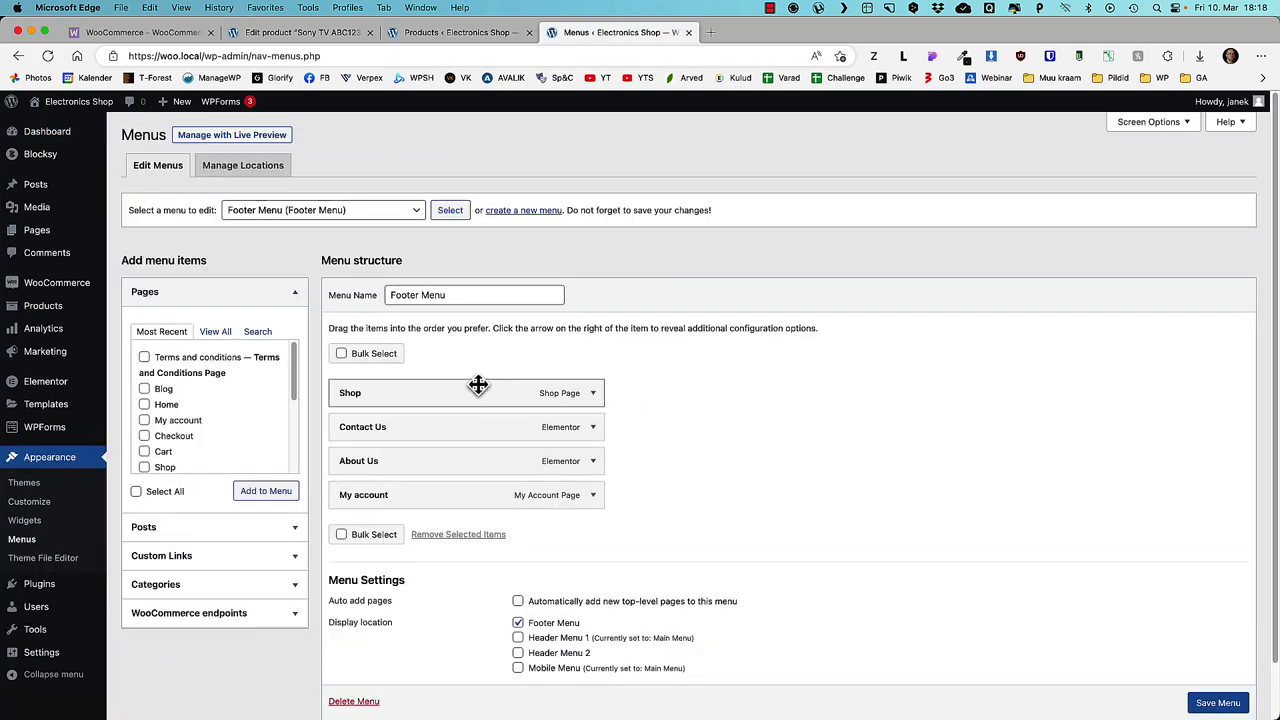
# - Load the Main Menu for editing and enable Product categories in Screen Options
pyautogui.click(357, 210)
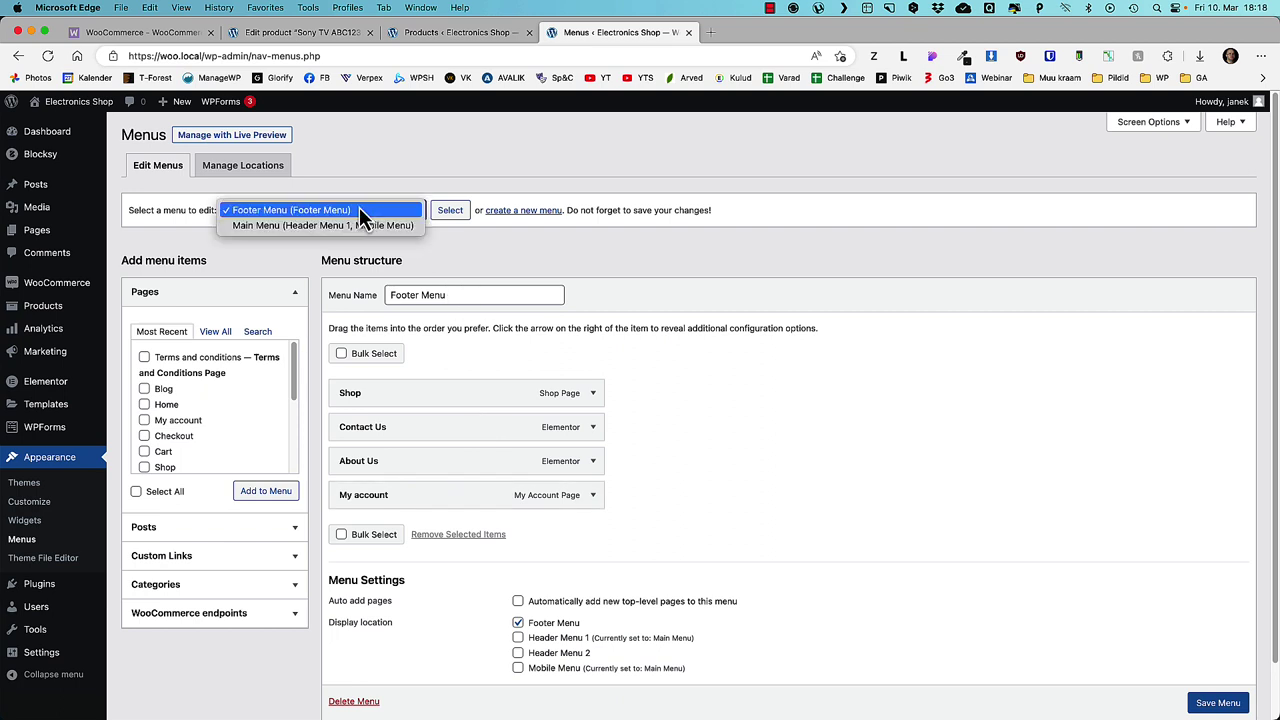
pyautogui.click(270, 226)
pyautogui.click(447, 212)
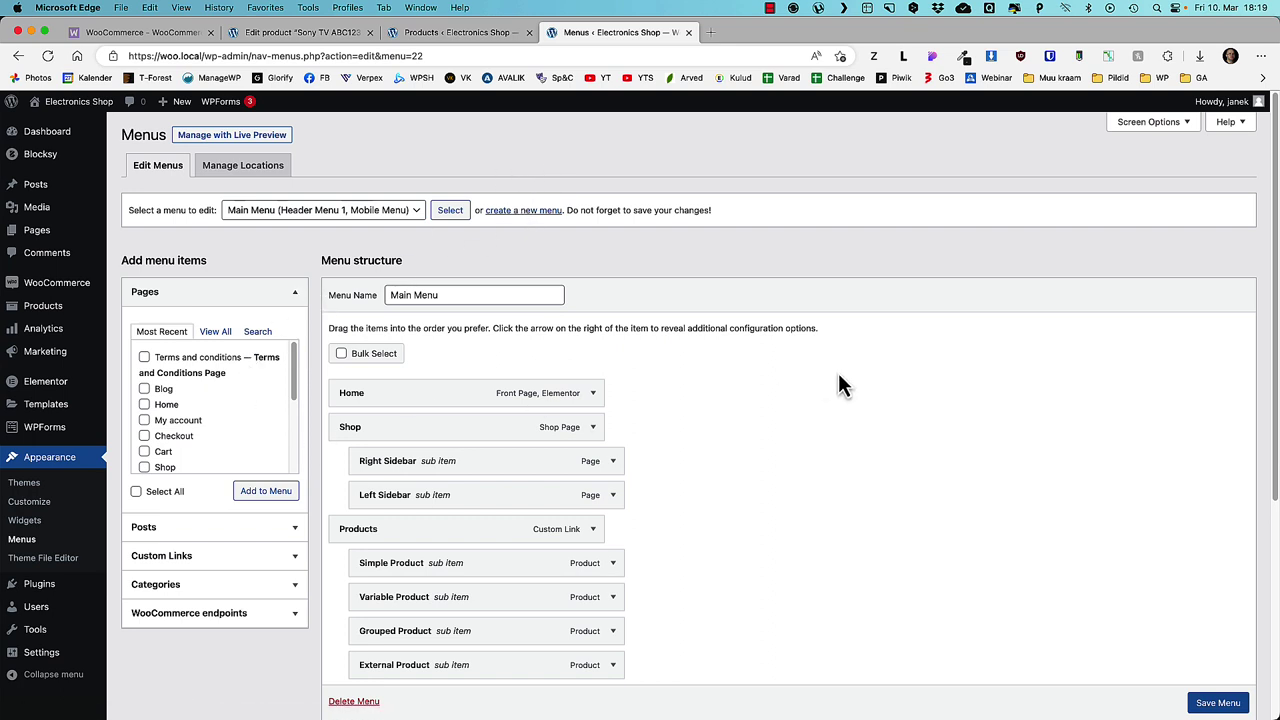
pyautogui.scroll(-2, 840, 383)
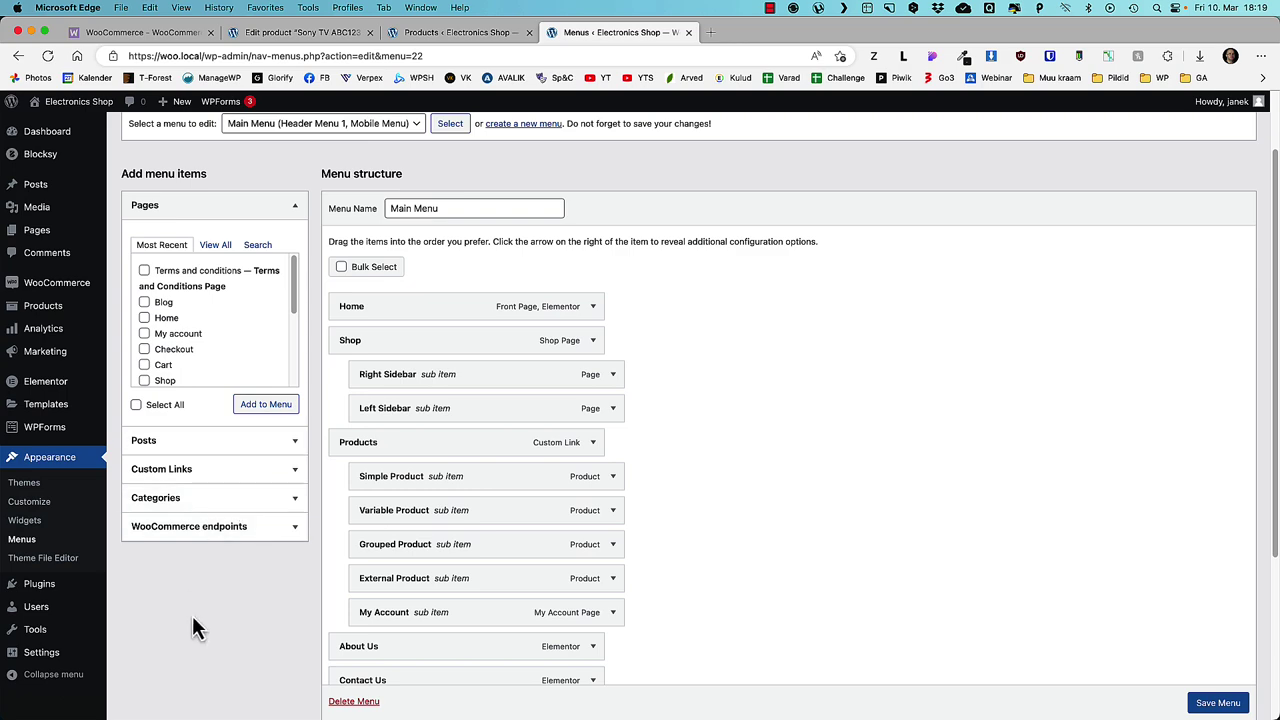
pyautogui.scroll(2, 520, 465)
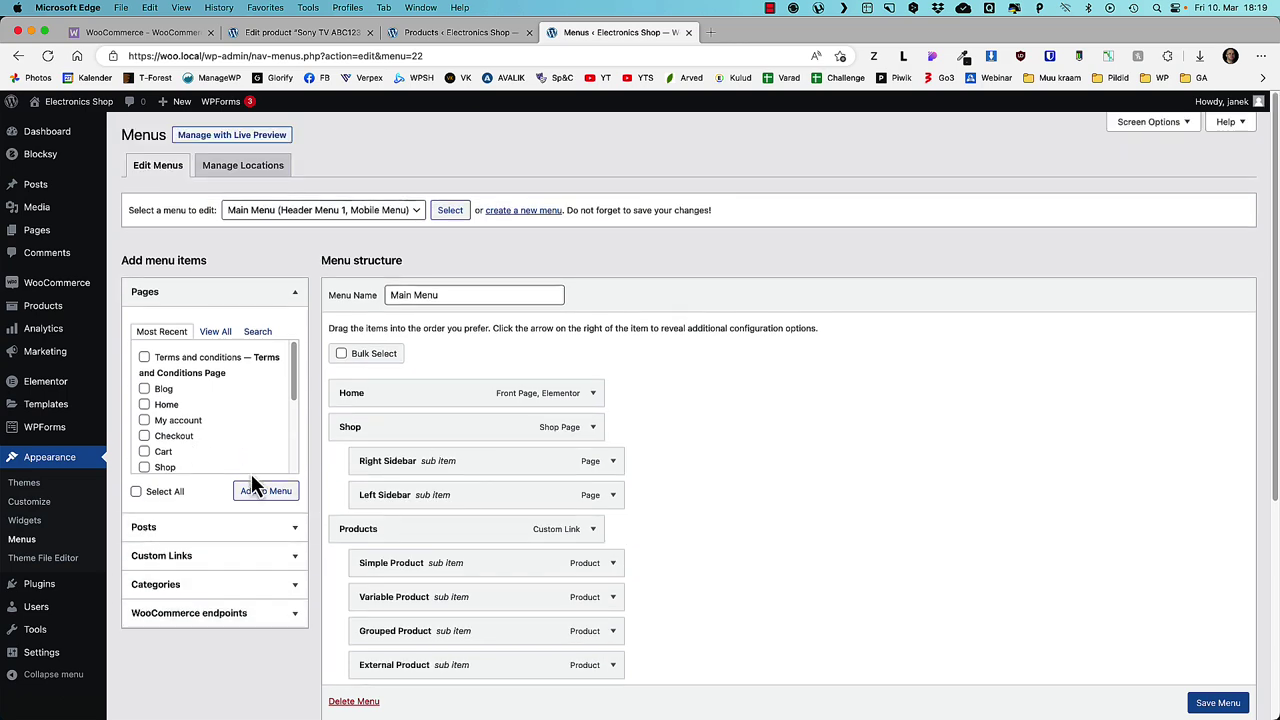
pyautogui.click(1150, 122)
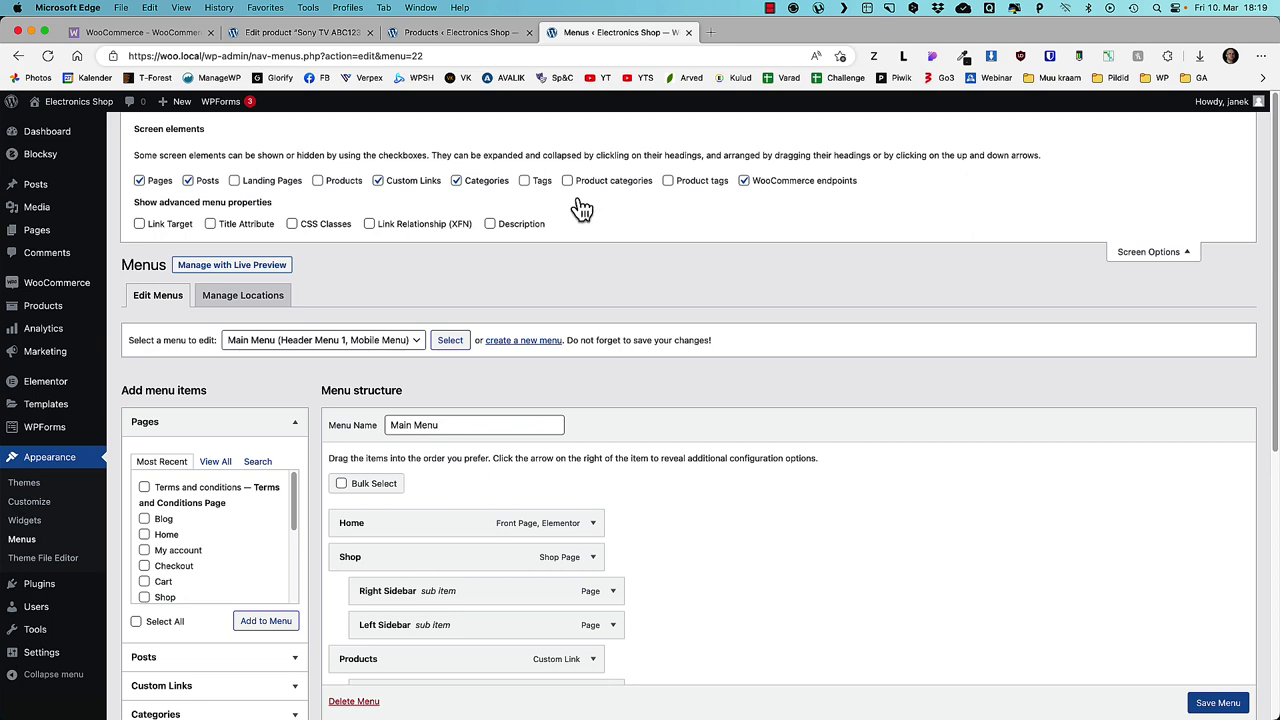
pyautogui.click(1150, 252)
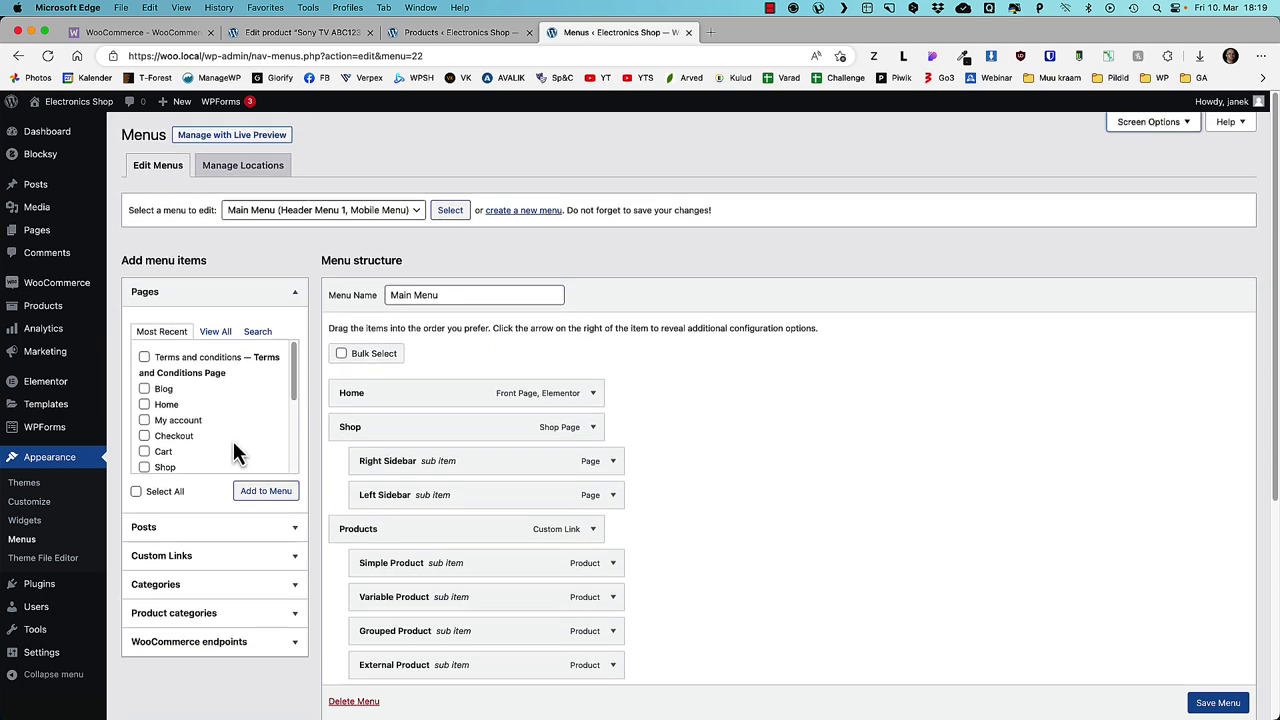
# - Add the Consoles and TV categories, nest them under Products, and save the menu
pyautogui.scroll(-4, 215, 480)
pyautogui.click(238, 401)
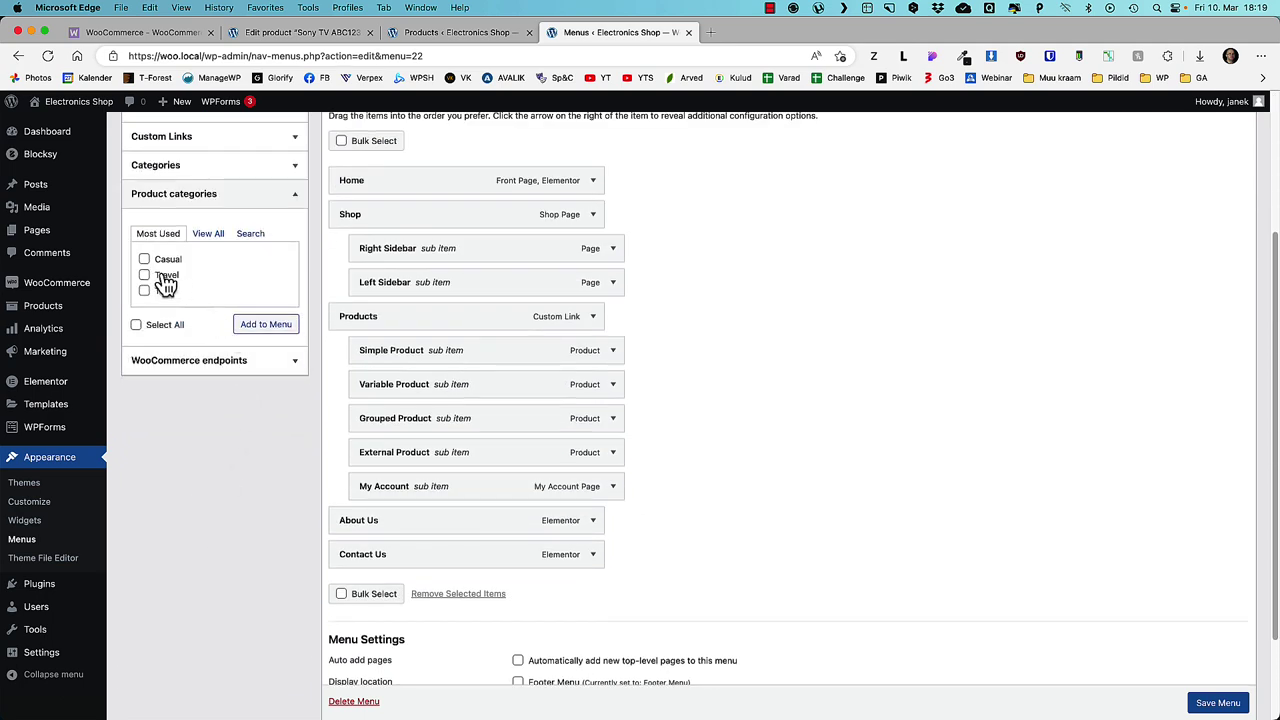
pyautogui.click(208, 233)
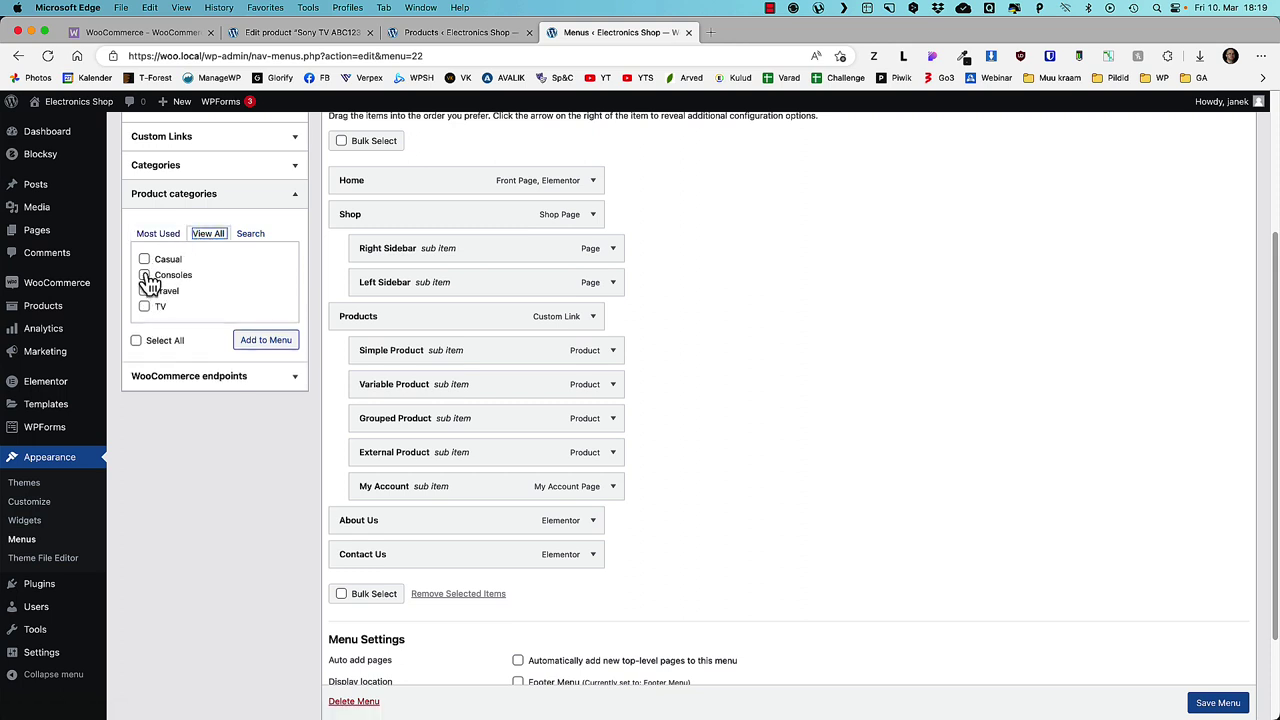
pyautogui.click(144, 274)
pyautogui.click(144, 306)
pyautogui.click(265, 340)
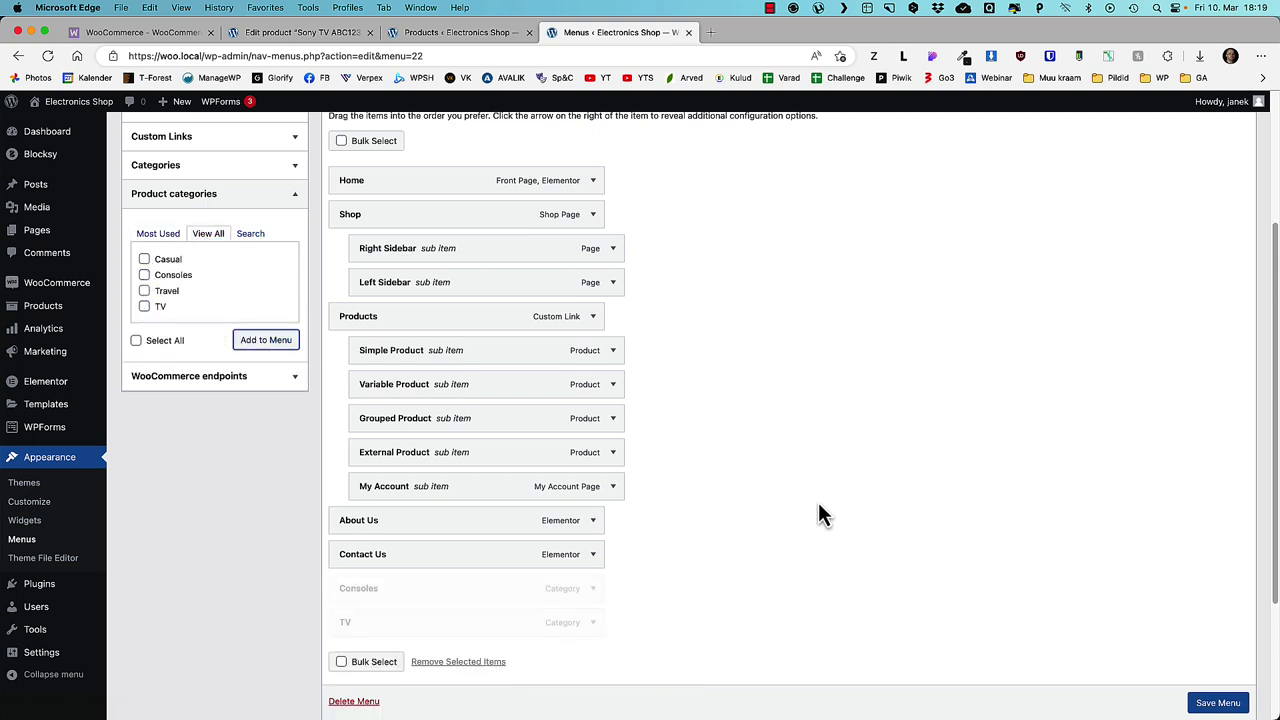
pyautogui.moveTo(380, 597); pyautogui.dragTo(407, 367)
pyautogui.moveTo(386, 620); pyautogui.dragTo(409, 352)
pyautogui.click(1214, 703)
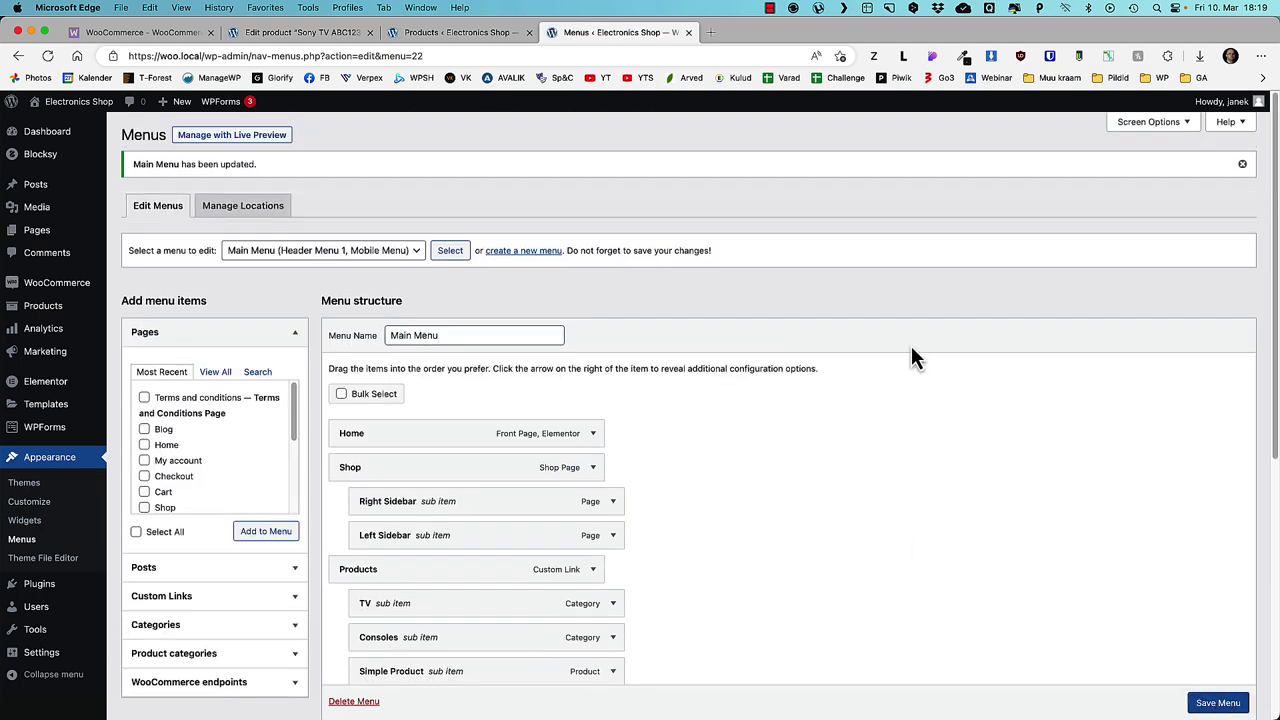
pyautogui.click(745, 33)
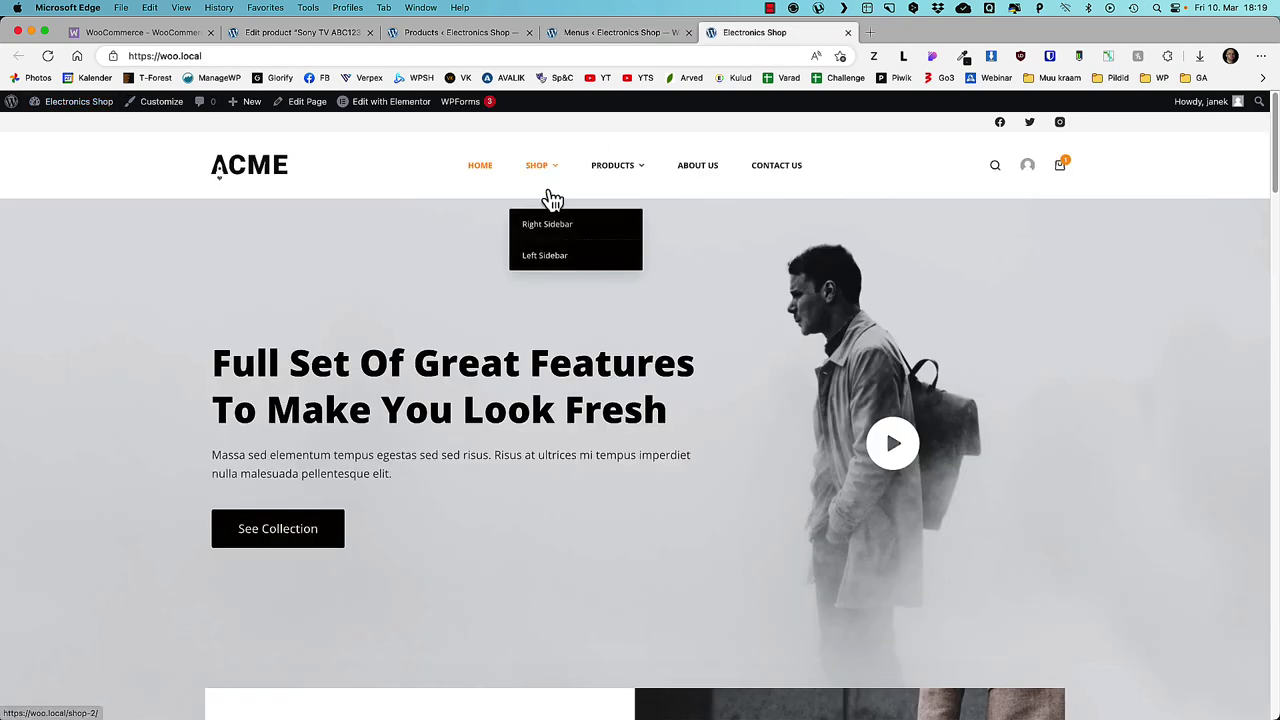
pyautogui.moveTo(612, 168)
pyautogui.click(597, 238)
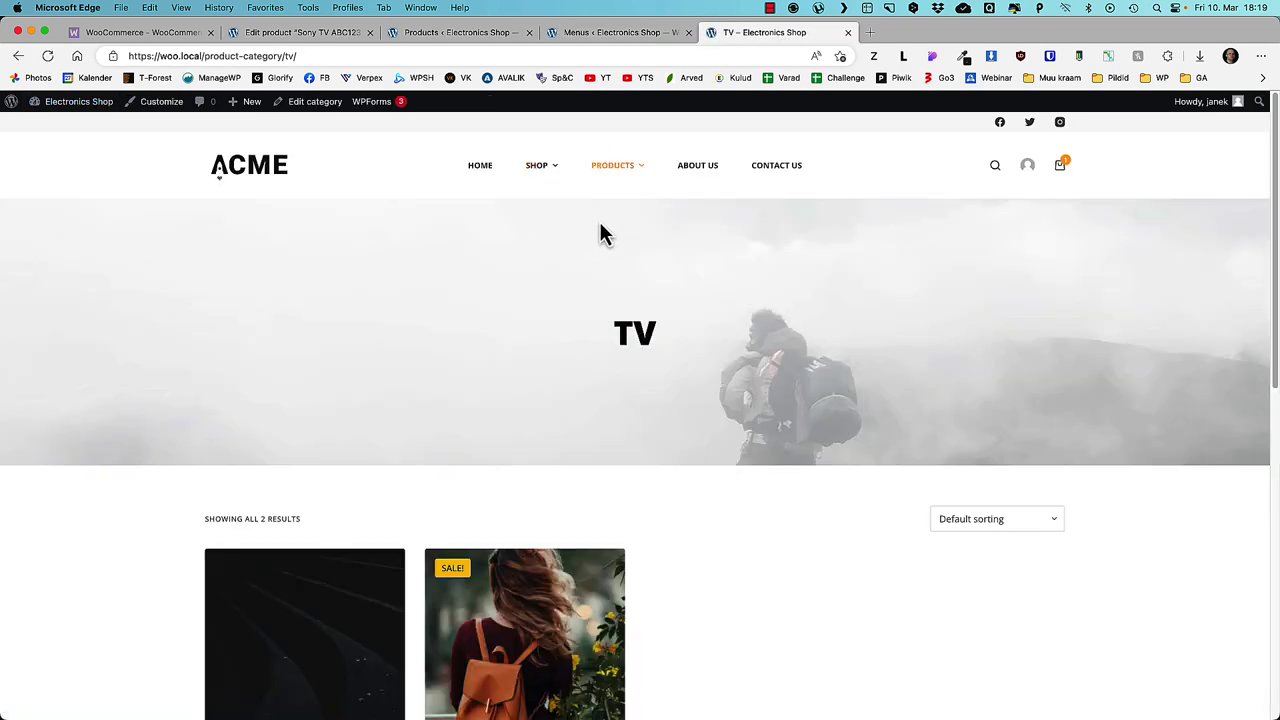
pyautogui.click(603, 260)
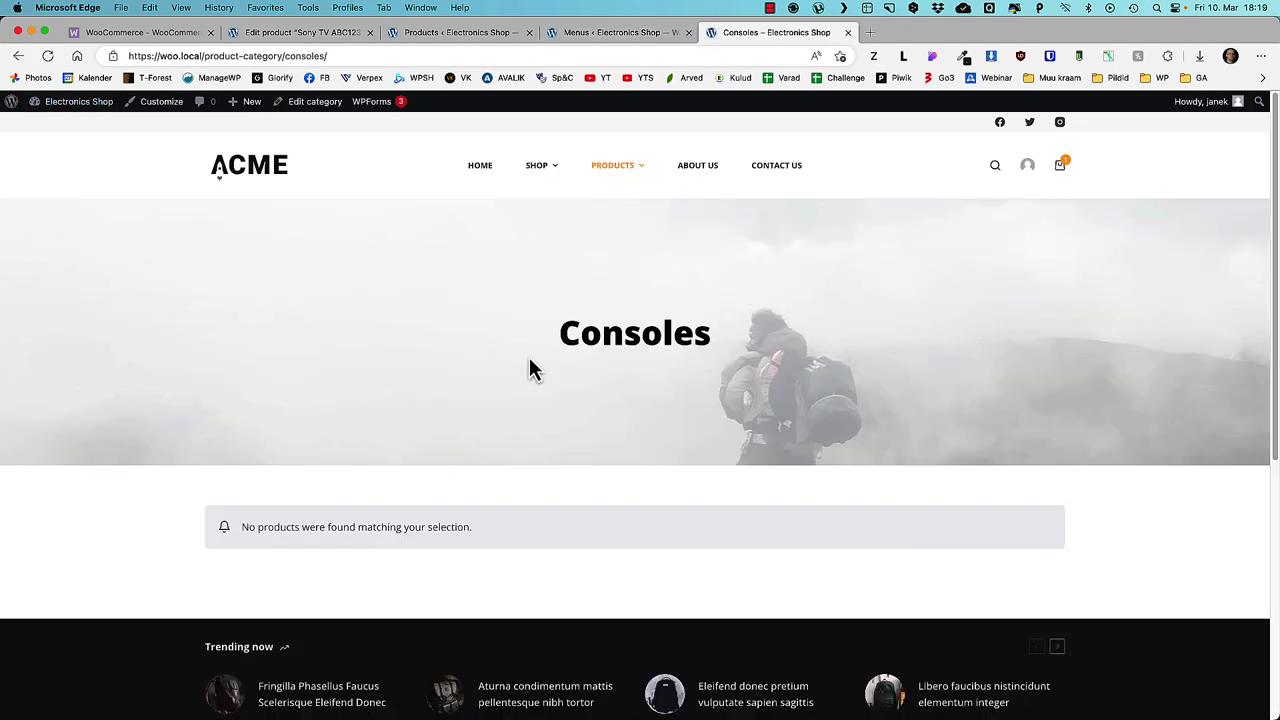
pyautogui.click(607, 289)
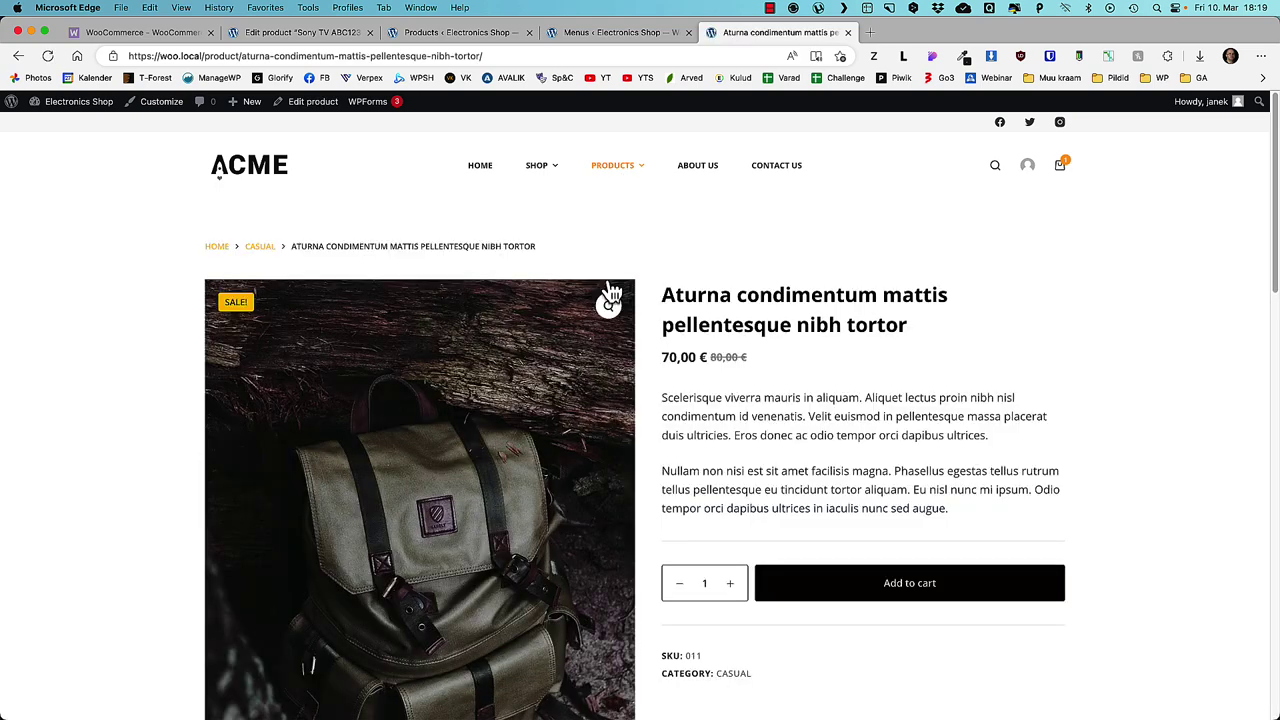
pyautogui.click(245, 163)
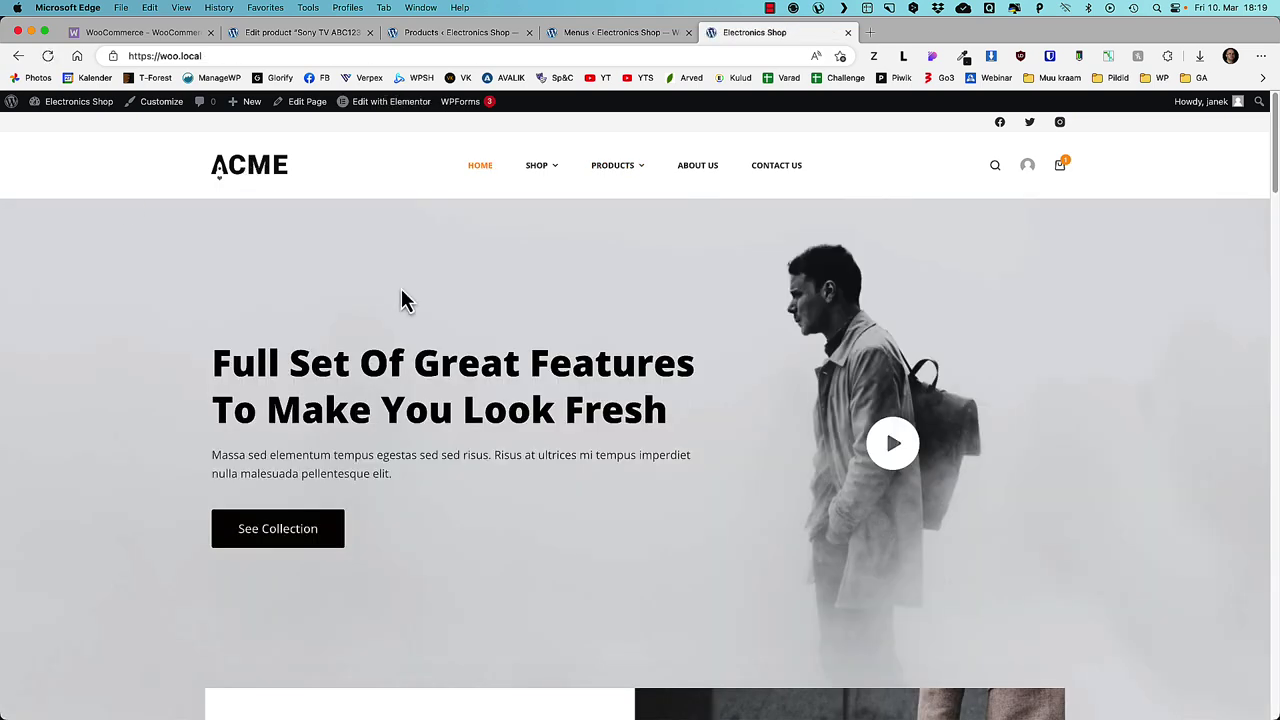
pyautogui.scroll(-3, 404, 349)
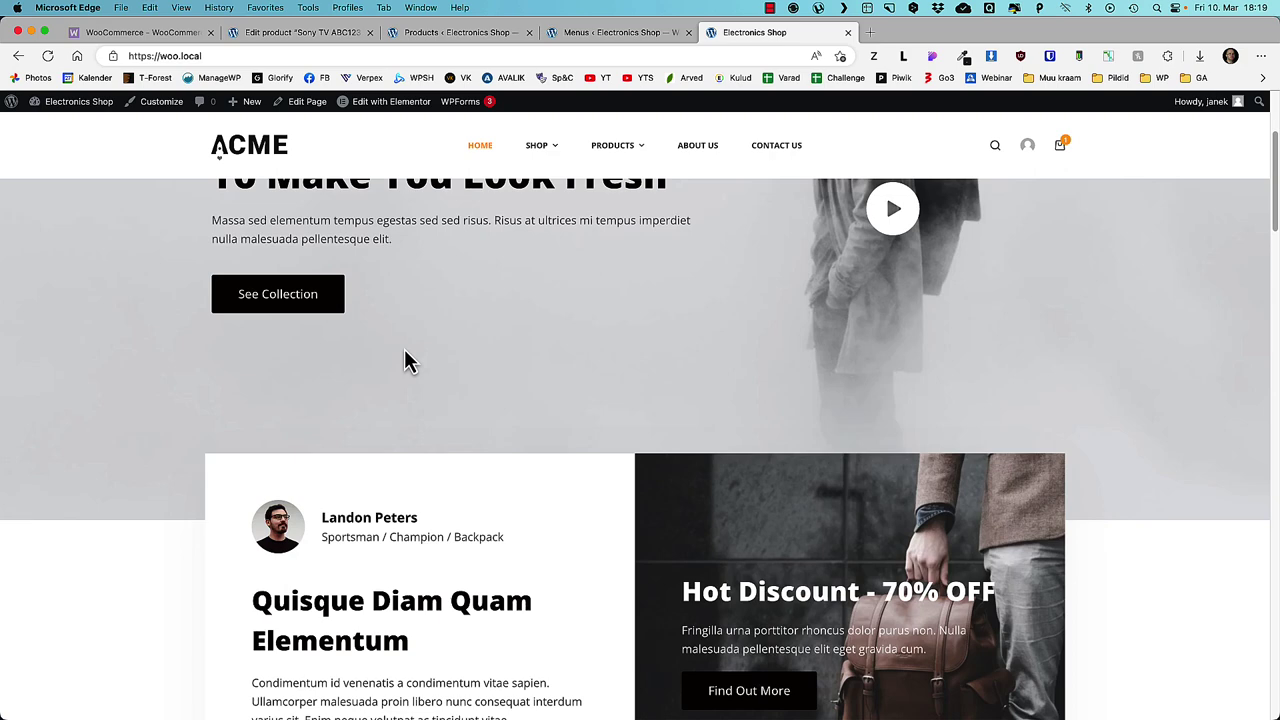
pyautogui.scroll(3, 404, 349)
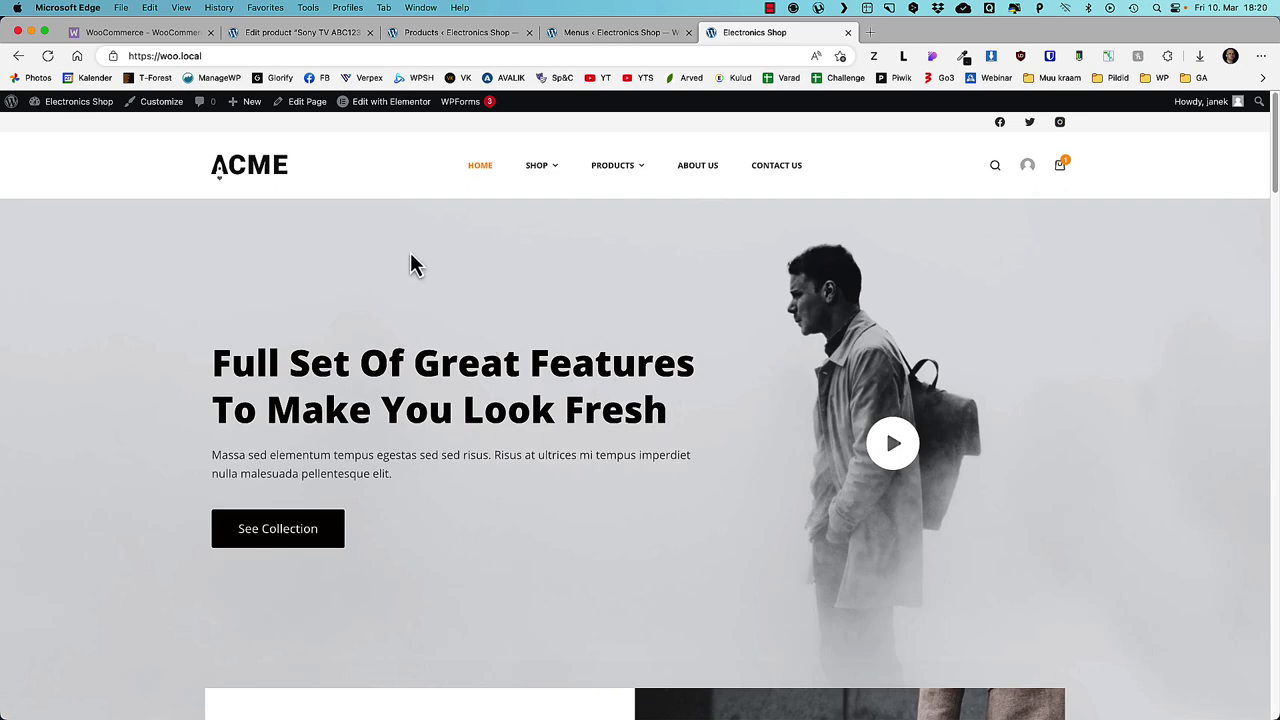
pyautogui.moveTo(390, 115)
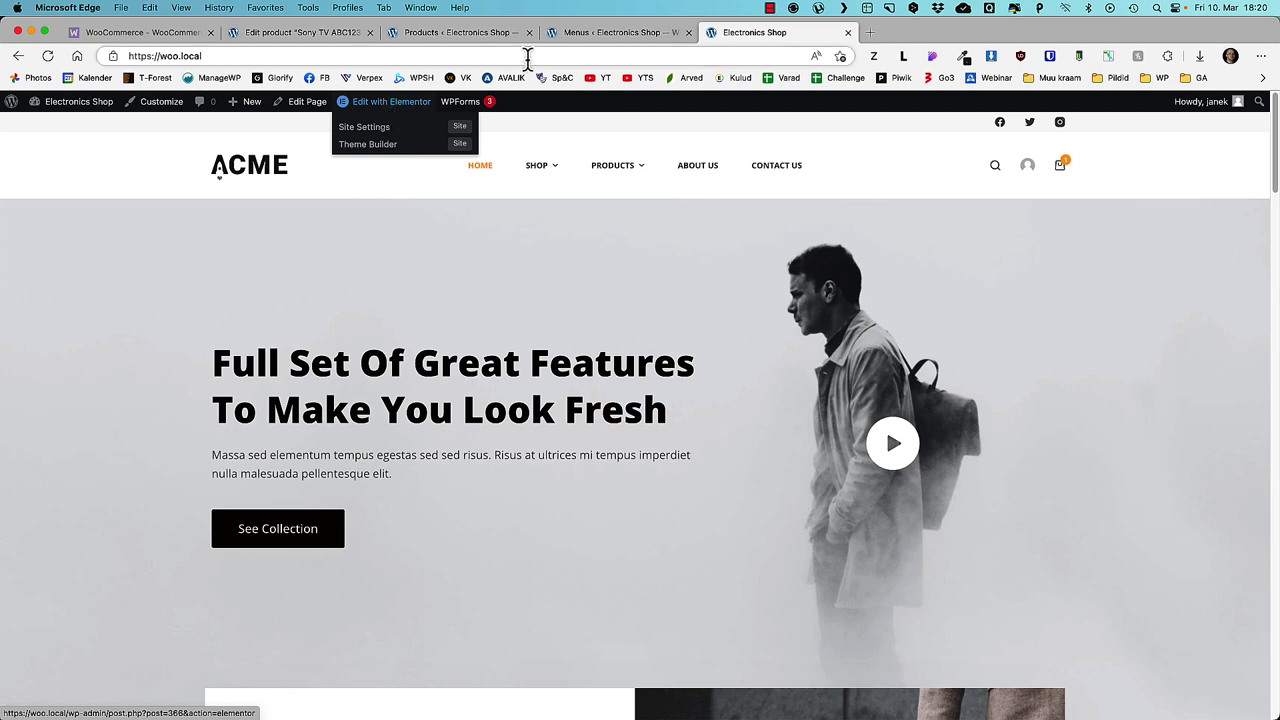
# - Launch Elementor on the Home page from the All Pages list
pyautogui.click(615, 32)
pyautogui.moveTo(75, 240)
pyautogui.click(130, 235)
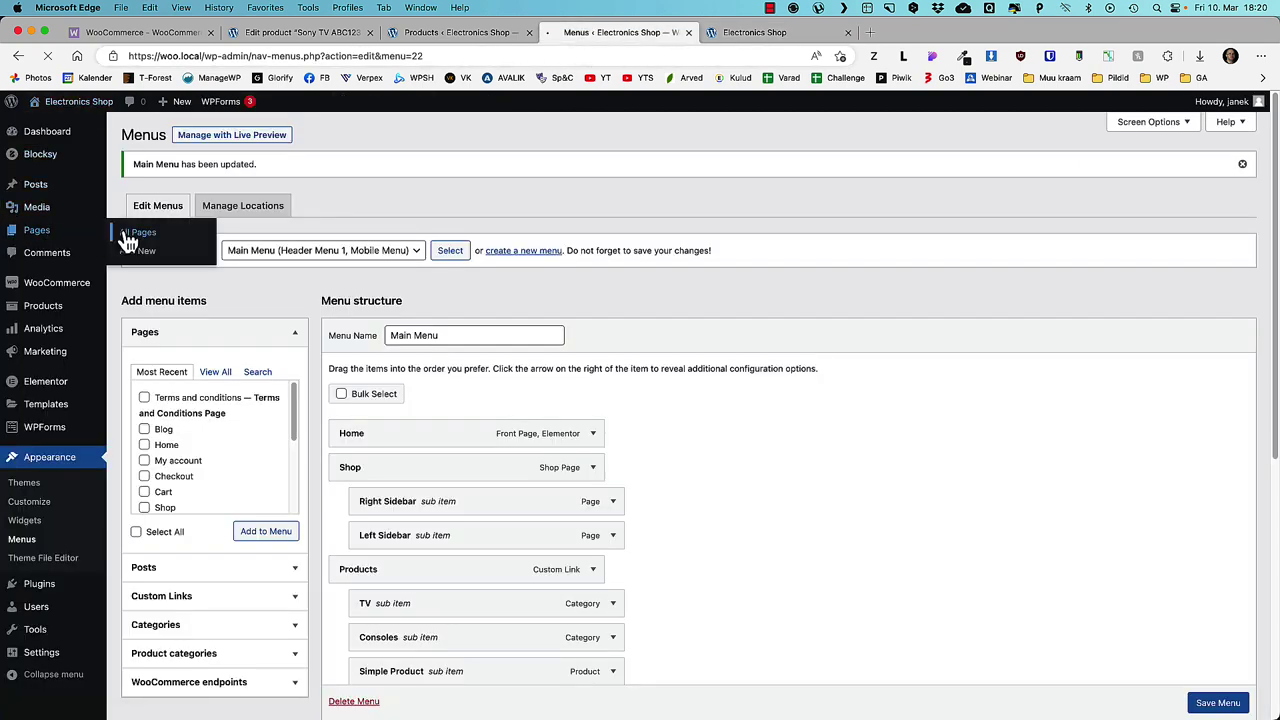
pyautogui.scroll(-2, 240, 480)
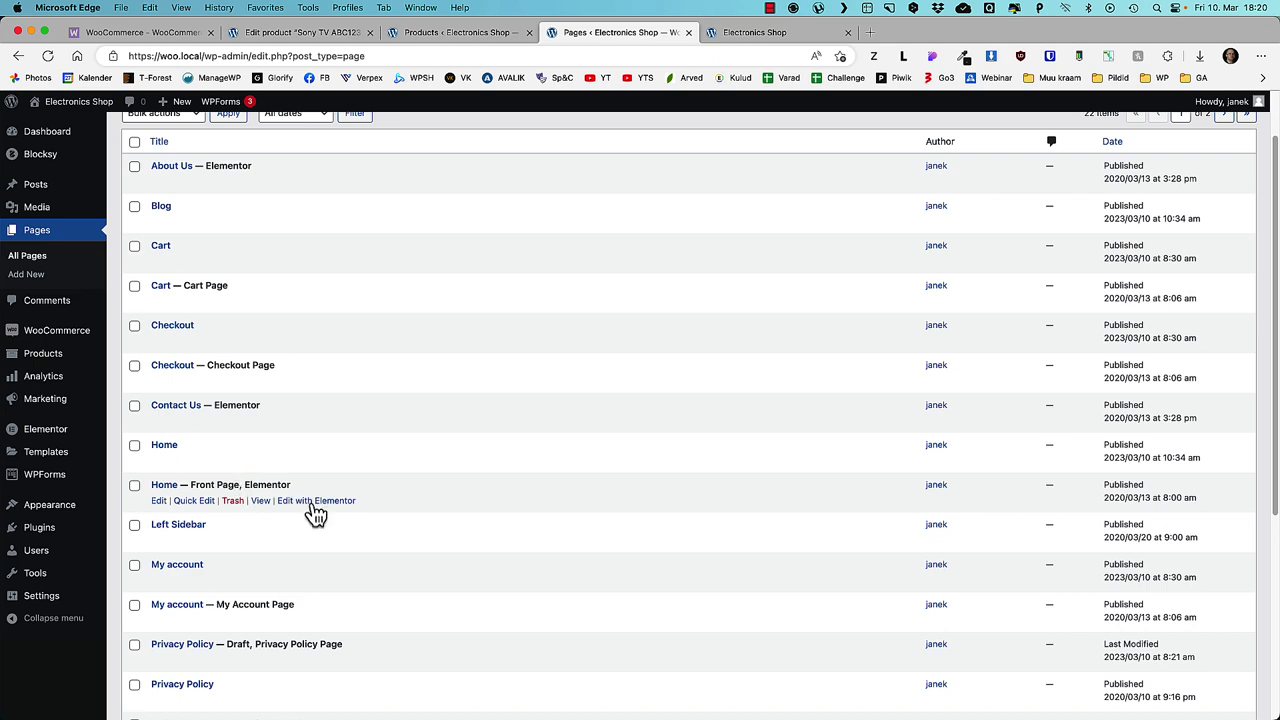
pyautogui.click(315, 504)
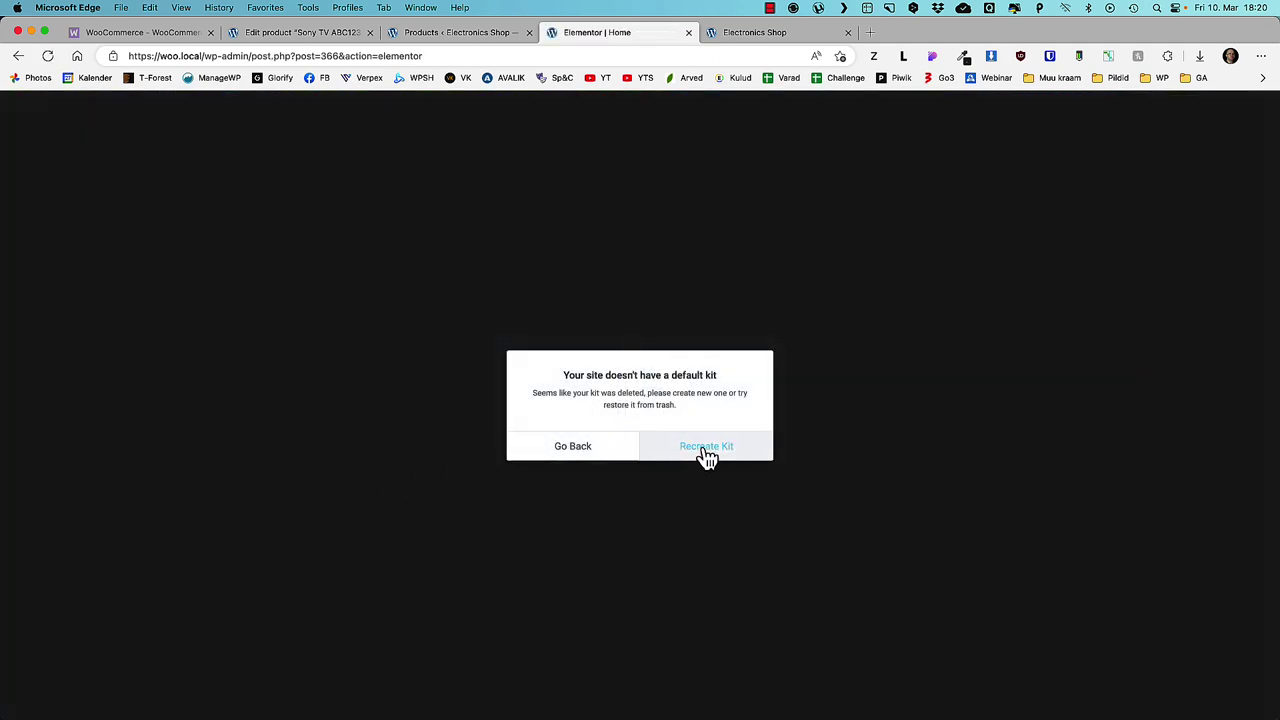
# - Recreate the Elementor default kit, save the Tools settings, and return to All Pages
pyautogui.click(700, 451)
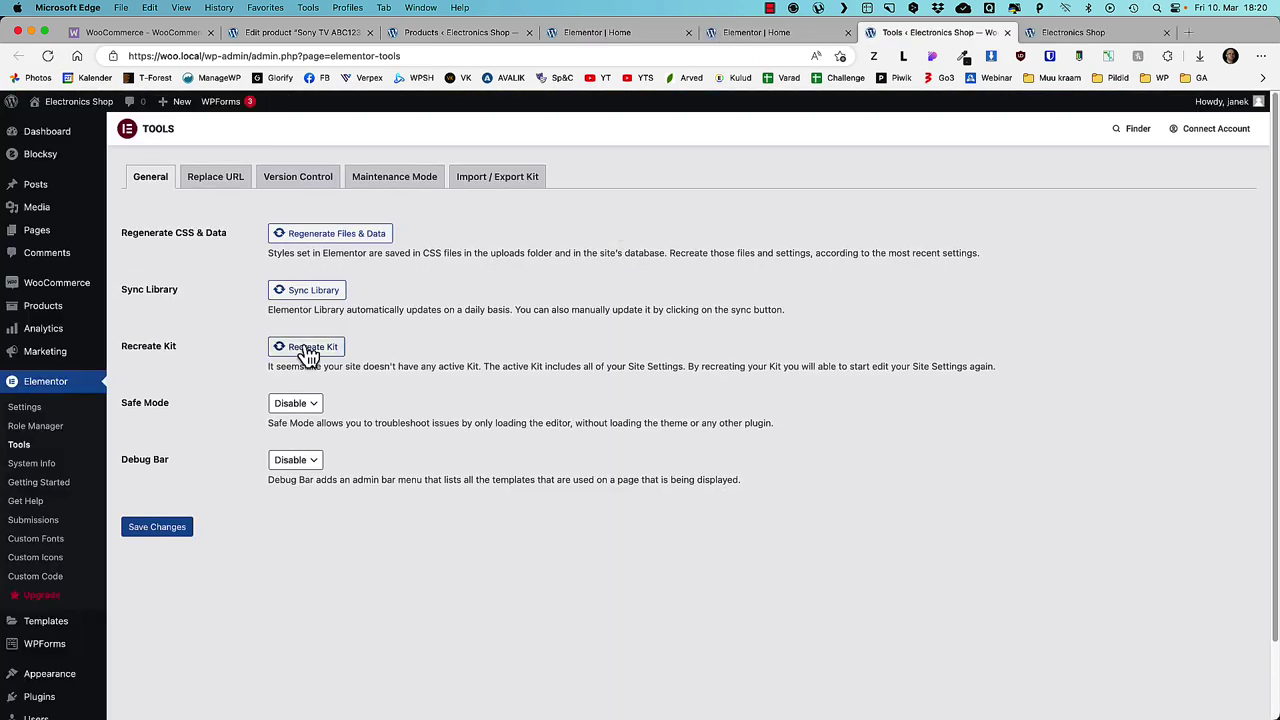
pyautogui.click(308, 348)
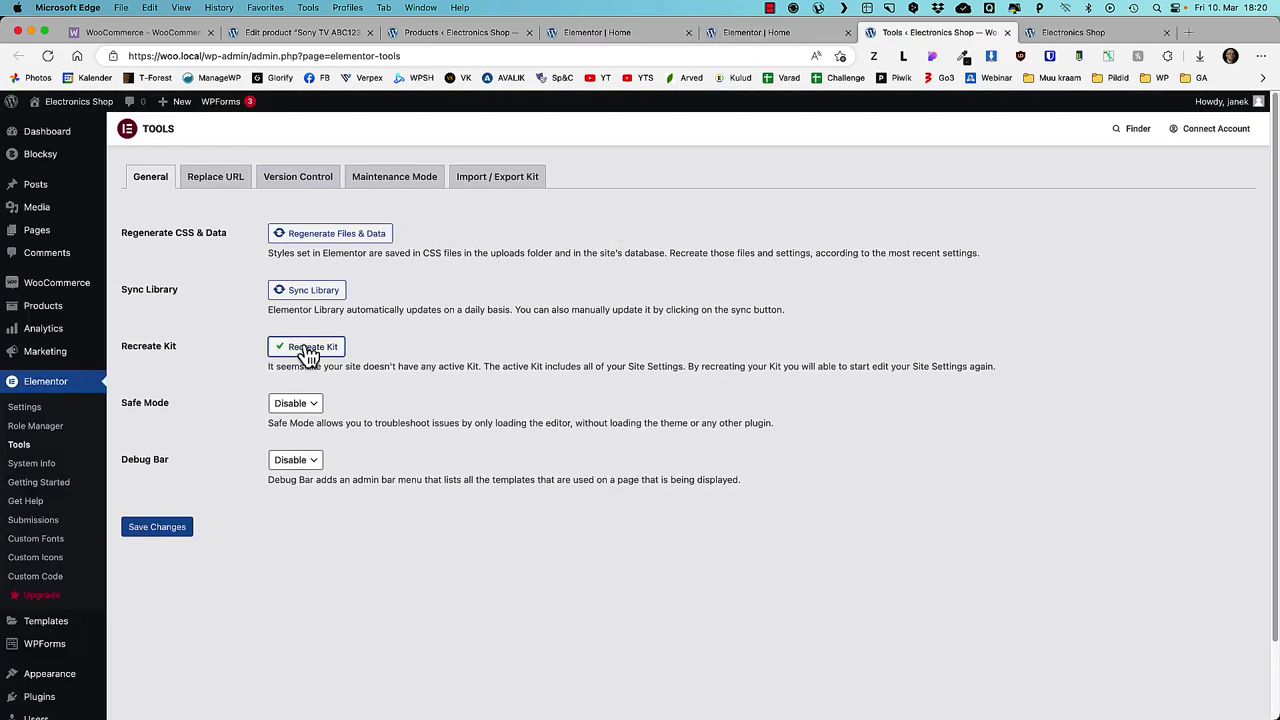
pyautogui.click(158, 530)
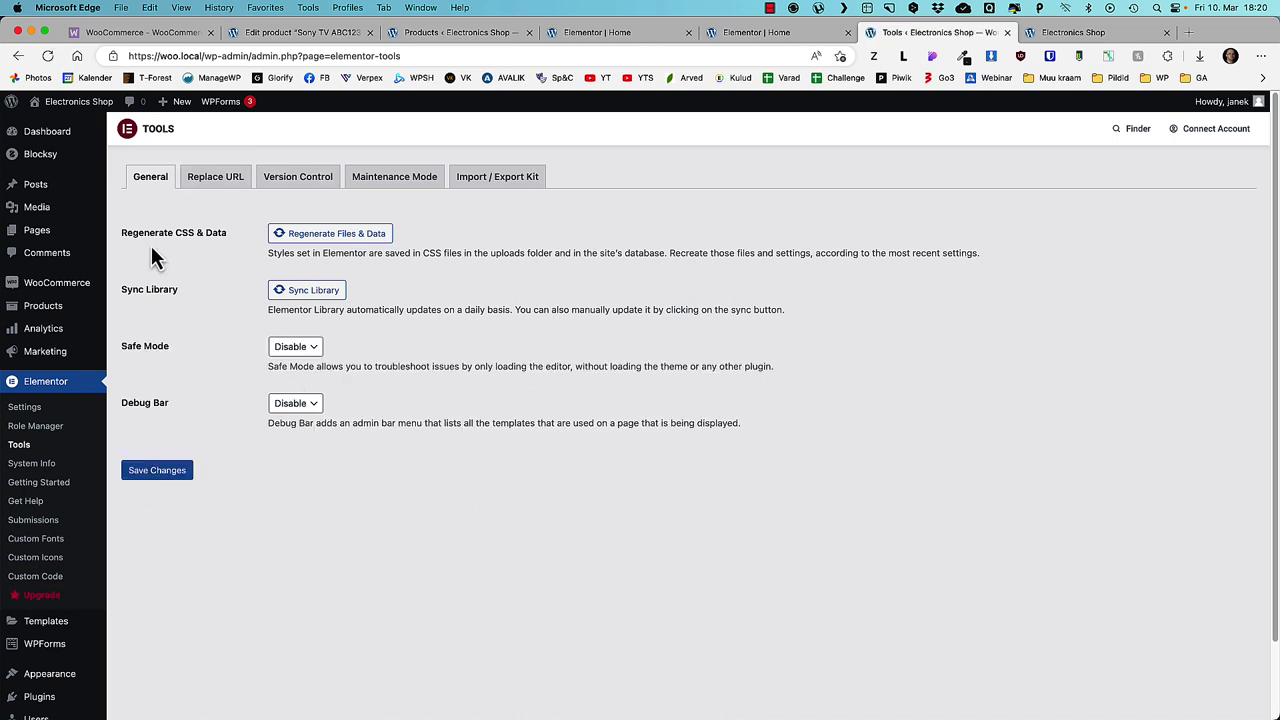
pyautogui.scroll(-1, 151, 257)
pyautogui.moveTo(80, 286)
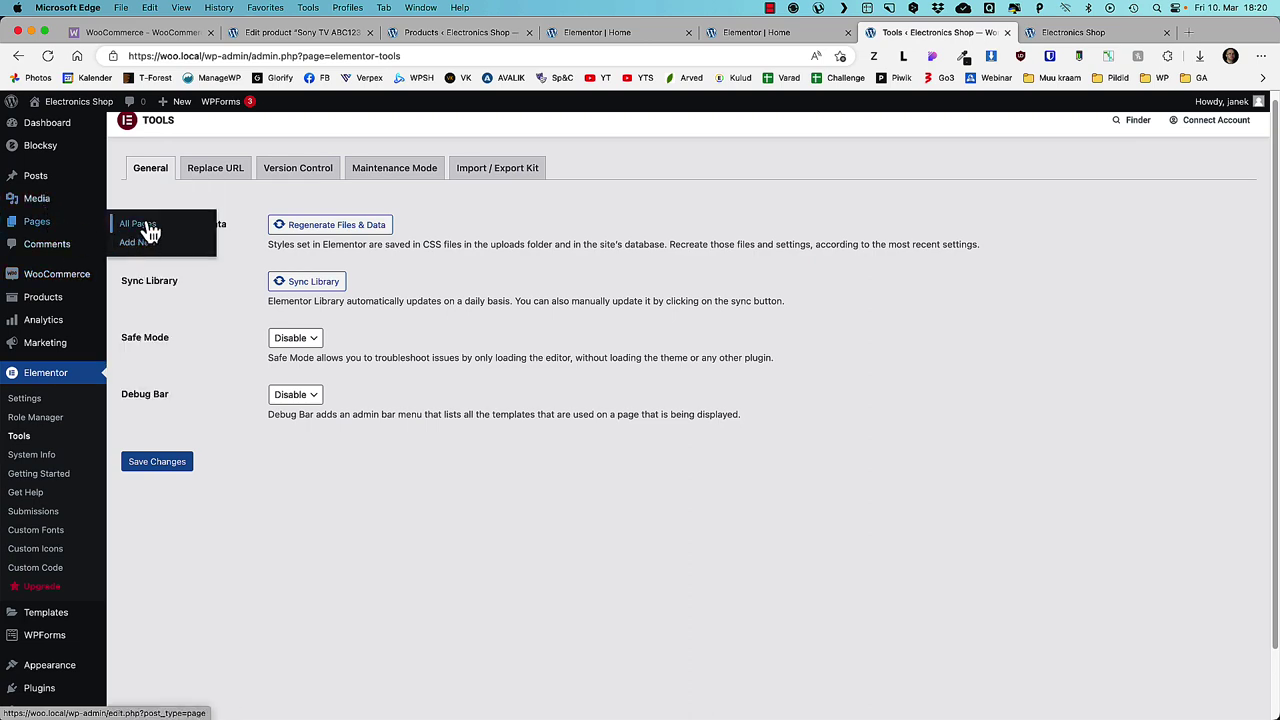
pyautogui.click(140, 225)
pyautogui.scroll(-3, 230, 525)
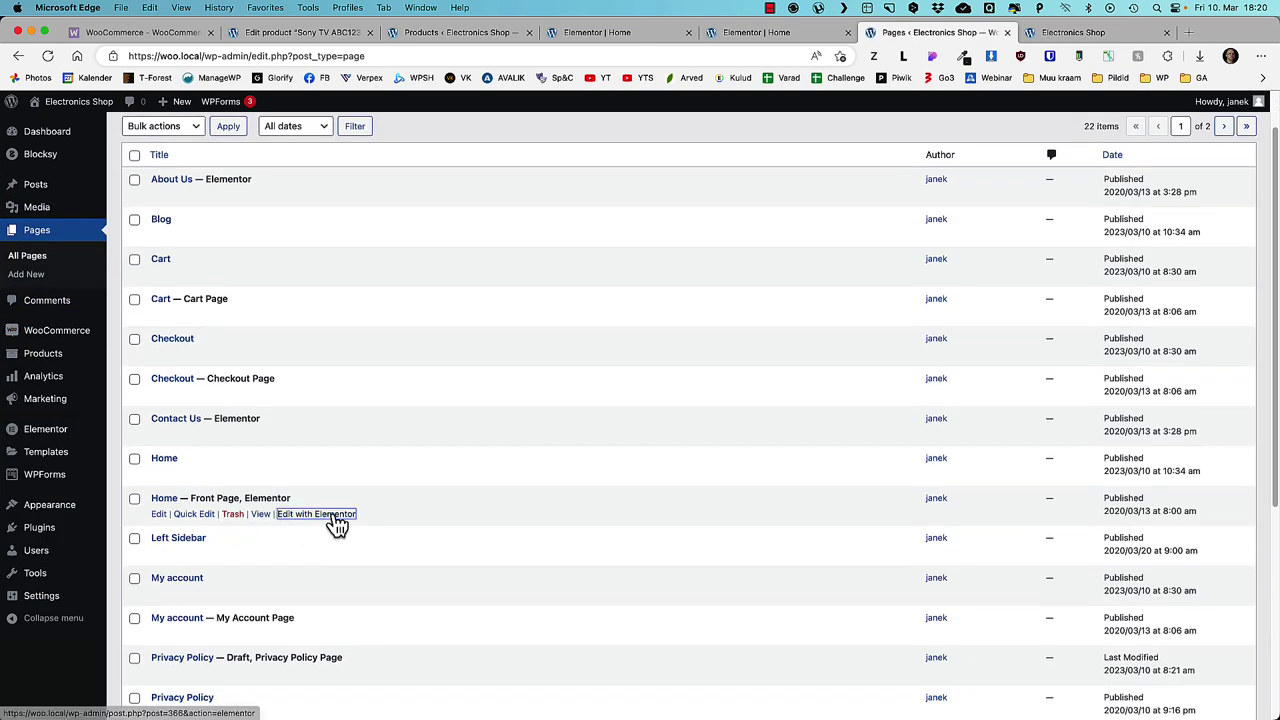
# - Change the Home page hero heading to 'This is my heading' in Elementor
pyautogui.click(337, 517)
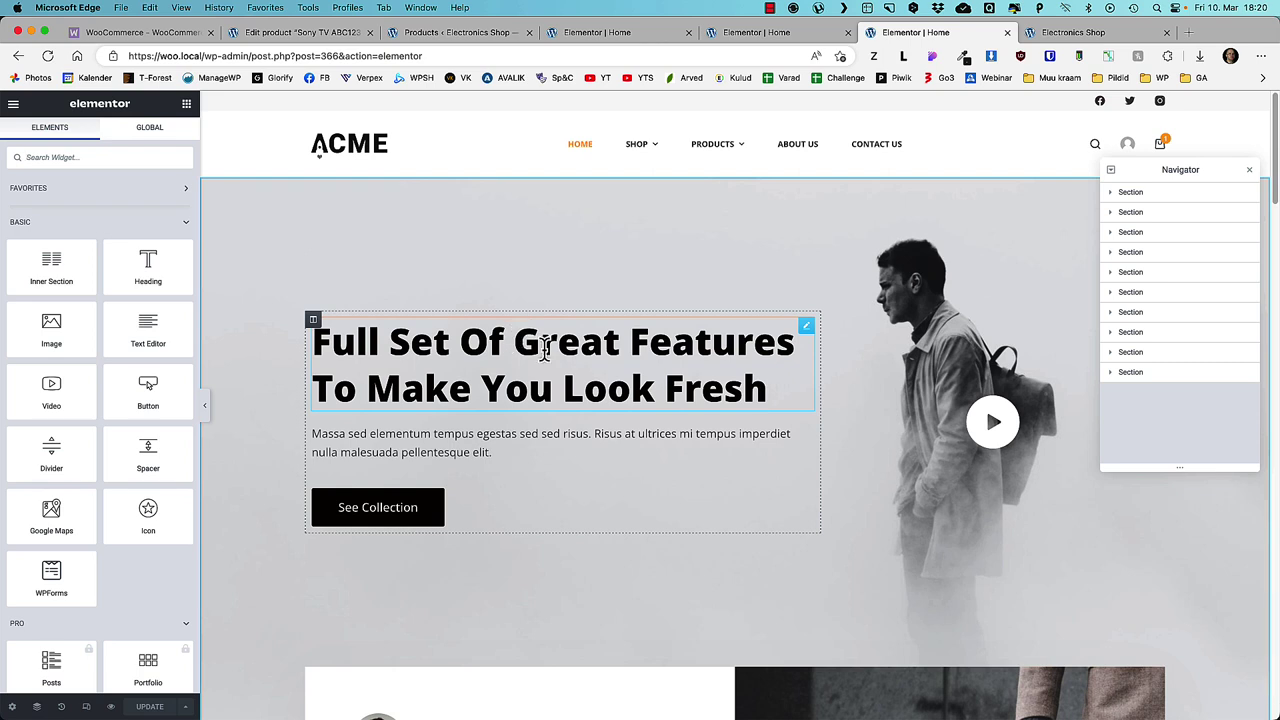
pyautogui.click(545, 345)
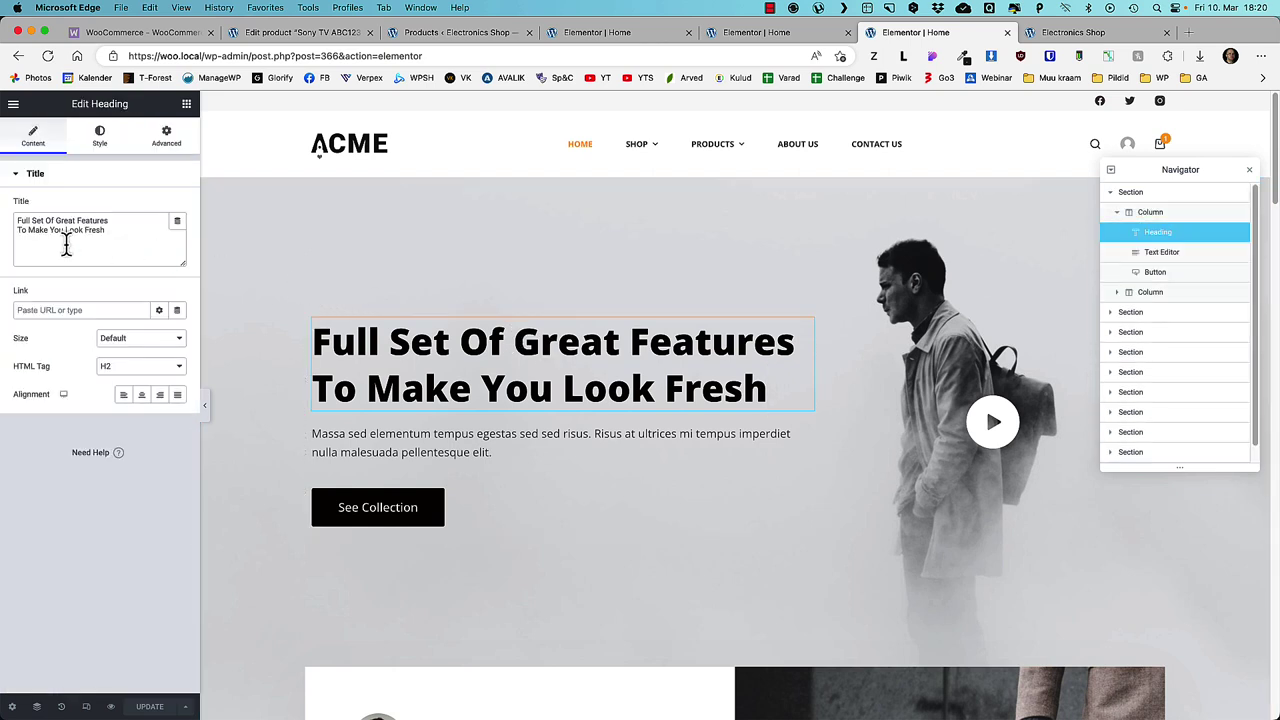
pyautogui.moveTo(120, 228); pyautogui.dragTo(10, 226)
pyautogui.write('Th')
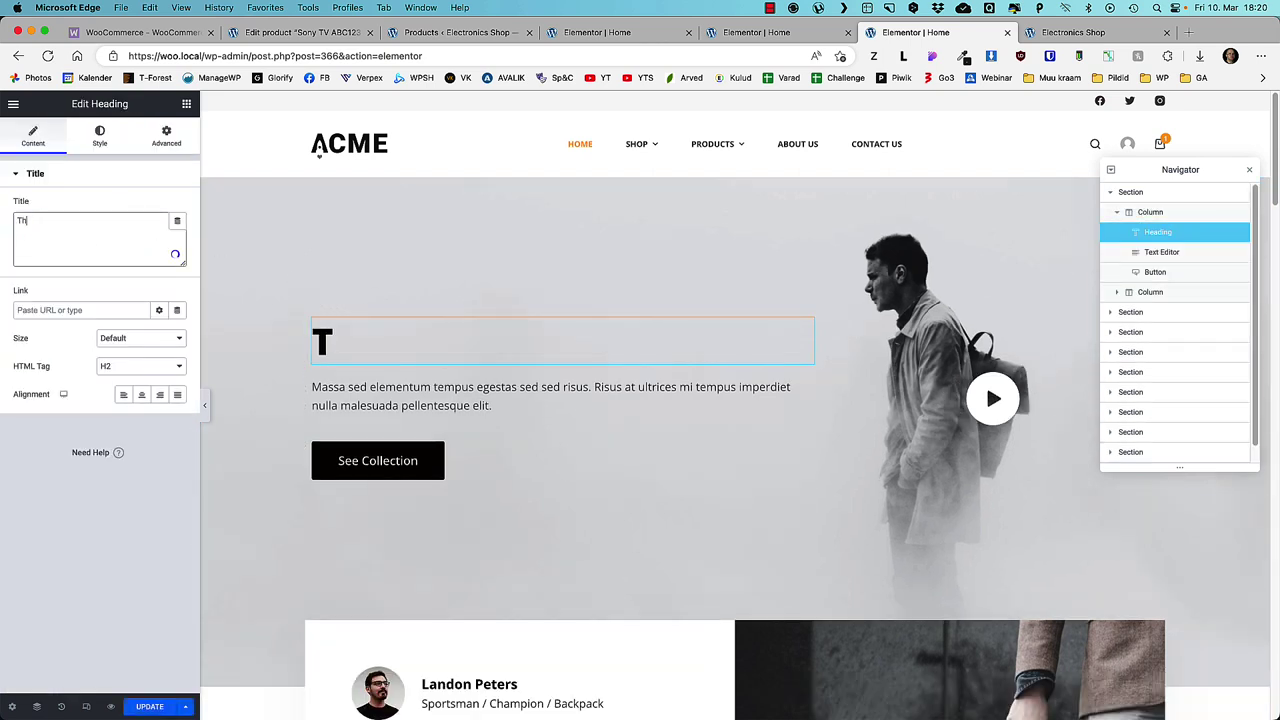
pyautogui.write('is is my heading')
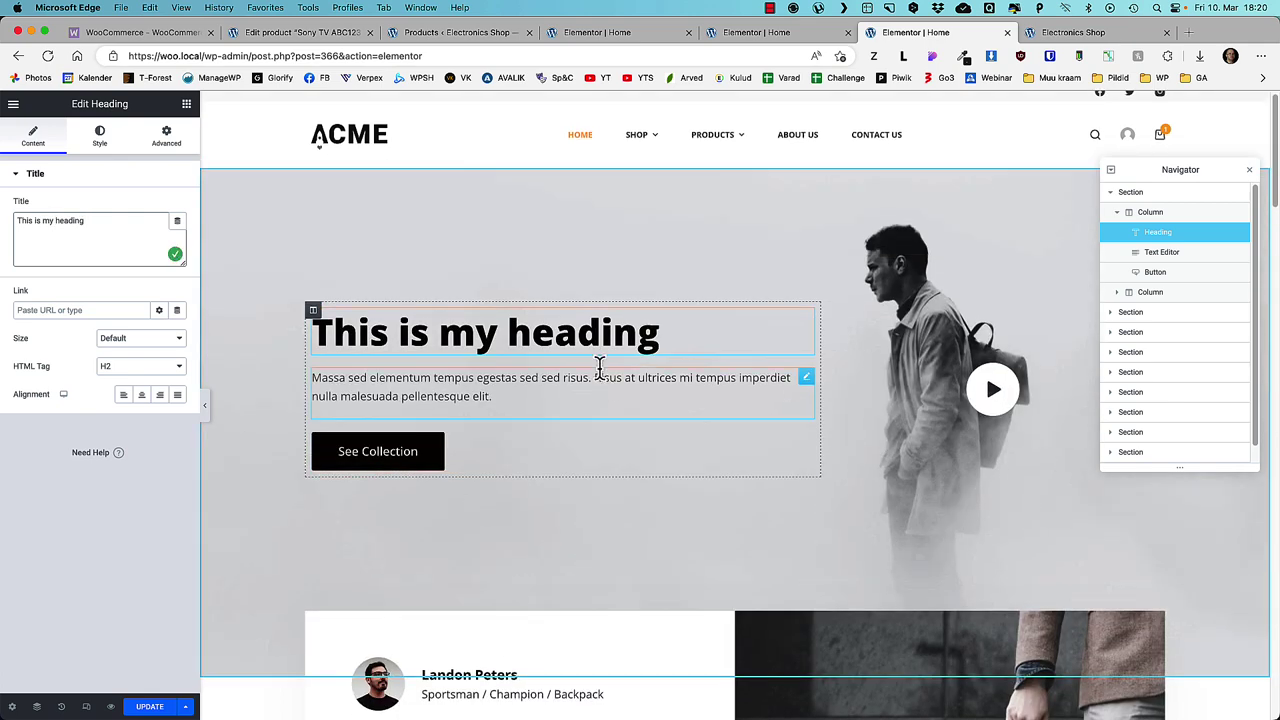
# - Add a Text Editor block below the Quisque Diam Quam Elementum heading
pyautogui.moveTo(806, 378); pyautogui.dragTo(711, 309)
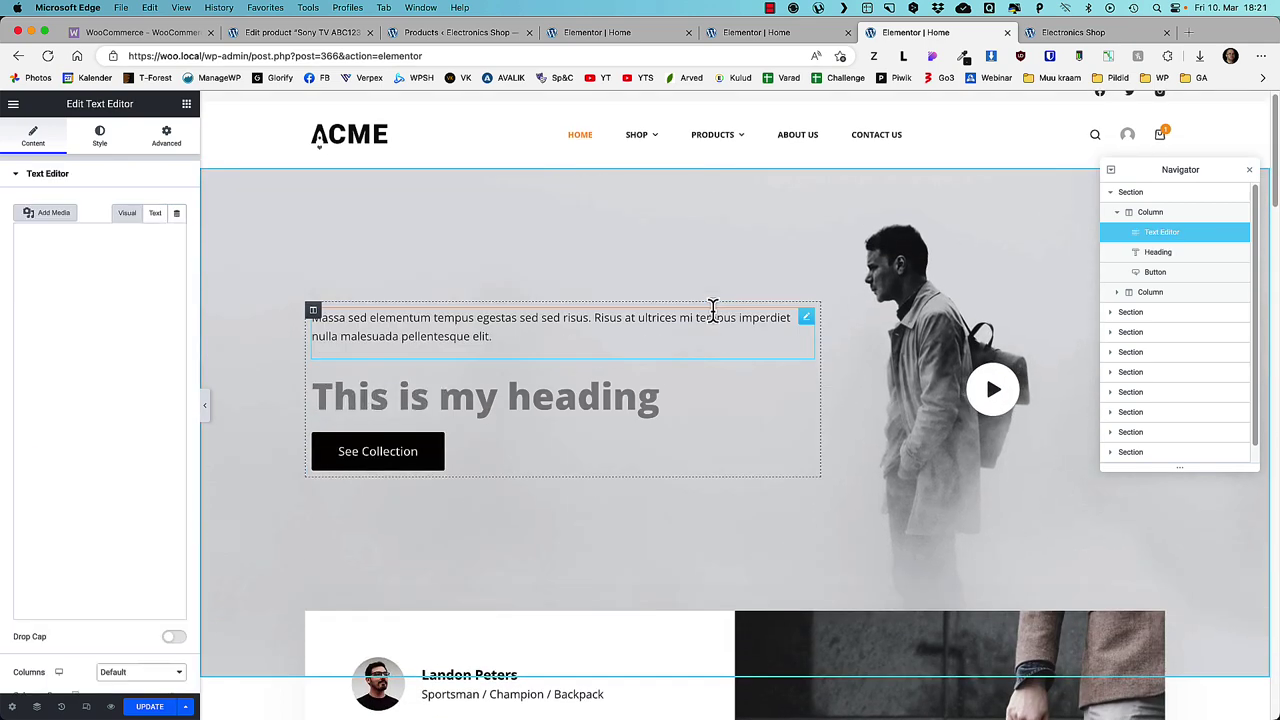
pyautogui.moveTo(798, 325); pyautogui.dragTo(609, 426)
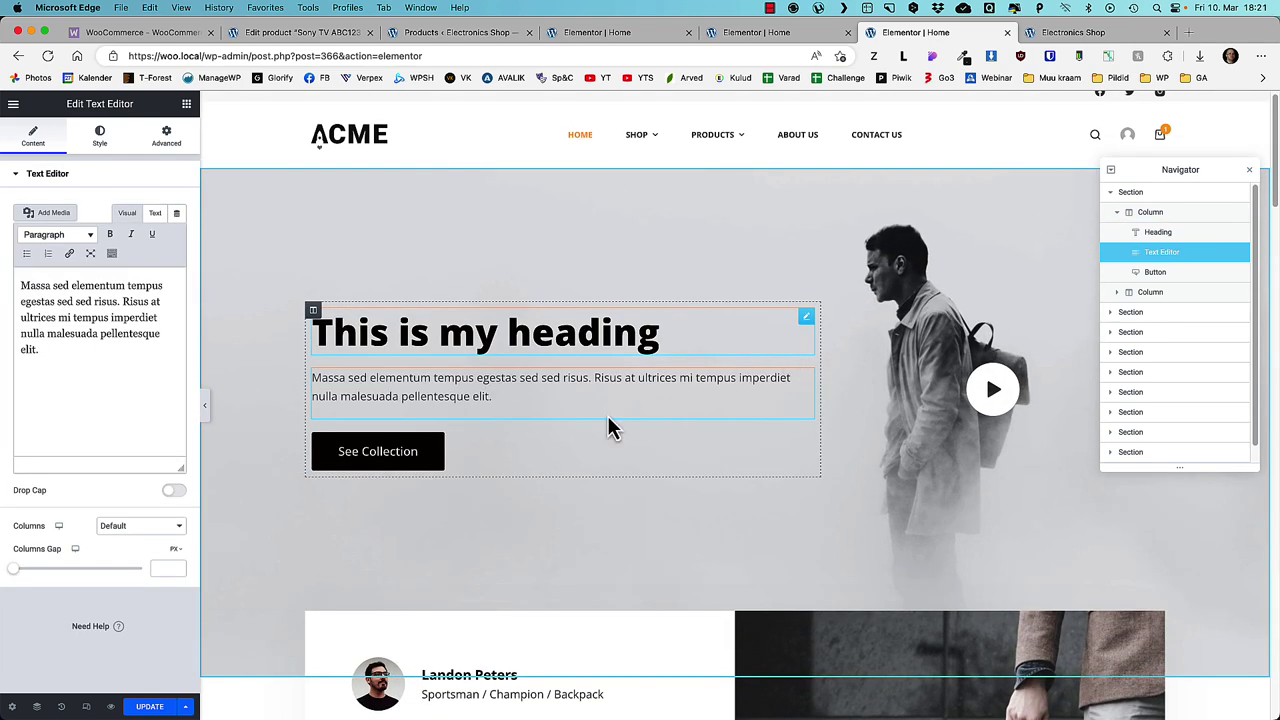
pyautogui.scroll(-3, 549, 534)
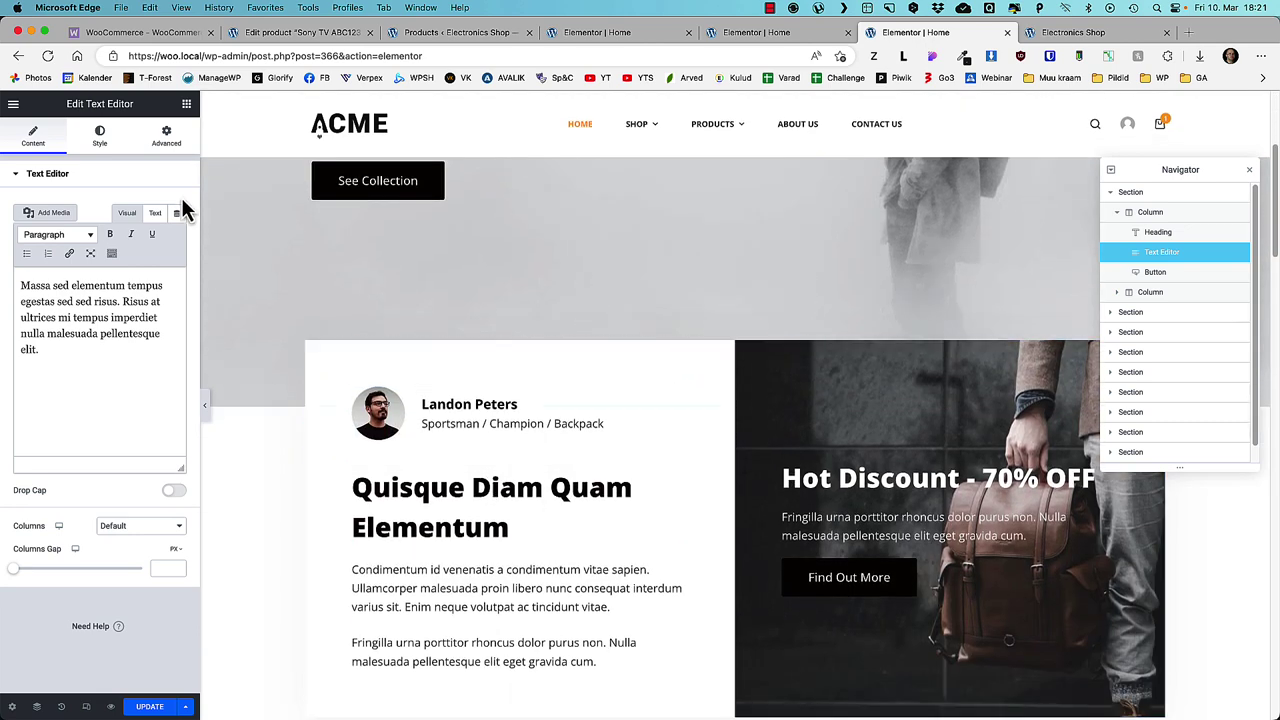
pyautogui.click(186, 104)
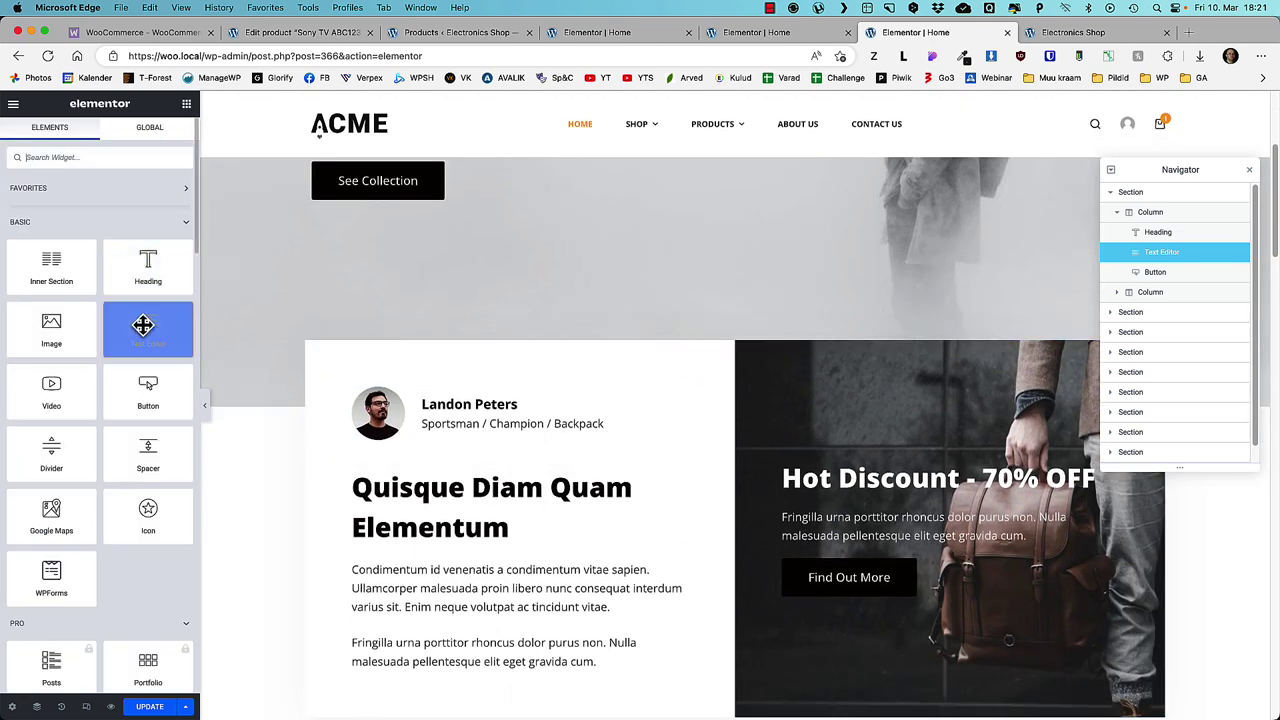
pyautogui.moveTo(146, 323); pyautogui.dragTo(470, 410)
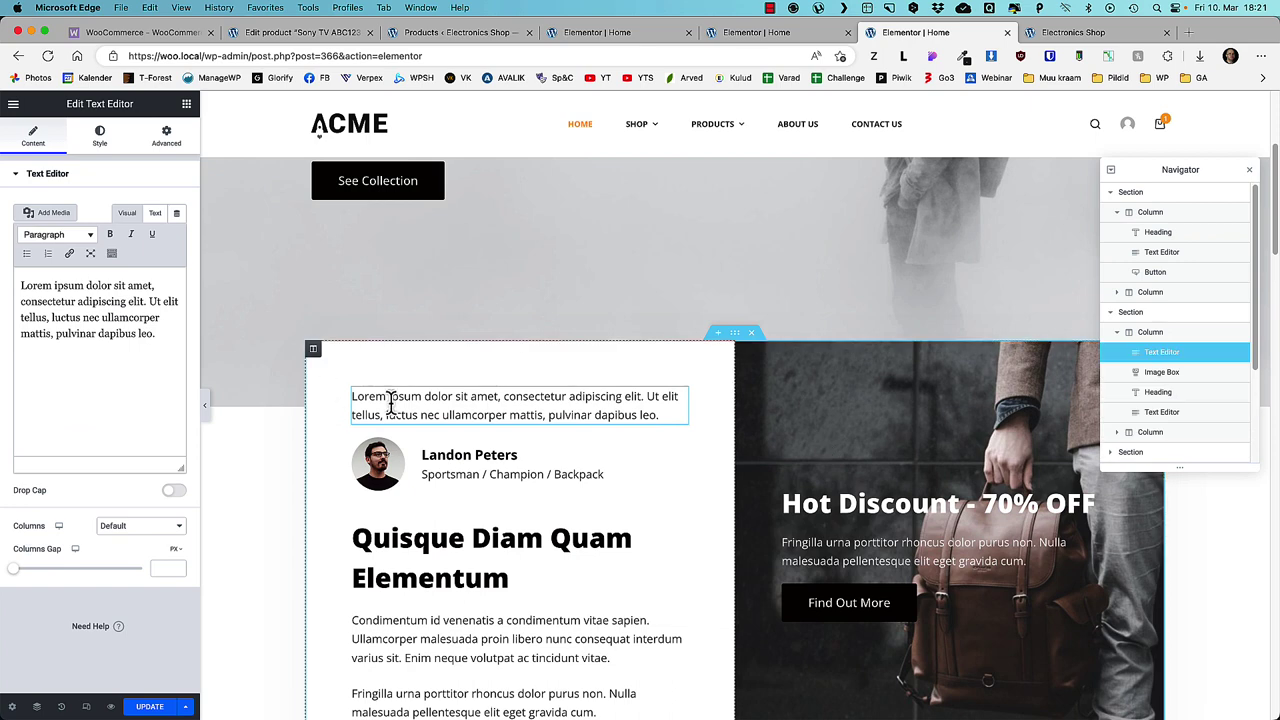
pyautogui.moveTo(681, 397); pyautogui.dragTo(603, 540)
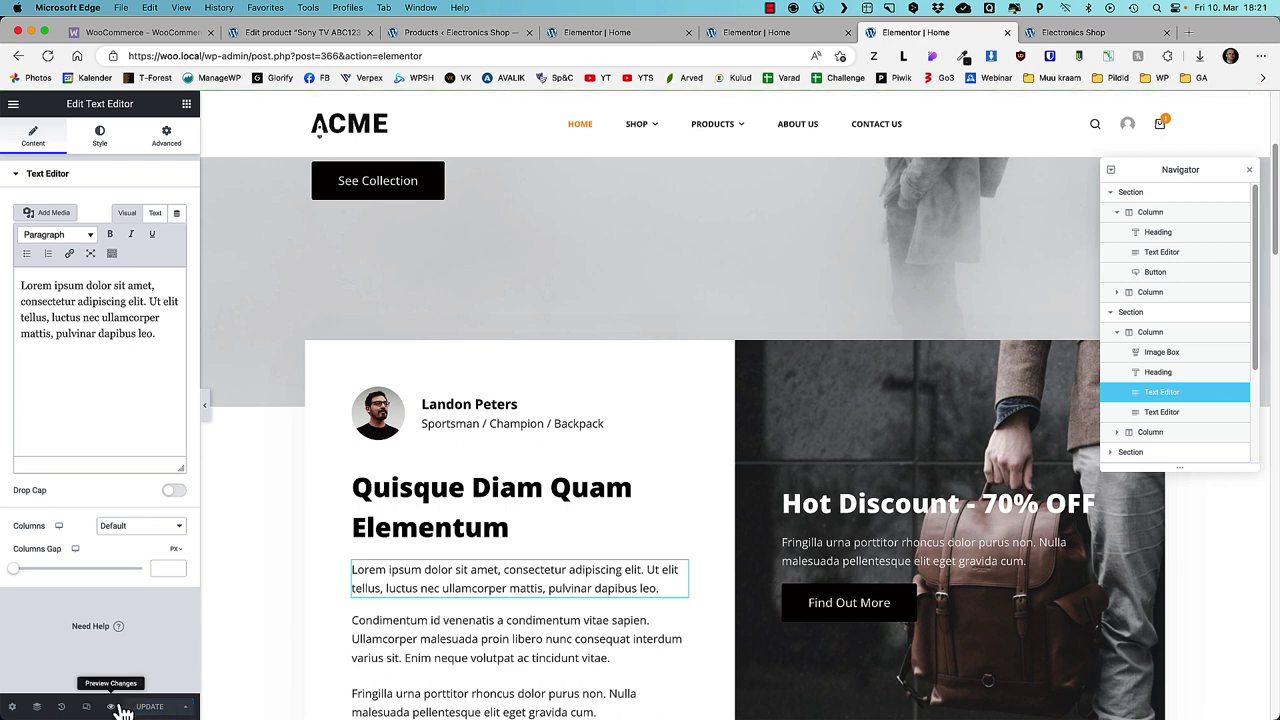
# - Preview the edited homepage, then view the About Us page
pyautogui.click(112, 707)
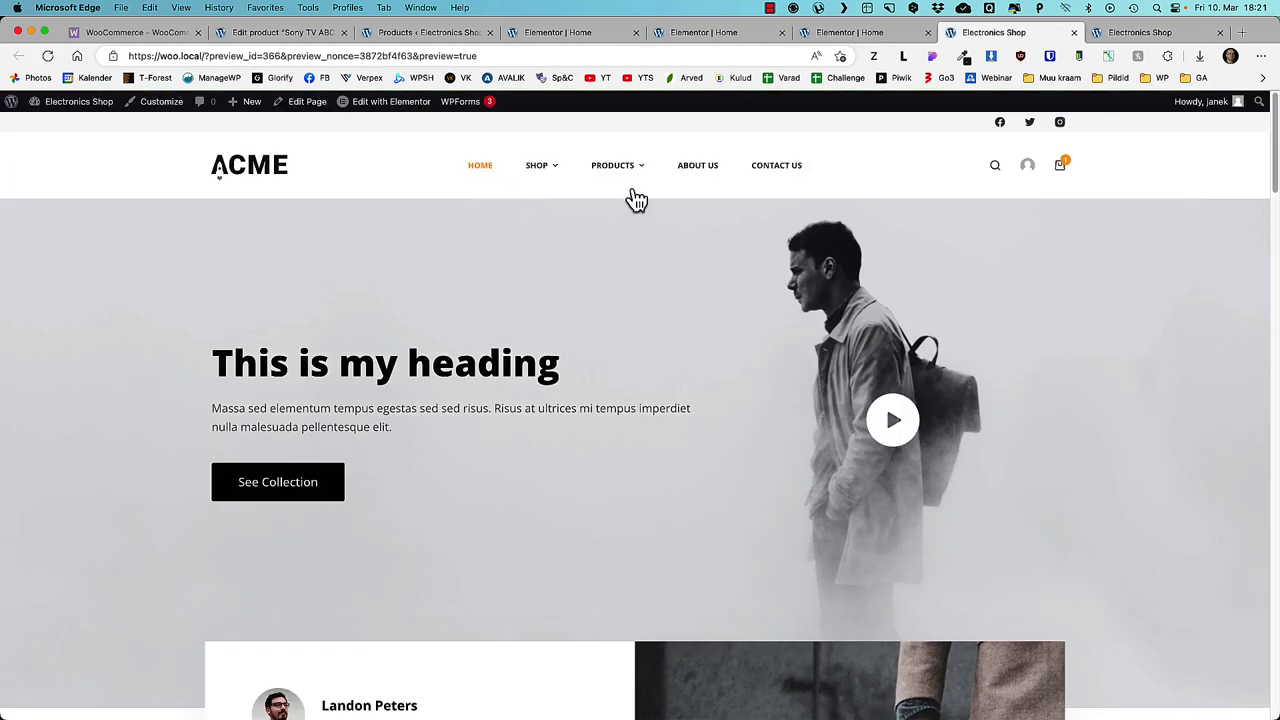
pyautogui.moveTo(600, 175)
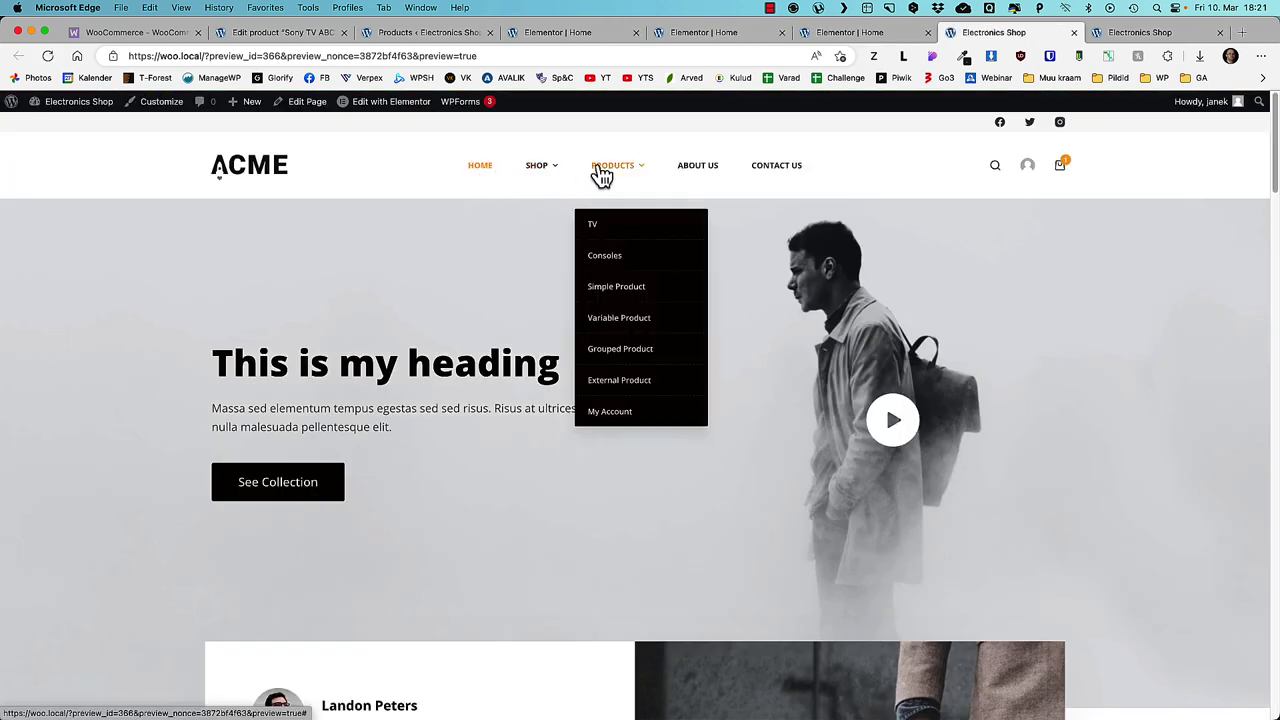
pyautogui.click(694, 175)
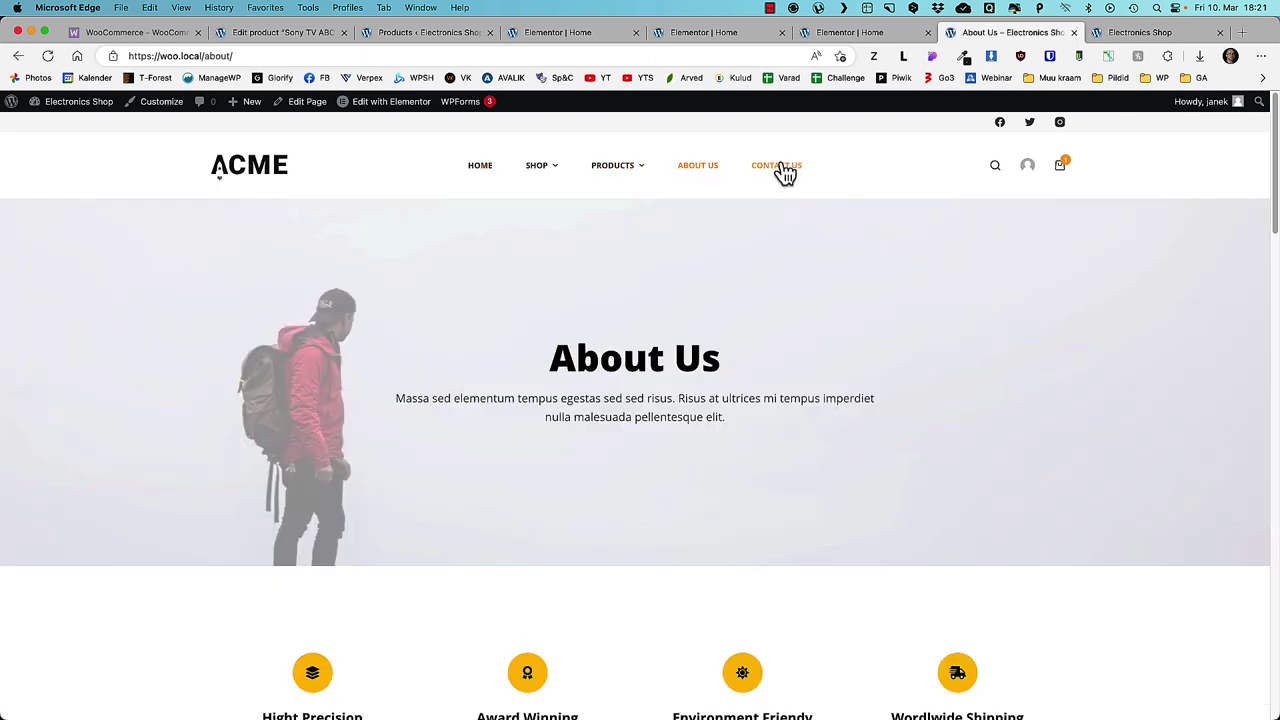